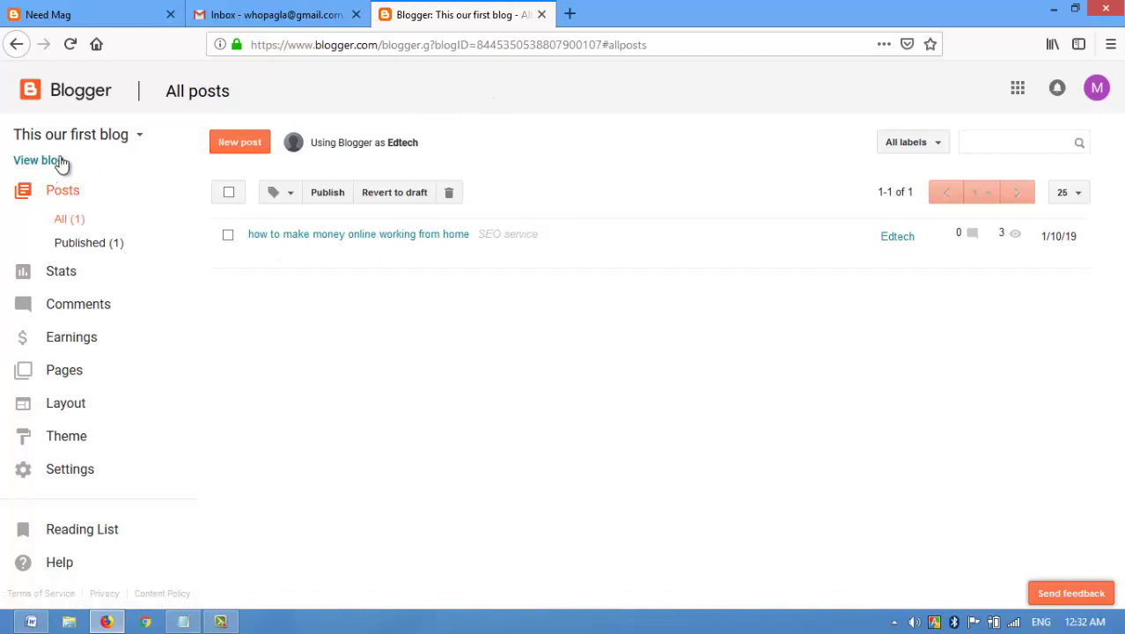
Compare the published blog's homepage with the Need Mag demo site's menu and section layout
click(53, 163)
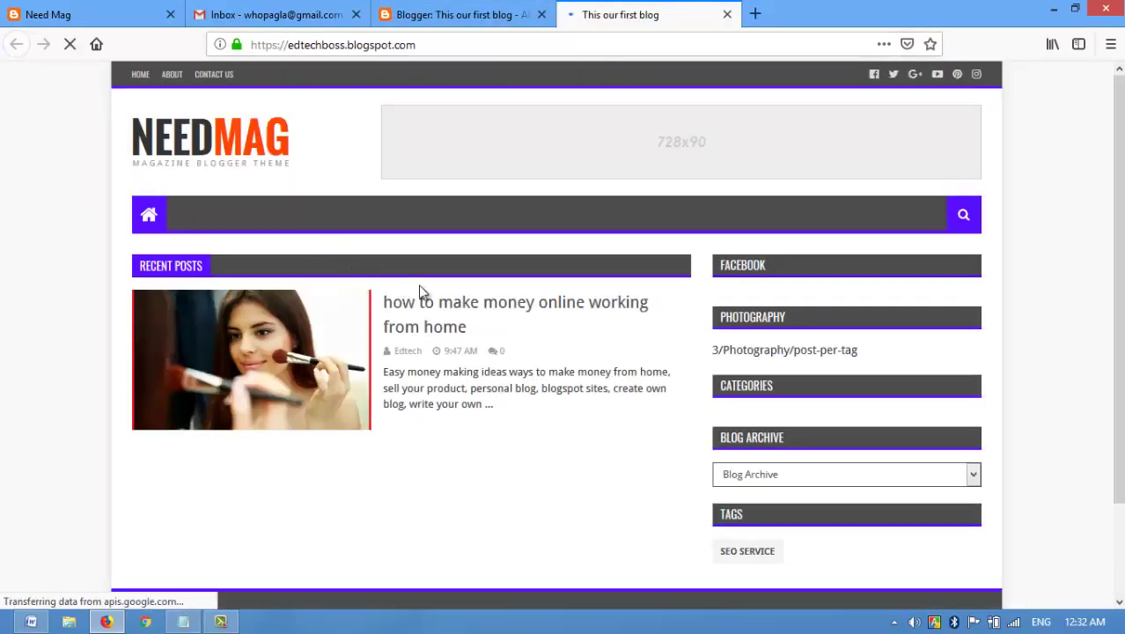
click(725, 15)
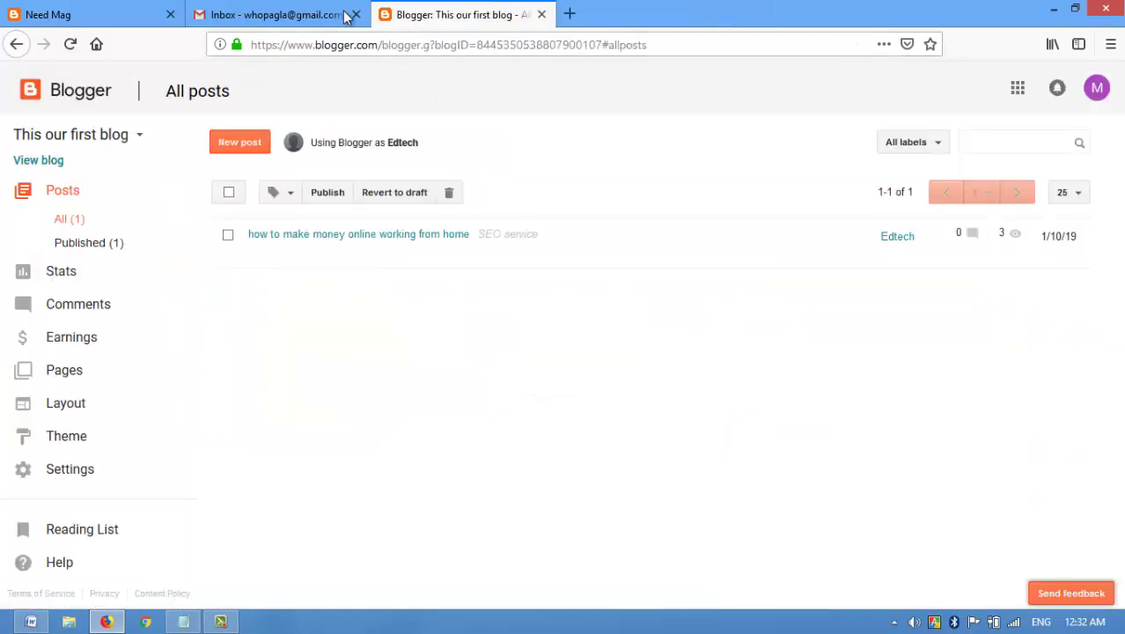
click(132, 8)
scroll(280, 277, down, 5)
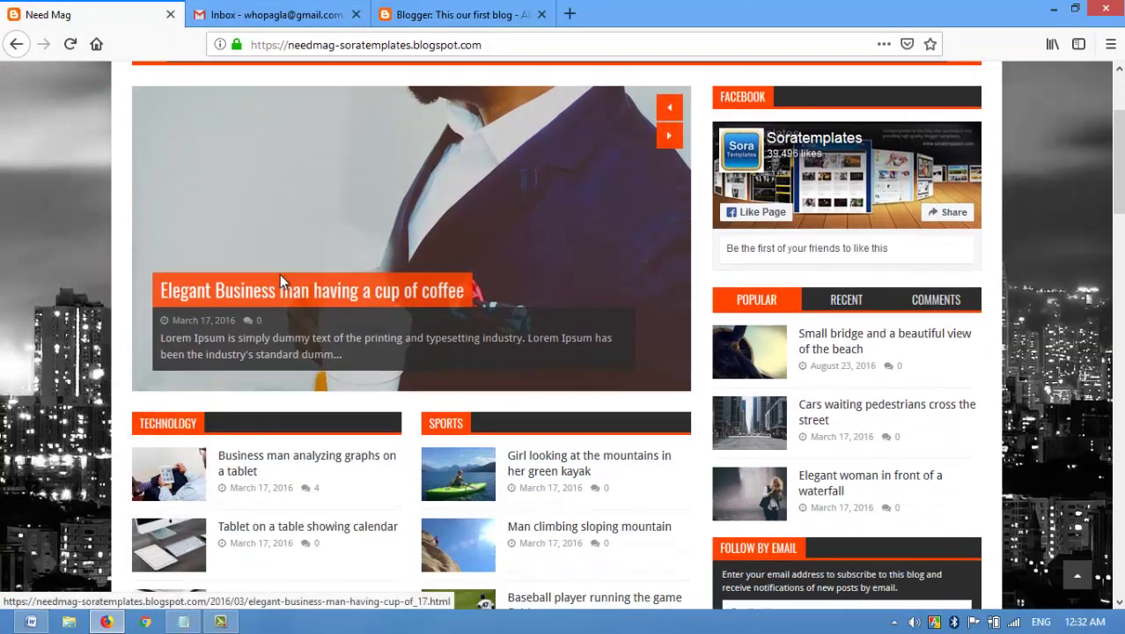
scroll(337, 233, down, 4)
scroll(335, 238, up, 8)
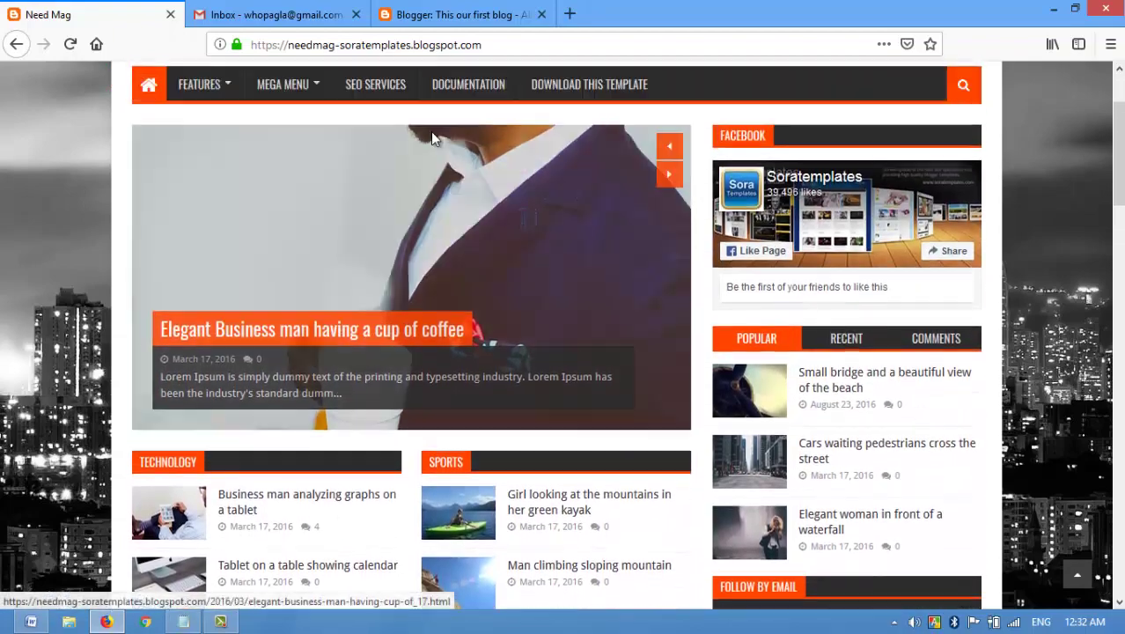
click(459, 14)
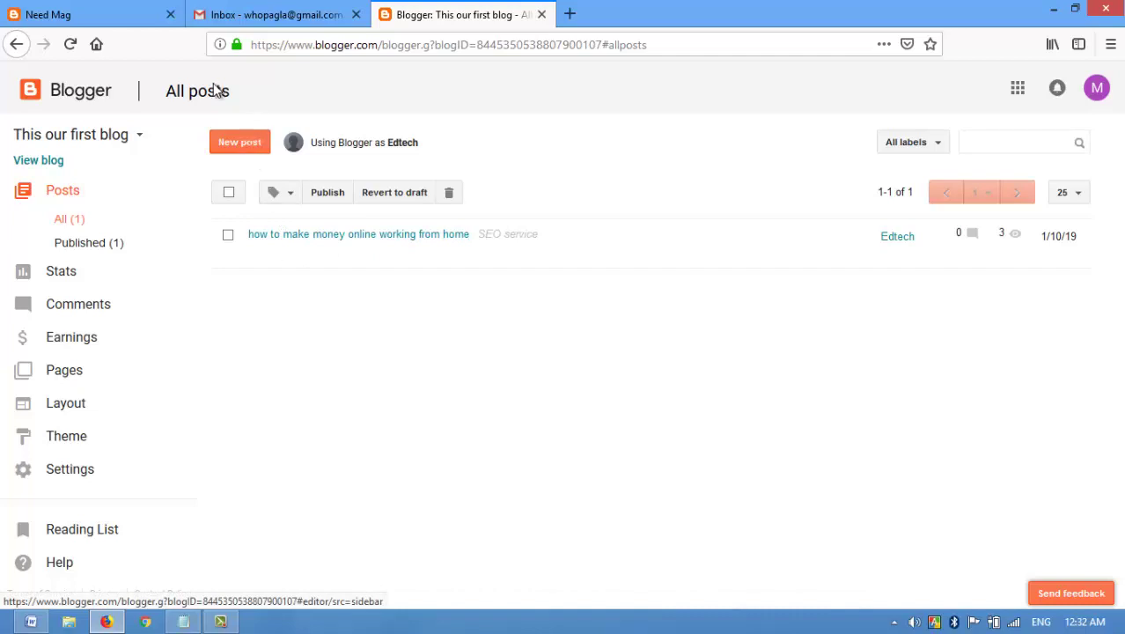
click(112, 14)
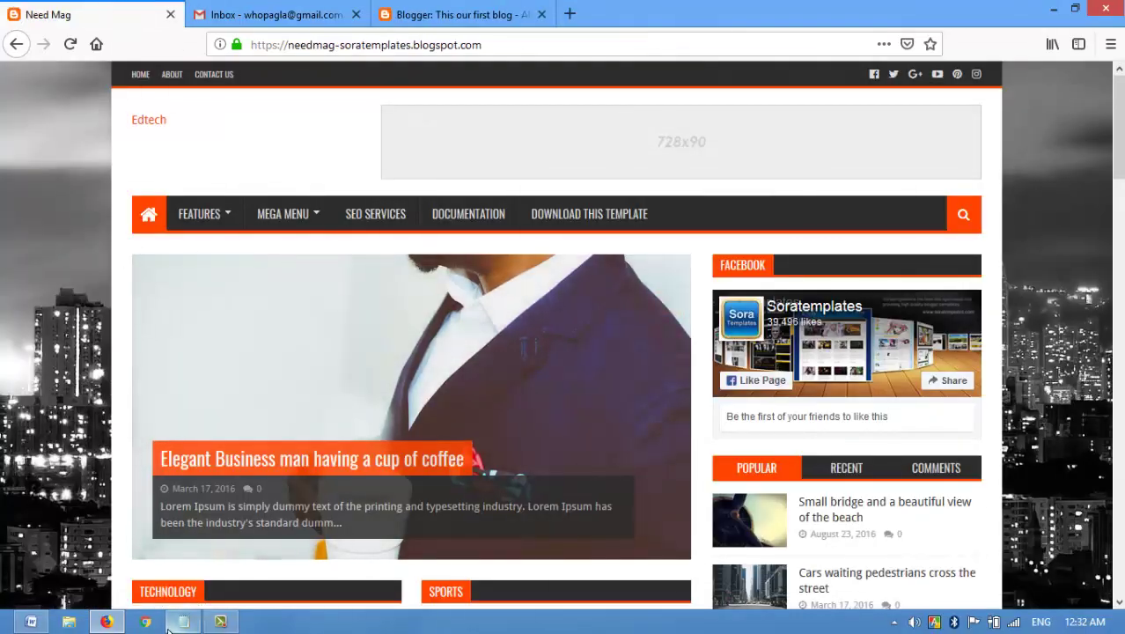
In Notepad, placed beside the Need Mag demo, list the menu items Features, mega menu, seo service and documentation
click(183, 621)
drag(506, 35, 546, 55)
drag(656, 88, 771, 75)
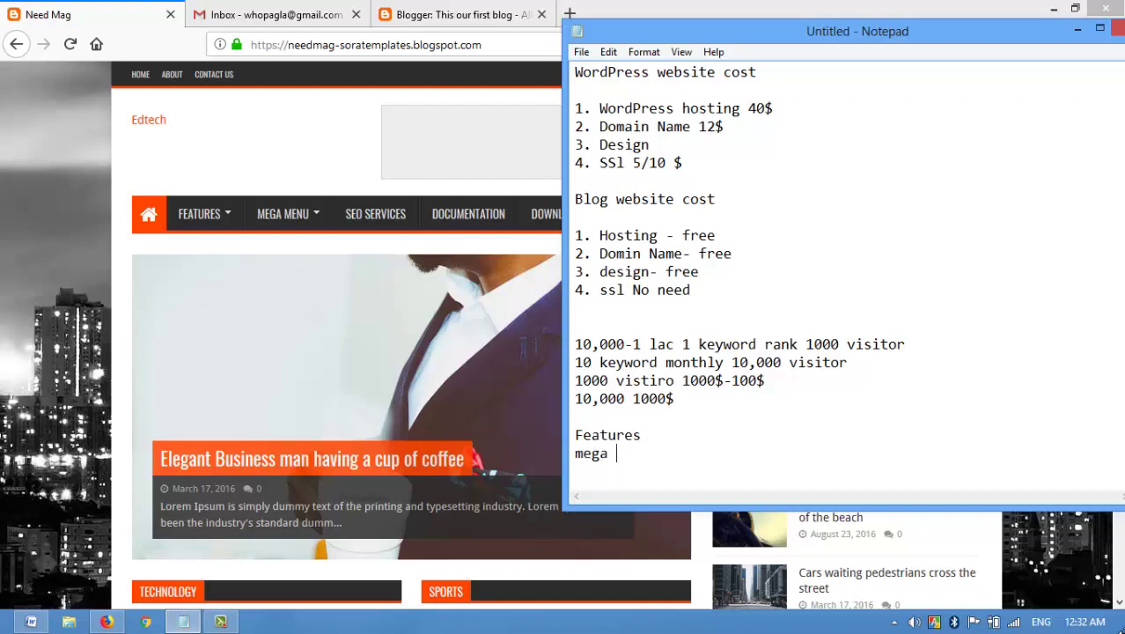
text(menu)
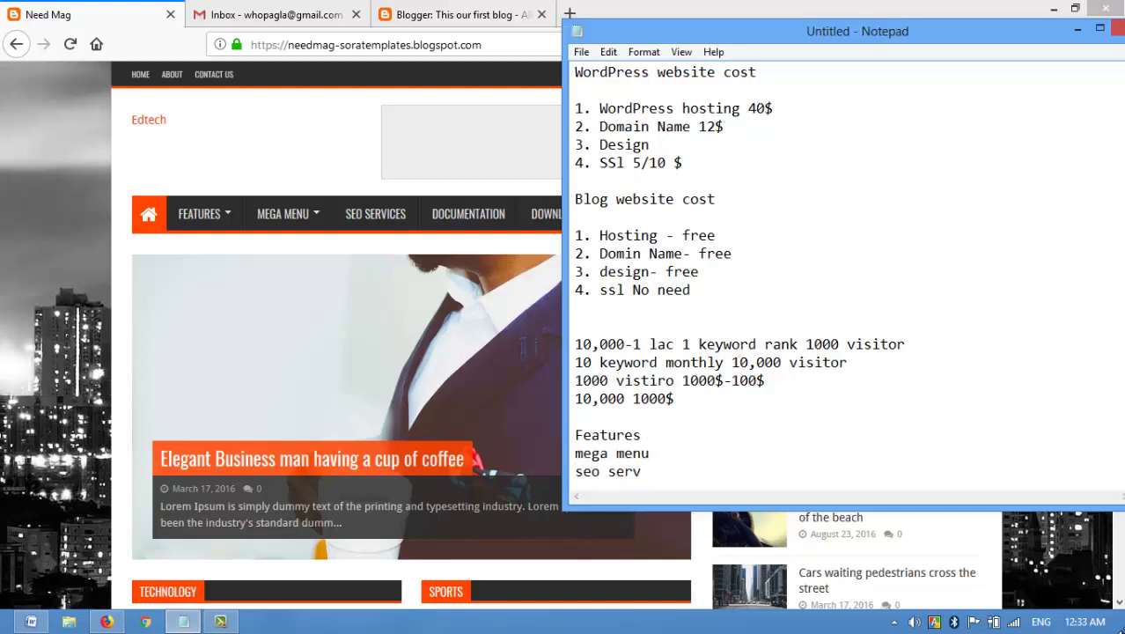
key(Return)
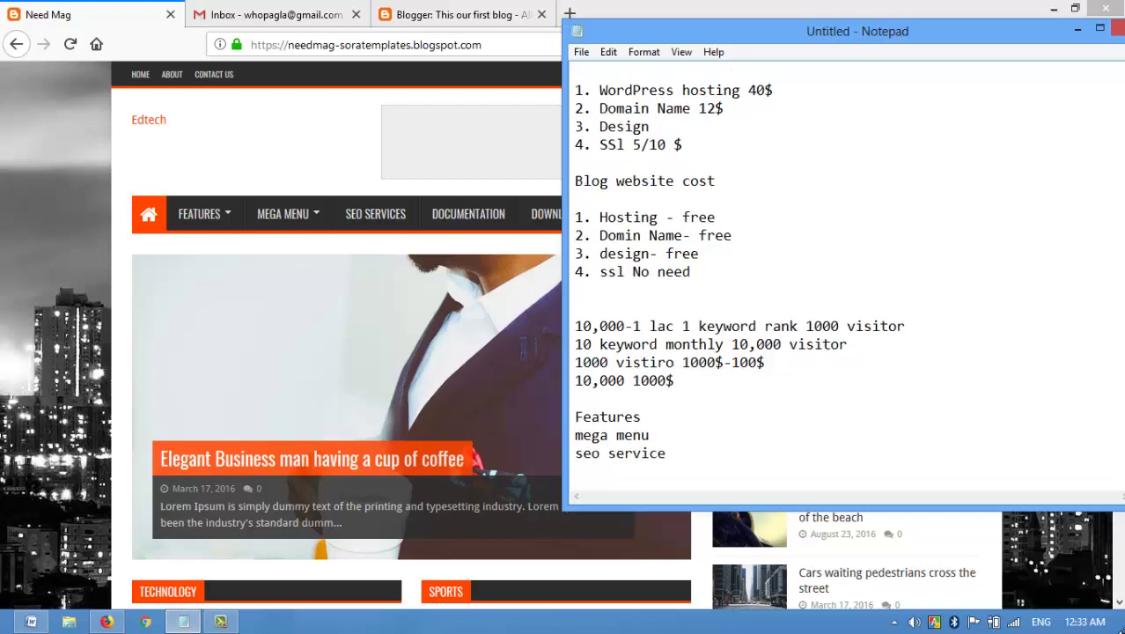
text(documentation)
key(Return)
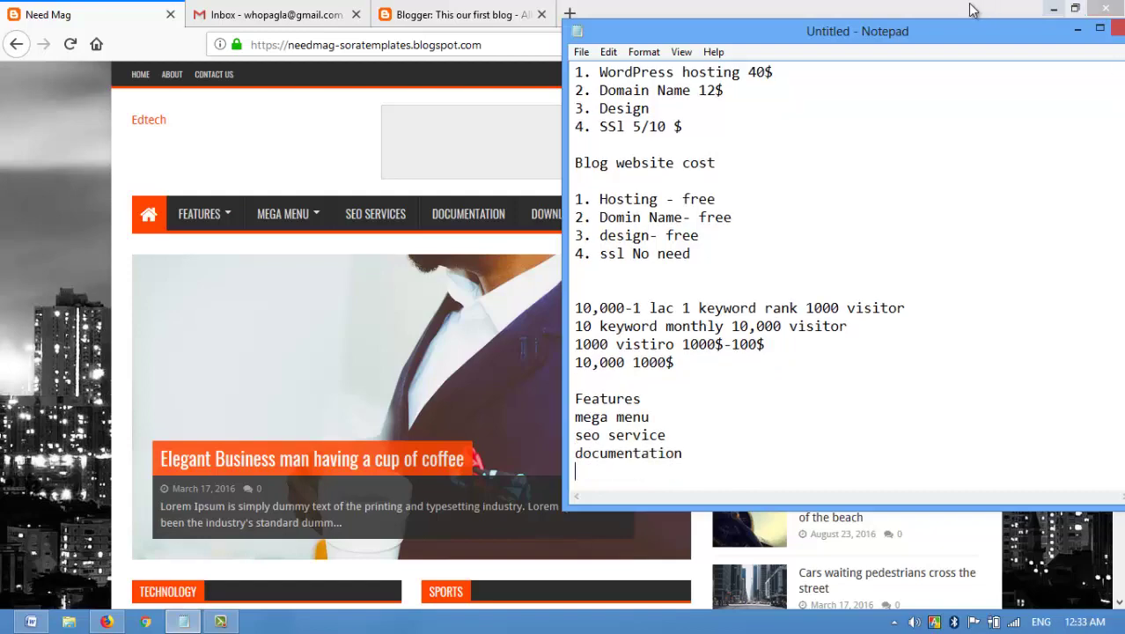
Add "download this template" and "News" to the end of the Notepad menu list
drag(932, 42, 1068, 81)
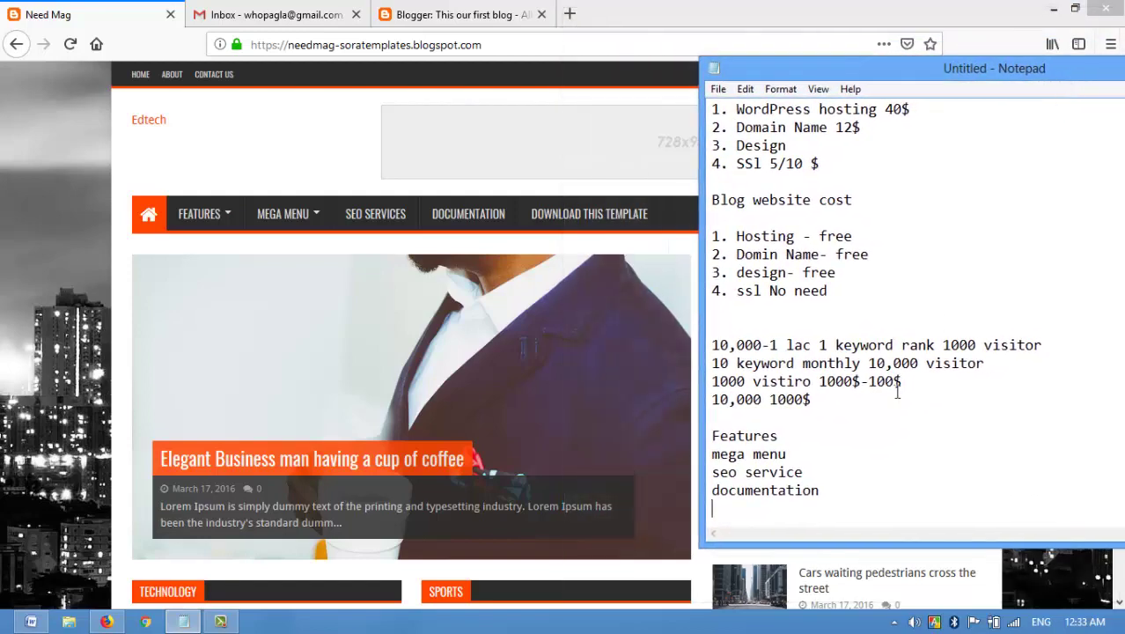
text(download this template)
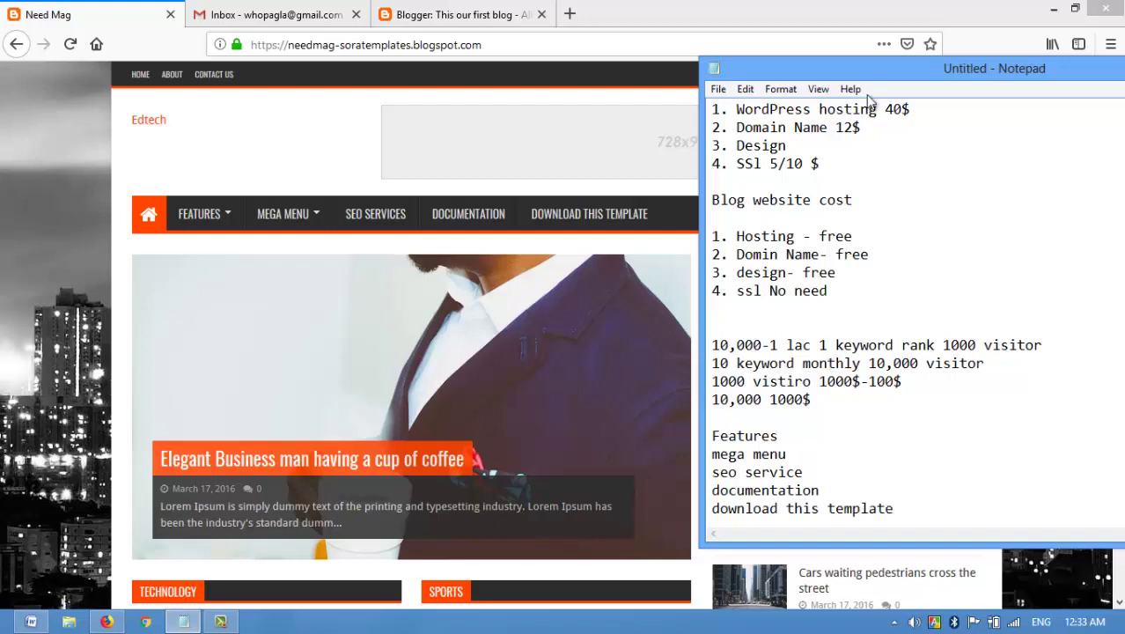
drag(869, 68, 839, 26)
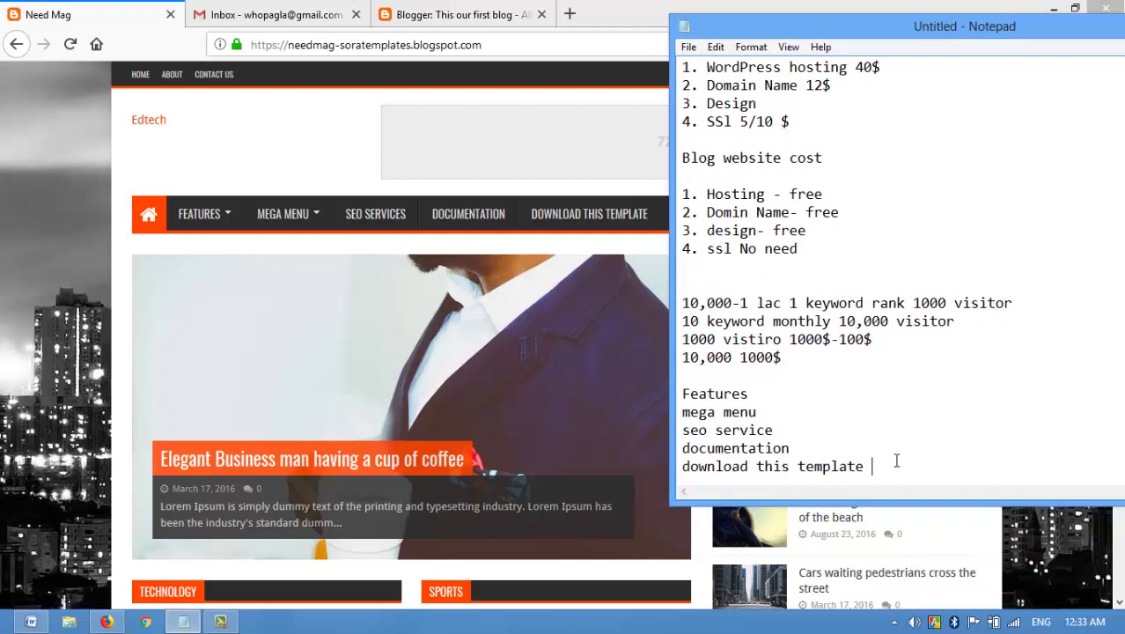
key(Return)
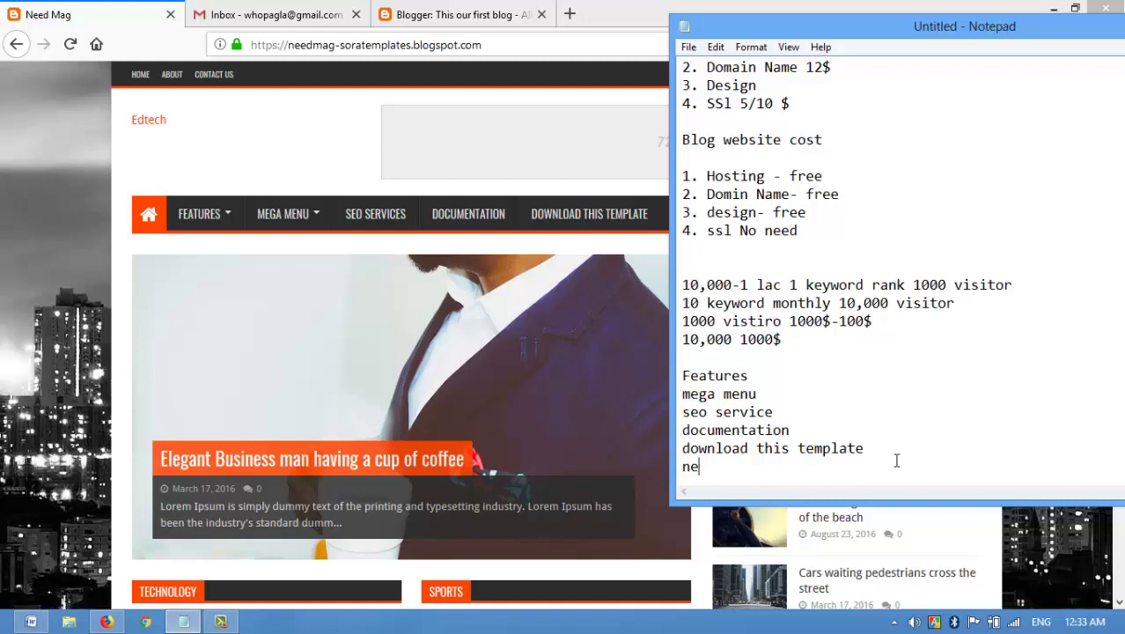
text(News)
drag(730, 468, 673, 375)
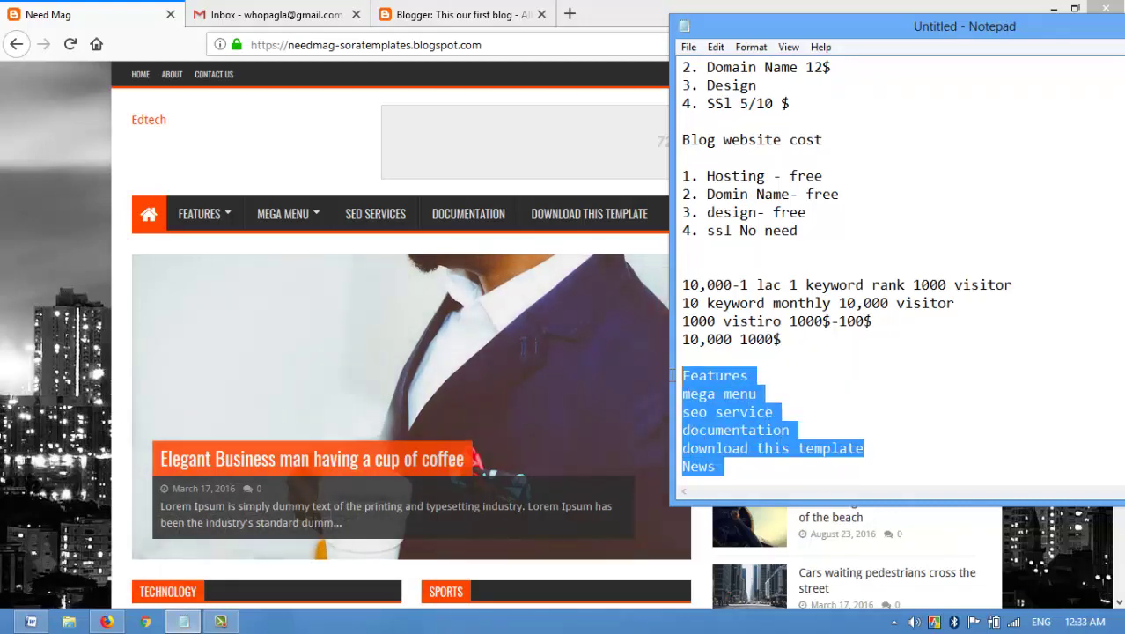
double_click(704, 393)
click(723, 393)
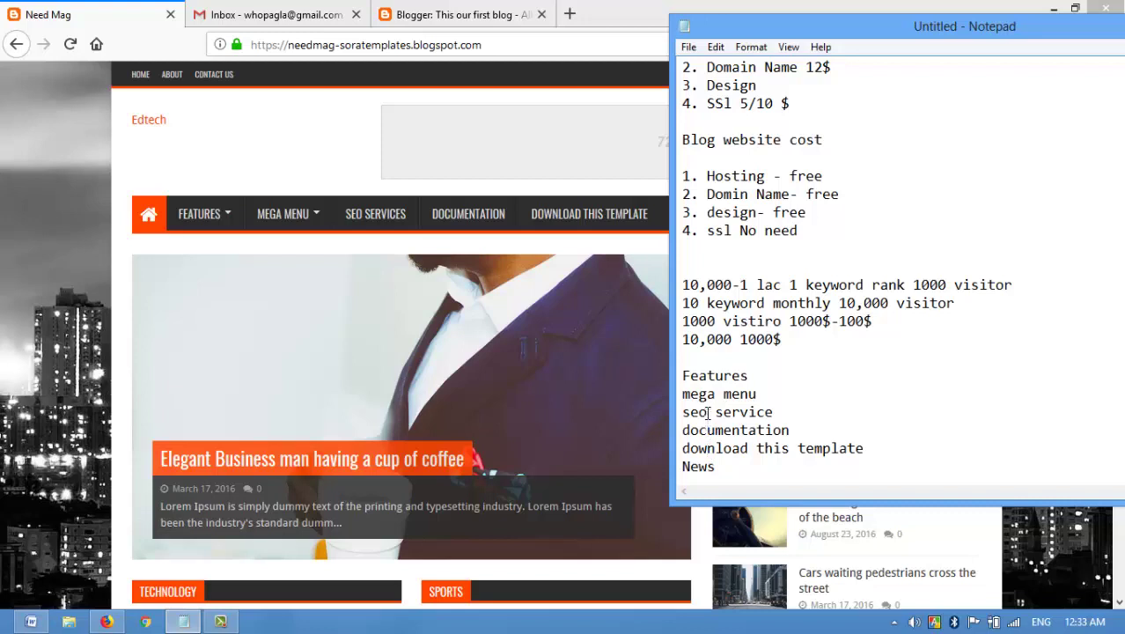
drag(725, 467, 711, 412)
click(724, 466)
Create a new Blogger post titled "Simmba Full Movie Download HD Mp4 Watch Full HD Download", taking the title from the Word document
click(453, 14)
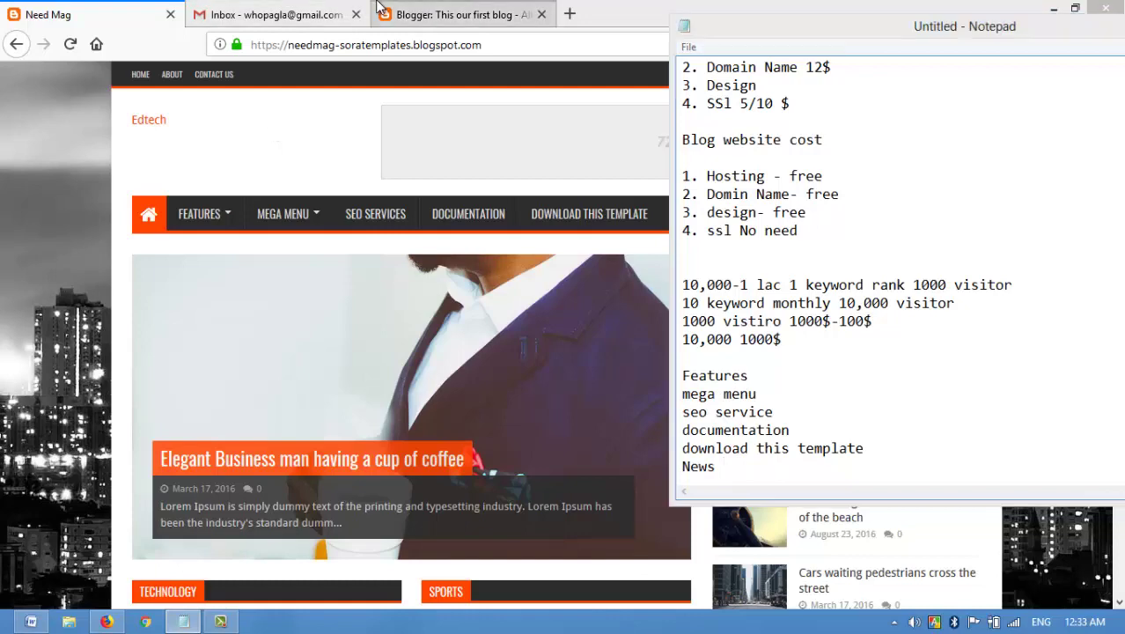
click(241, 147)
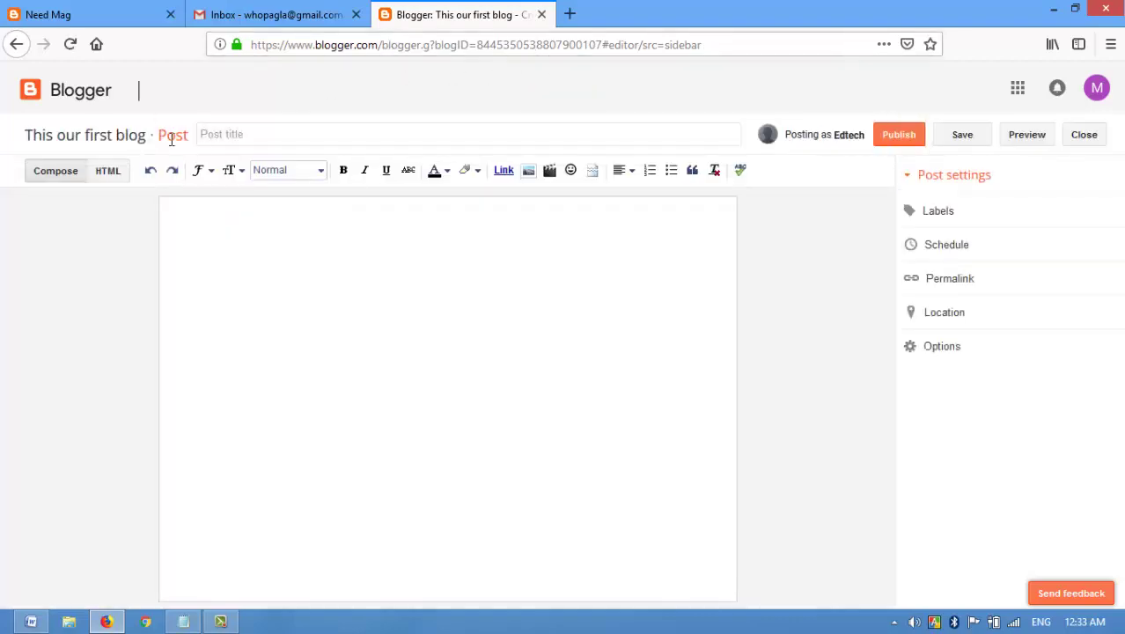
click(29, 623)
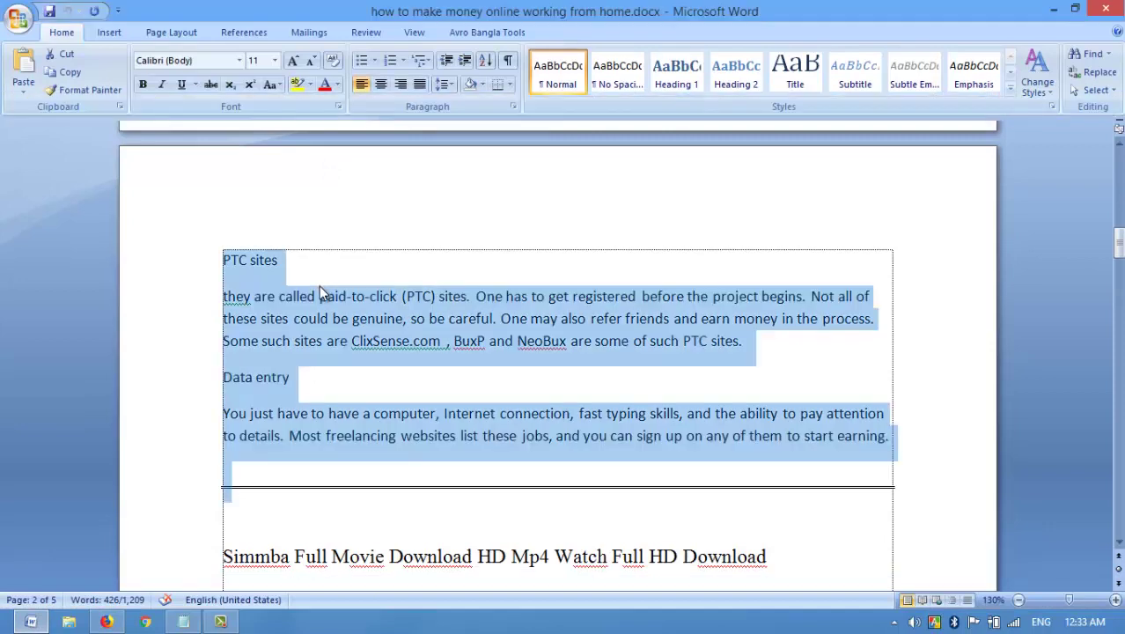
scroll(211, 409, down, 3)
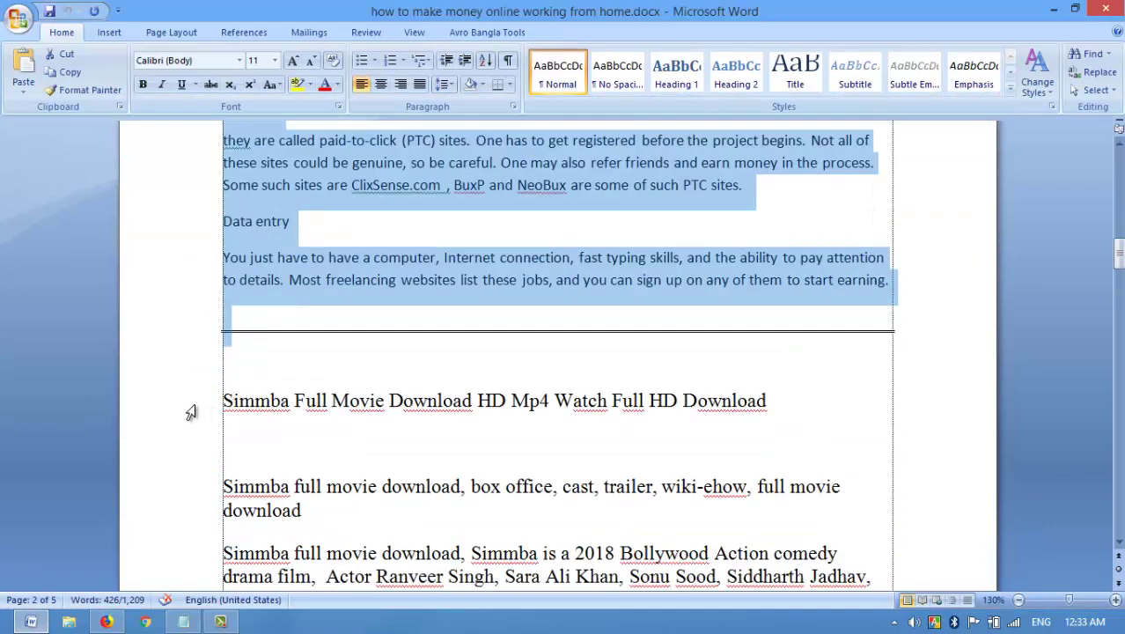
click(190, 406)
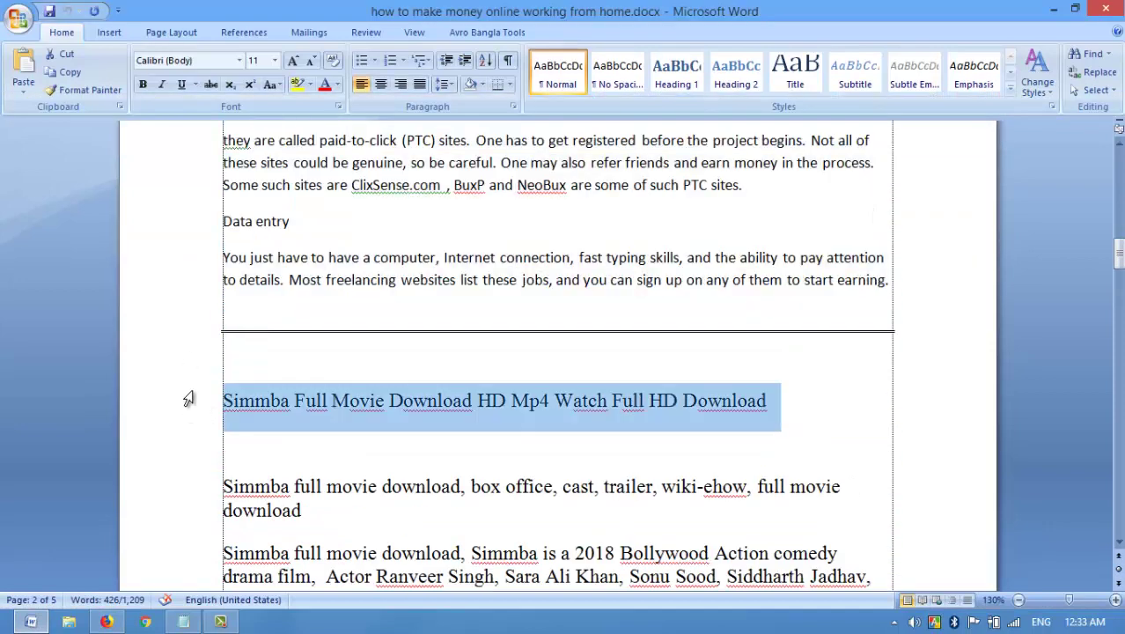
click(180, 622)
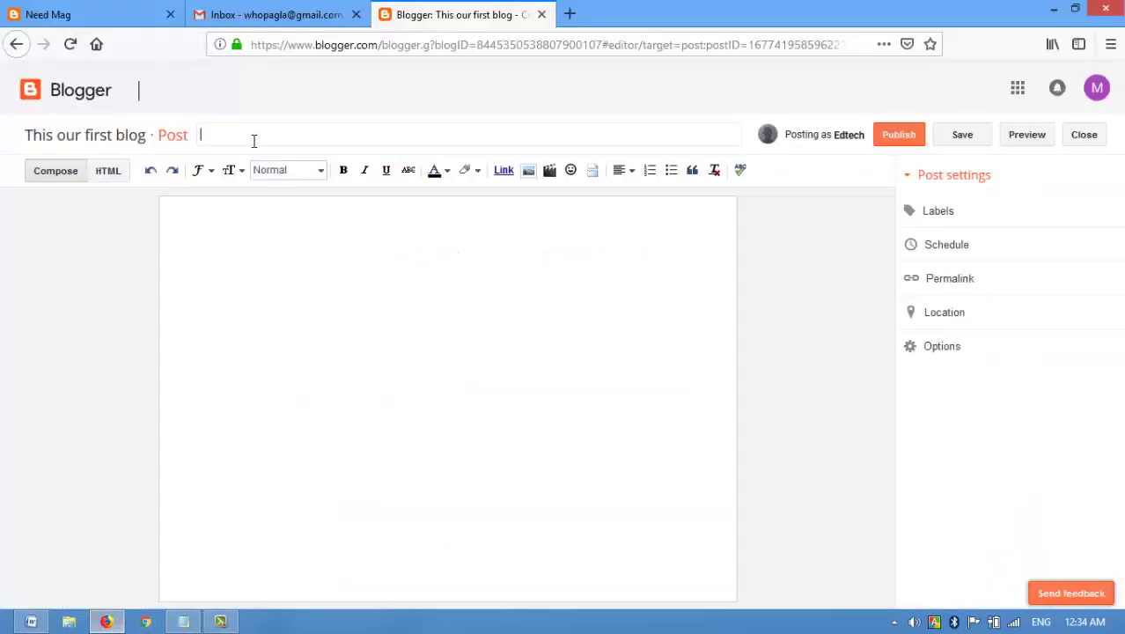
text(Simmba Full Movie Download HD Mp4 Watch Full HD Download)
Copy the Simmba article text, including its whole cast list, from the Word document into the post body
click(279, 239)
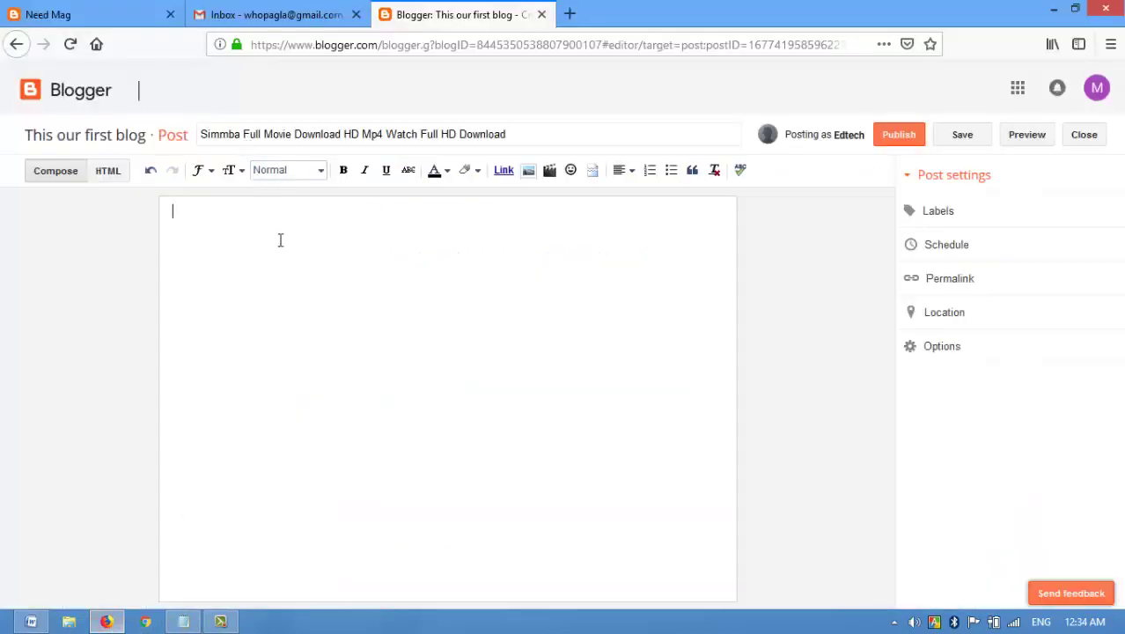
click(183, 622)
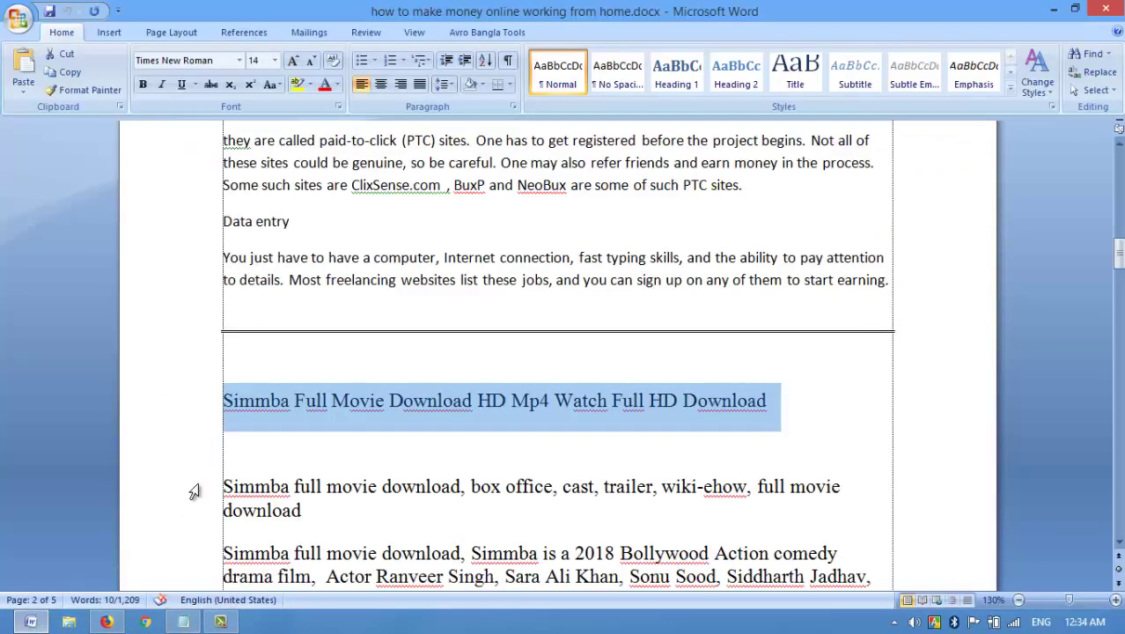
drag(221, 482, 225, 593)
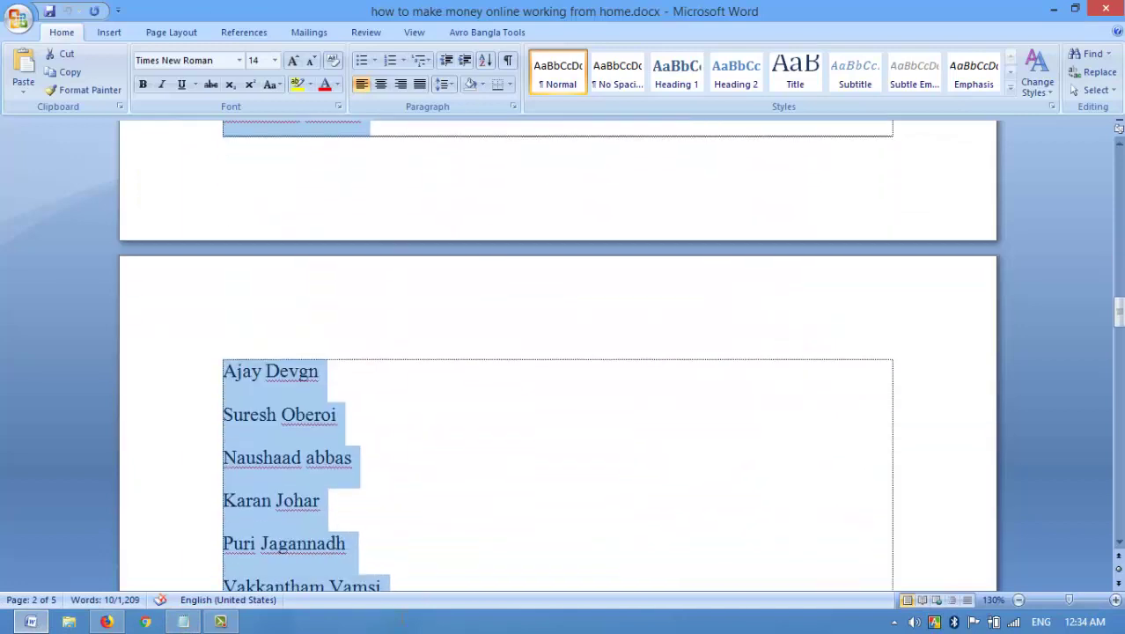
drag(401, 616, 387, 293)
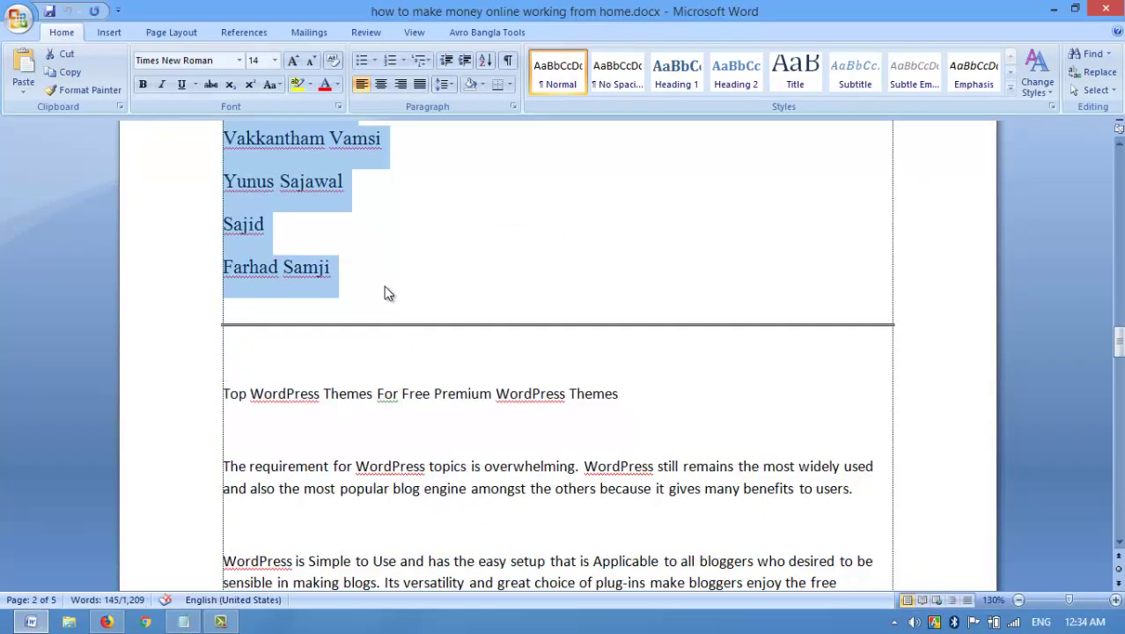
click(106, 623)
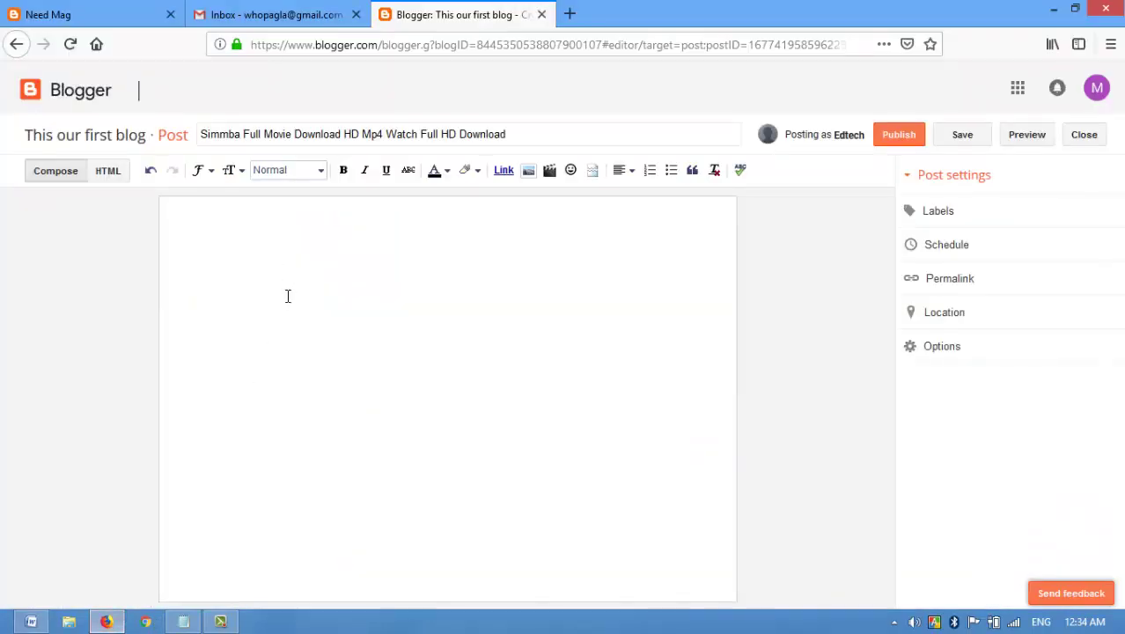
key(ctrl+v)
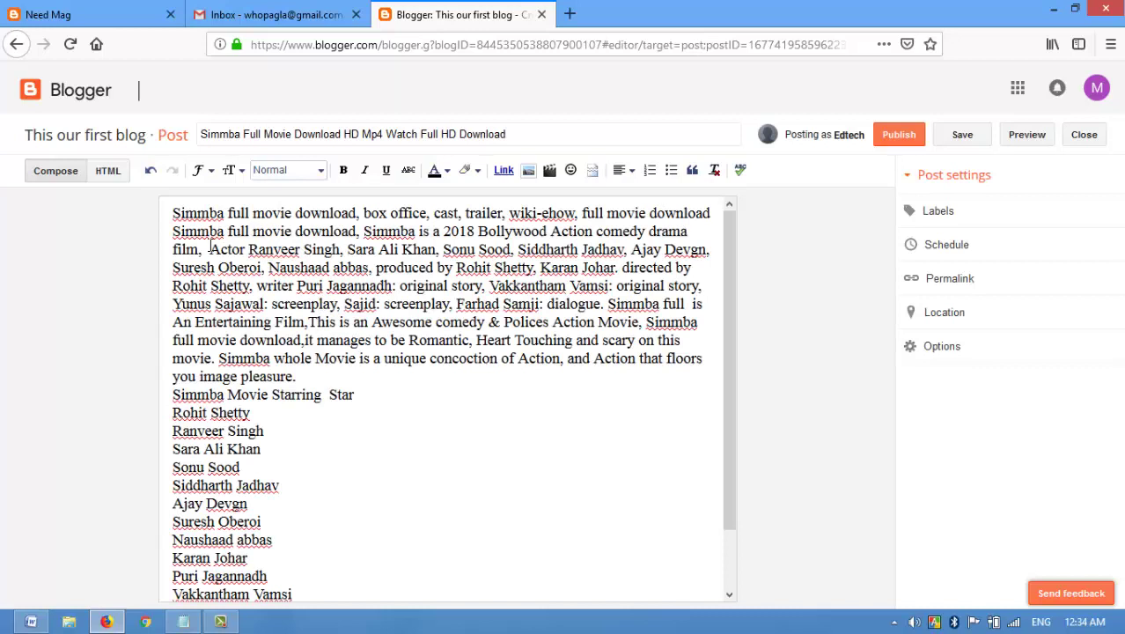
Insert blank lines before the paragraph starting with "Actor" and both above and below the "Simmba Movie Starring Star" line
click(209, 249)
key(Return)
key(Return)
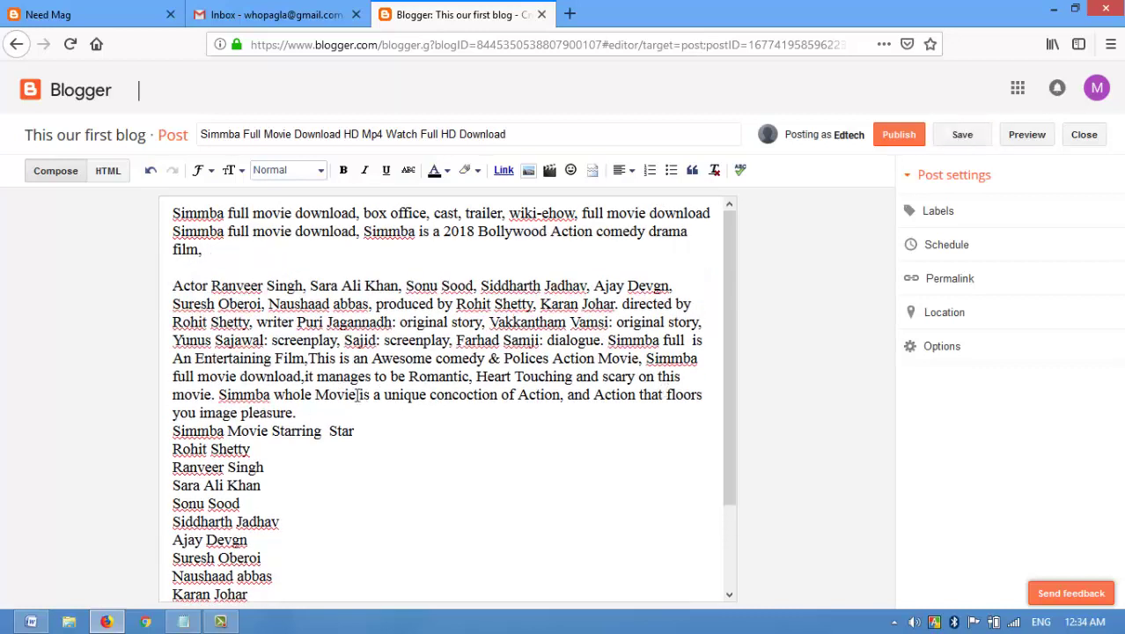
key(Return)
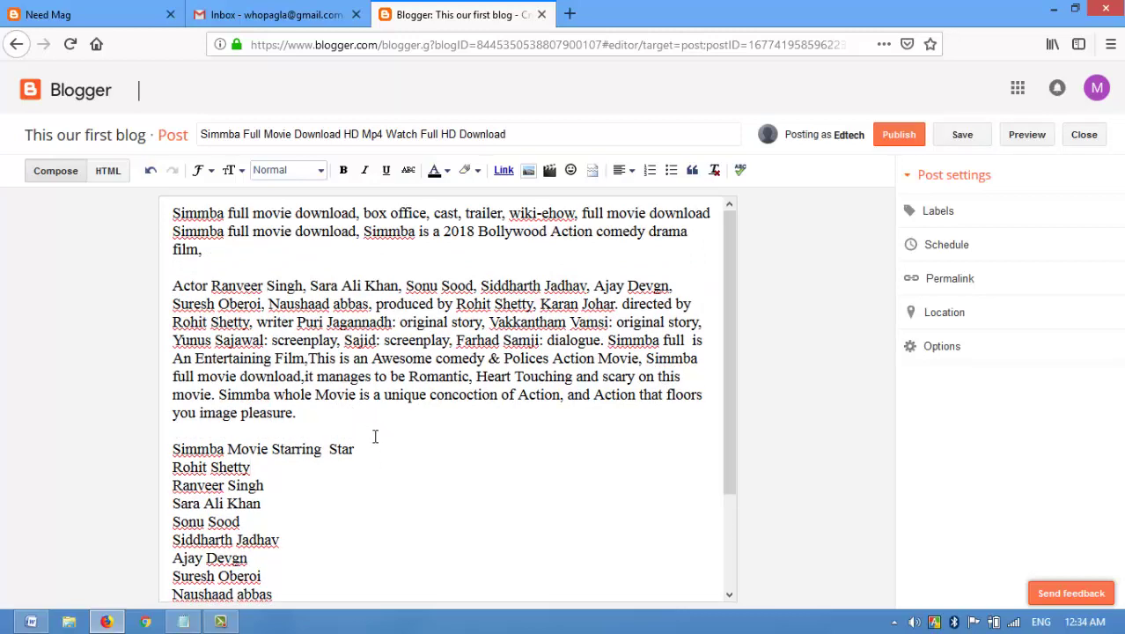
click(364, 437)
key(Return)
scroll(319, 400, down, 3)
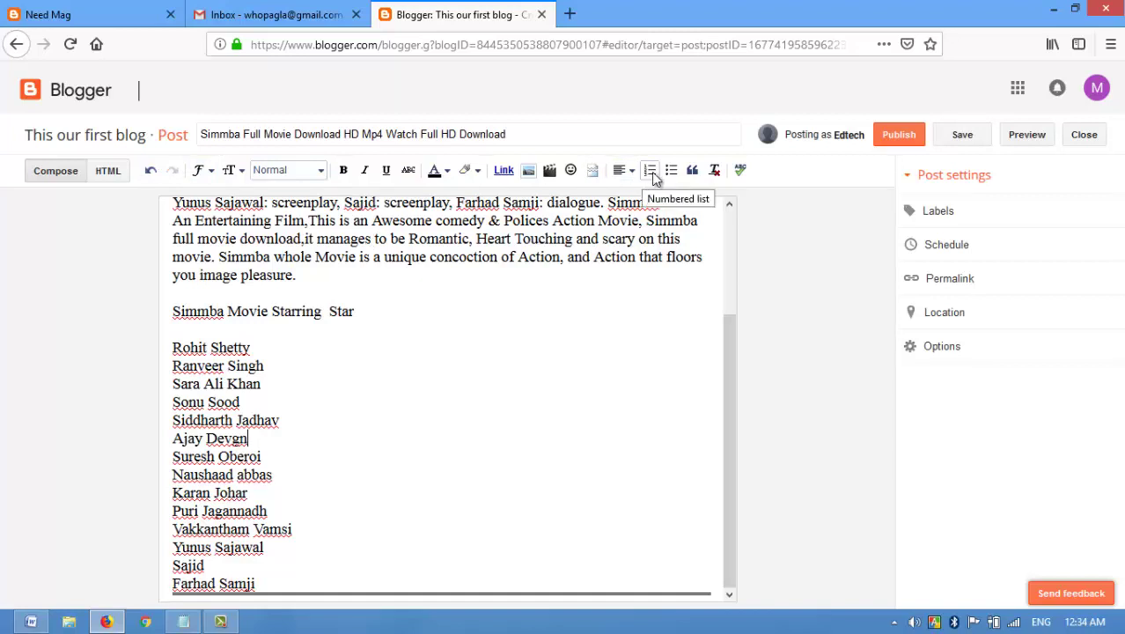
Remove the stray backslash after the last cast name and format all the cast names as a numbered list
click(313, 380)
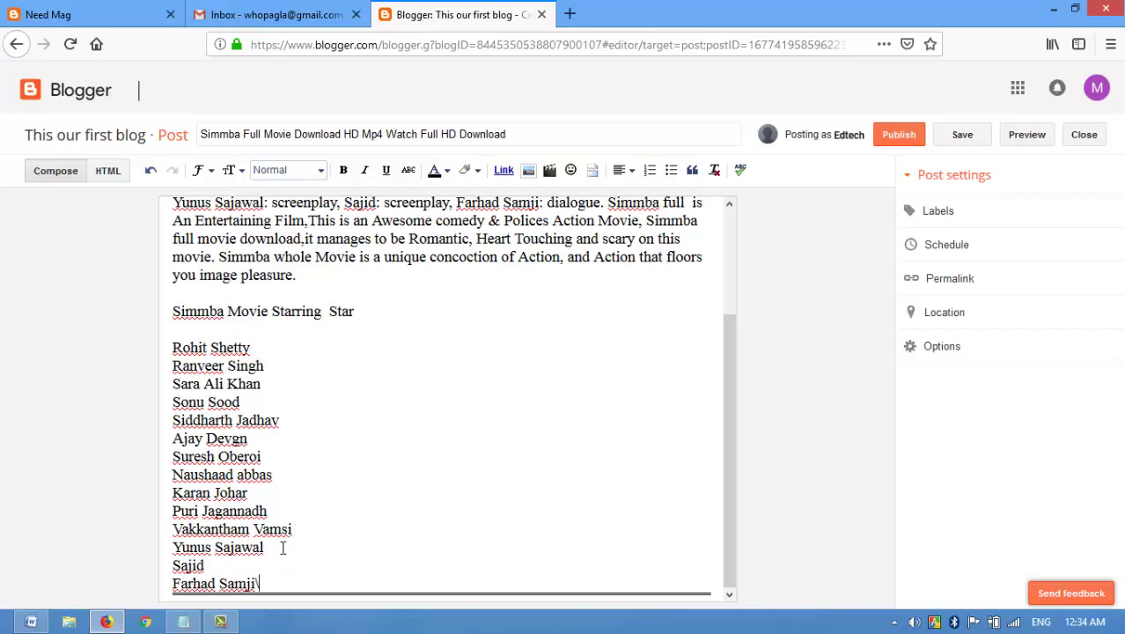
key(BackSpace)
drag(262, 582, 163, 352)
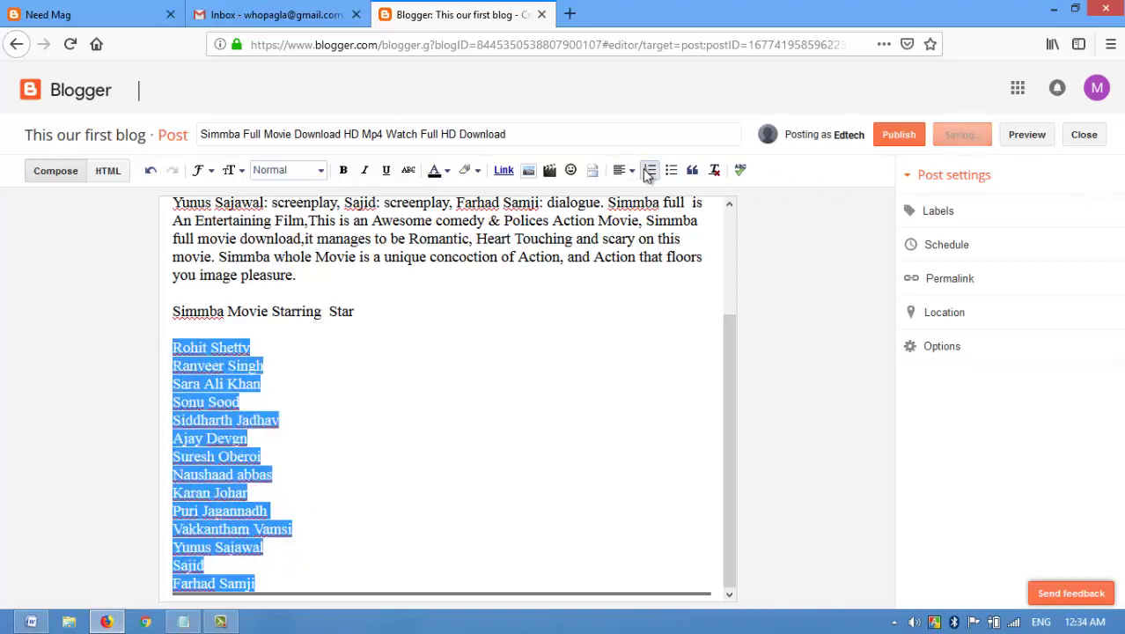
click(647, 171)
scroll(408, 320, up, 4)
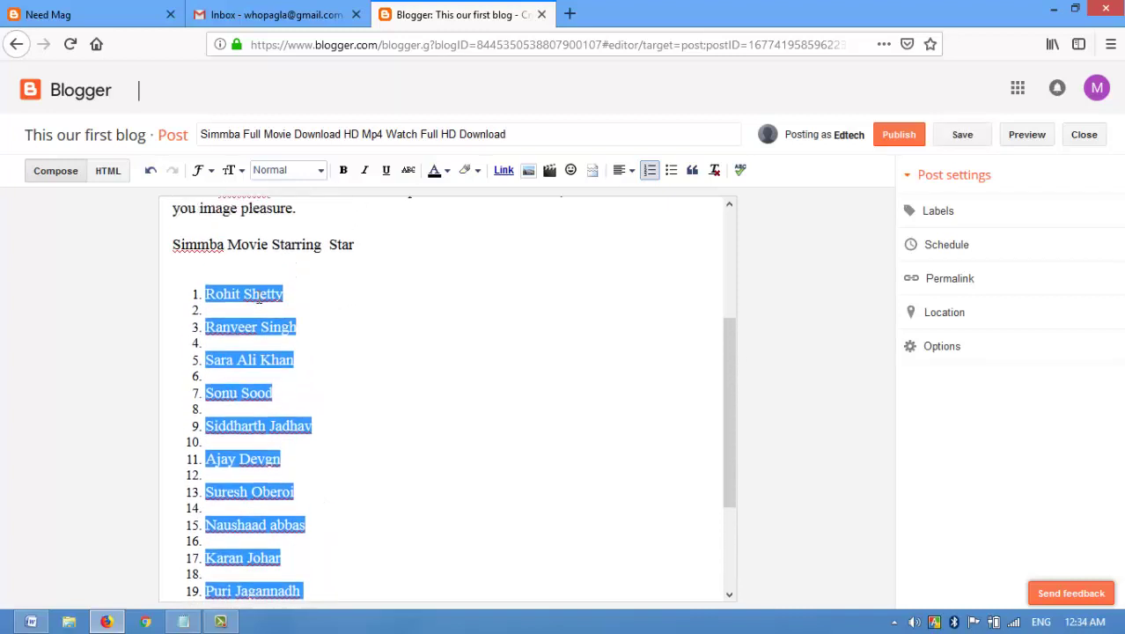
scroll(236, 290, down, 5)
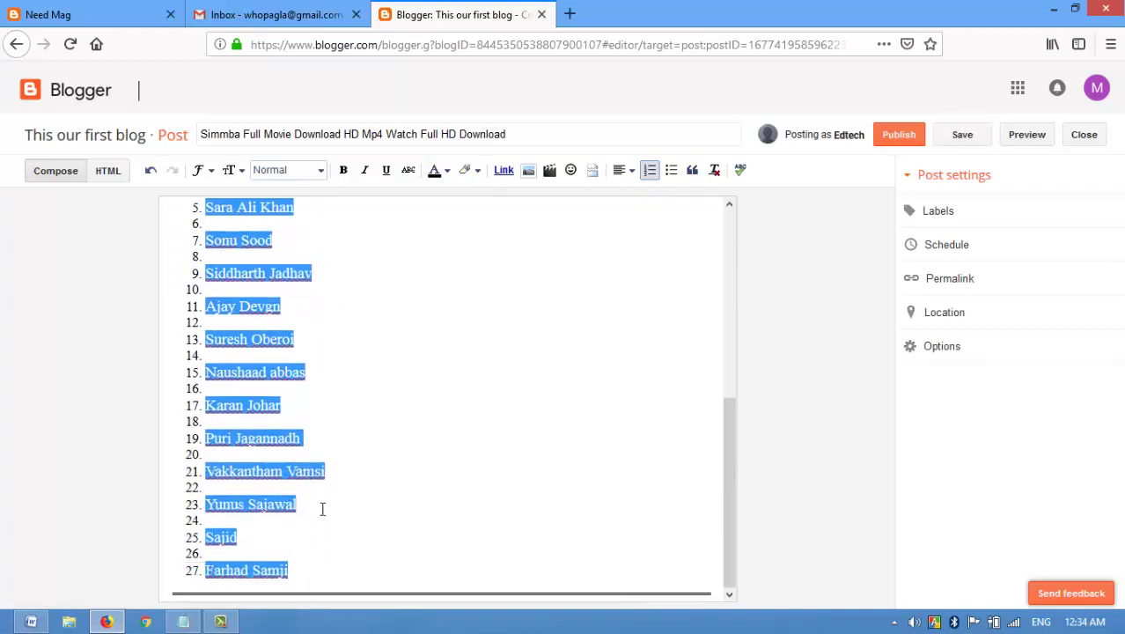
Change the numbered list of cast names into a bulleted list
drag(309, 560, 173, 307)
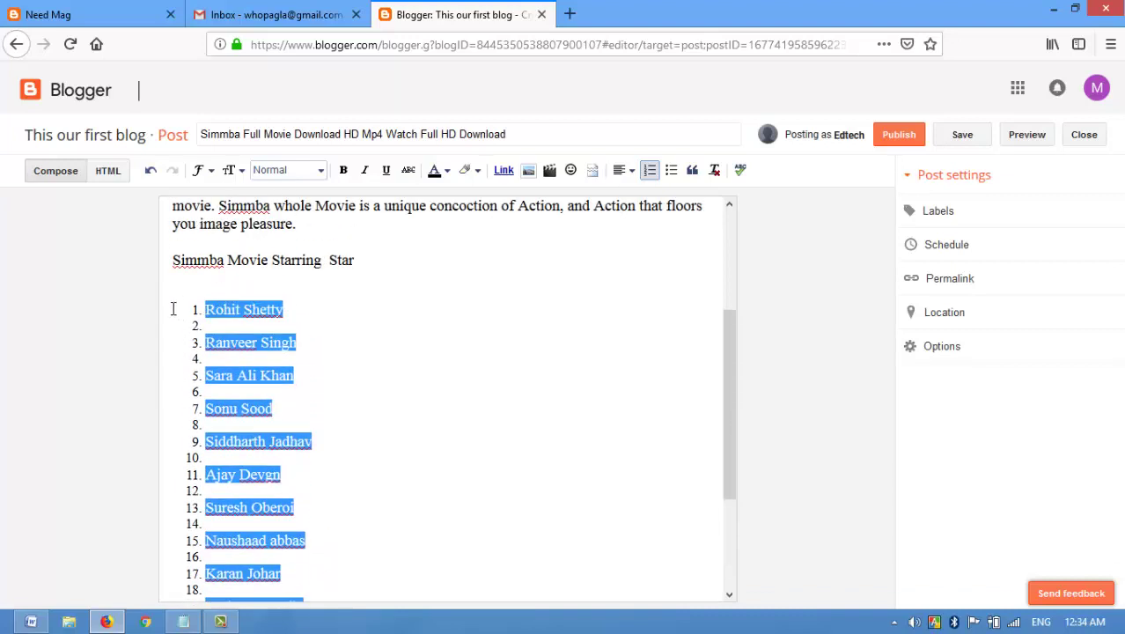
click(670, 172)
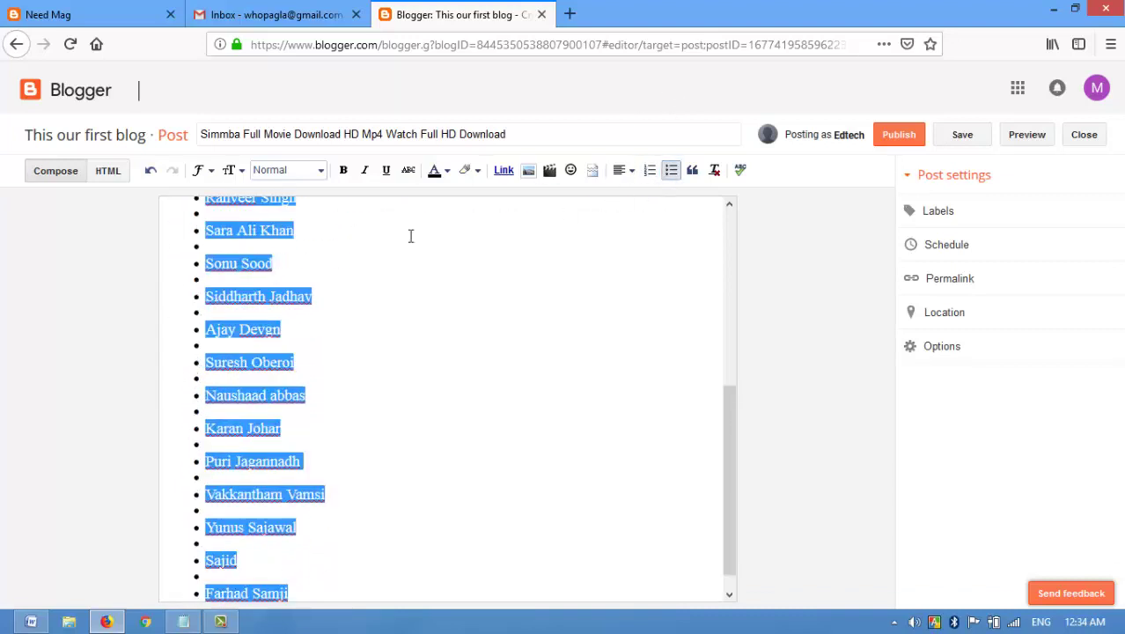
click(348, 267)
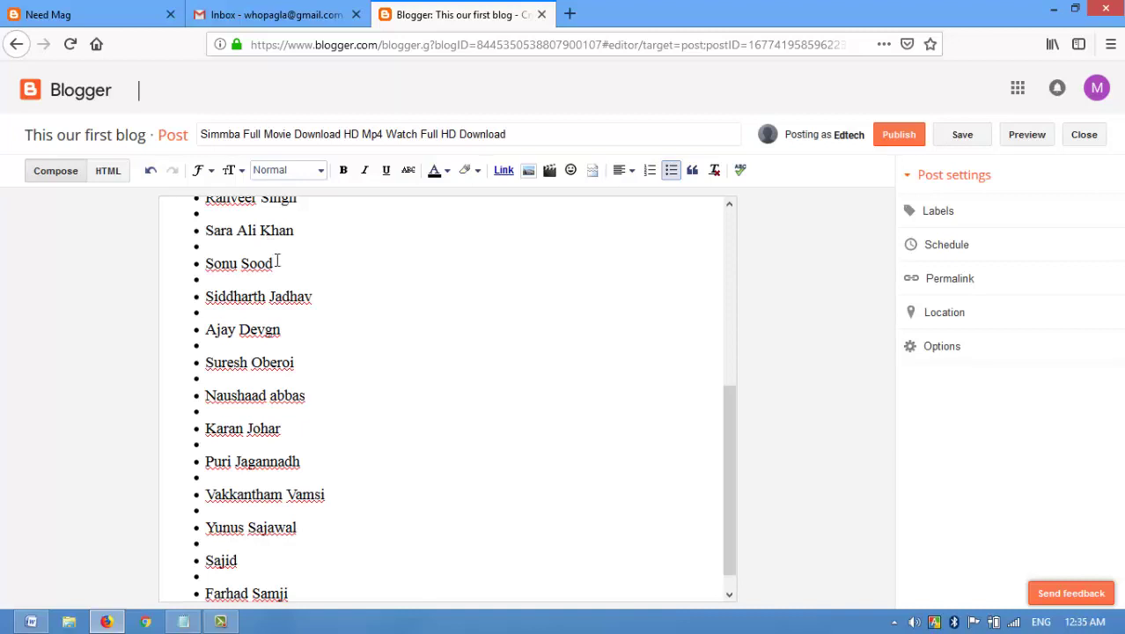
Delete the empty bullets between Ranveer Singh and Suresh Oberoi in the cast list
key(BackSpace)
click(244, 212)
key(BackSpace)
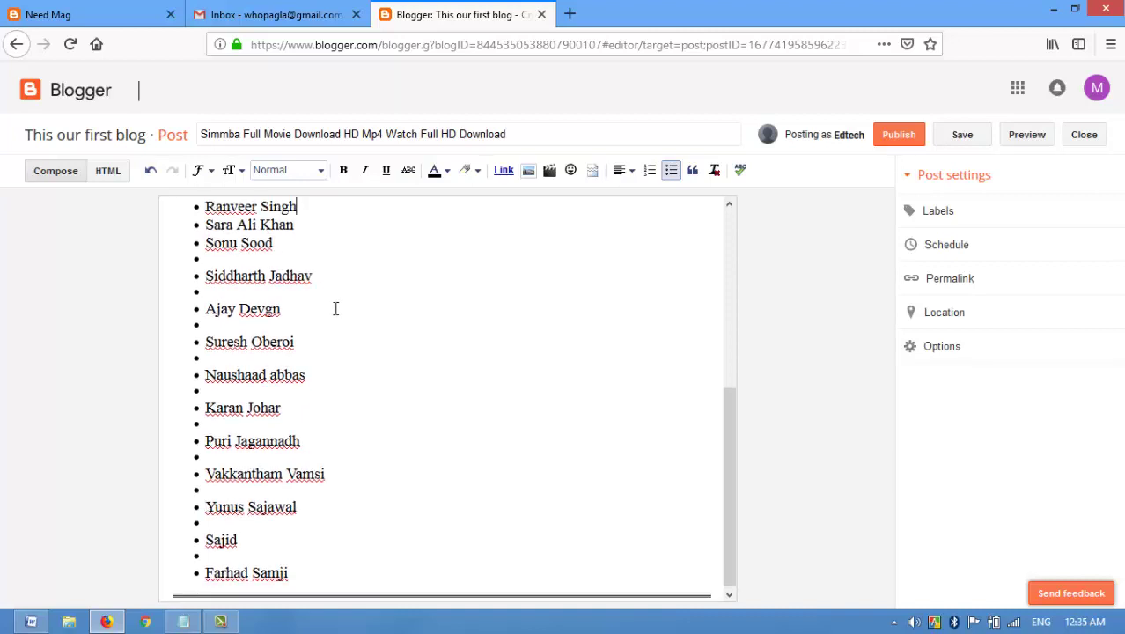
key(BackSpace)
click(236, 288)
key(BackSpace)
key(BackSpace)
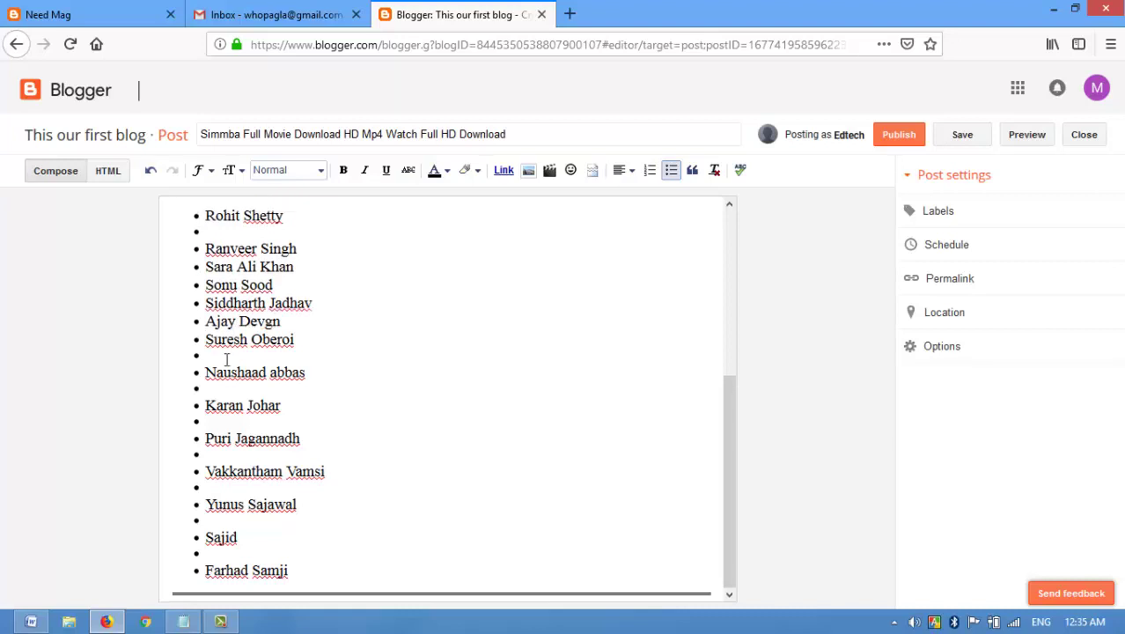
Delete the empty bullets between Suresh Oberoi and Vakkantham Vamsi in the cast list
click(225, 359)
key(BackSpace)
click(223, 388)
key(BackSpace)
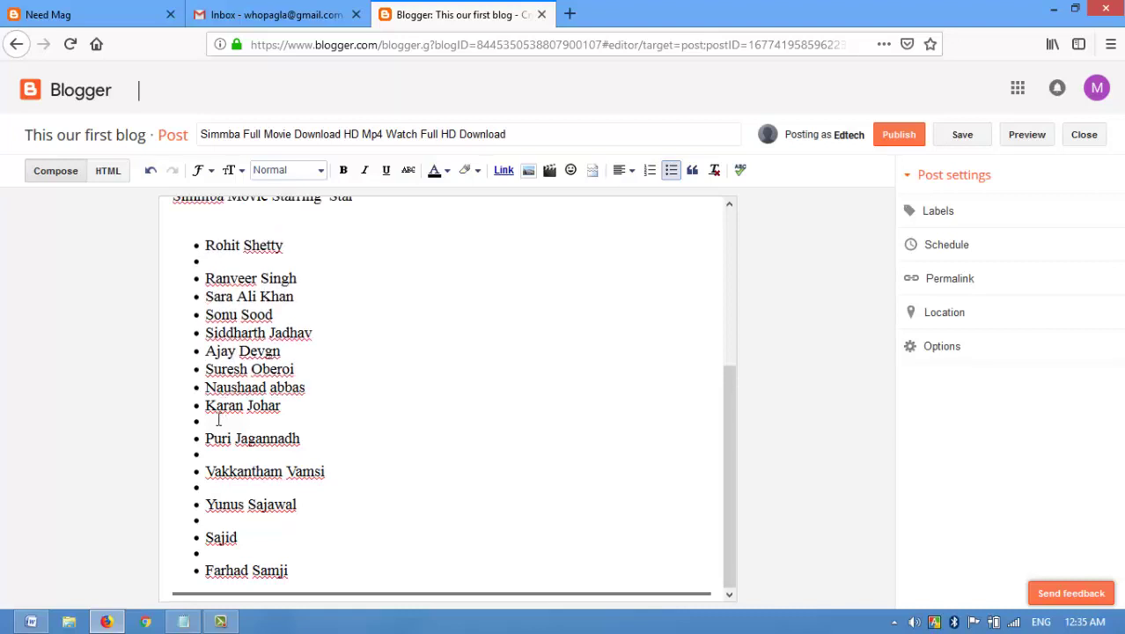
click(218, 421)
key(BackSpace)
click(220, 454)
key(BackSpace)
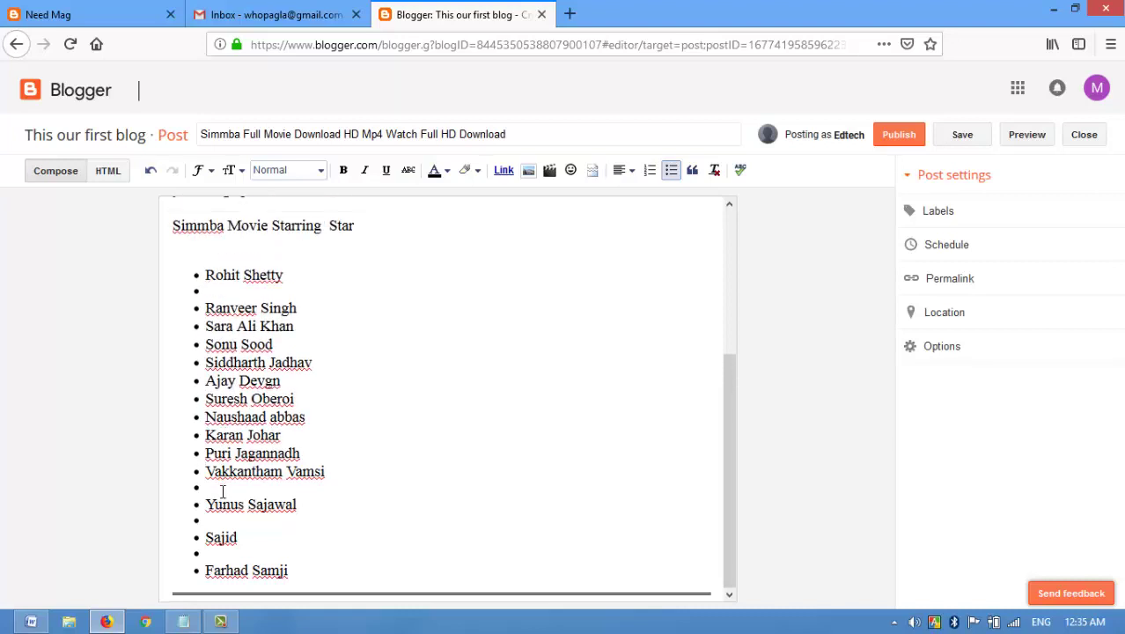
Delete the remaining empty bullets between Vakkantham Vamsi and Farhad Samji and below Rohit Shetty, keeping all the names intact
click(223, 491)
key(BackSpace)
click(219, 520)
key(BackSpace)
click(211, 553)
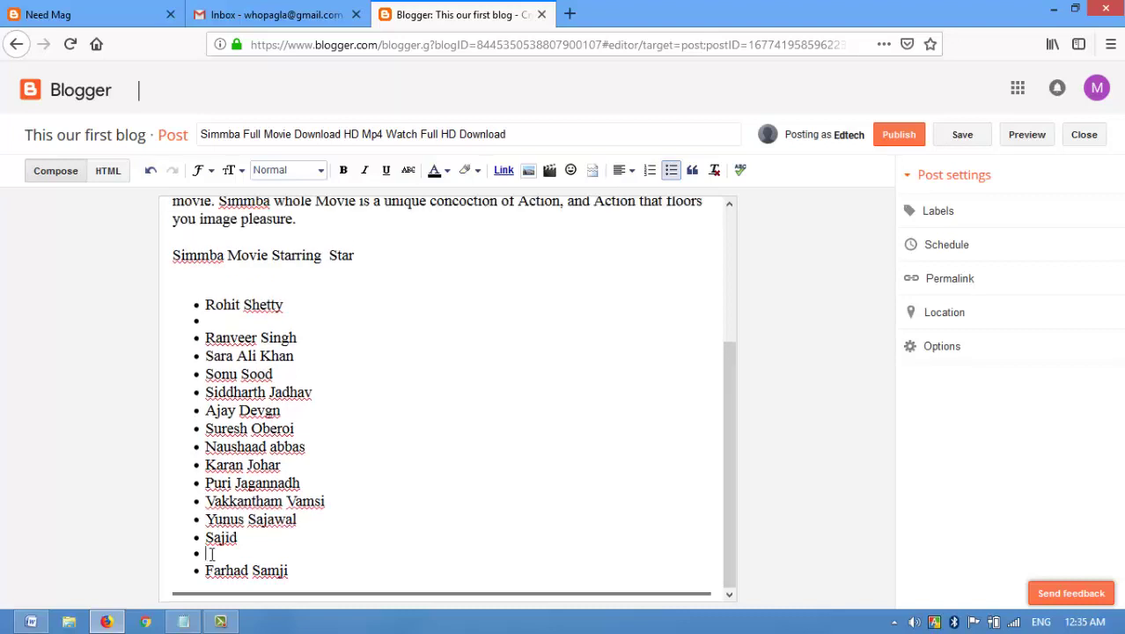
key(BackSpace)
drag(223, 352, 230, 344)
key(BackSpace)
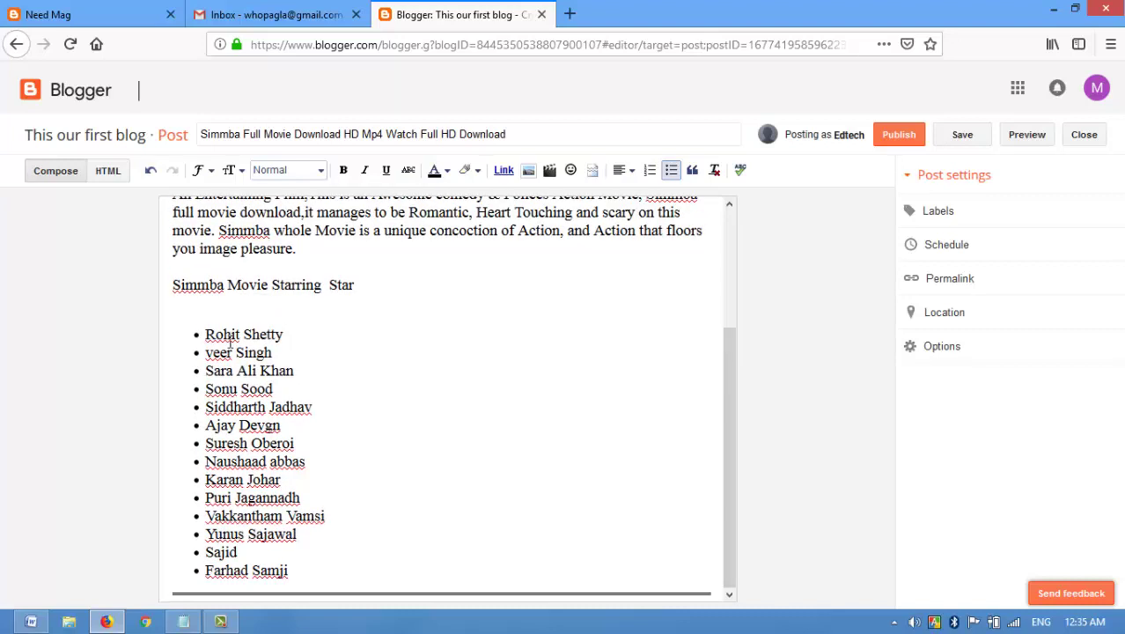
key(ctrl+z)
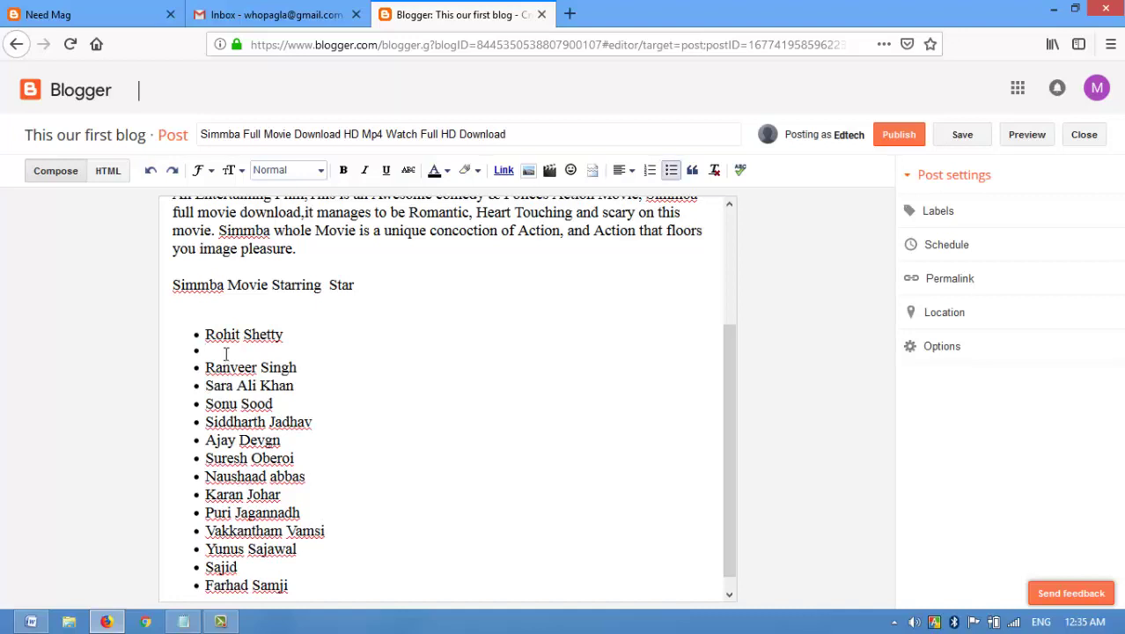
key(BackSpace)
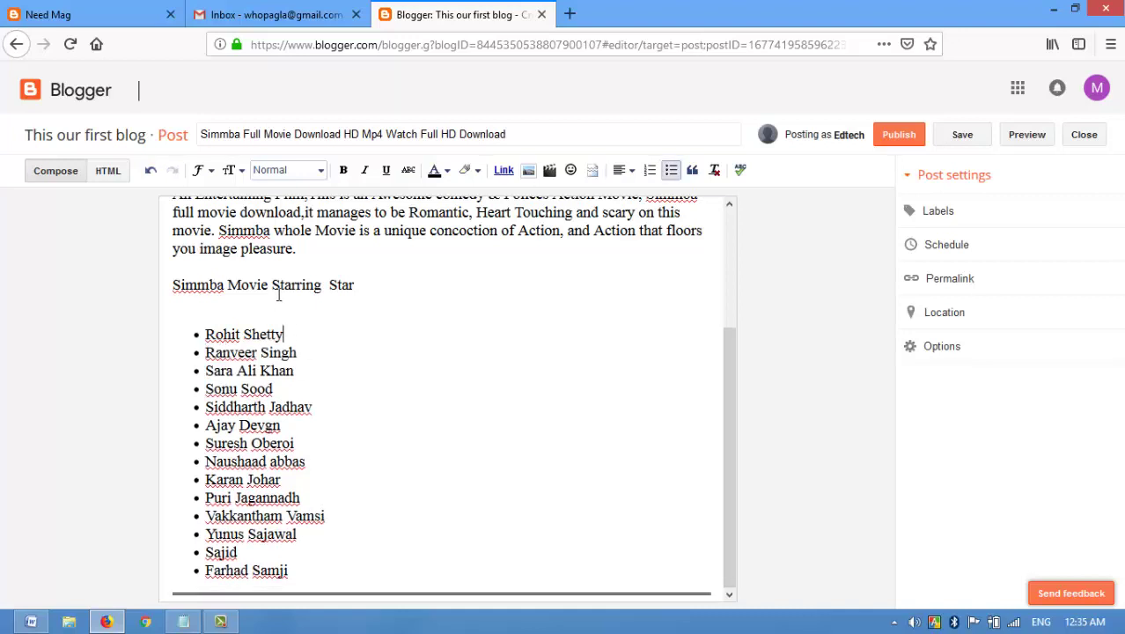
Try the Heading style on the "Simmba Movie Starring Star" line
triple_click(278, 291)
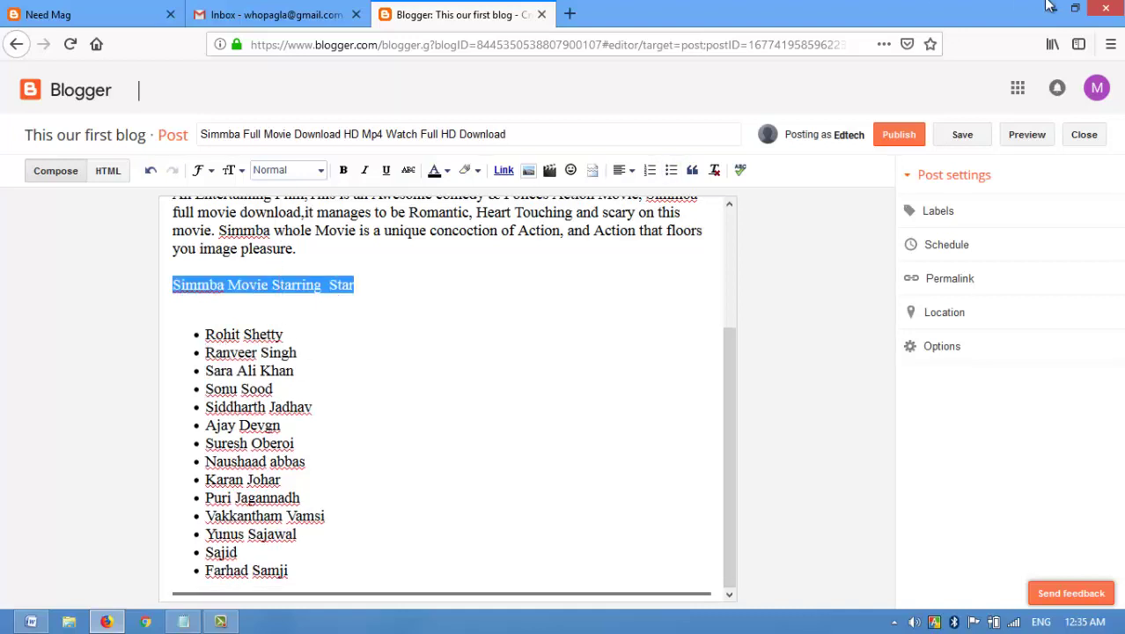
click(320, 171)
click(404, 355)
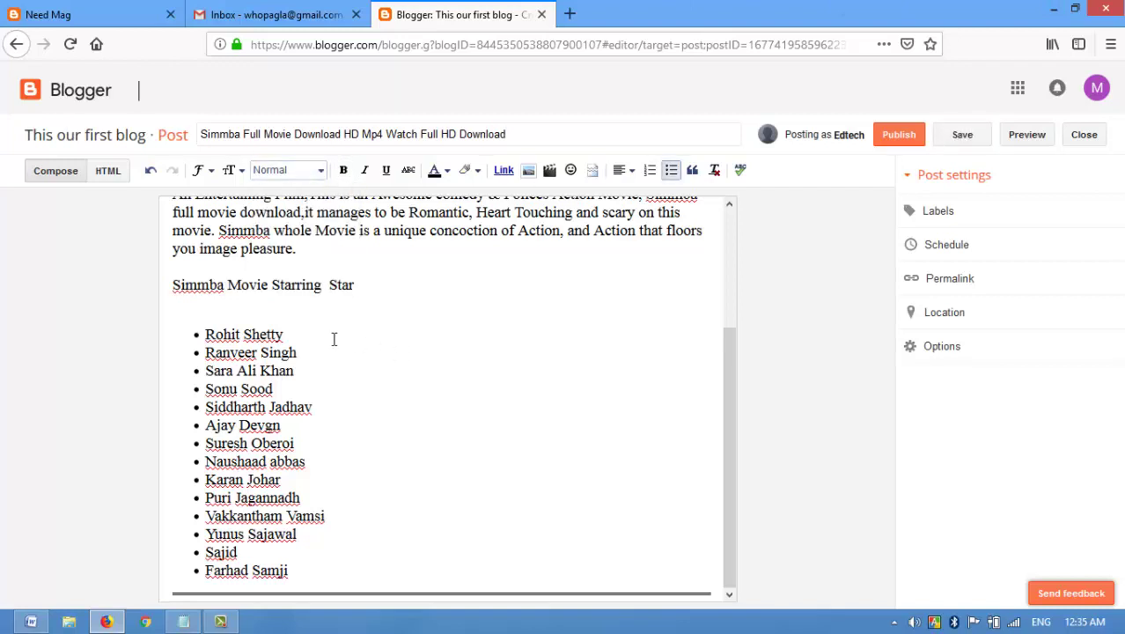
click(182, 297)
drag(183, 297, 155, 280)
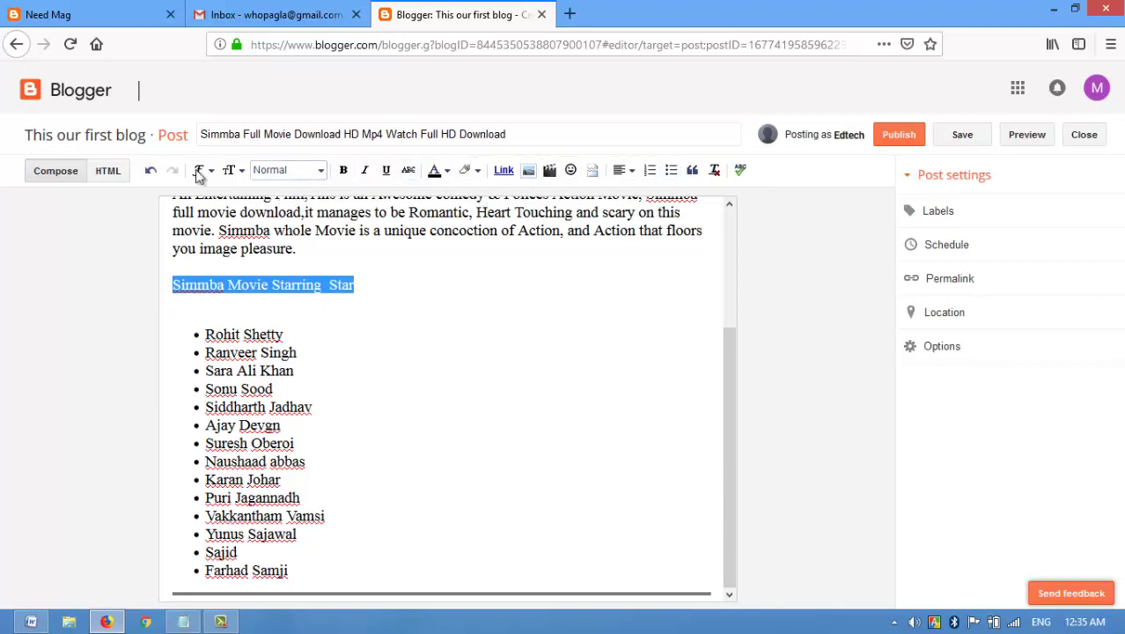
click(318, 174)
click(311, 193)
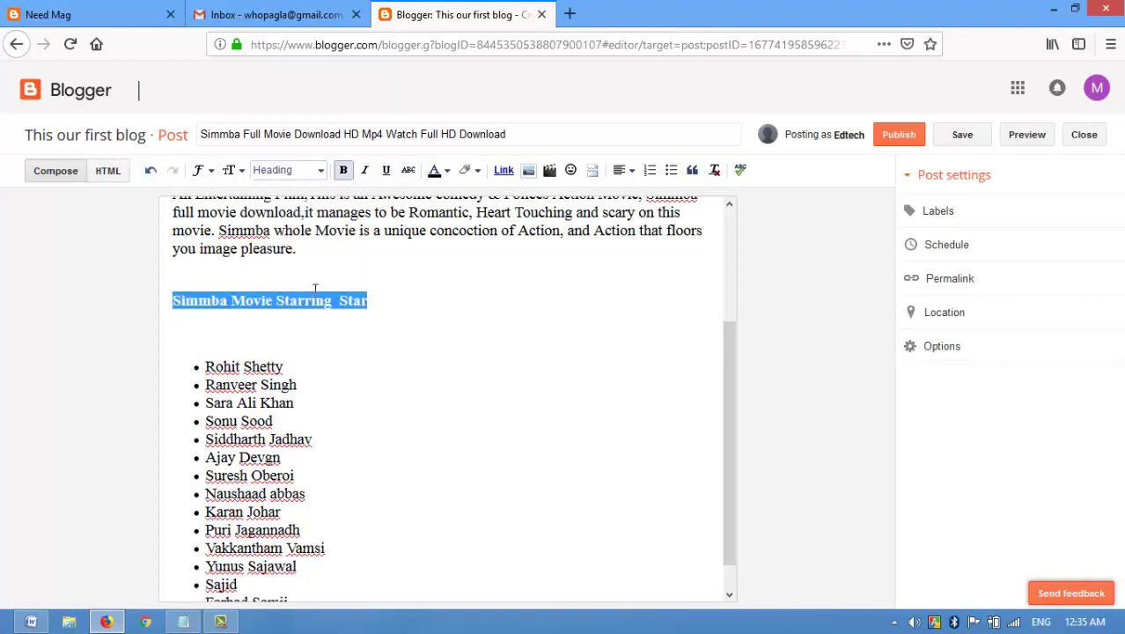
Try to delete the blank line between the "Simmba Movie Starring Star" line and the cast list, and undo it
click(299, 333)
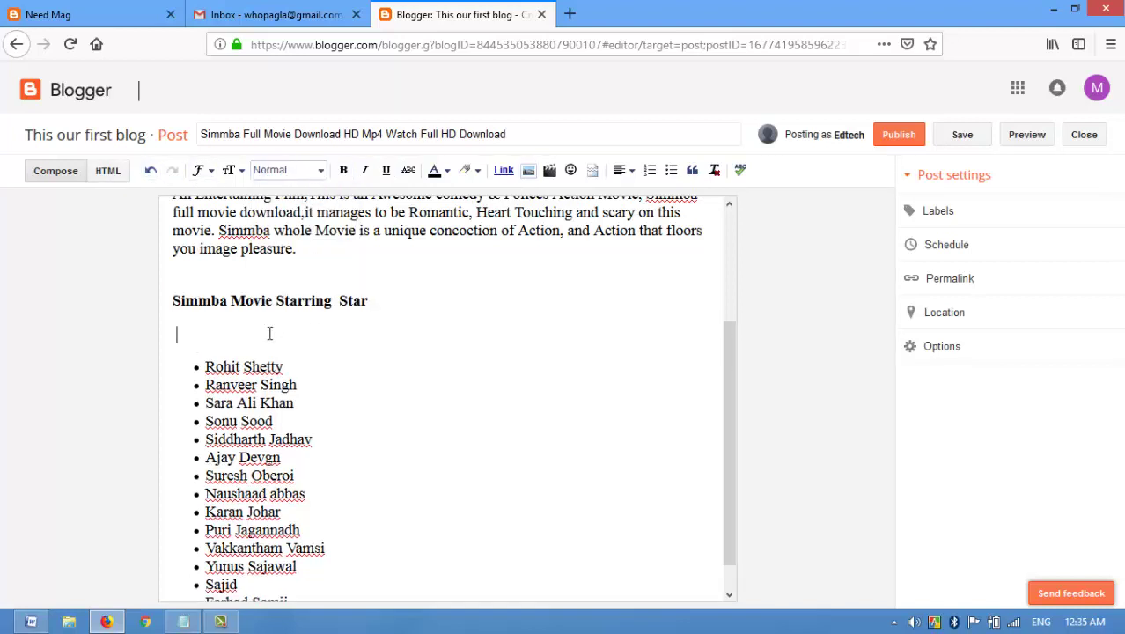
key(Delete)
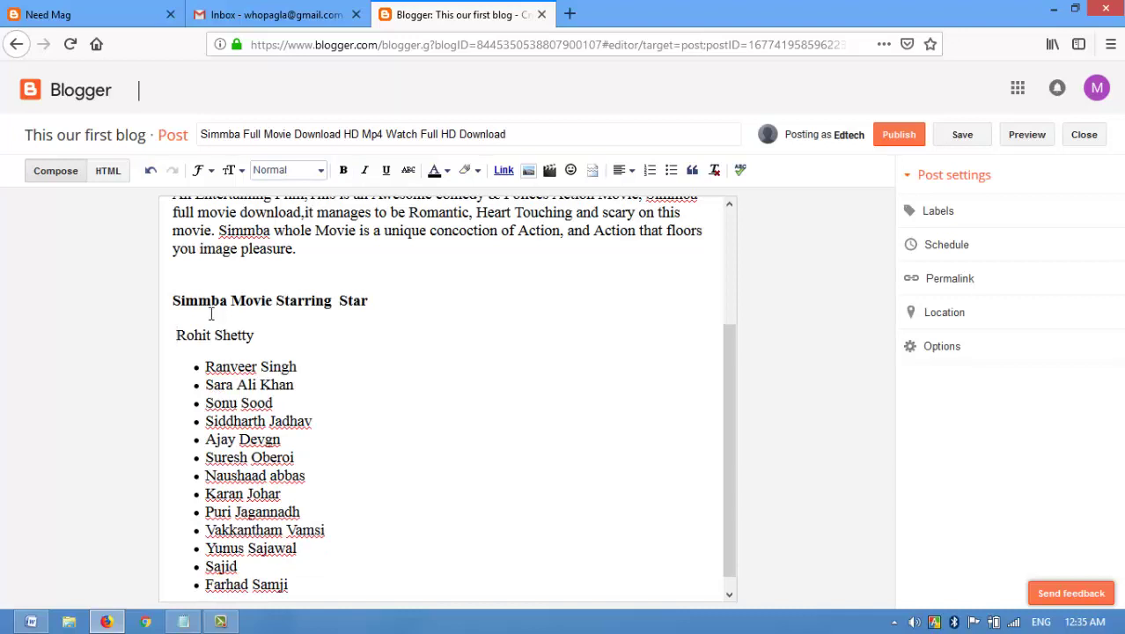
key(ctrl+z)
Set the "Simmba Movie Starring Star" line to the Normal style and make it bold
triple_click(234, 301)
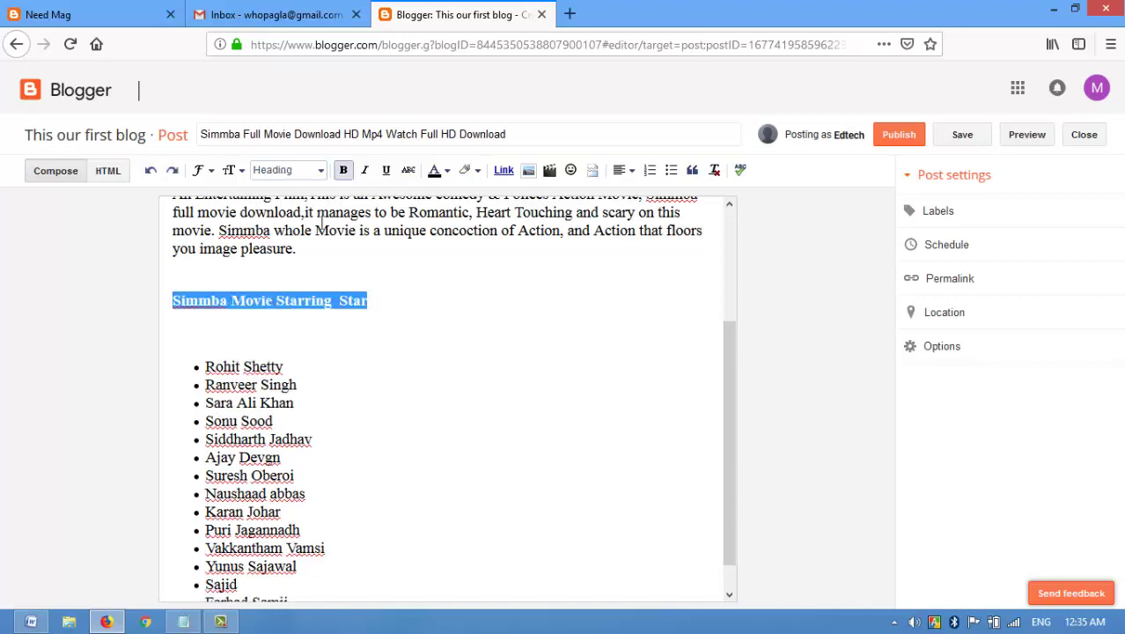
click(288, 170)
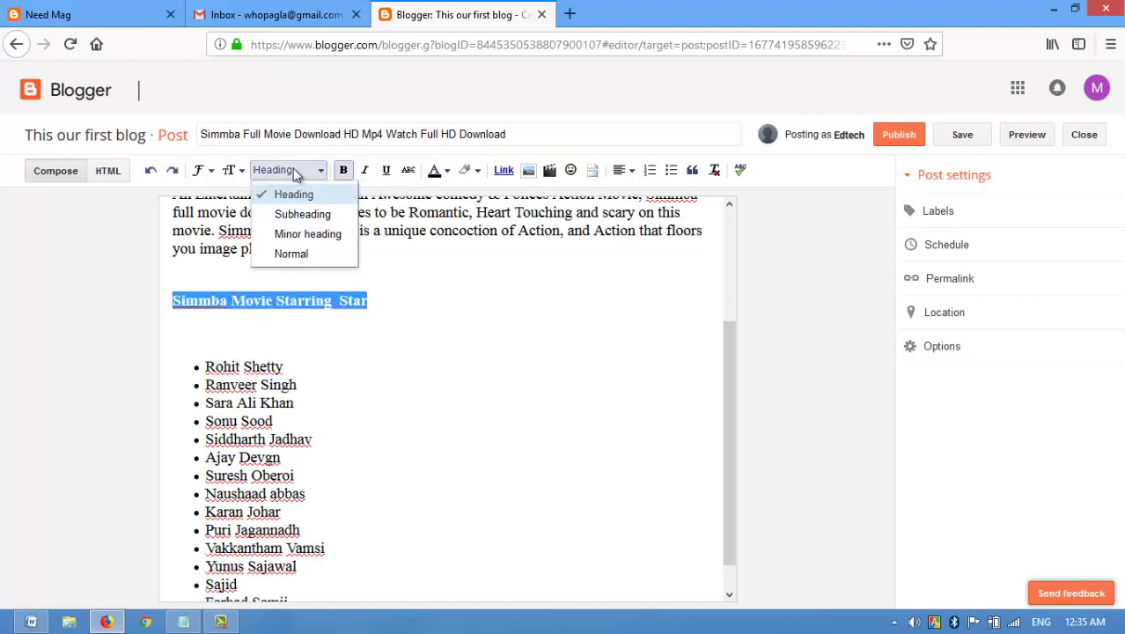
click(291, 253)
click(343, 172)
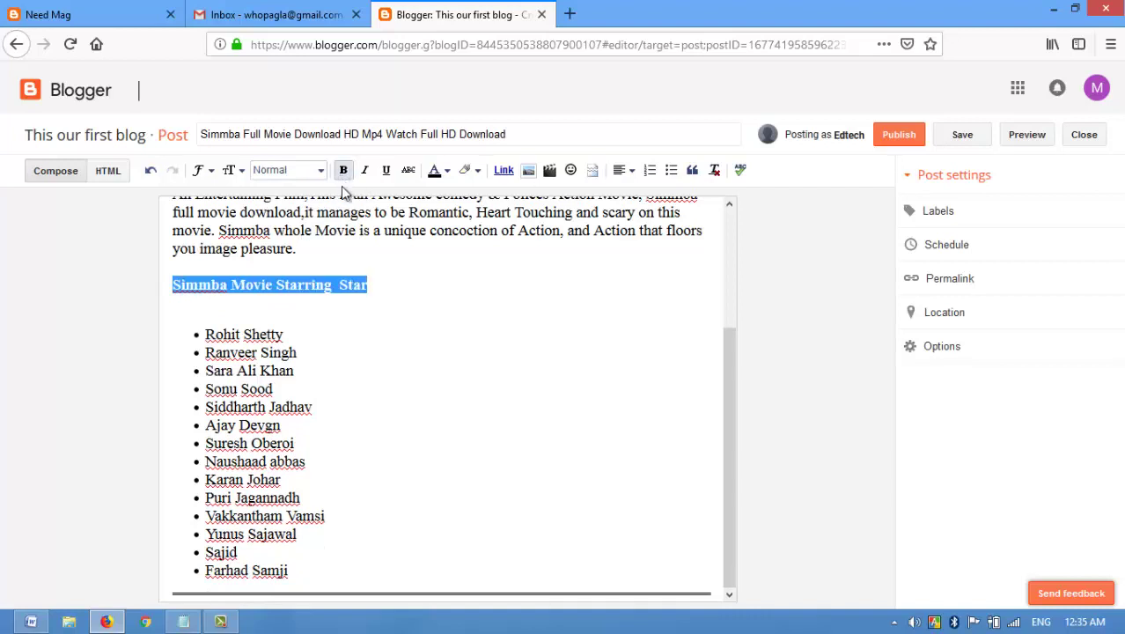
click(379, 283)
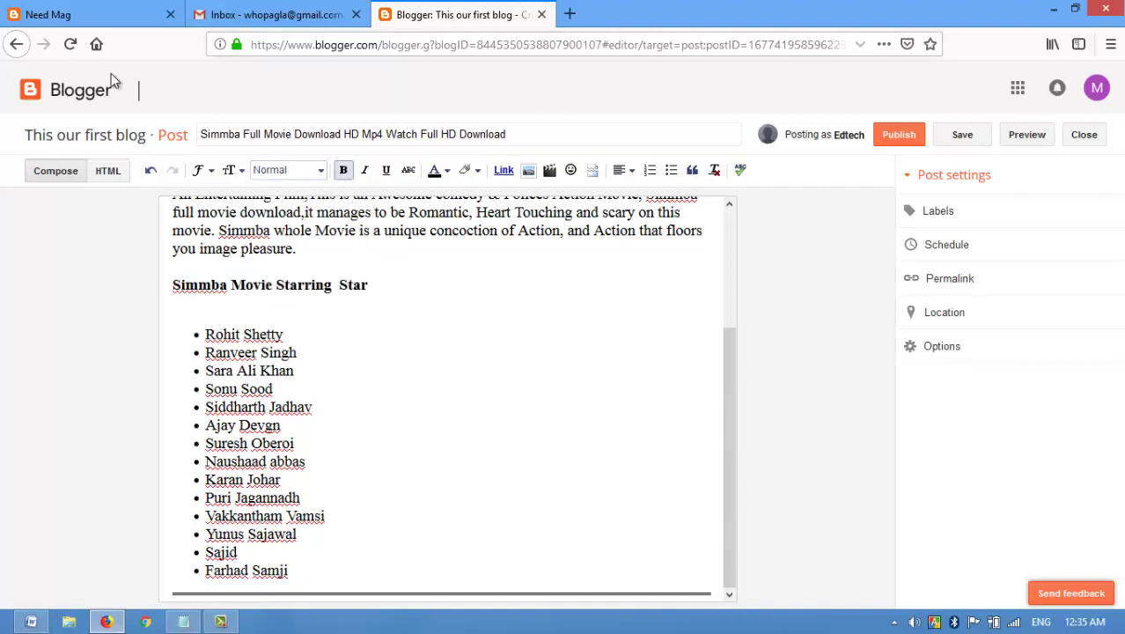
click(241, 267)
scroll(265, 253, up, 2)
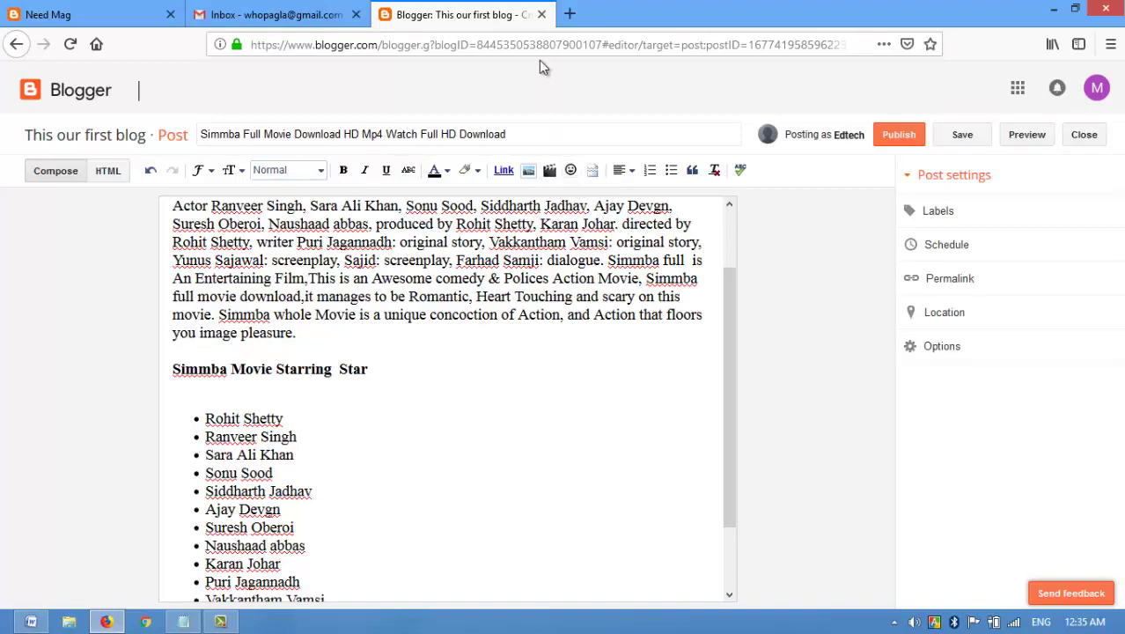
Open youtube.com in a new browser tab and search for "edtech"
click(569, 13)
text(youtube.com)
key(Return)
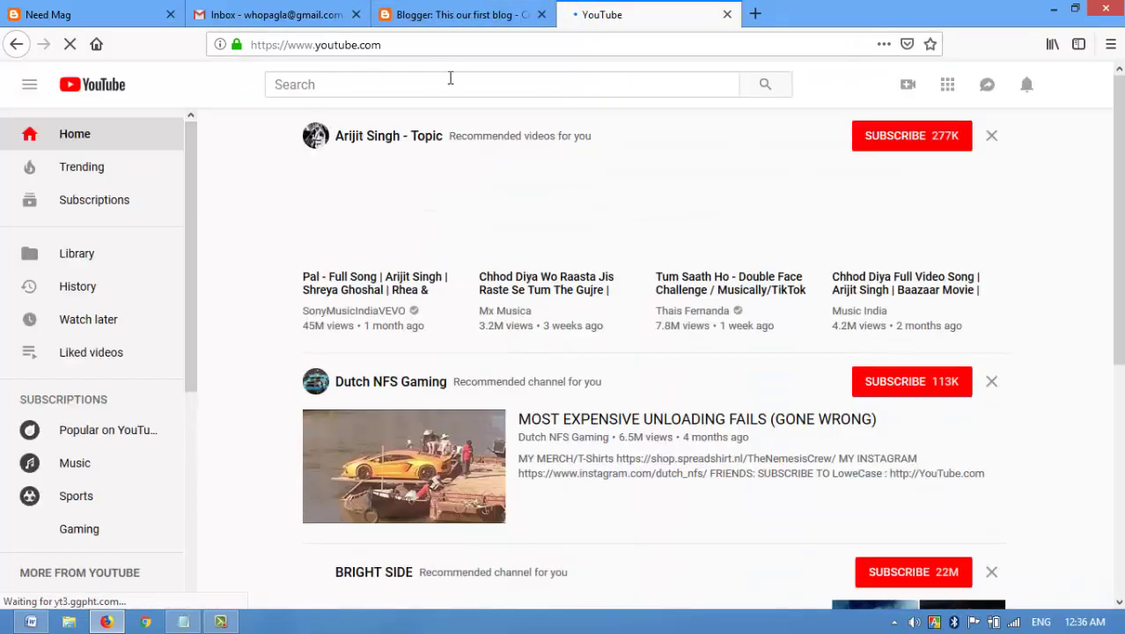
click(449, 84)
text(tec)
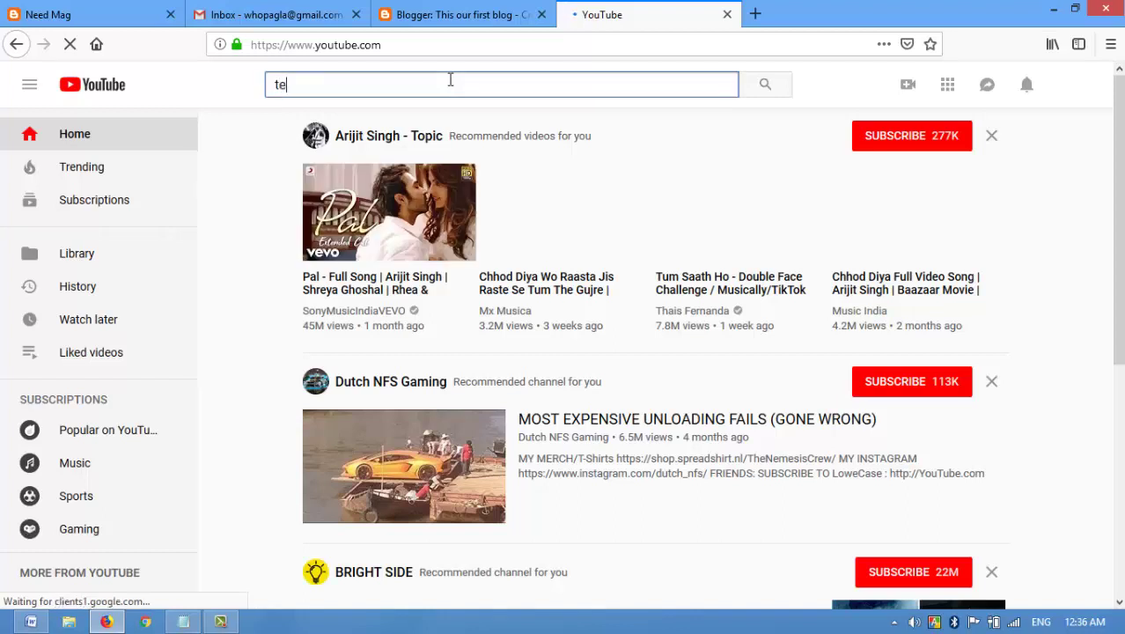
key(BackSpace)
key(BackSpace)
key(BackSpace)
text(ed)
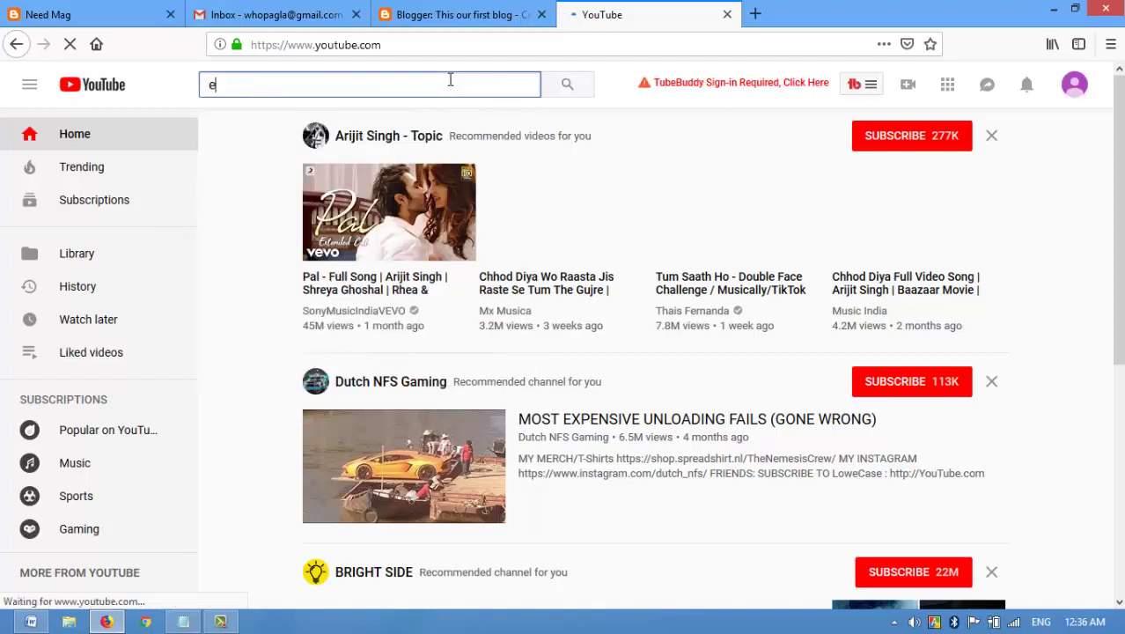
text(tech)
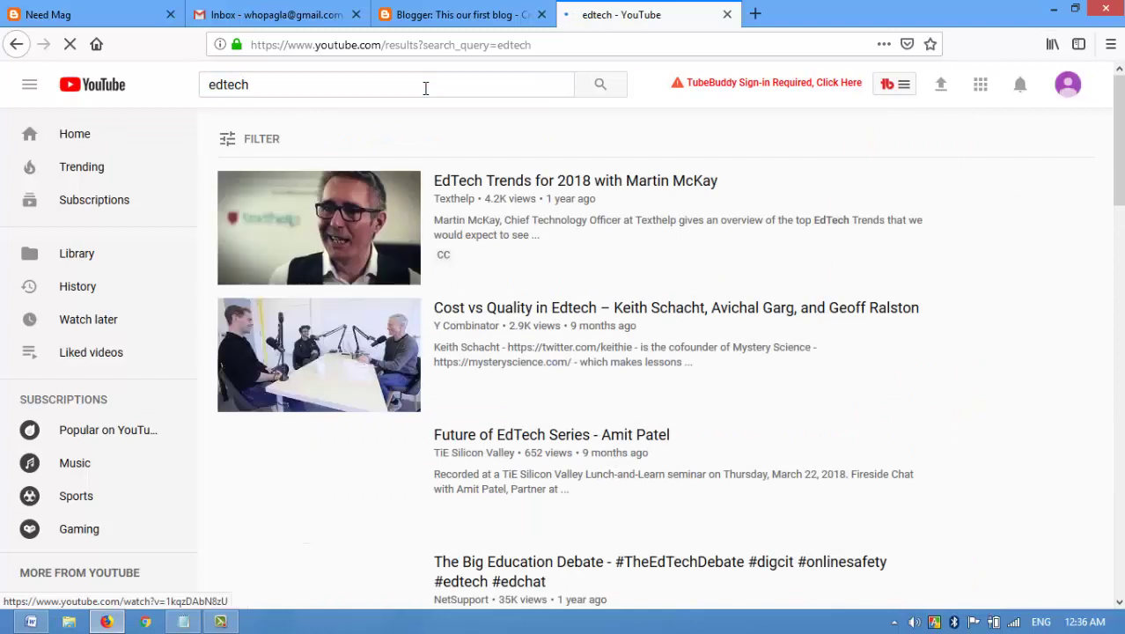
Refine the YouTube search to "edtech how to make wordpress website free"
click(425, 88)
text(how to )
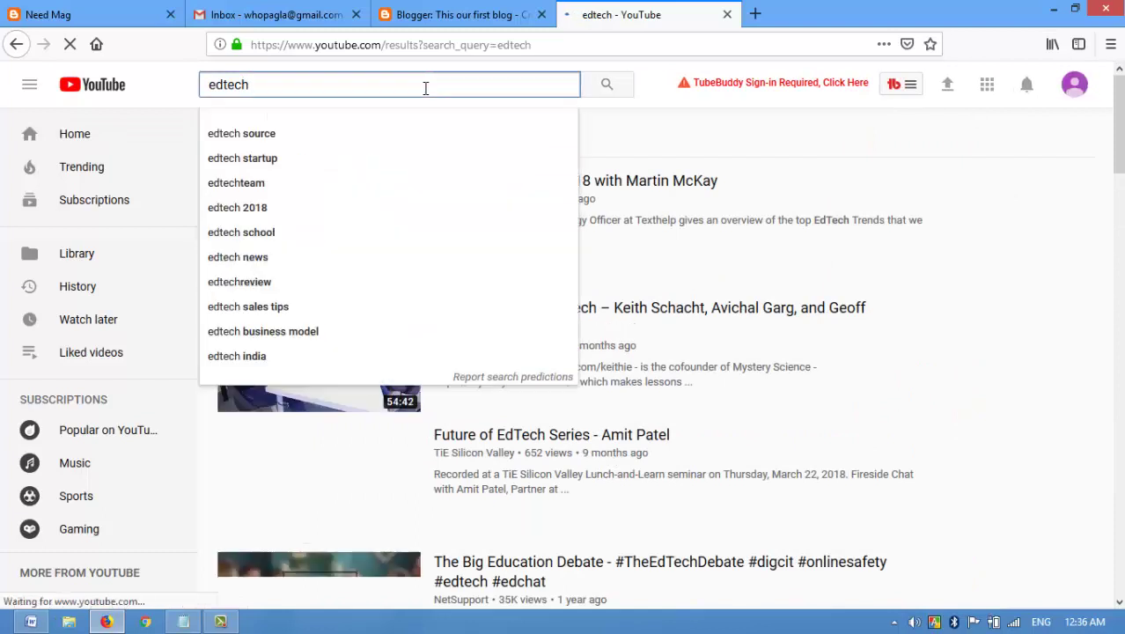
text(make)
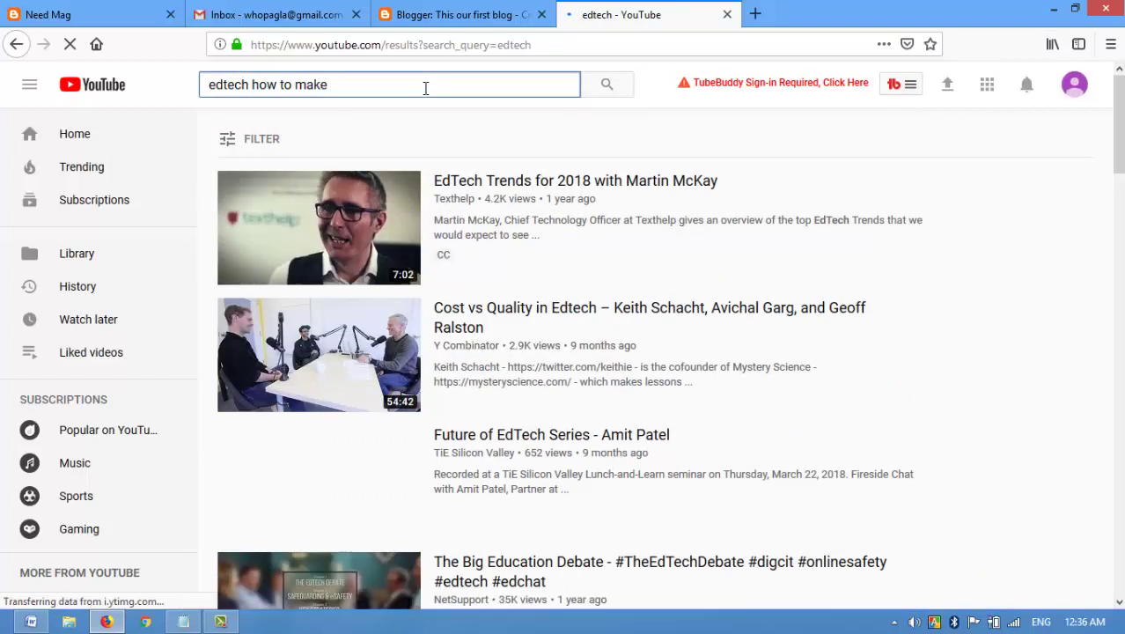
text( wordpress )
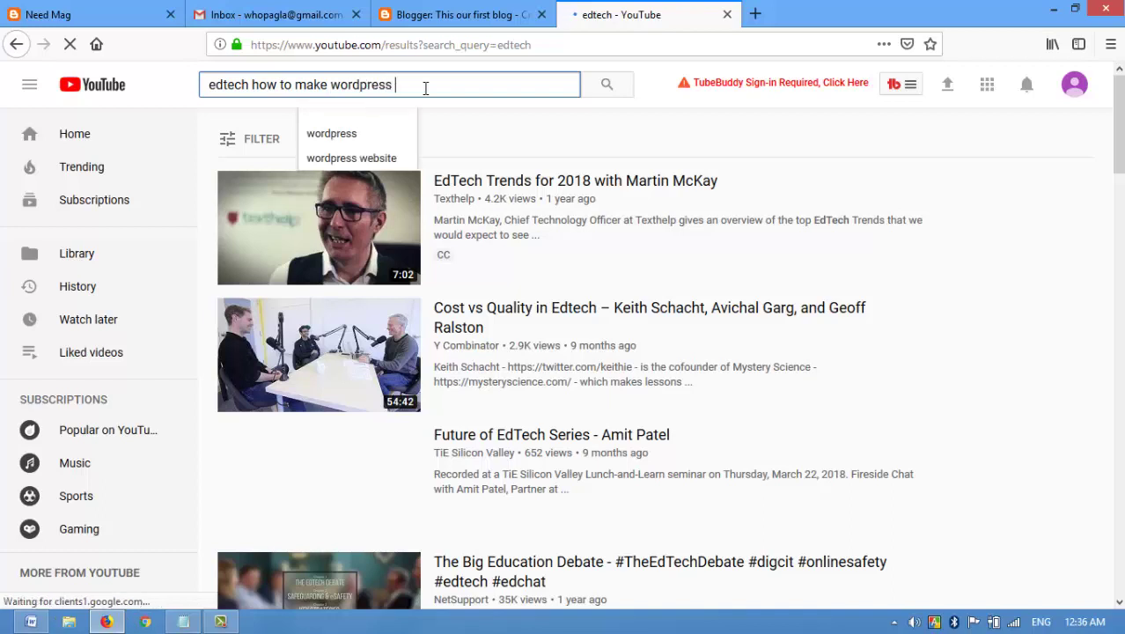
text(website r)
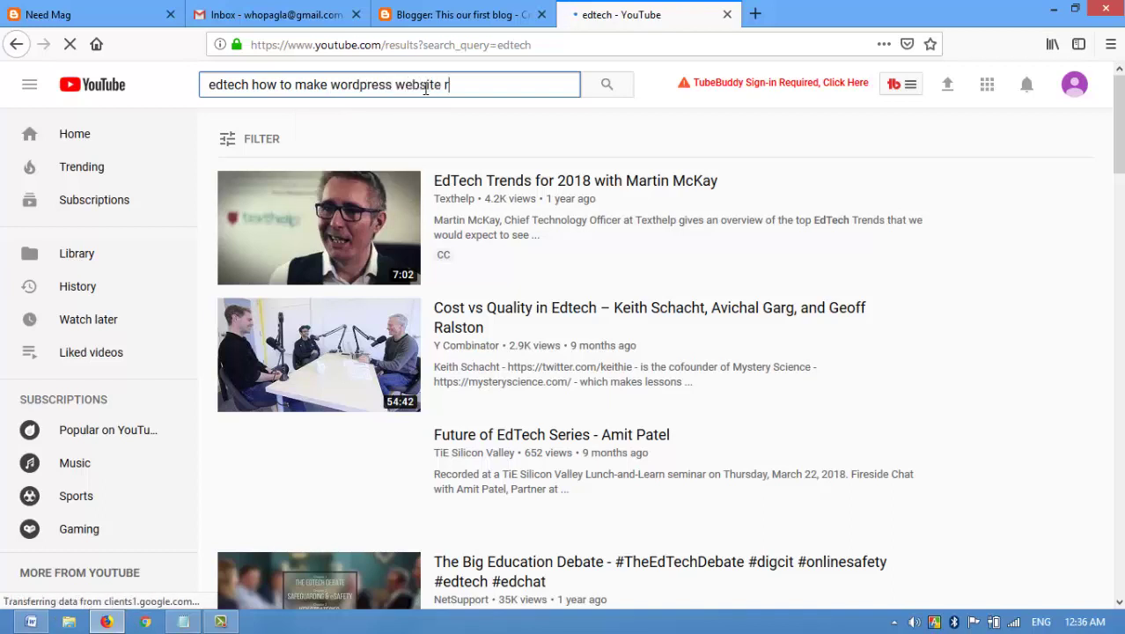
text(ree)
key(Return)
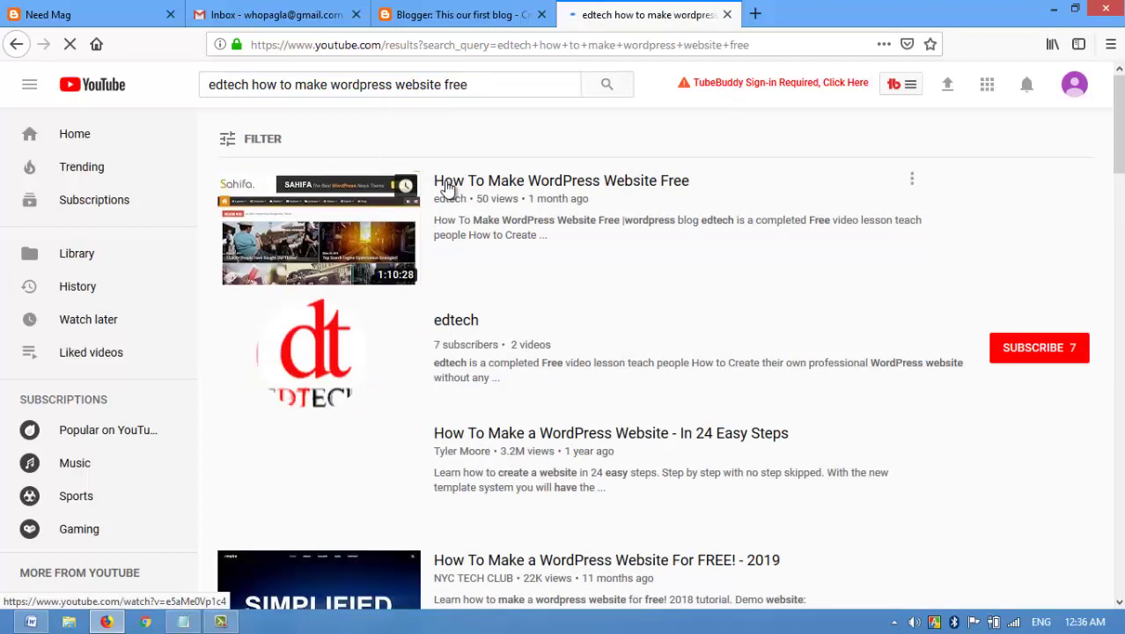
Open the edtech video "How To Make WordPress Website Free" and copy its web address
click(449, 187)
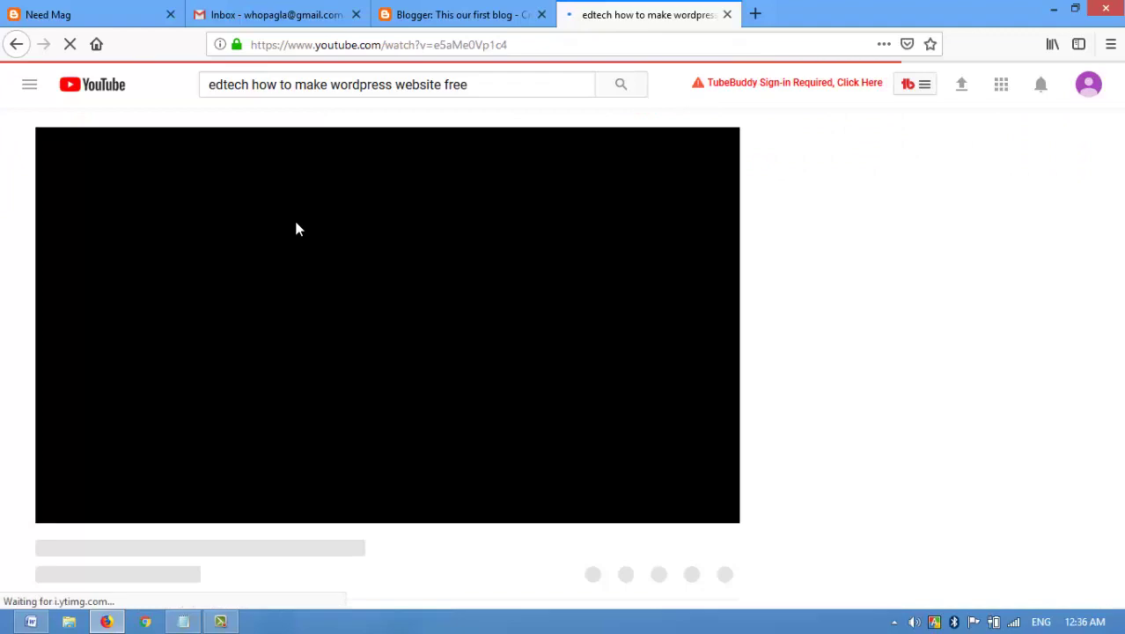
click(406, 46)
right_click(405, 49)
click(431, 101)
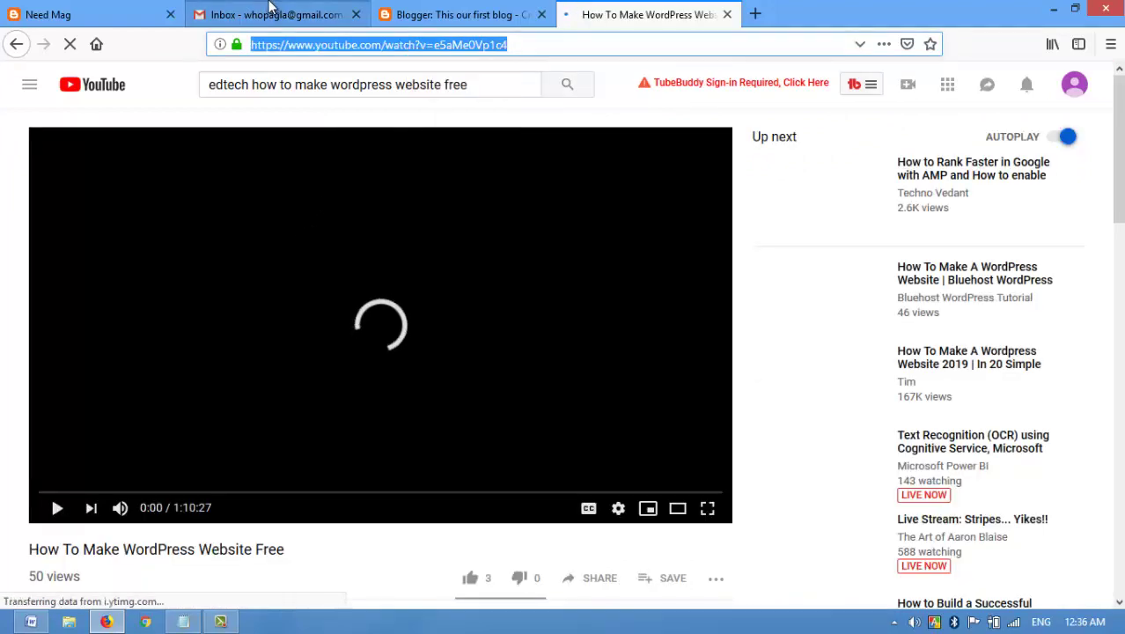
Return to the Simmba post in Blogger and add an empty line without a bullet below the cast list
click(397, 18)
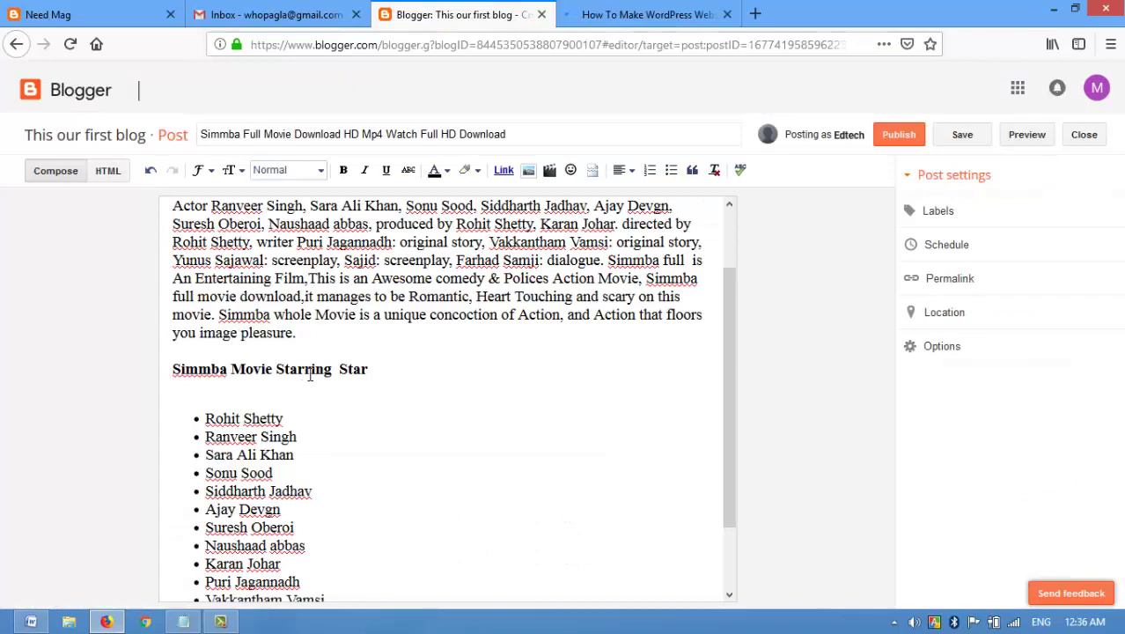
scroll(350, 336, down, 2)
scroll(341, 324, up, 2)
scroll(342, 506, down, 2)
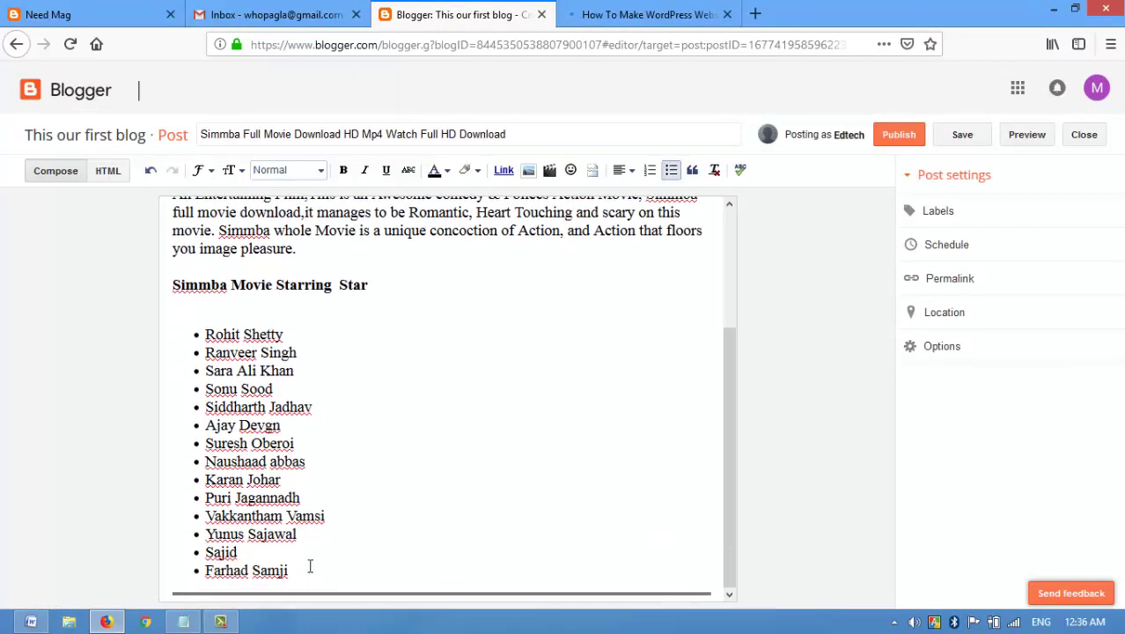
key(Return)
key(Return)
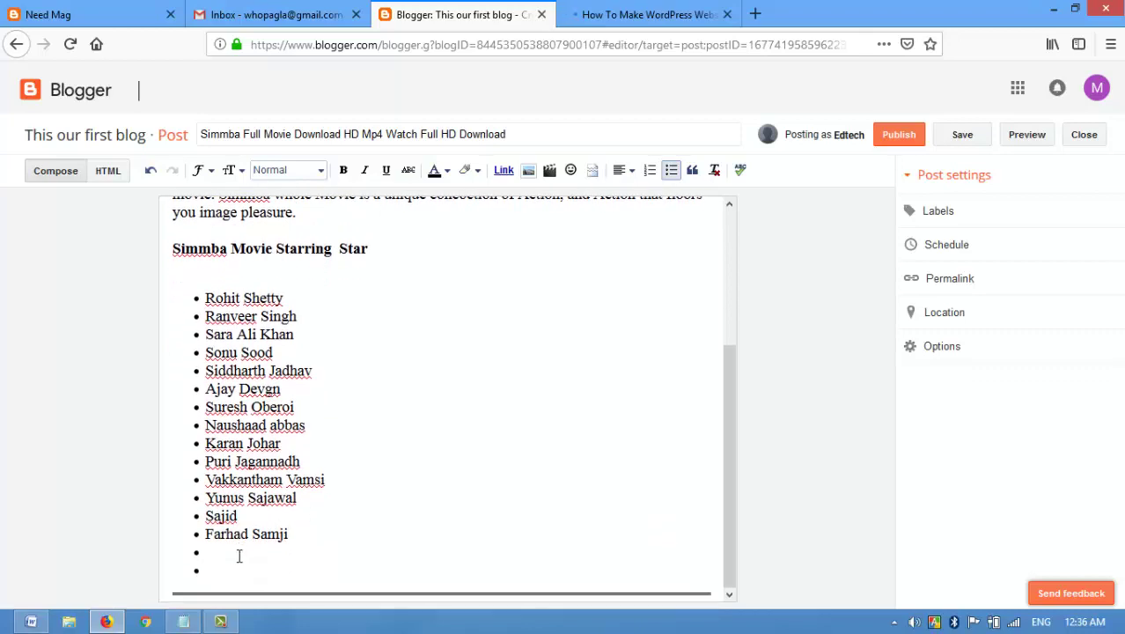
key(Return)
drag(207, 581, 186, 558)
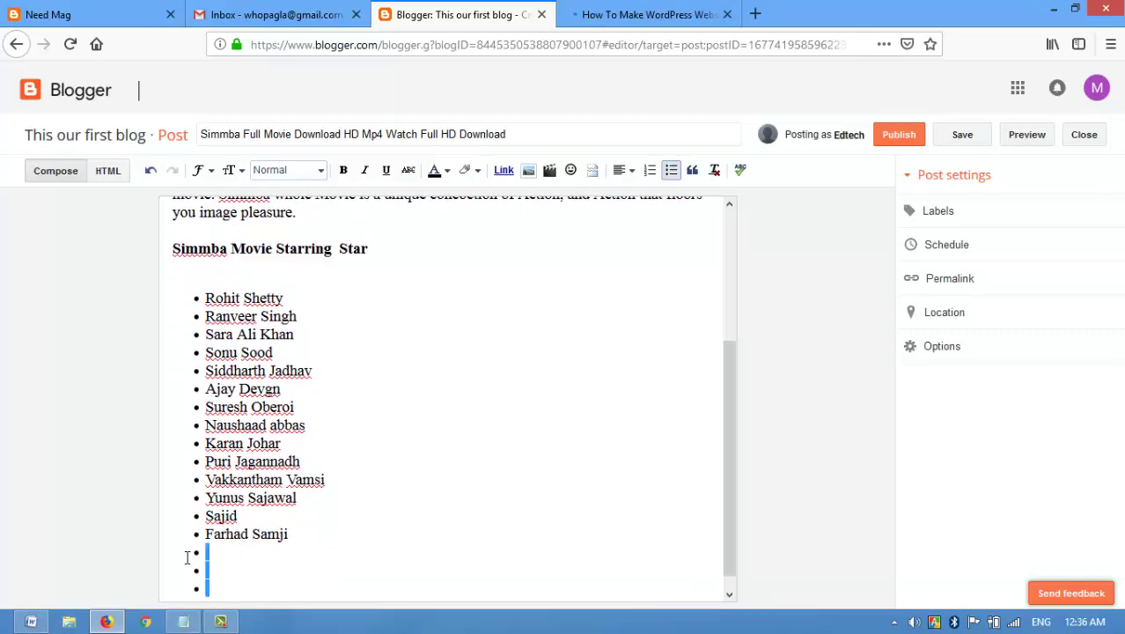
key(BackSpace)
scroll(221, 439, up, 3)
scroll(605, 264, down, 3)
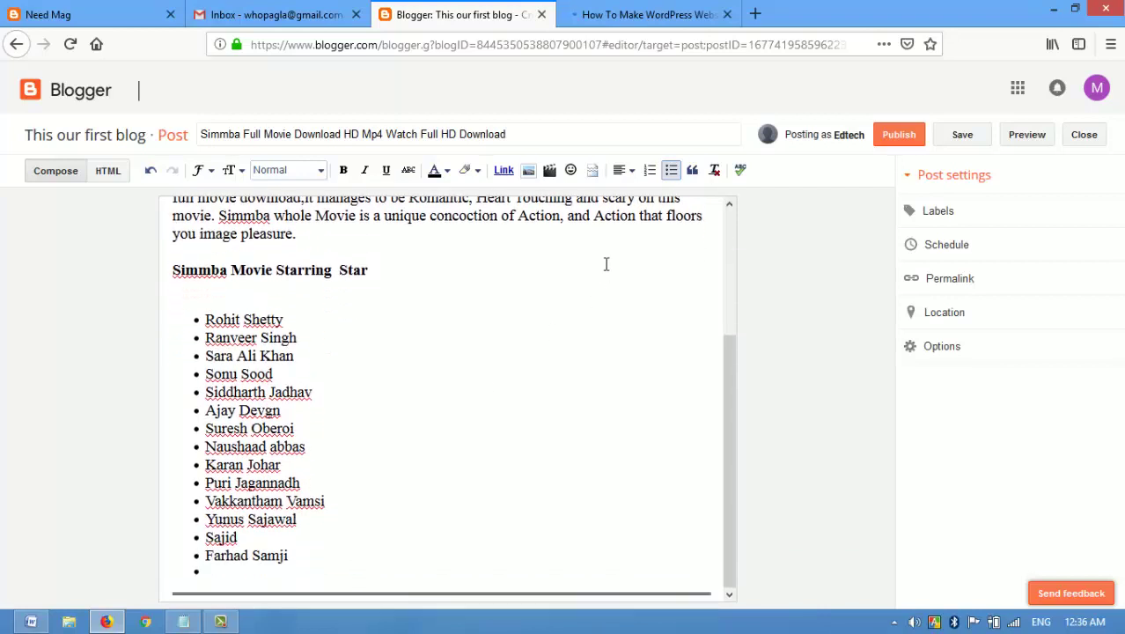
click(670, 170)
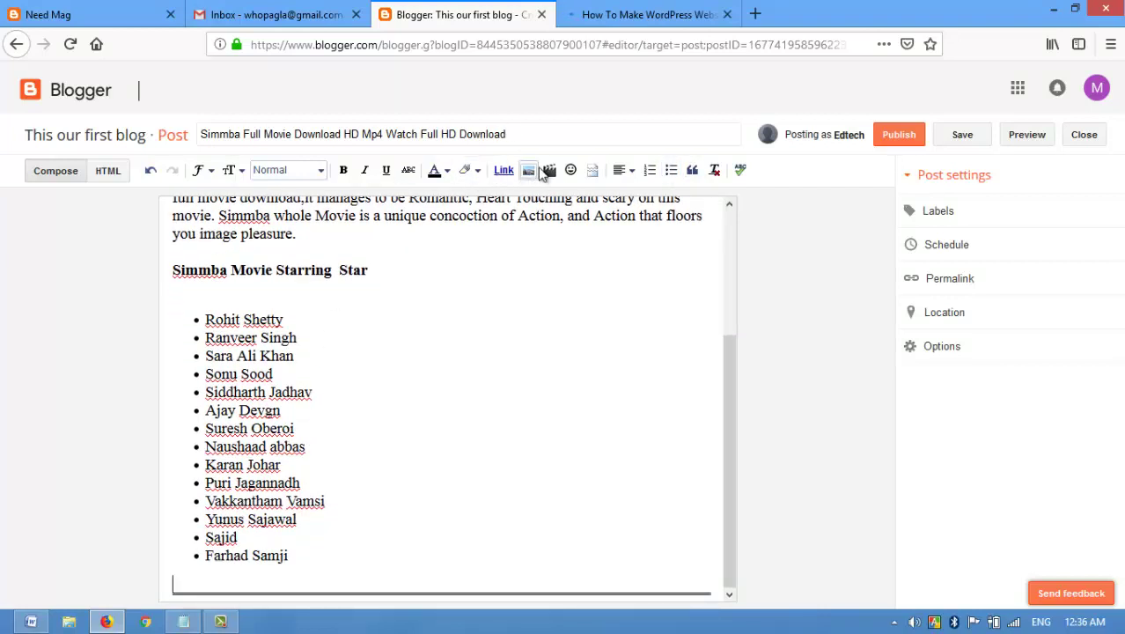
Insert the YouTube video "How To Make WordPress Website Free" into the post using its copied web address
click(549, 171)
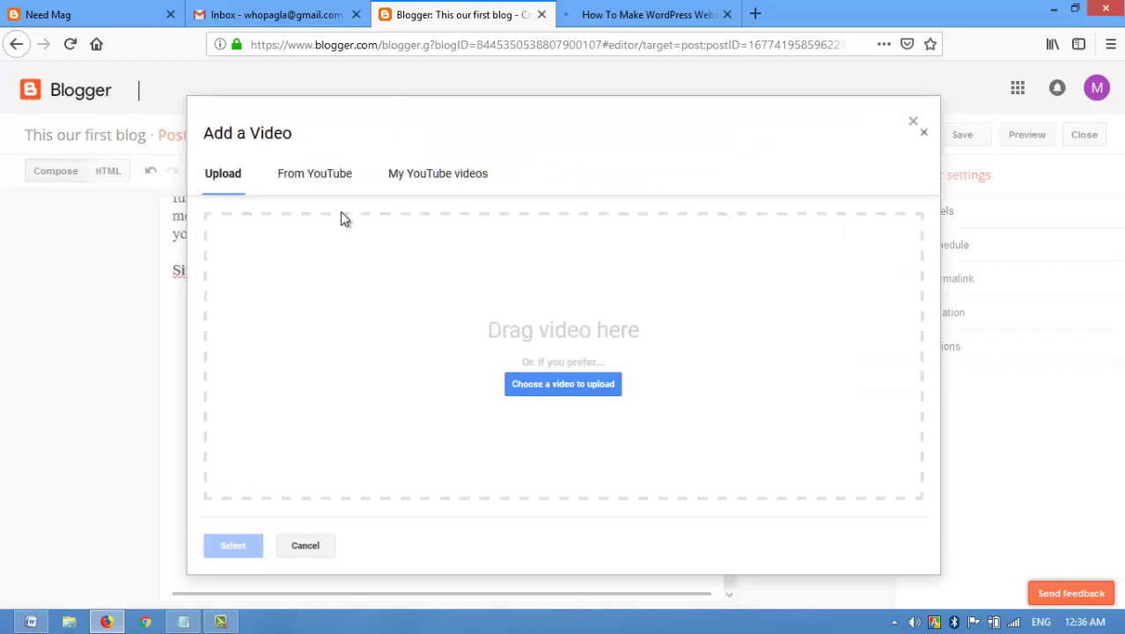
click(315, 174)
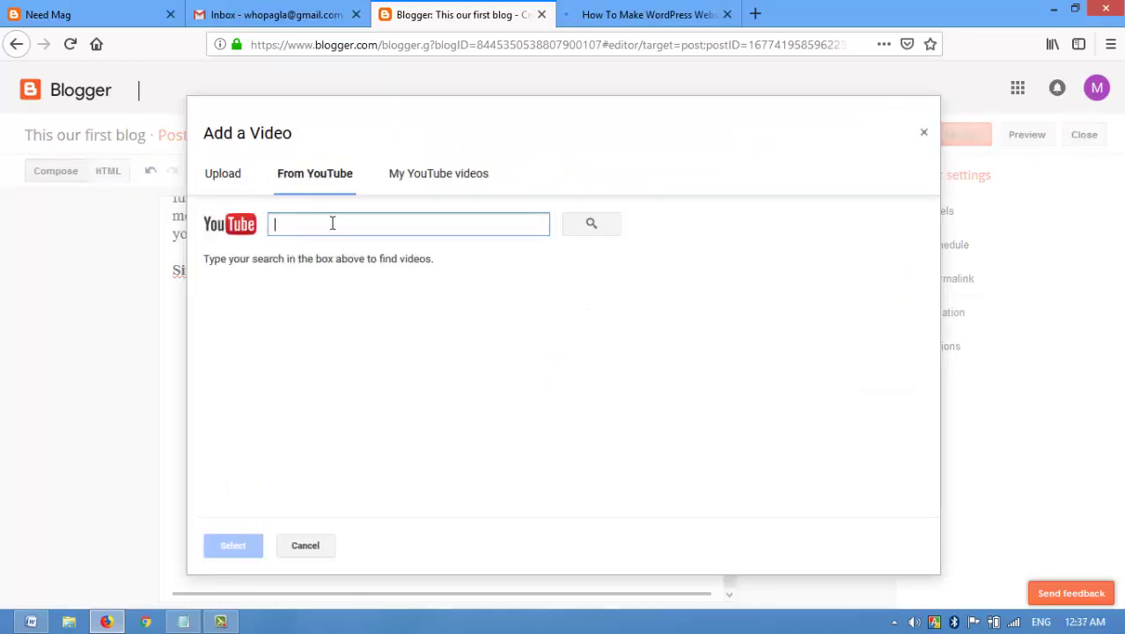
key(ctrl+v)
click(606, 226)
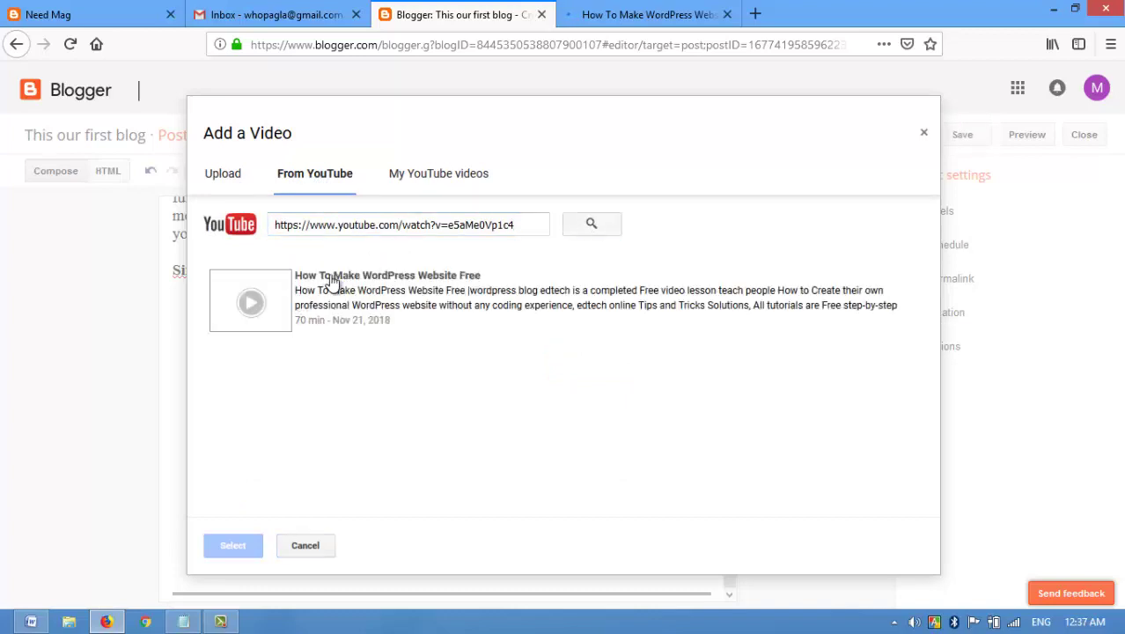
click(333, 280)
click(238, 542)
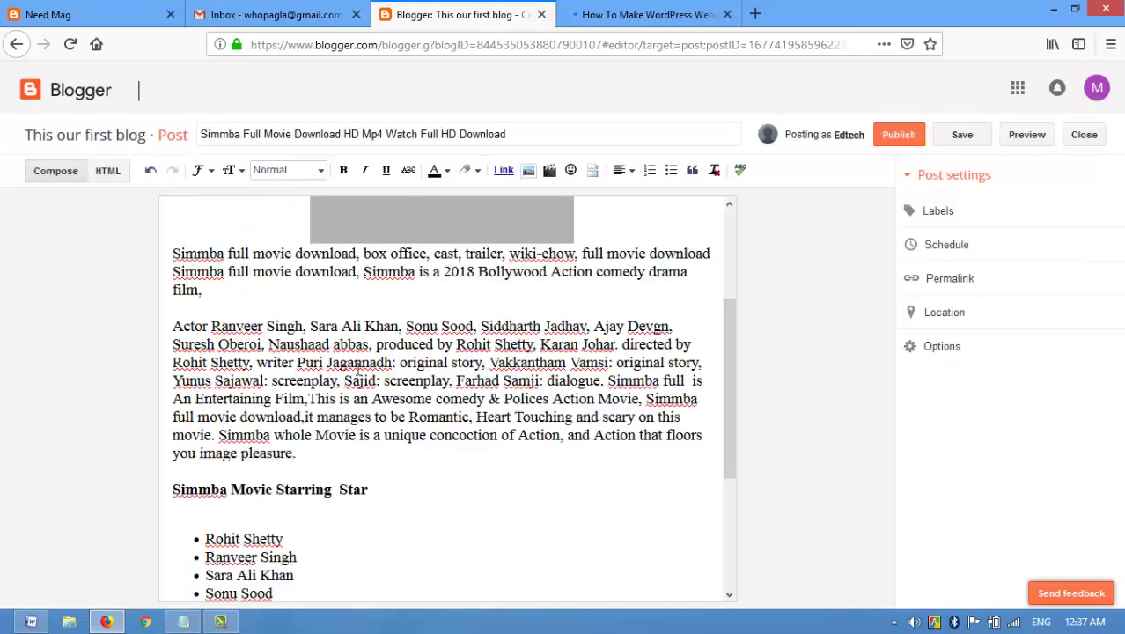
Look through the whole post to check where the embedded video was placed
scroll(381, 349, down, 4)
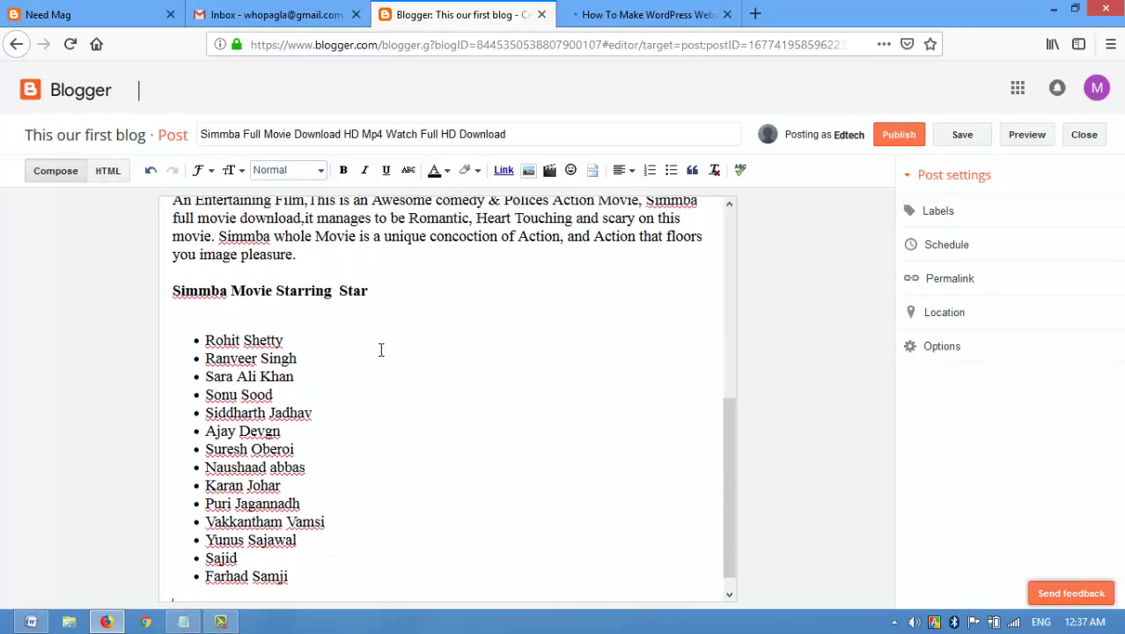
scroll(382, 350, up, 2)
scroll(376, 345, down, 2)
scroll(372, 352, up, 5)
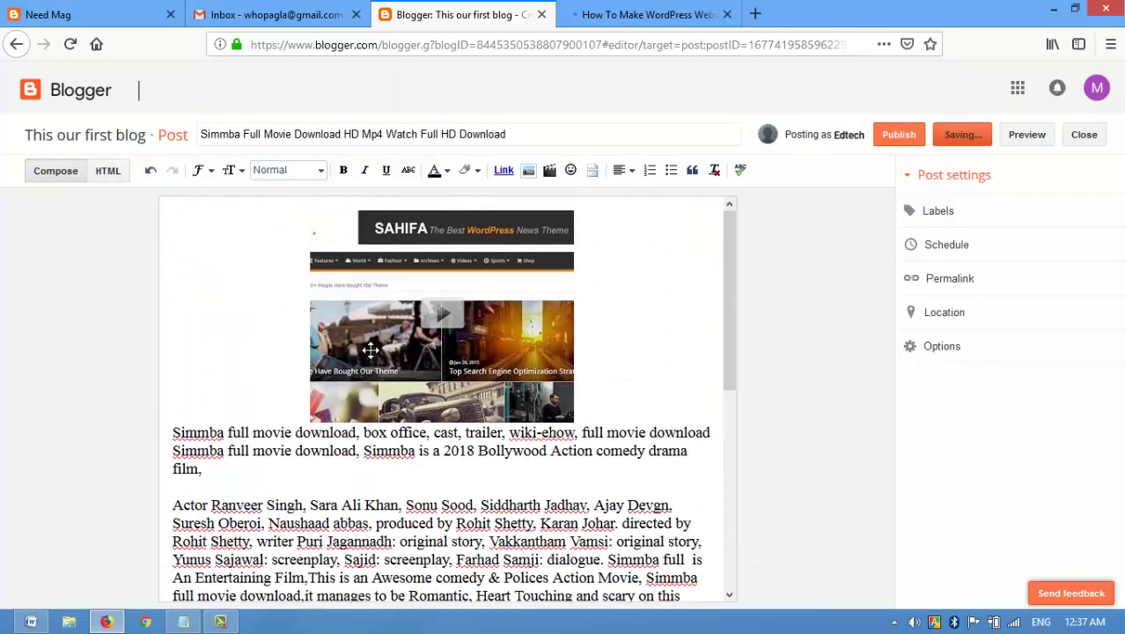
scroll(371, 350, down, 6)
scroll(422, 299, up, 4)
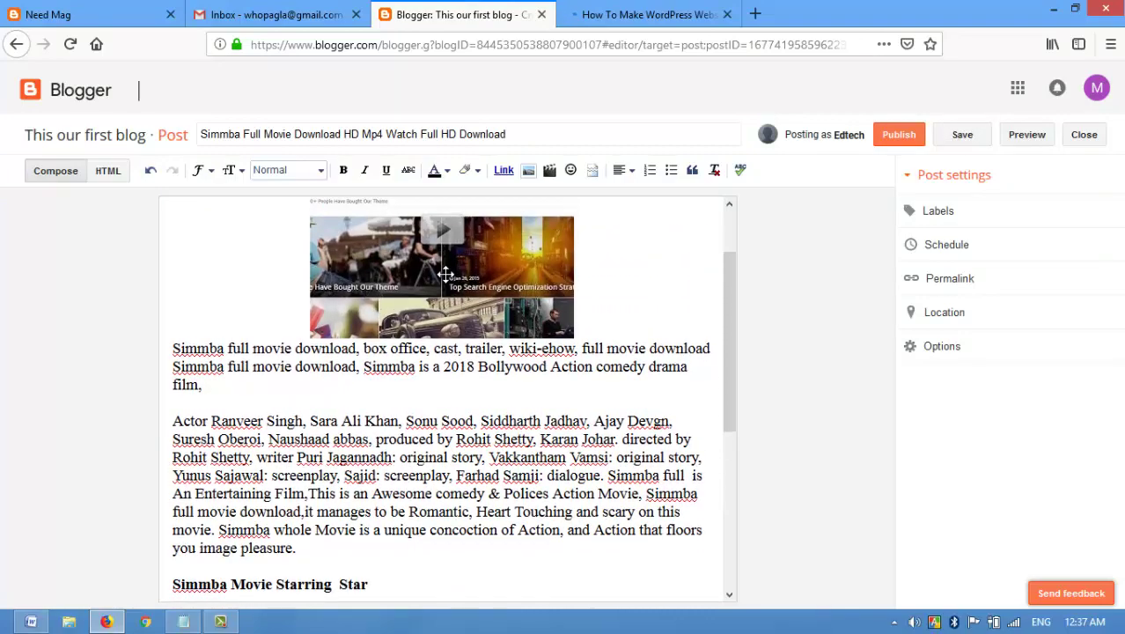
scroll(446, 274, up, 2)
scroll(387, 334, down, 5)
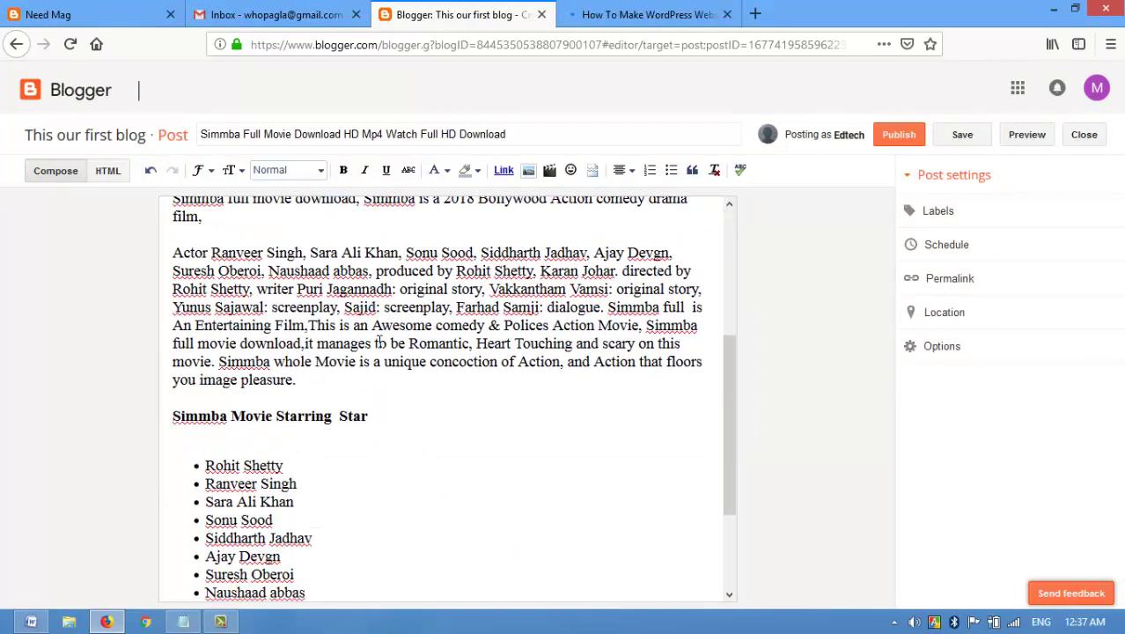
scroll(404, 354, down, 3)
scroll(397, 341, up, 7)
Move the embedded video from the start of the post to just below the "Simmba Movie Starring Star" heading
click(404, 301)
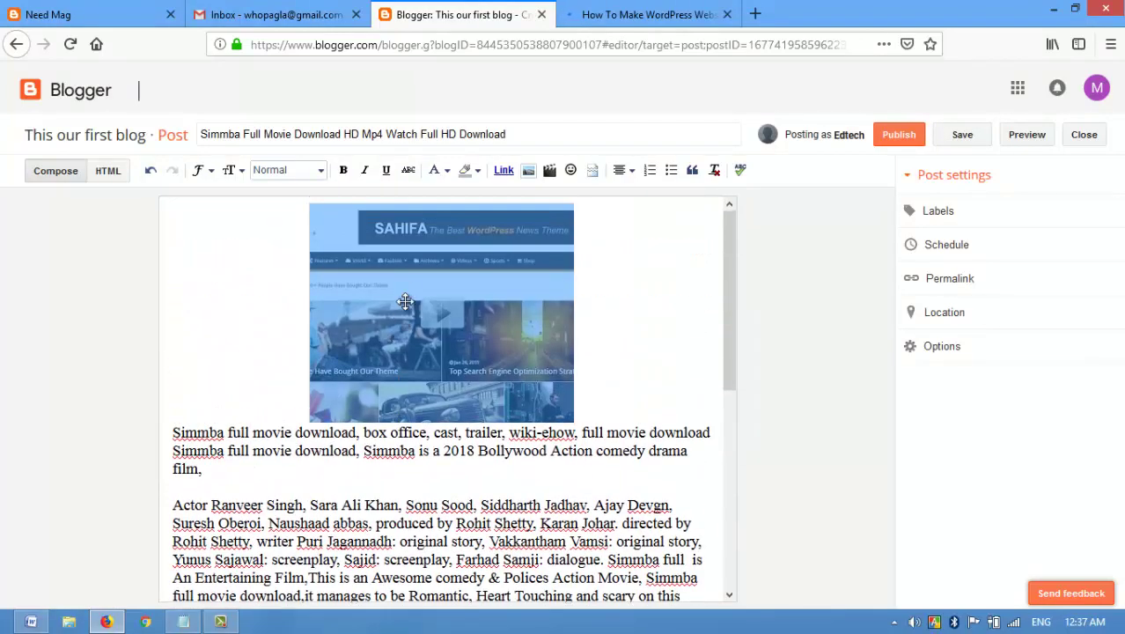
click(397, 251)
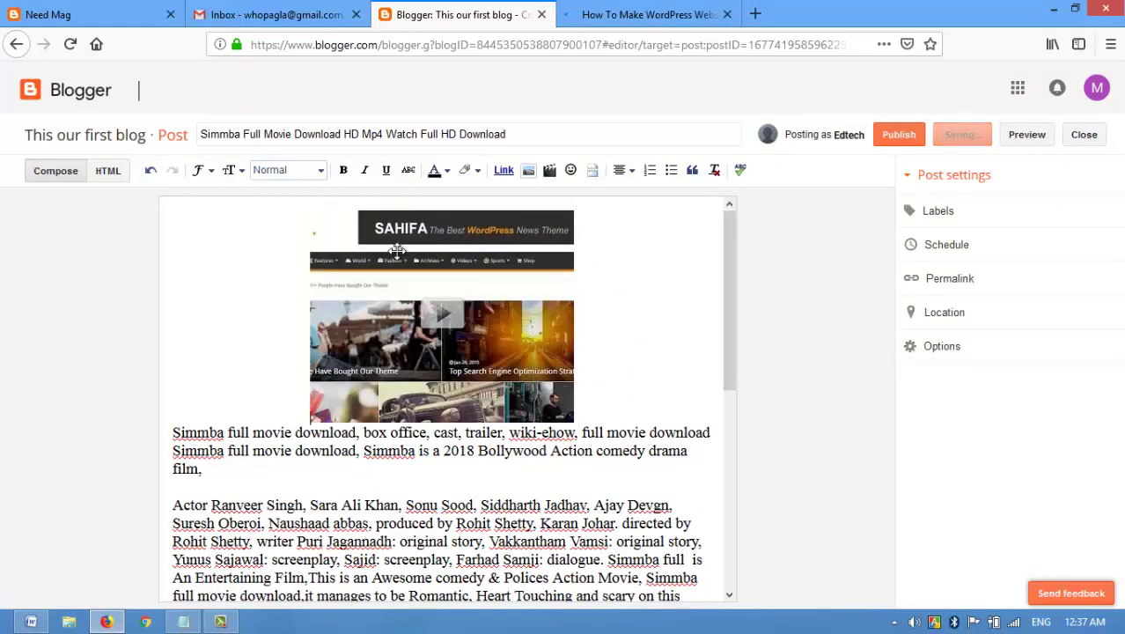
click(397, 250)
scroll(414, 246, down, 5)
scroll(428, 244, up, 3)
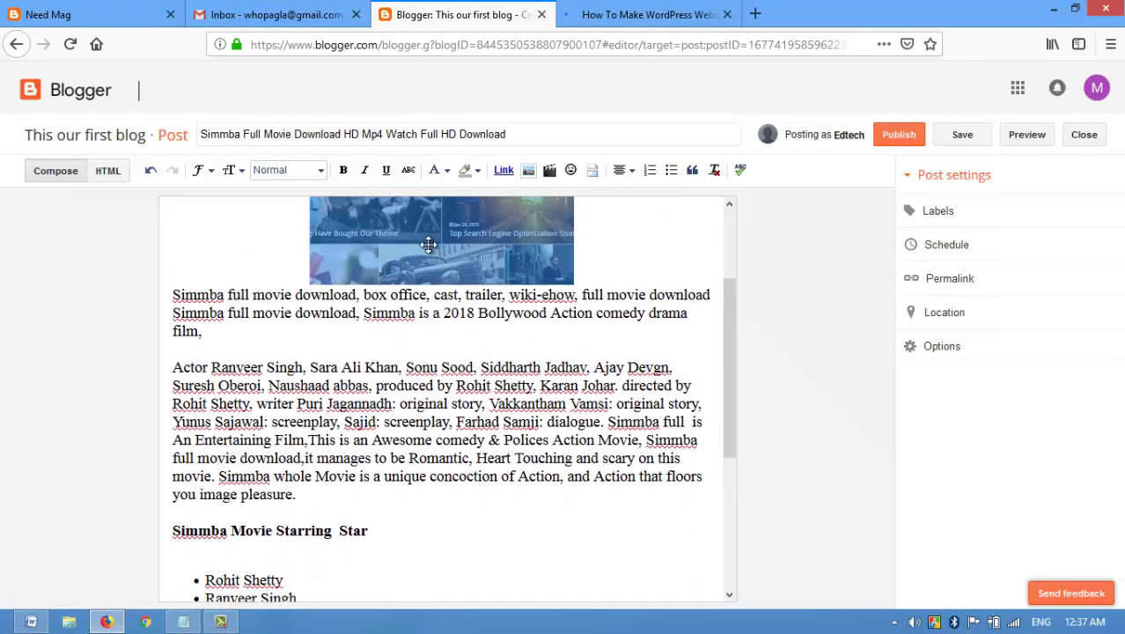
drag(429, 244, 500, 581)
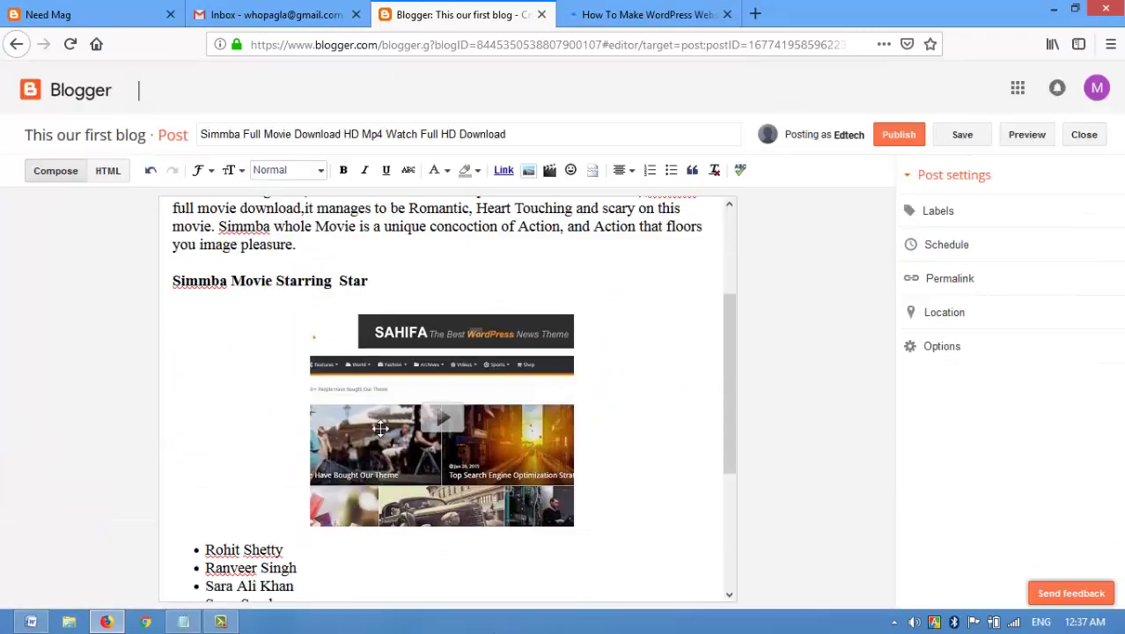
Try to move the embedded video down into the cast list, and undo that move
click(339, 560)
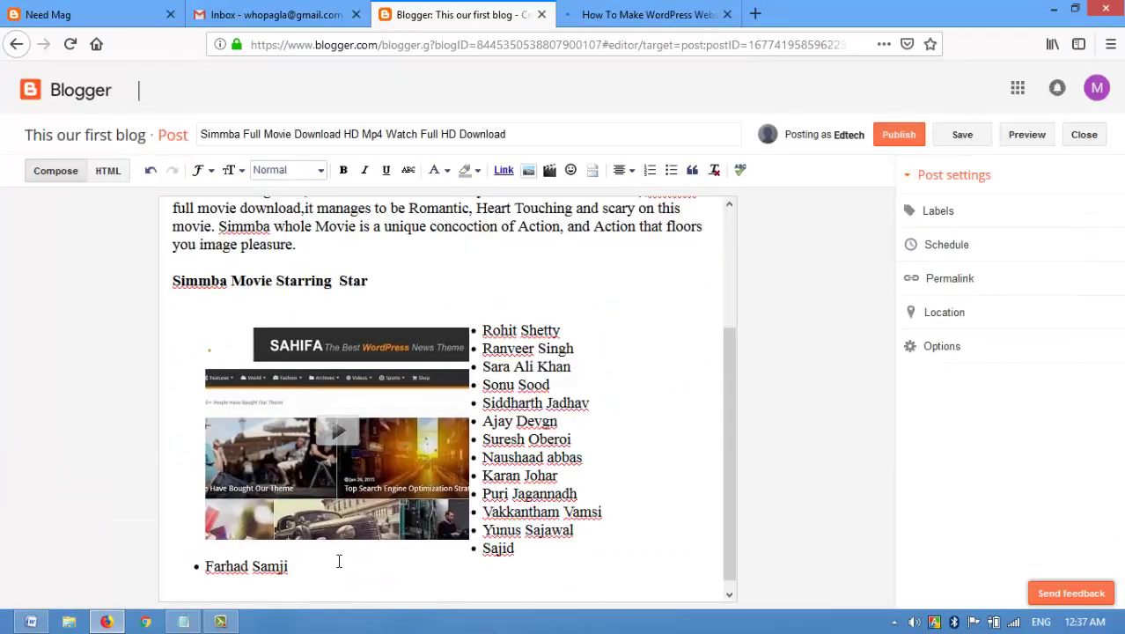
scroll(381, 384, down, 1)
key(ctrl+z)
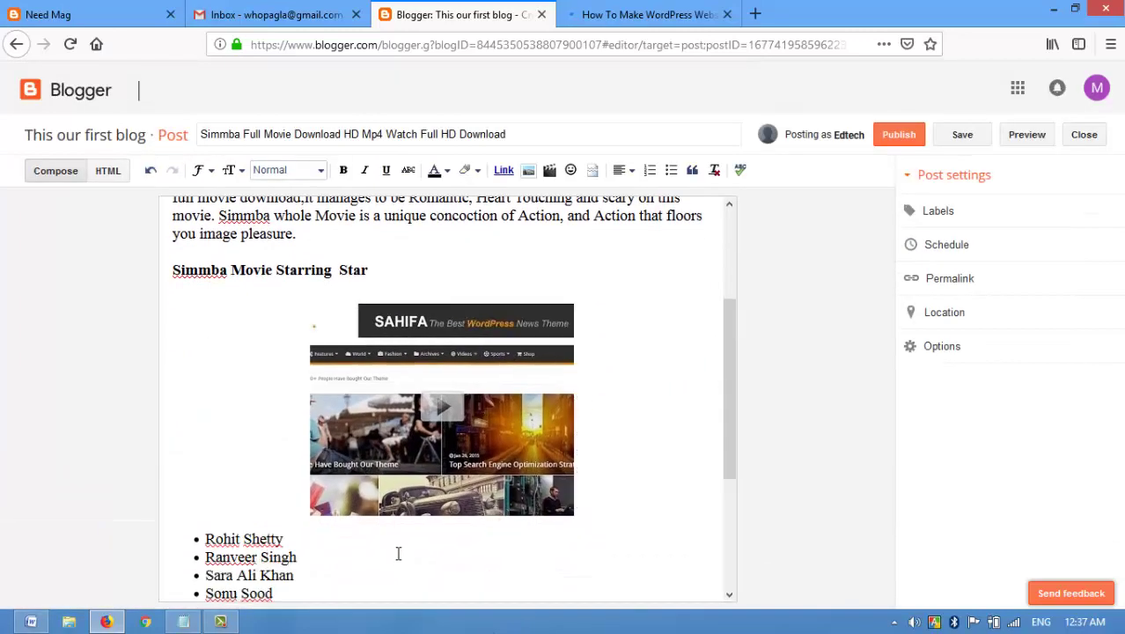
click(507, 355)
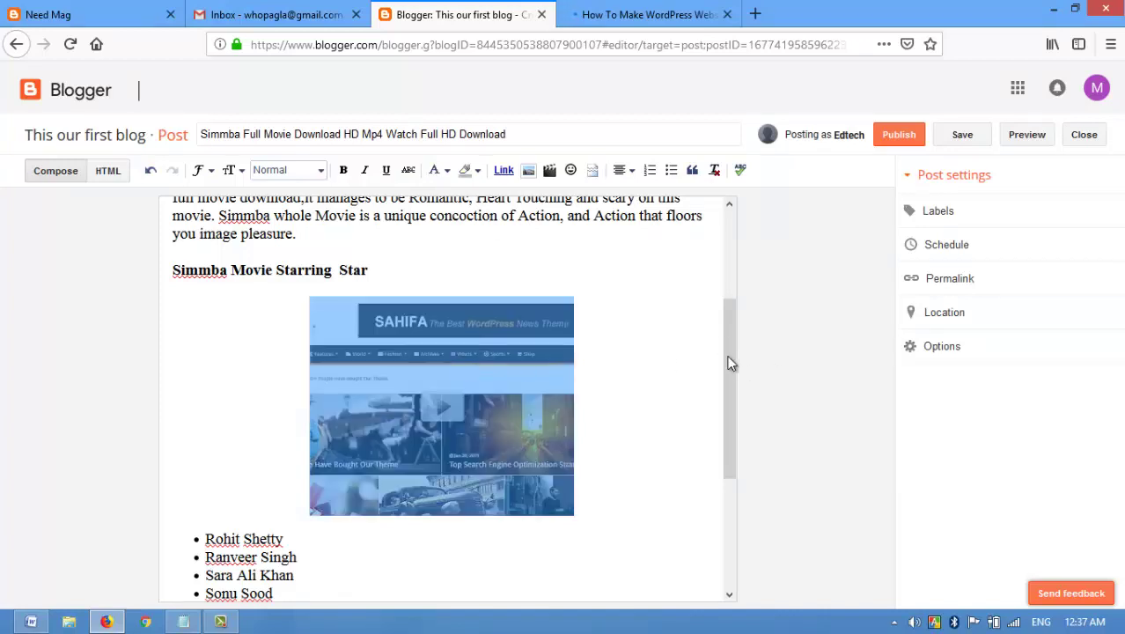
drag(728, 361, 700, 477)
click(303, 554)
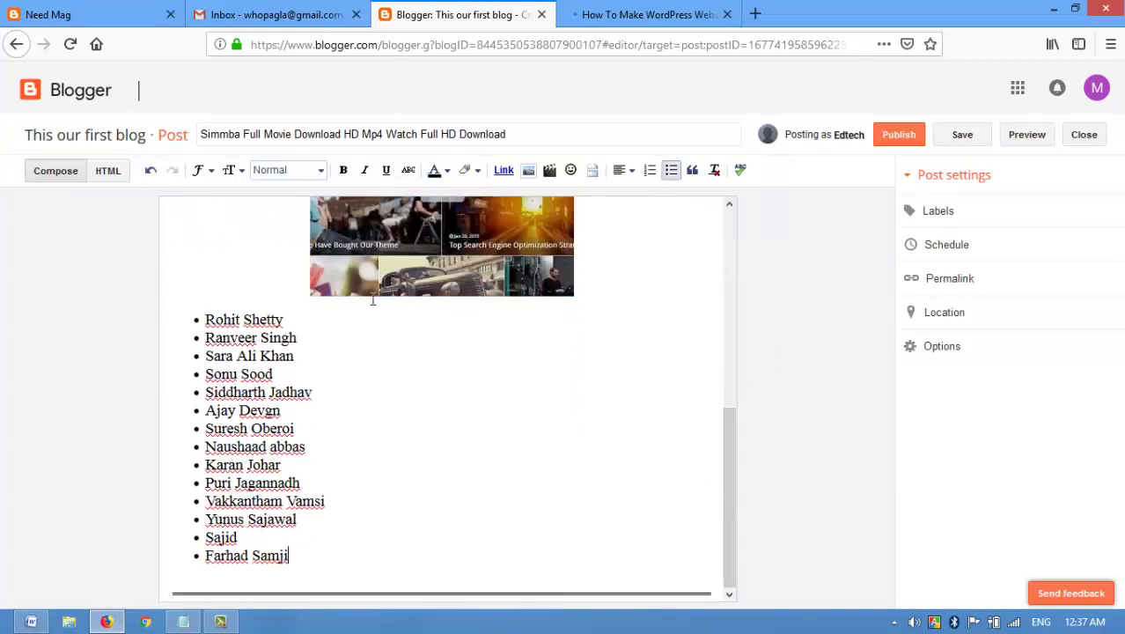
click(415, 282)
scroll(415, 282, up, 3)
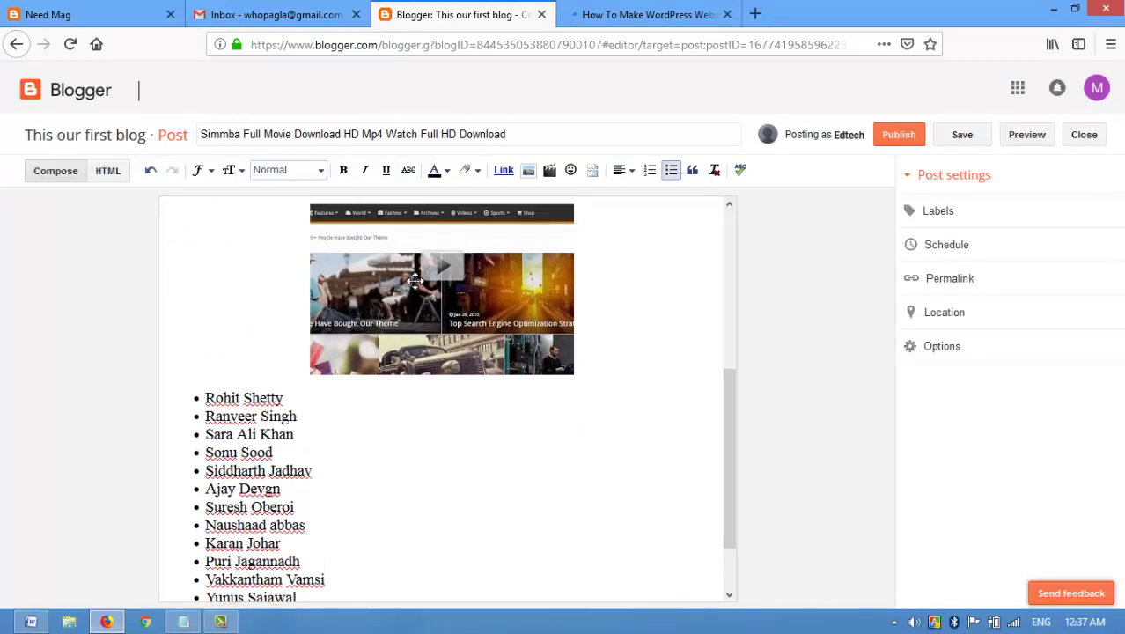
scroll(415, 281, up, 3)
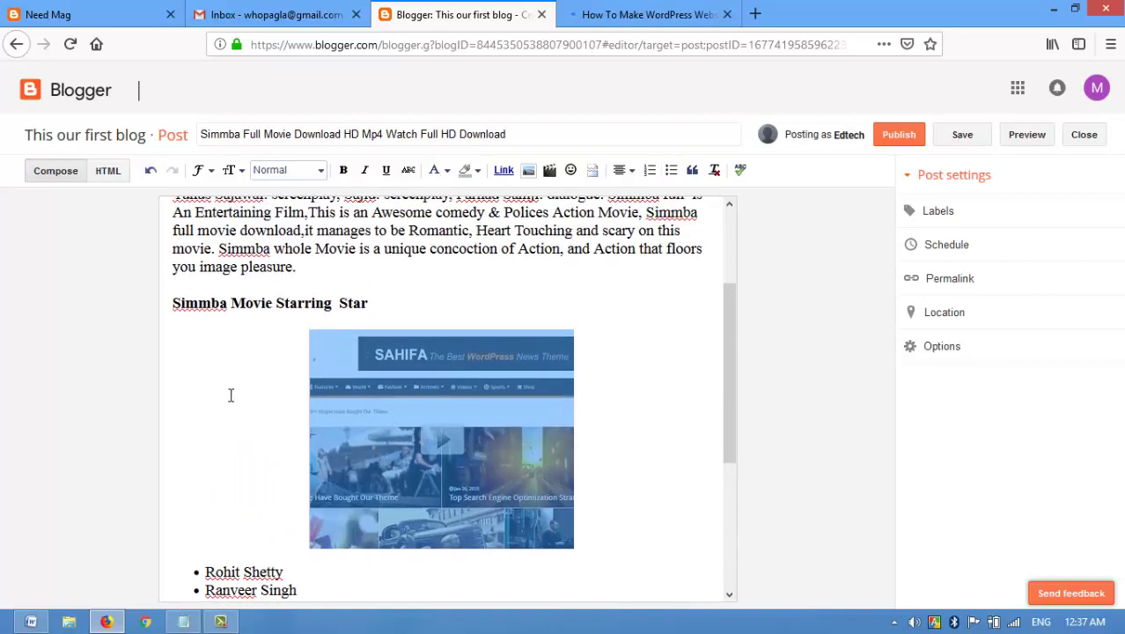
click(232, 395)
click(385, 387)
Look through the post's HTML source for the embedded video code, and return to the Compose view
click(109, 180)
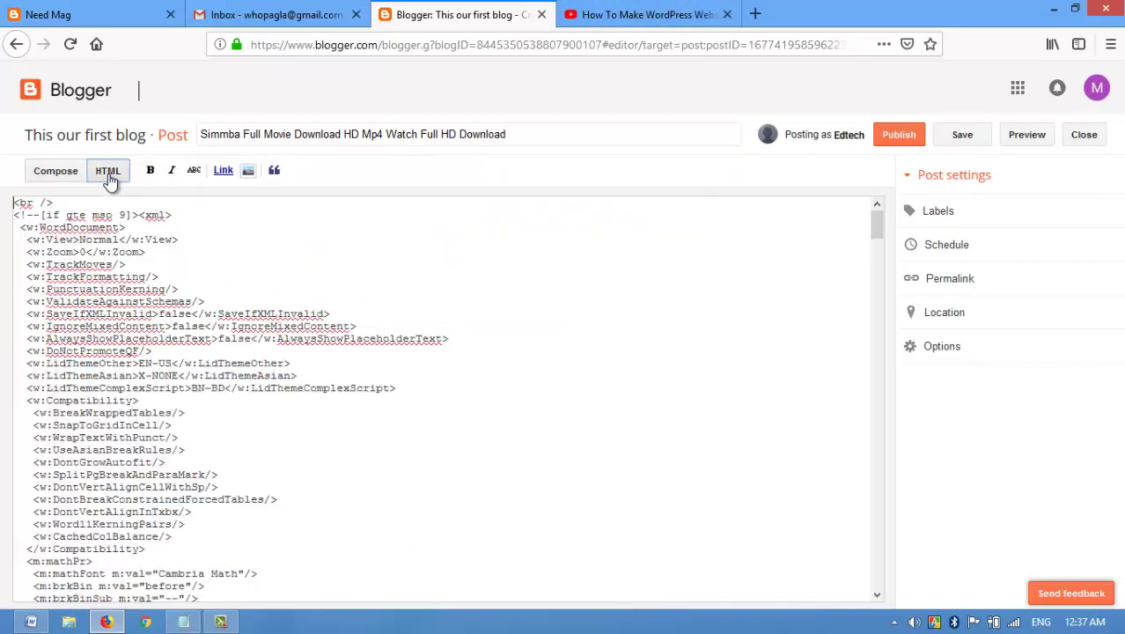
scroll(140, 243, down, 10)
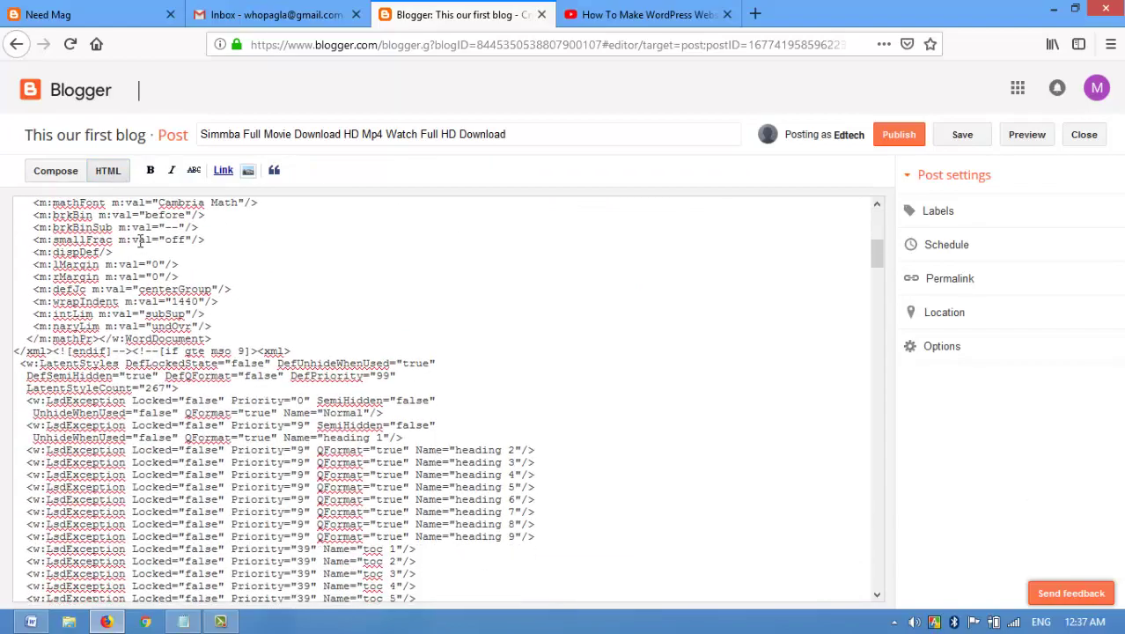
scroll(143, 247, down, 15)
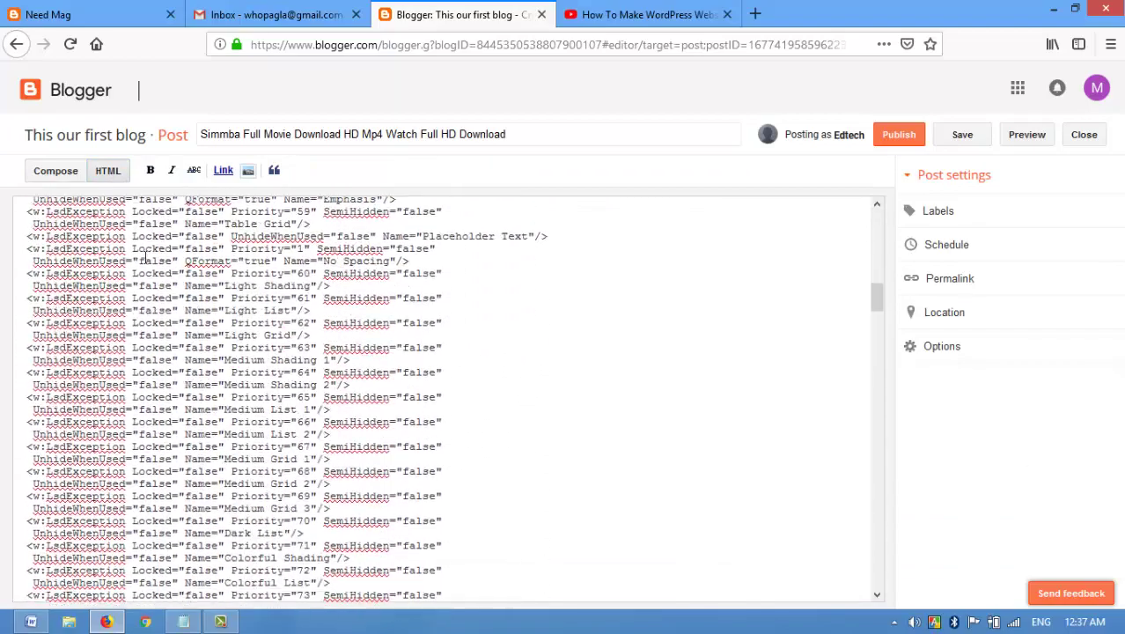
scroll(146, 259, up, 3)
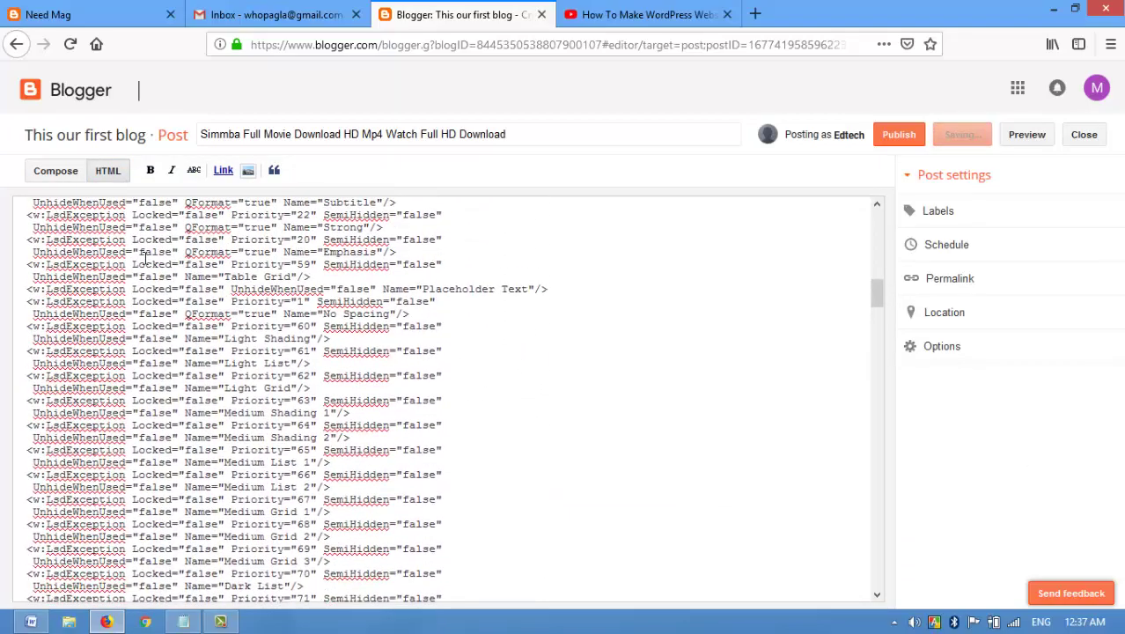
scroll(146, 263, down, 1)
scroll(145, 263, down, 20)
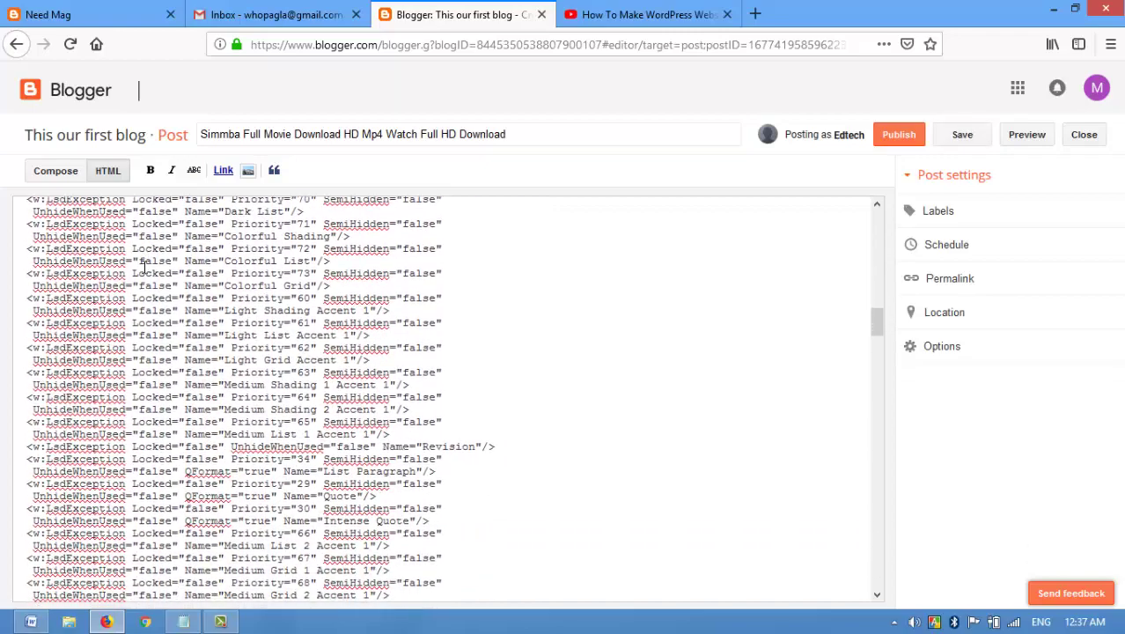
scroll(141, 262, down, 20)
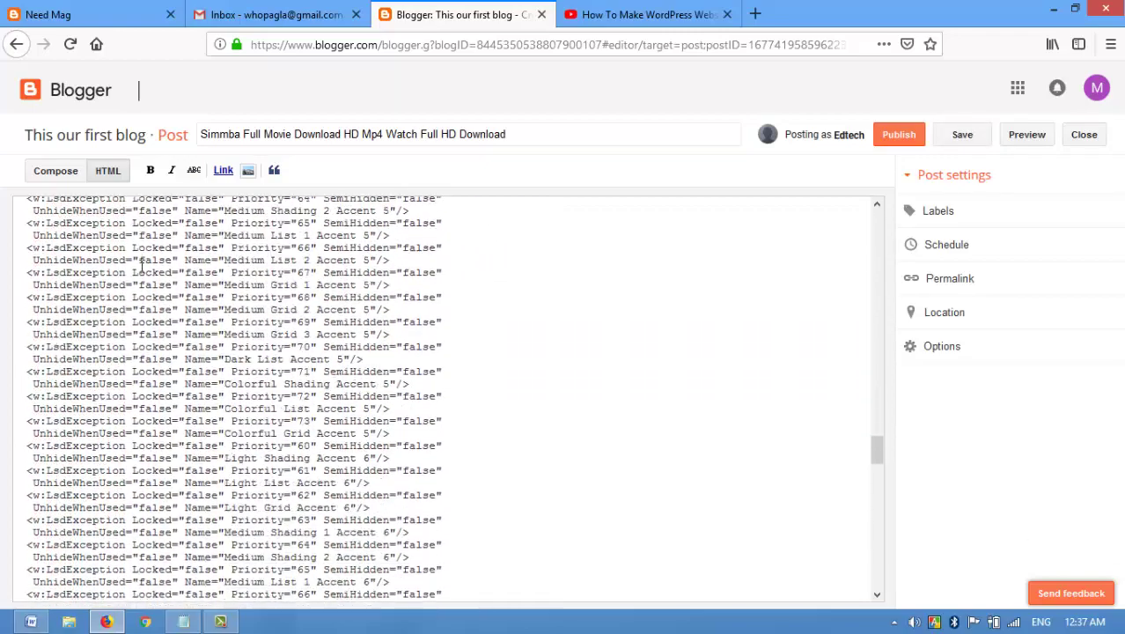
click(82, 174)
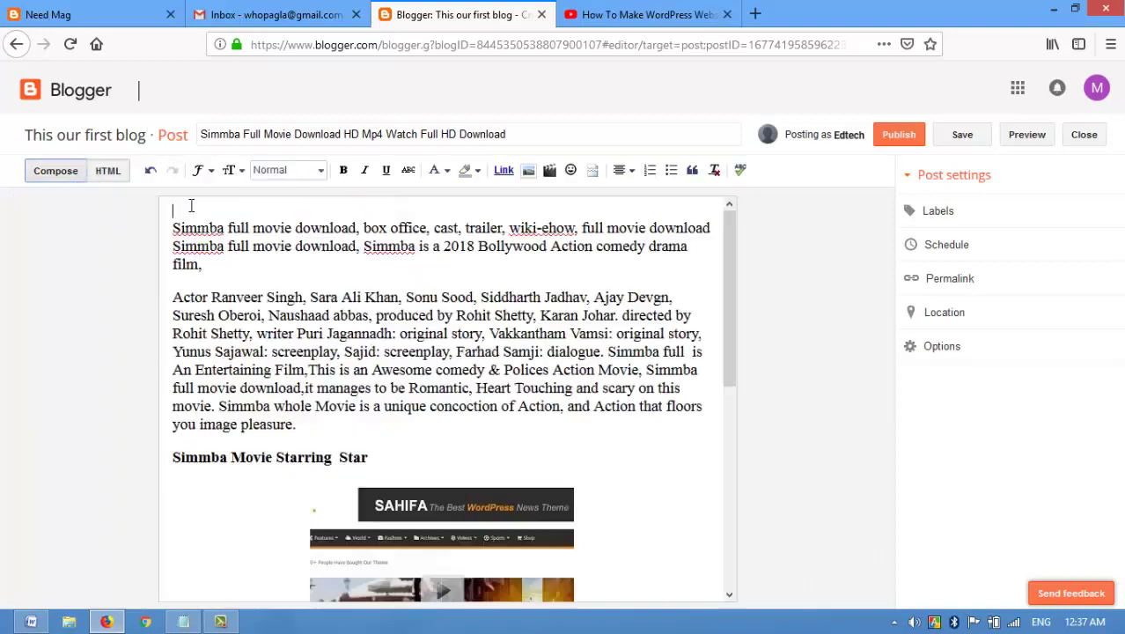
Delete the embedded video from below the "Simmba Movie Starring Star" heading
scroll(415, 271, down, 3)
click(425, 455)
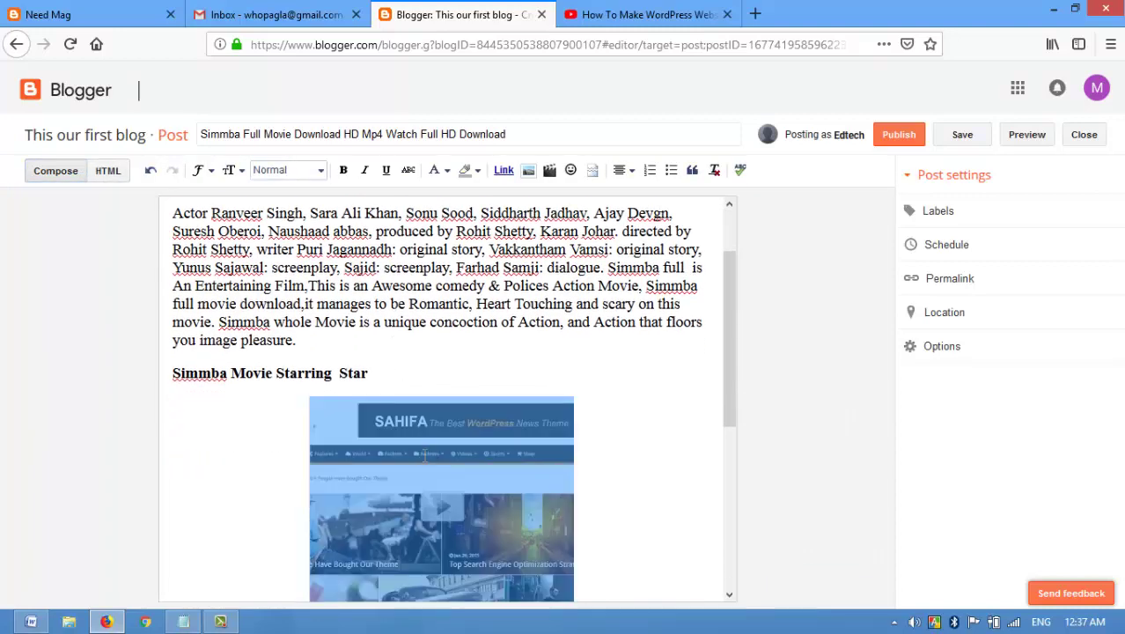
key(Delete)
Add several empty lines after the last cast list entry, ending on a line outside the bulleted list
scroll(379, 405, up, 2)
scroll(271, 315, down, 5)
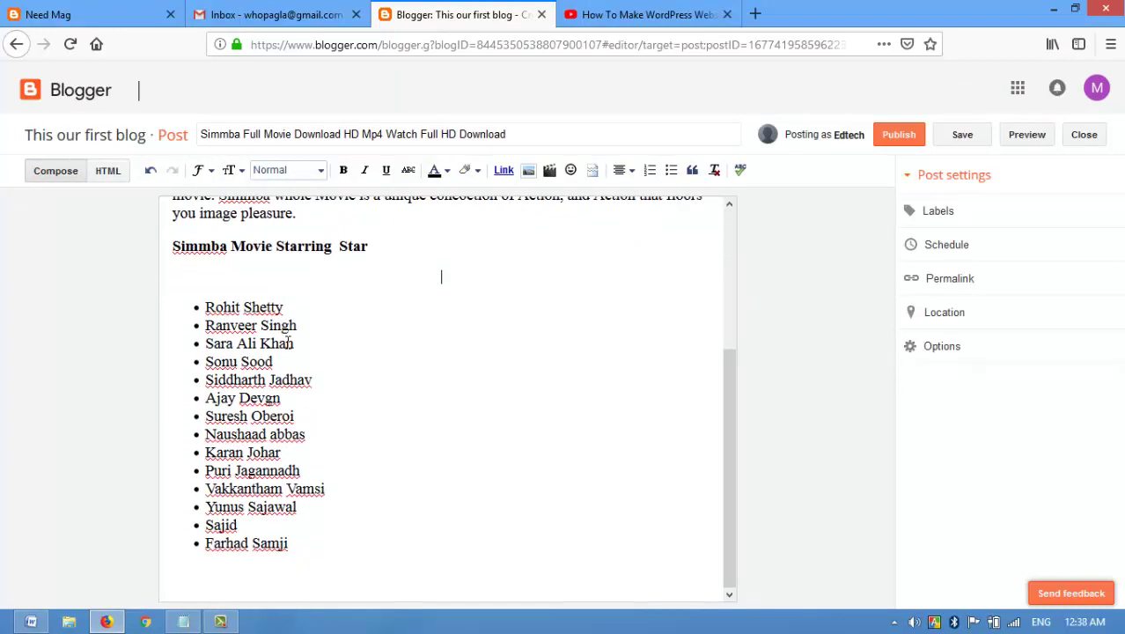
click(315, 540)
key(Return)
key(Return)
key(Return)
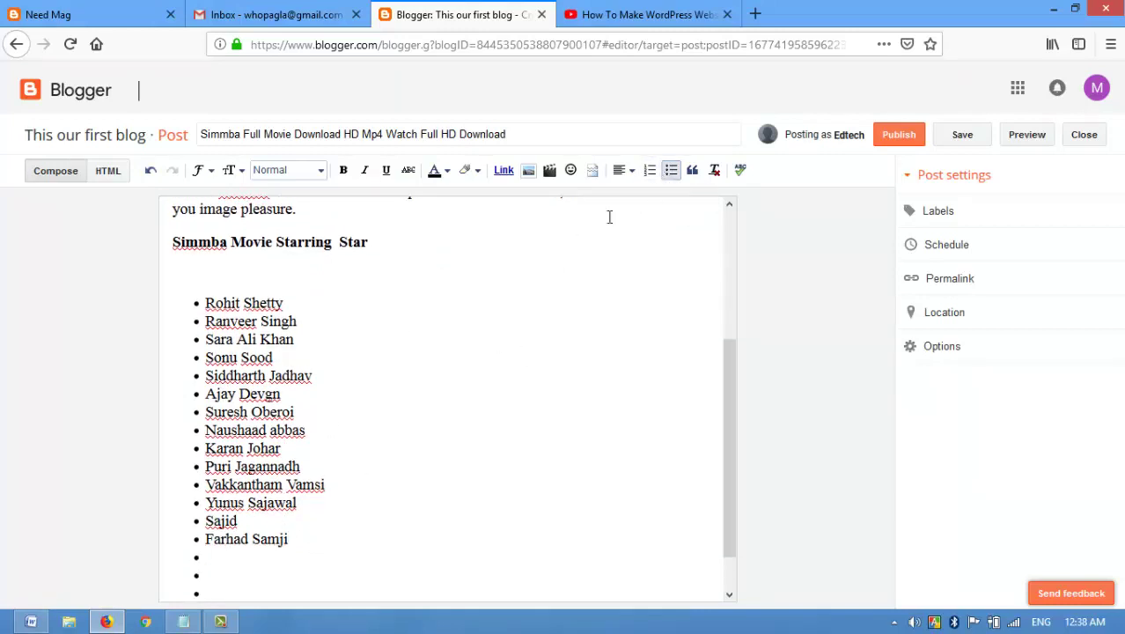
key(Return)
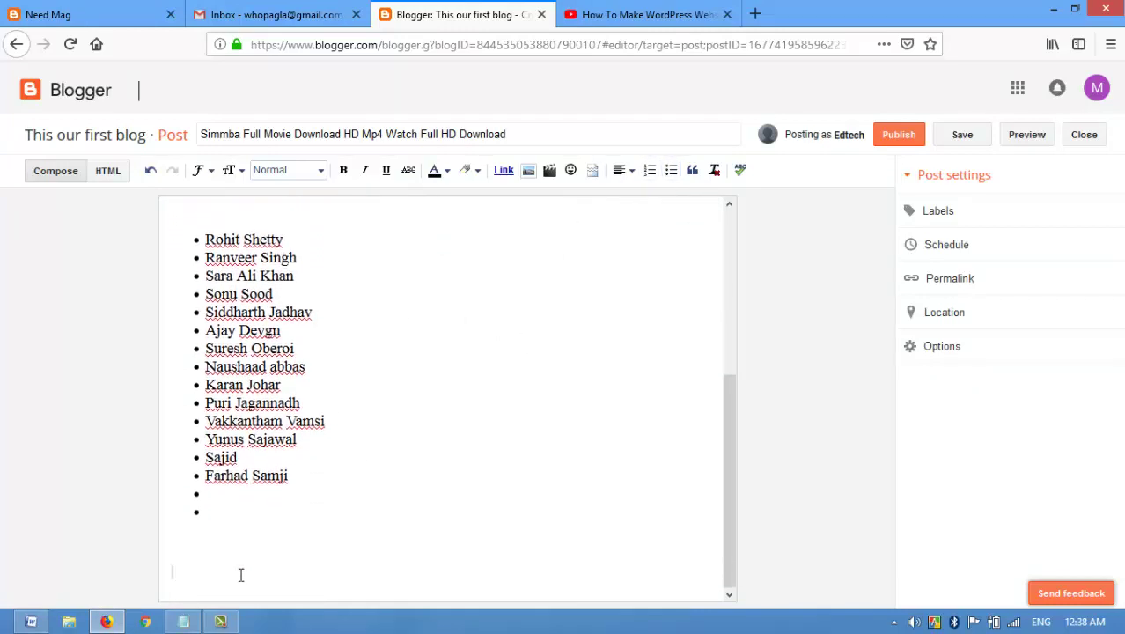
Insert the YouTube video "How To Make WordPress Website Free" on the empty line below the Simmba cast list
click(549, 170)
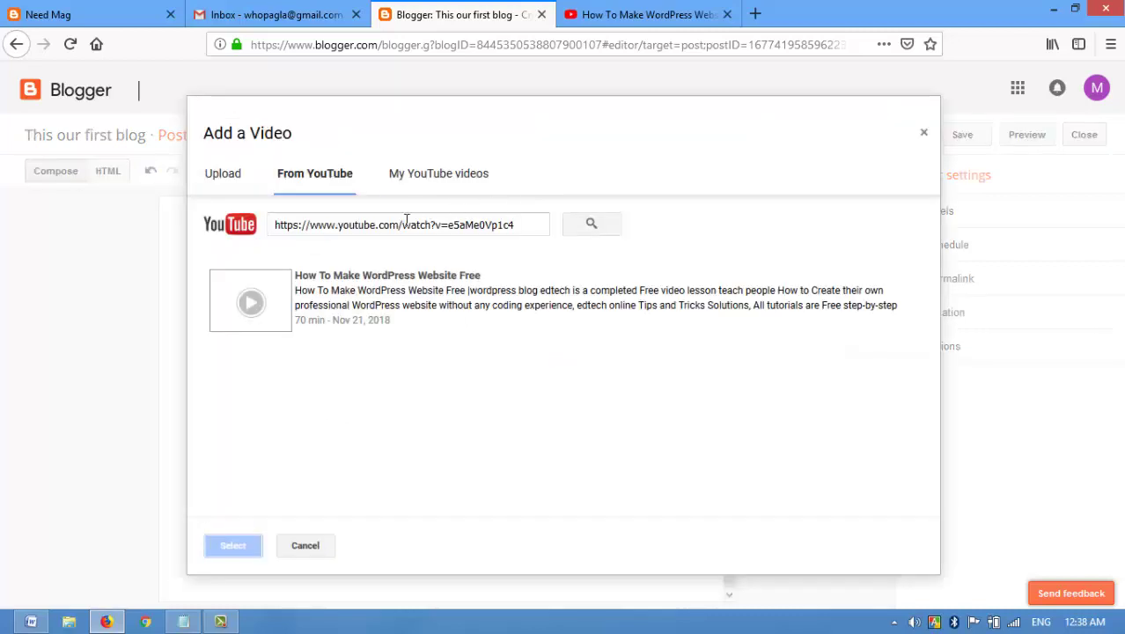
click(314, 318)
click(243, 546)
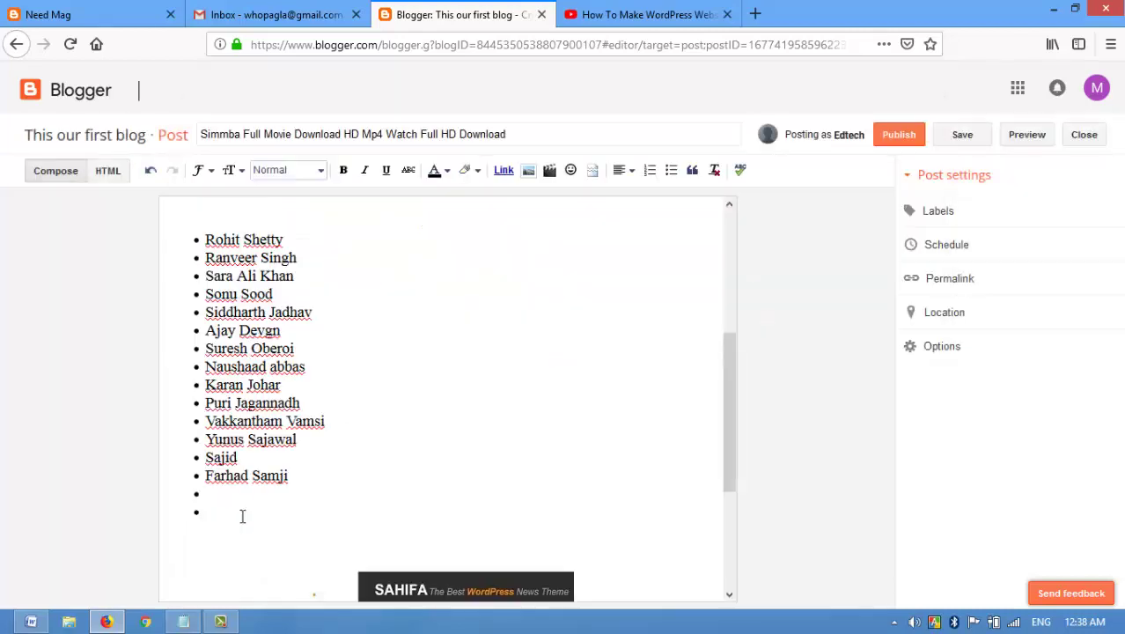
scroll(413, 409, down, 3)
drag(413, 409, 412, 336)
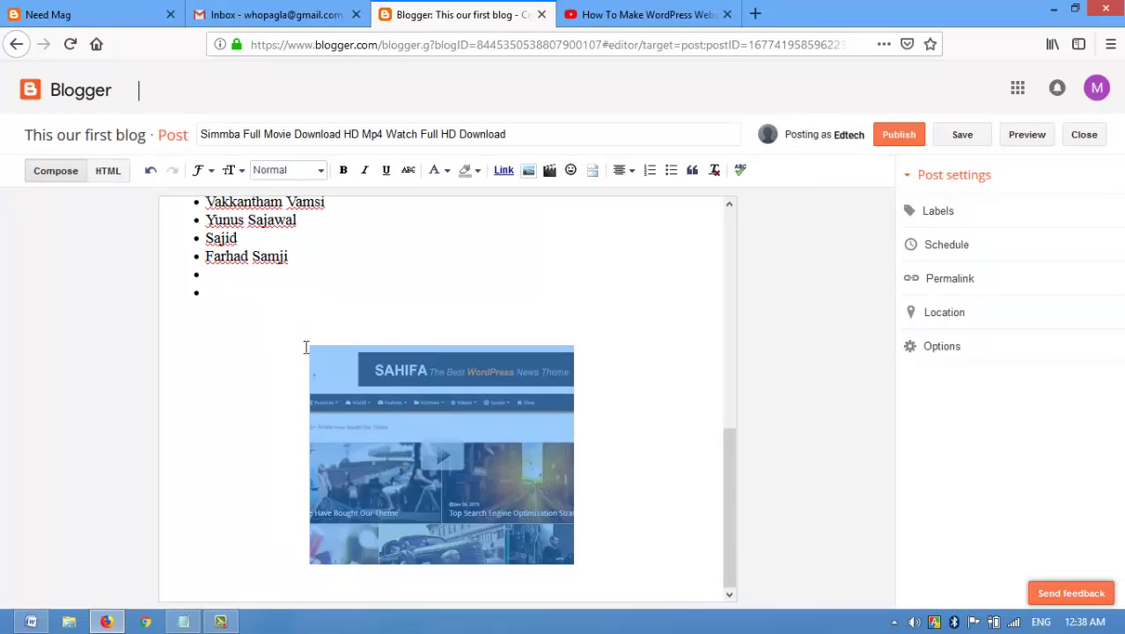
Set the embedded video's iframe width to 720 in the post's HTML source, and check its size in the Compose view
click(107, 171)
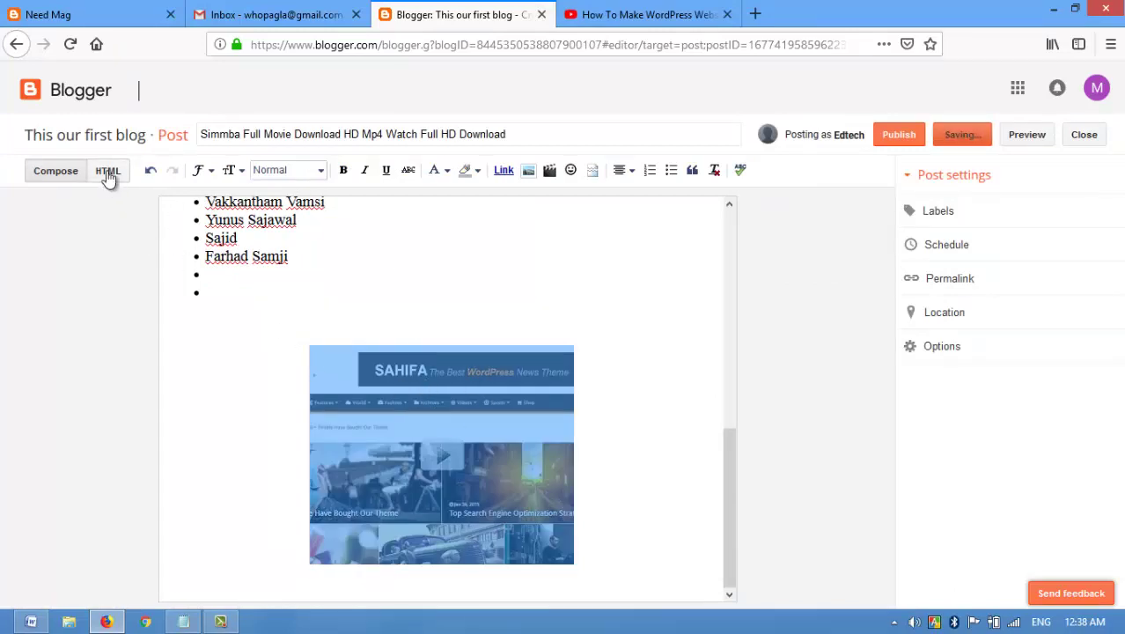
scroll(264, 264, down, 10)
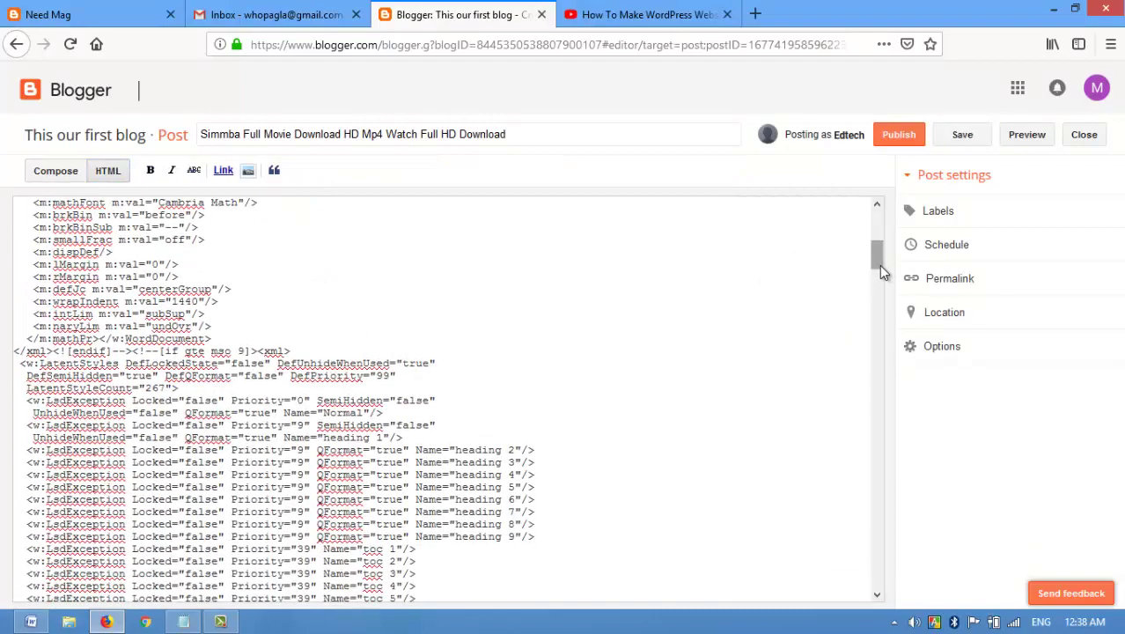
drag(878, 255, 892, 612)
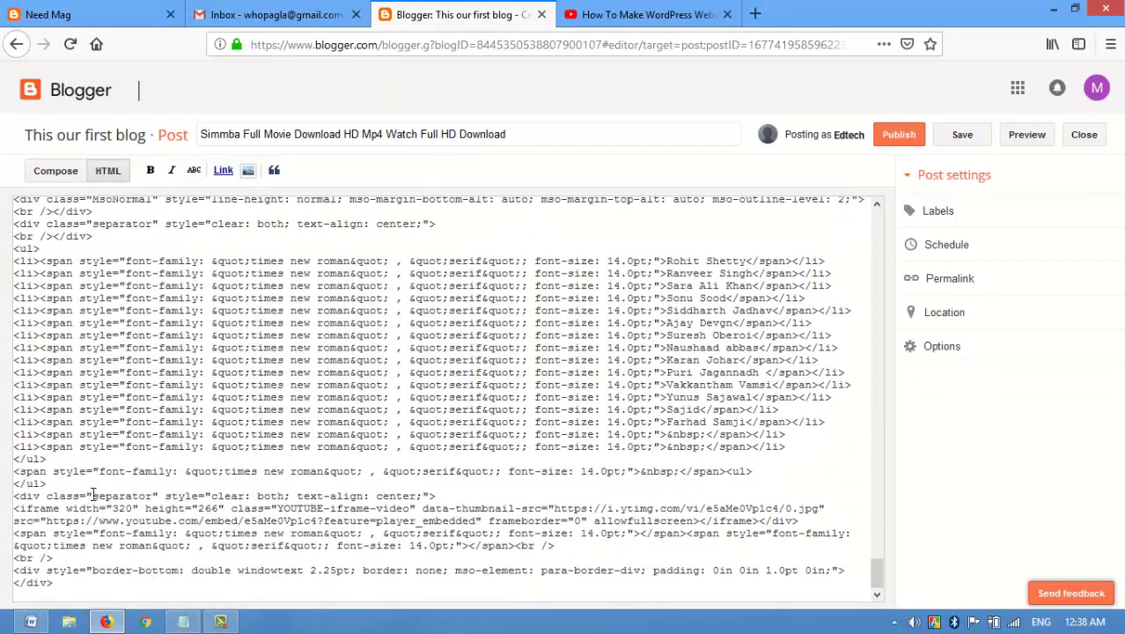
triple_click(147, 523)
triple_click(226, 524)
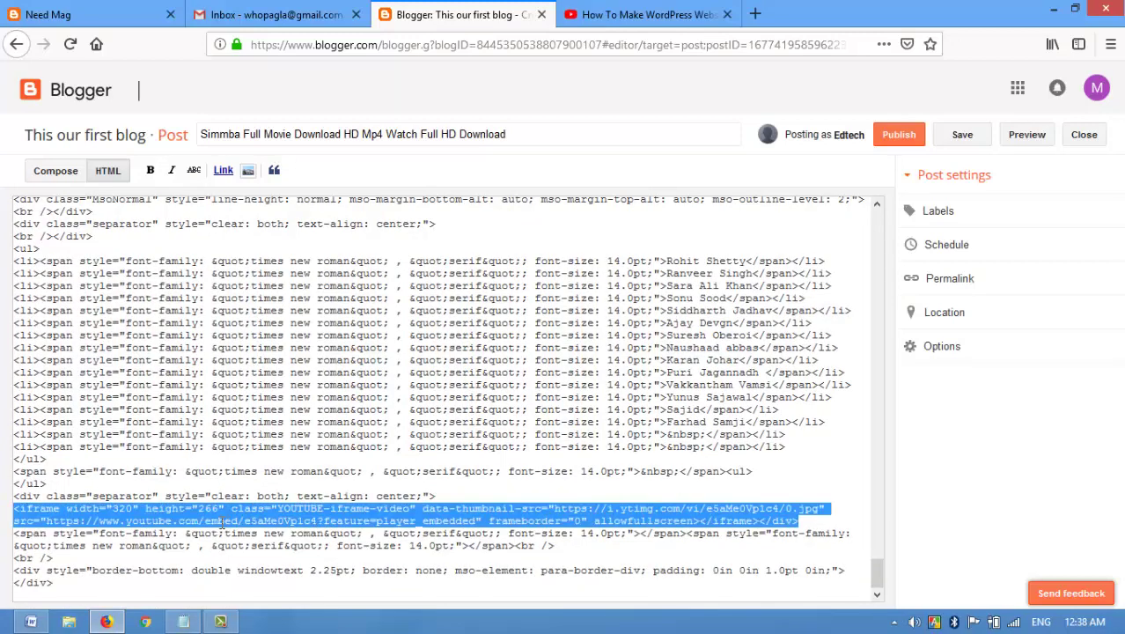
click(40, 501)
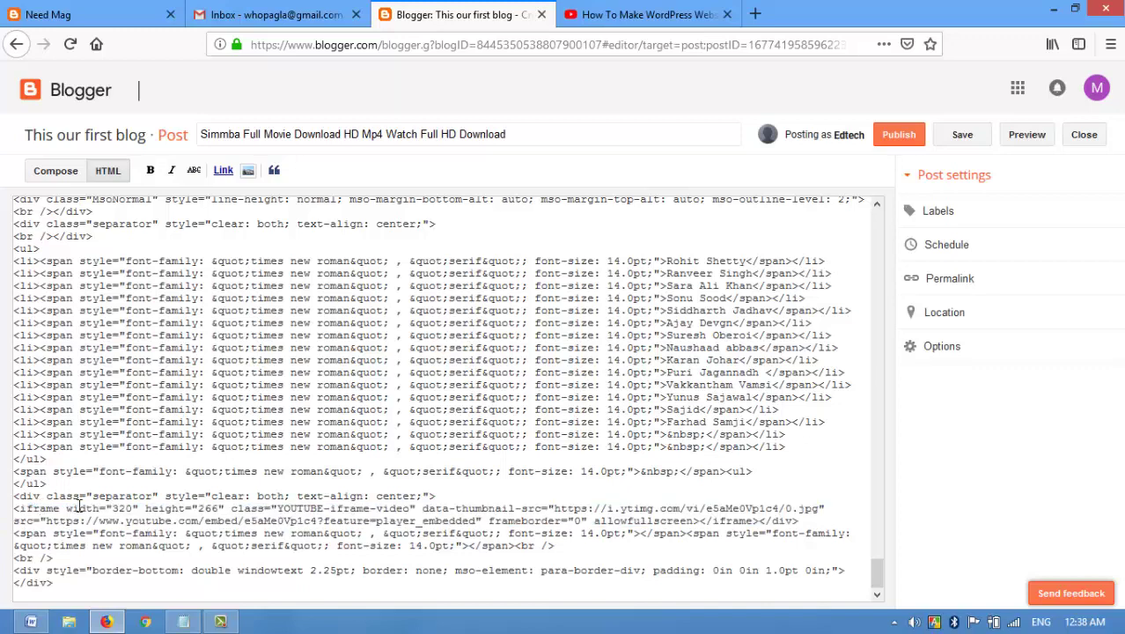
double_click(212, 508)
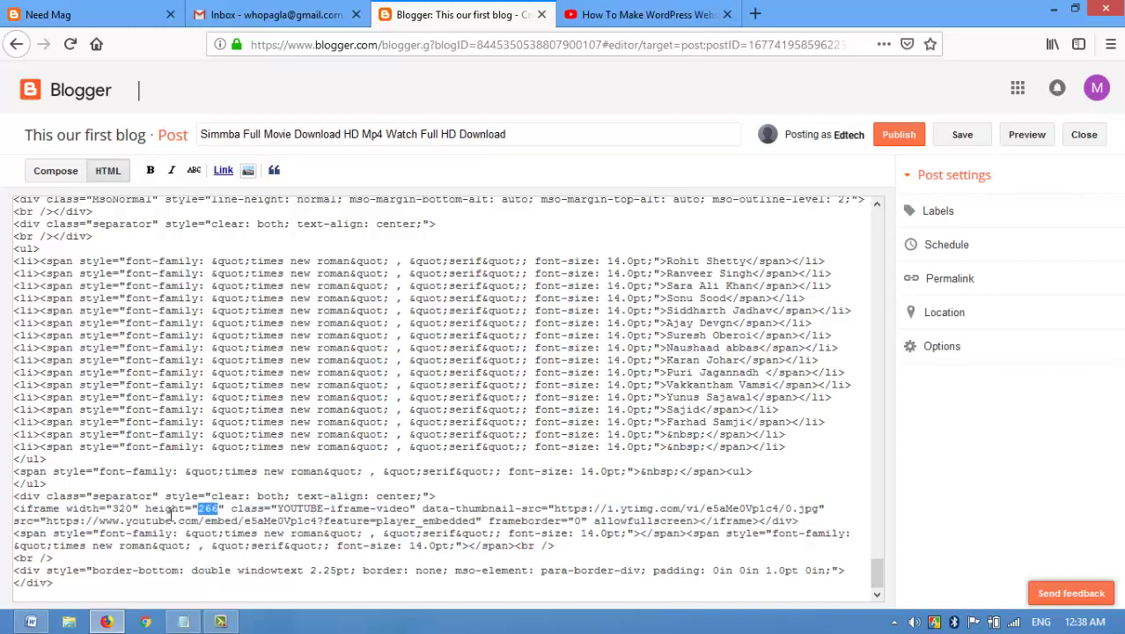
double_click(122, 508)
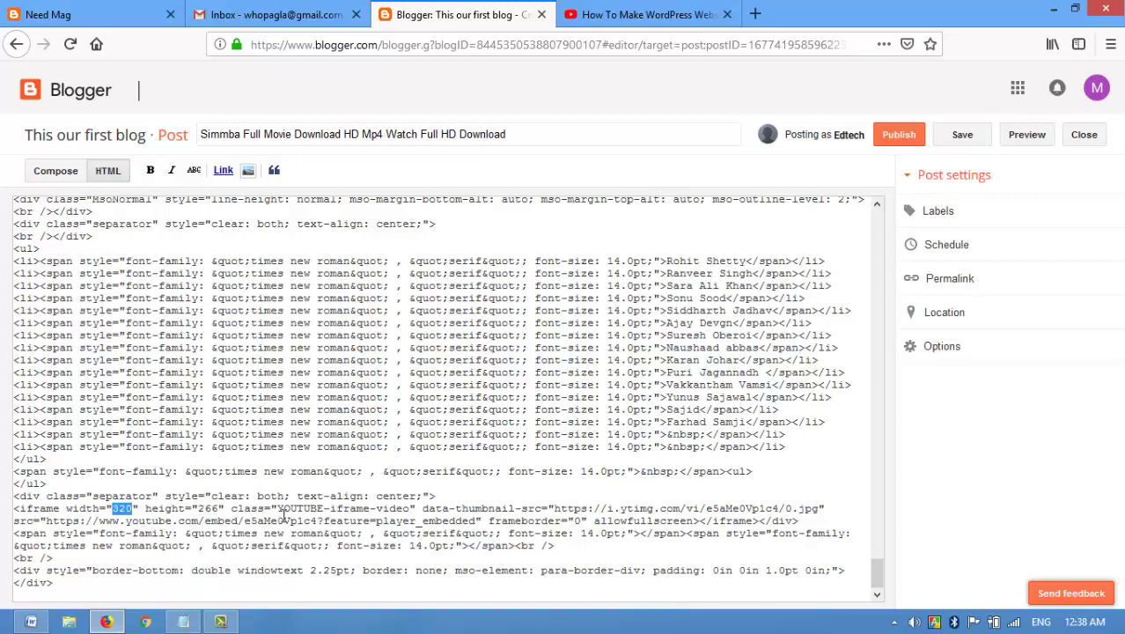
text(720)
click(55, 170)
scroll(364, 289, down, 10)
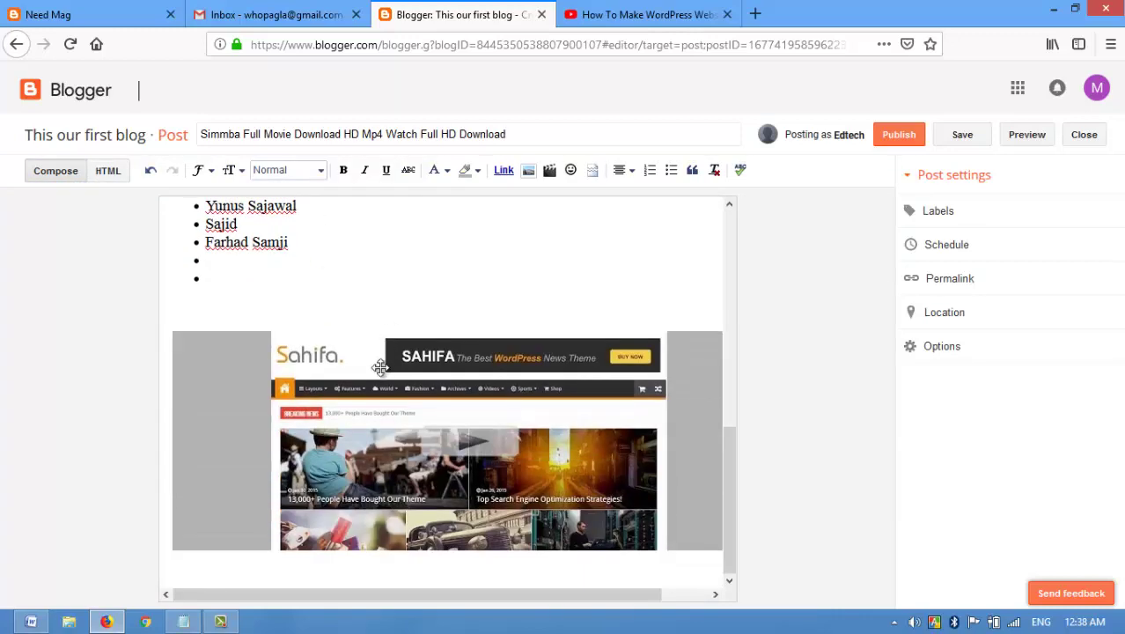
click(377, 373)
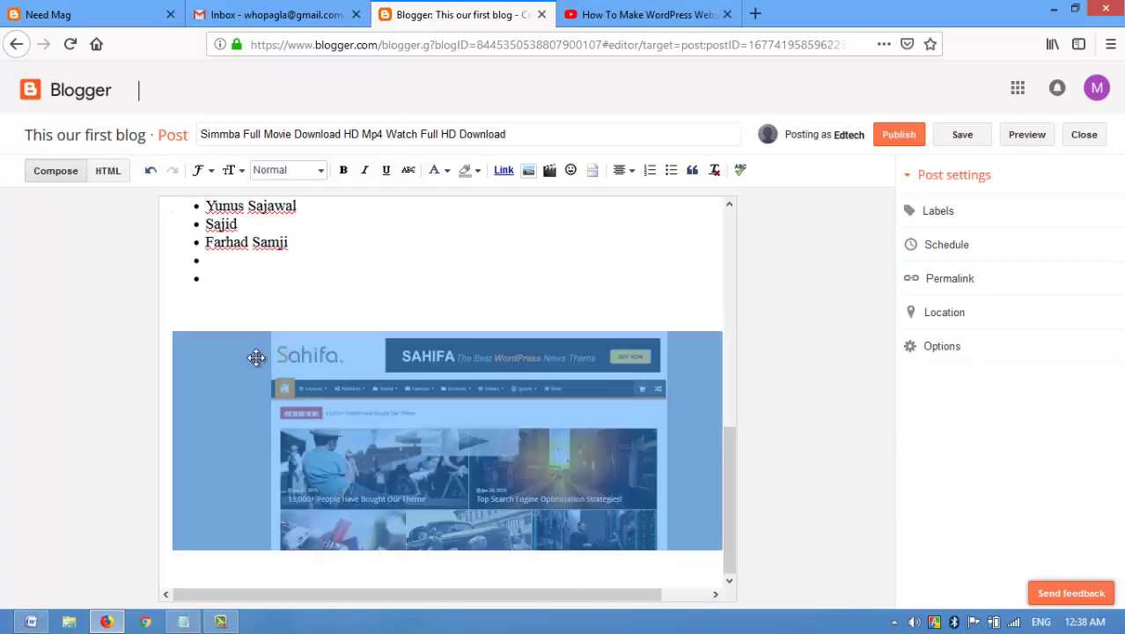
Set the embedded video's iframe width to 500 in the post's HTML source, and return to the Compose view
click(107, 171)
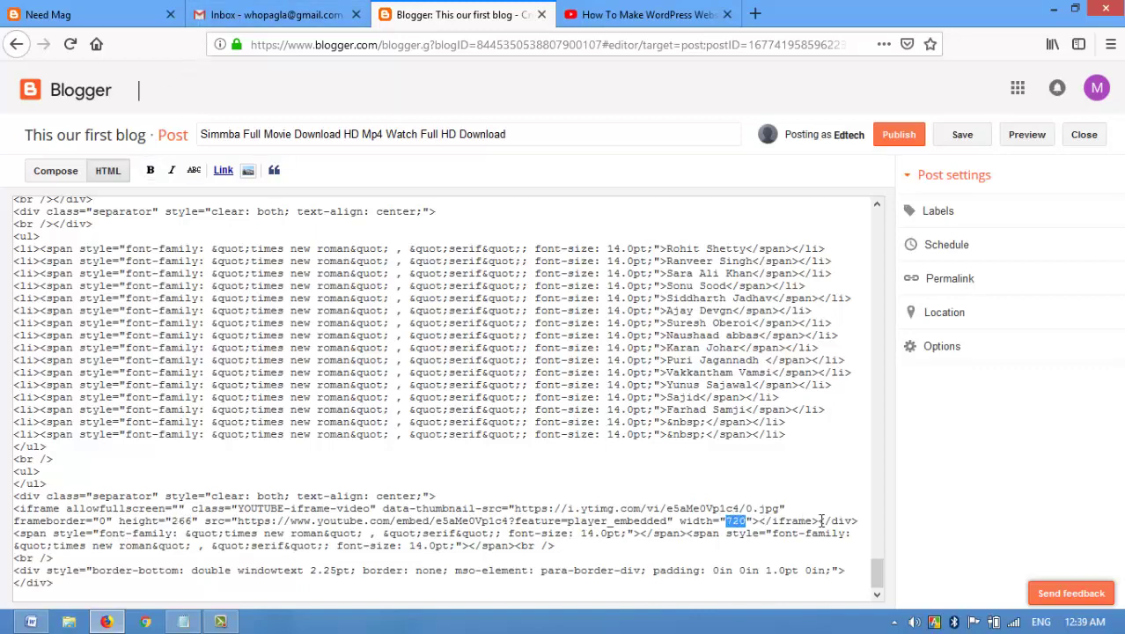
text(500)
click(56, 170)
scroll(365, 361, down, 5)
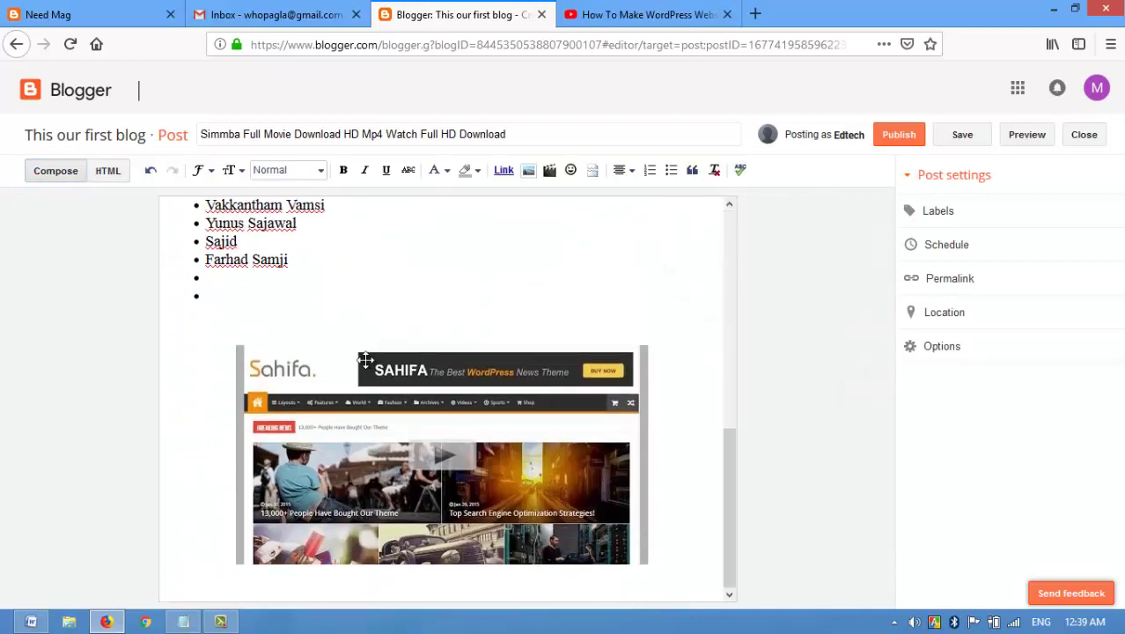
Remove the two empty bullets between the last cast list entry and the embedded video
click(338, 393)
click(310, 324)
key(BackSpace)
key(BackSpace)
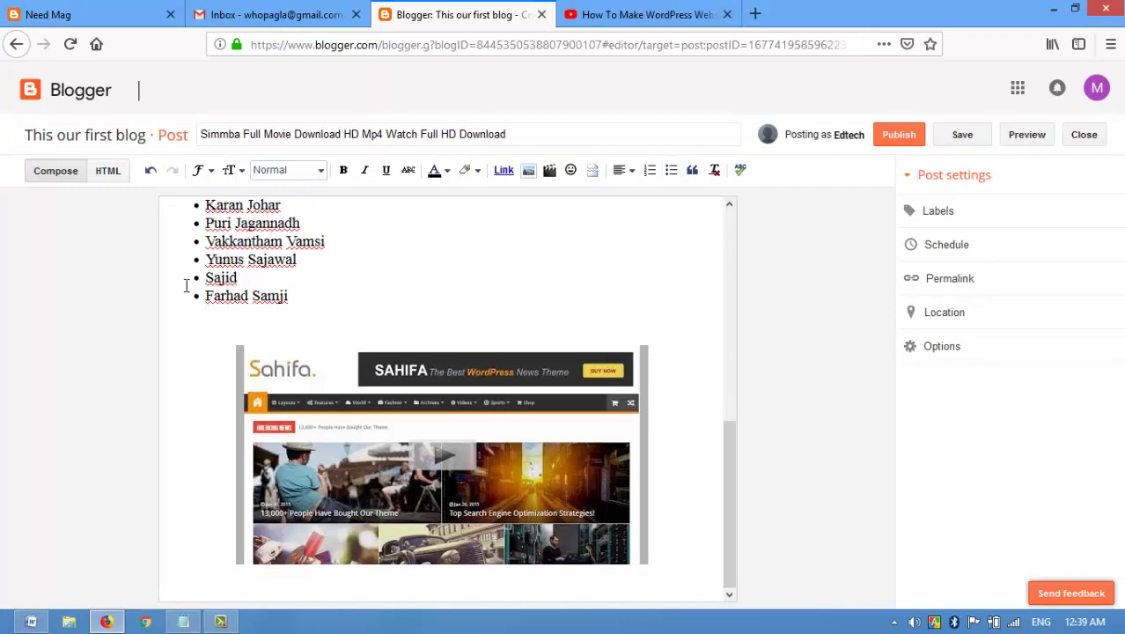
scroll(396, 309, up, 6)
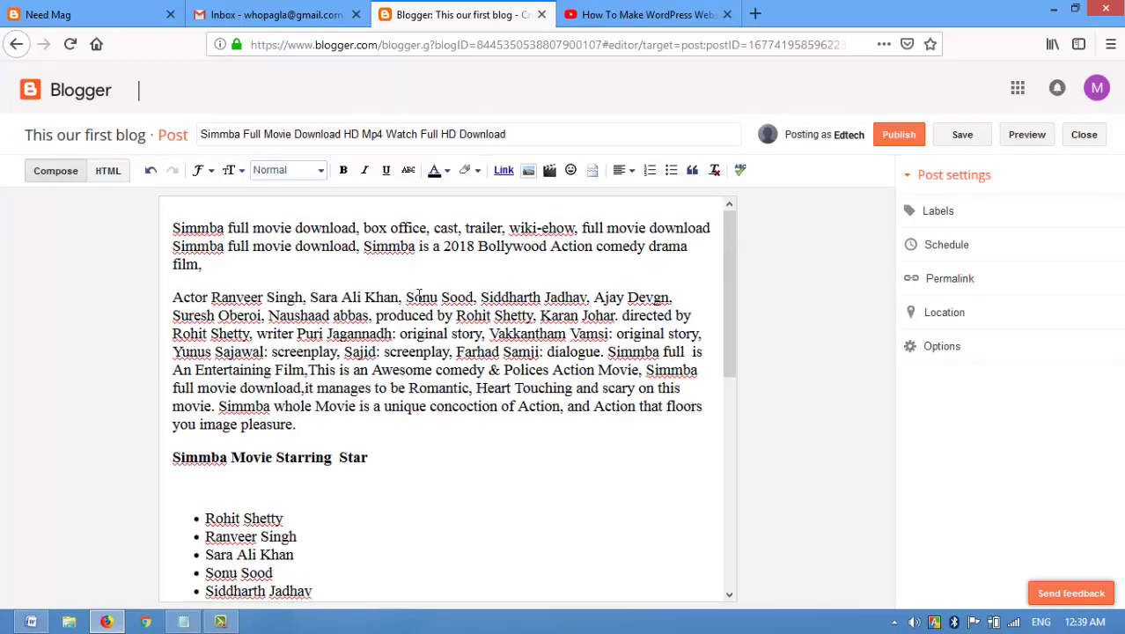
click(896, 136)
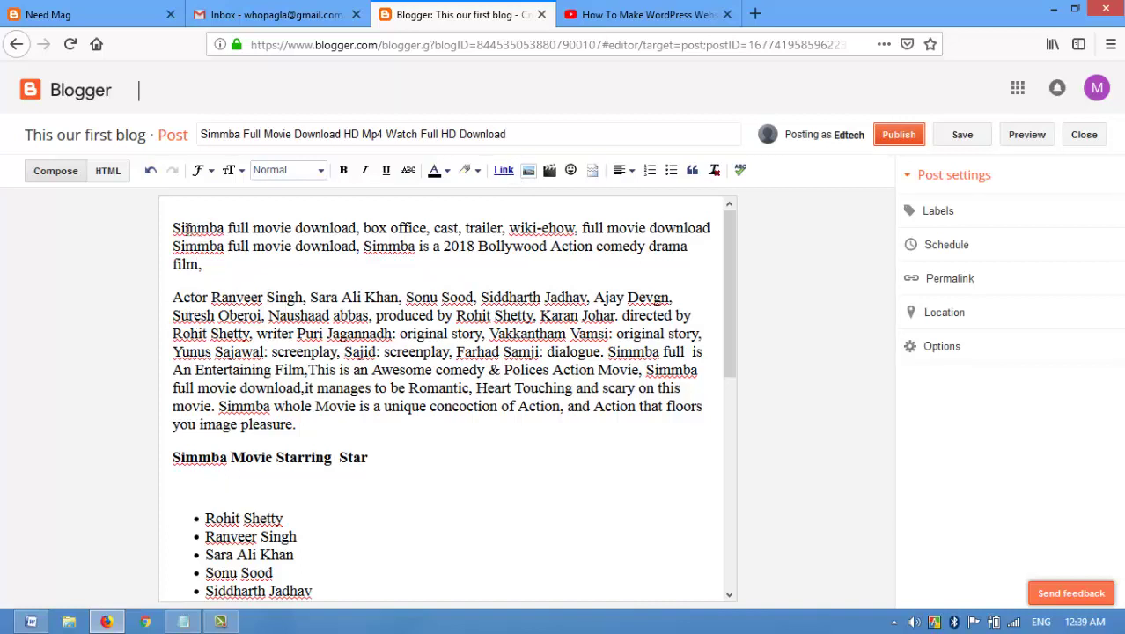
drag(173, 227, 359, 220)
click(502, 170)
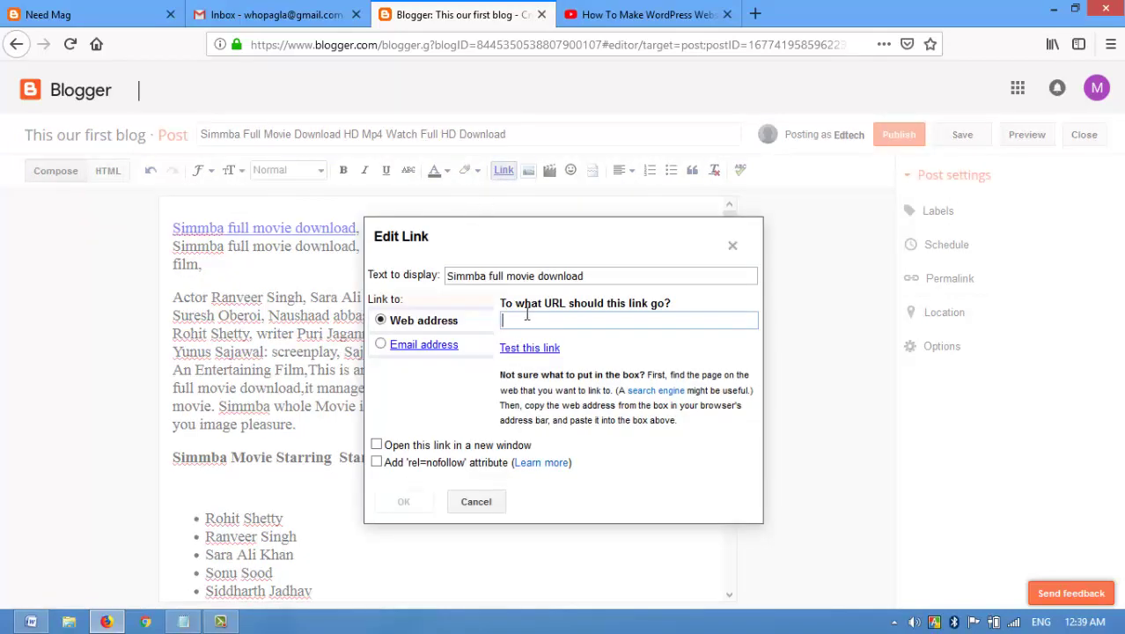
text(https://www.youtube.com/watch?v=e5aMe0Vp1c4)
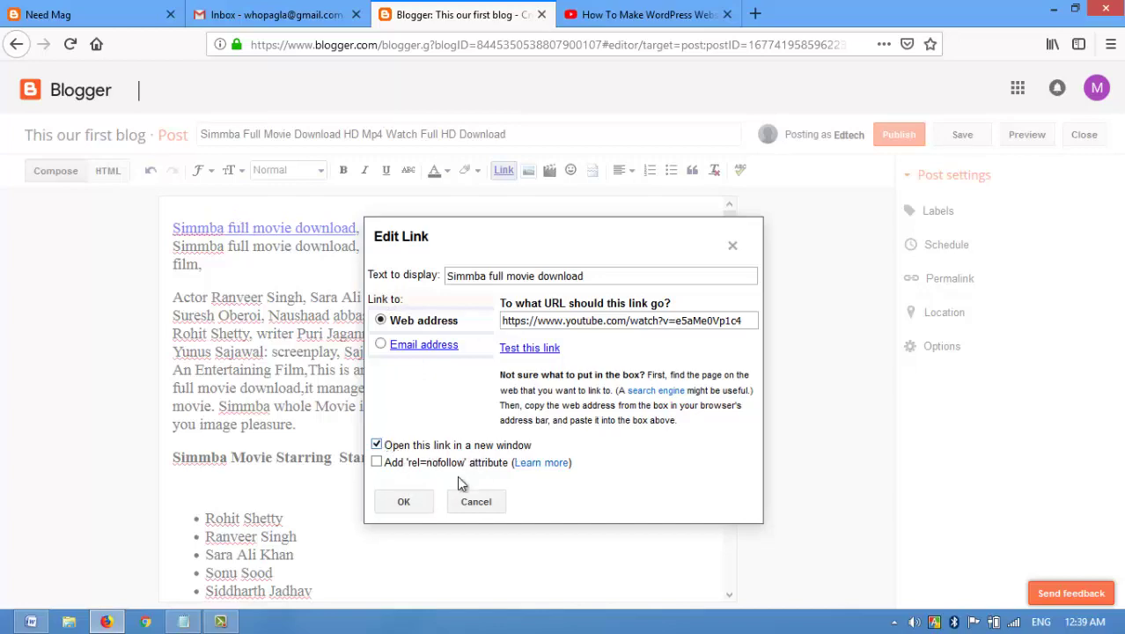
click(402, 501)
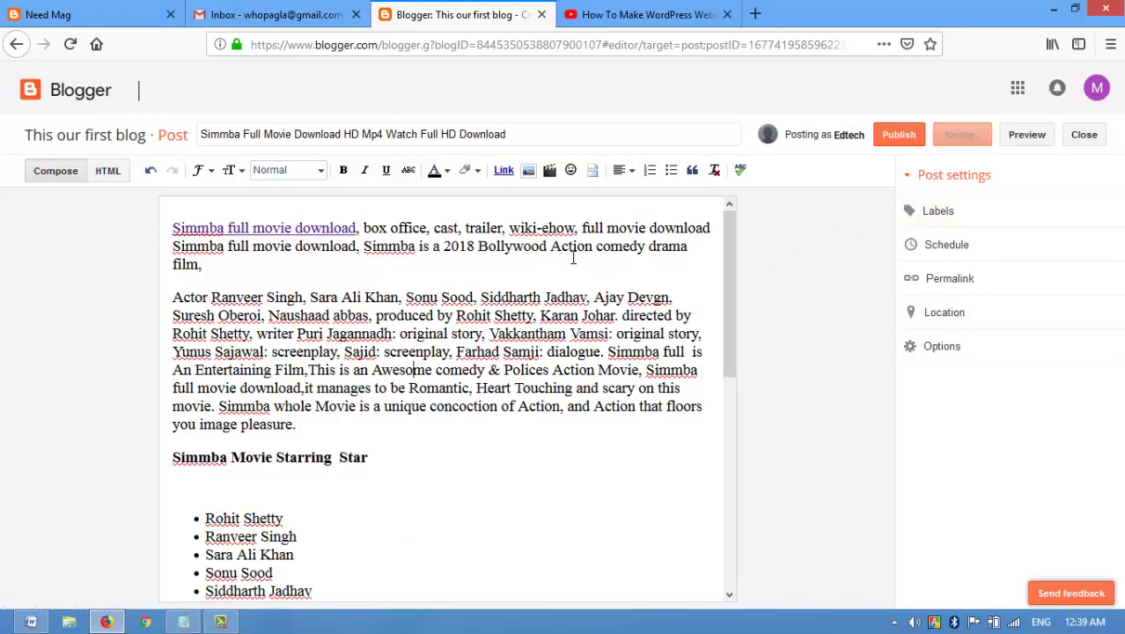
Label the post with "Features", copied from the Notepad notes, and the existing label "SEO service"
click(934, 212)
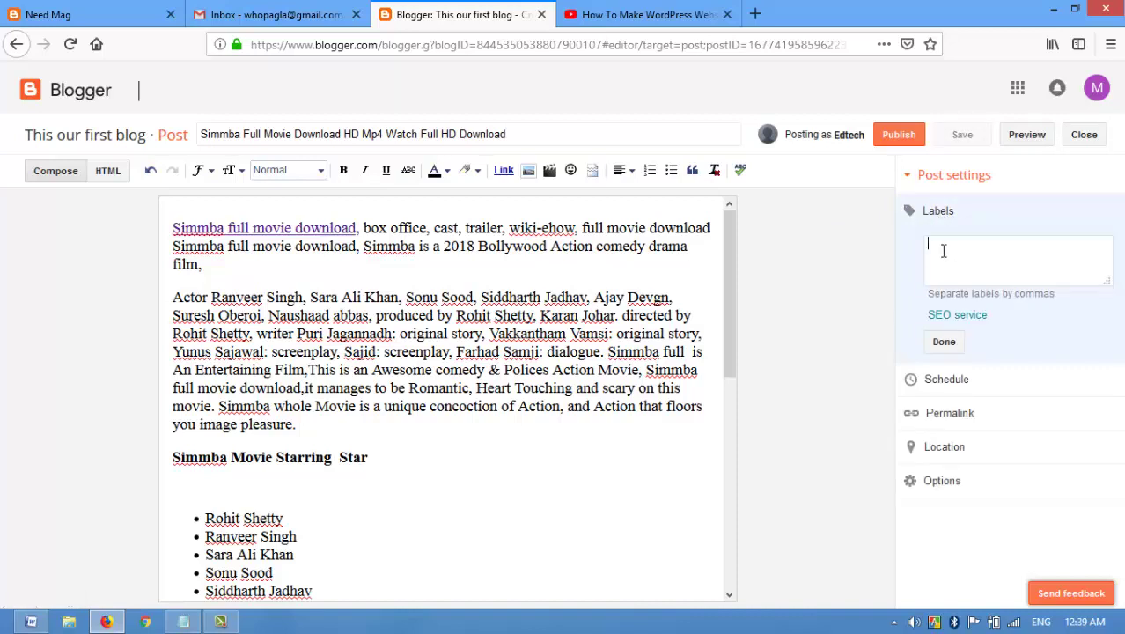
click(183, 621)
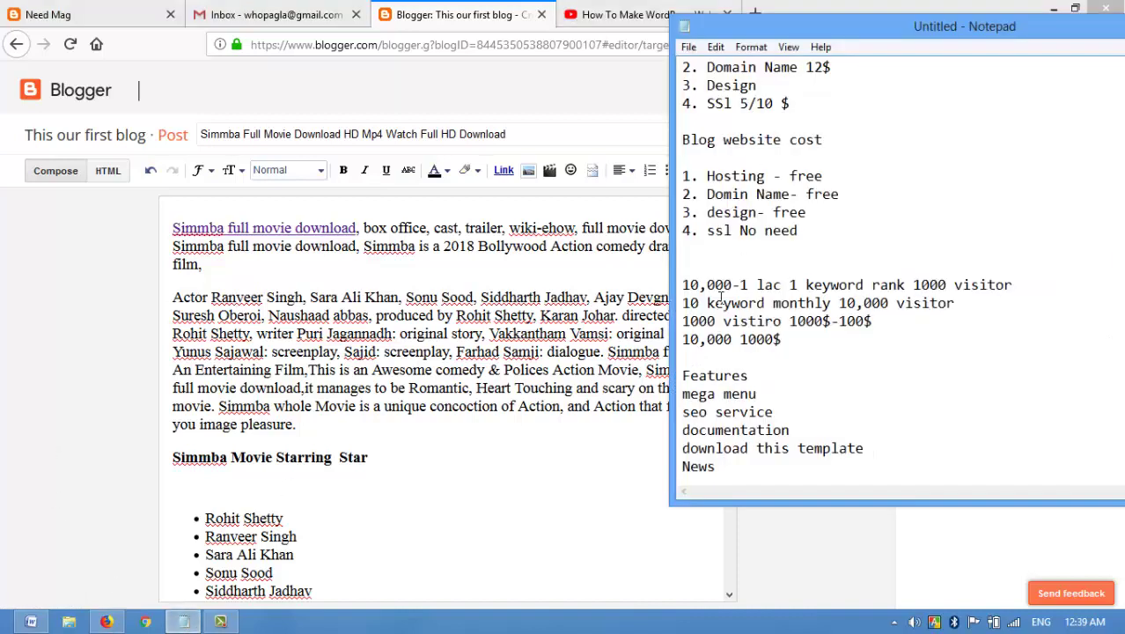
drag(758, 377, 658, 368)
key(ctrl+c)
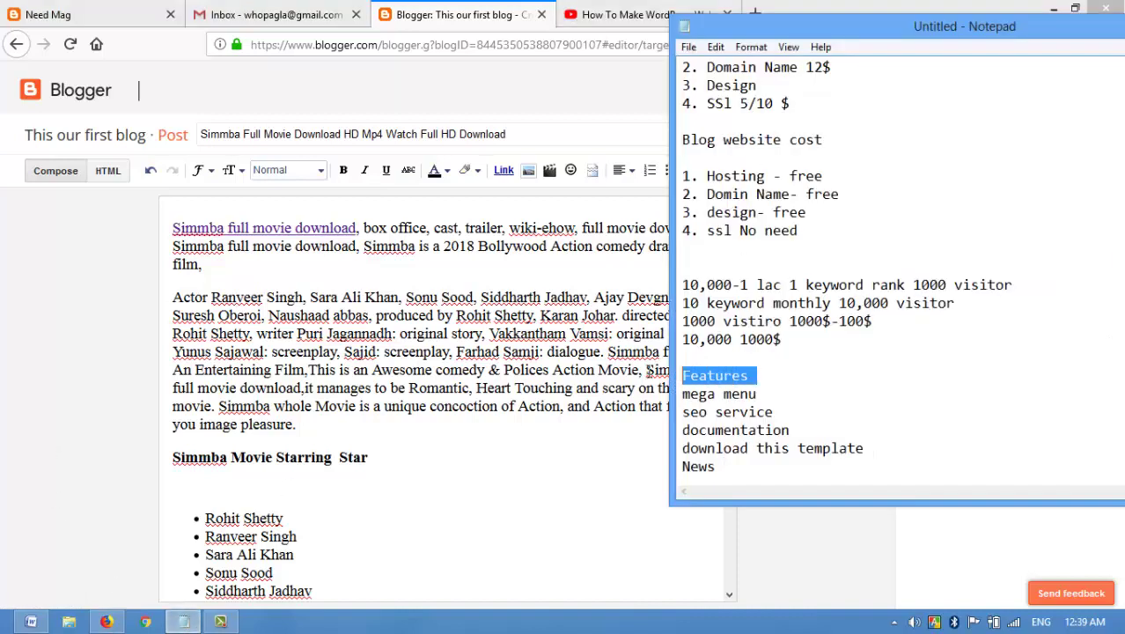
click(465, 422)
click(952, 271)
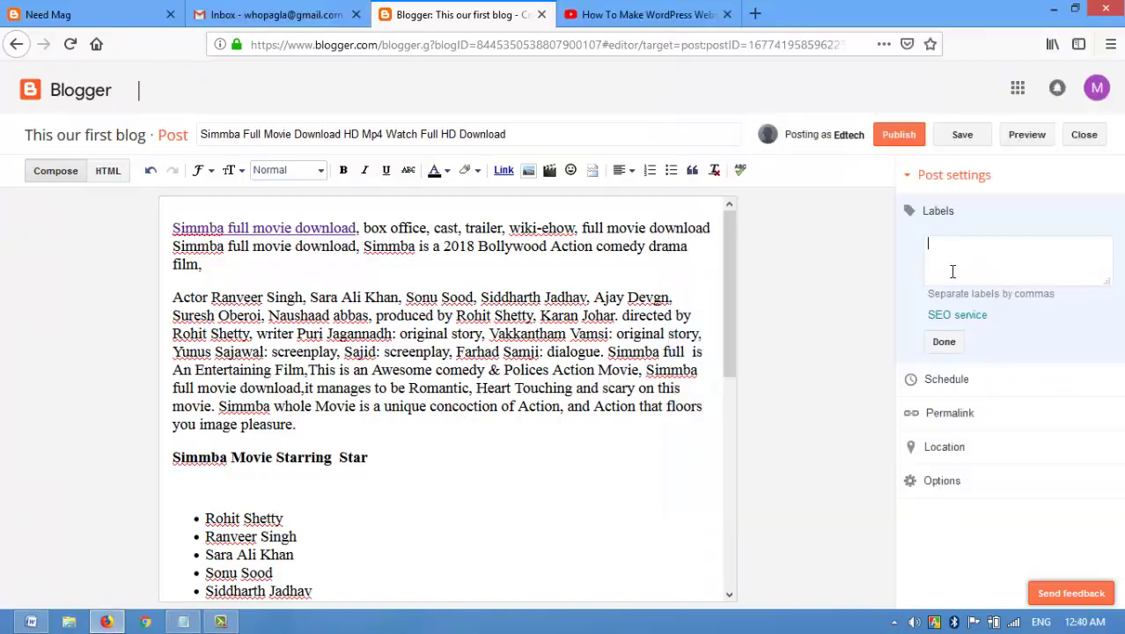
key(ctrl+v)
text(, seo)
key(Down)
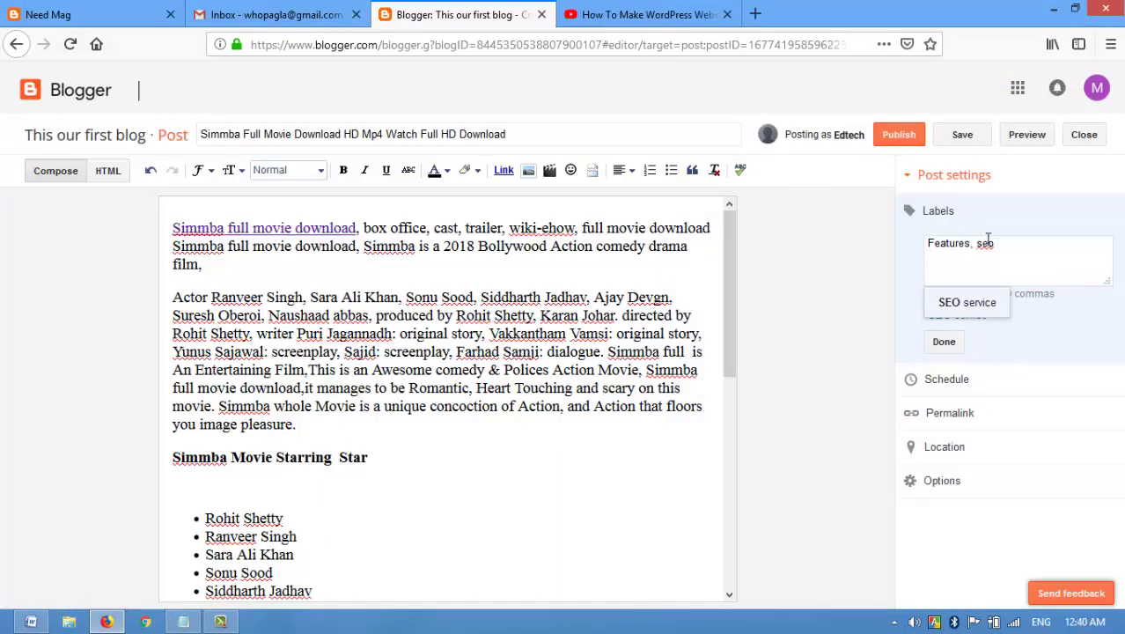
key(Return)
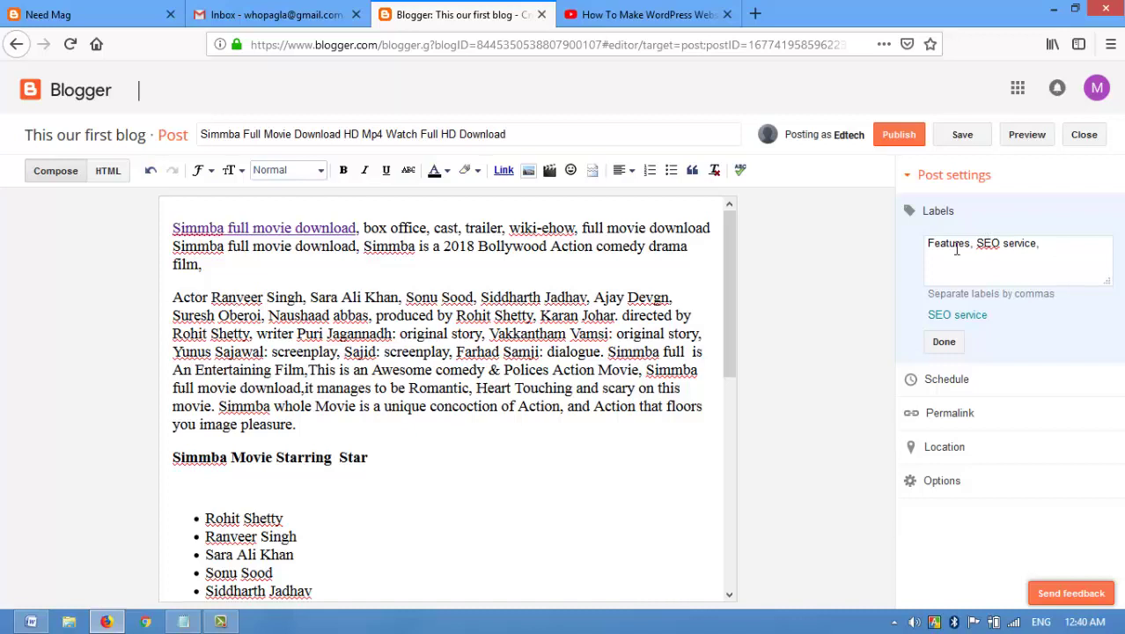
Leave the post's location empty, refusing the browser's location access, and publish the Simmba post
click(959, 413)
click(950, 396)
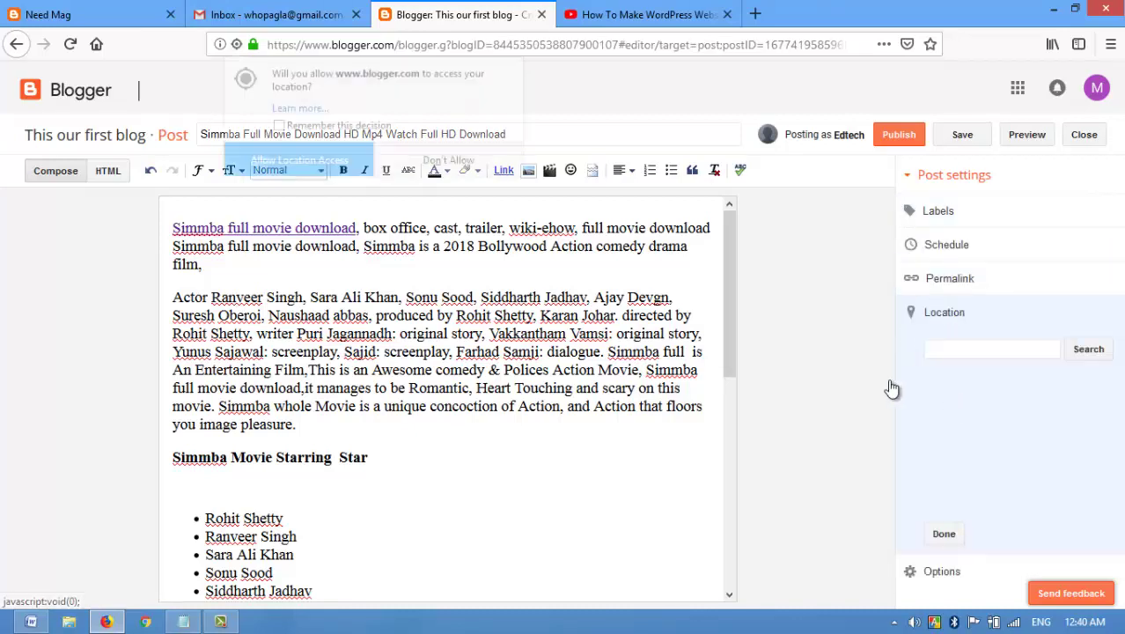
click(941, 534)
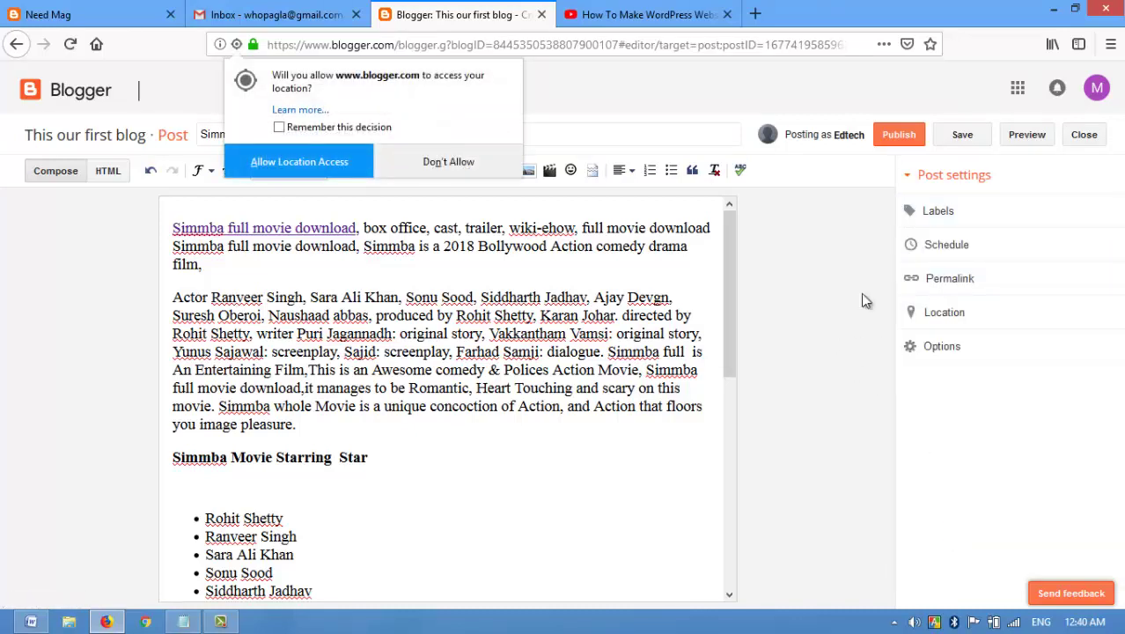
click(453, 160)
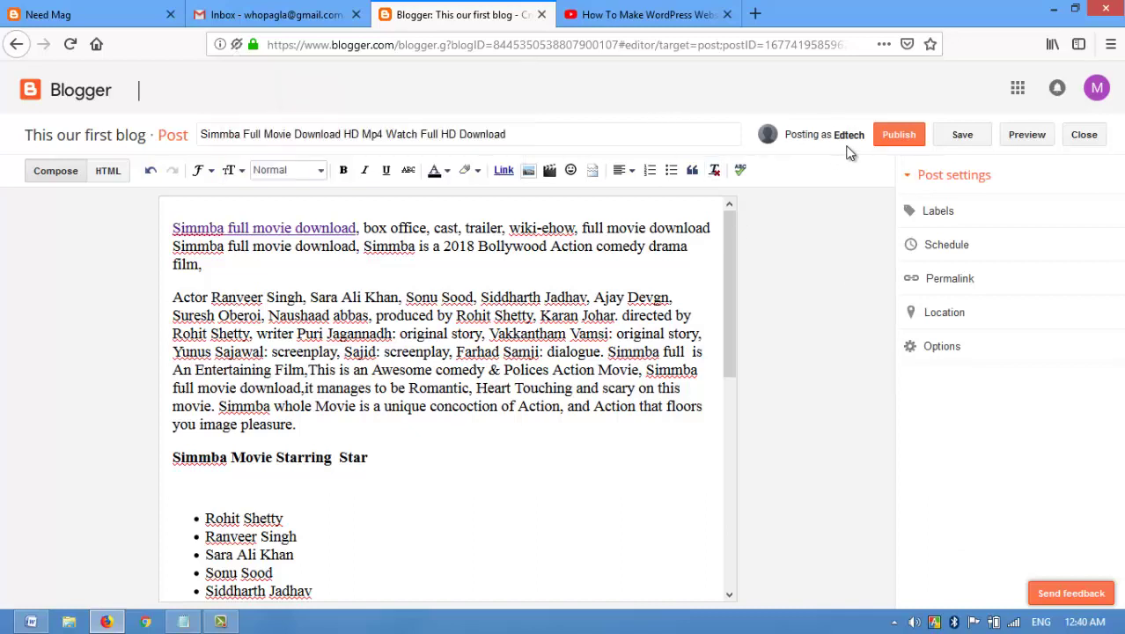
click(891, 136)
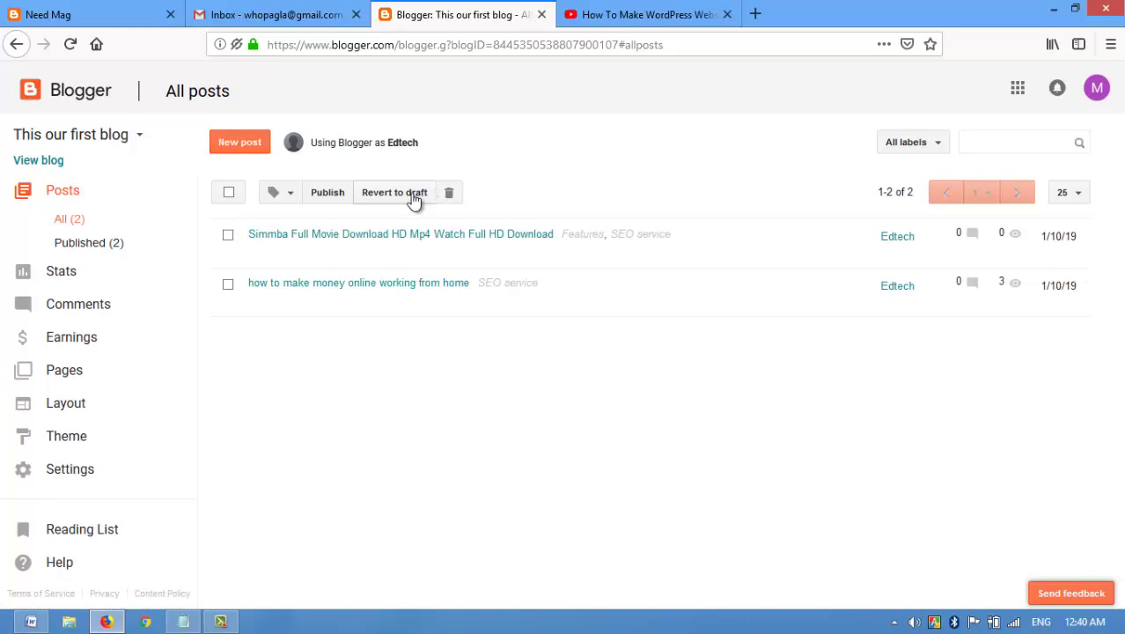
Close the YouTube tab, and view the published Simmba post on the live blog
click(727, 14)
click(43, 162)
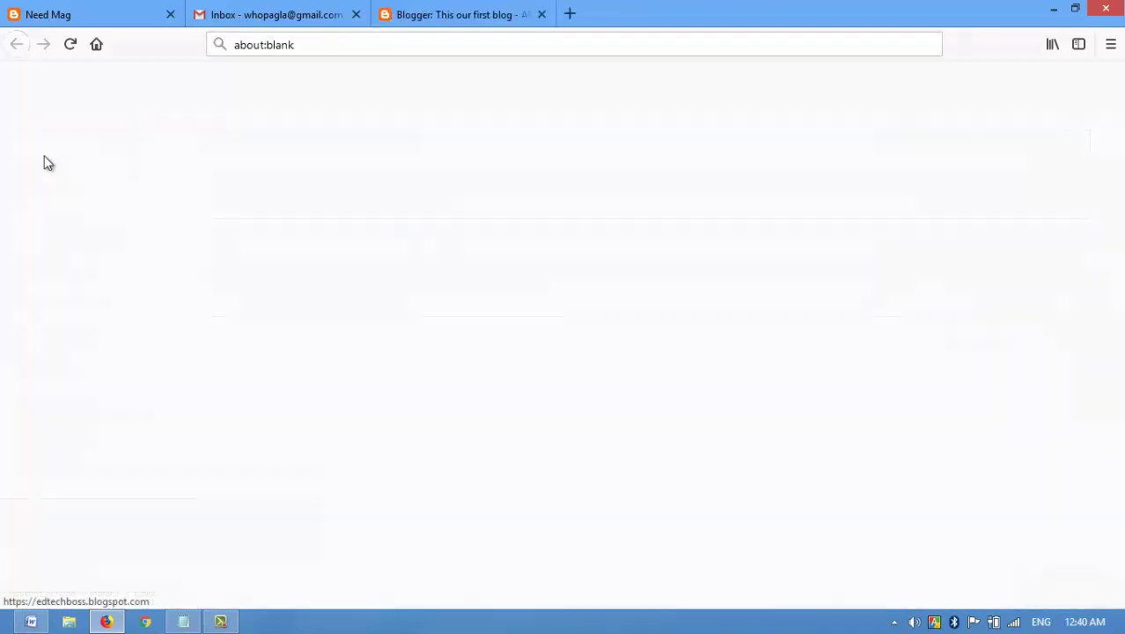
scroll(270, 231, down, 2)
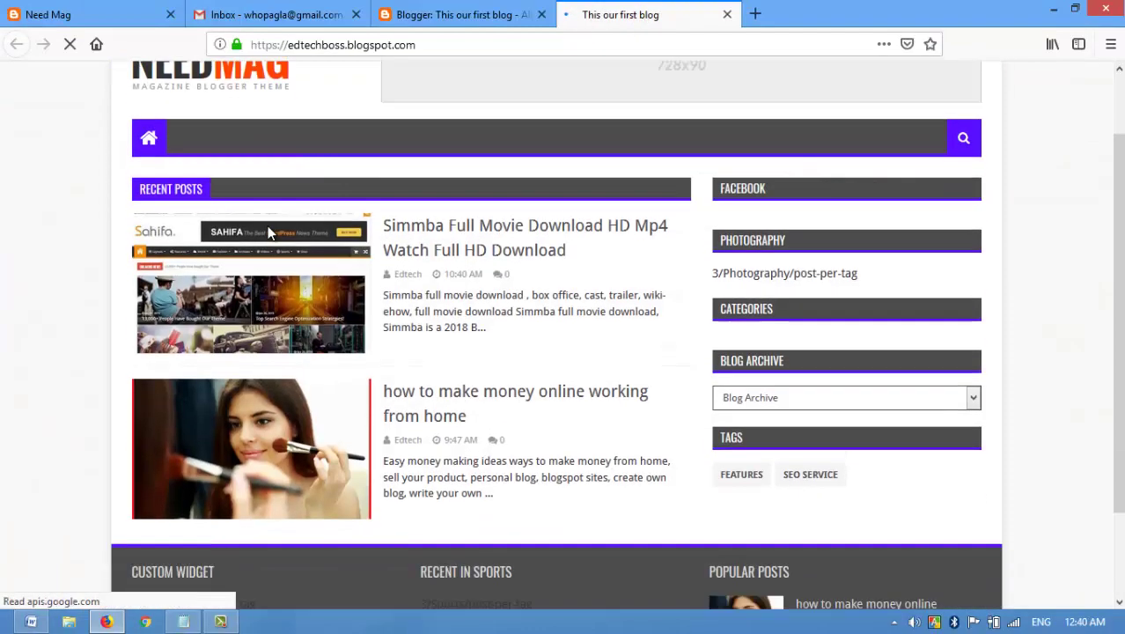
scroll(270, 231, down, 2)
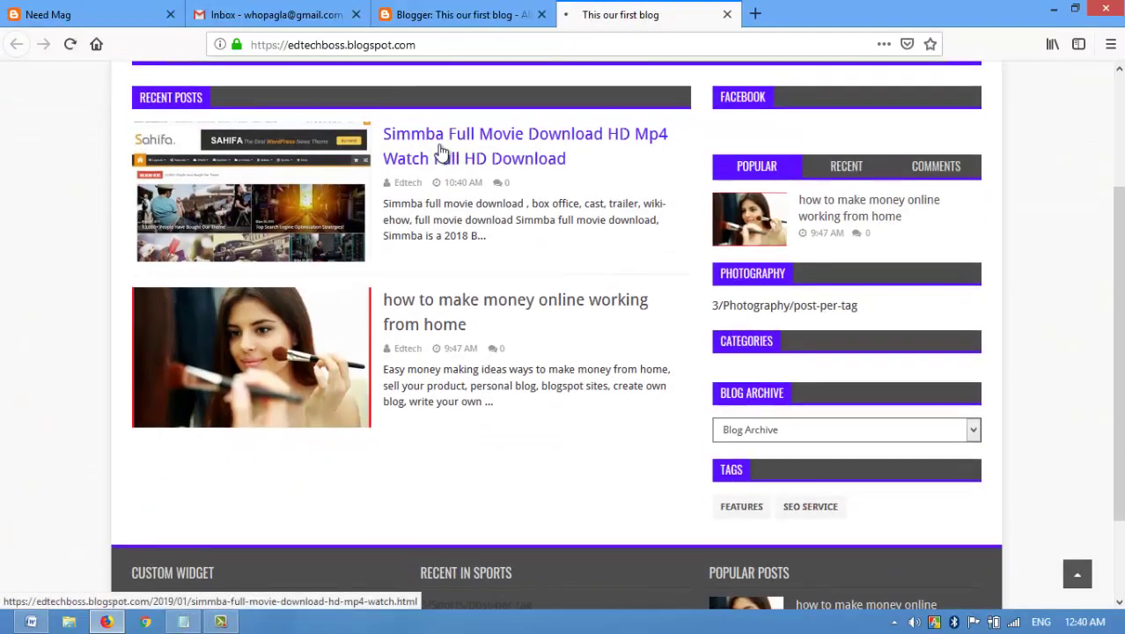
click(443, 152)
scroll(400, 202, down, 5)
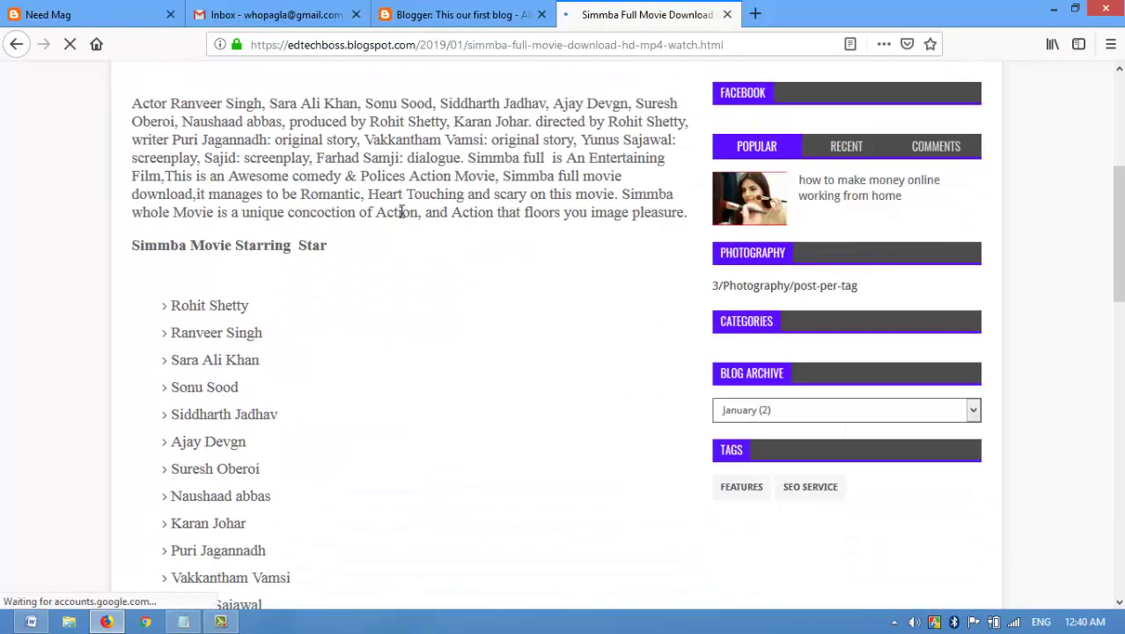
scroll(401, 212, up, 5)
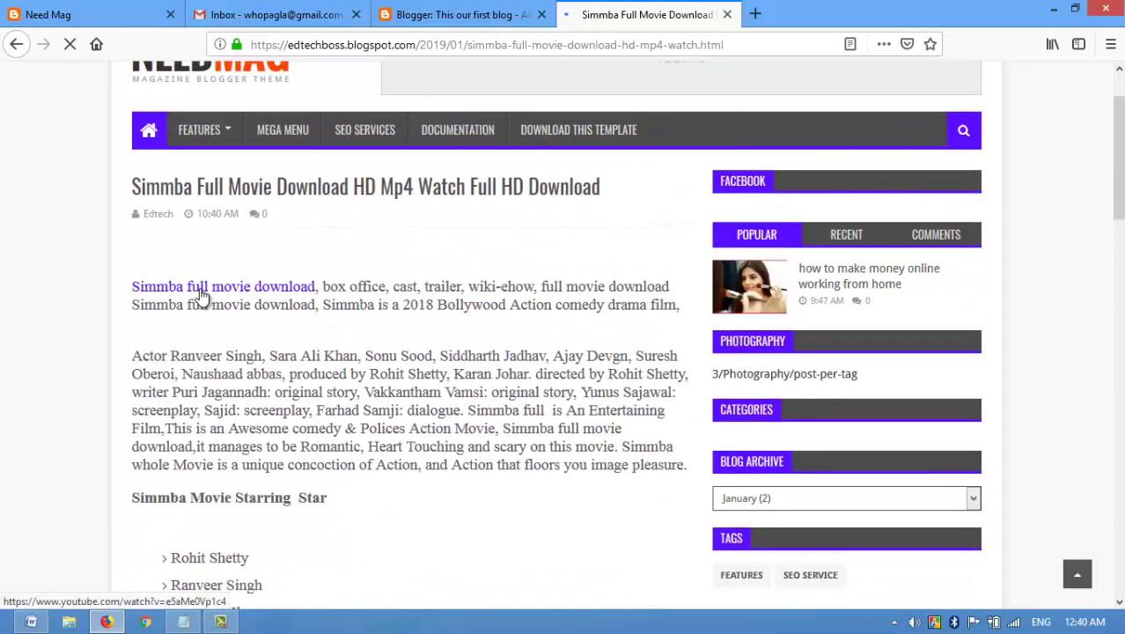
Test the "Simmba full movie download" link on the live post, check the embedded video and related posts, and close the post
click(202, 295)
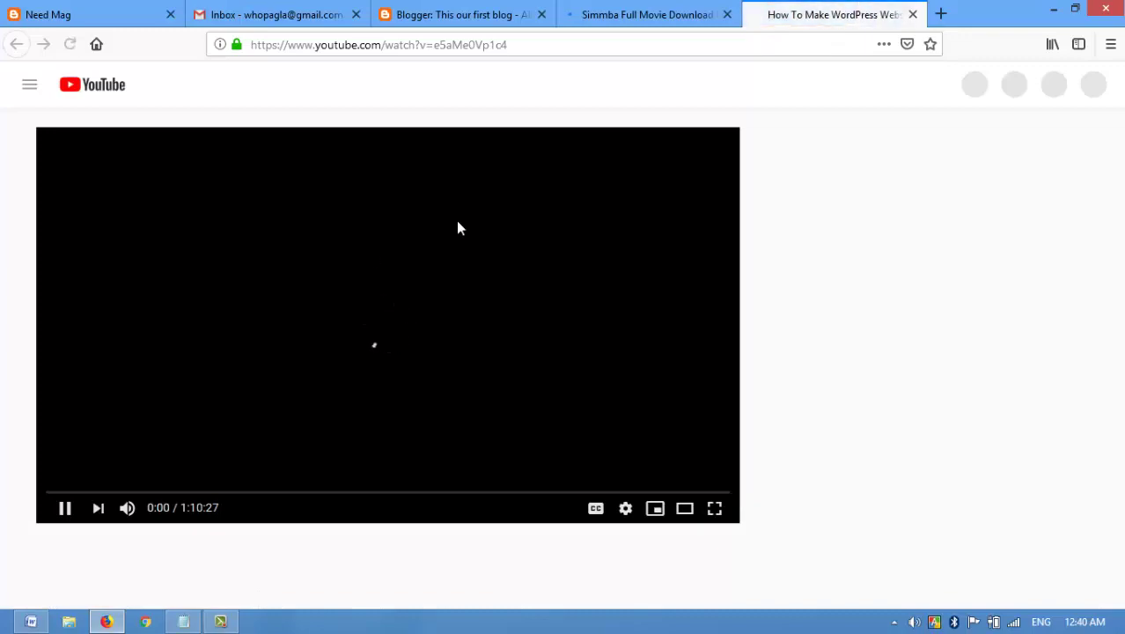
click(912, 14)
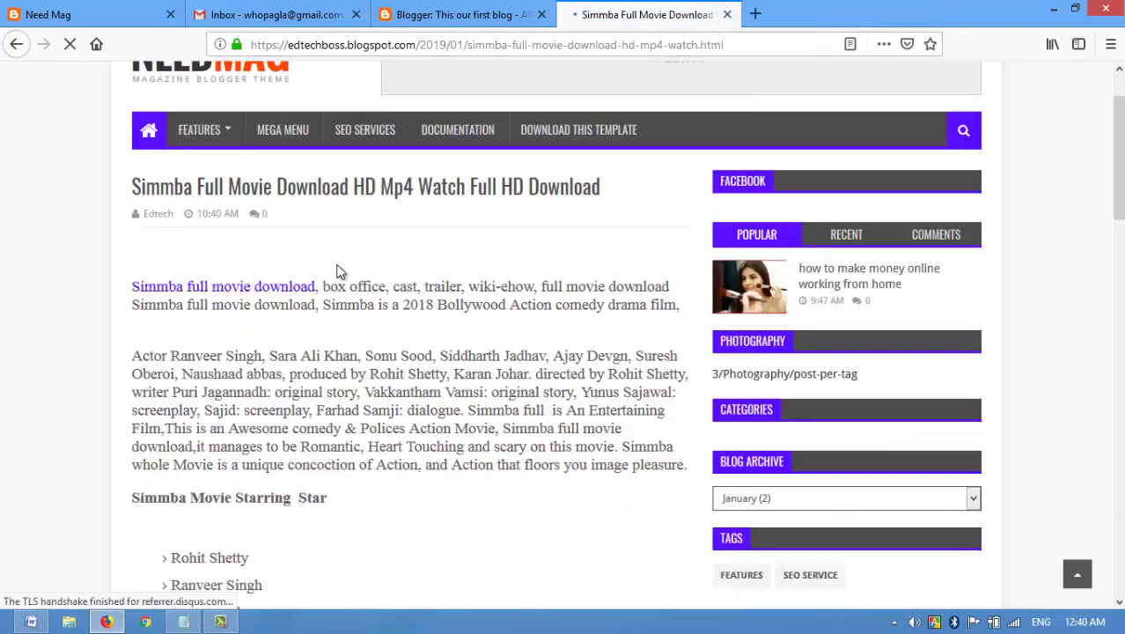
scroll(338, 266, down, 8)
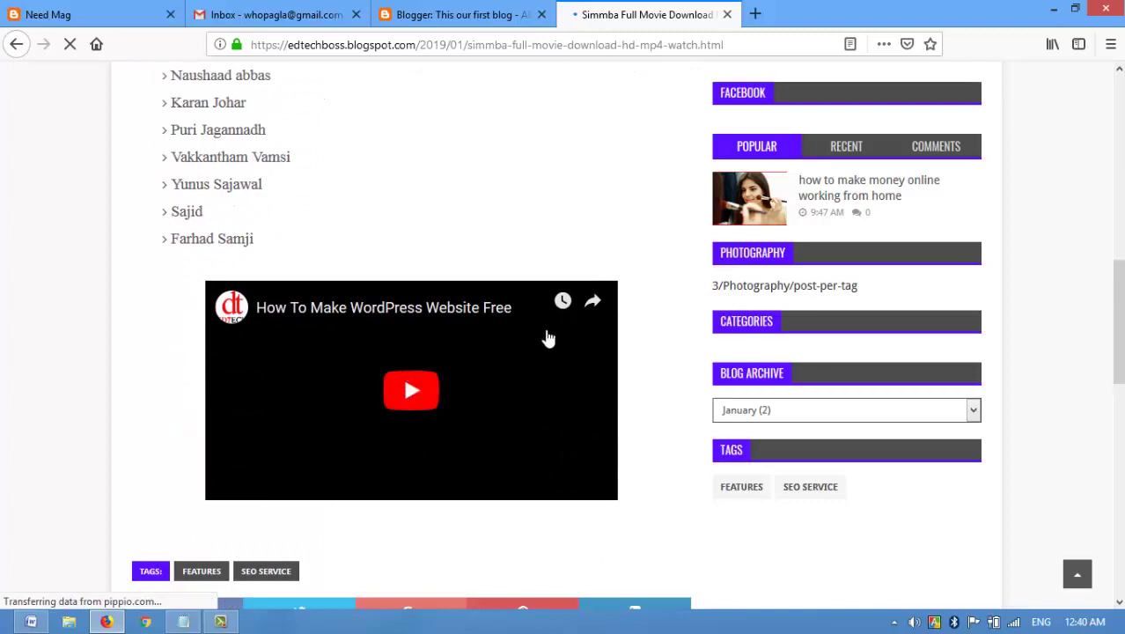
scroll(403, 378, down, 4)
scroll(427, 265, up, 4)
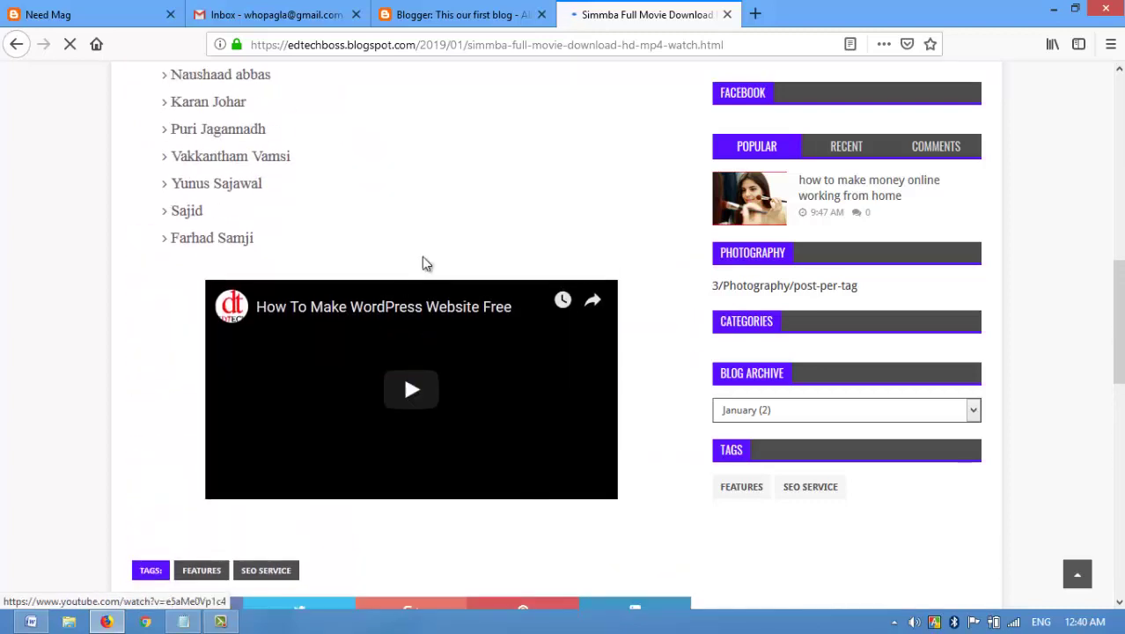
scroll(423, 361, down, 3)
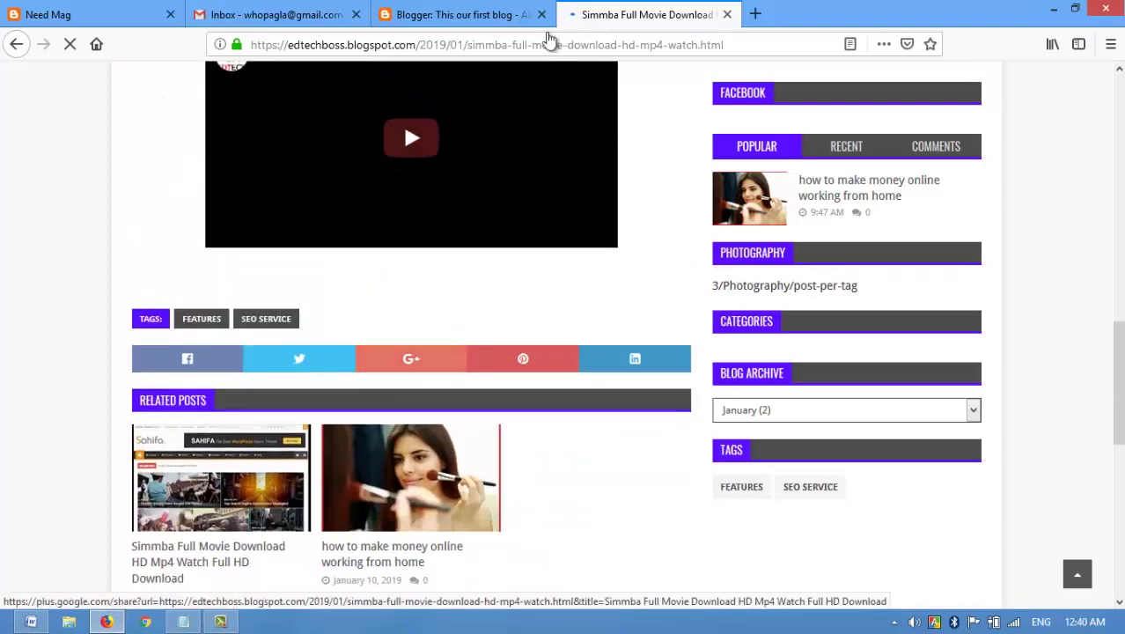
click(727, 14)
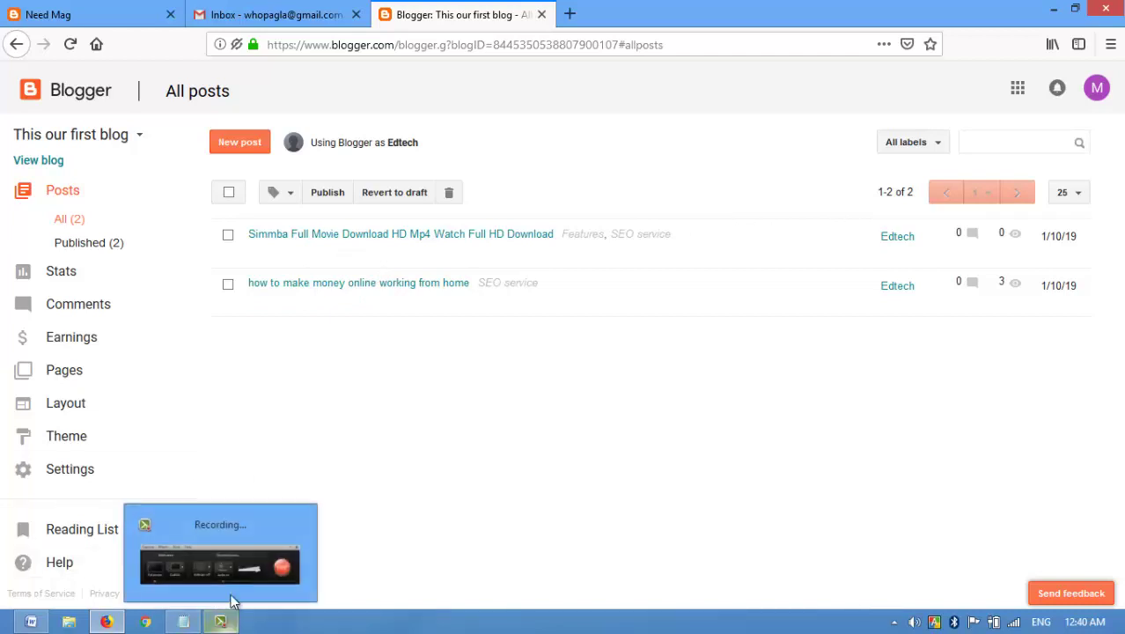
click(220, 621)
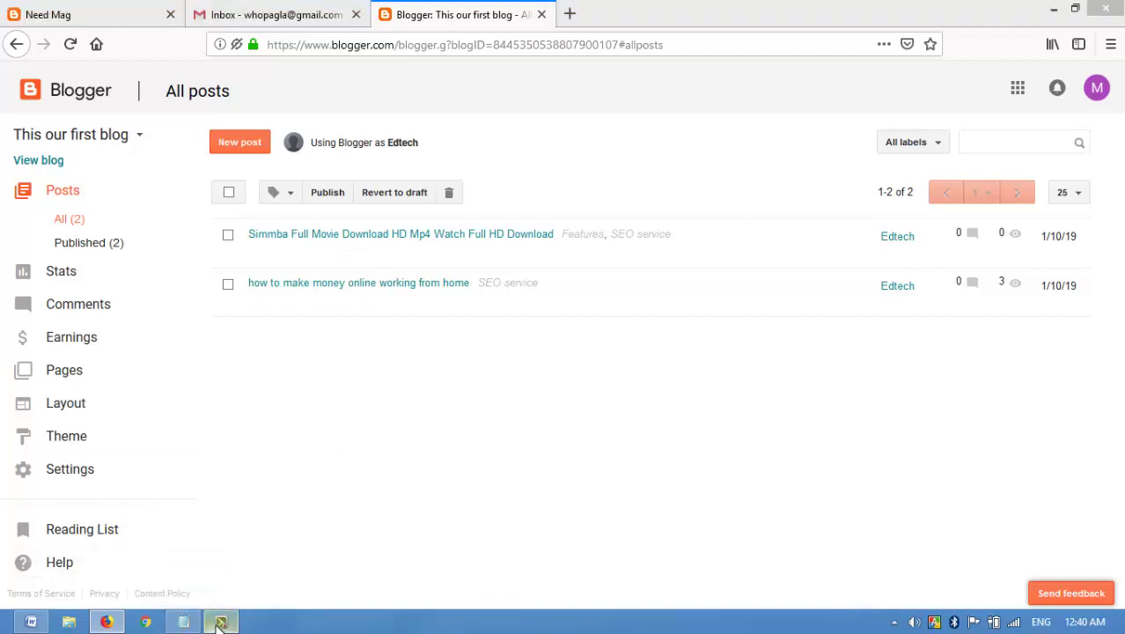
click(753, 542)
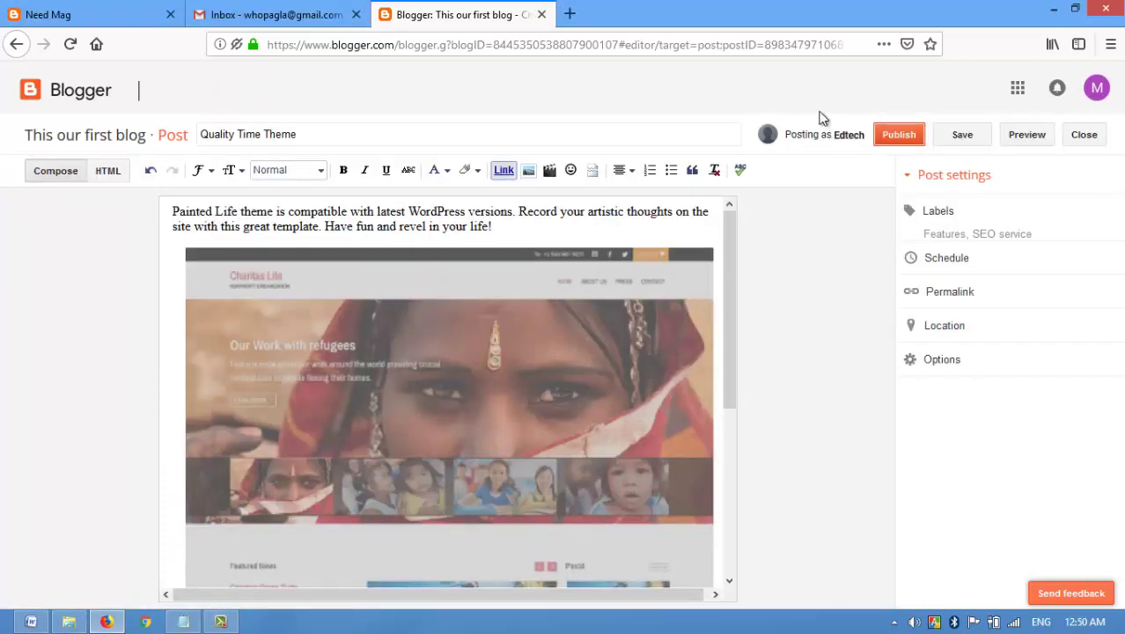
Publish the "Quality Time Theme" post and look over the titles and labels in the list of all posts
click(978, 134)
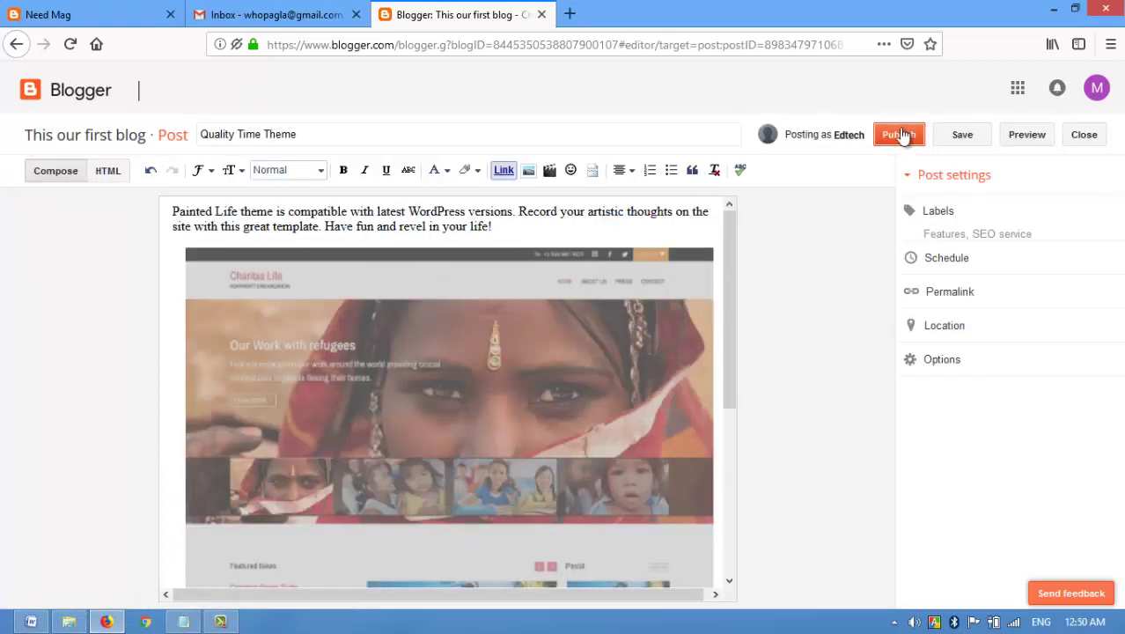
click(124, 141)
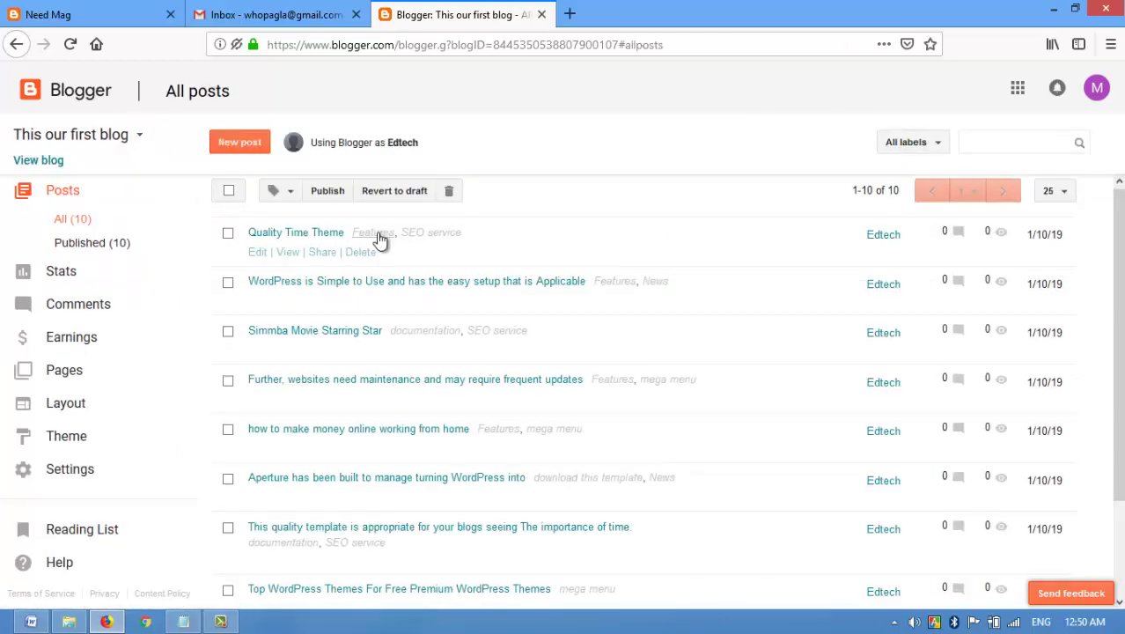
scroll(381, 243, down, 2)
scroll(390, 291, up, 2)
scroll(383, 307, down, 1)
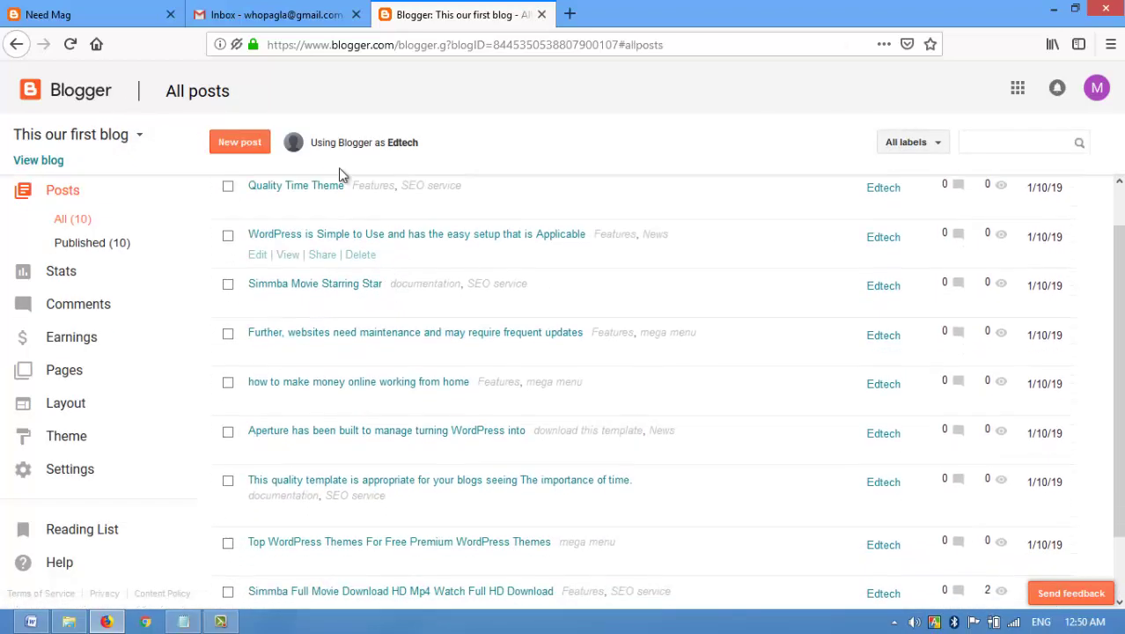
View the live blog's home page and check its recent posts, tags and footer
click(51, 161)
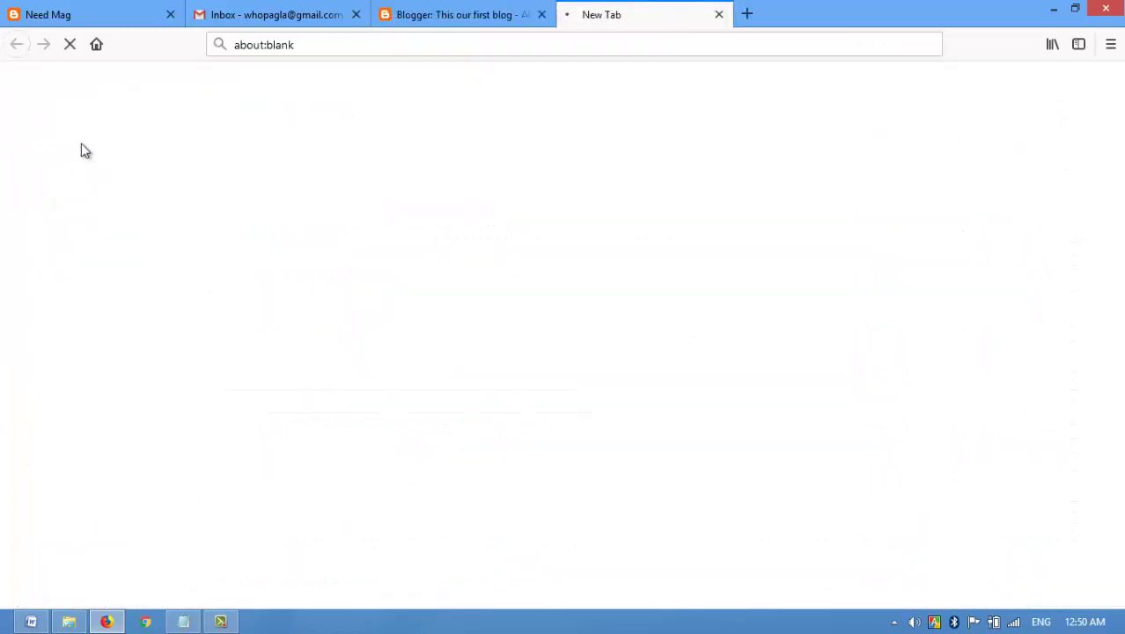
scroll(36, 245, down, 5)
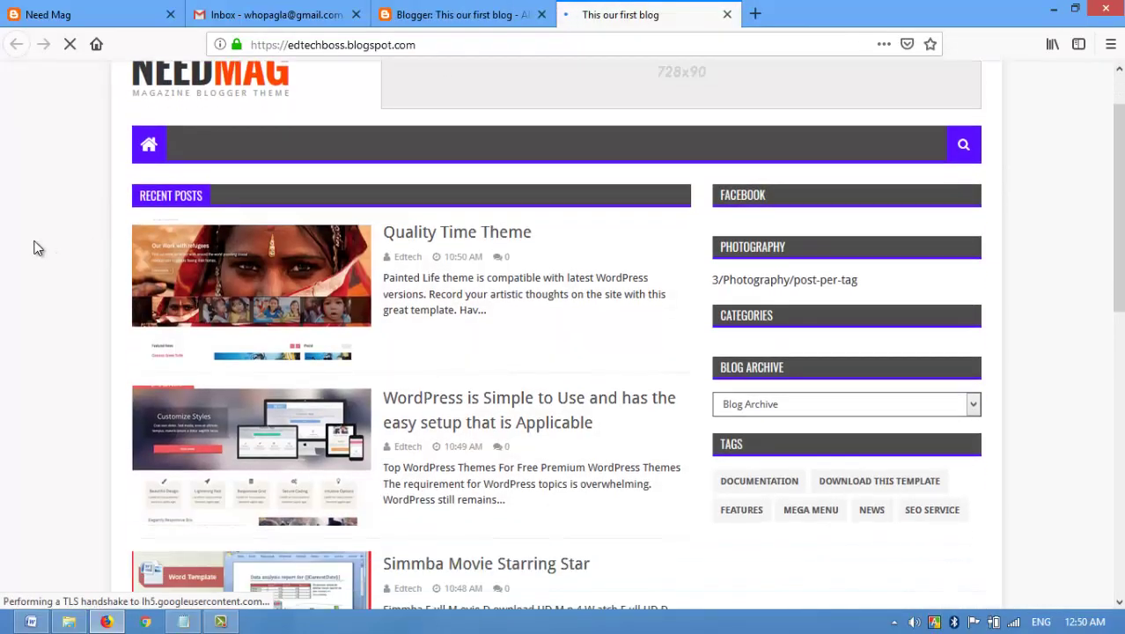
scroll(74, 214, down, 3)
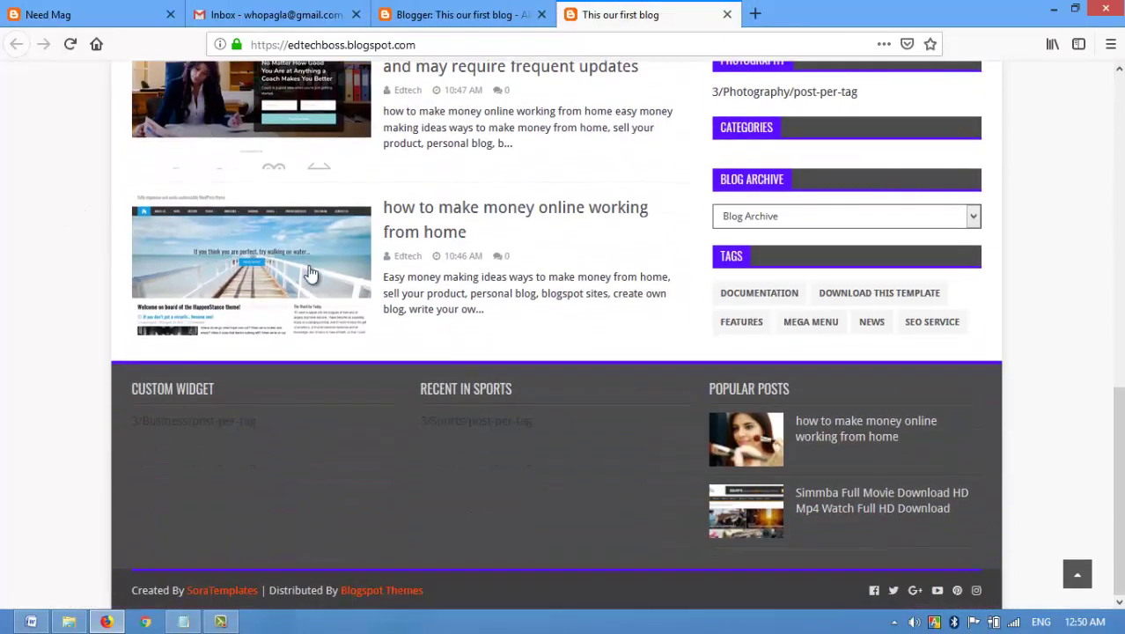
scroll(321, 264, up, 10)
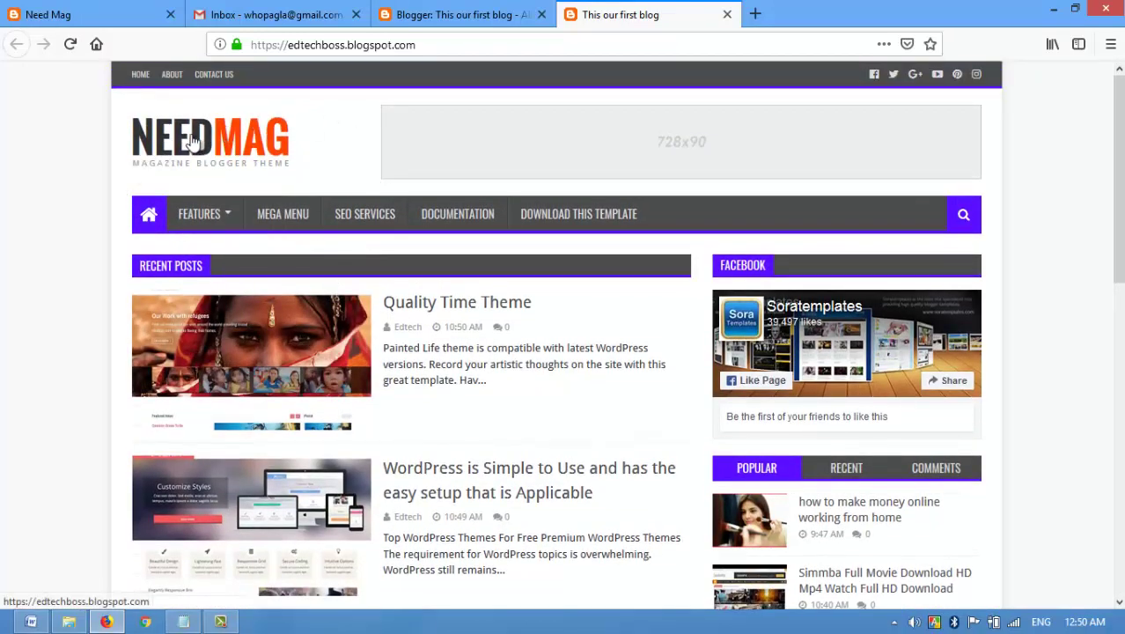
Return to the Blogger dashboard, open the blog's layout and start configuring the favicon, reading its image size requirement
click(416, 15)
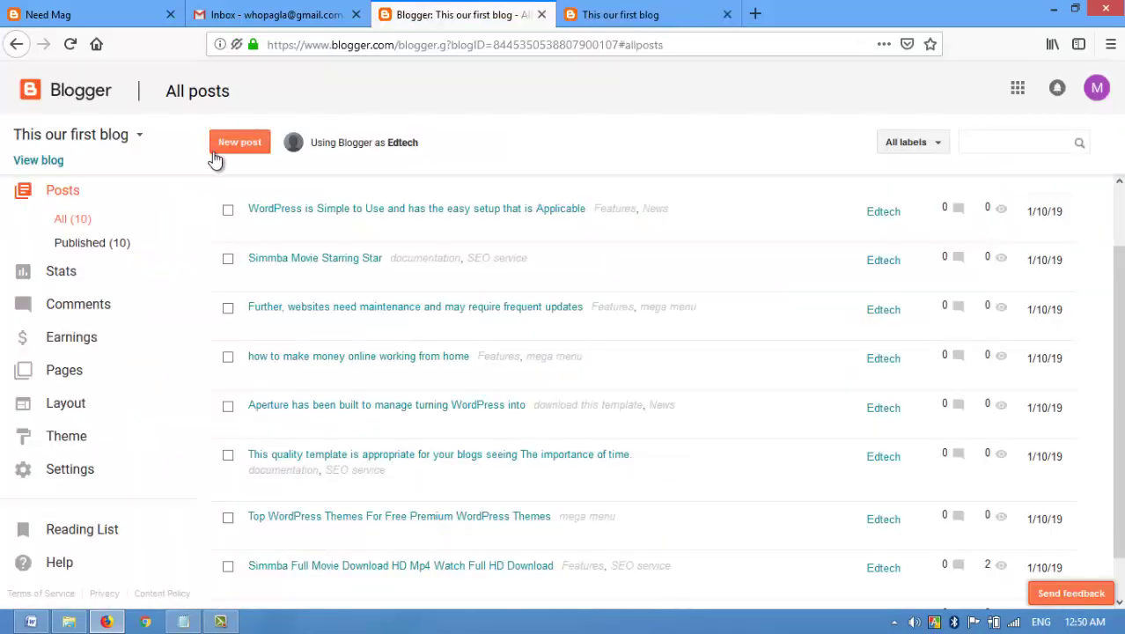
click(92, 406)
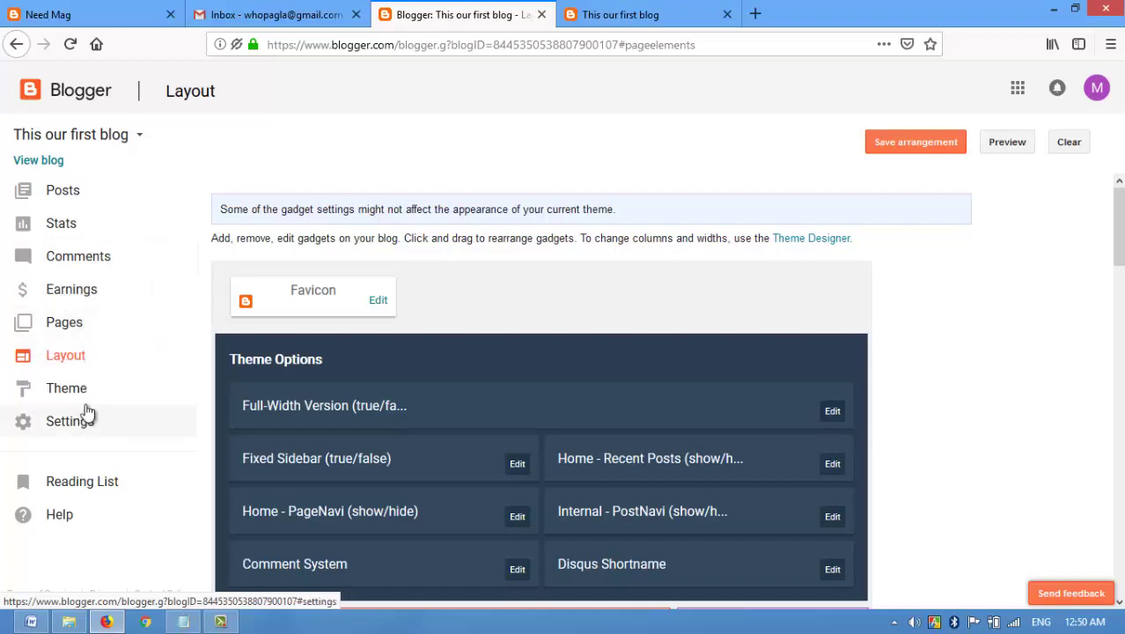
click(96, 300)
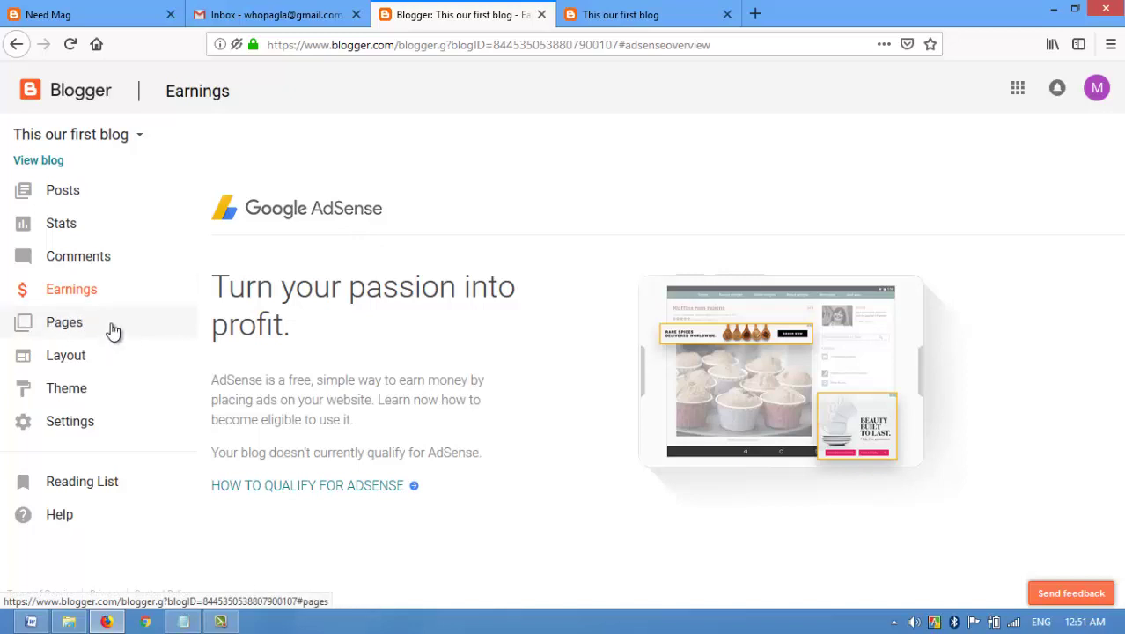
click(95, 353)
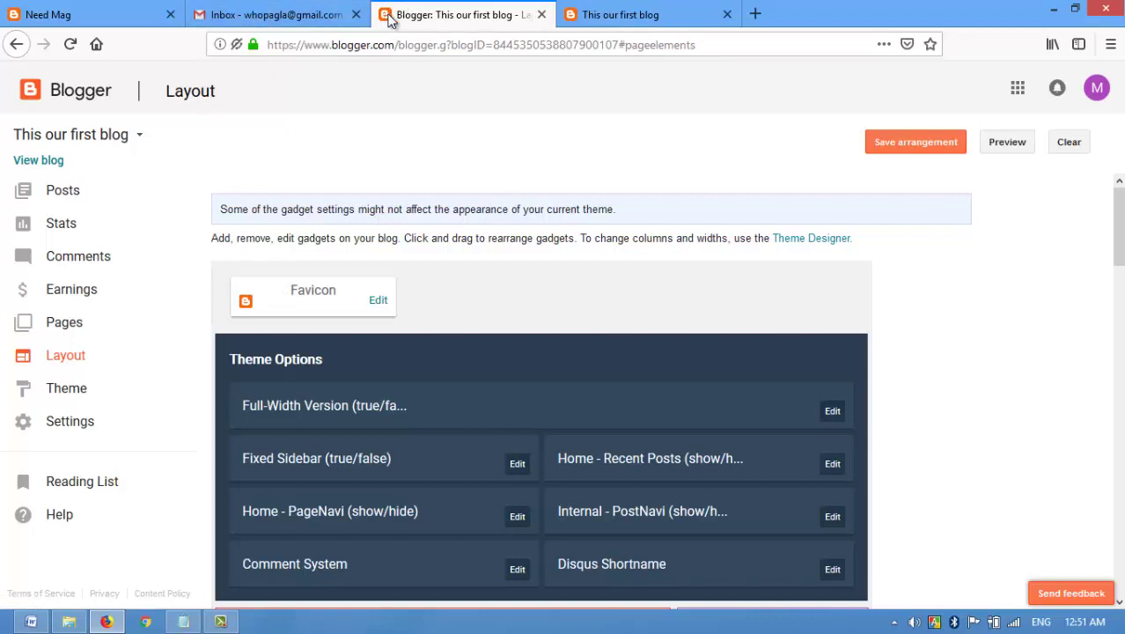
click(376, 303)
click(403, 280)
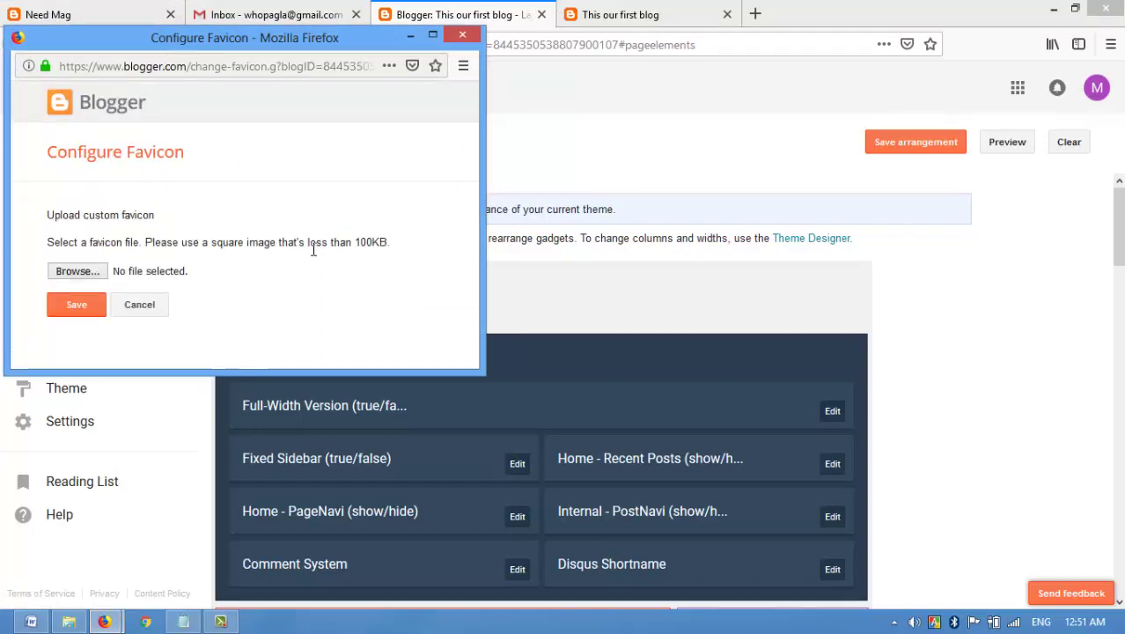
triple_click(371, 241)
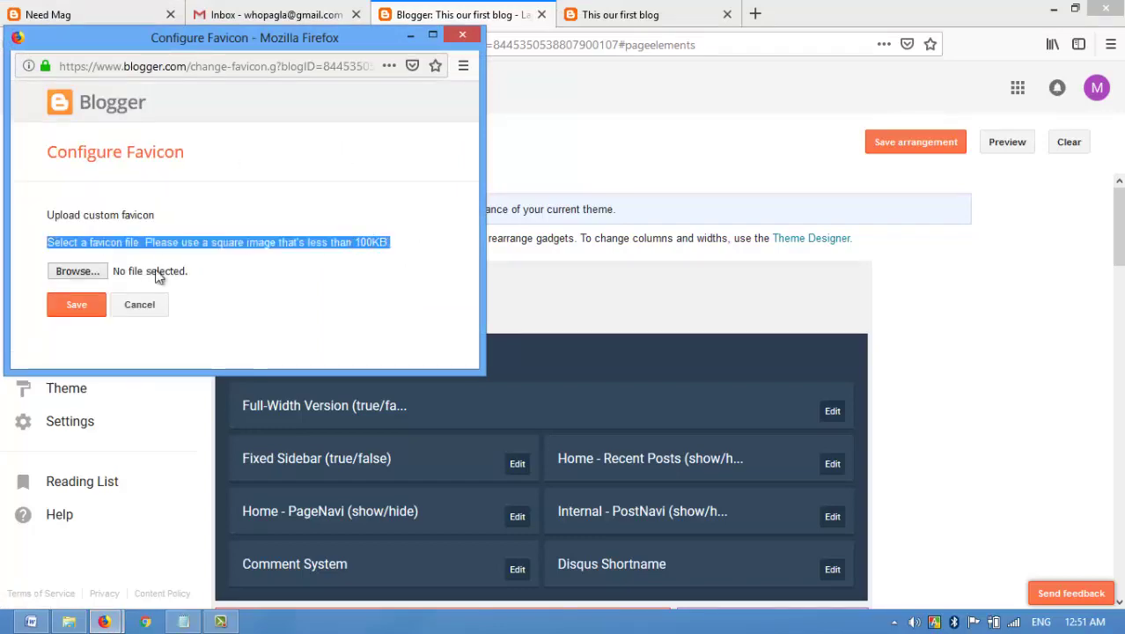
click(103, 269)
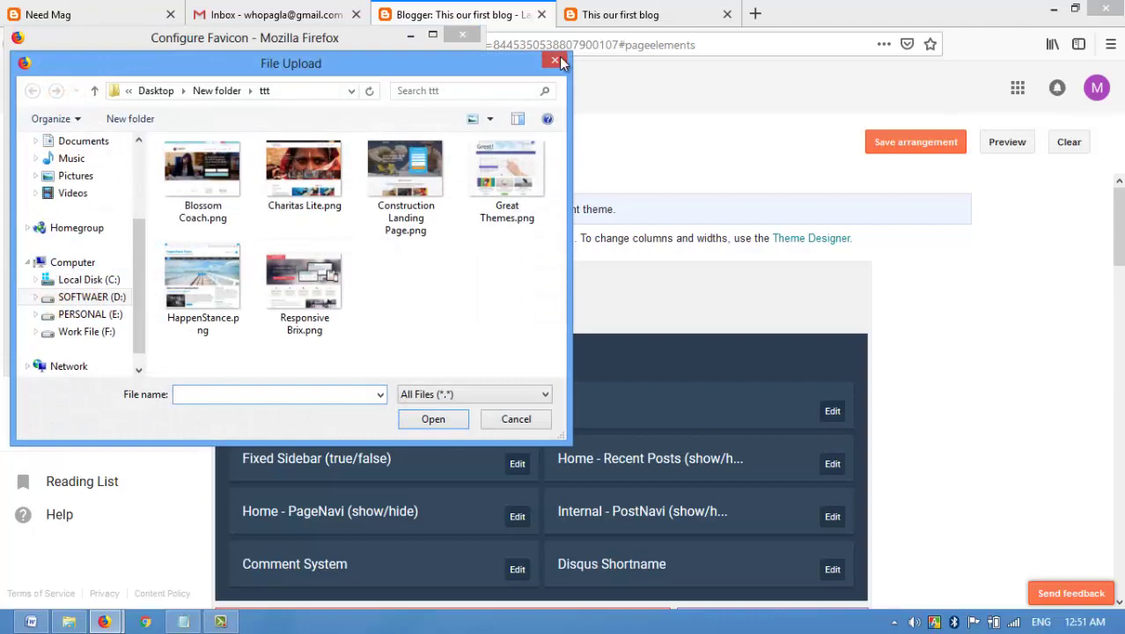
scroll(141, 185, up, 3)
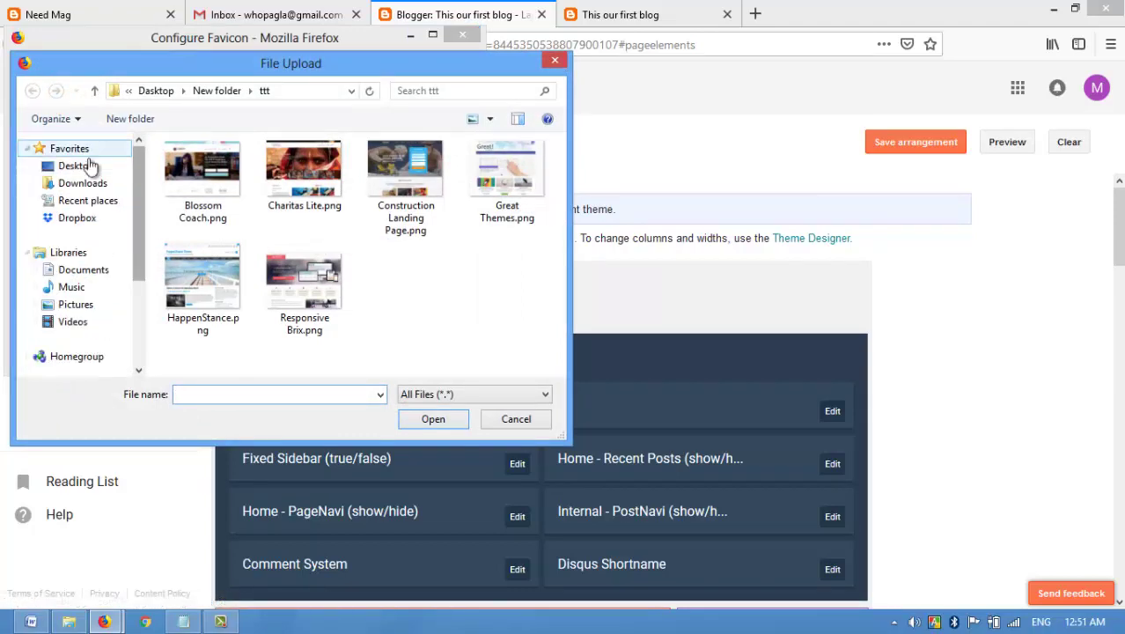
click(77, 166)
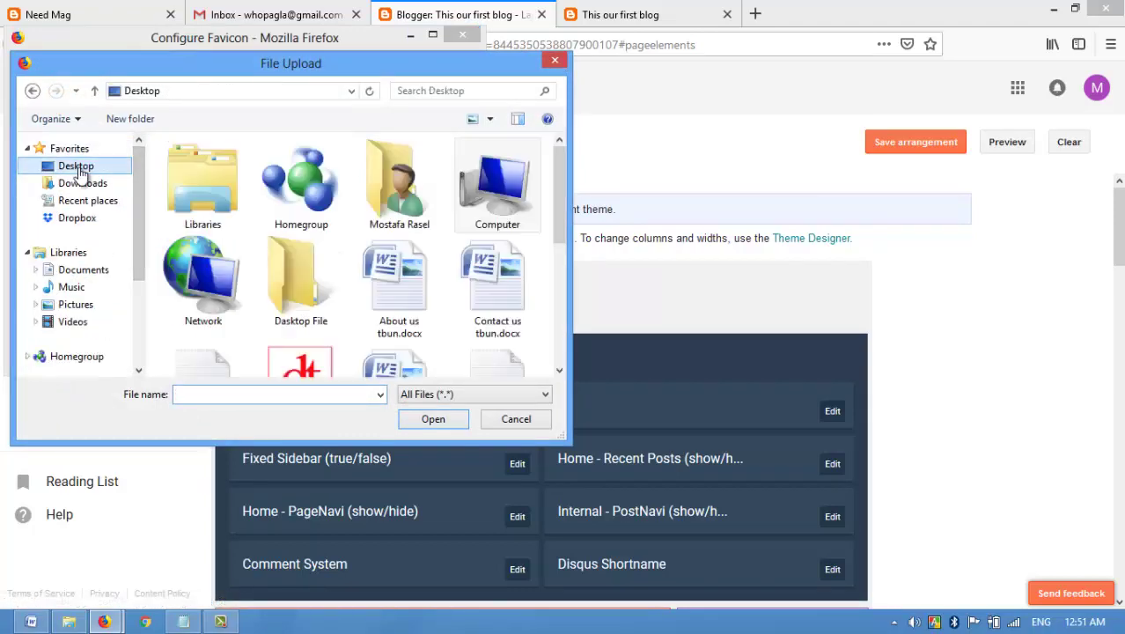
click(544, 61)
click(462, 36)
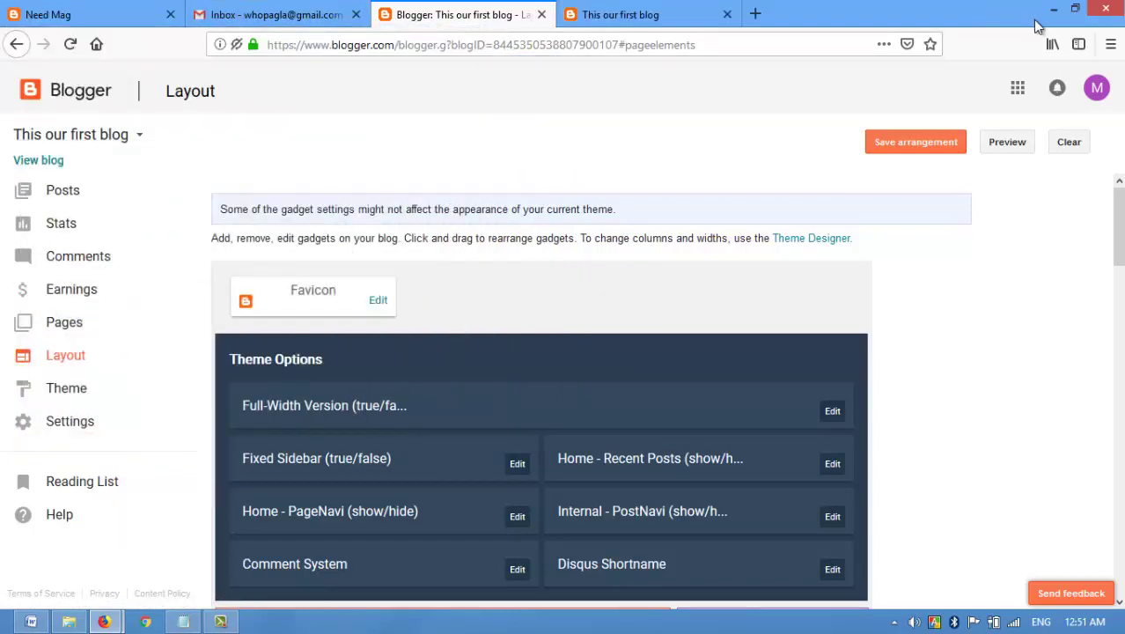
Clear the browser and other large windows off the desktop, move the Notepad notes aside, and duplicate edtech.png on the desktop
click(1053, 13)
click(1053, 10)
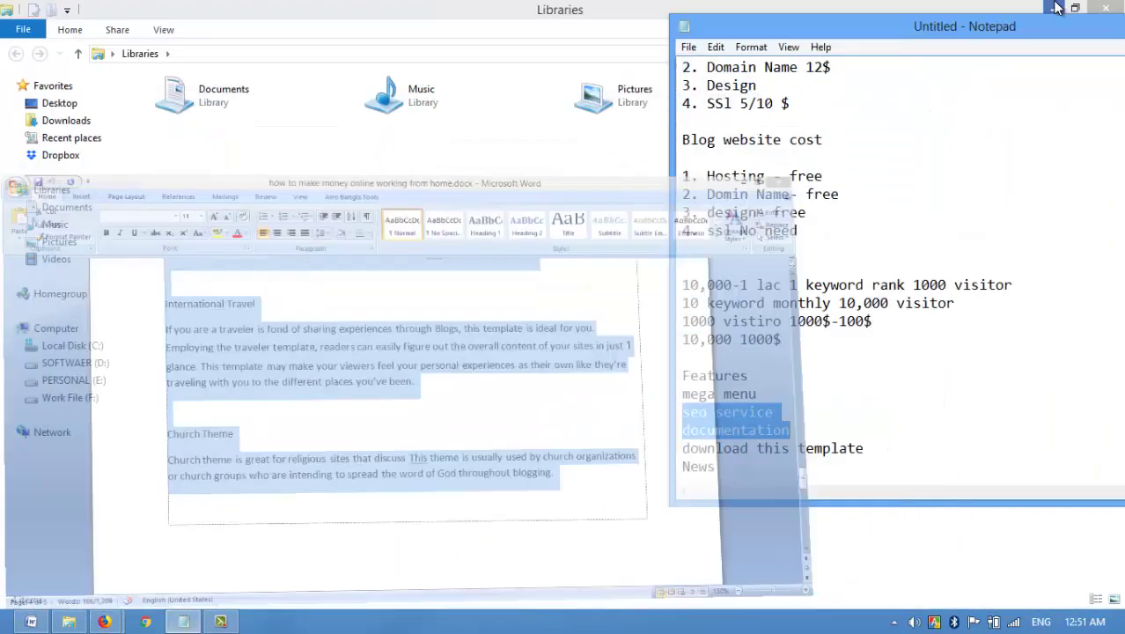
click(1060, 7)
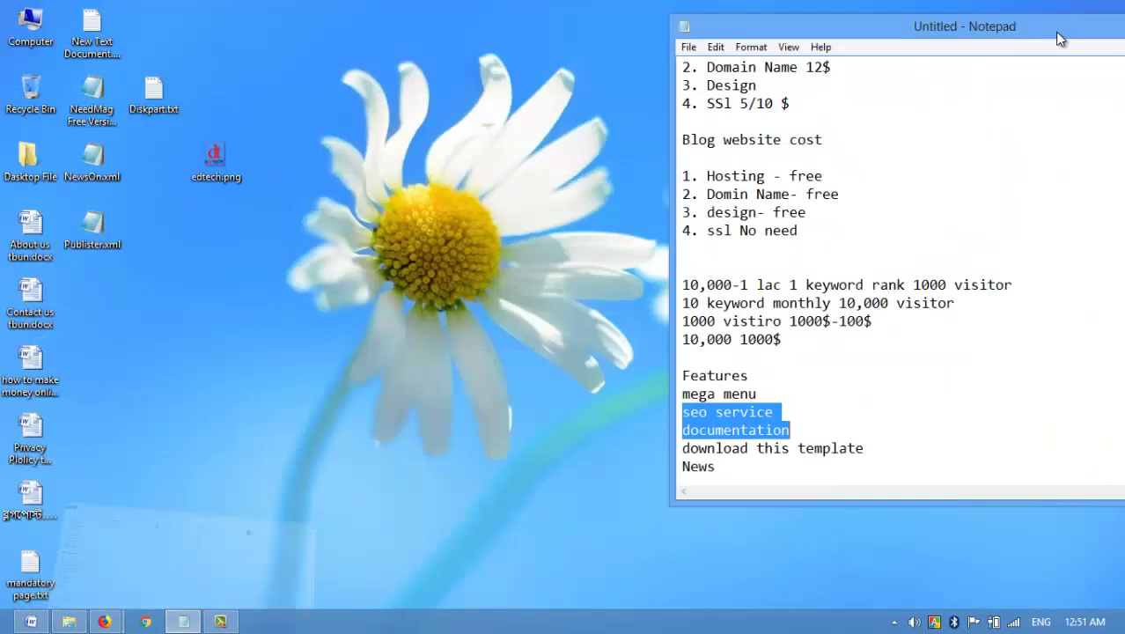
drag(968, 30, 718, 51)
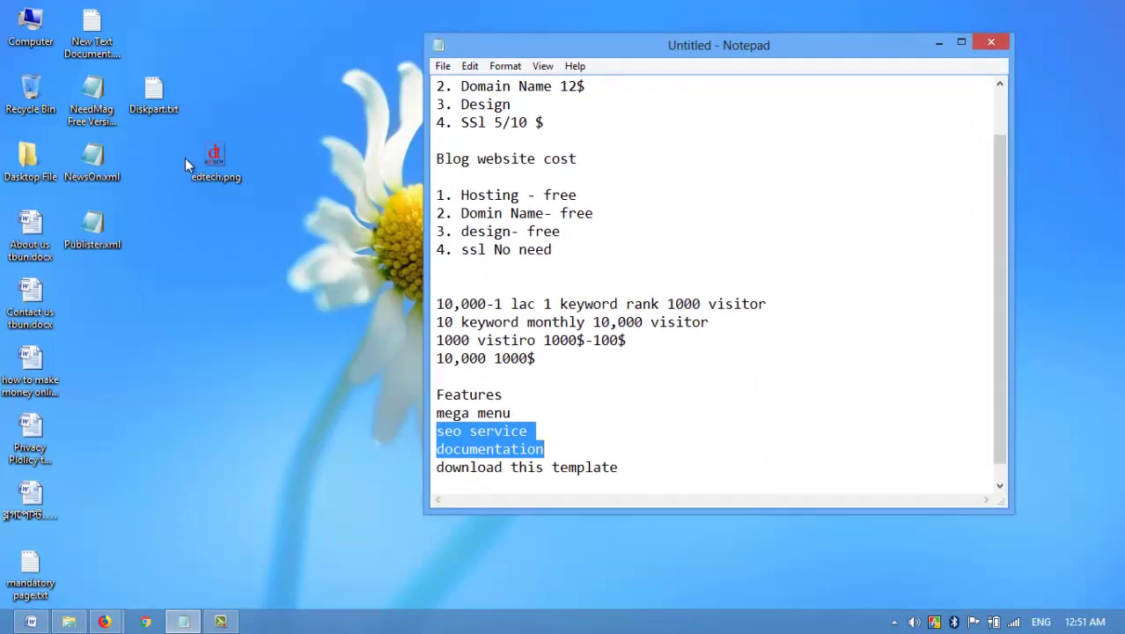
click(216, 154)
drag(223, 161, 270, 240)
Open "edtech - Copy.png" in Paint, resize it to 16 by 16 pixels without maintaining the aspect ratio, and save it
right_click(270, 240)
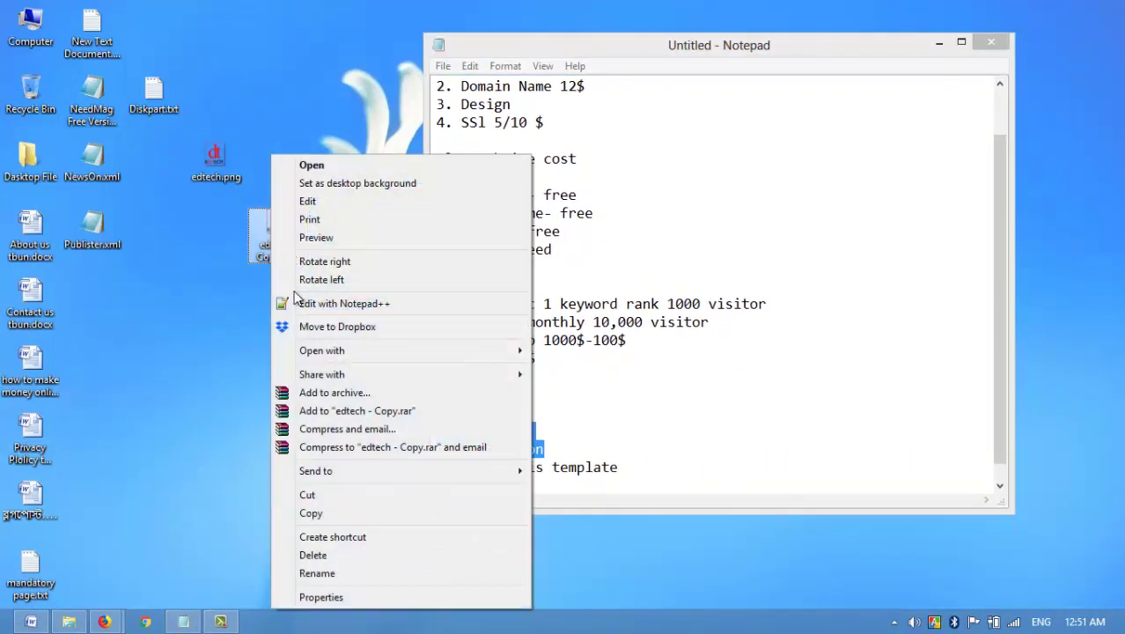
click(317, 201)
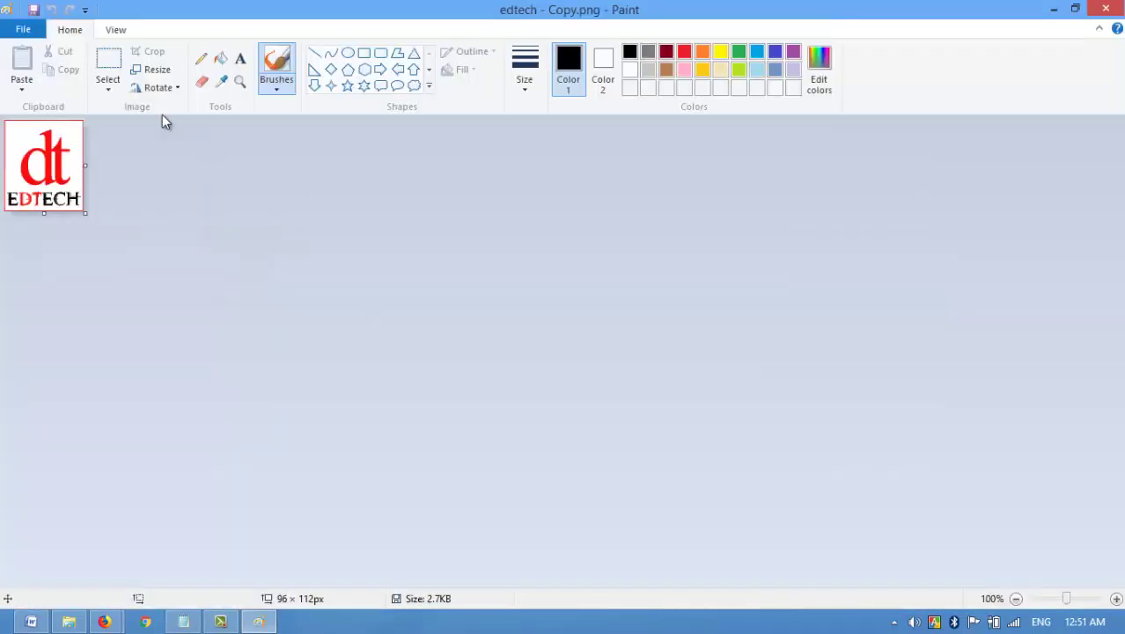
click(151, 70)
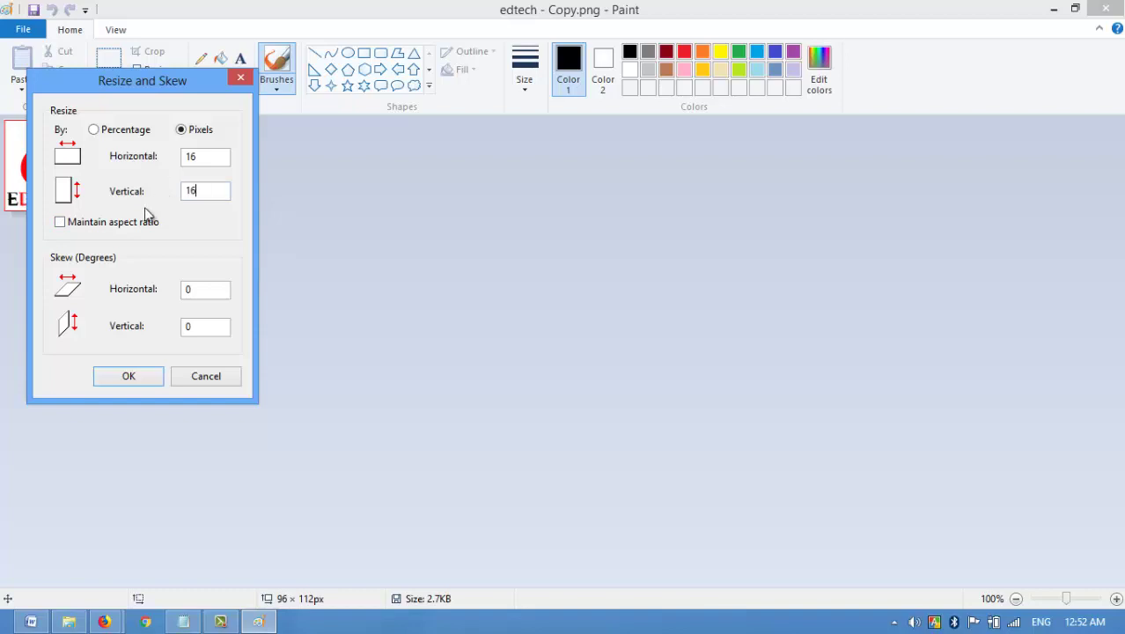
click(129, 377)
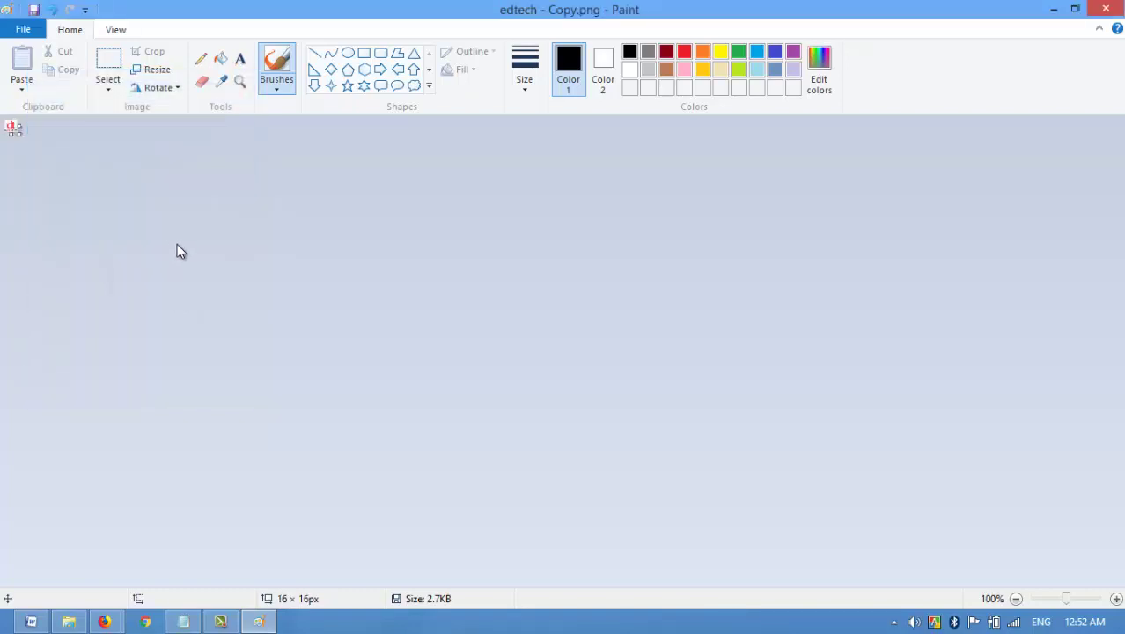
click(1105, 8)
Upload "edtech - Copy.png" from the desktop as the blog's custom favicon and save it
mouse_move(104, 621)
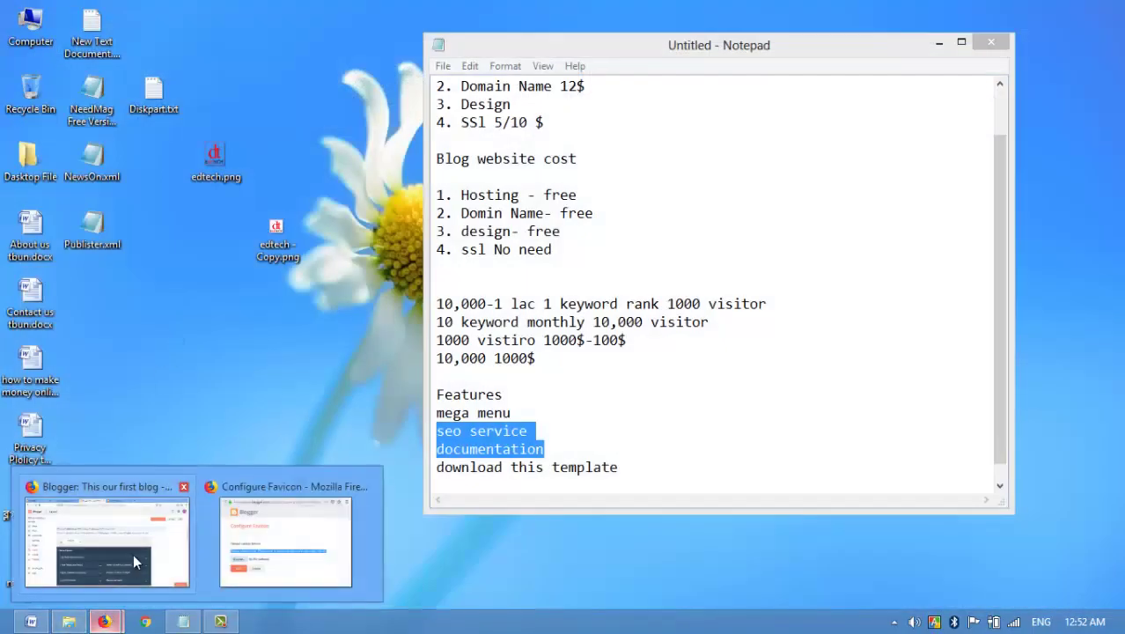
click(283, 520)
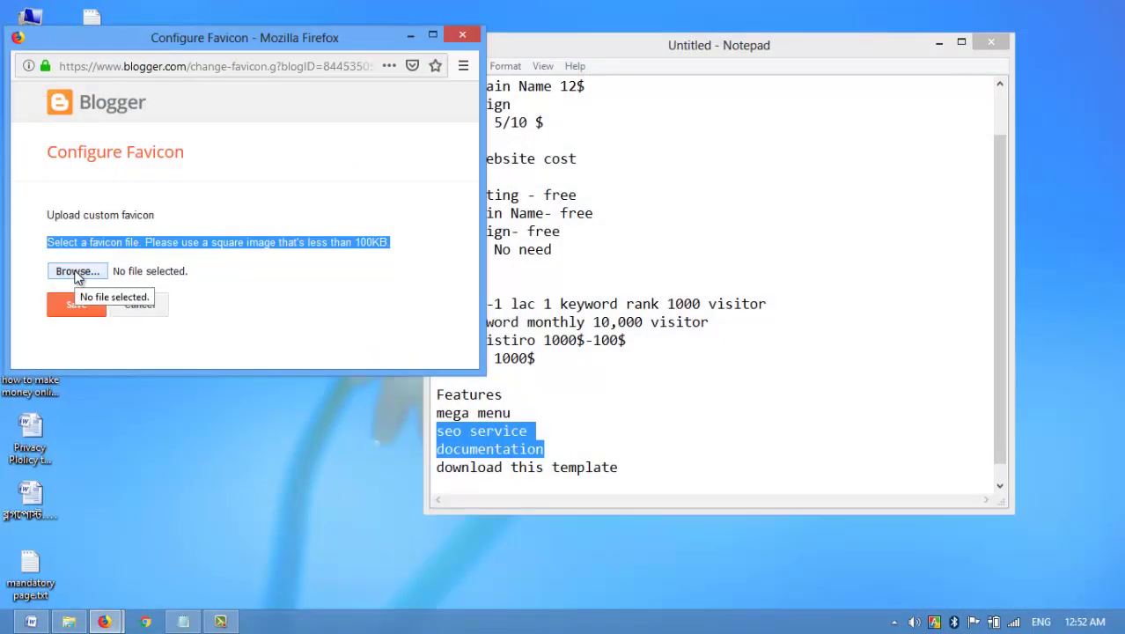
click(77, 272)
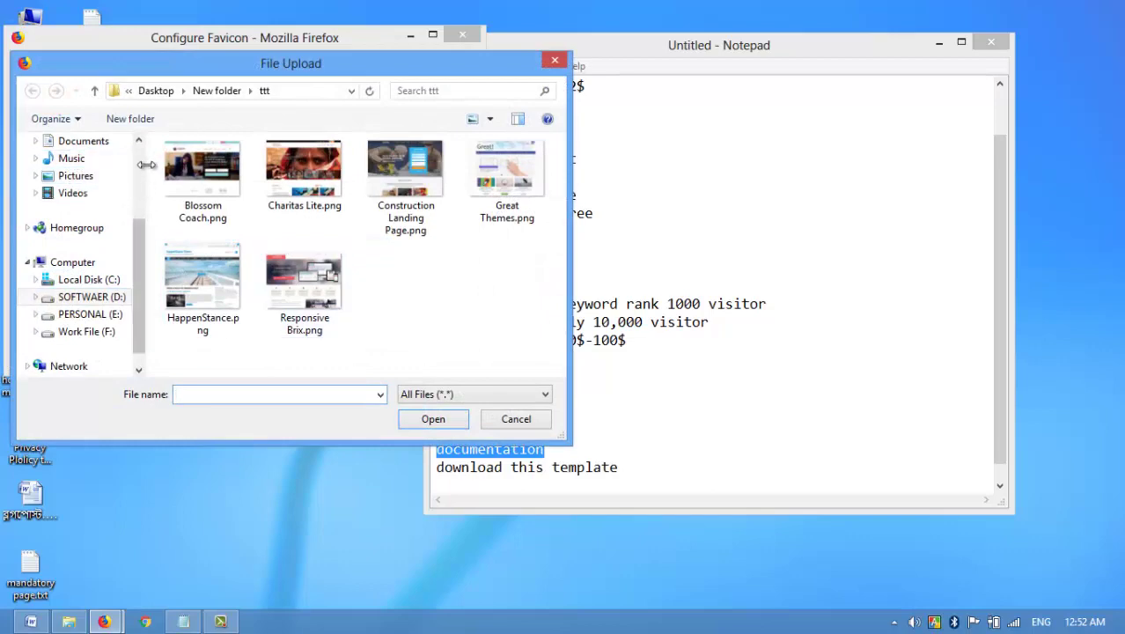
scroll(70, 158, up, 3)
click(72, 166)
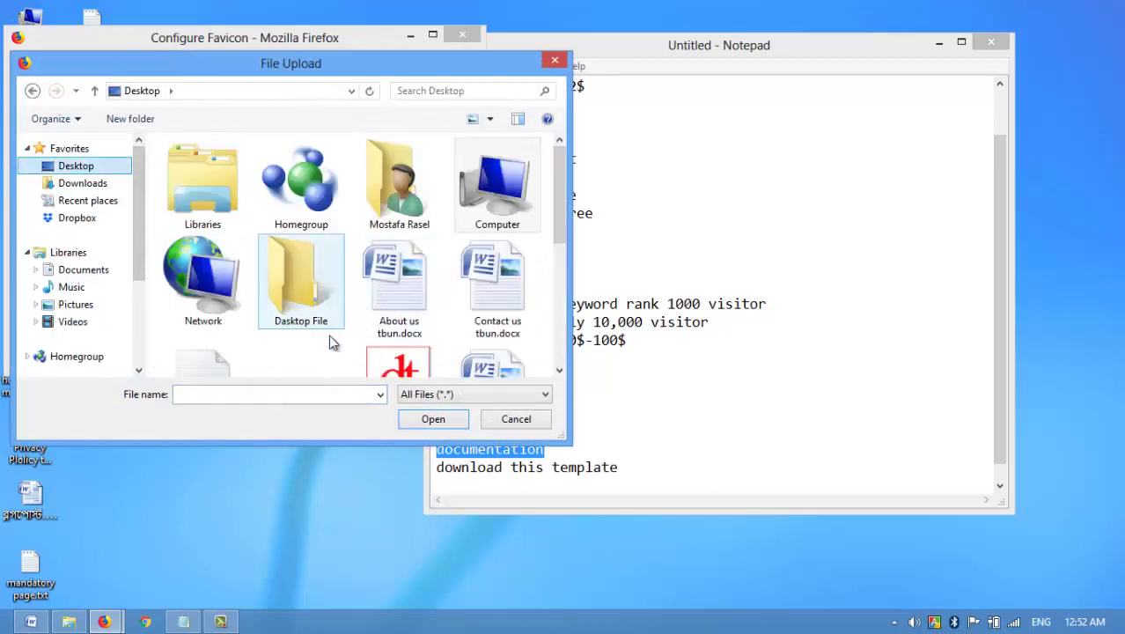
scroll(333, 339, down, 1)
double_click(300, 308)
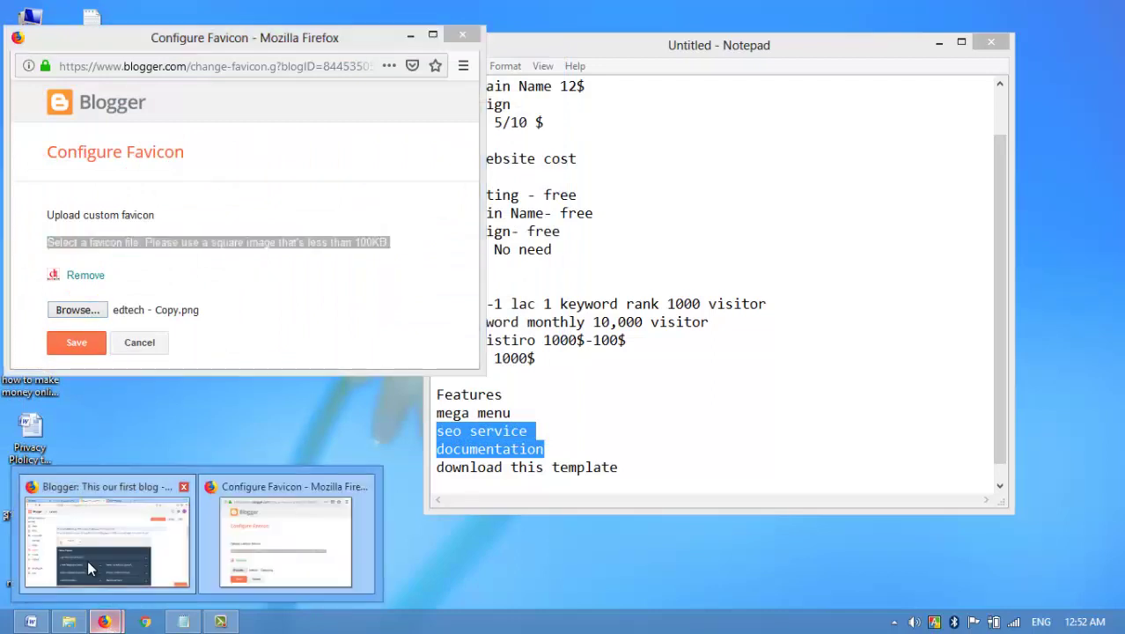
click(180, 488)
mouse_move(136, 609)
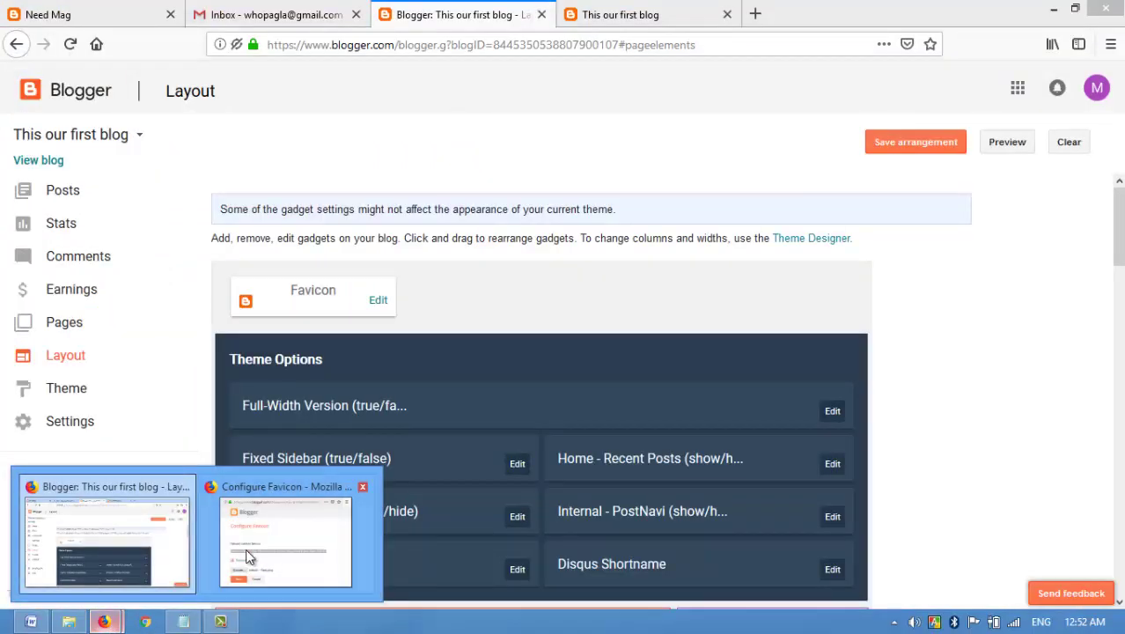
click(247, 544)
click(64, 341)
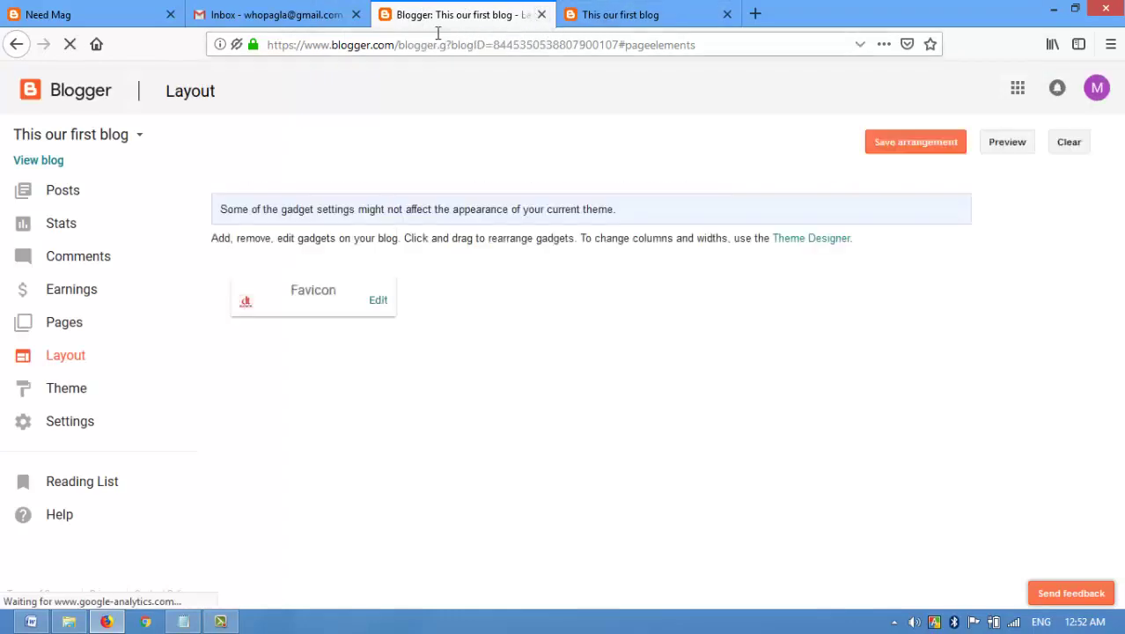
Close the old tab of the live blog and reopen the blog from the layout page to check the favicon
click(643, 12)
click(726, 14)
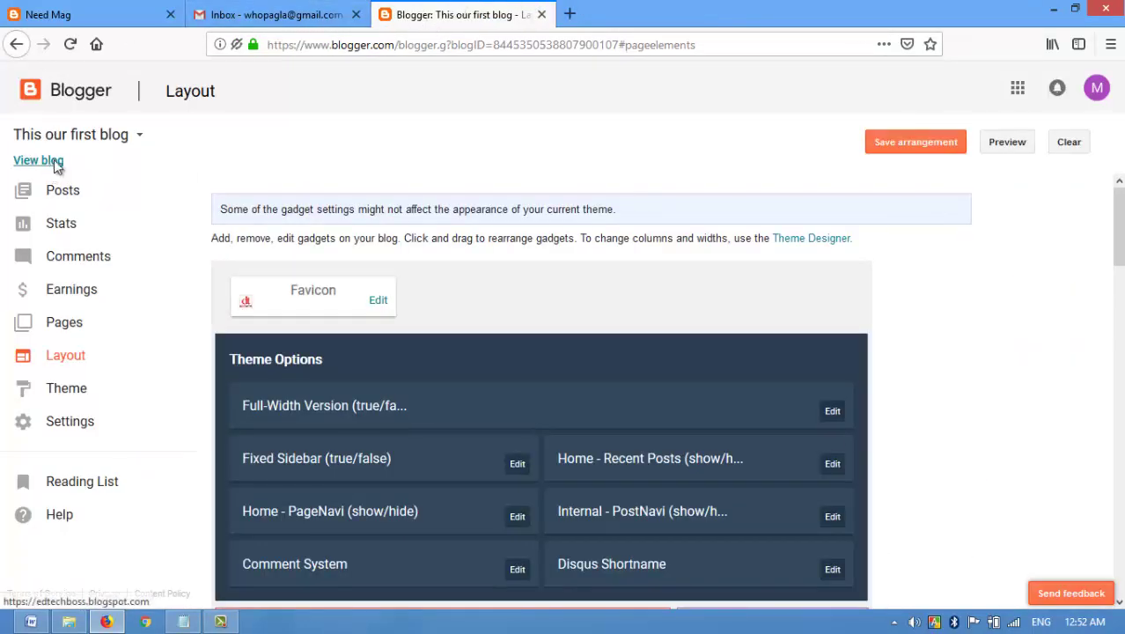
click(22, 161)
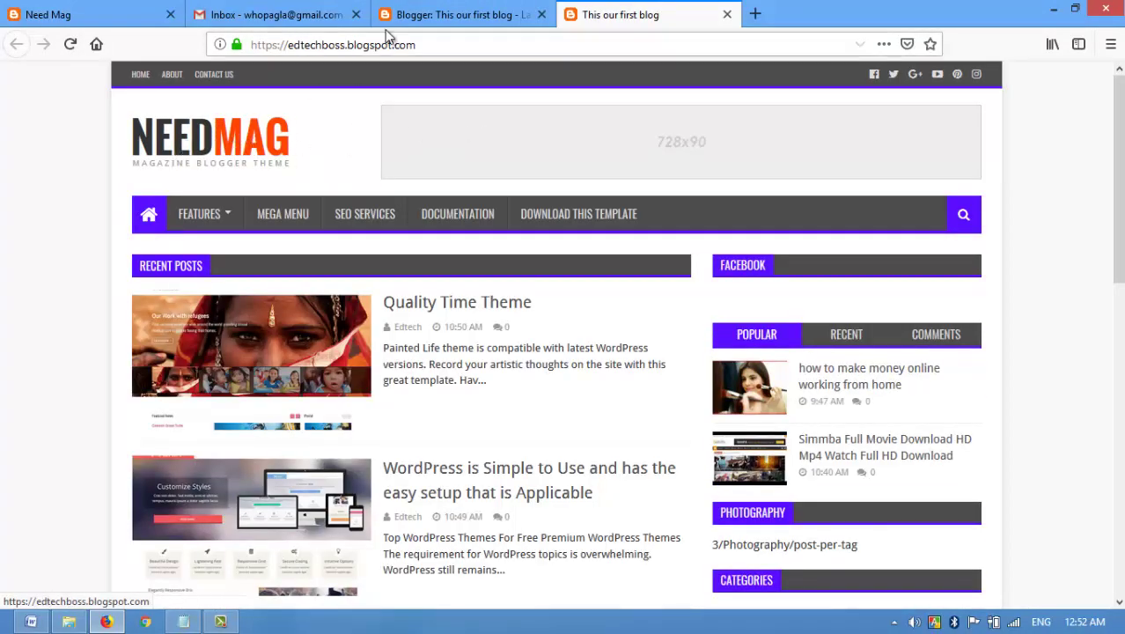
Review the layout's theme options, top navigation and social sections and compare them with the live blog's header
click(414, 15)
scroll(198, 217, down, 2)
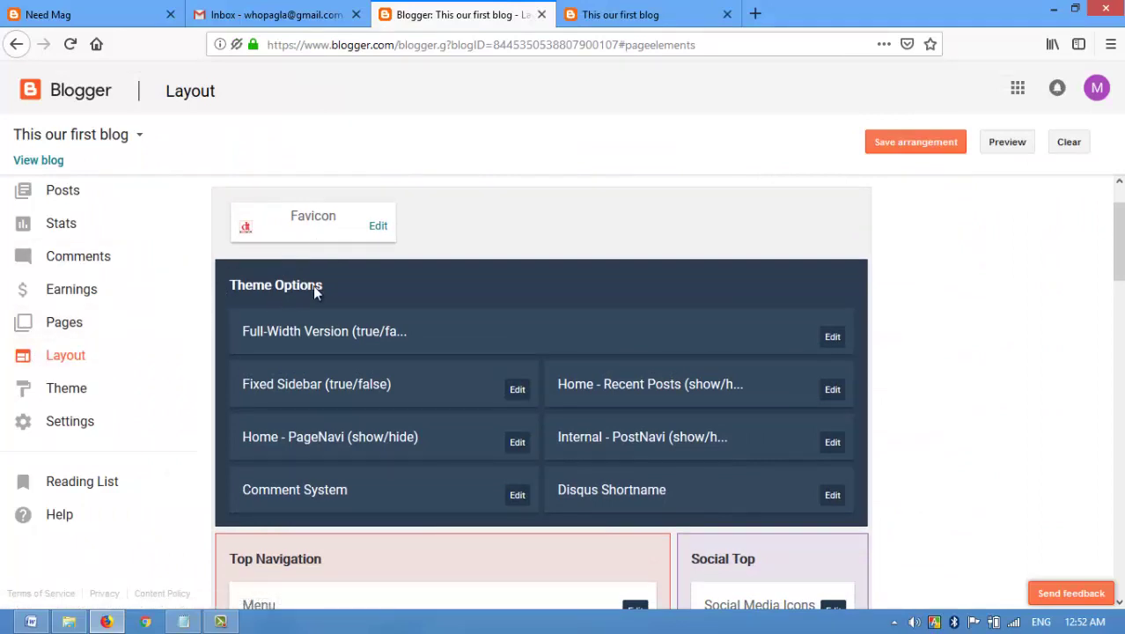
scroll(414, 334, down, 3)
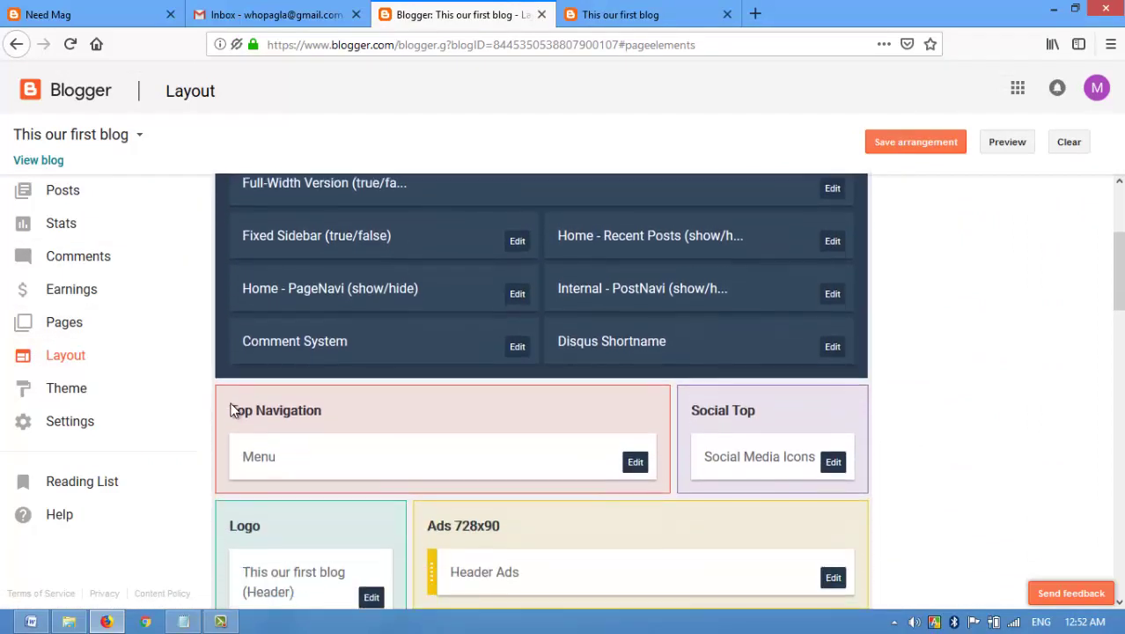
scroll(410, 418, down, 2)
click(620, 14)
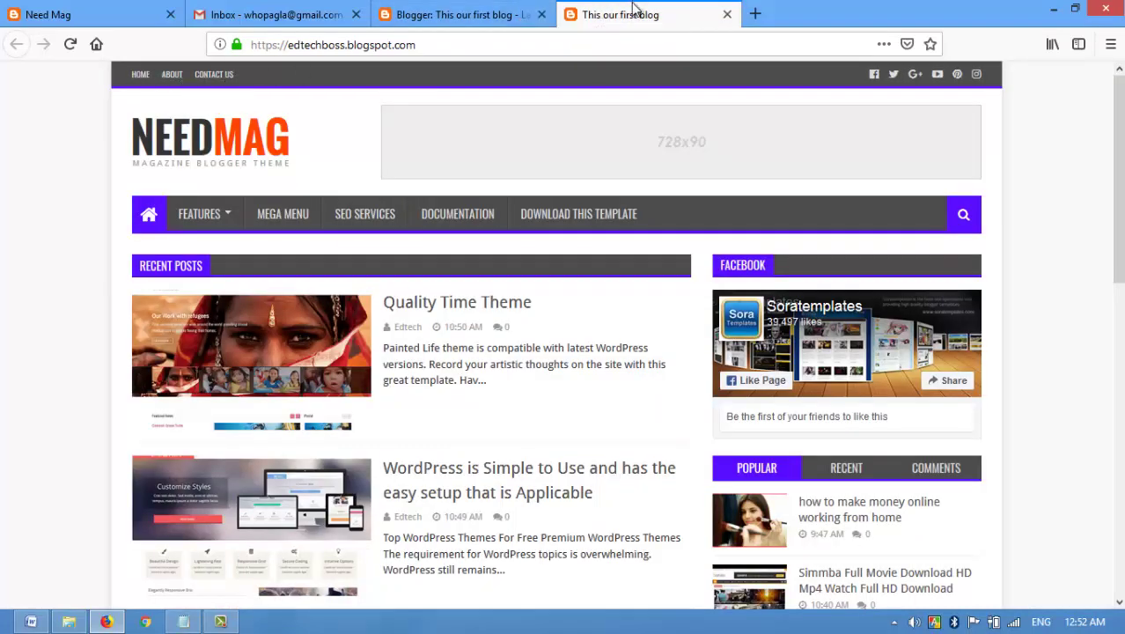
click(513, 7)
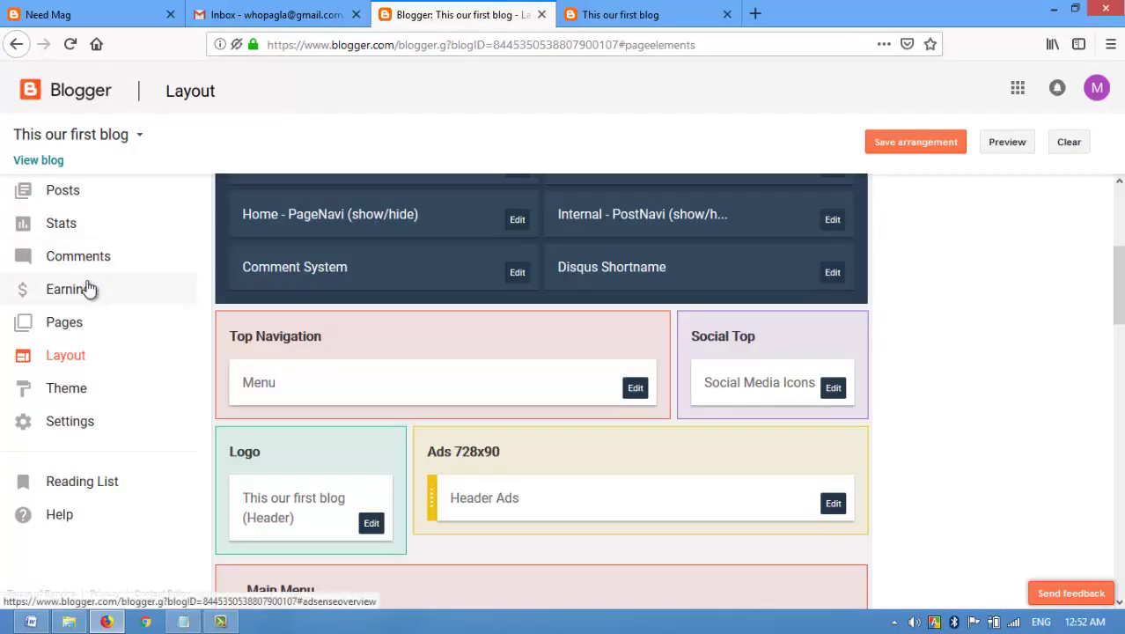
Start a new blog page, copy the text of "About us tbun.docx" including its heading, and return to the page editor
click(63, 324)
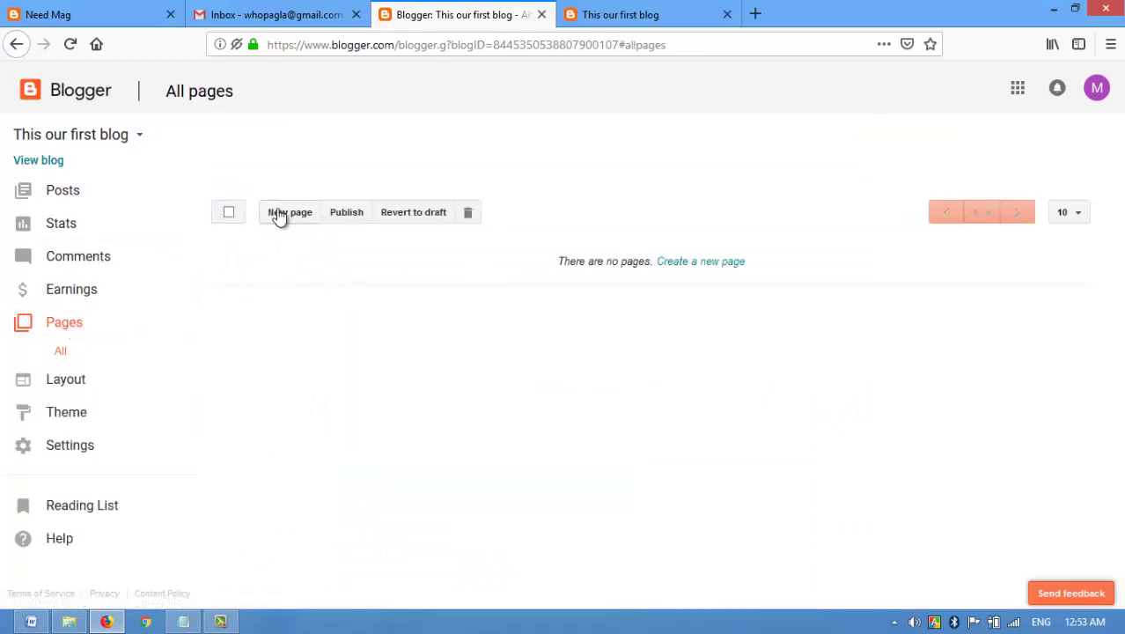
click(279, 214)
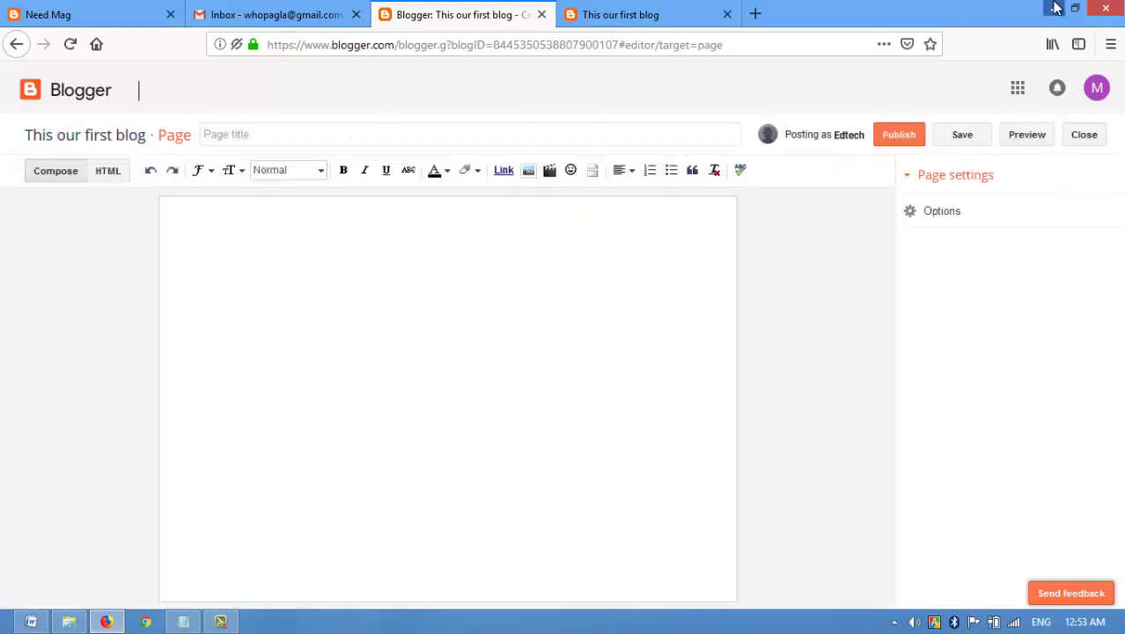
click(1053, 9)
double_click(30, 230)
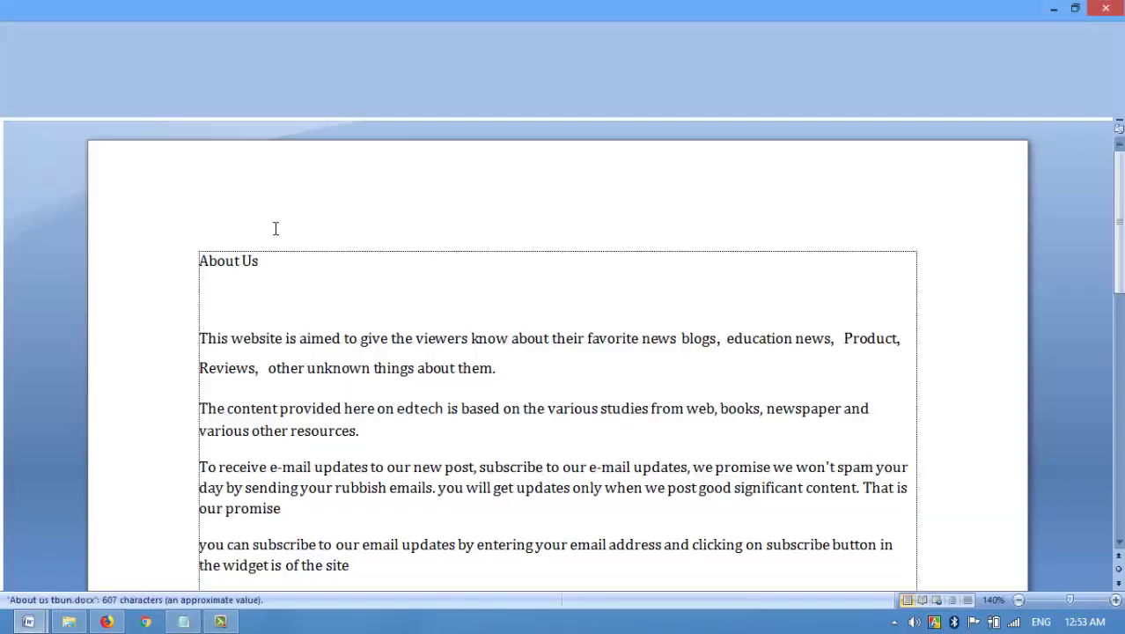
drag(201, 262, 799, 442)
key(ctrl+c)
click(106, 621)
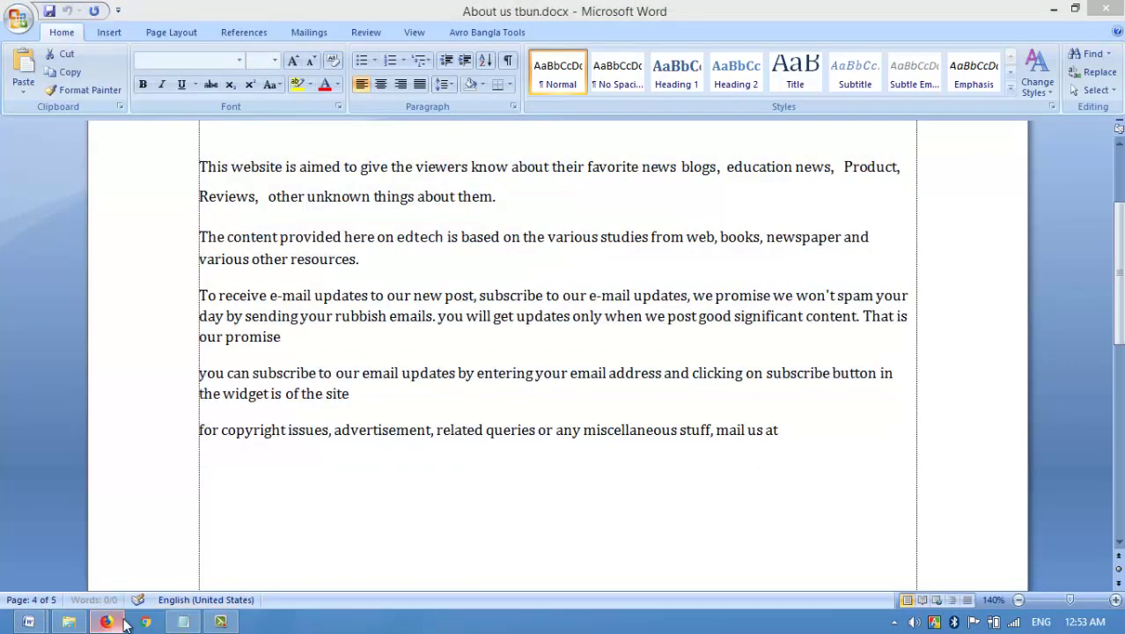
key(ctrl+v)
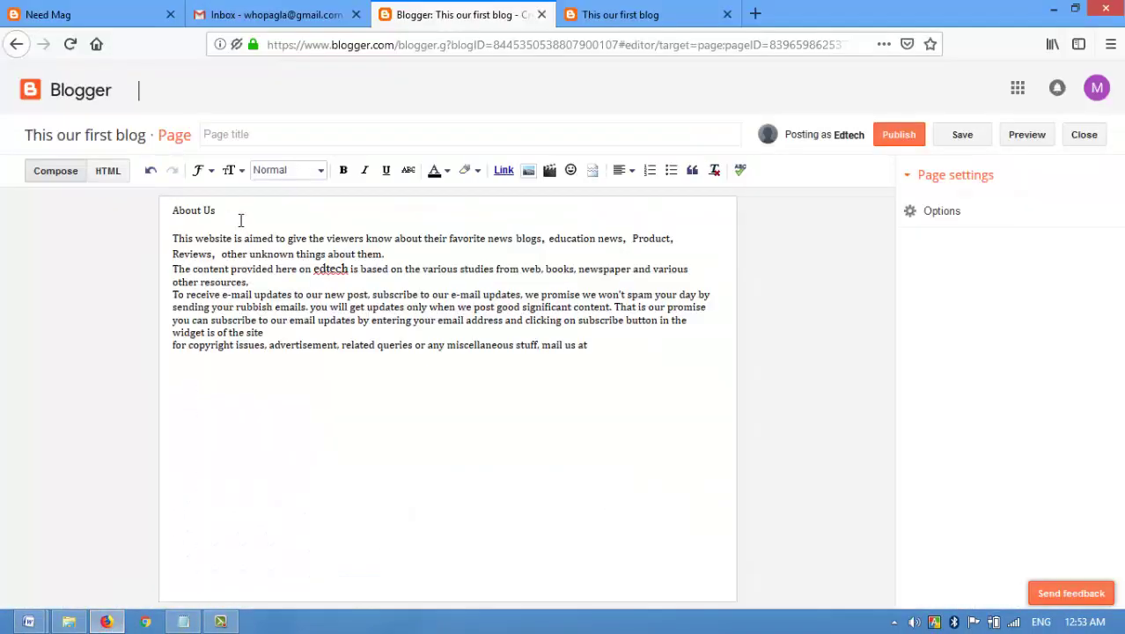
drag(242, 222, 128, 200)
key(ctrl+z)
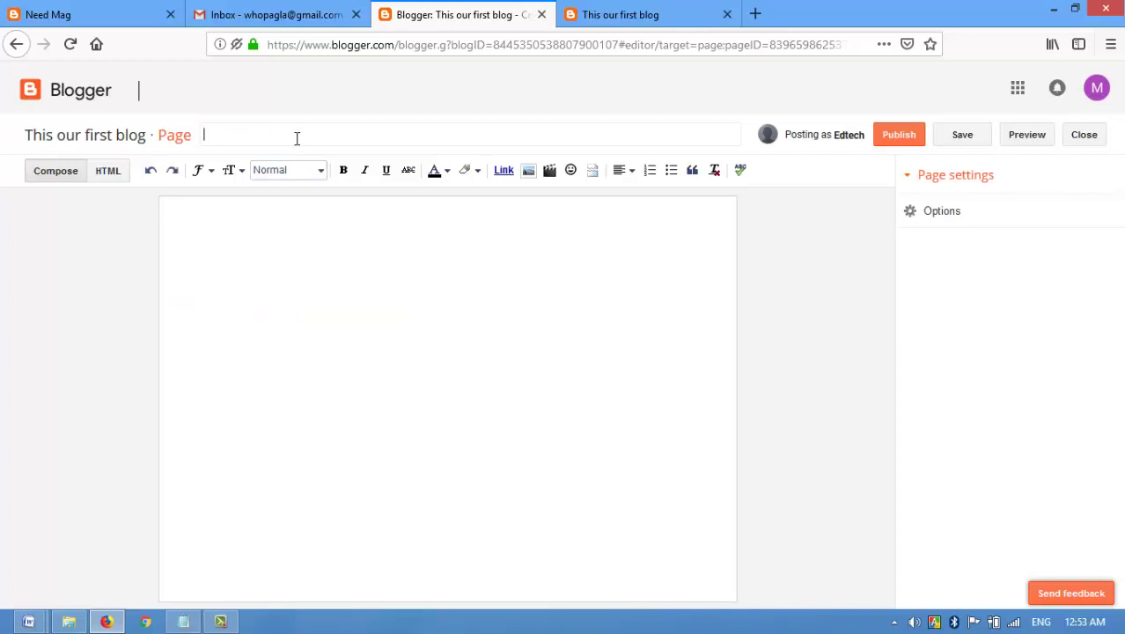
Paste the copied About Us text into the page body and move its "About Us" heading into the page title
click(205, 277)
key(ctrl+v)
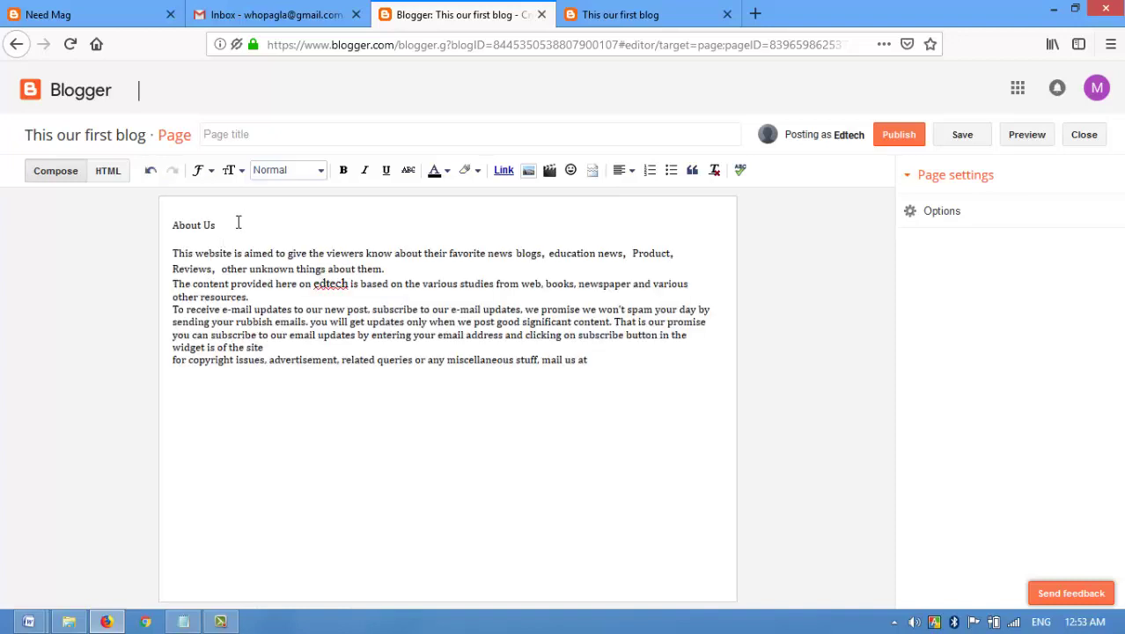
drag(237, 222, 168, 224)
key(ctrl+x)
click(298, 130)
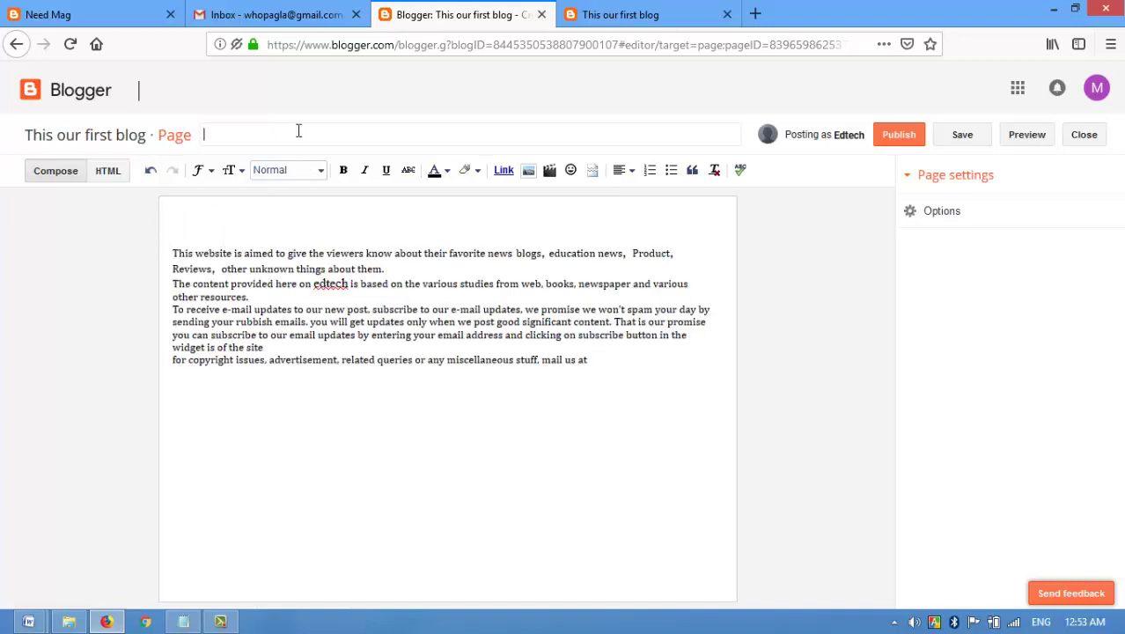
Delete the blank lines above the About Us text and publish the page
click(214, 217)
key(Delete)
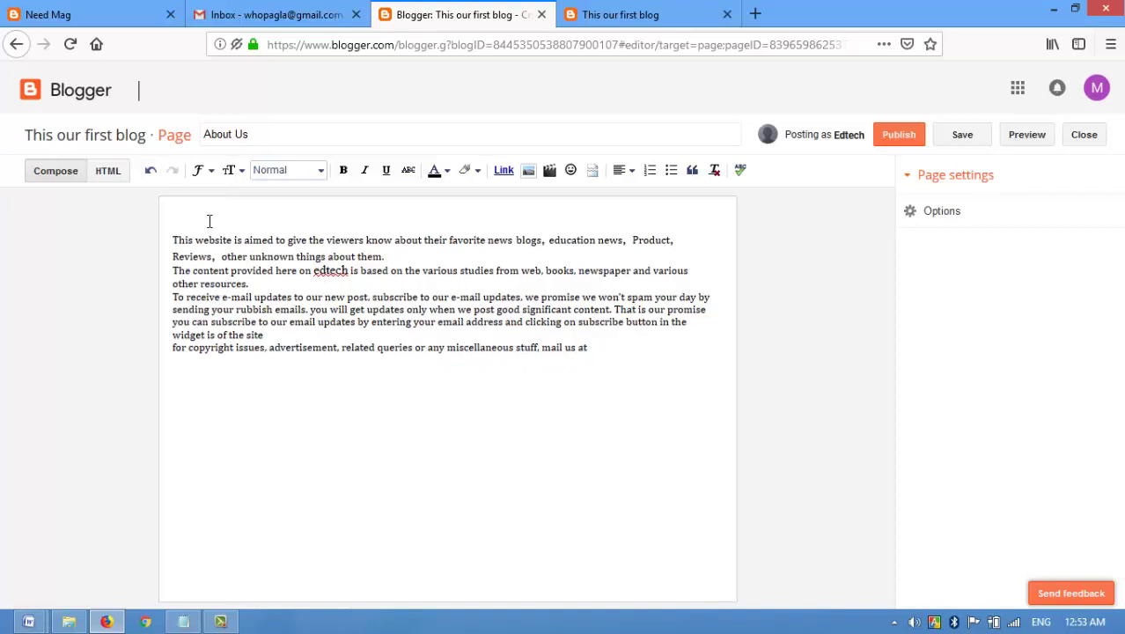
key(Delete)
key(Delete)
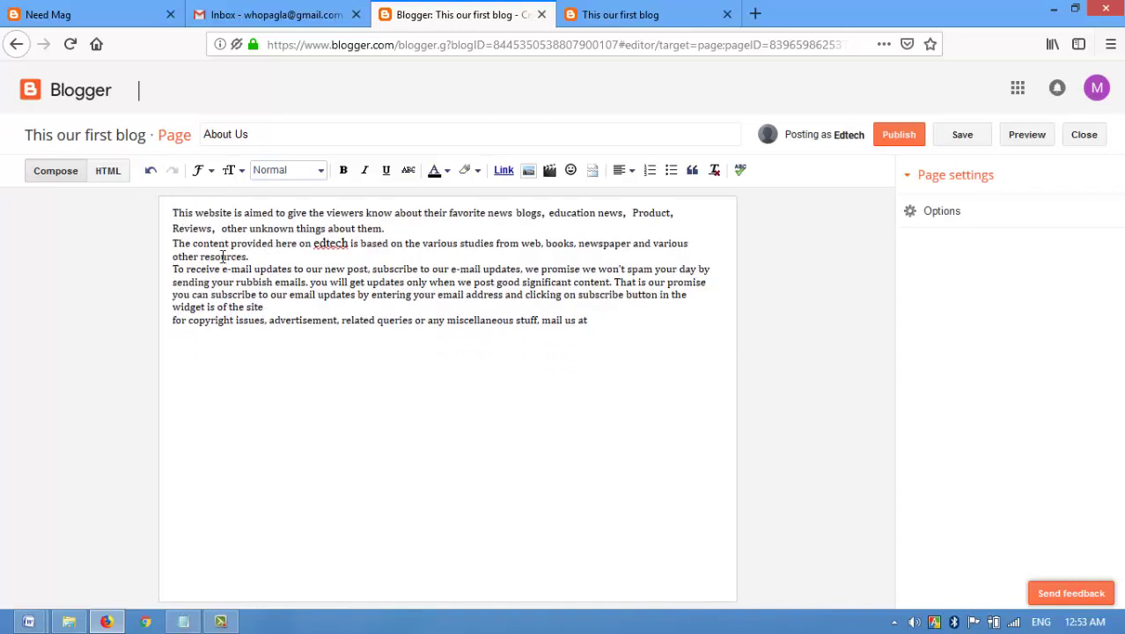
click(903, 137)
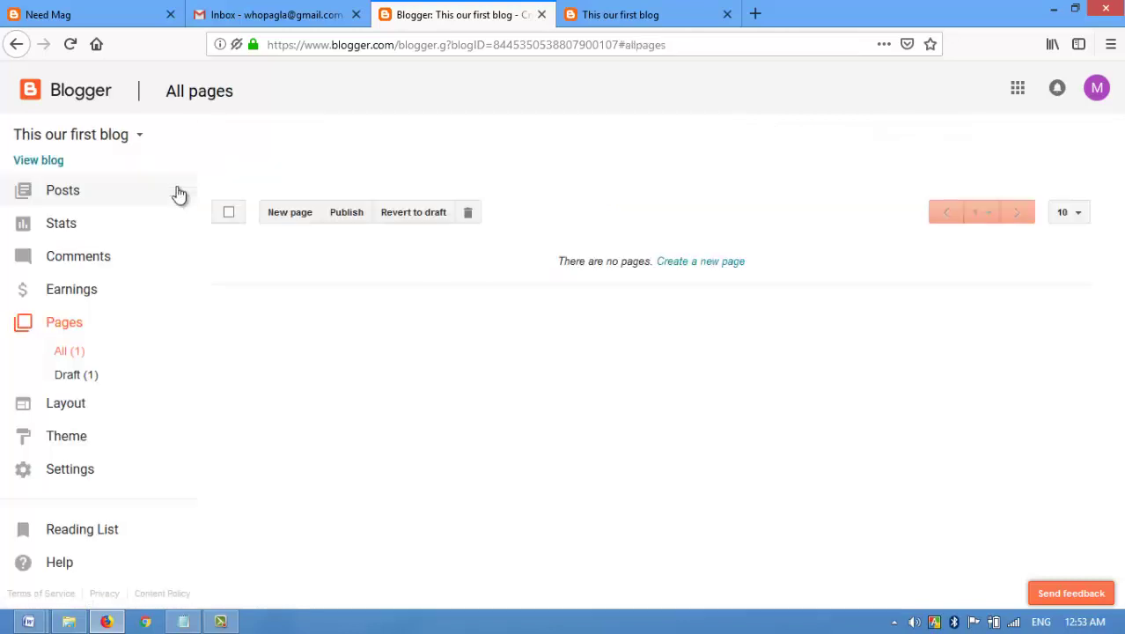
Start another new blog page and close the two open Word documents
click(290, 212)
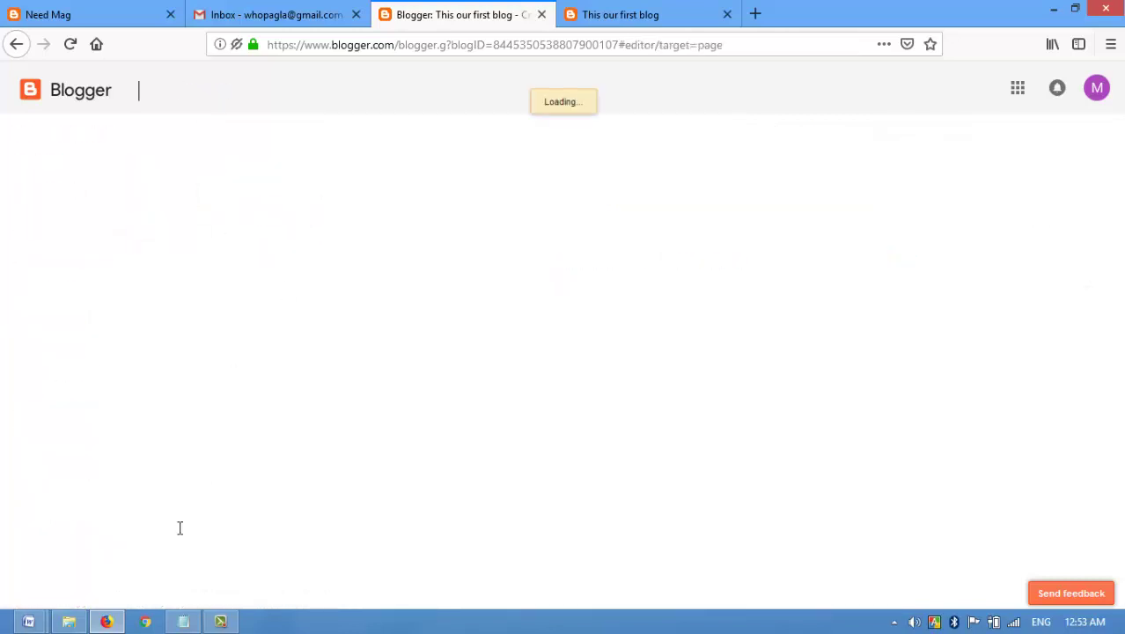
mouse_move(183, 621)
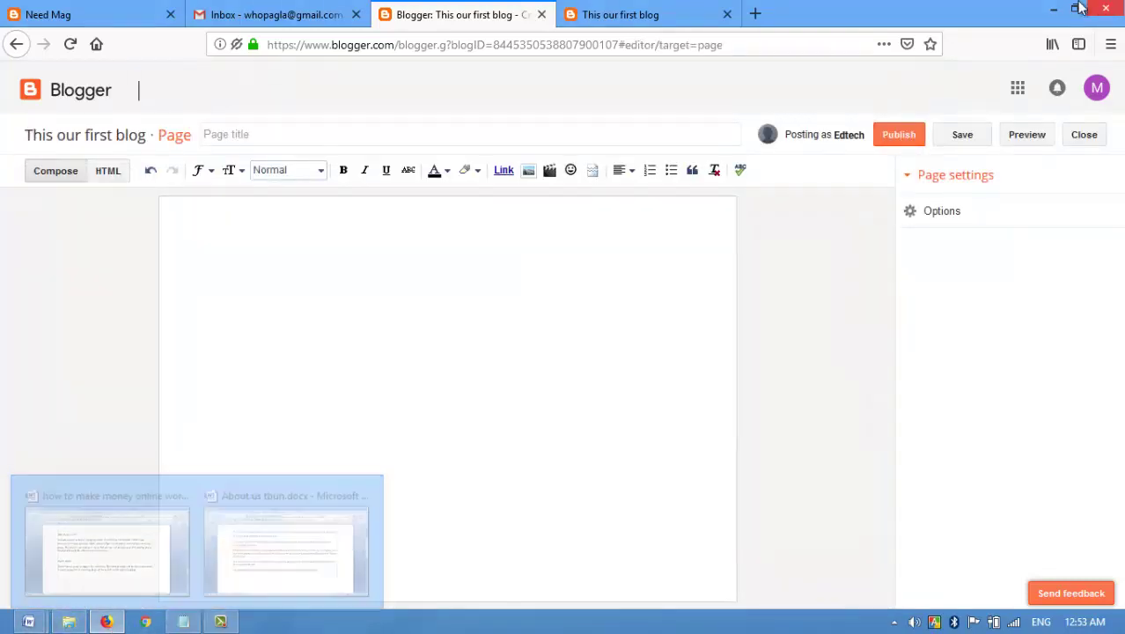
click(286, 541)
click(1102, 7)
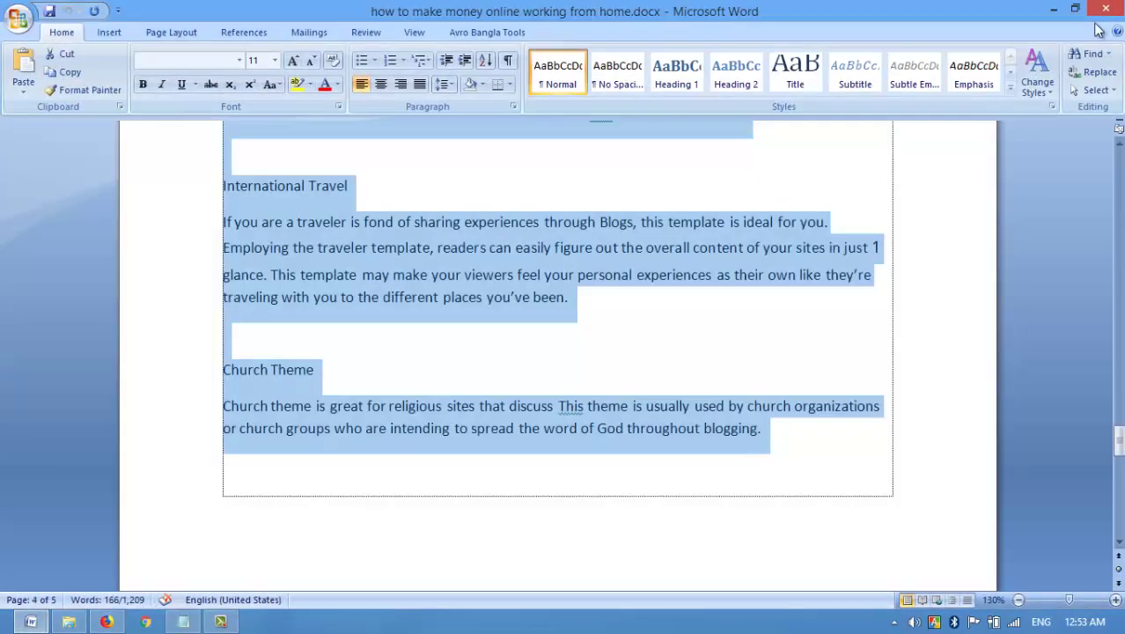
click(1101, 7)
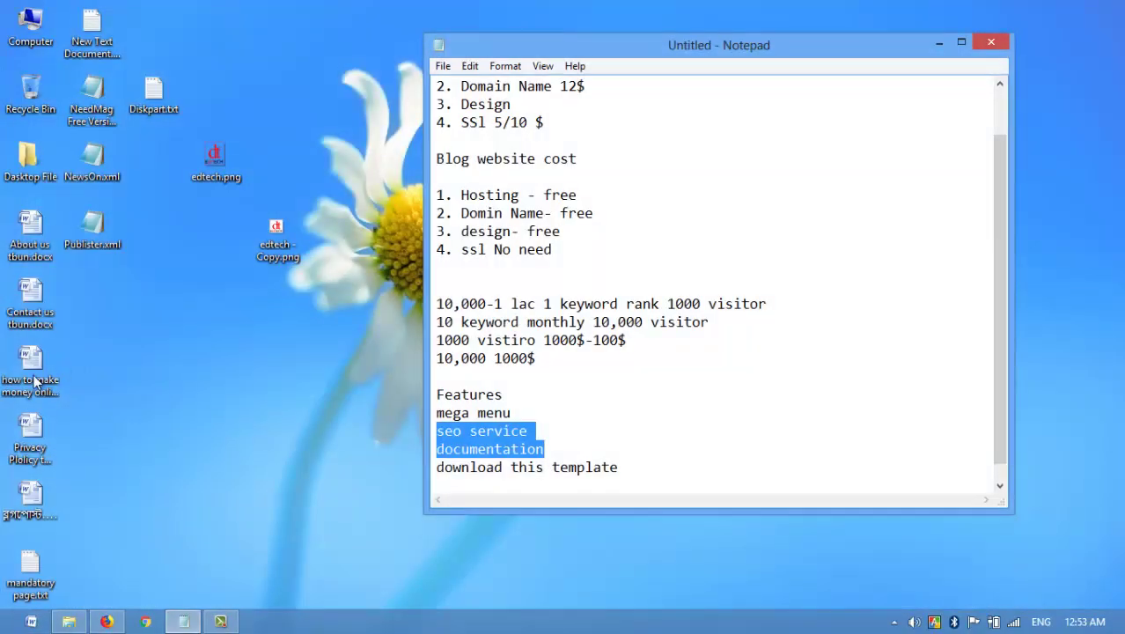
Copy the whole text of "Contact us tbun.docx" and paste it into the body of the new blog page
double_click(47, 320)
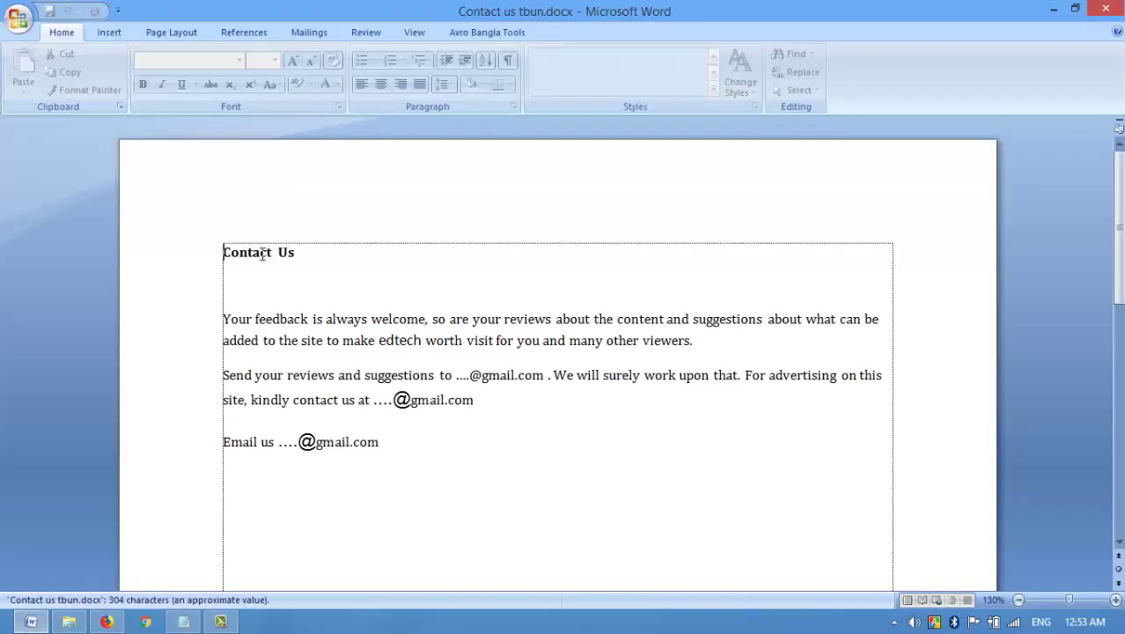
drag(225, 252, 383, 455)
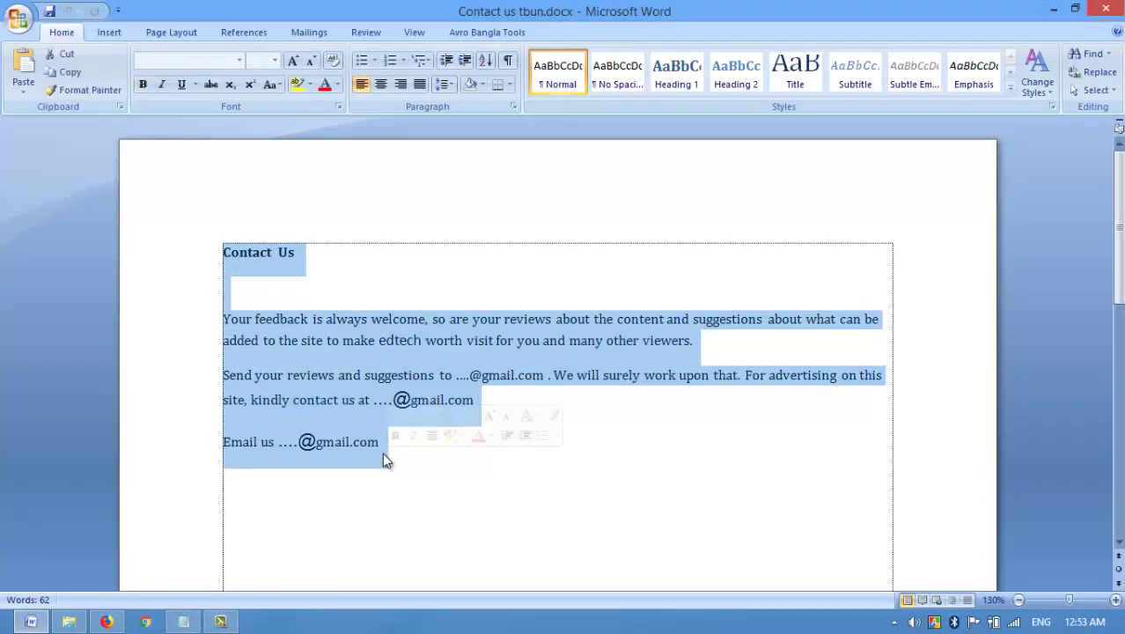
click(107, 622)
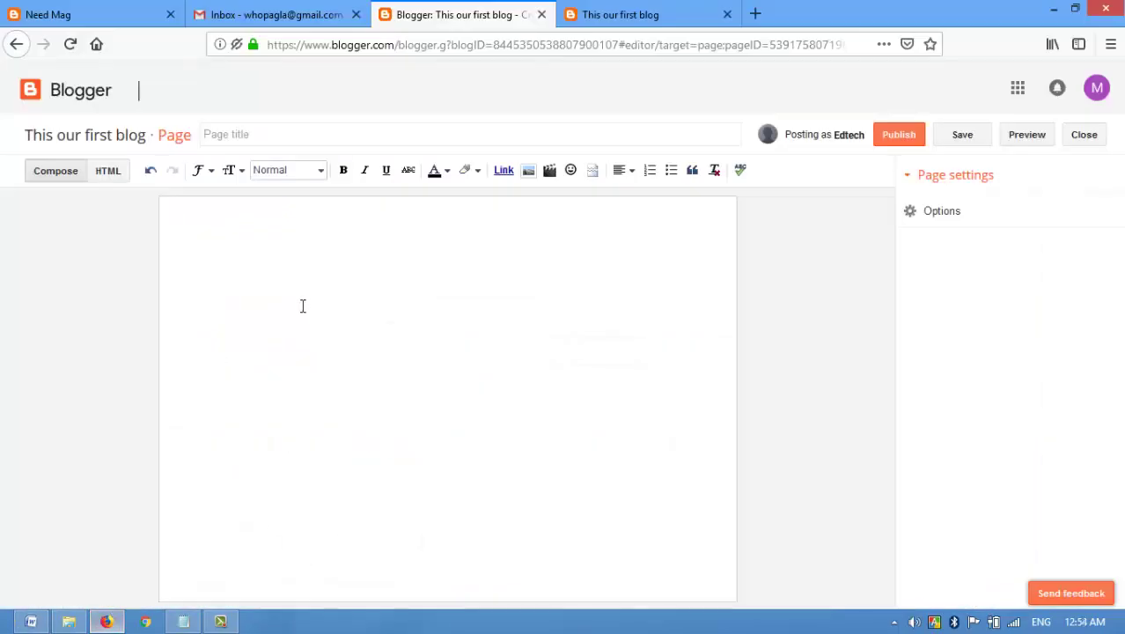
key(ctrl+v)
Move the "Contact Us" heading from the page body into the page title and publish the page
drag(259, 210, 155, 200)
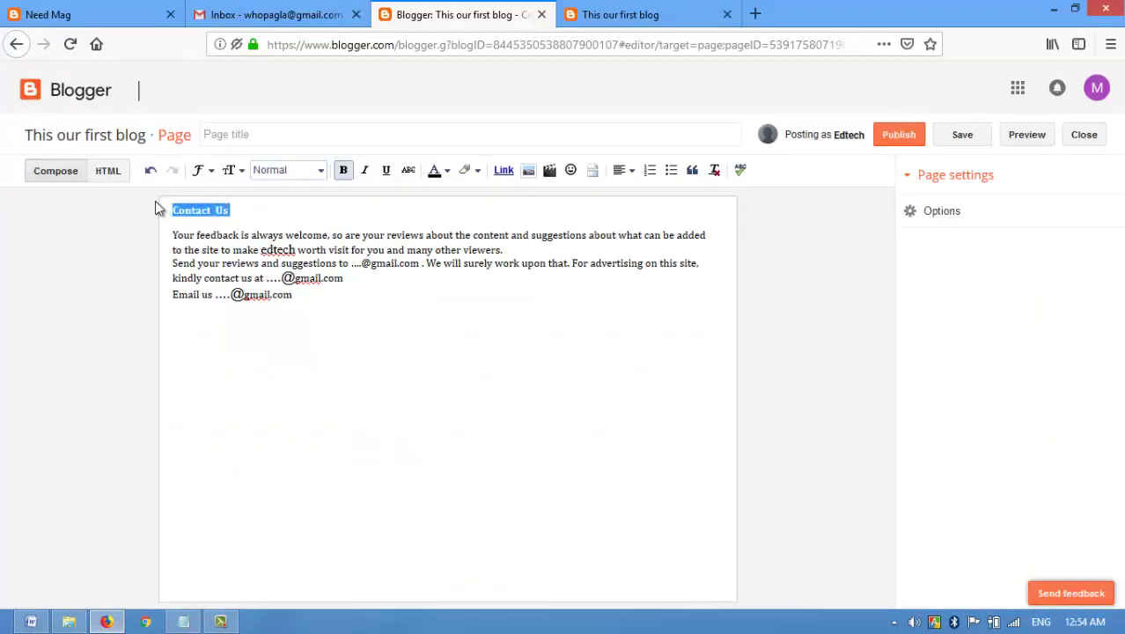
key(ctrl+x)
click(270, 135)
key(ctrl+v)
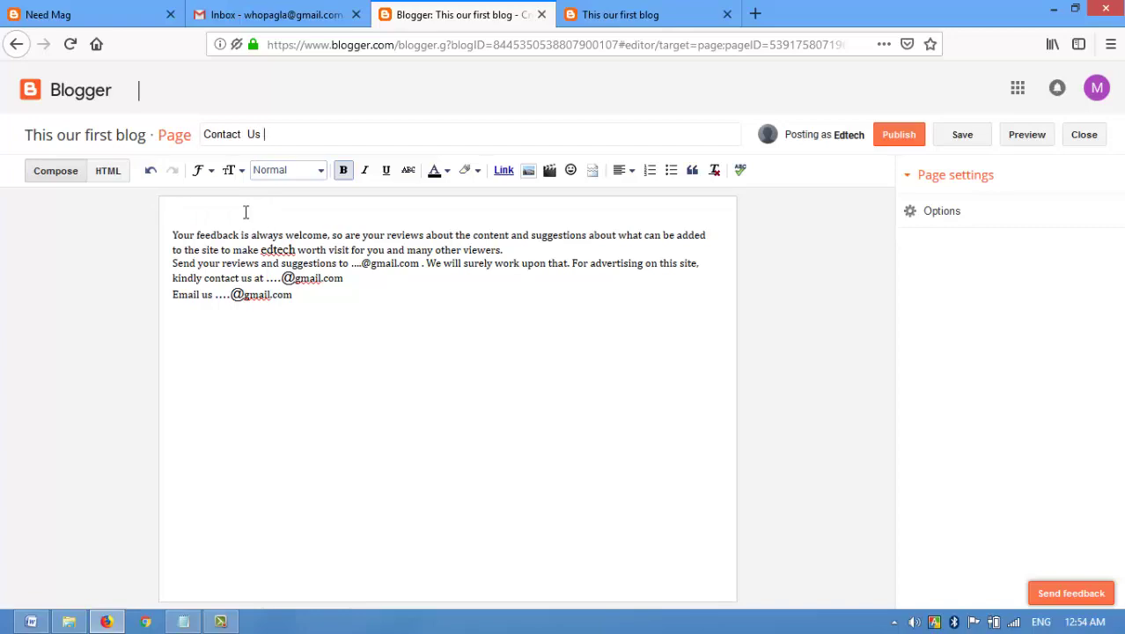
click(899, 136)
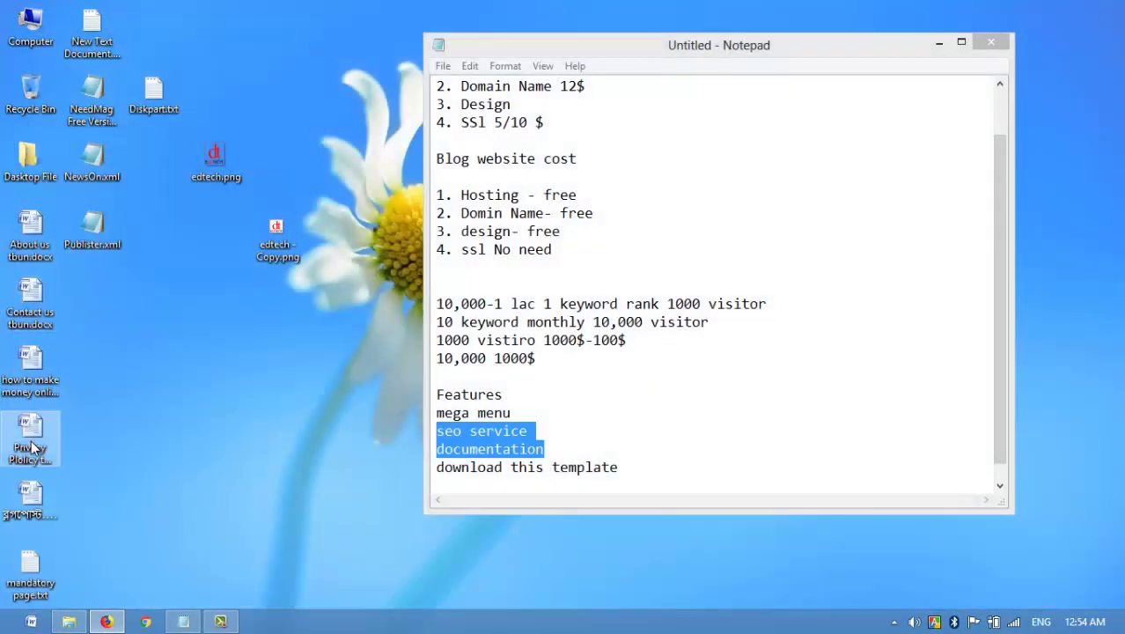
Copy the whole text of "Privacy Plolicy tbun.docx" and paste it into the body of a new blog page
double_click(33, 444)
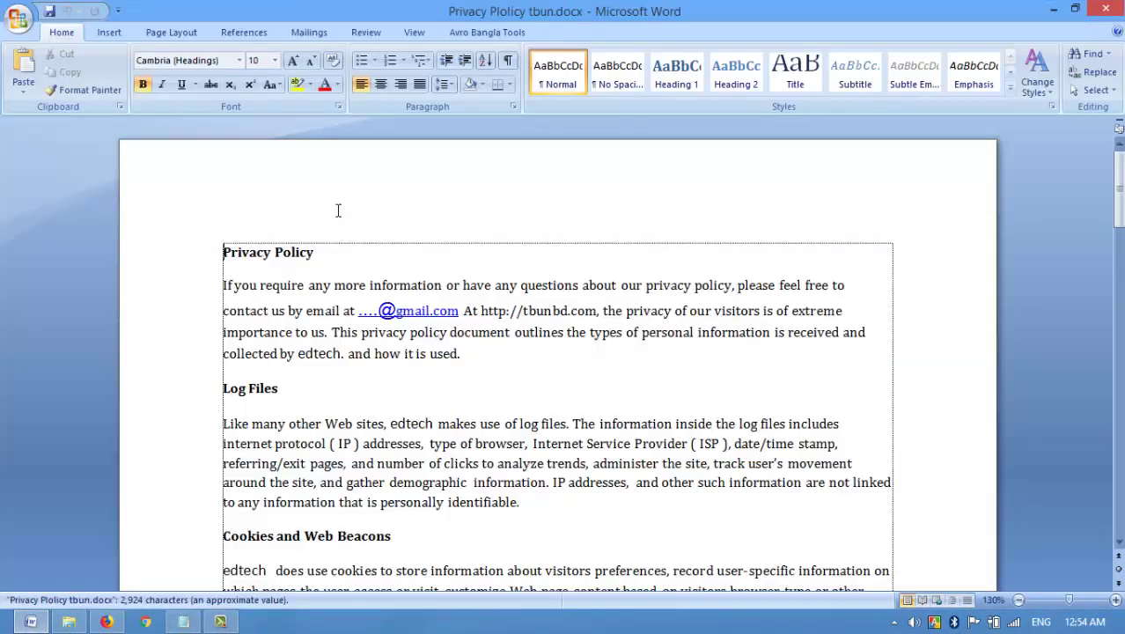
key(ctrl+a)
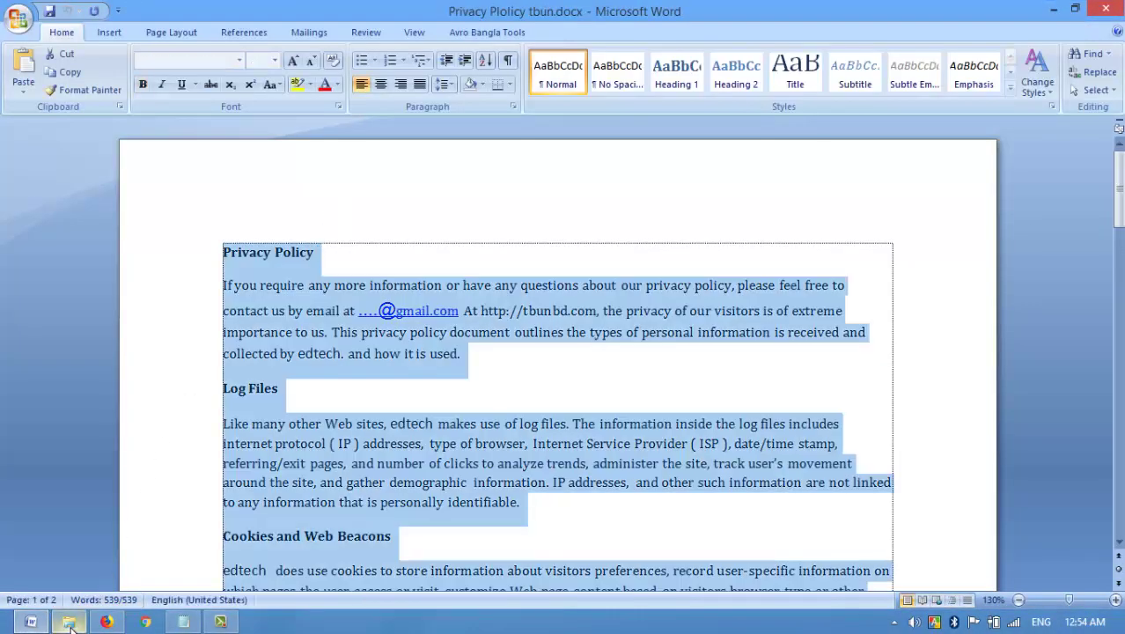
click(101, 622)
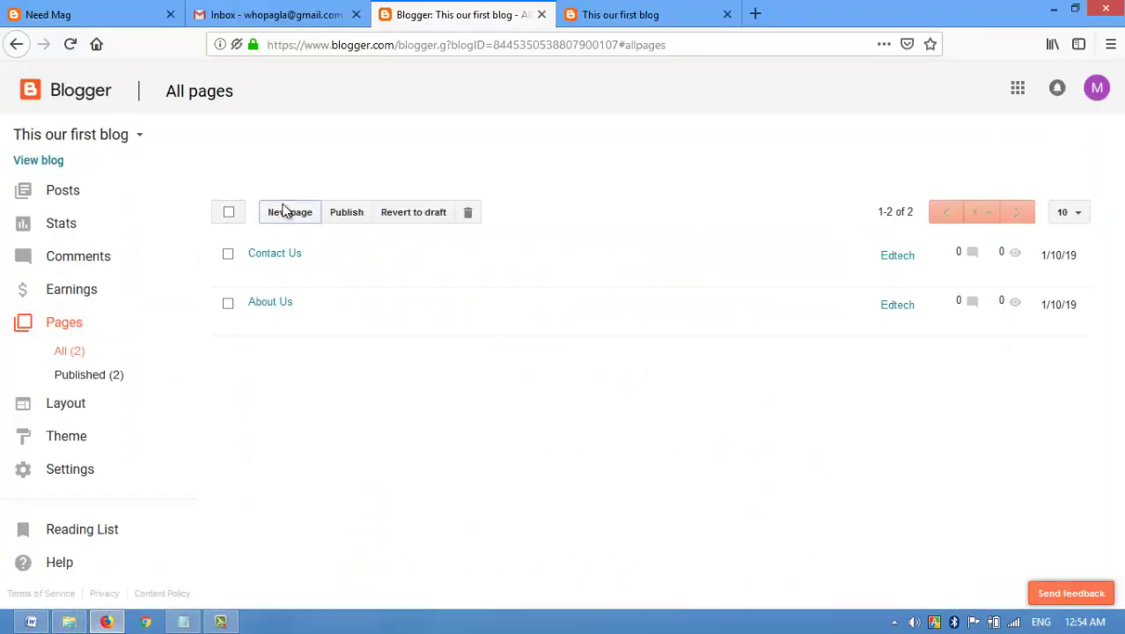
click(283, 211)
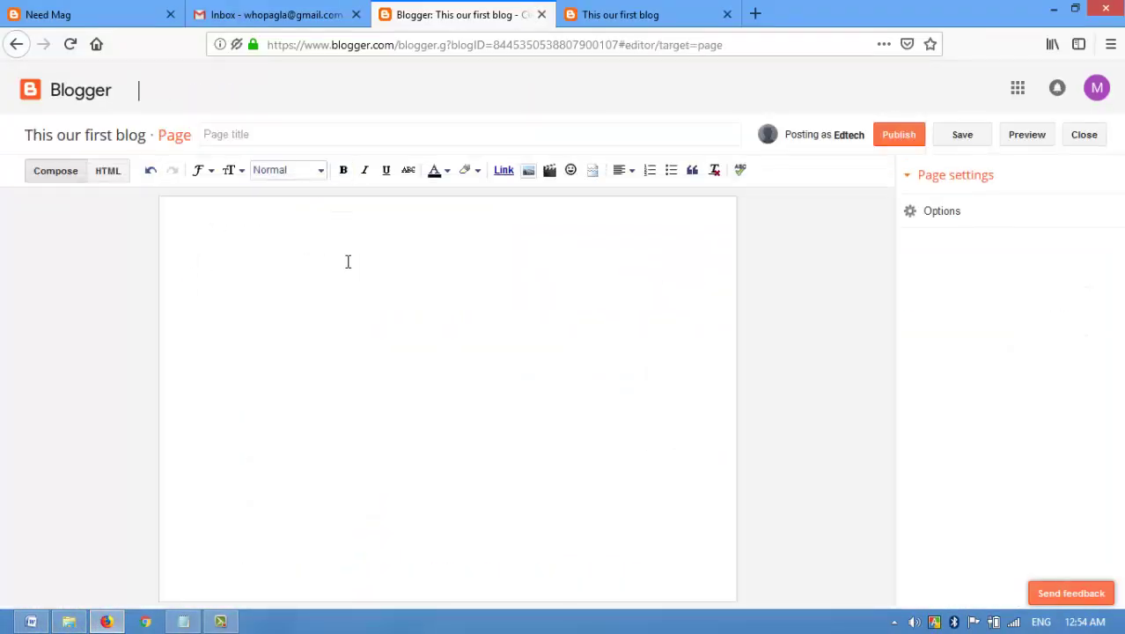
key(ctrl+v)
Move the "Privacy Policy" heading from the page body into the page title and publish the page
drag(264, 211, 161, 205)
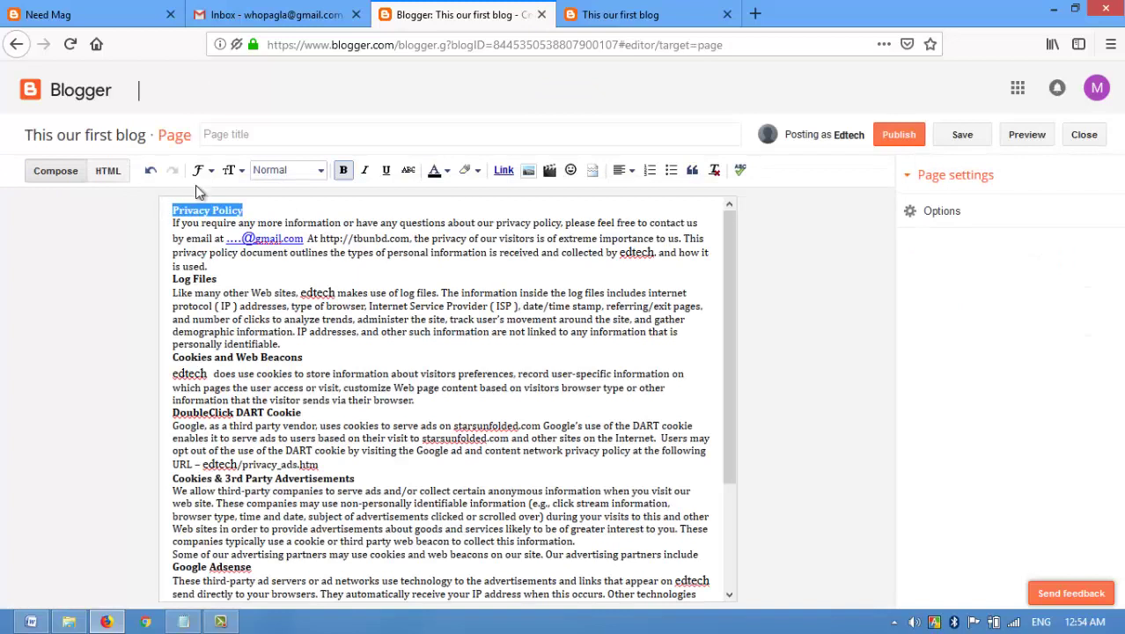
key(ctrl+x)
click(238, 136)
key(ctrl+v)
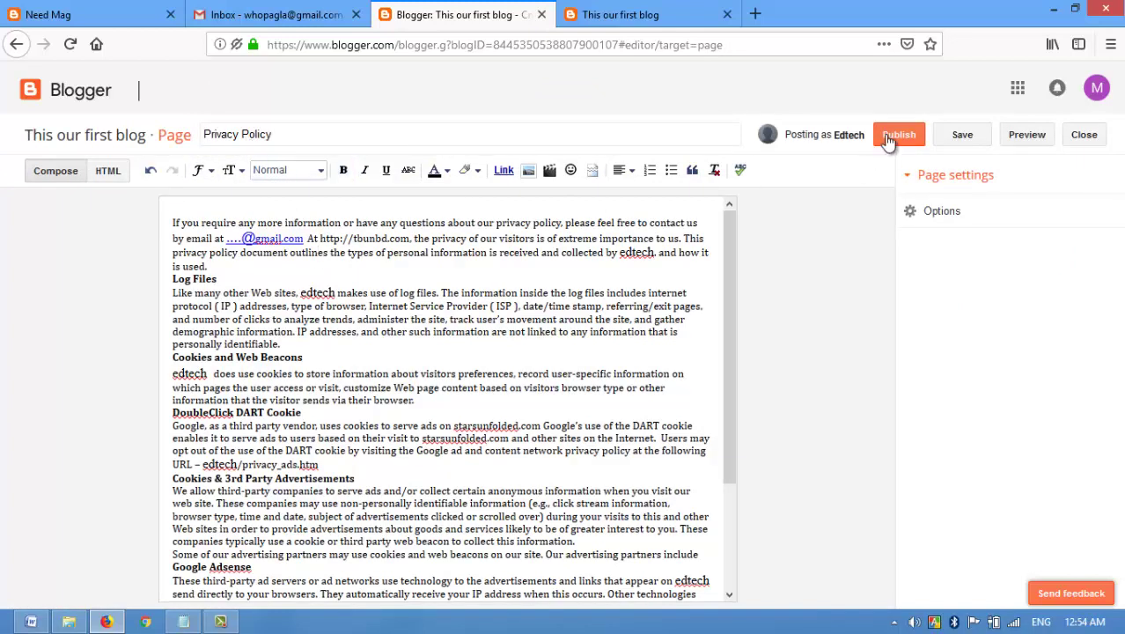
click(890, 136)
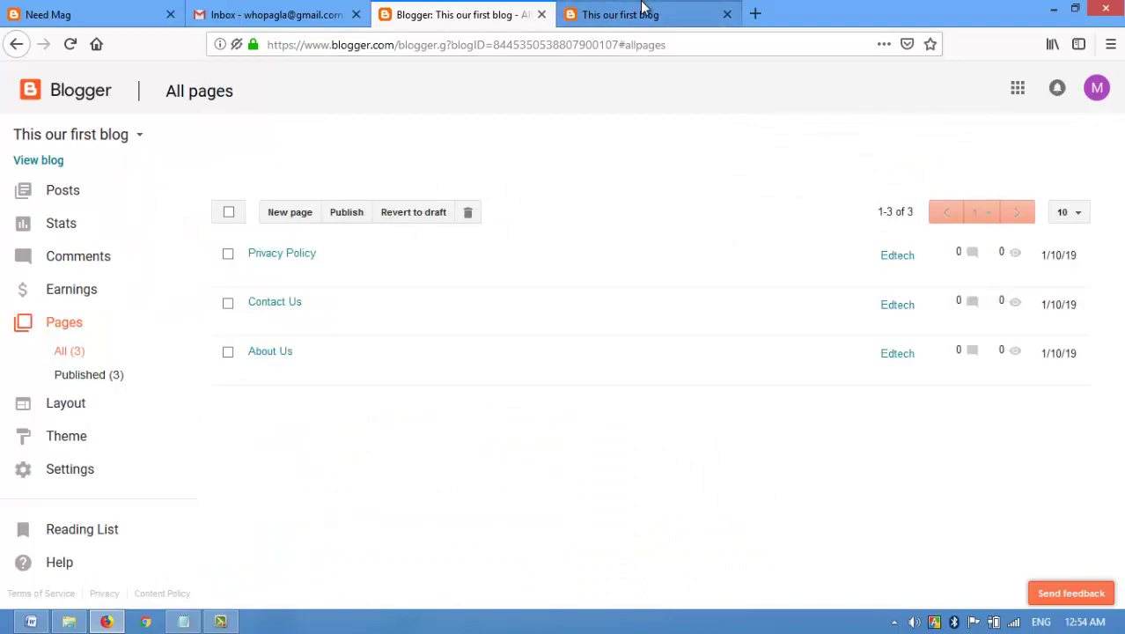
Open the Top Navigation menu gadget in the blog layout and delete its Home, About and Contact Us links
click(643, 7)
click(457, 14)
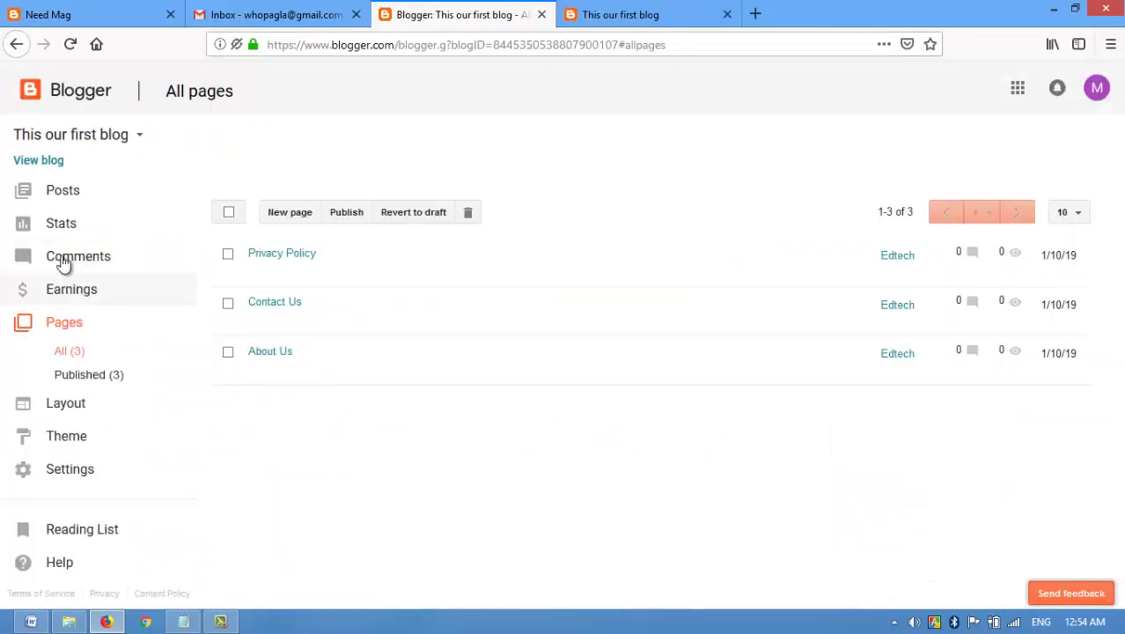
click(75, 406)
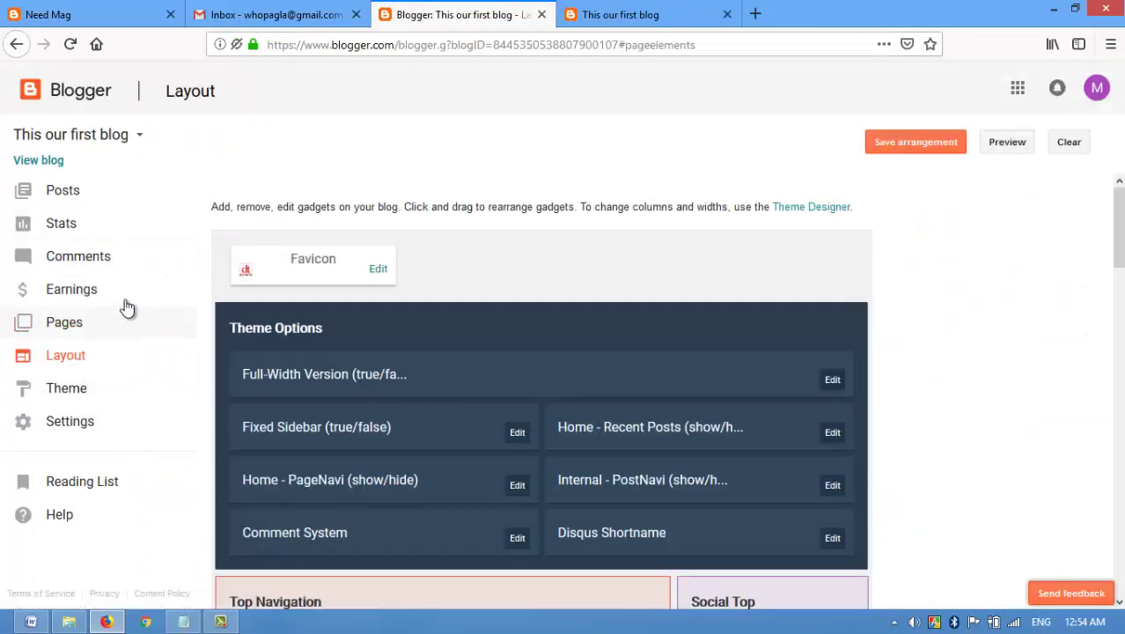
scroll(213, 251, down, 3)
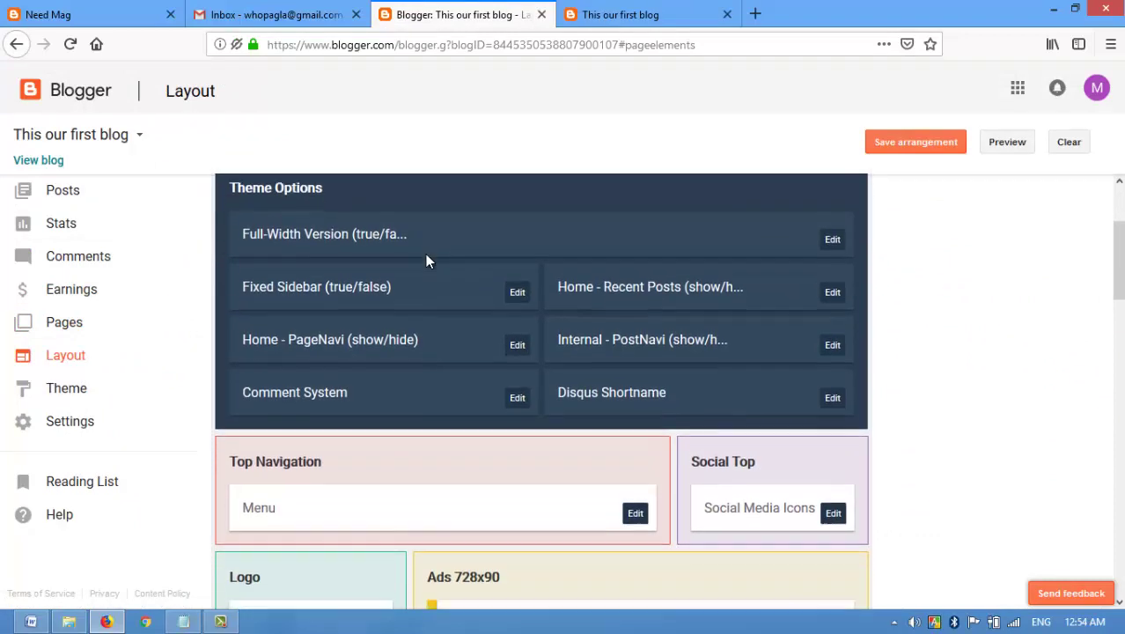
scroll(424, 258, down, 5)
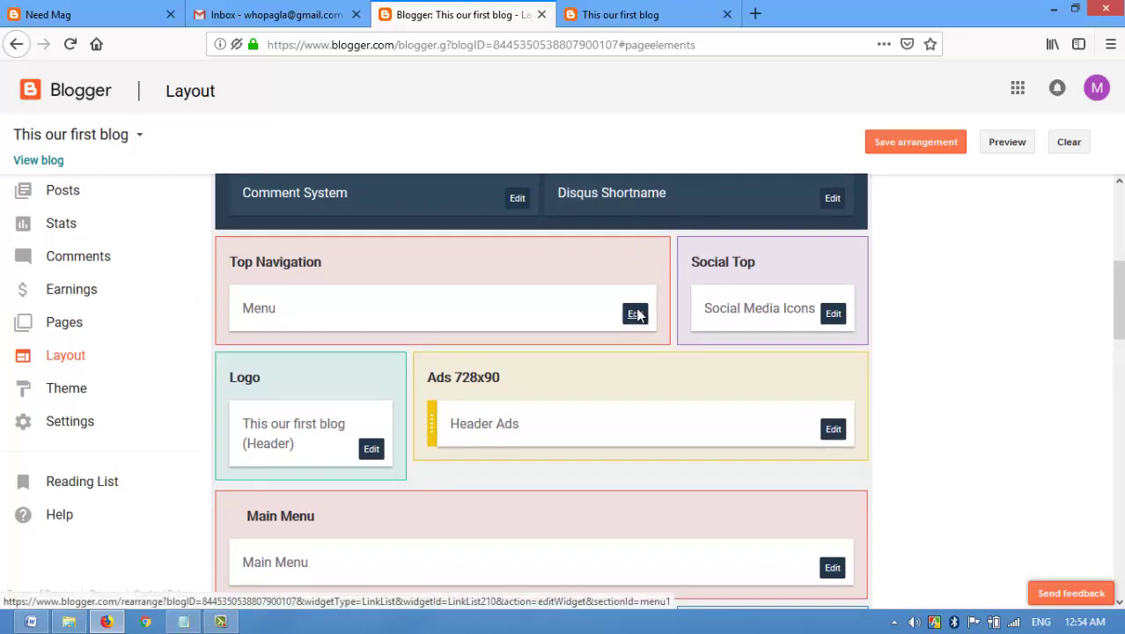
click(636, 315)
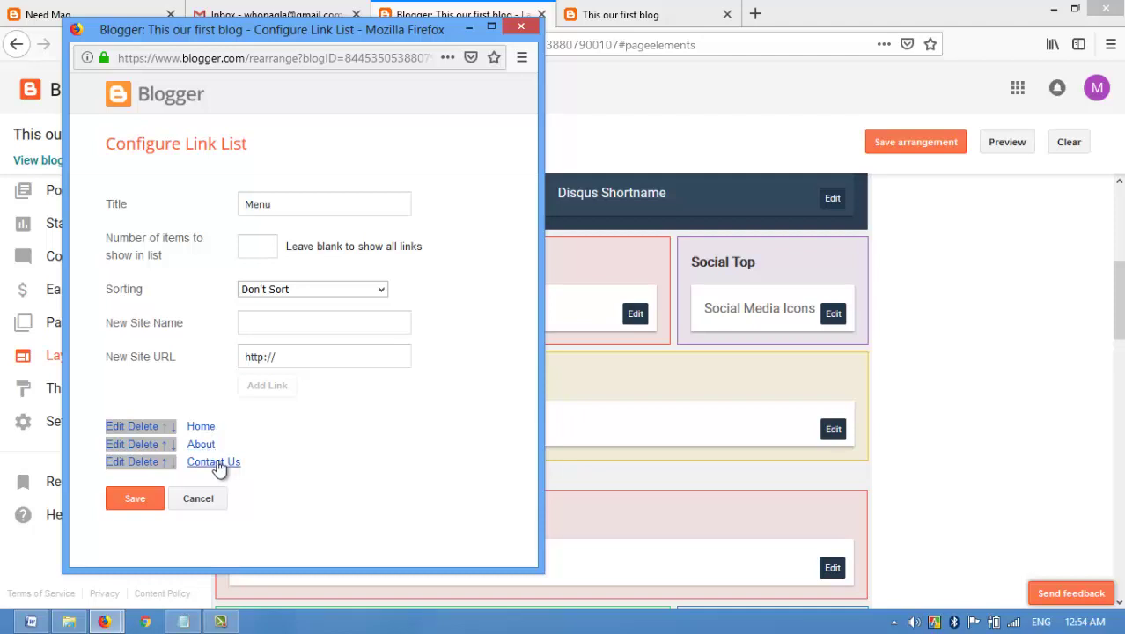
click(146, 427)
click(148, 427)
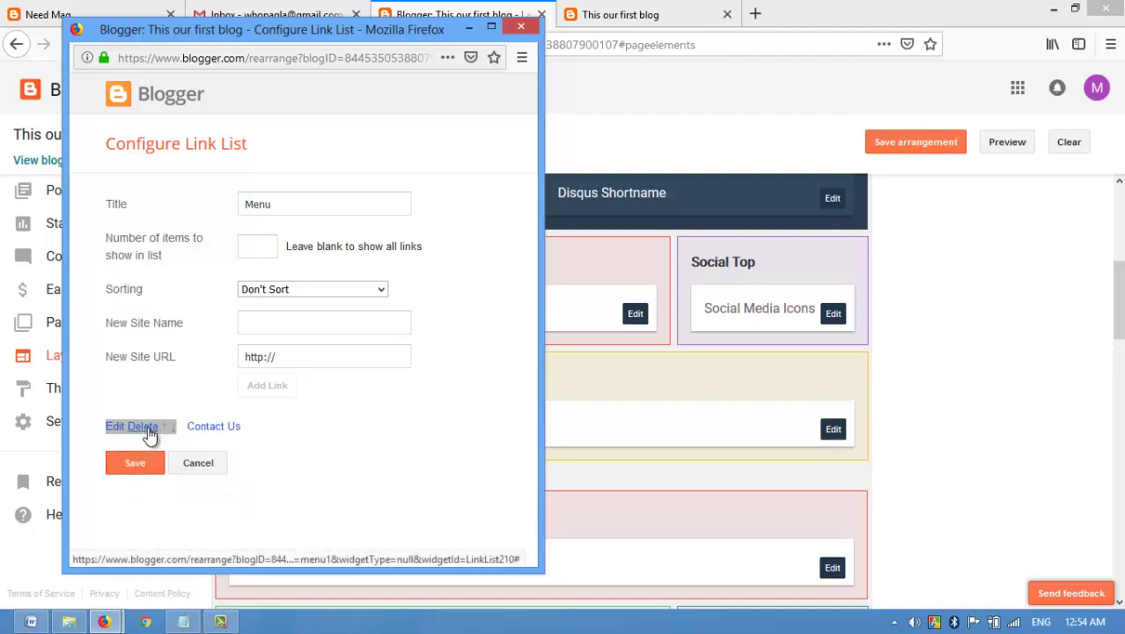
click(147, 427)
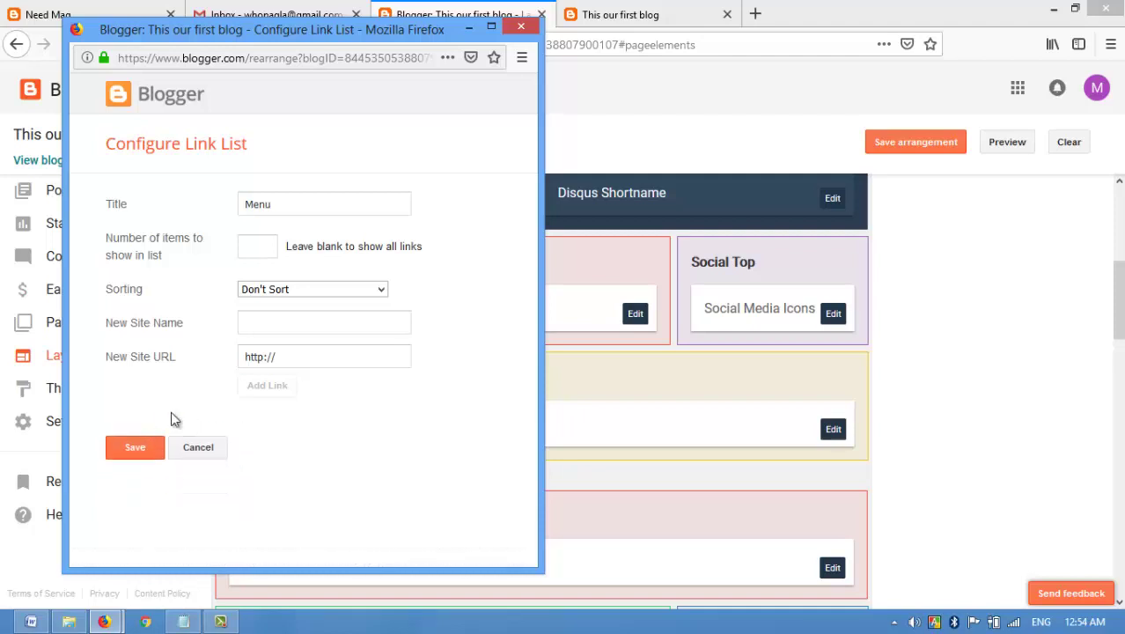
Enter "Privacy Policy" as the new site name in the top navigation link list
click(314, 196)
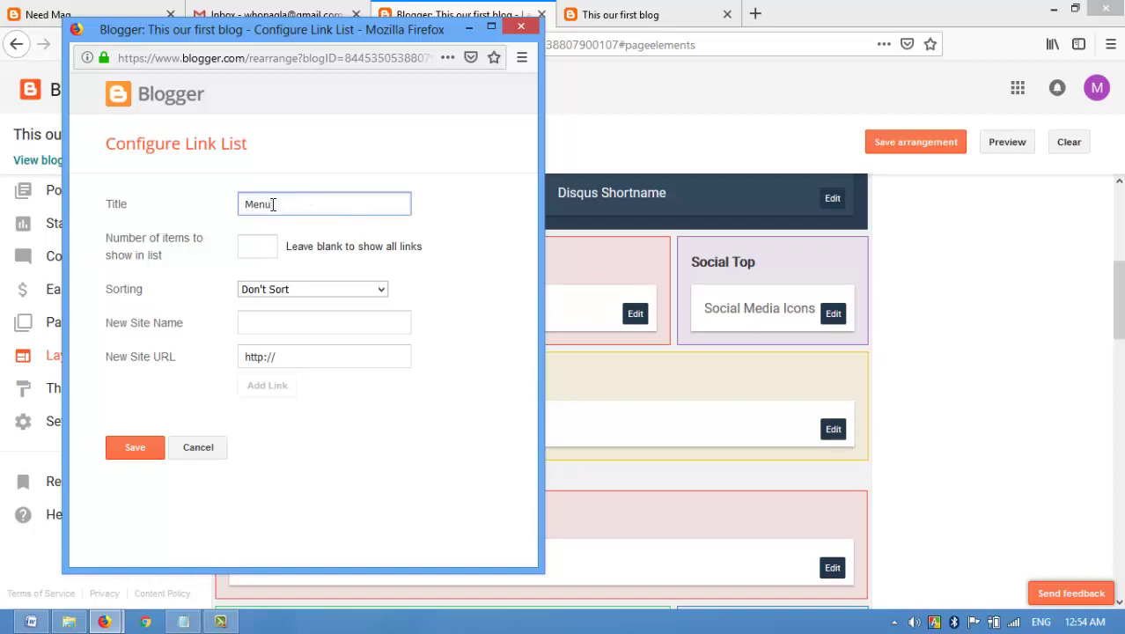
click(249, 244)
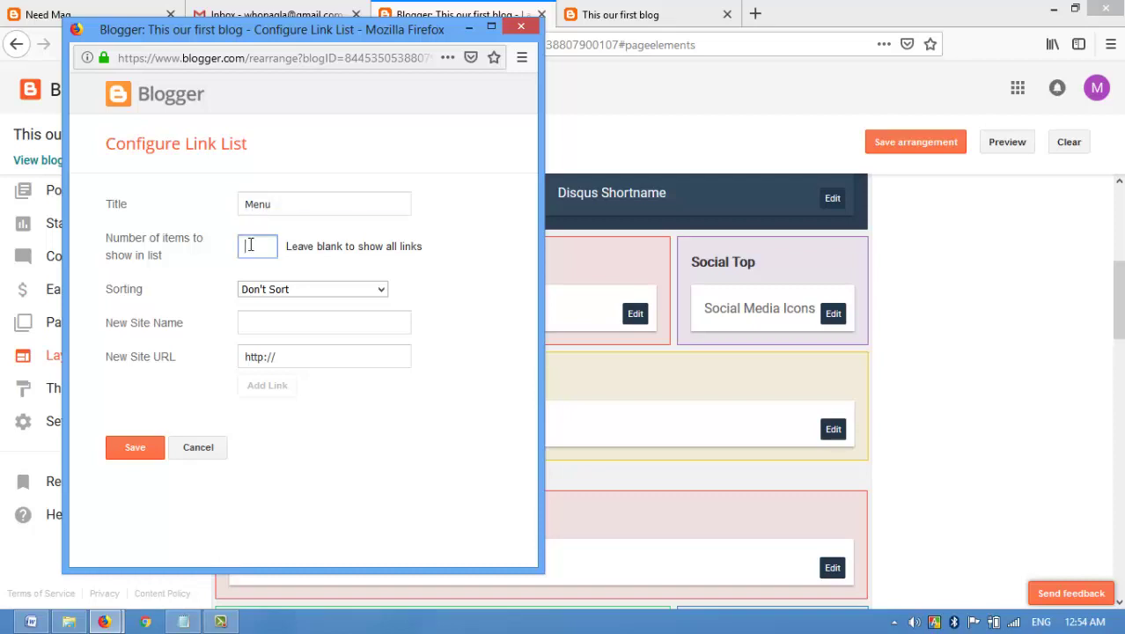
click(308, 291)
click(292, 305)
click(269, 330)
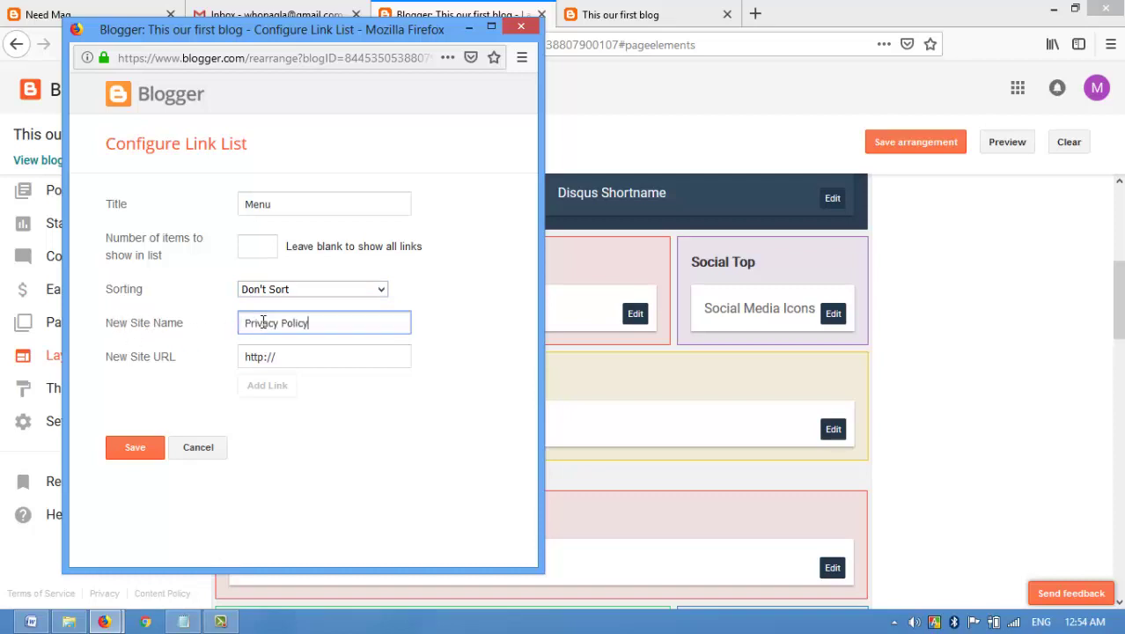
click(288, 353)
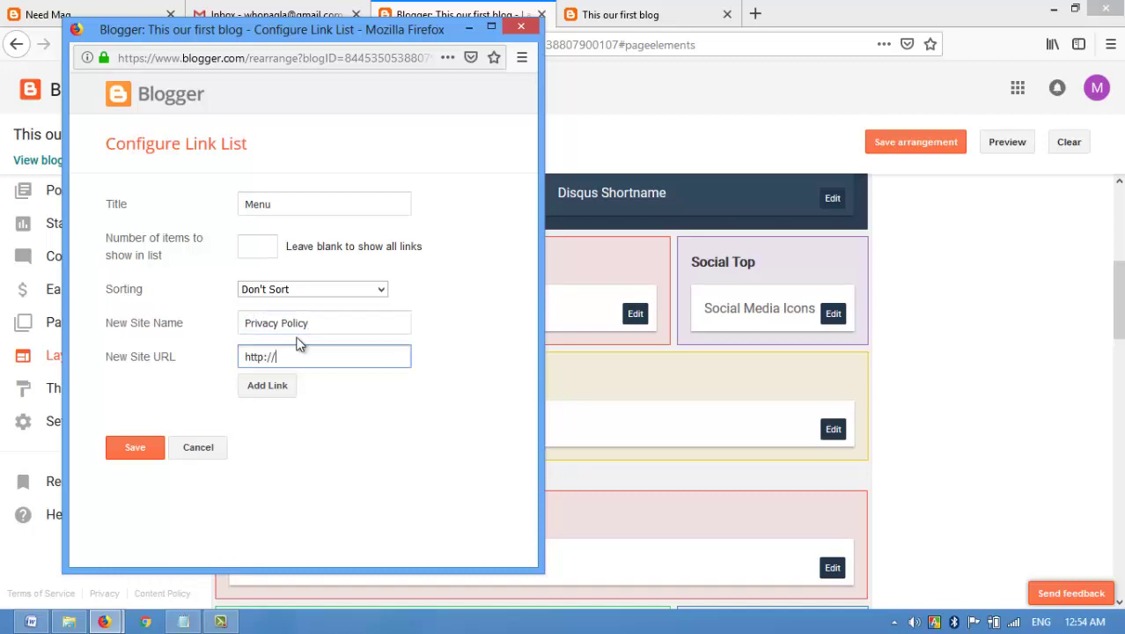
click(243, 318)
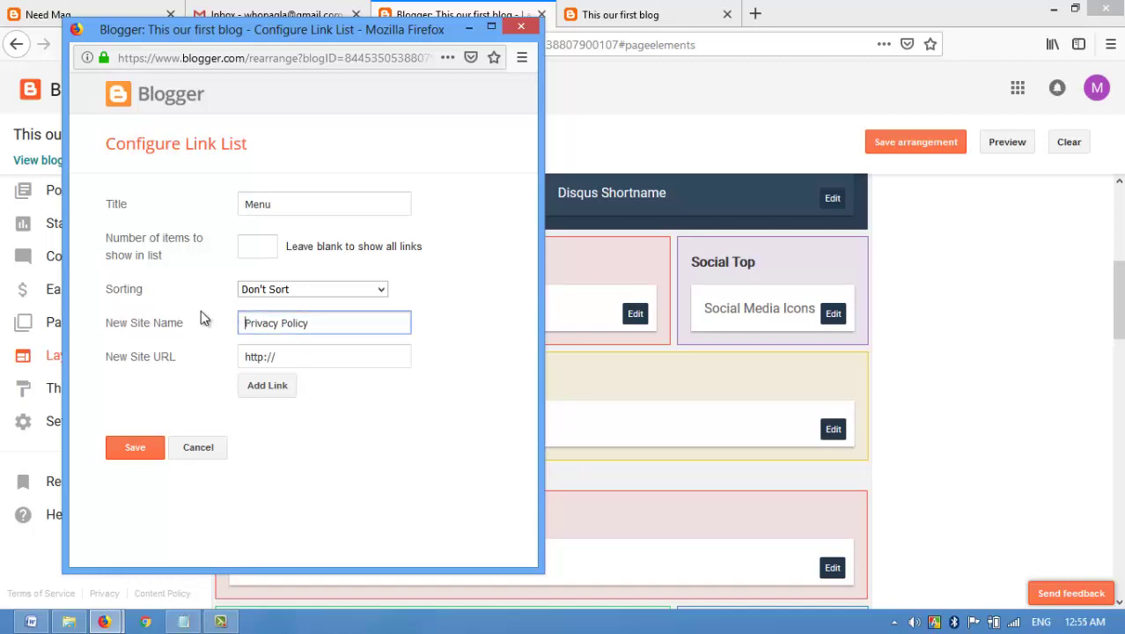
Open the blog's page list in a separate tab, view the Privacy Policy page and copy its address without the ".html" ending
click(636, 15)
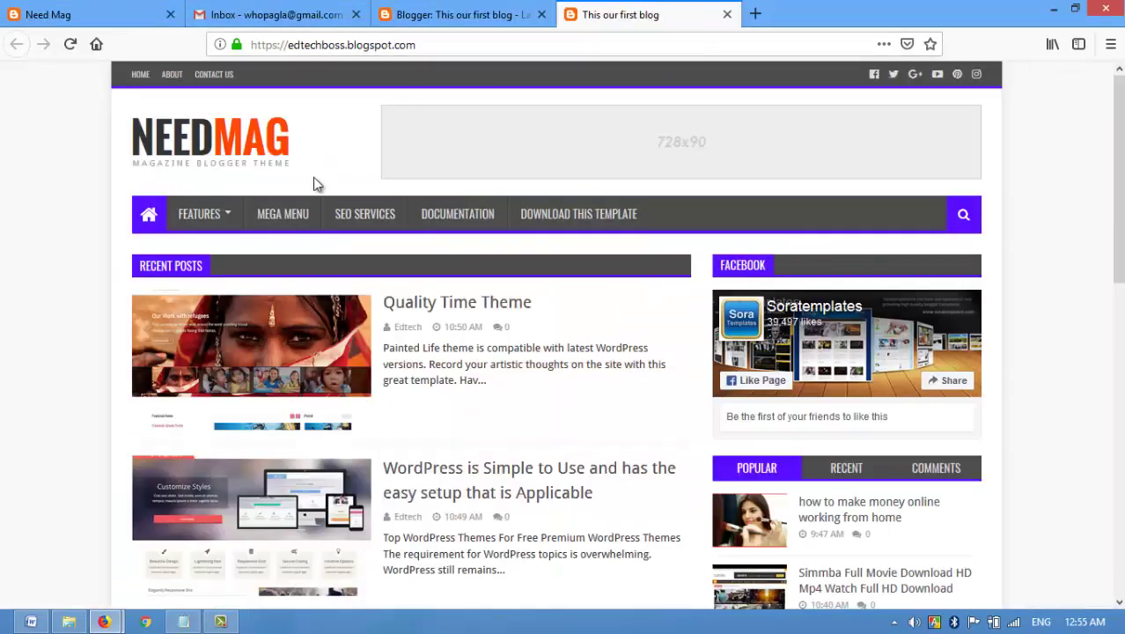
click(442, 13)
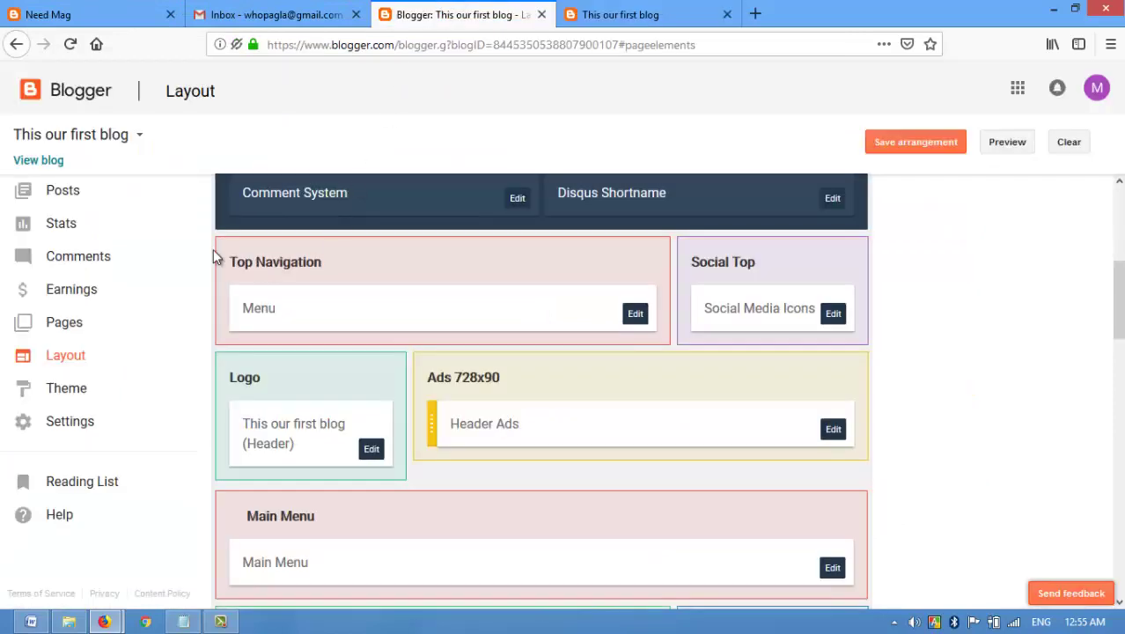
click(598, 14)
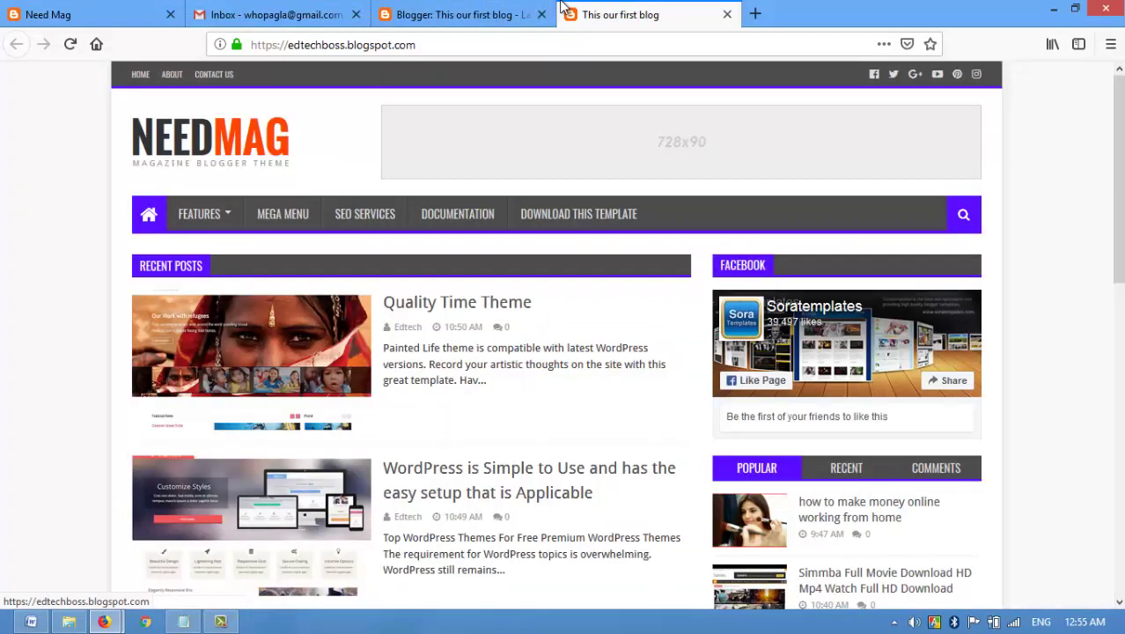
click(440, 16)
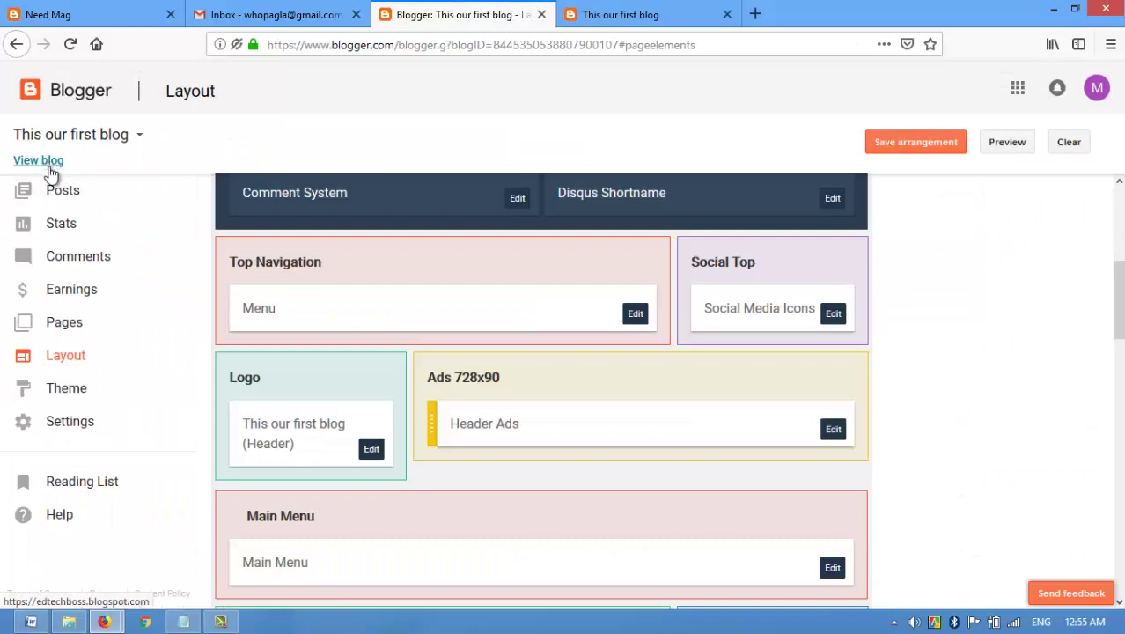
middle_click(76, 326)
click(595, 16)
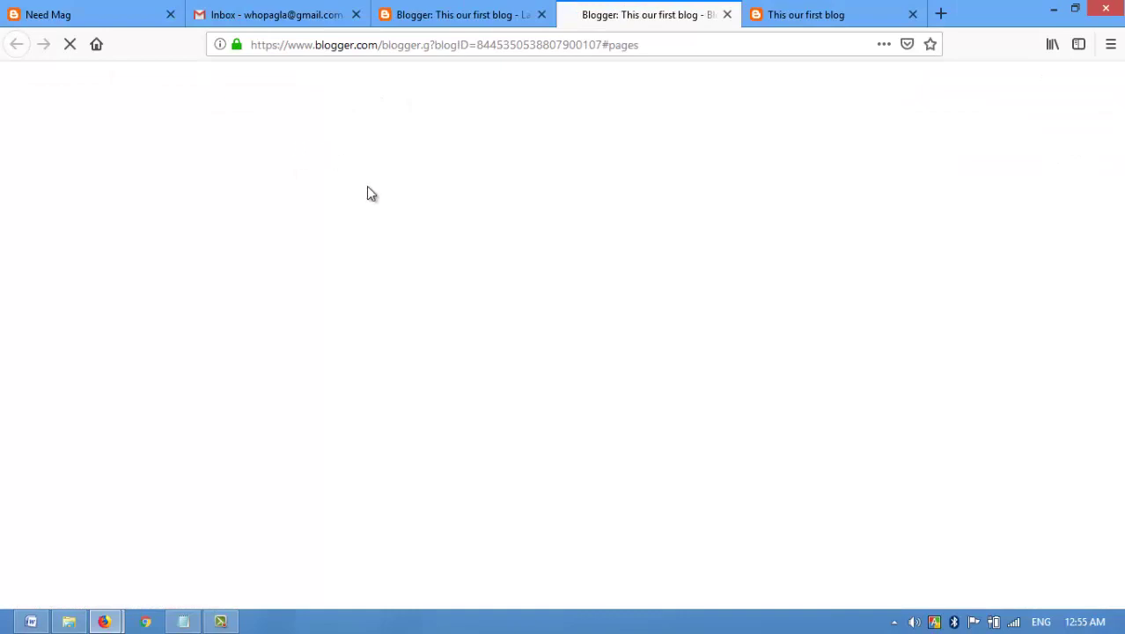
click(913, 14)
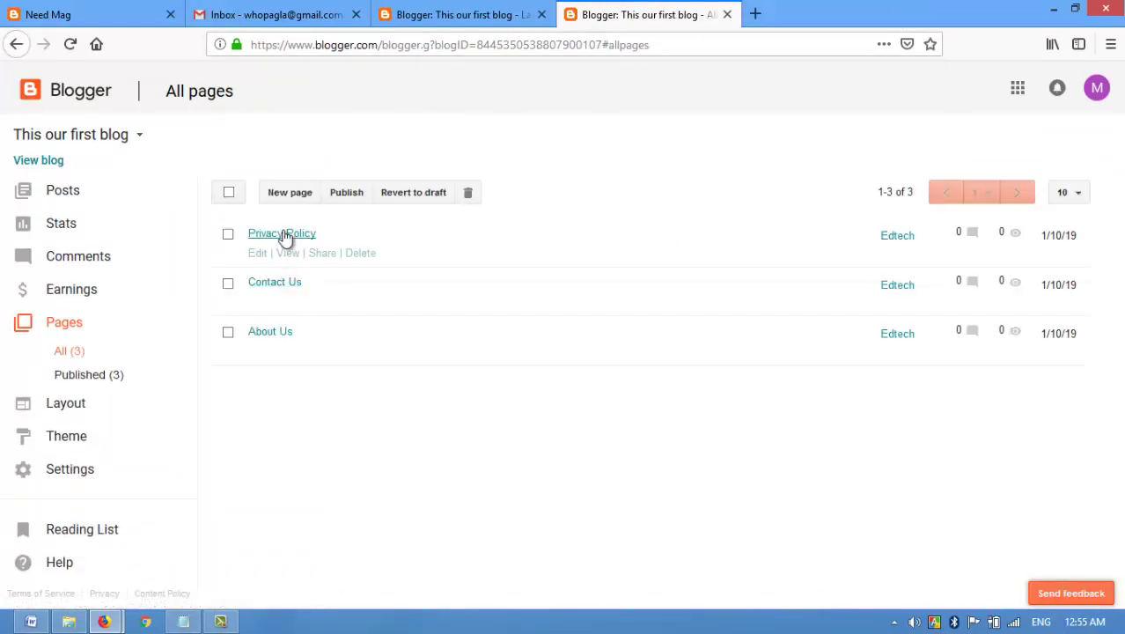
click(289, 254)
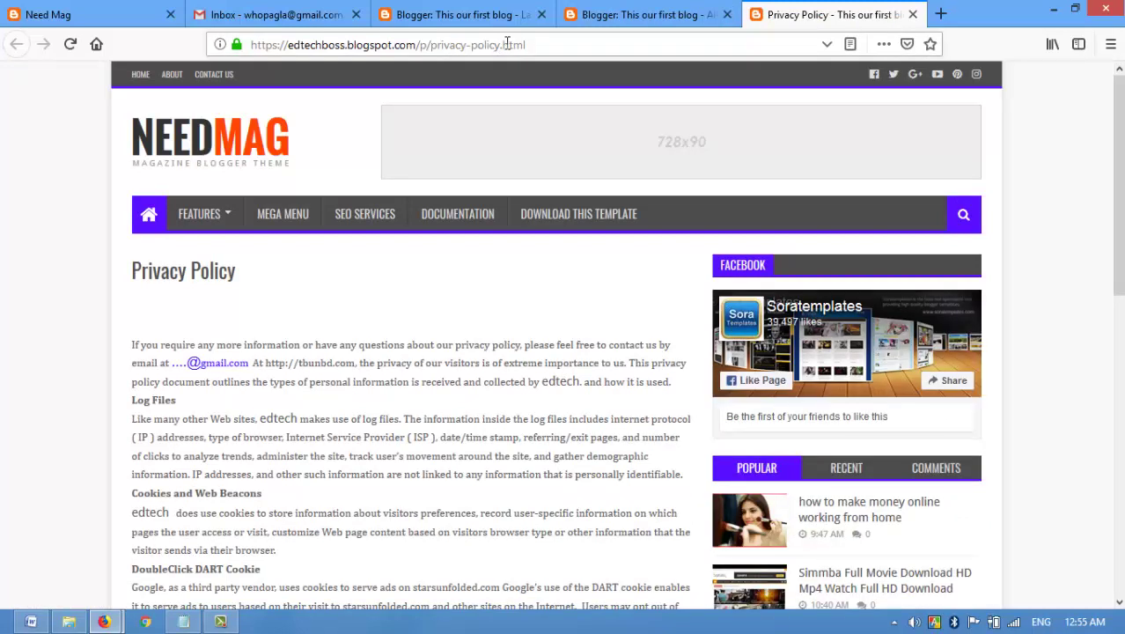
drag(500, 44, 253, 47)
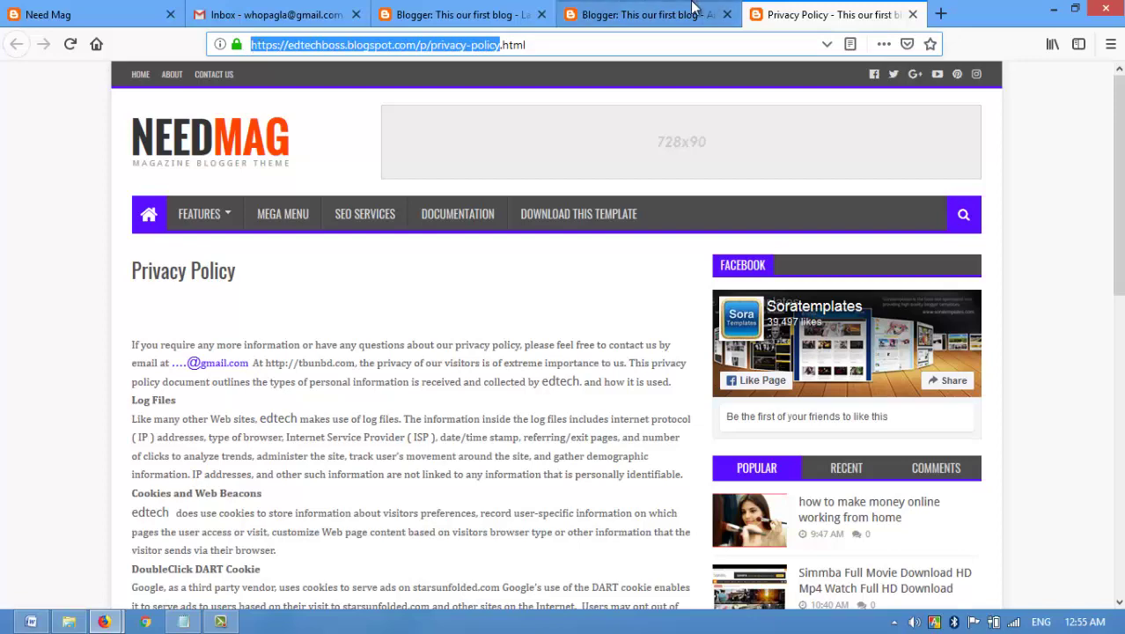
click(642, 14)
click(405, 13)
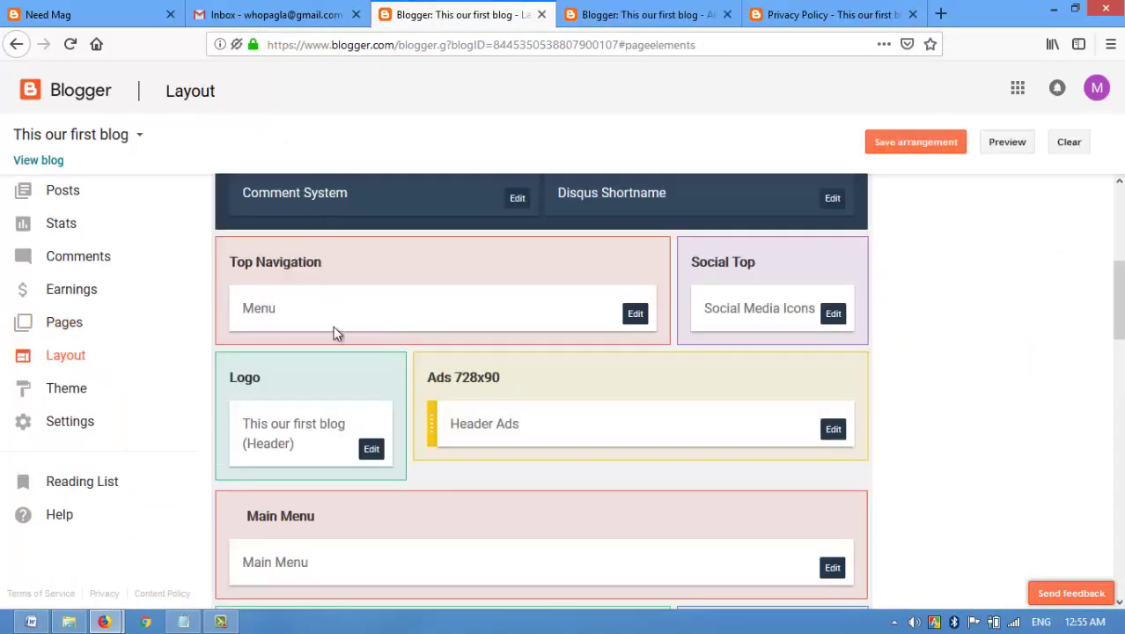
mouse_move(106, 623)
click(237, 536)
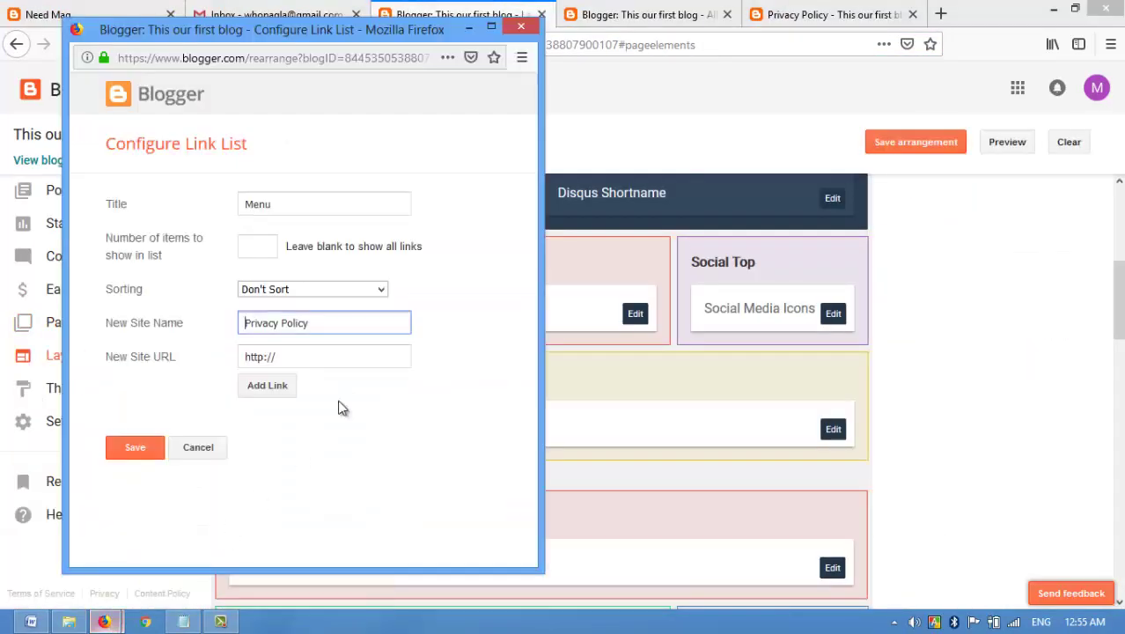
click(291, 354)
key(ctrl+a)
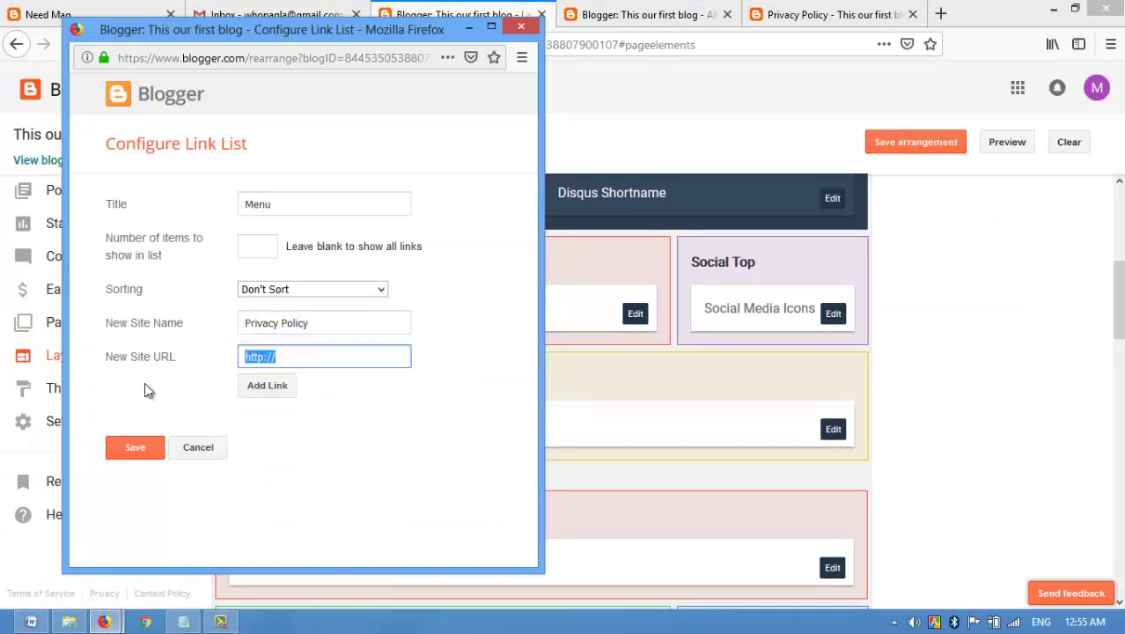
key(ctrl+v)
click(275, 385)
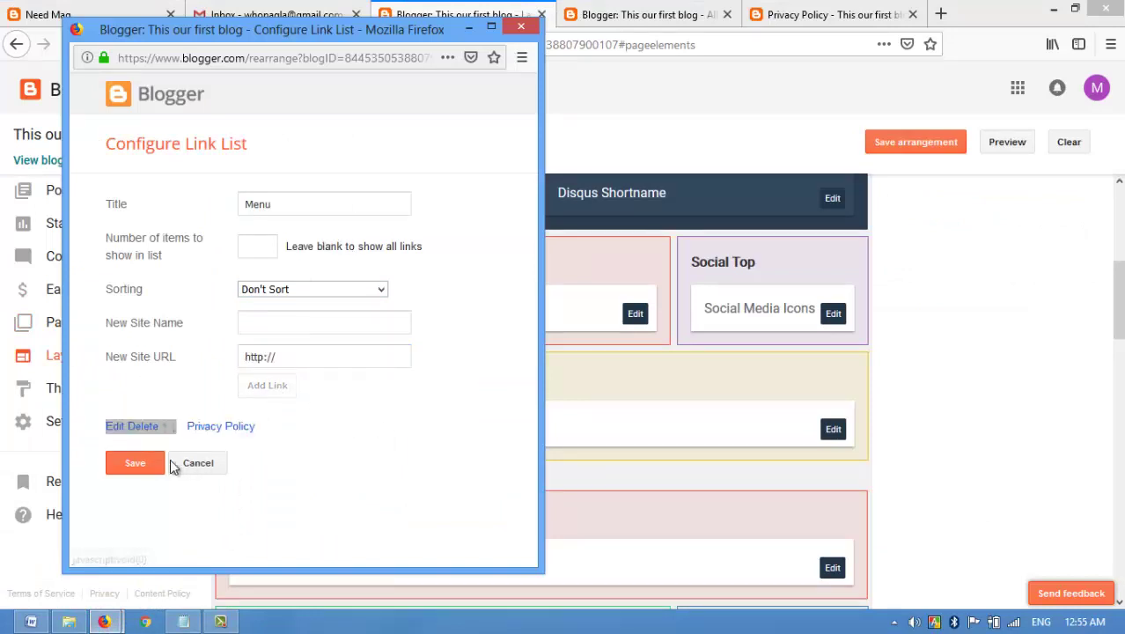
click(139, 465)
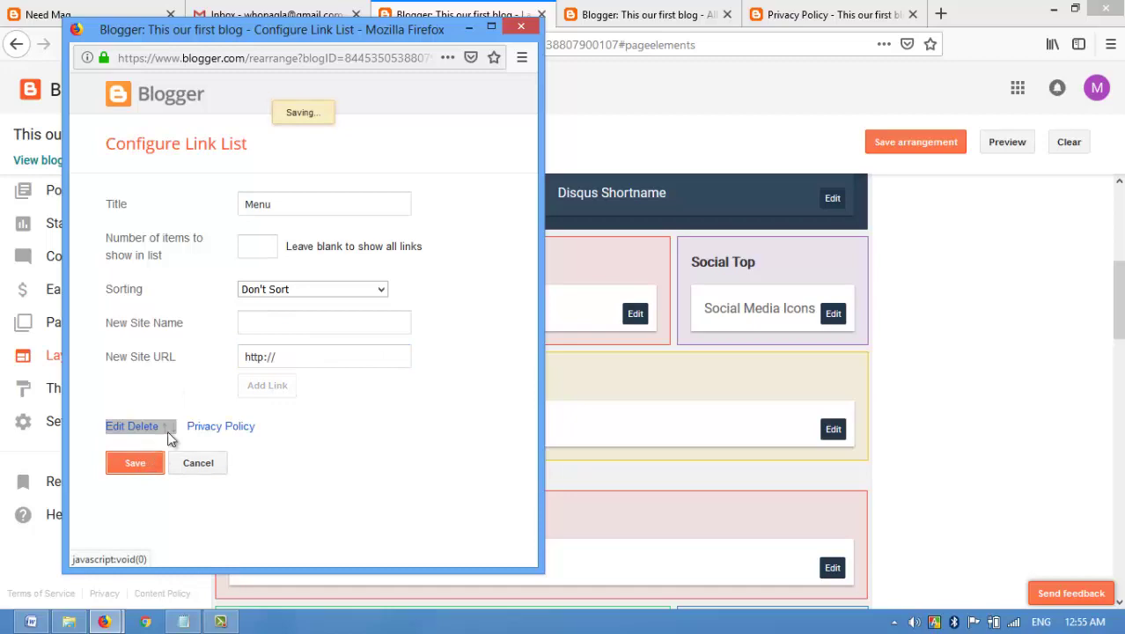
Reload the published Privacy Policy page to check its top navigation, and return to the blog's page list
click(787, 12)
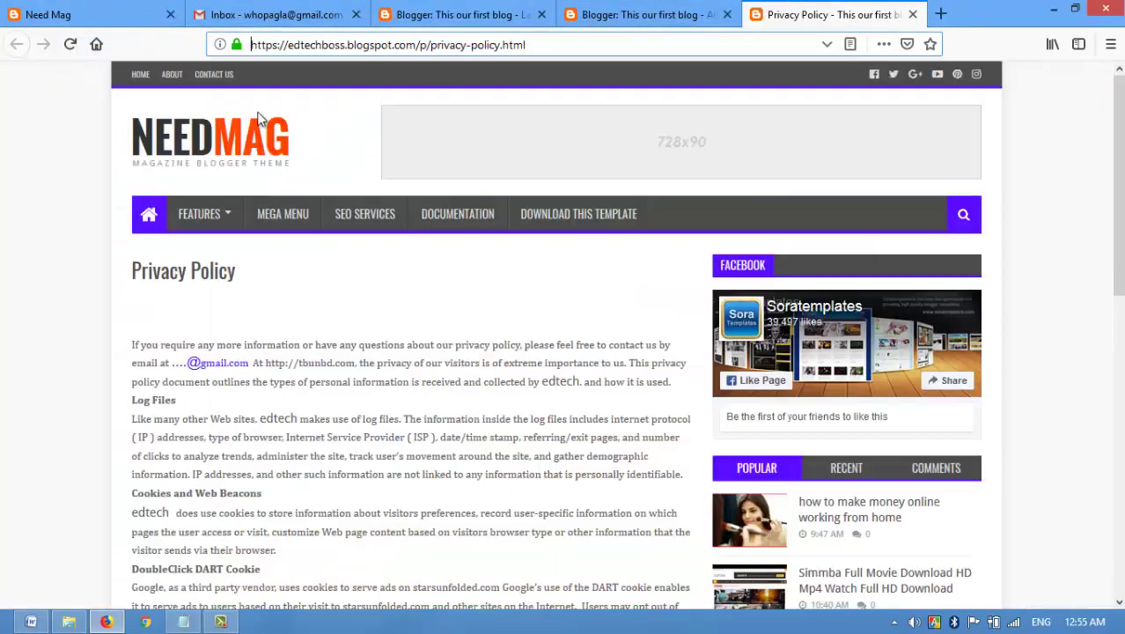
click(69, 44)
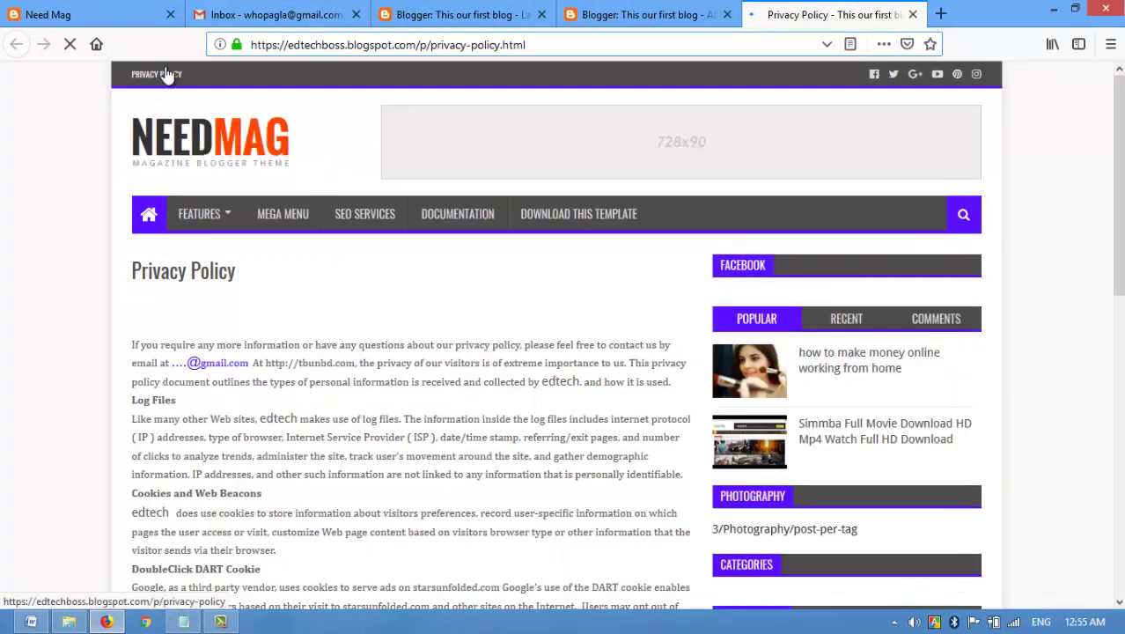
click(643, 14)
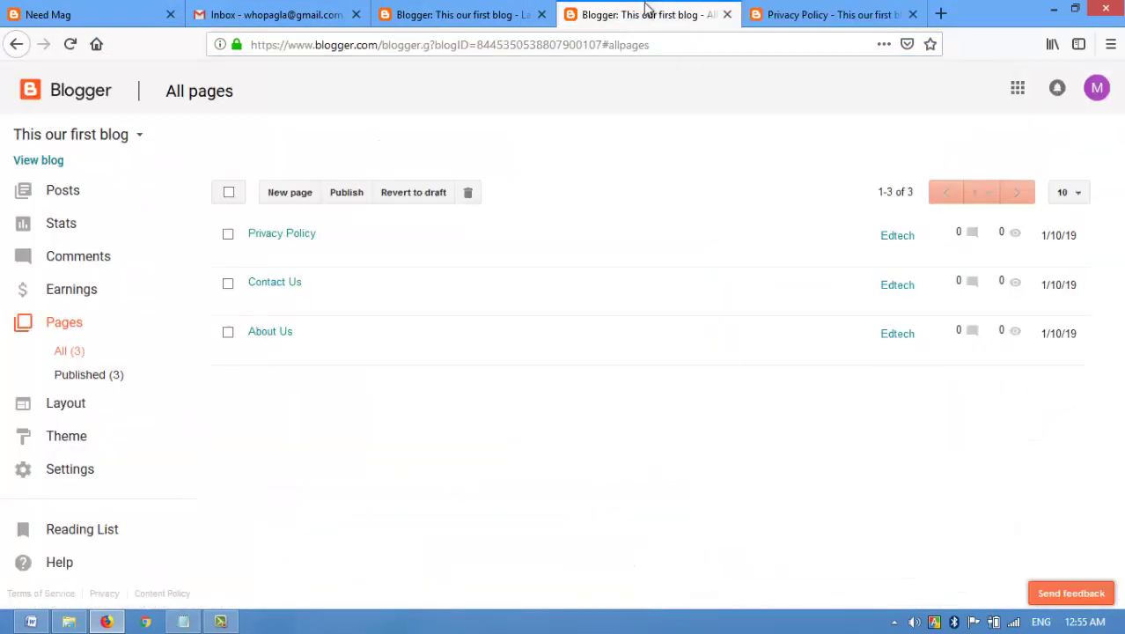
Open the top navigation menu gadget and enter "Contact Us", copied from the blog's page list, as the new site name
click(450, 12)
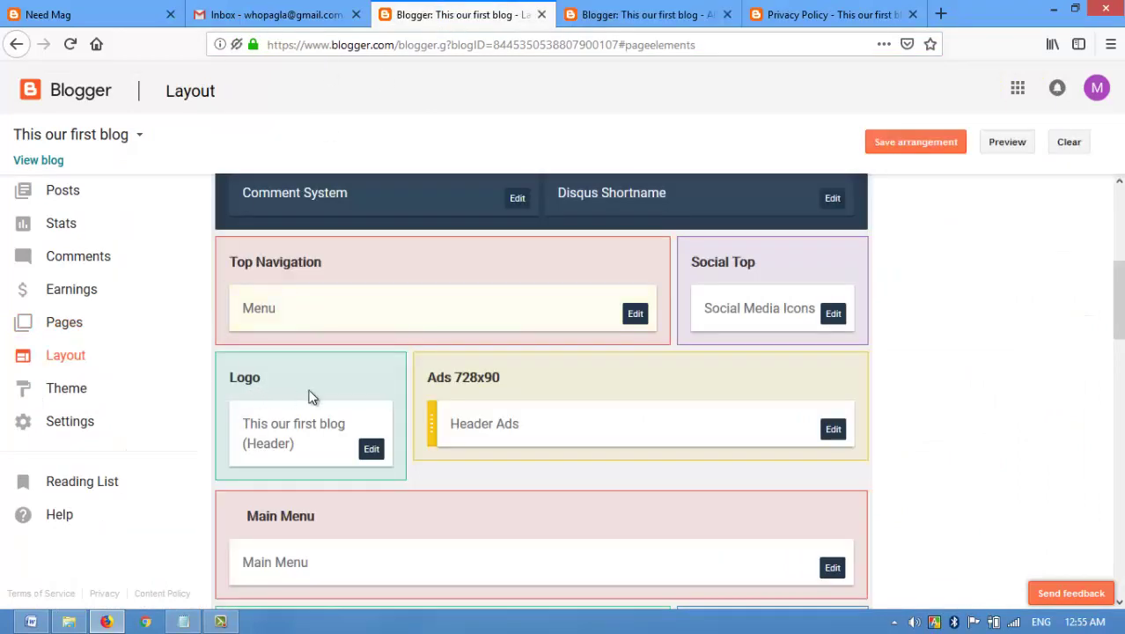
click(632, 314)
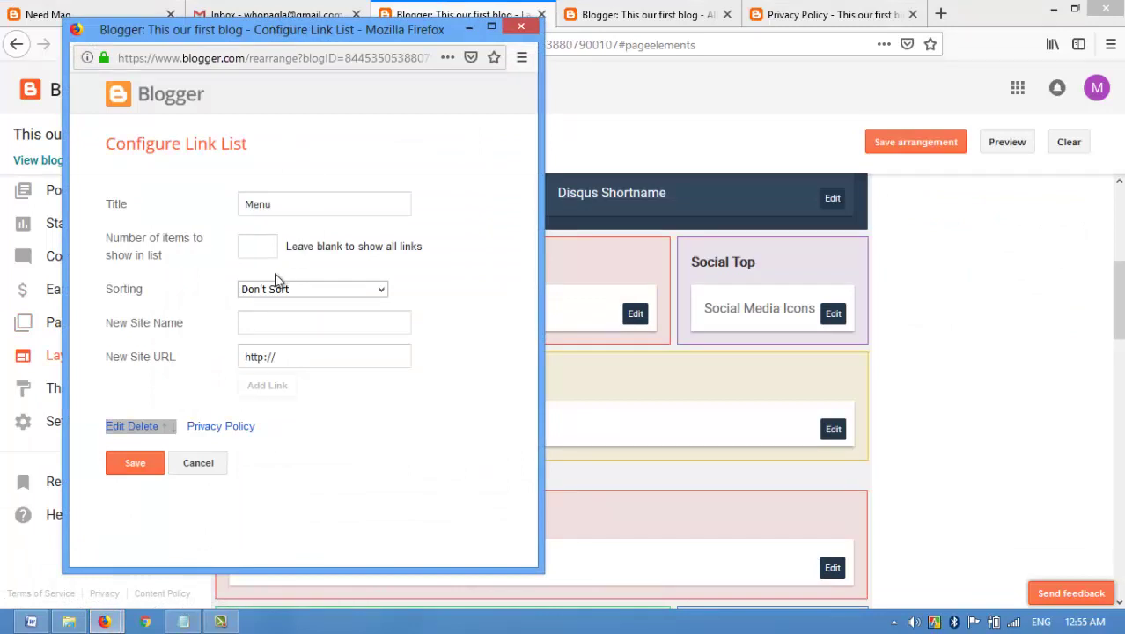
click(297, 324)
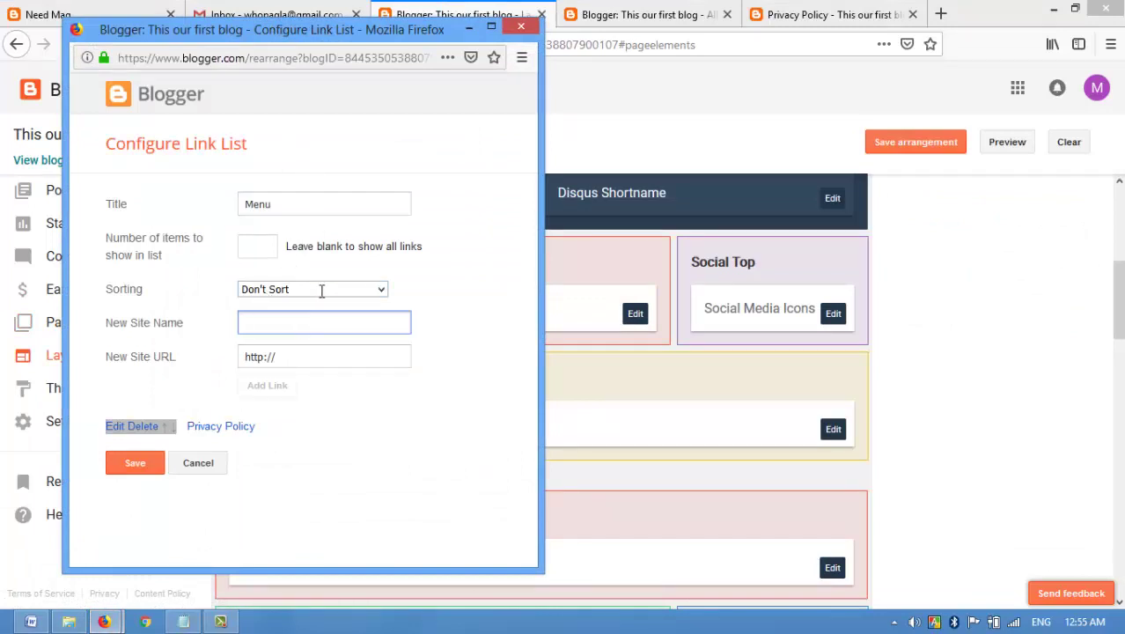
click(638, 14)
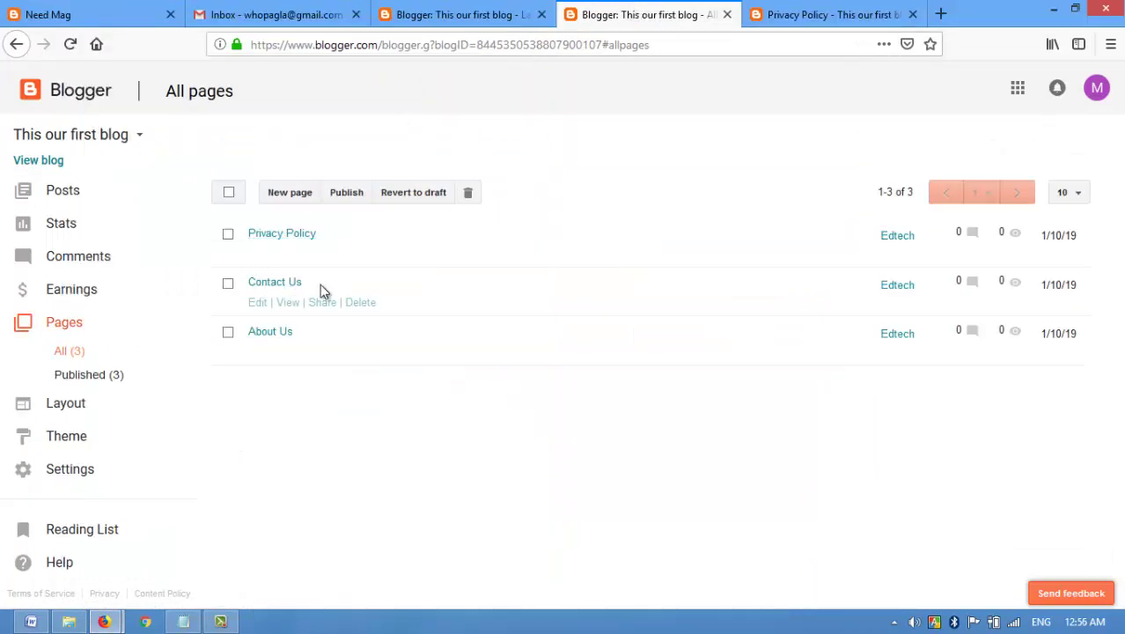
drag(319, 286, 251, 295)
key(ctrl+c)
click(104, 621)
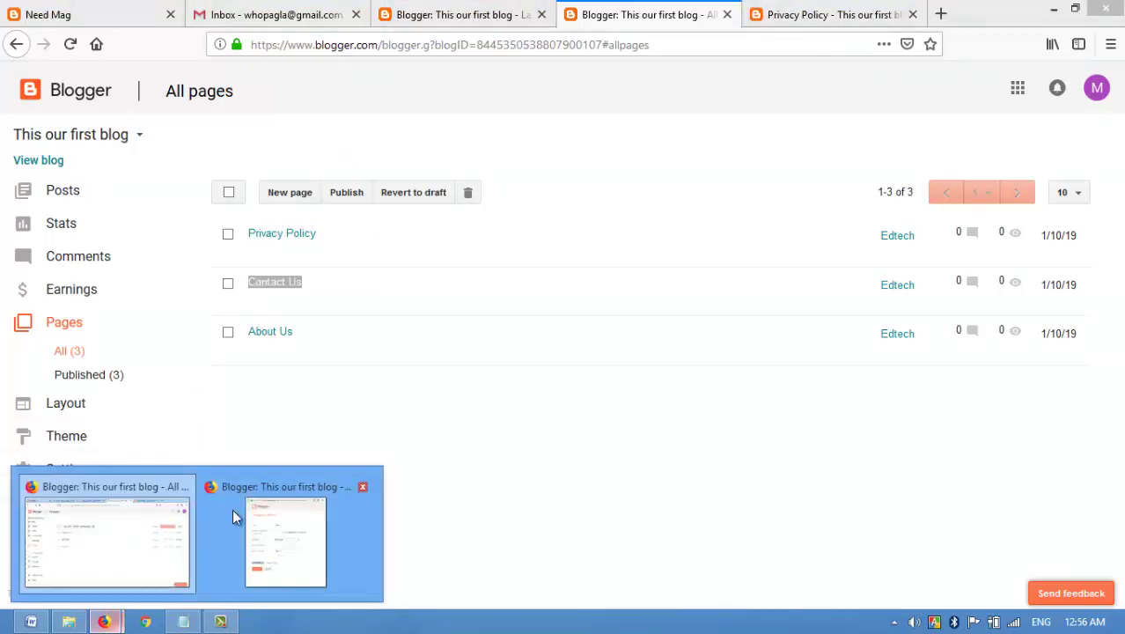
click(264, 518)
click(289, 314)
key(ctrl+v)
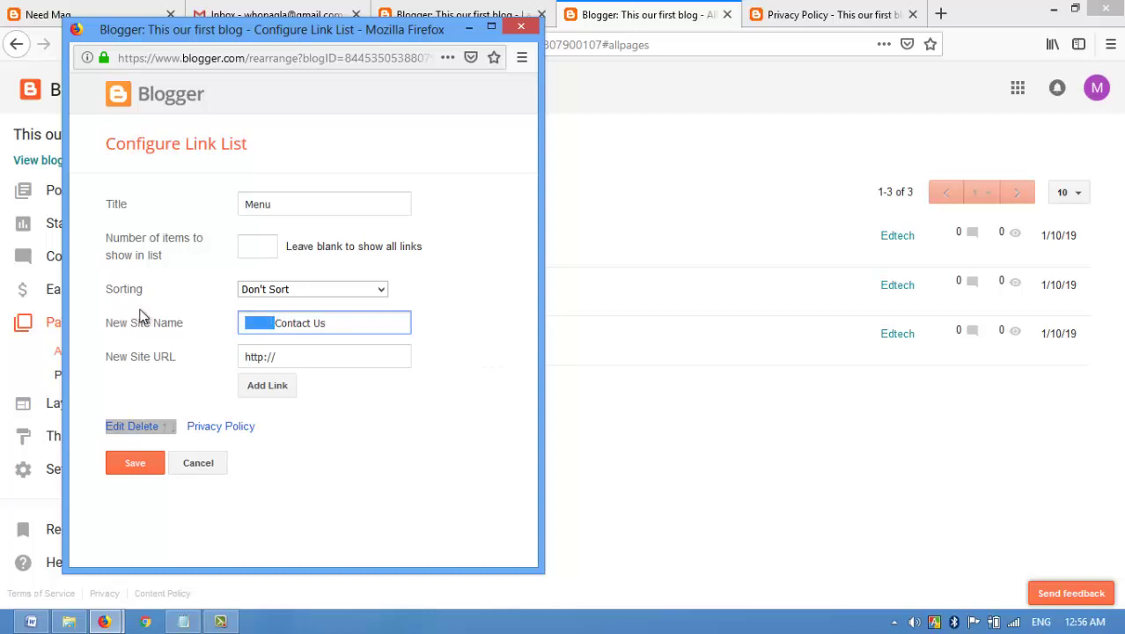
key(BackSpace)
click(370, 424)
View the published Contact Us page in its own tab, close the Privacy Policy page and copy the Contact Us address without the ".html" ending
click(641, 17)
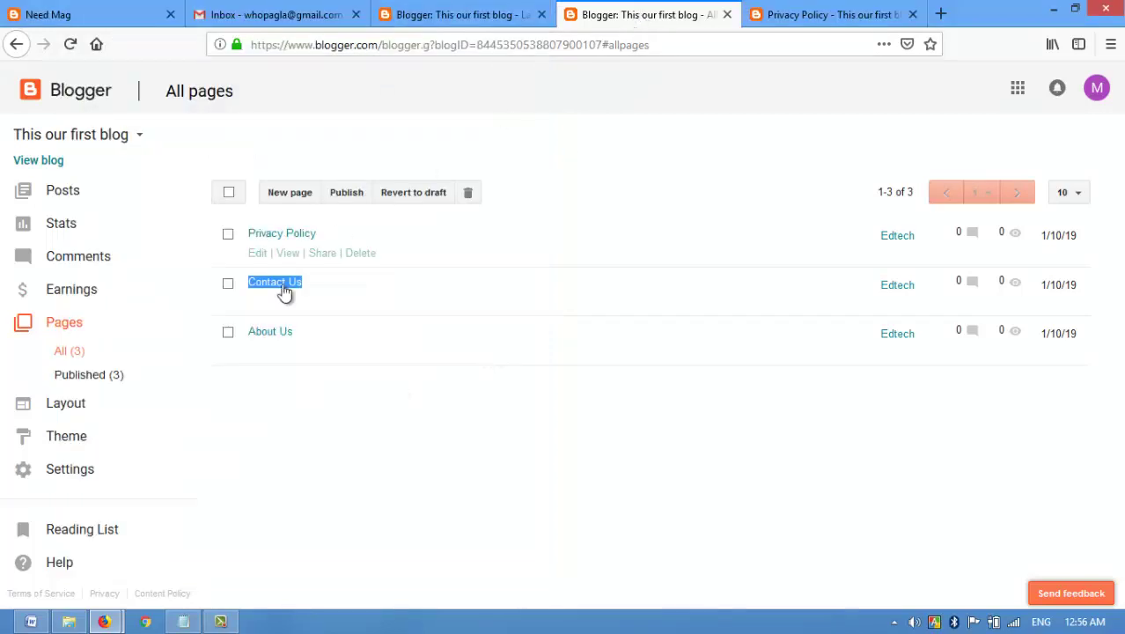
middle_click(289, 302)
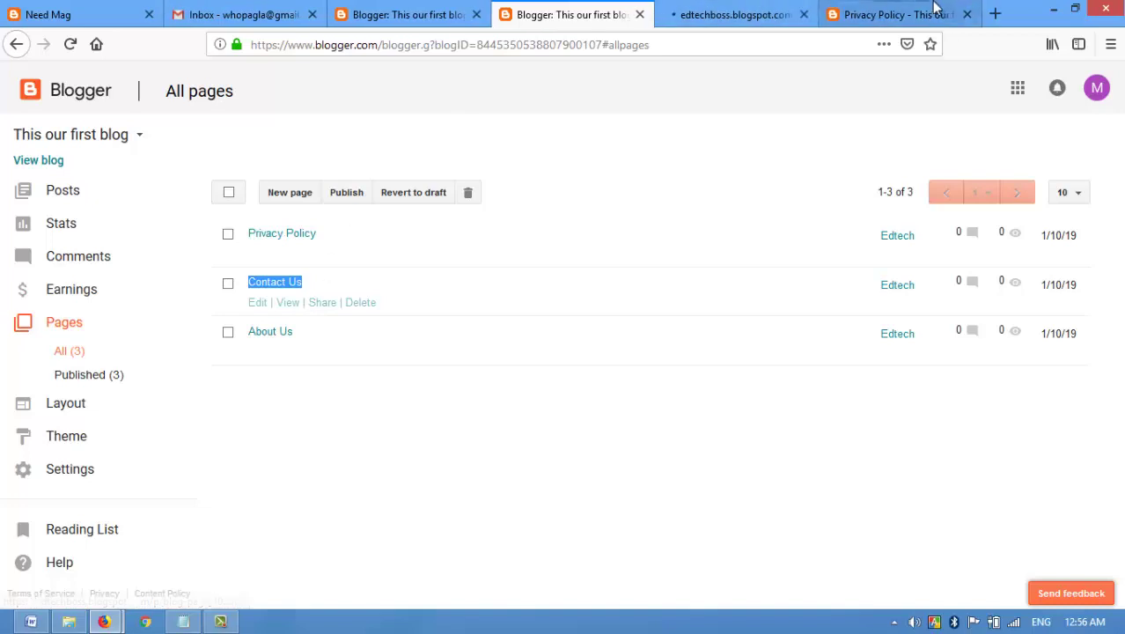
click(968, 12)
click(841, 13)
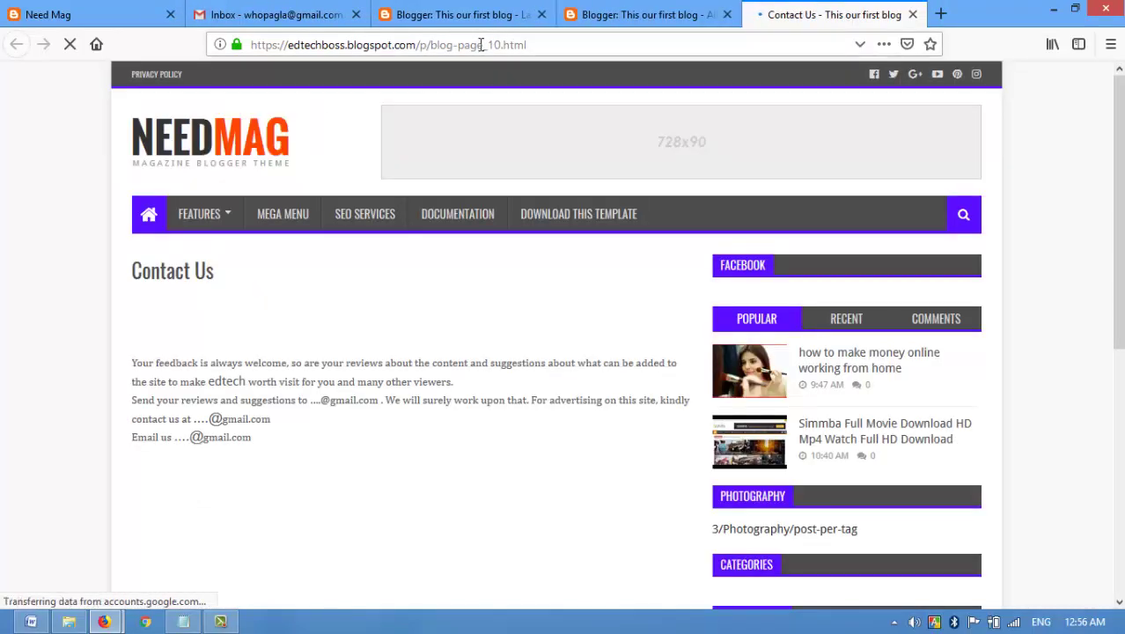
drag(479, 44, 220, 55)
Return to the link list window, paste the Contact Us page address as the new site URL and add the link
click(650, 12)
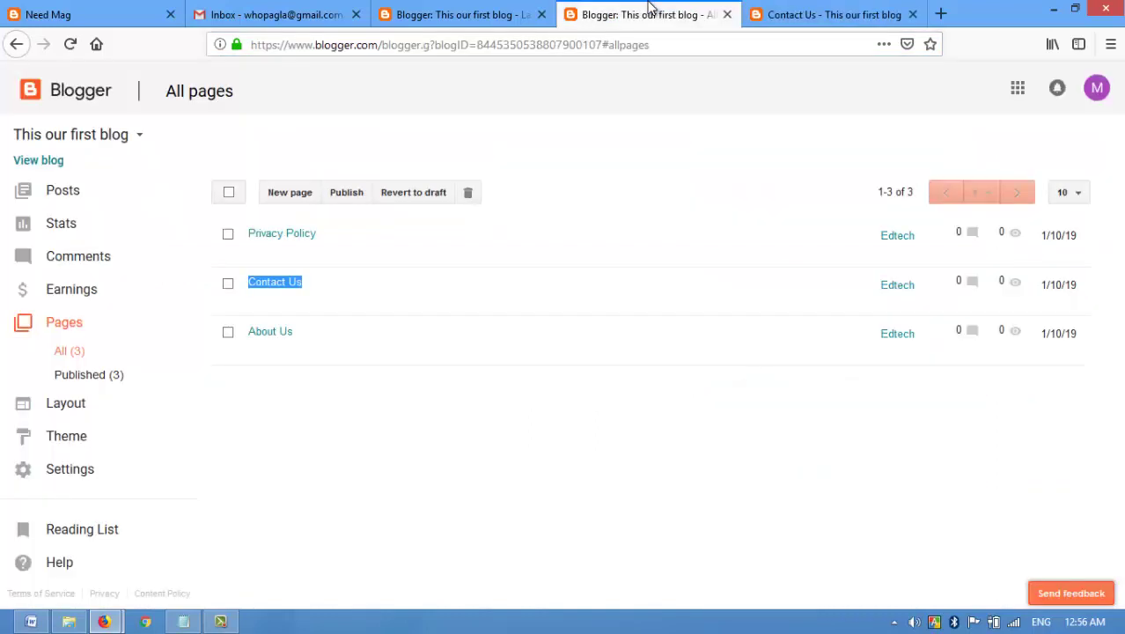
click(104, 622)
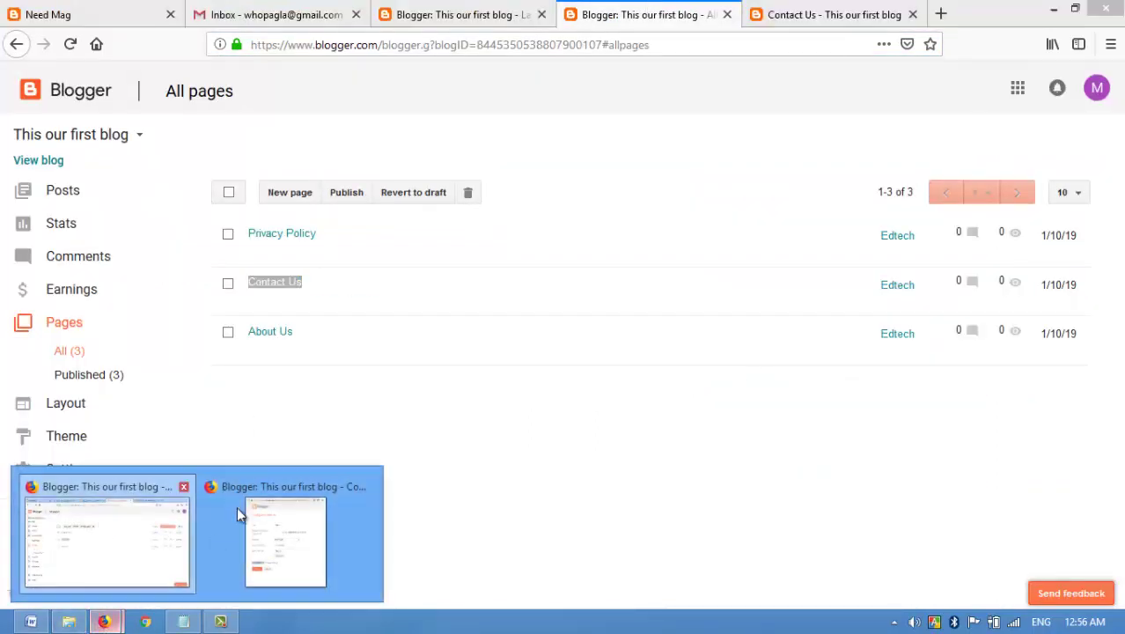
click(287, 519)
double_click(296, 352)
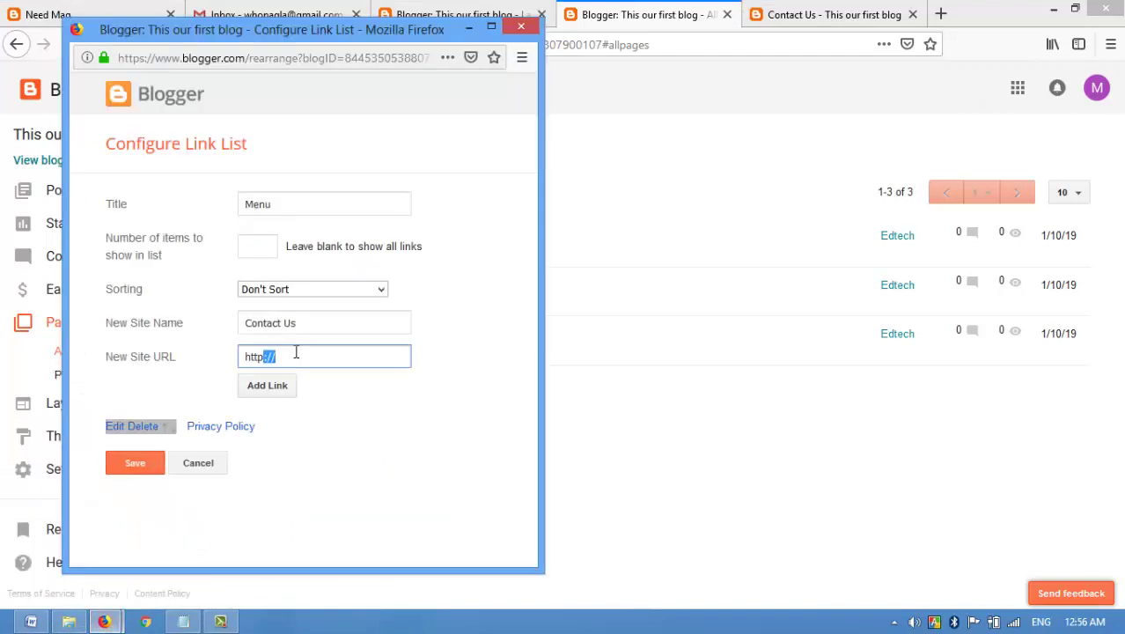
key(ctrl+v)
click(276, 384)
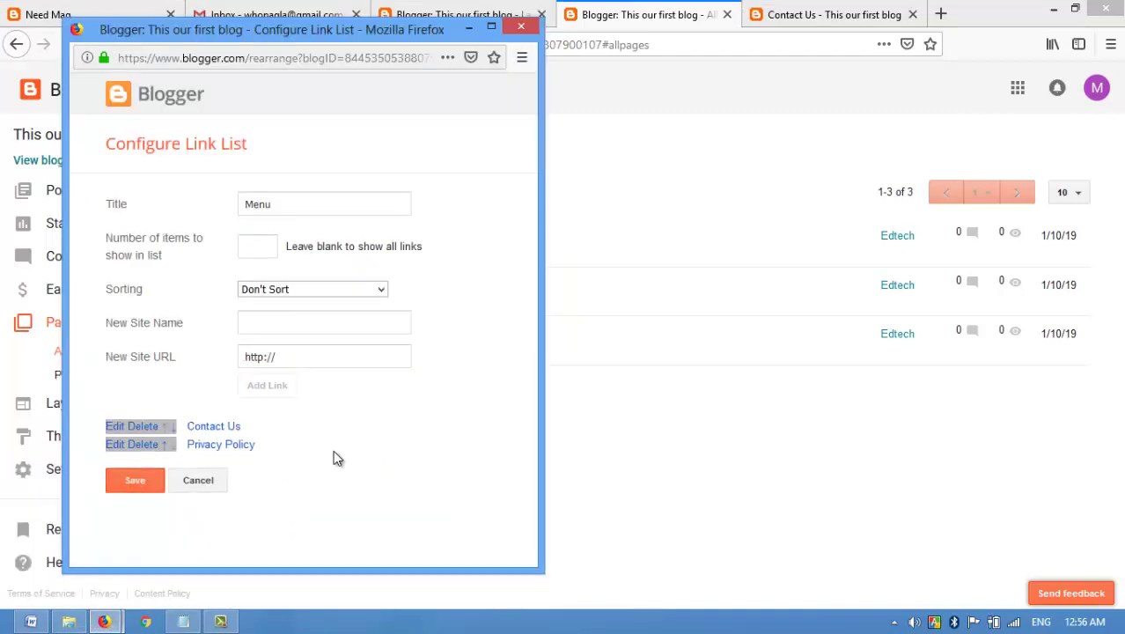
click(588, 10)
click(294, 333)
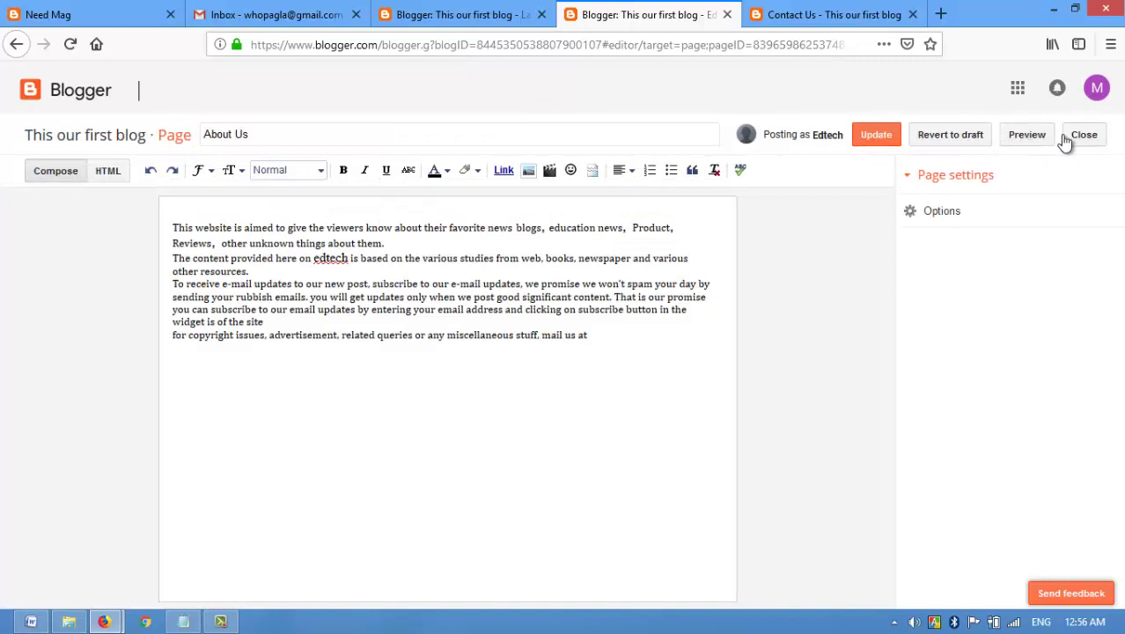
click(1031, 136)
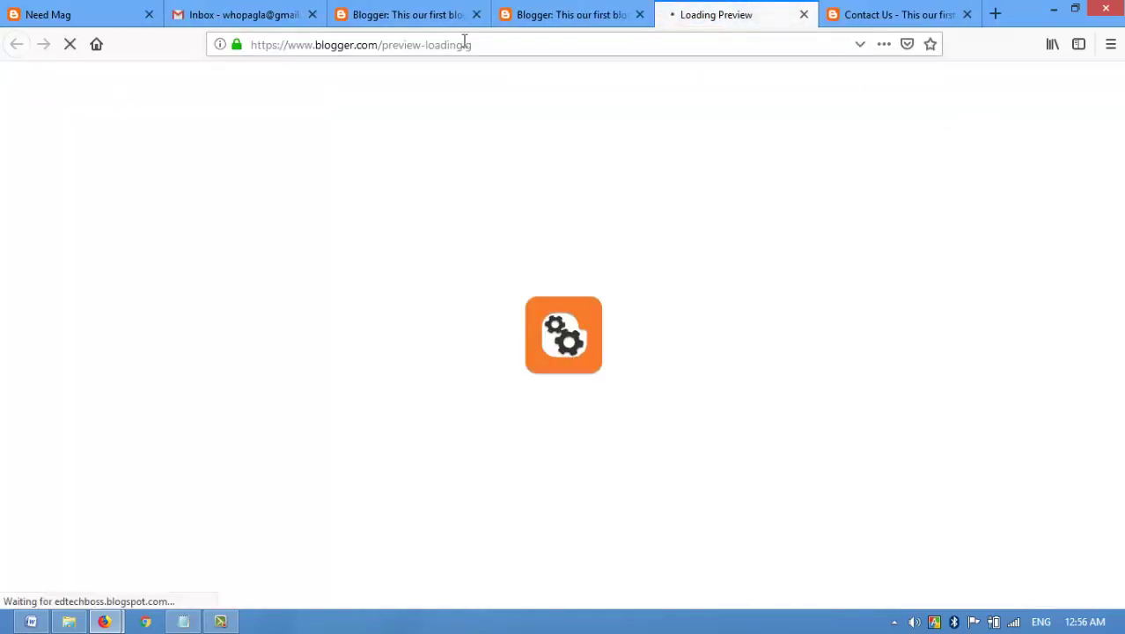
click(802, 15)
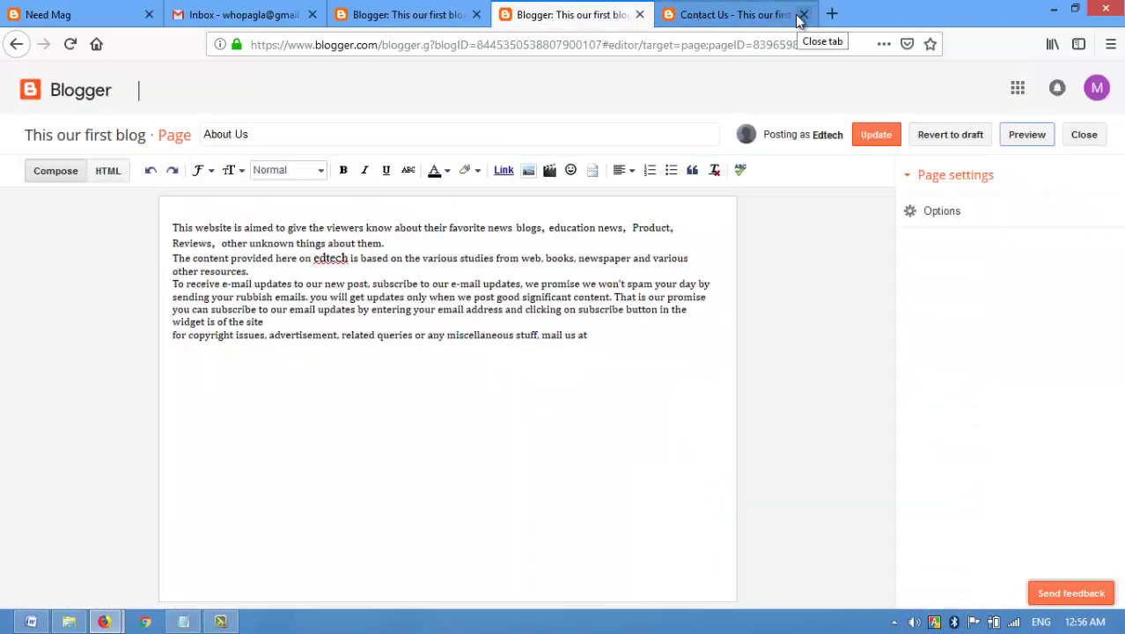
click(786, 13)
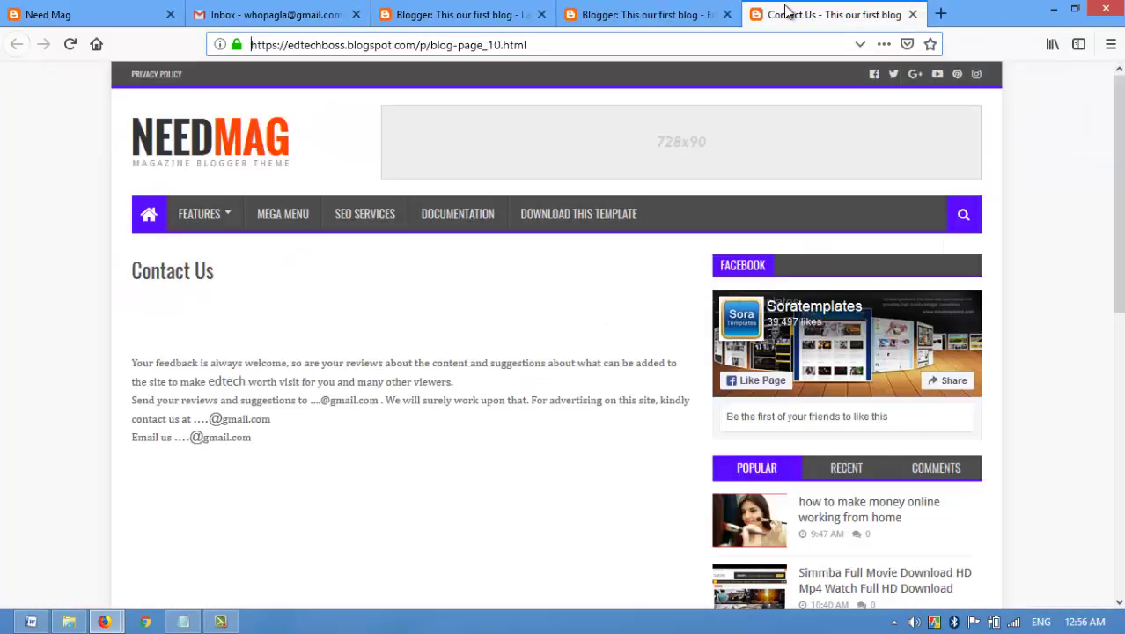
click(678, 13)
click(912, 15)
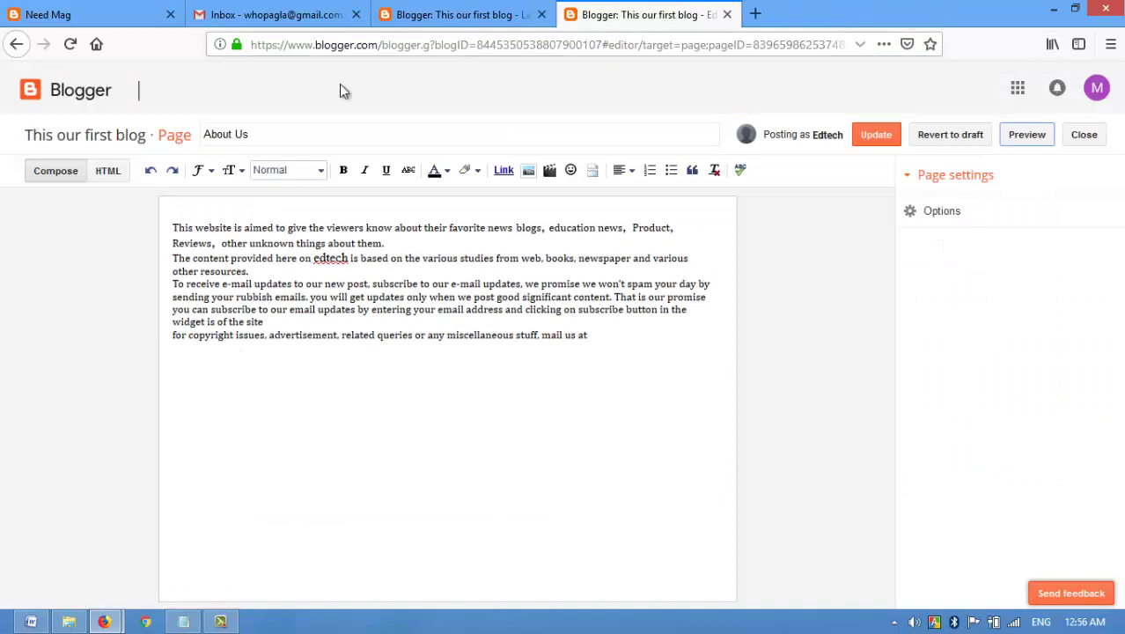
click(44, 99)
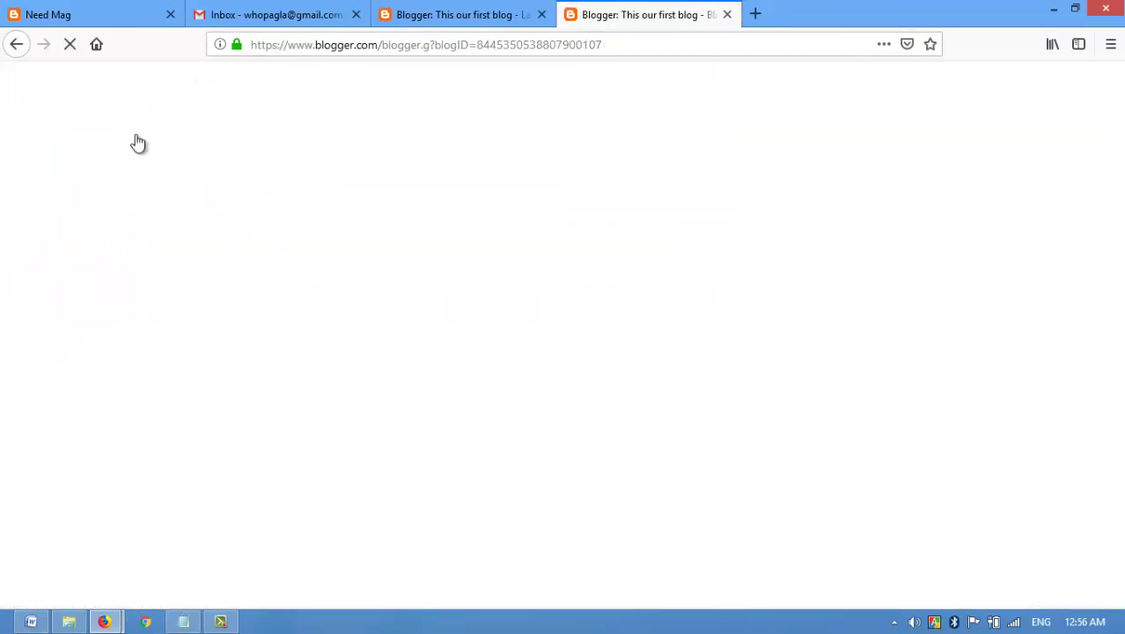
click(77, 373)
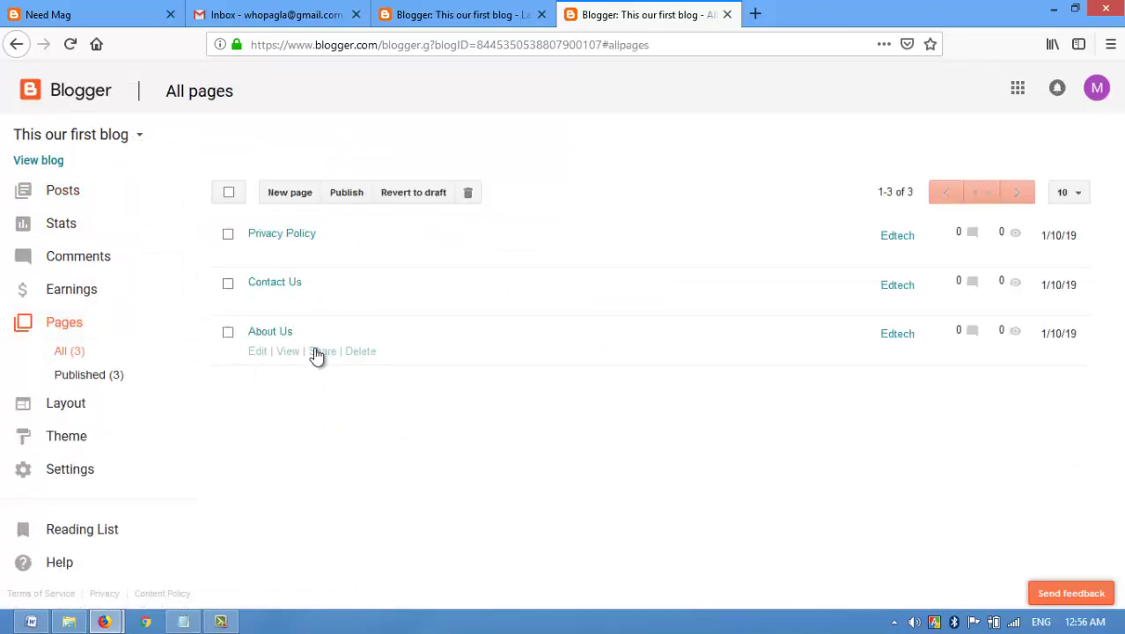
View the published About Us page and paste its address, edtechboss.blogspot.com/p/blog-page without ".html", as the new site URL in the link list
click(291, 350)
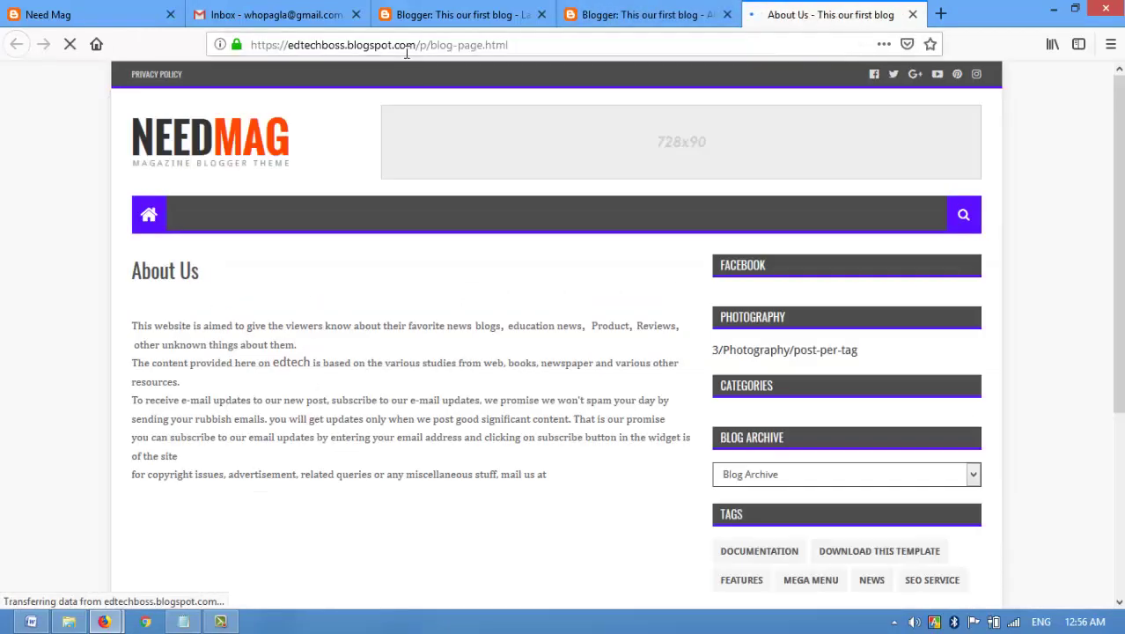
drag(444, 45, 248, 44)
key(ctrl+c)
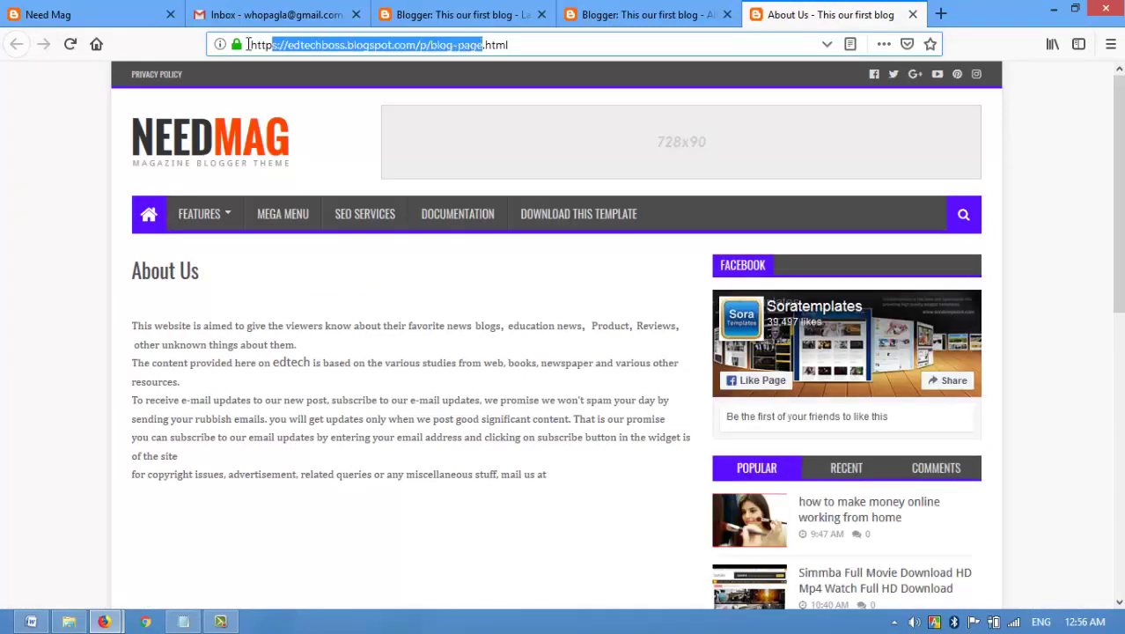
click(664, 11)
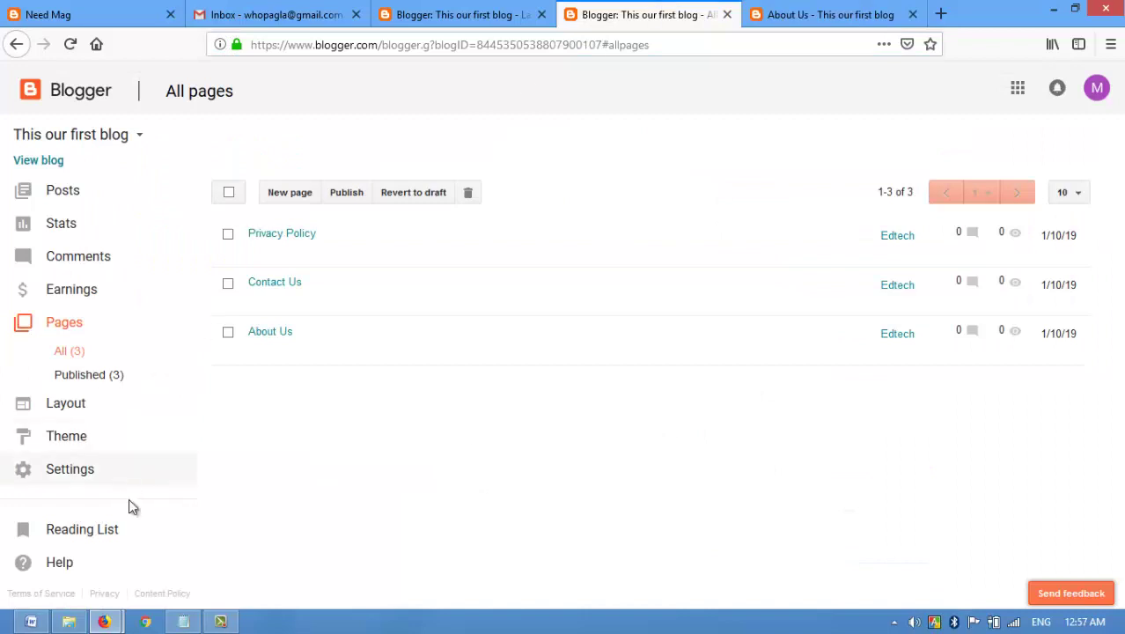
mouse_move(104, 619)
click(341, 504)
click(321, 355)
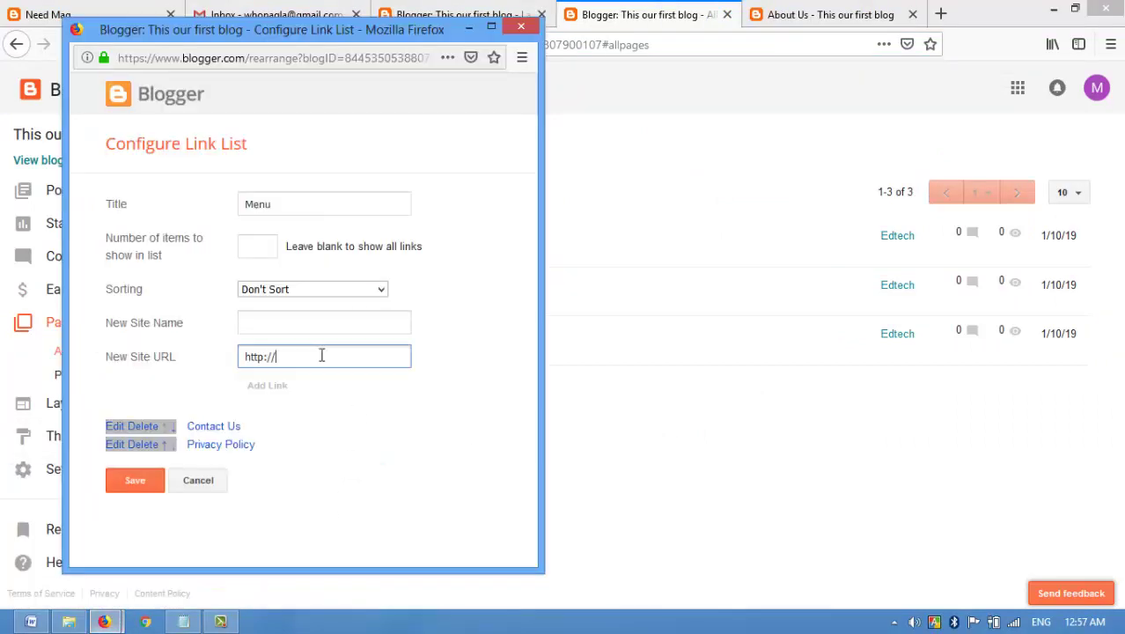
key(ctrl+v)
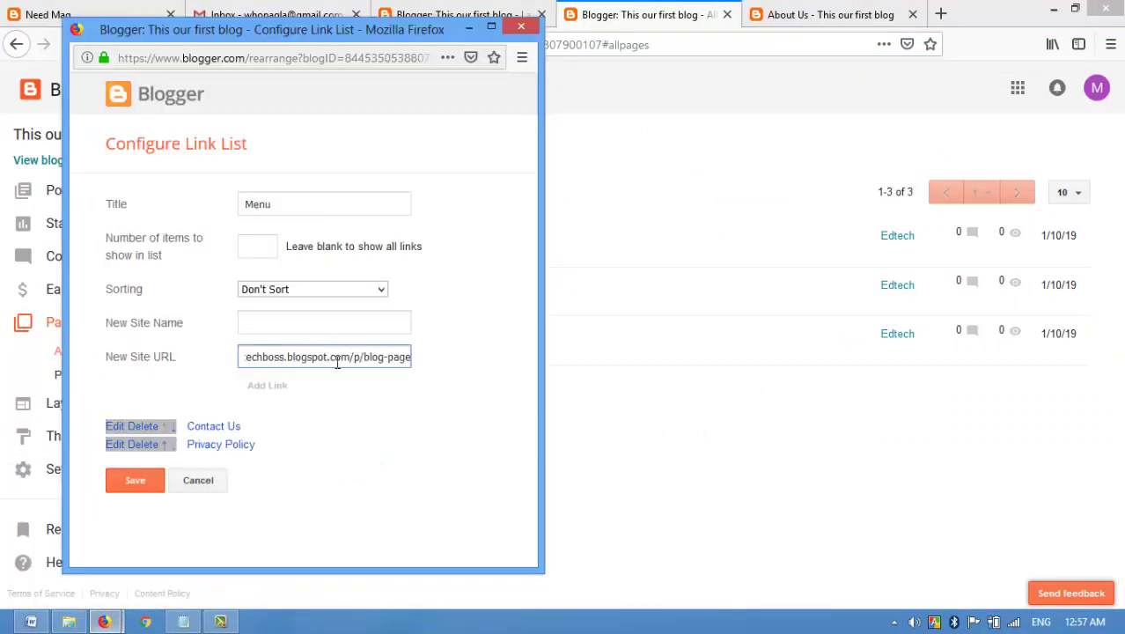
click(787, 14)
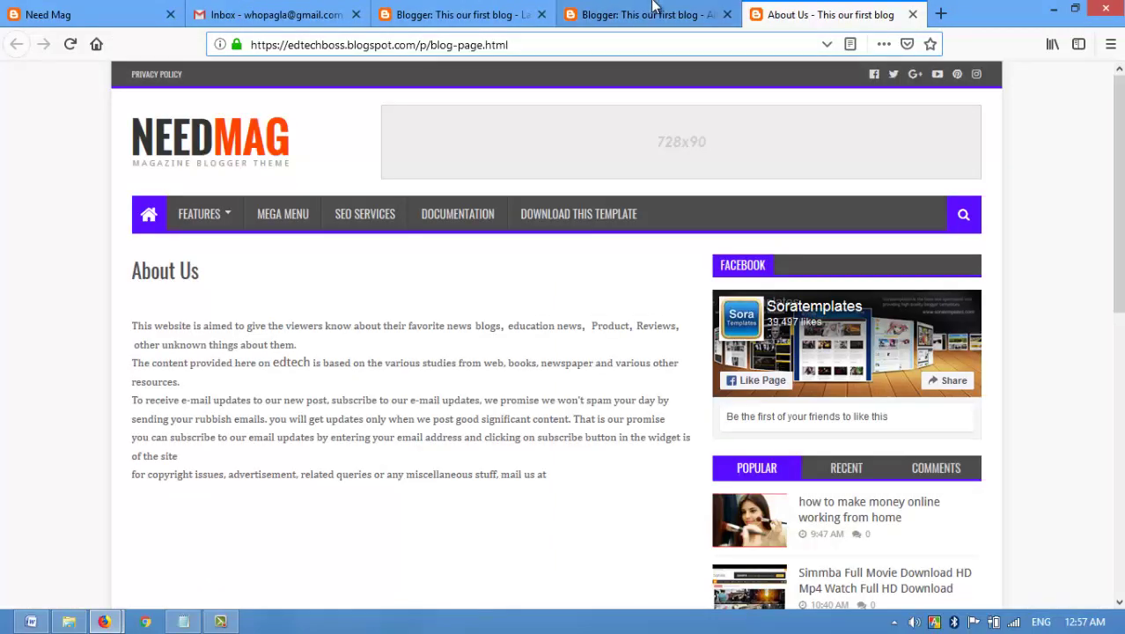
click(202, 276)
drag(209, 269, 124, 272)
click(625, 14)
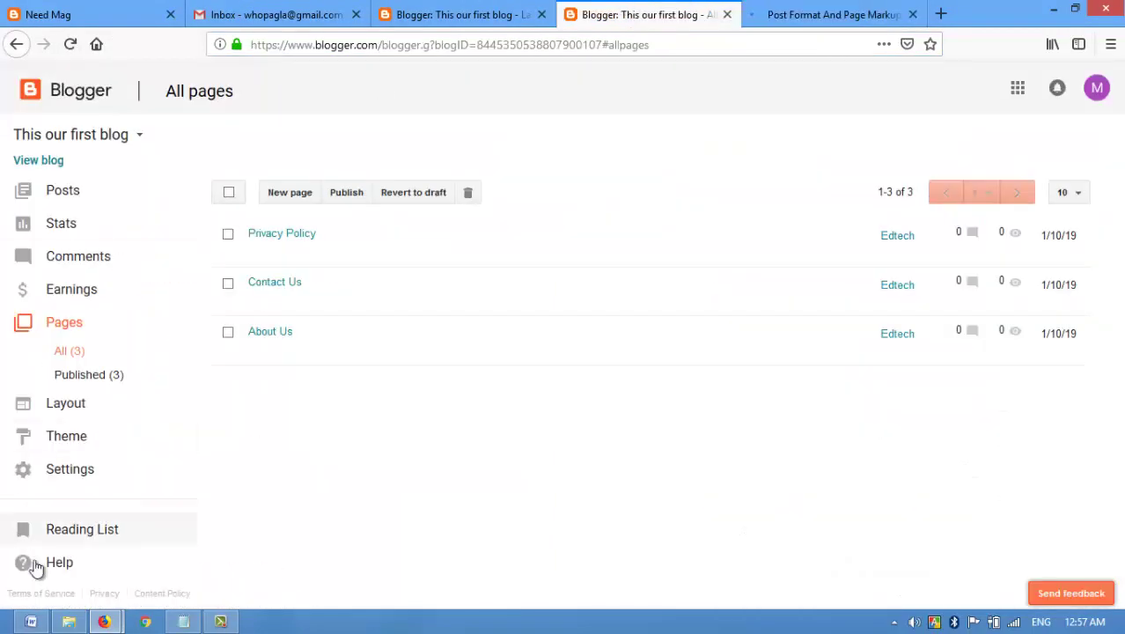
mouse_move(104, 623)
click(220, 548)
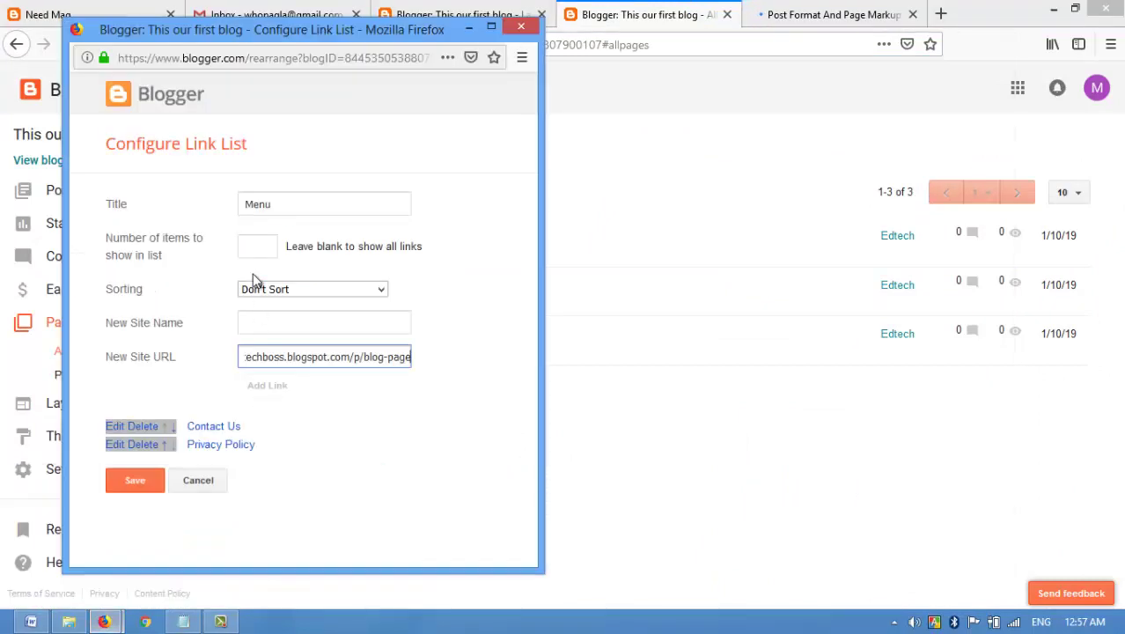
click(271, 322)
key(ctrl+v)
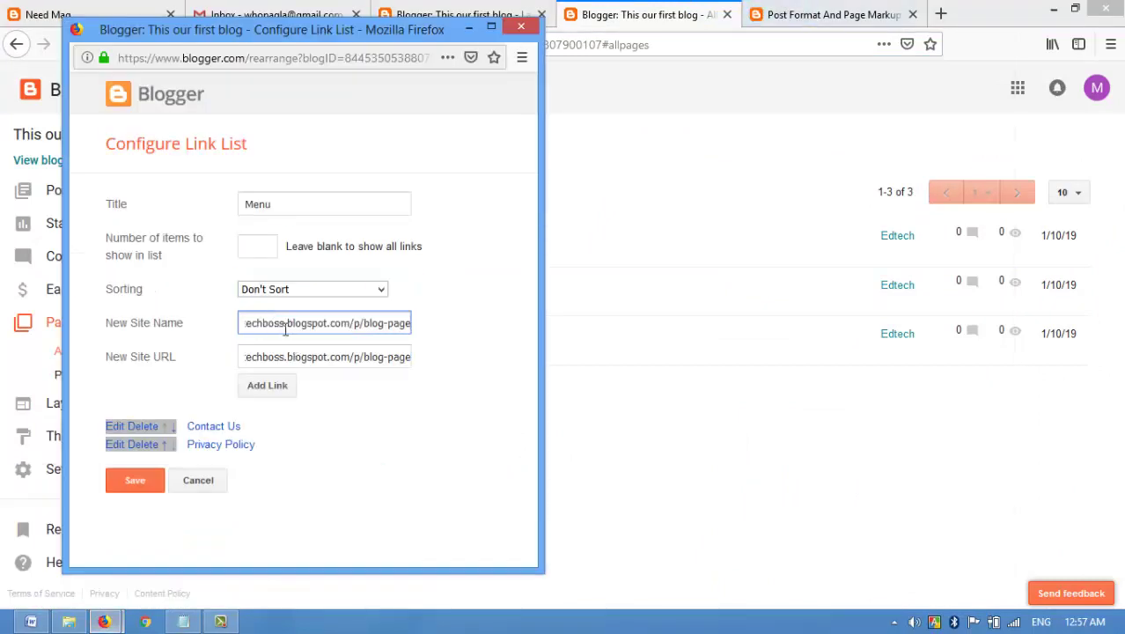
triple_click(286, 326)
key(BackSpace)
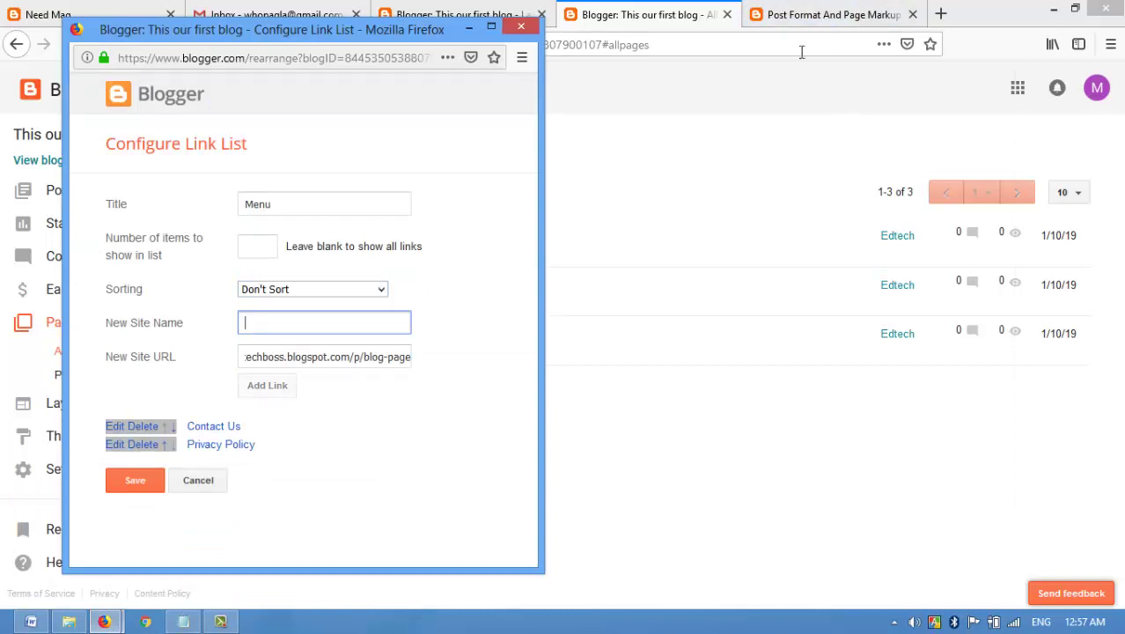
Copy "About Us" from the blog's page list, enter it as the new site name and add the link to the menu
key(alt+Tab)
drag(310, 337, 245, 338)
key(ctrl+c)
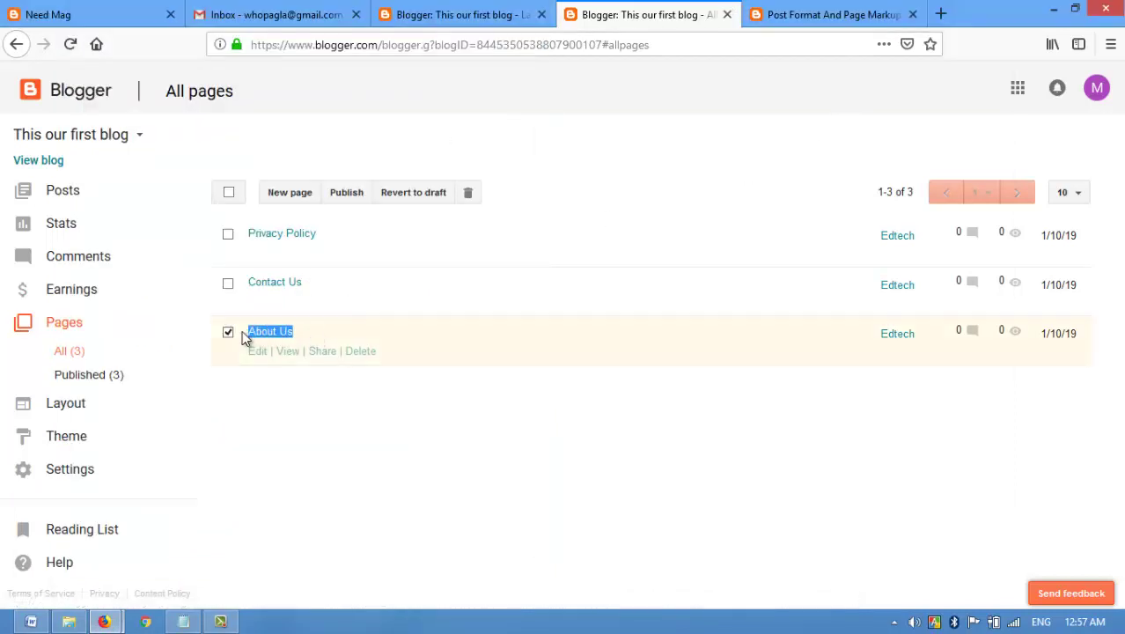
click(227, 332)
click(228, 330)
mouse_move(120, 622)
click(264, 532)
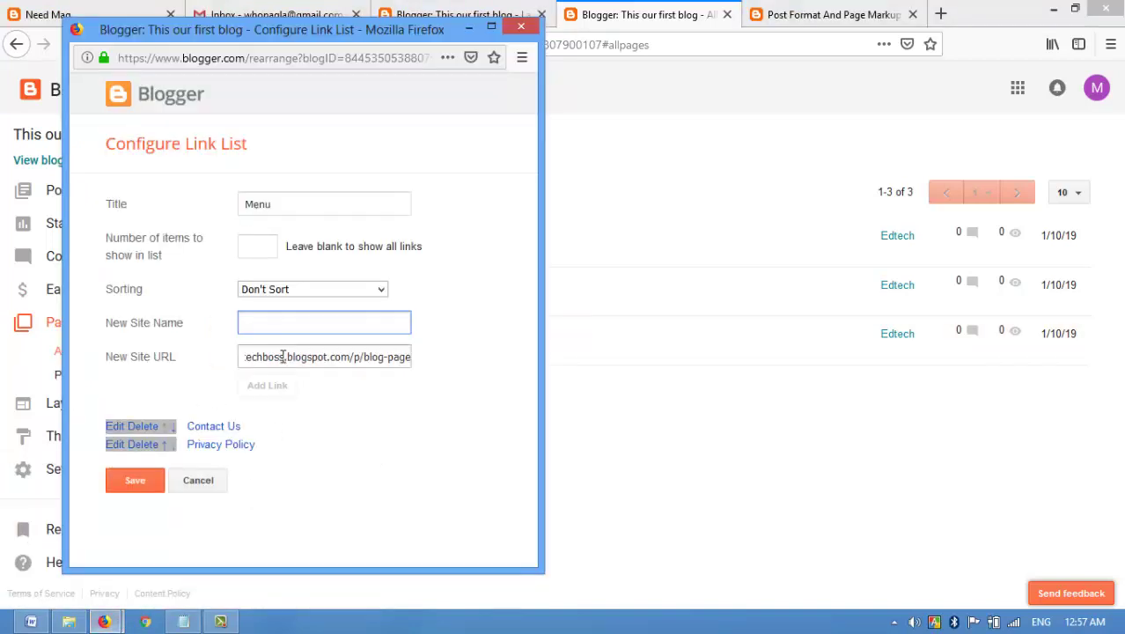
key(ctrl+v)
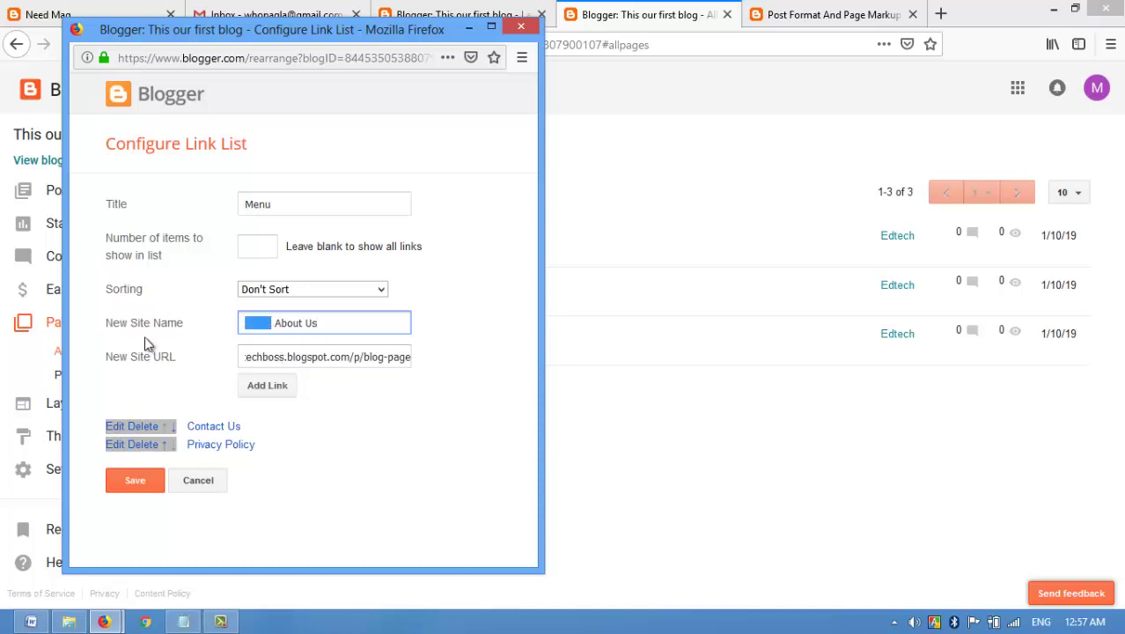
key(BackSpace)
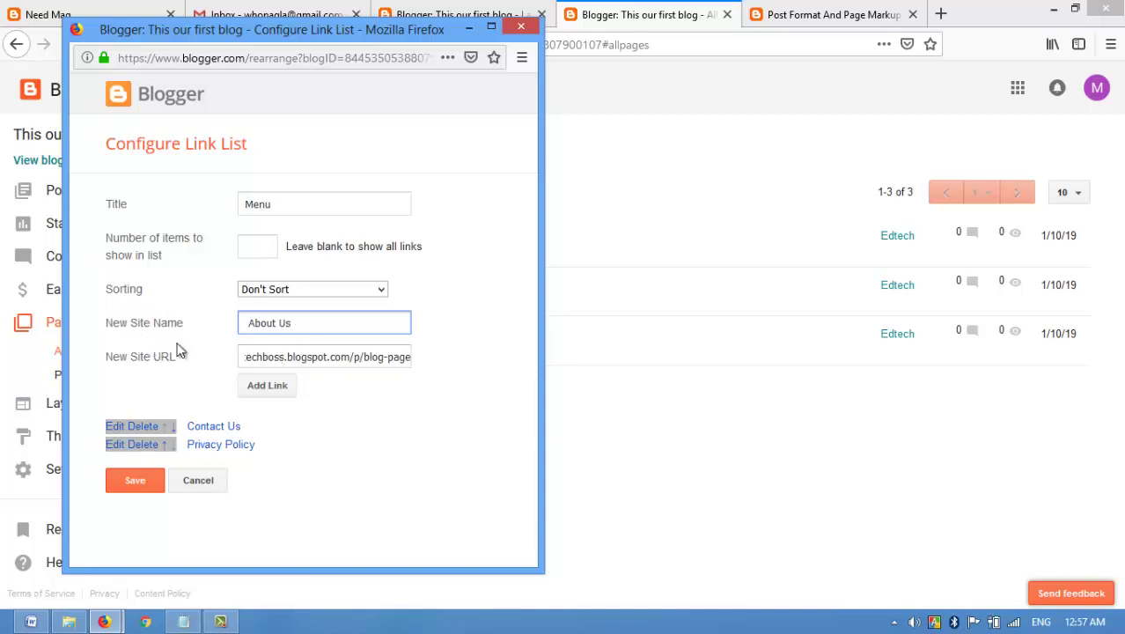
click(264, 388)
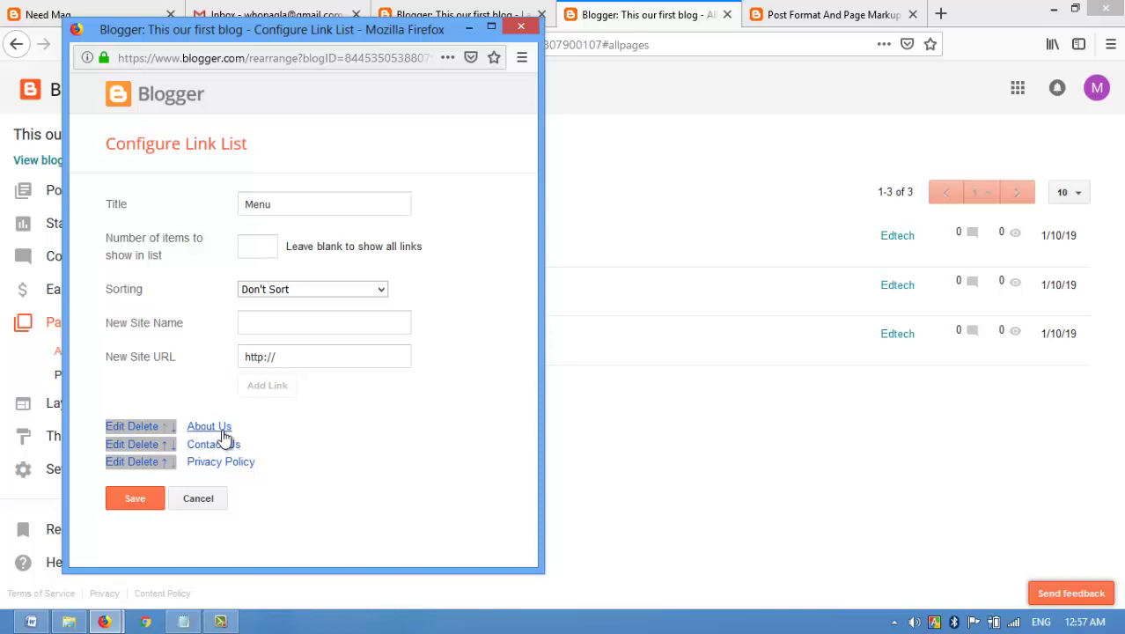
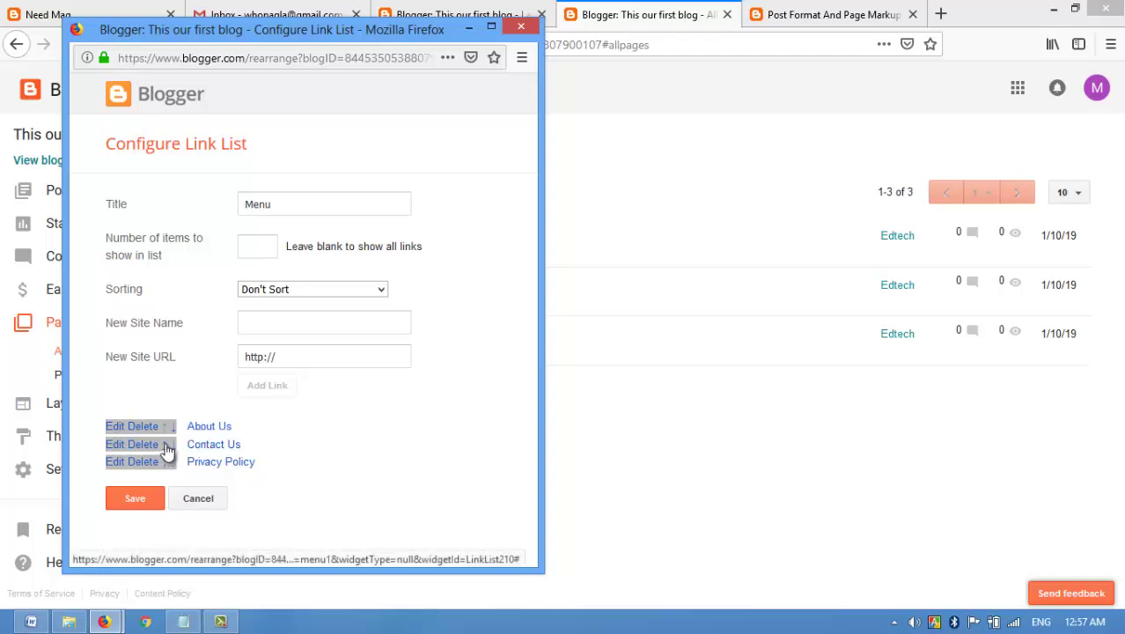
Arrange the top navigation links as About Us, Contact Us, Privacy Policy and save the Menu link list
click(165, 444)
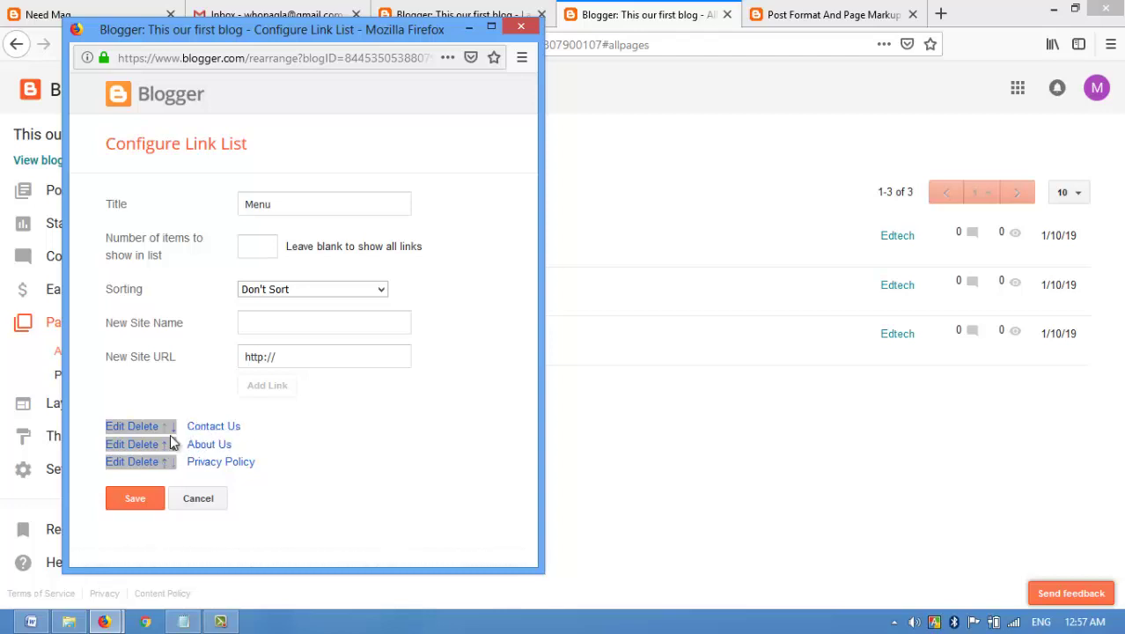
click(165, 446)
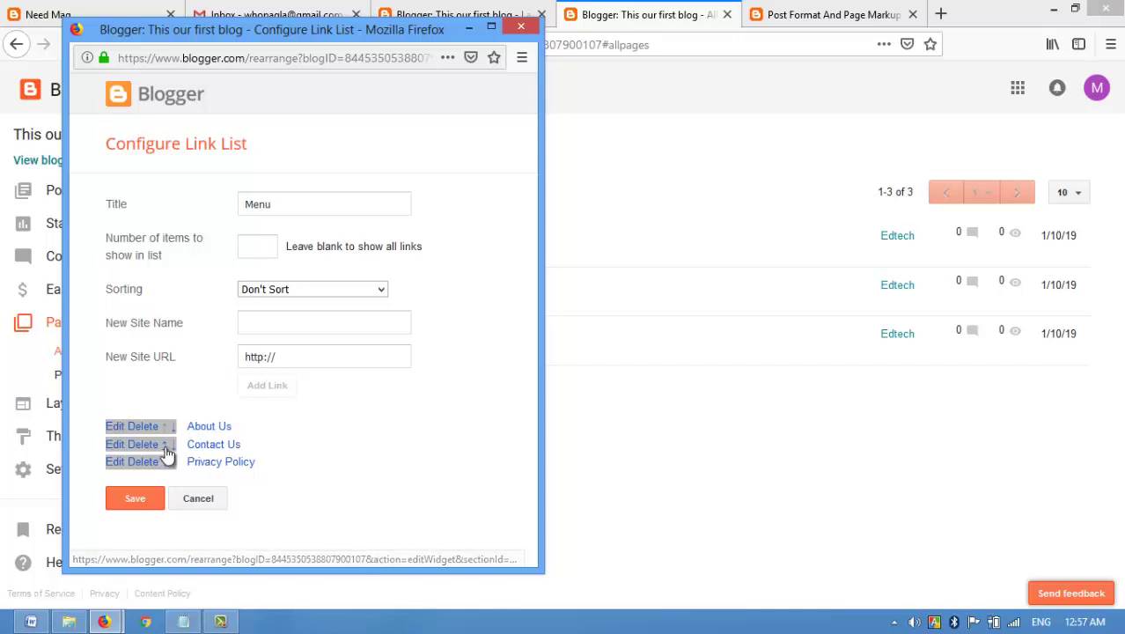
click(137, 499)
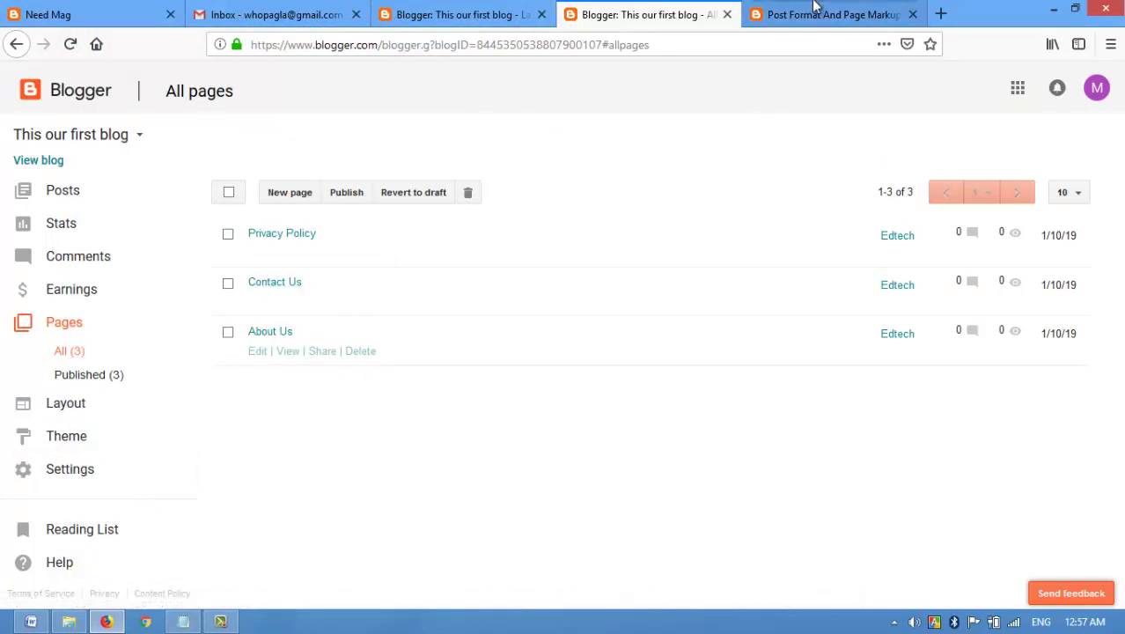
View the live blog to check its top navigation, and close the Post Format And Page Markup tab
click(39, 161)
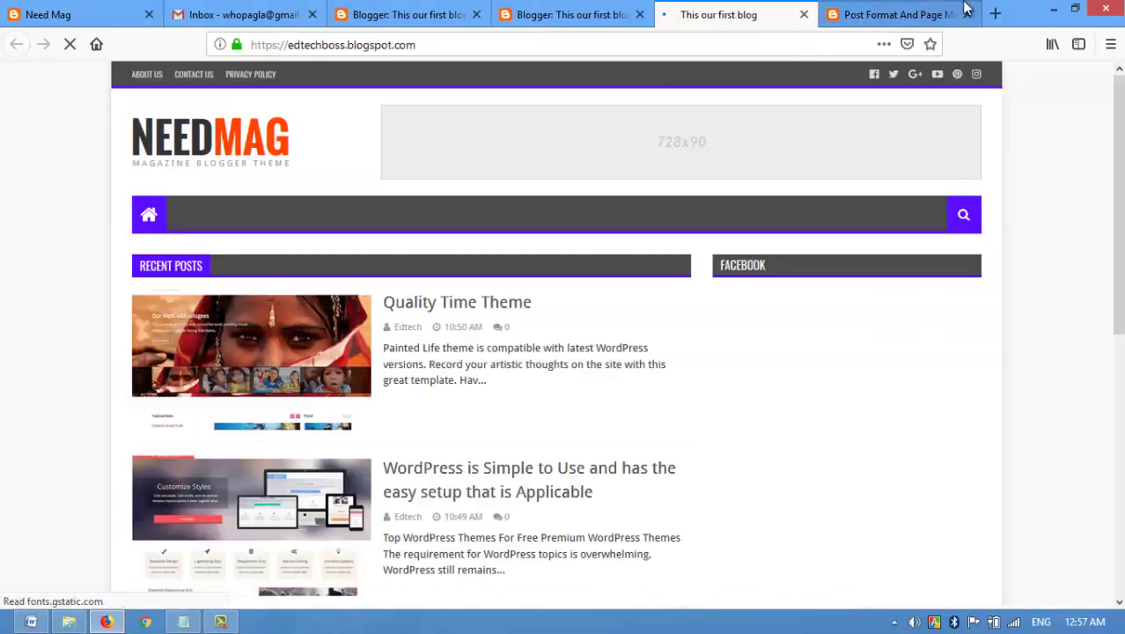
click(966, 14)
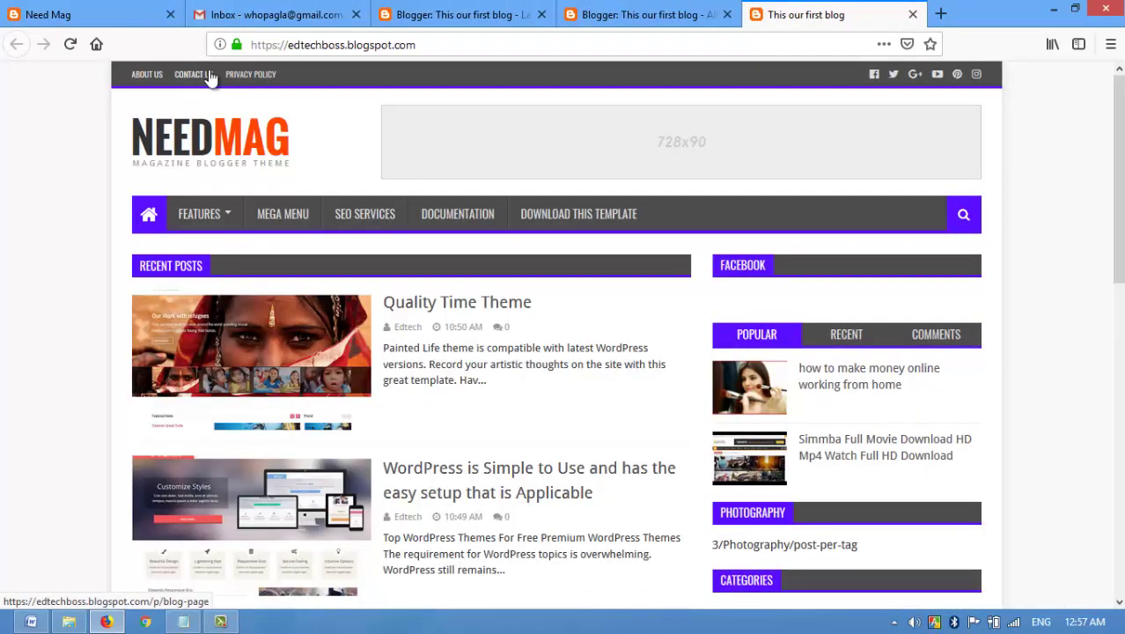
Replace the image in the layout's Logo header gadget with edtech.png from the Desktop
click(622, 10)
click(414, 16)
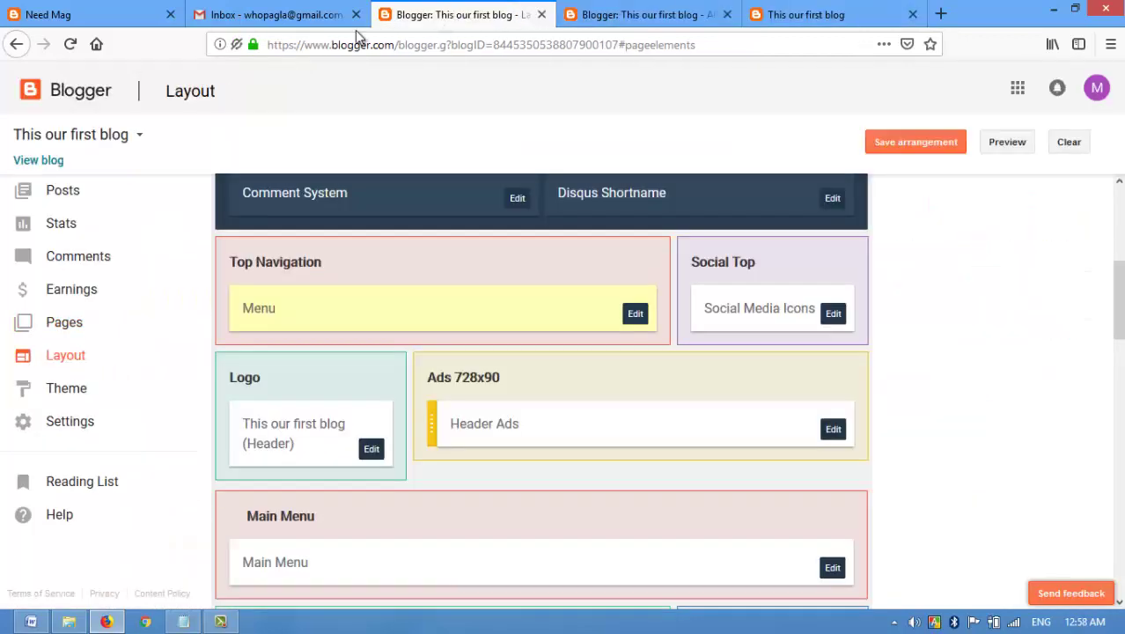
scroll(379, 381, down, 2)
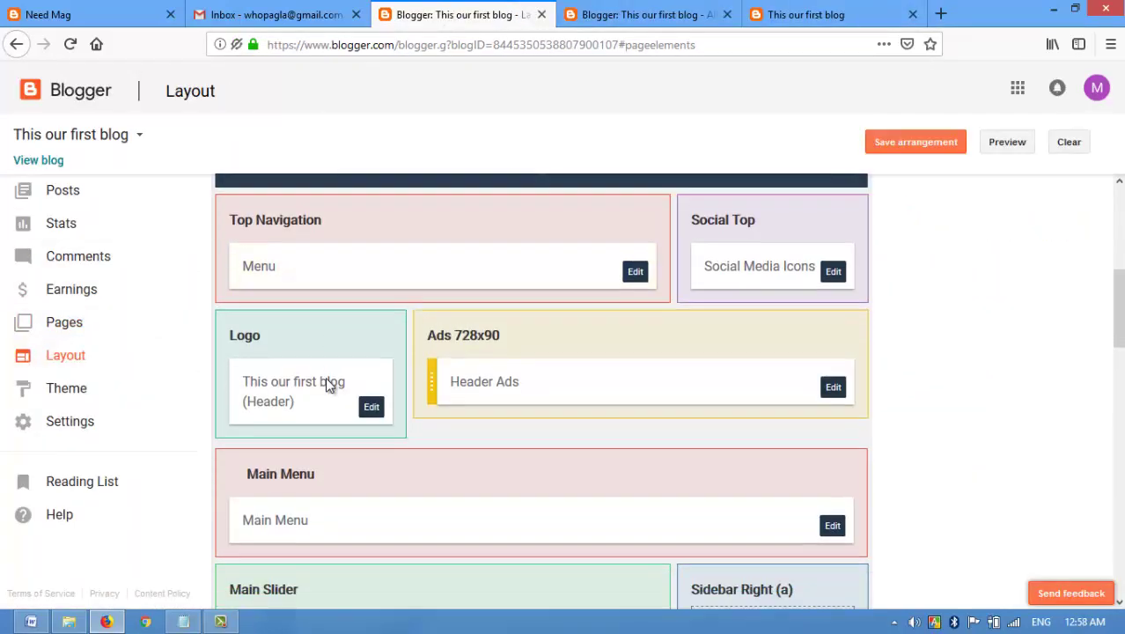
click(371, 377)
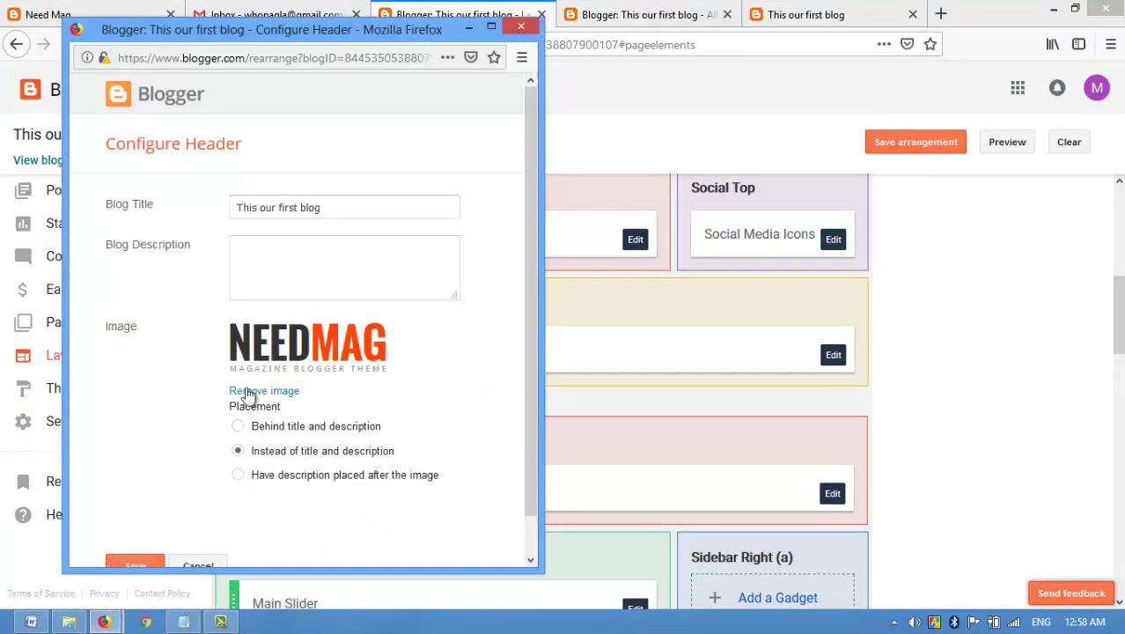
click(248, 393)
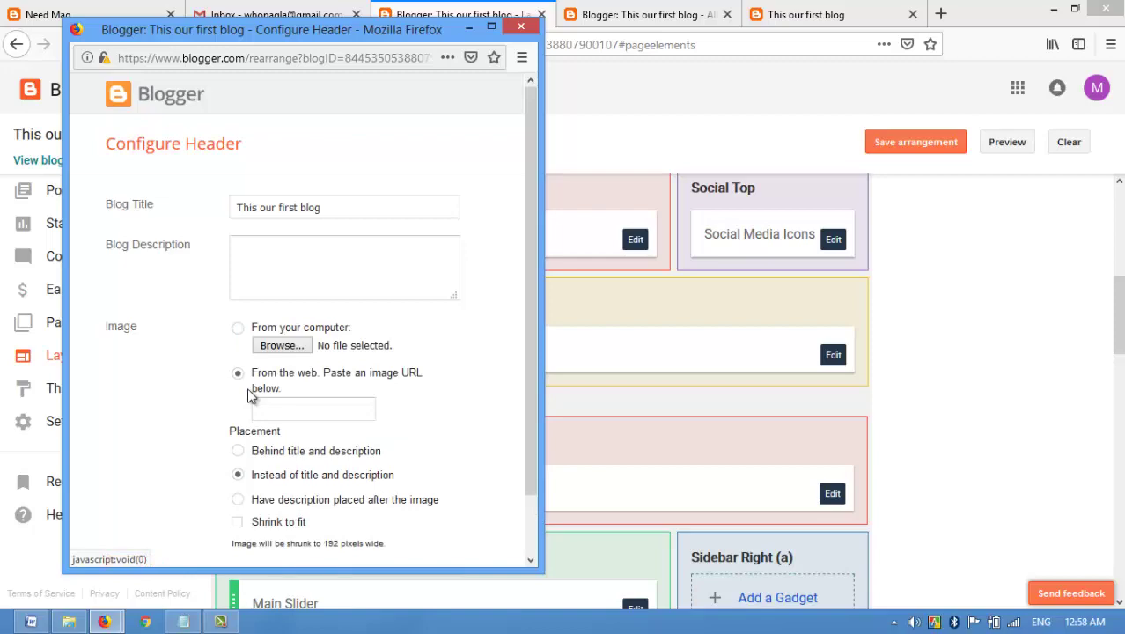
click(281, 346)
scroll(465, 359, down, 1)
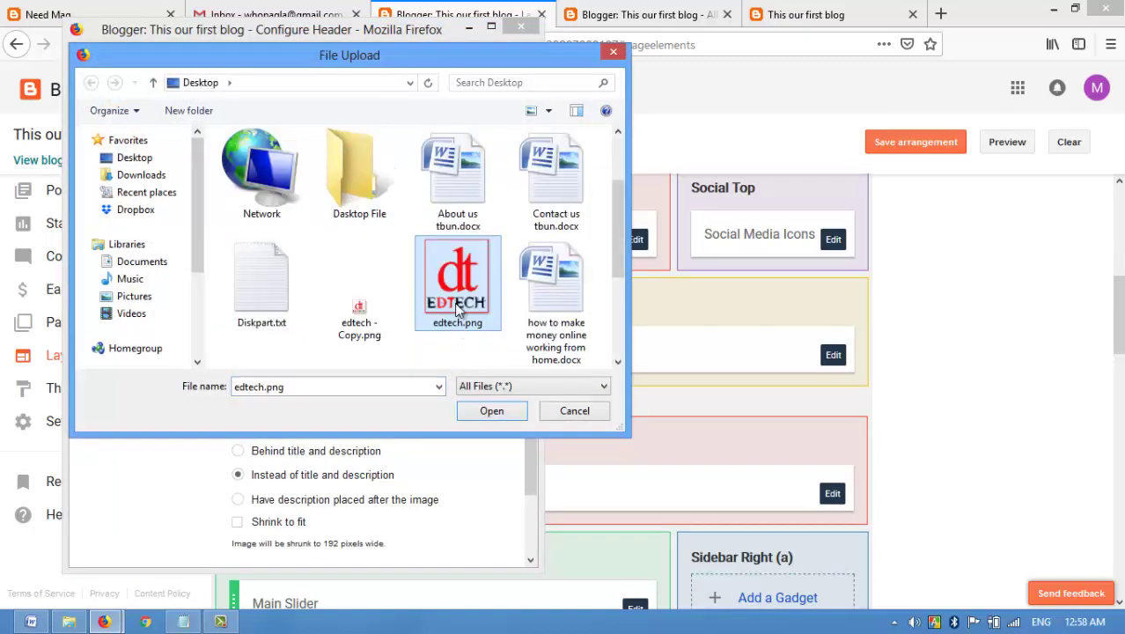
double_click(454, 301)
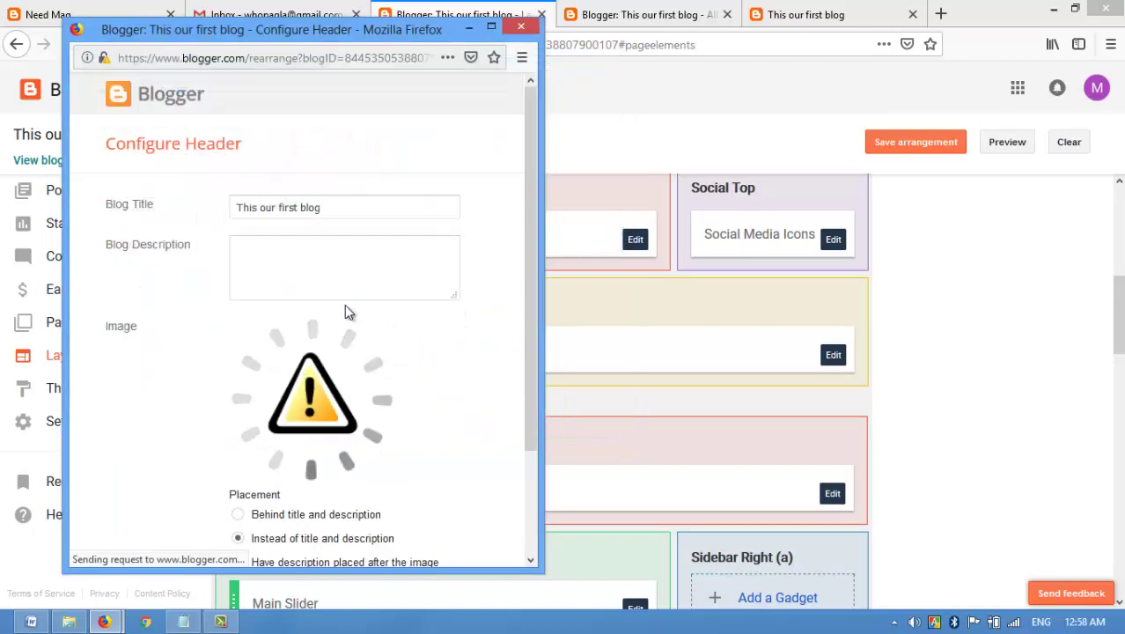
Save the header configuration with its blog description left blank, and save the layout arrangement
click(257, 258)
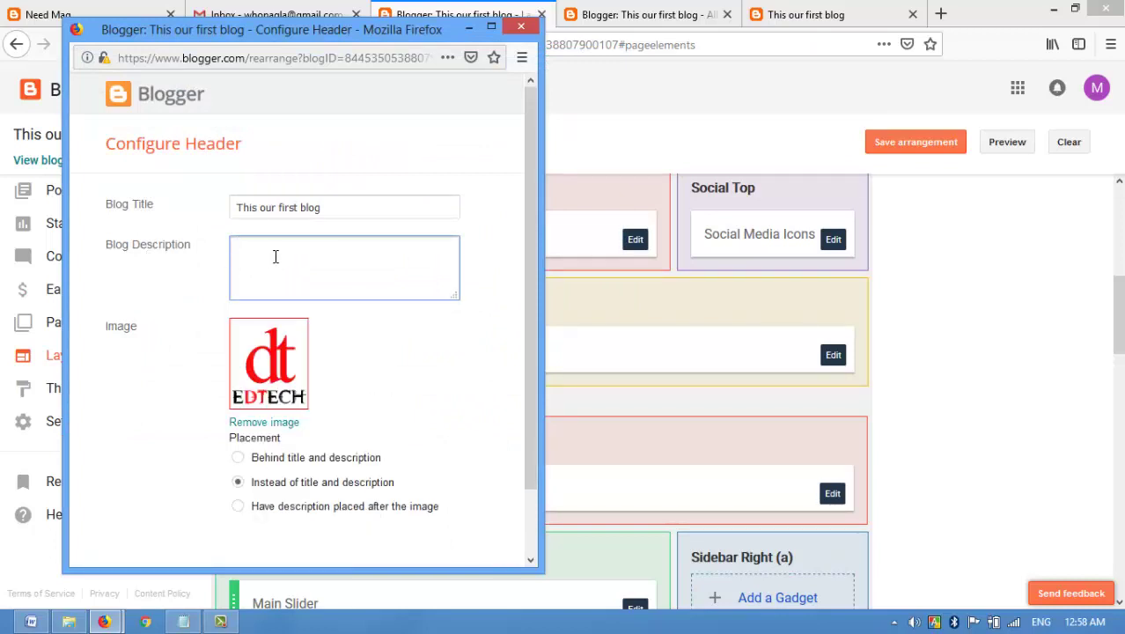
scroll(306, 290, down, 2)
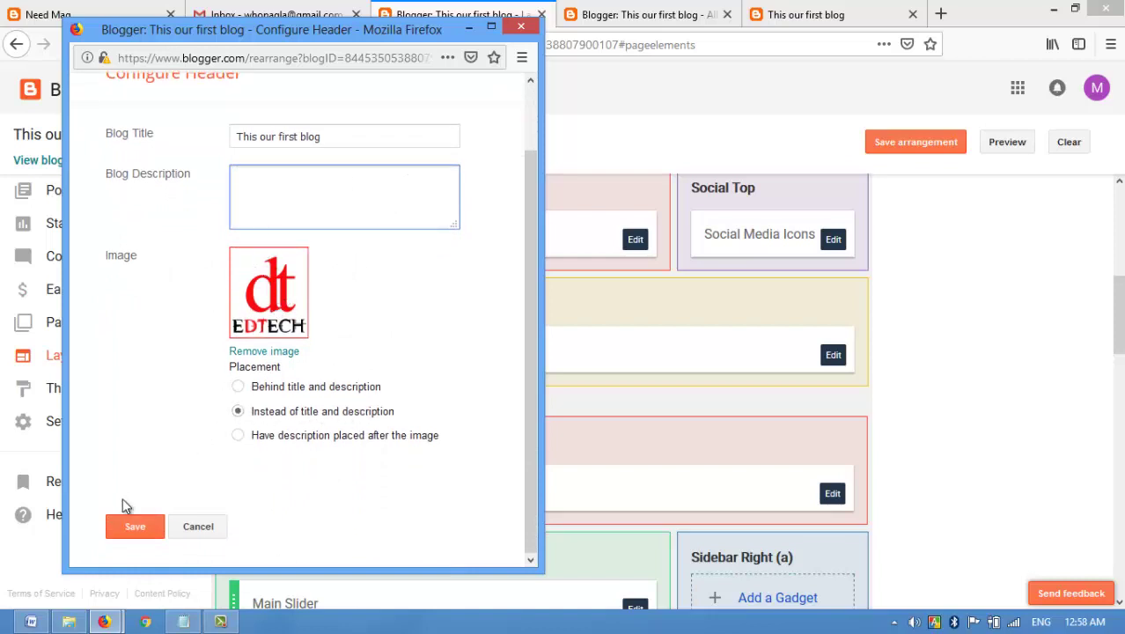
click(145, 526)
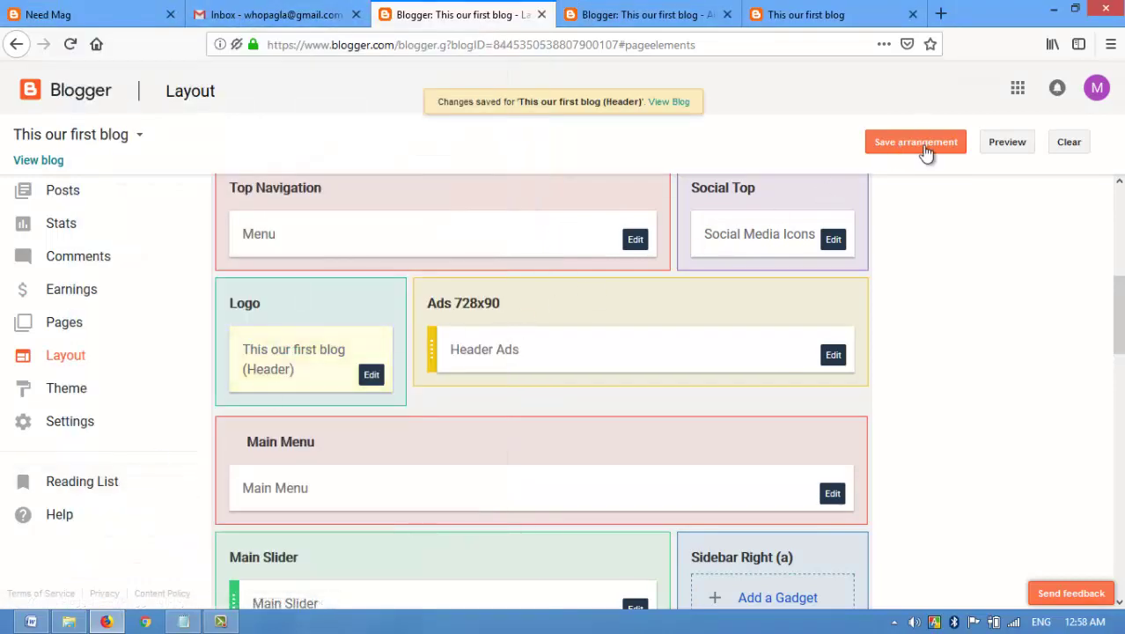
click(895, 146)
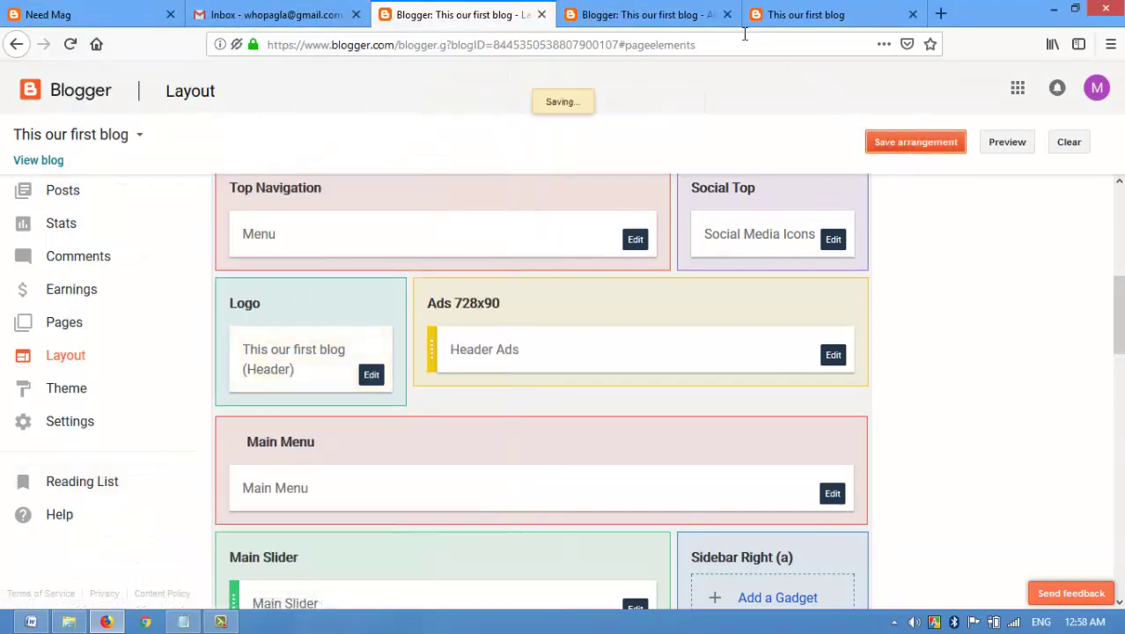
Reload the live blog and examine the logo and the rest of its header area
click(709, 13)
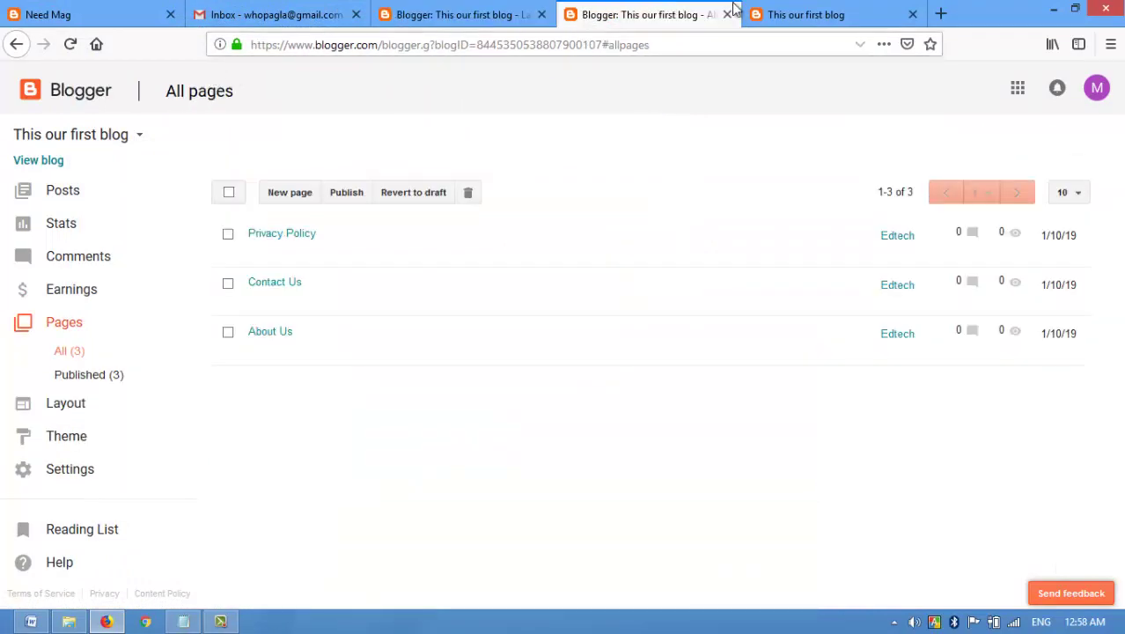
click(773, 11)
click(70, 44)
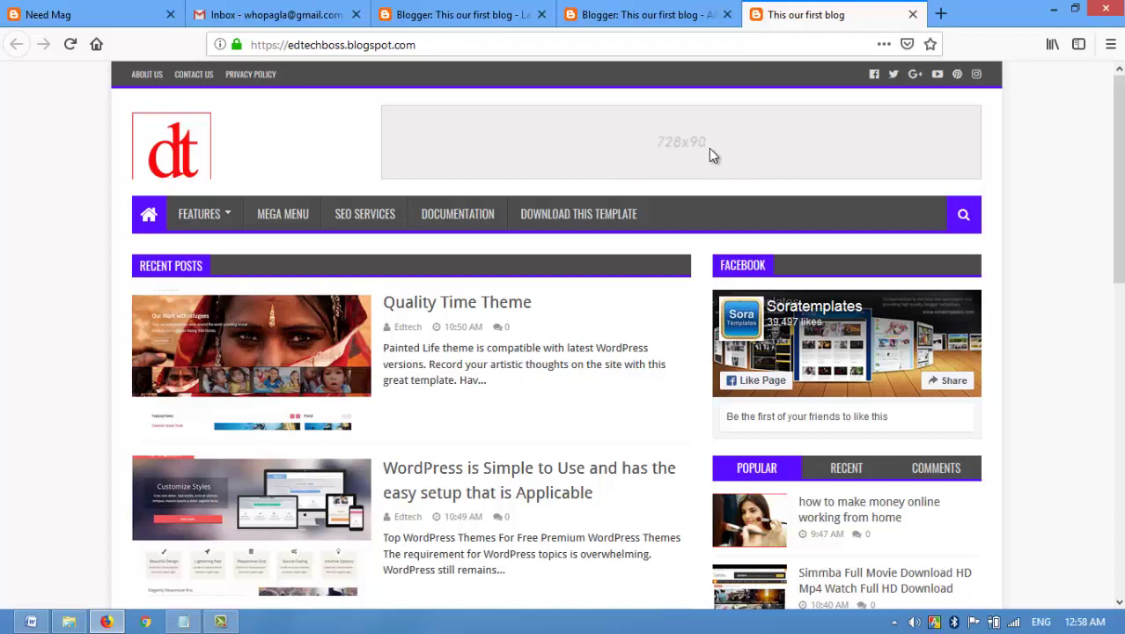
scroll(607, 142, down, 3)
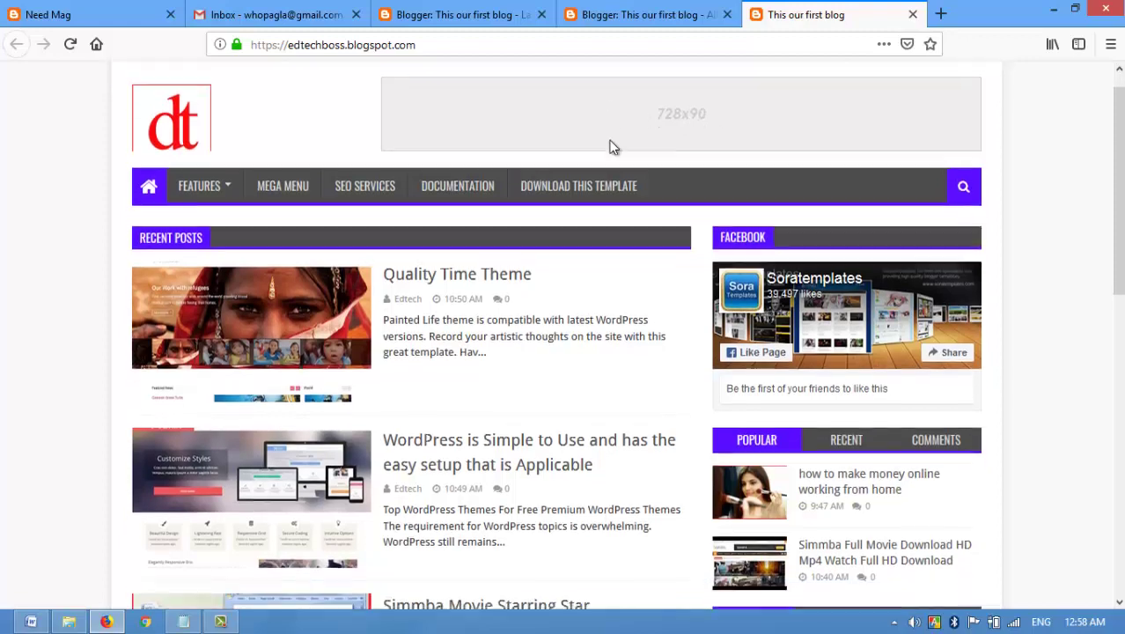
scroll(678, 105, up, 3)
scroll(696, 137, up, 1)
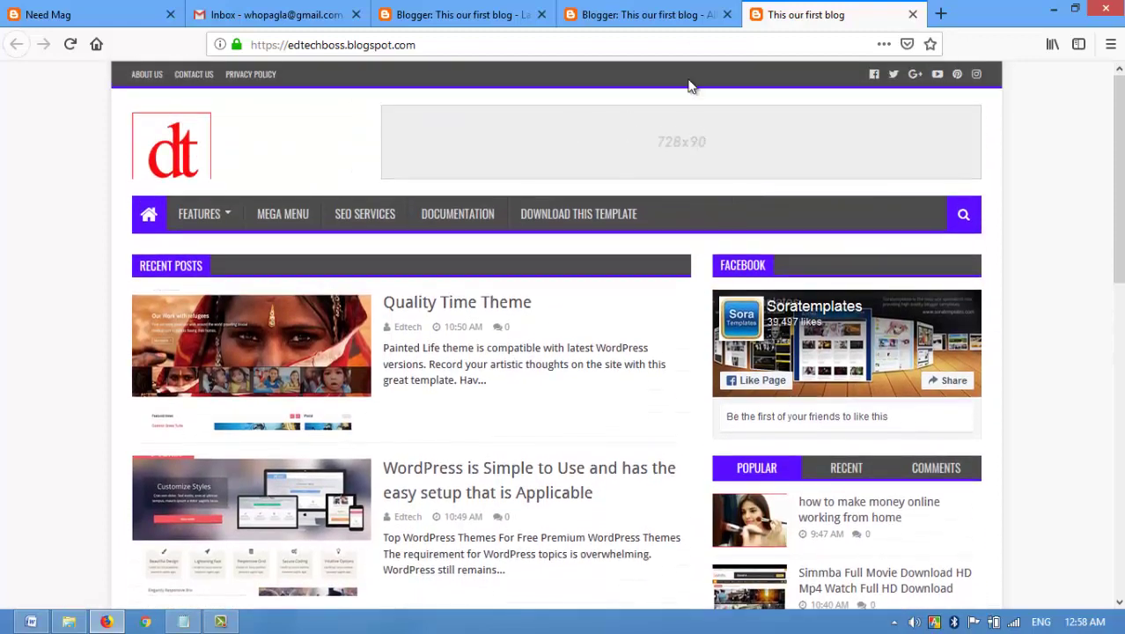
Close the All pages tab and open the layout's Main Menu link list for editing
click(670, 14)
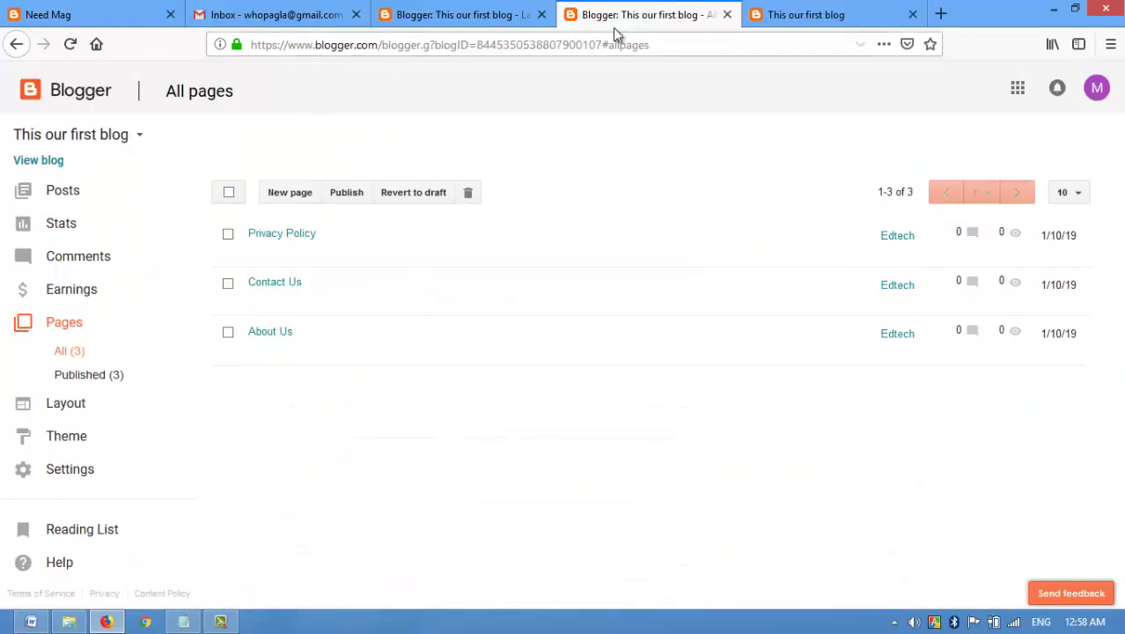
click(727, 14)
click(431, 14)
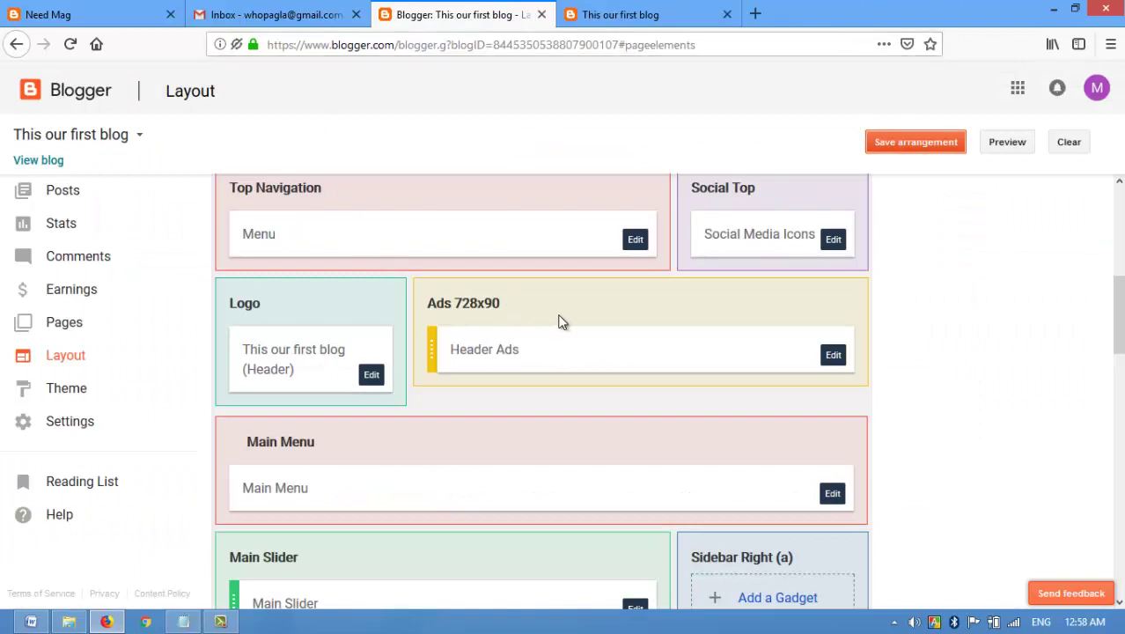
scroll(558, 321, down, 3)
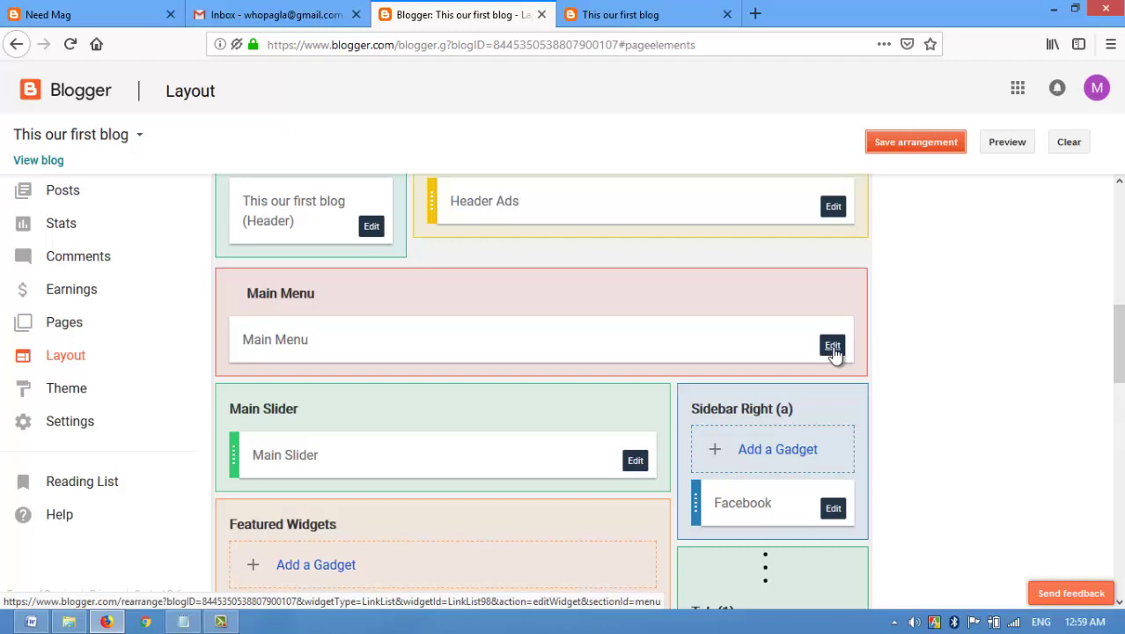
click(831, 346)
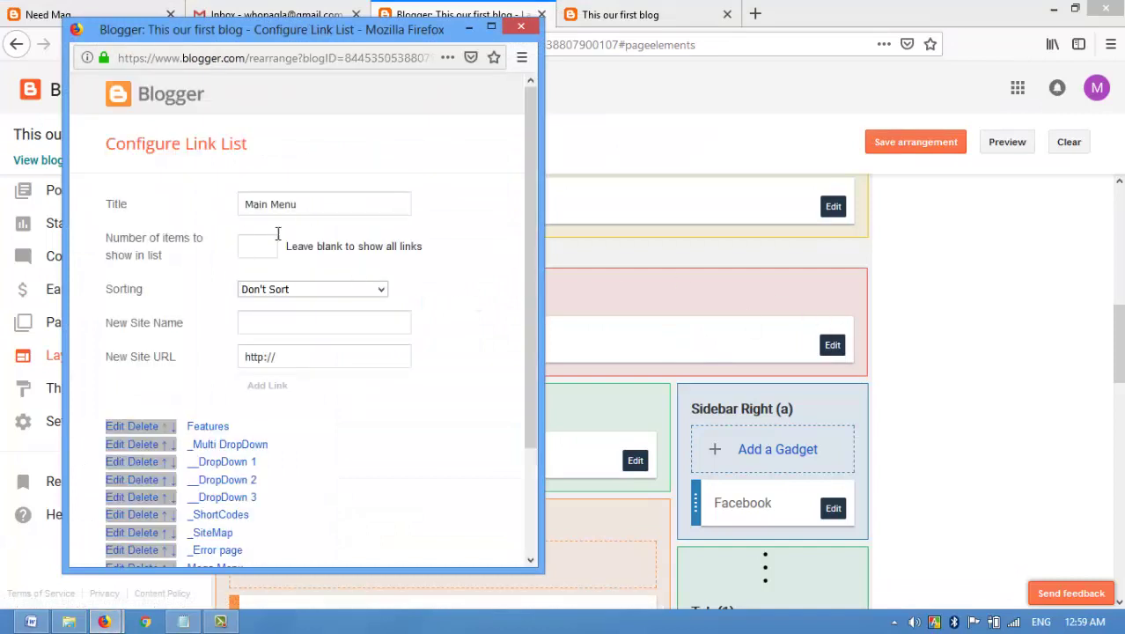
scroll(344, 225, down, 3)
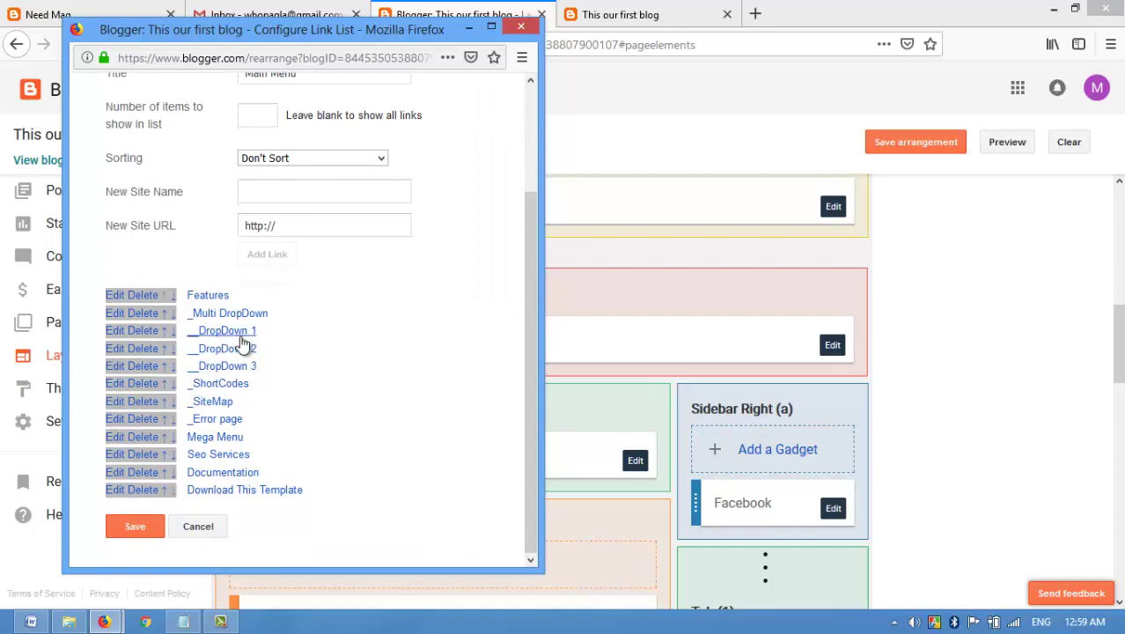
Examine the Features menu and its Multi Dropdown submenu on the live blog
click(656, 17)
mouse_move(226, 213)
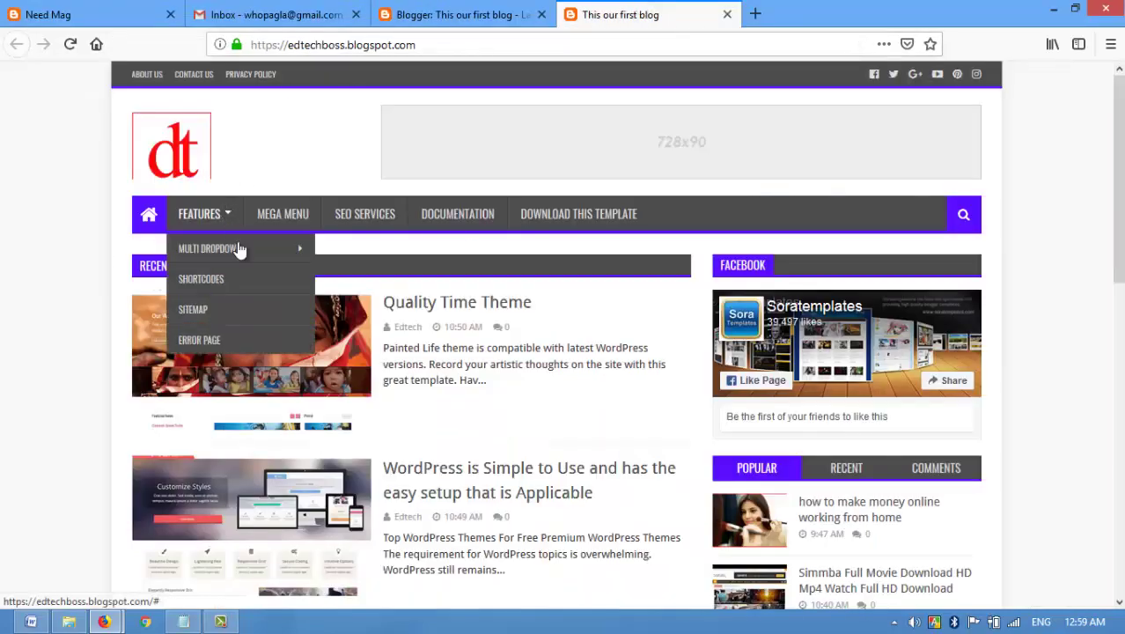
mouse_move(259, 254)
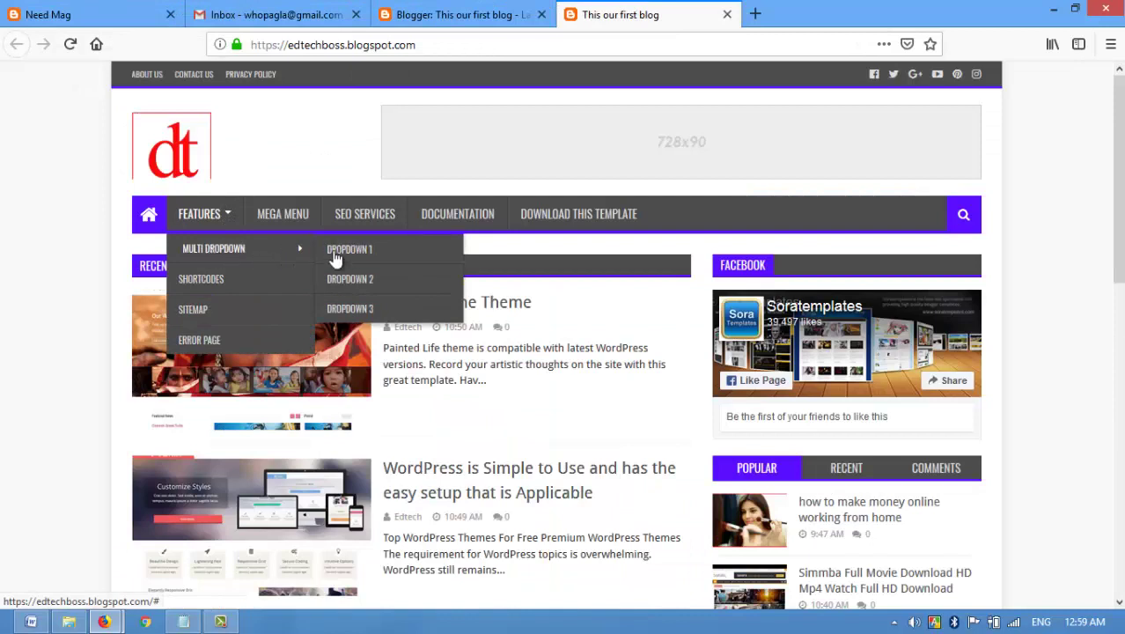
click(493, 15)
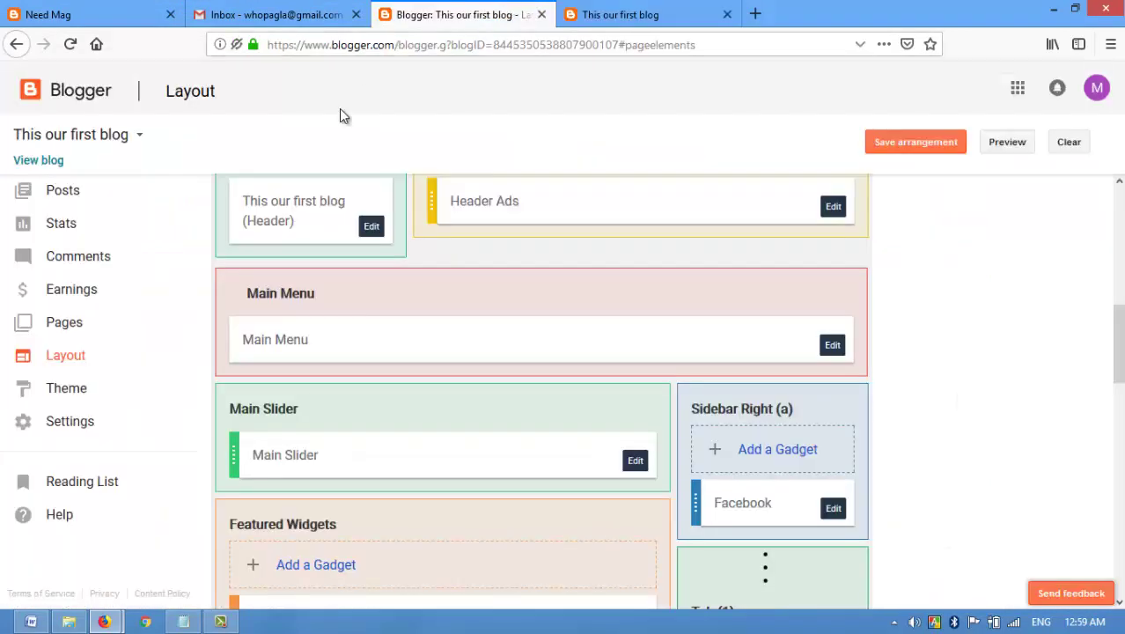
Return to the Main Menu link list and enter News as the new site name
mouse_move(107, 621)
click(253, 537)
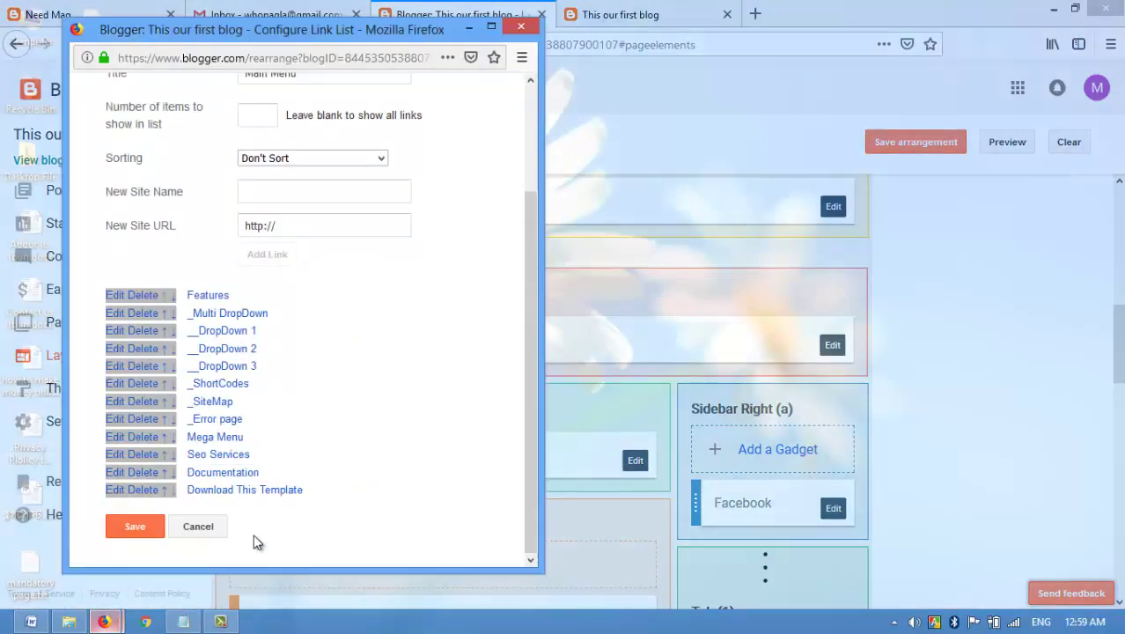
click(278, 201)
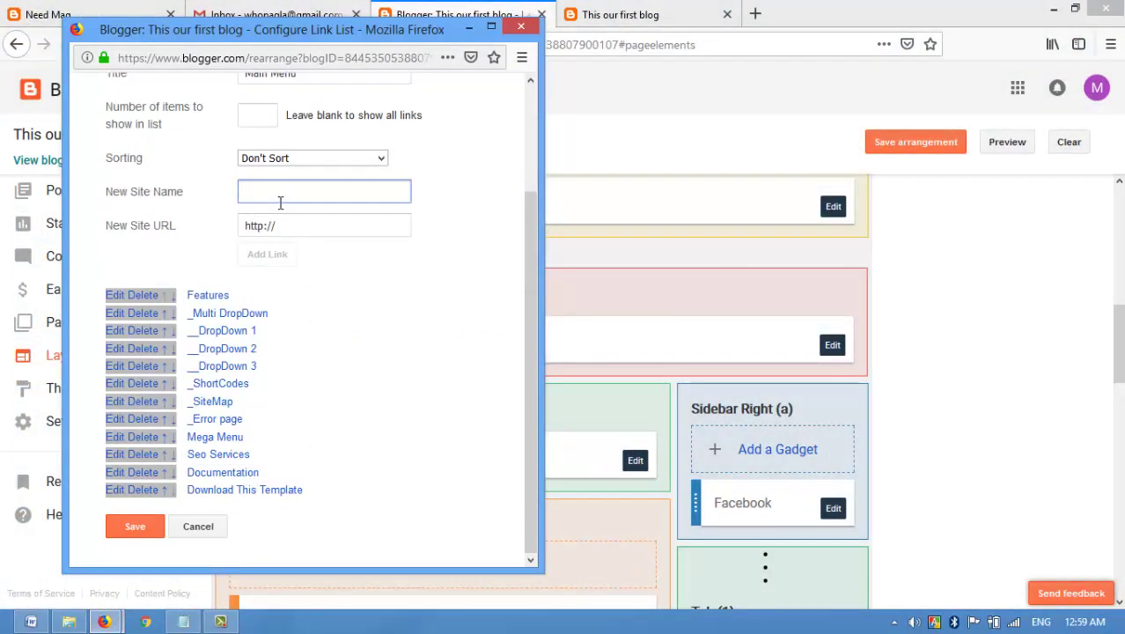
text(News)
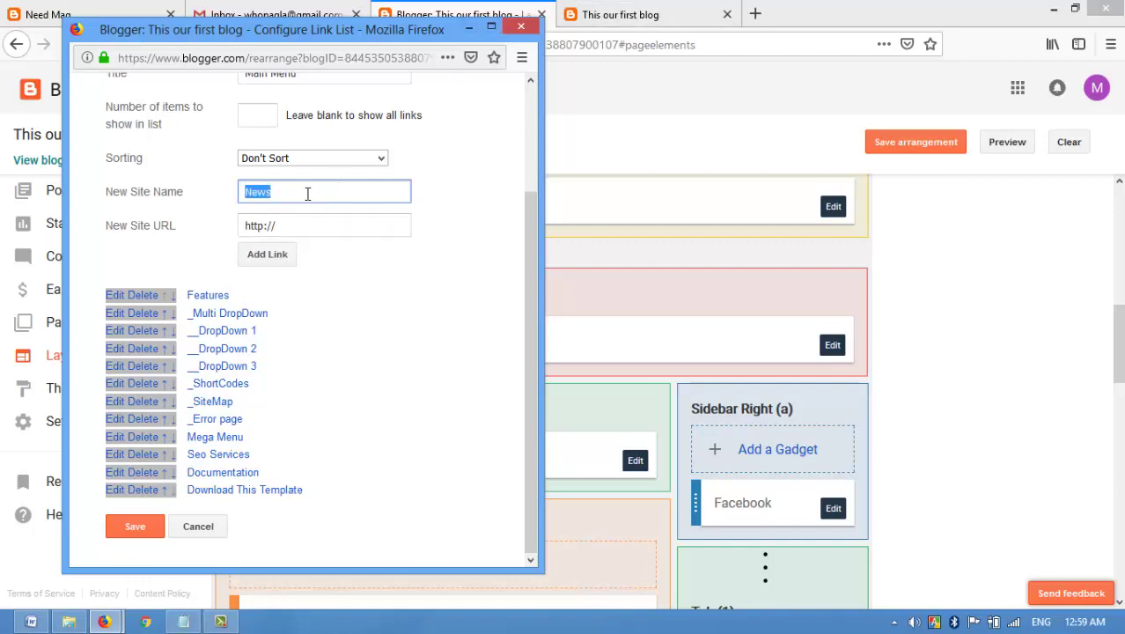
Close the live blog tab and open the blog's list of all posts in a separate tab
click(656, 14)
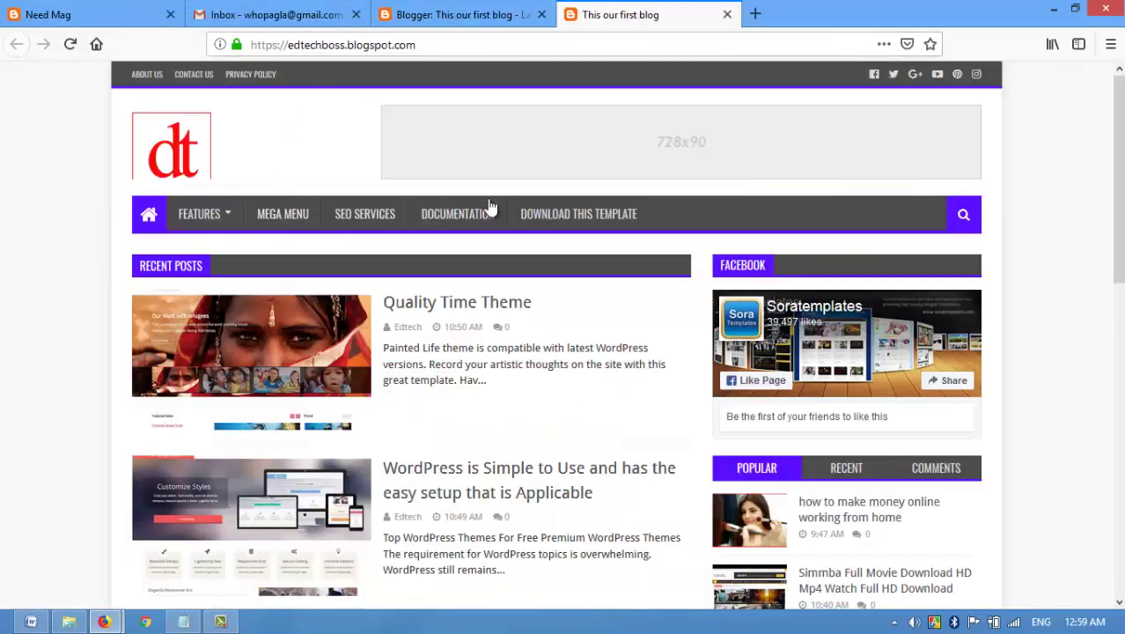
click(422, 16)
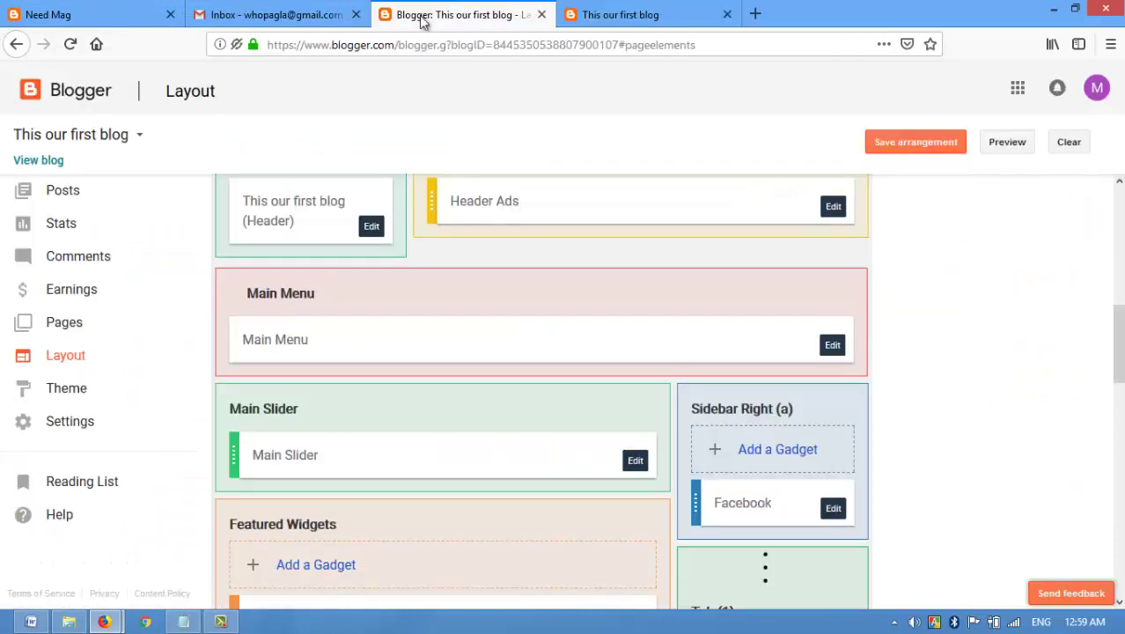
middle_click(79, 328)
click(913, 14)
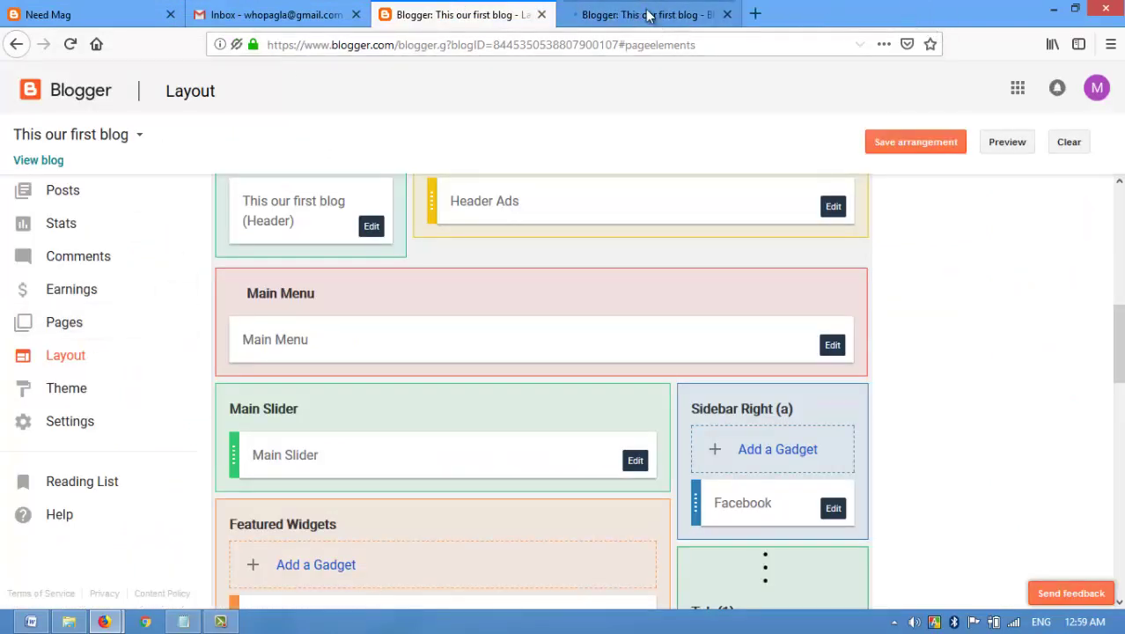
click(648, 15)
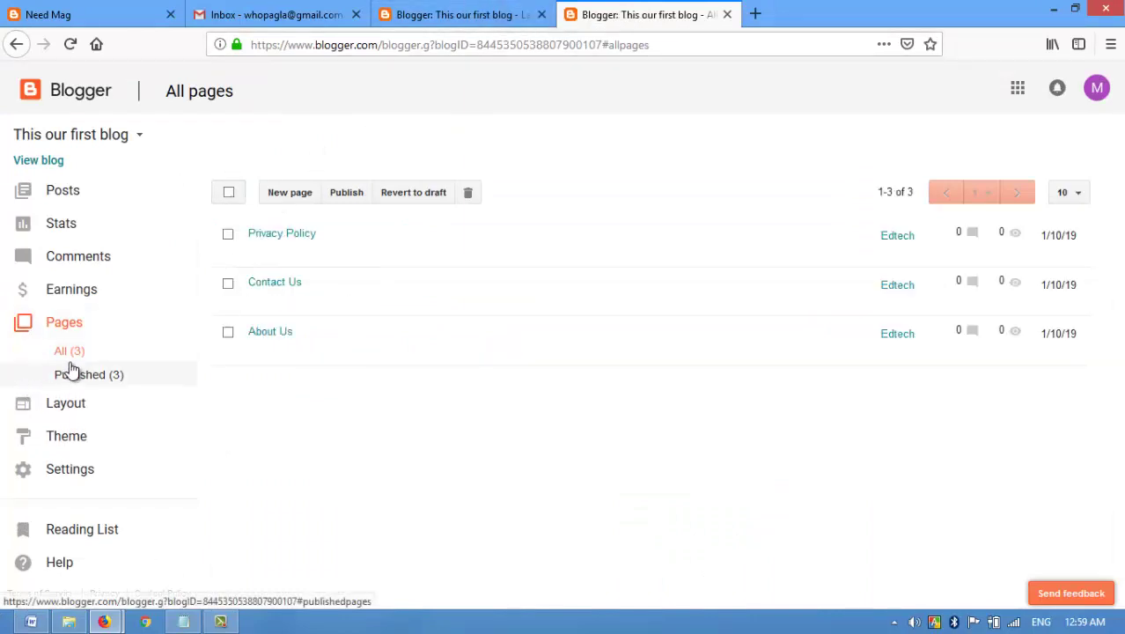
click(64, 203)
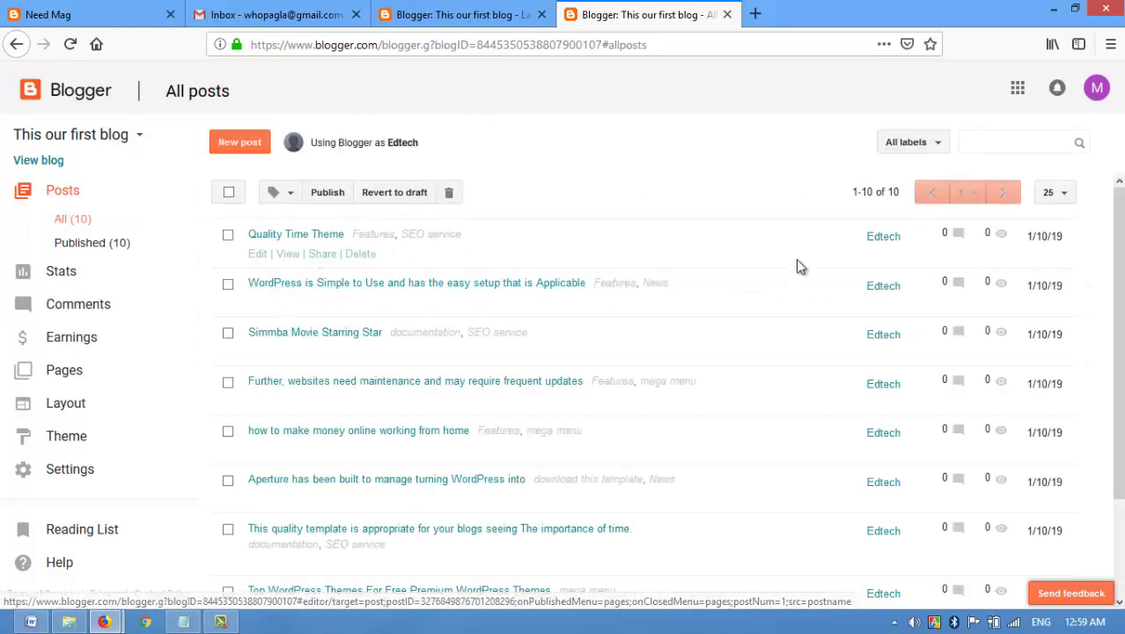
Filter the posts by the News label, view the post "WordPress is Simple to Use" in a separate tab, and return to the post list
scroll(469, 384, down, 2)
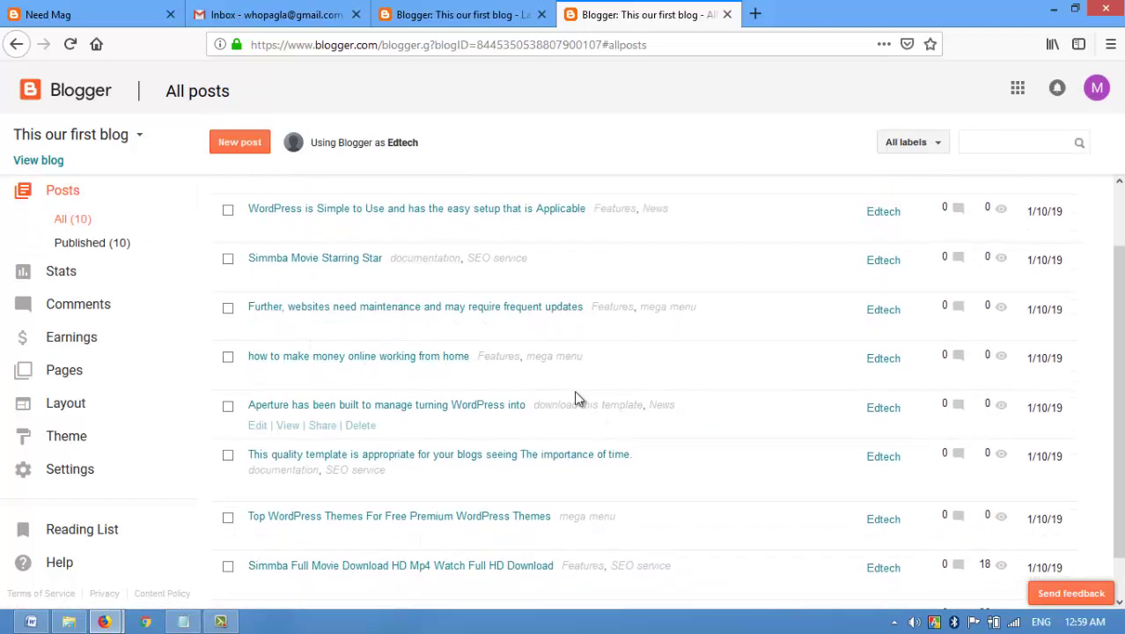
click(662, 406)
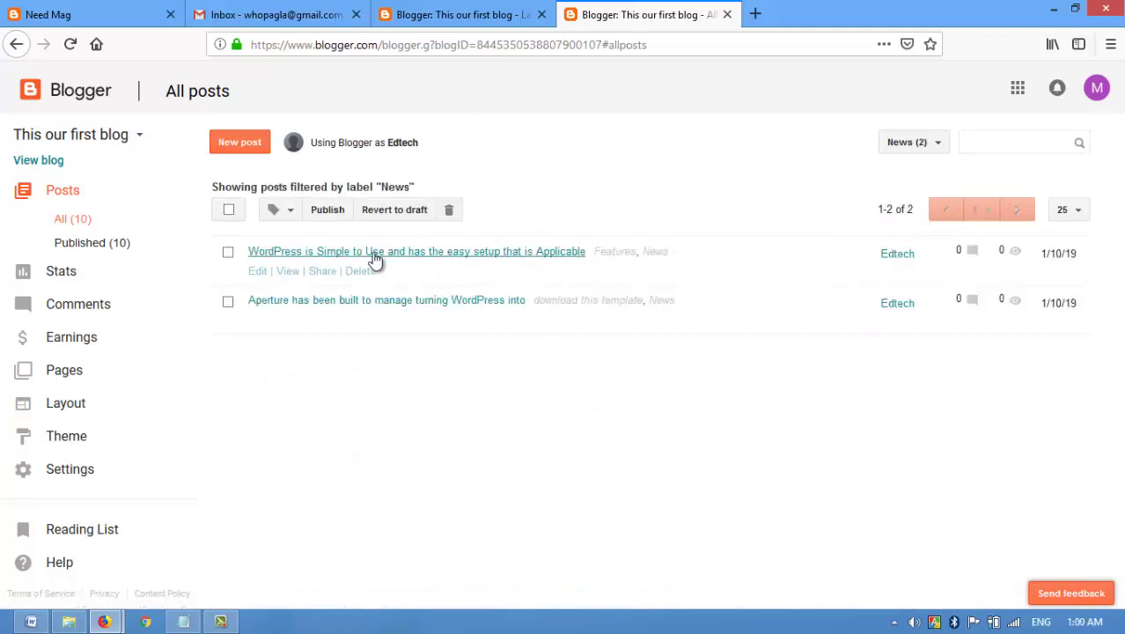
click(289, 272)
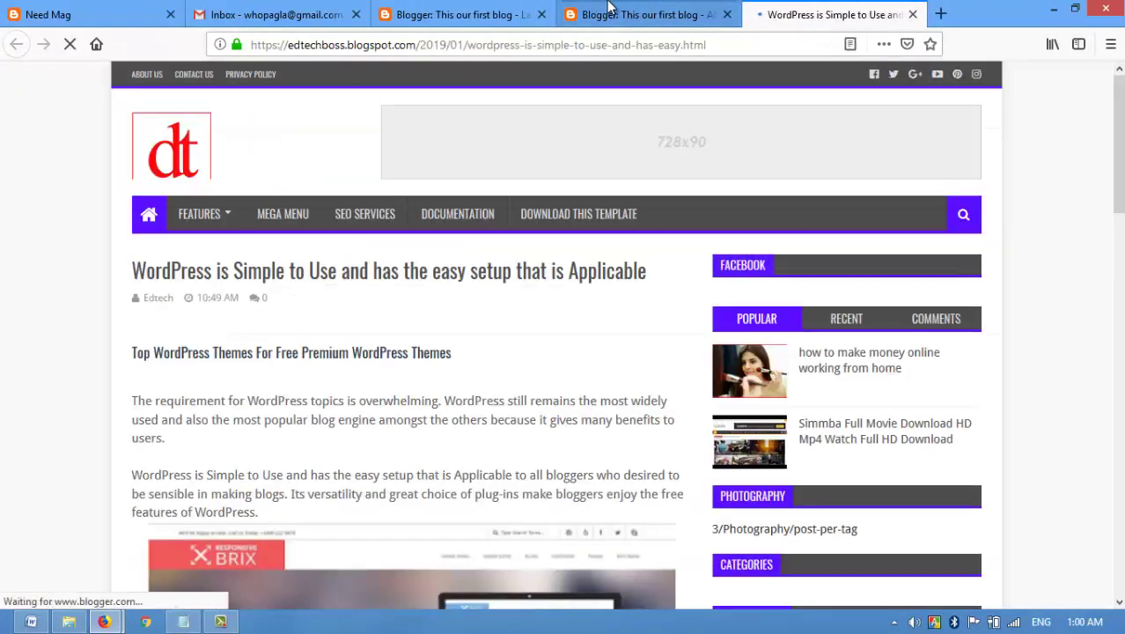
click(610, 7)
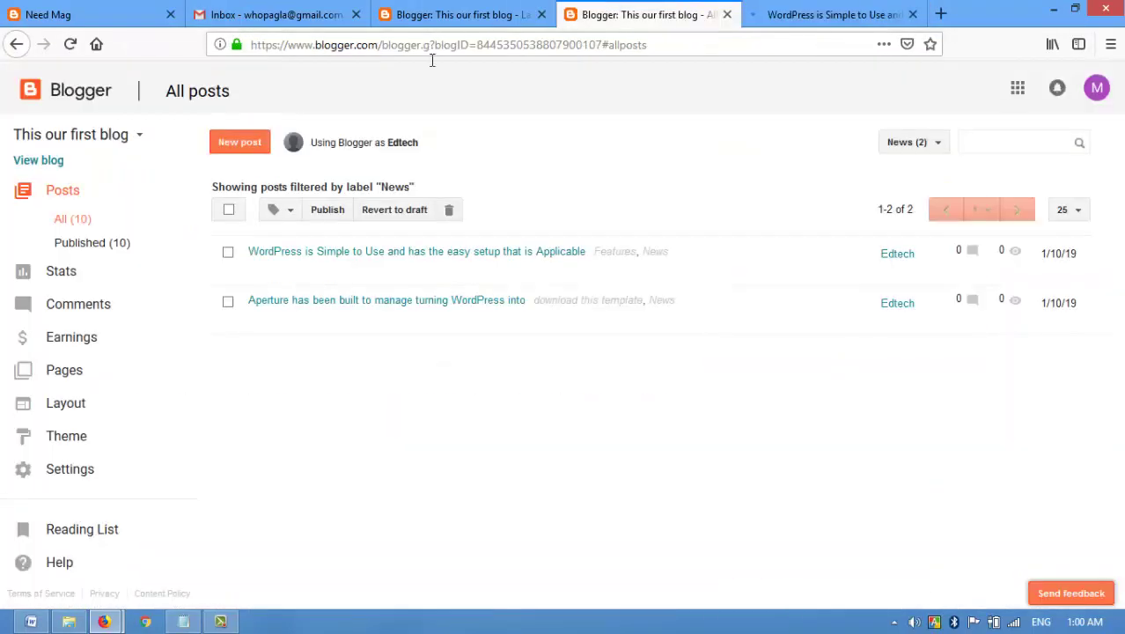
mouse_move(104, 621)
click(277, 526)
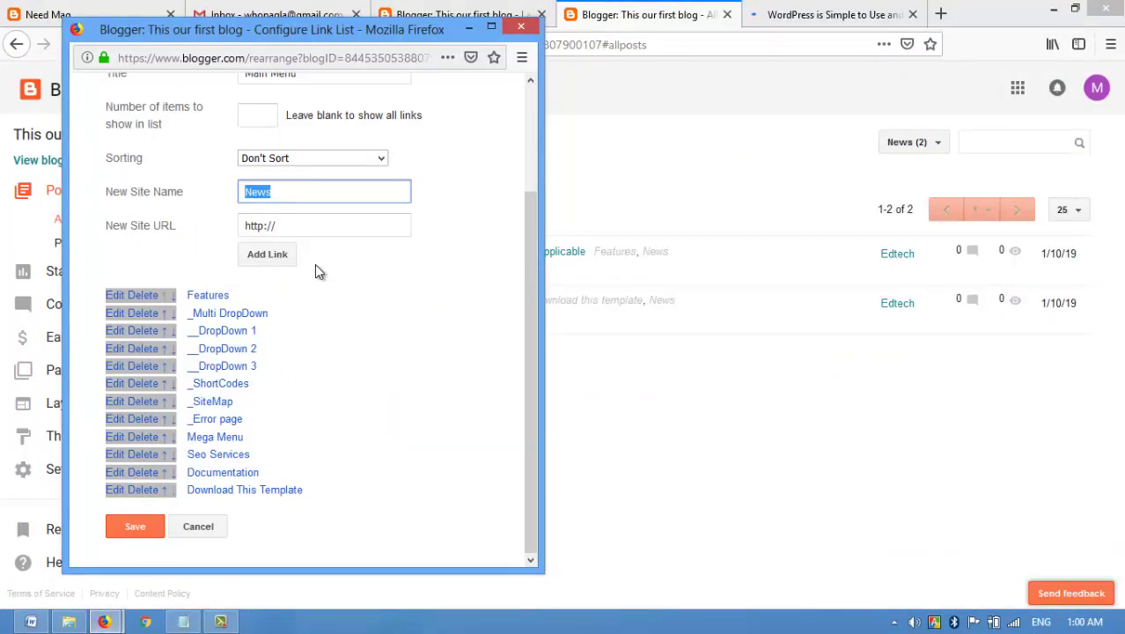
click(276, 256)
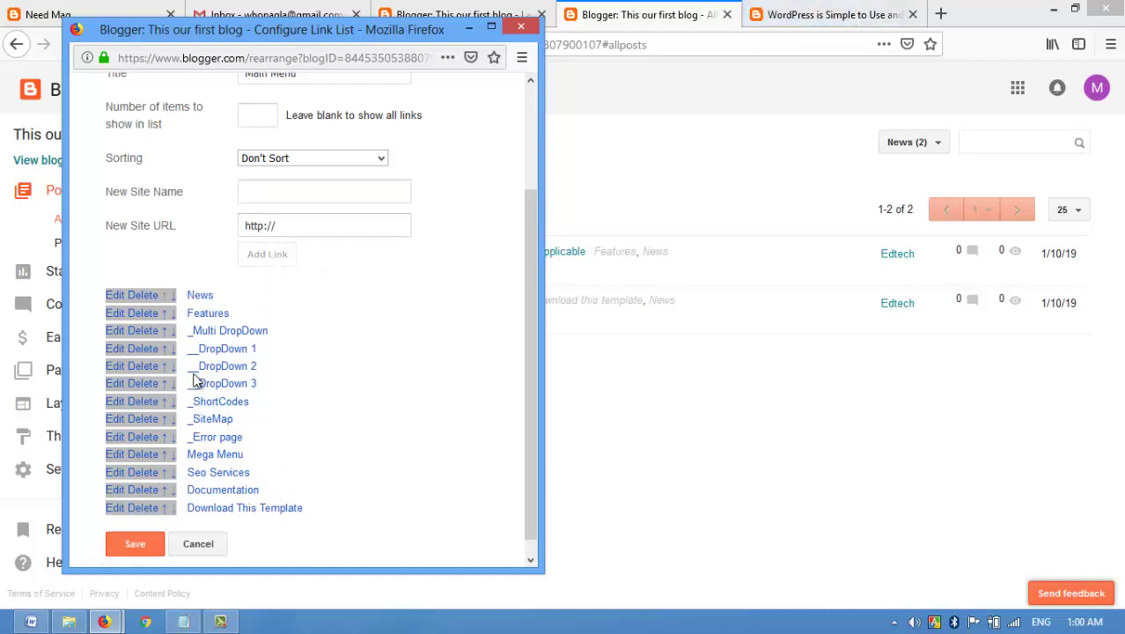
Delete the _Error page and _SiteMap links from the Main Menu link list
click(151, 437)
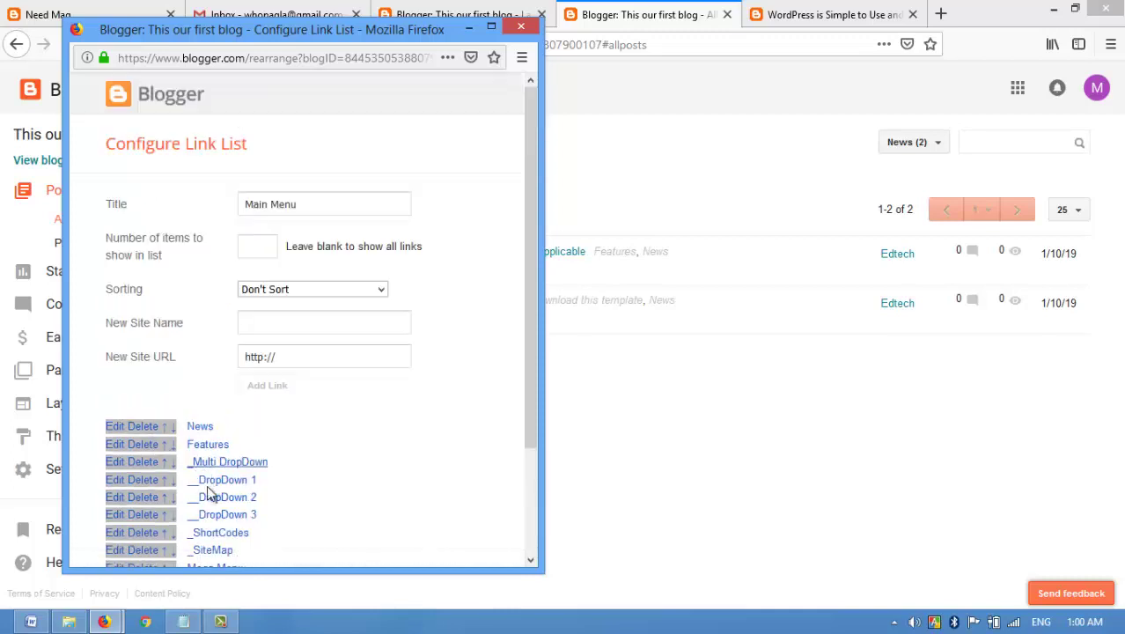
scroll(176, 466, down, 3)
click(141, 419)
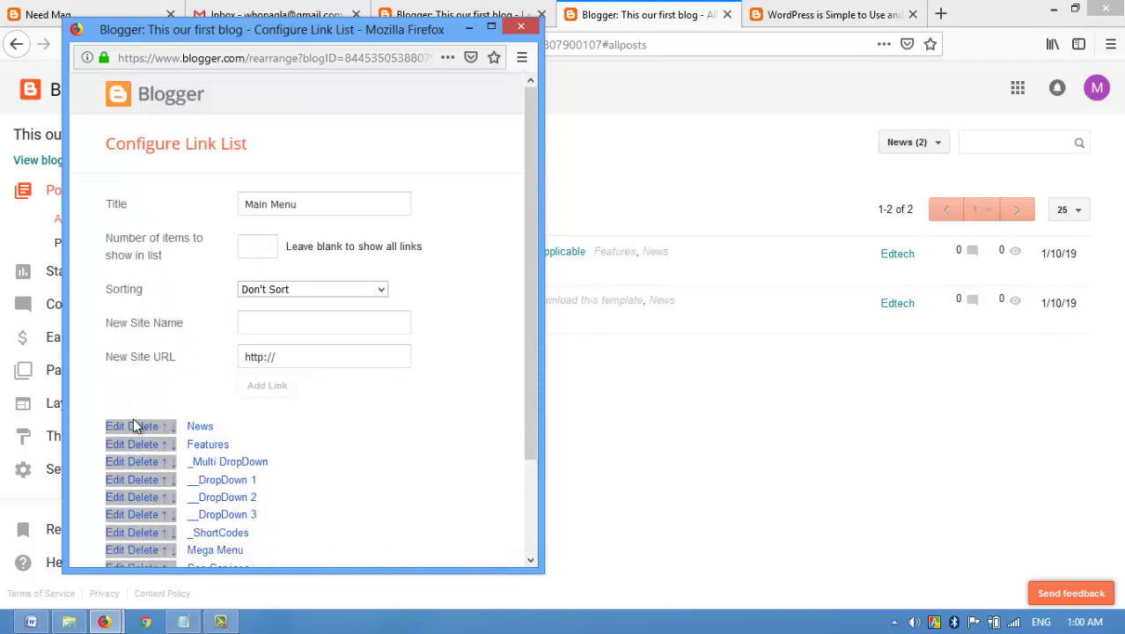
Delete the __DropDown 1, __DropDown 2, __DropDown 3 and _ShortCodes links from the Main Menu link list
scroll(176, 436, down, 2)
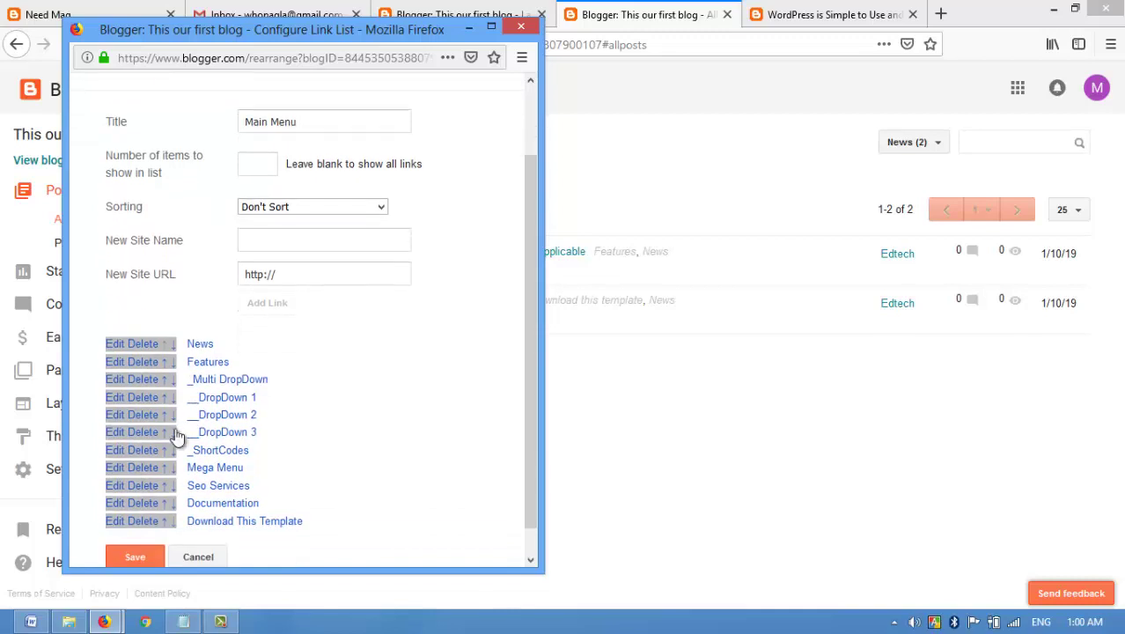
click(148, 397)
click(145, 480)
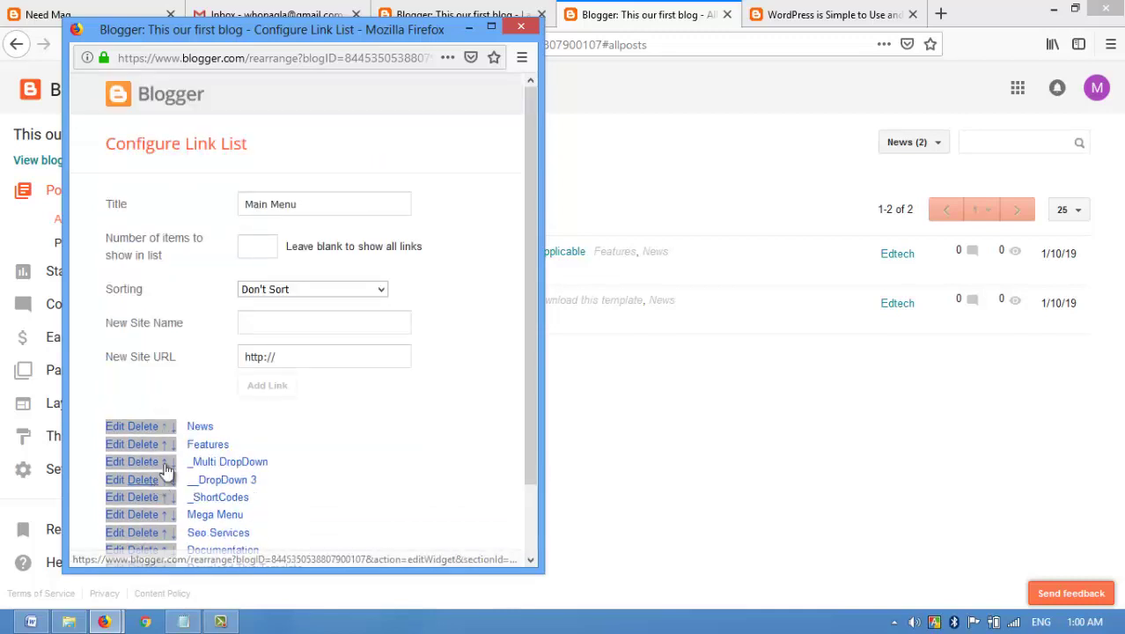
scroll(151, 410, down, 2)
click(149, 404)
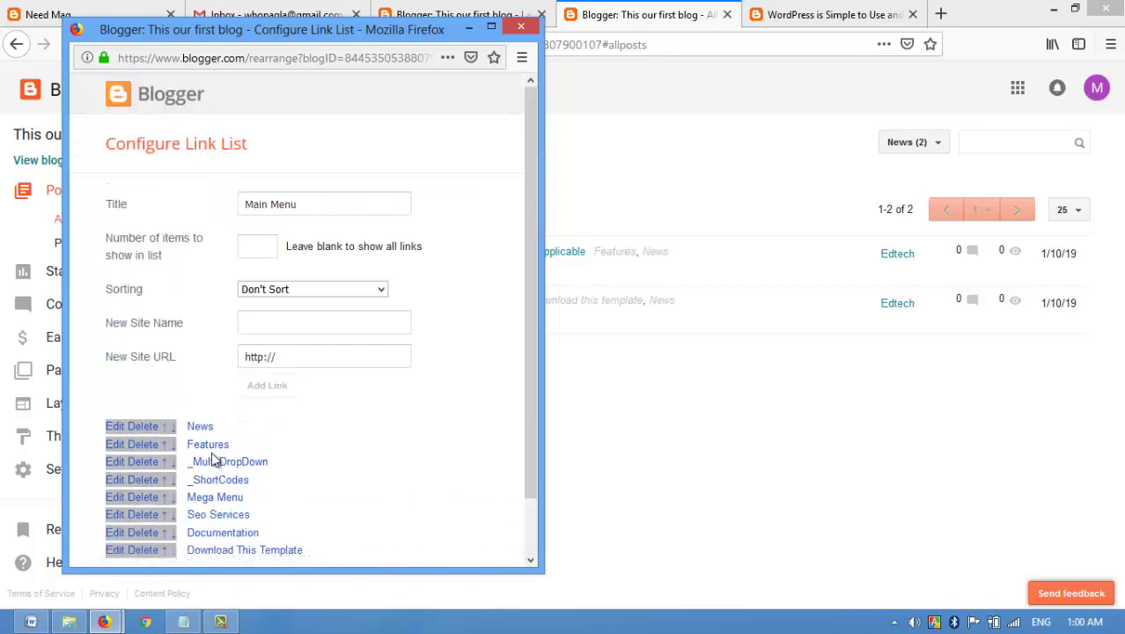
scroll(211, 451, down, 1)
click(150, 421)
scroll(231, 423, down, 1)
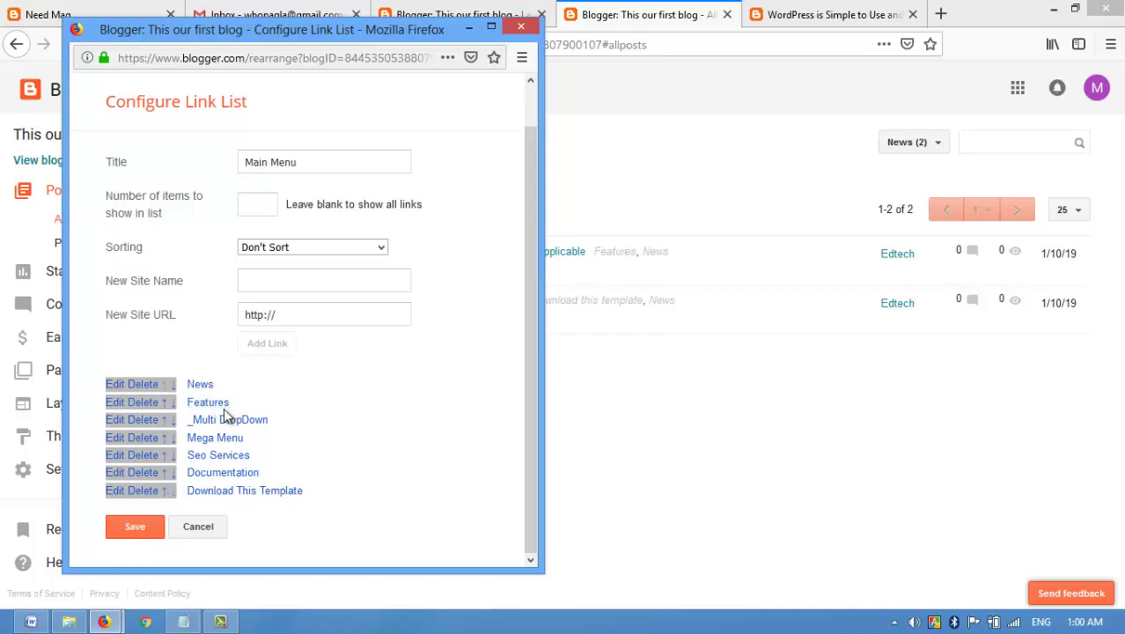
Reorder the links so Features precedes News and _Multi DropDown follows Mega Menu and Seo Services, and save the Main Menu link list
click(165, 402)
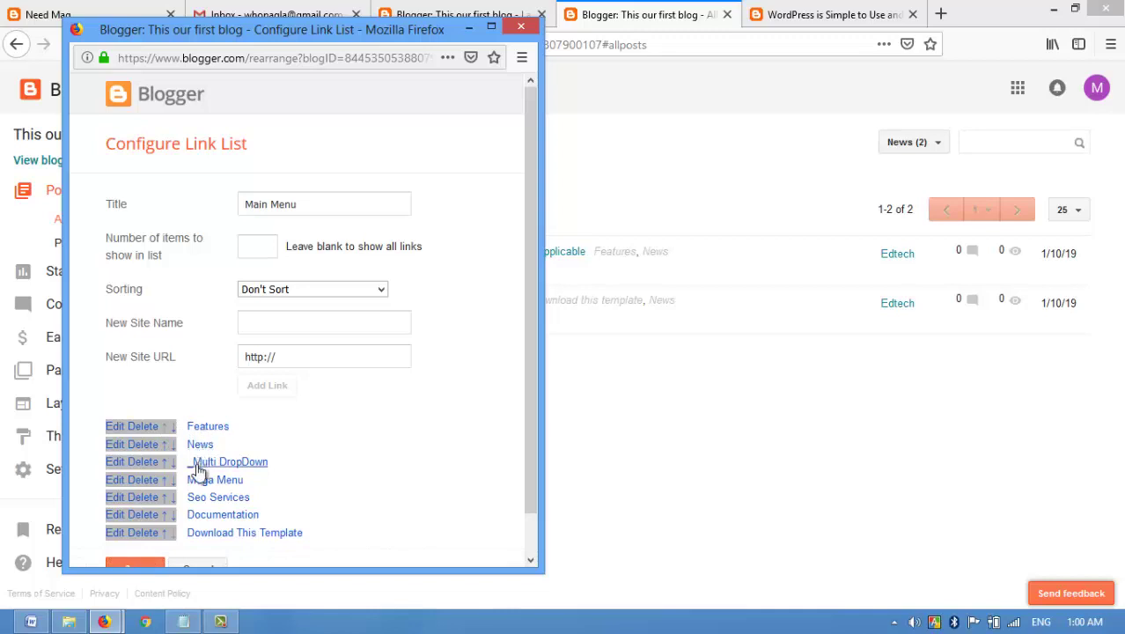
click(164, 482)
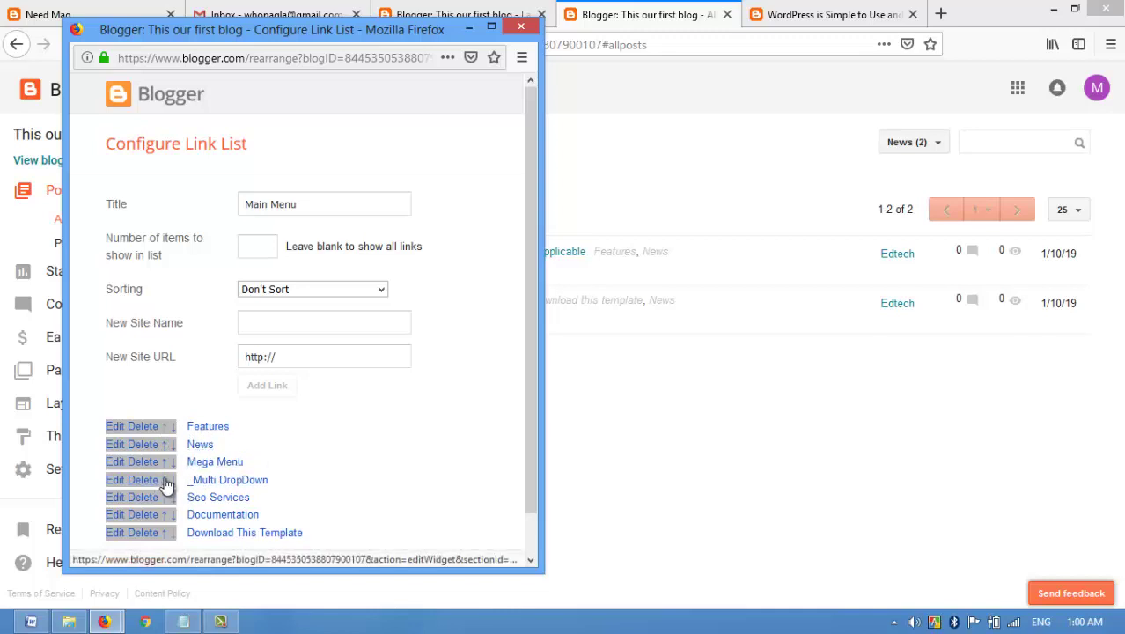
scroll(171, 452, down, 1)
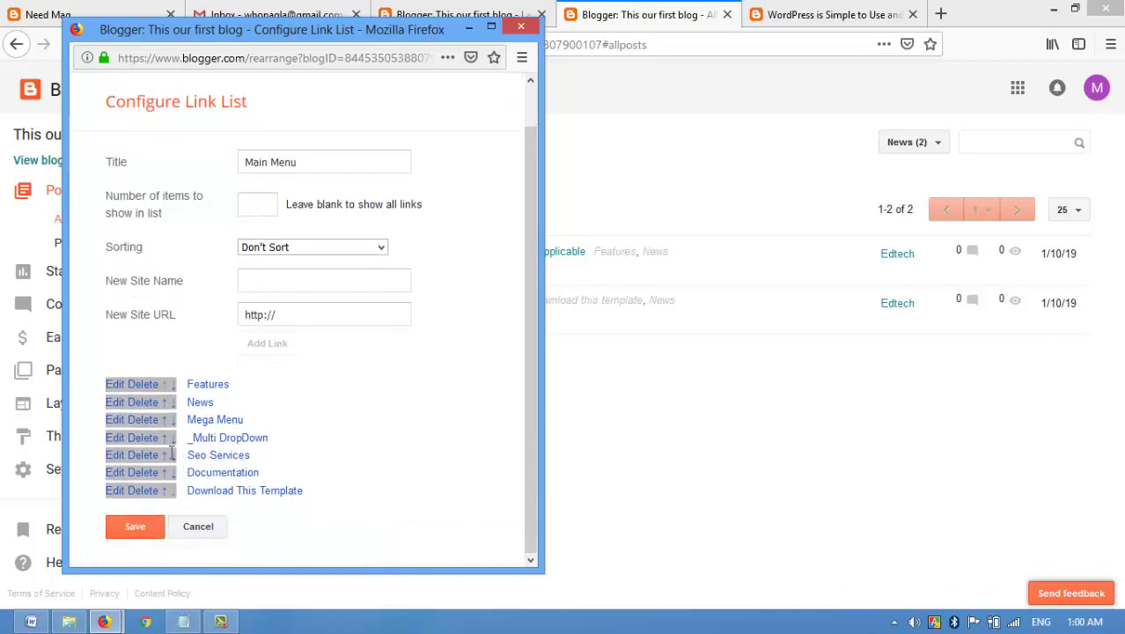
click(163, 455)
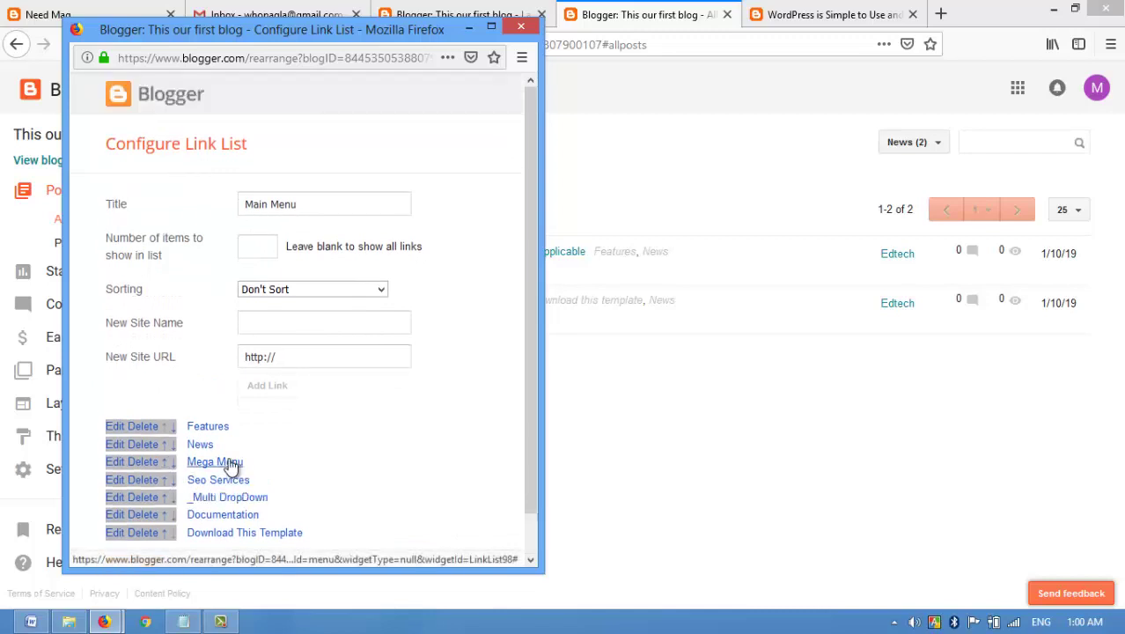
scroll(231, 459, down, 1)
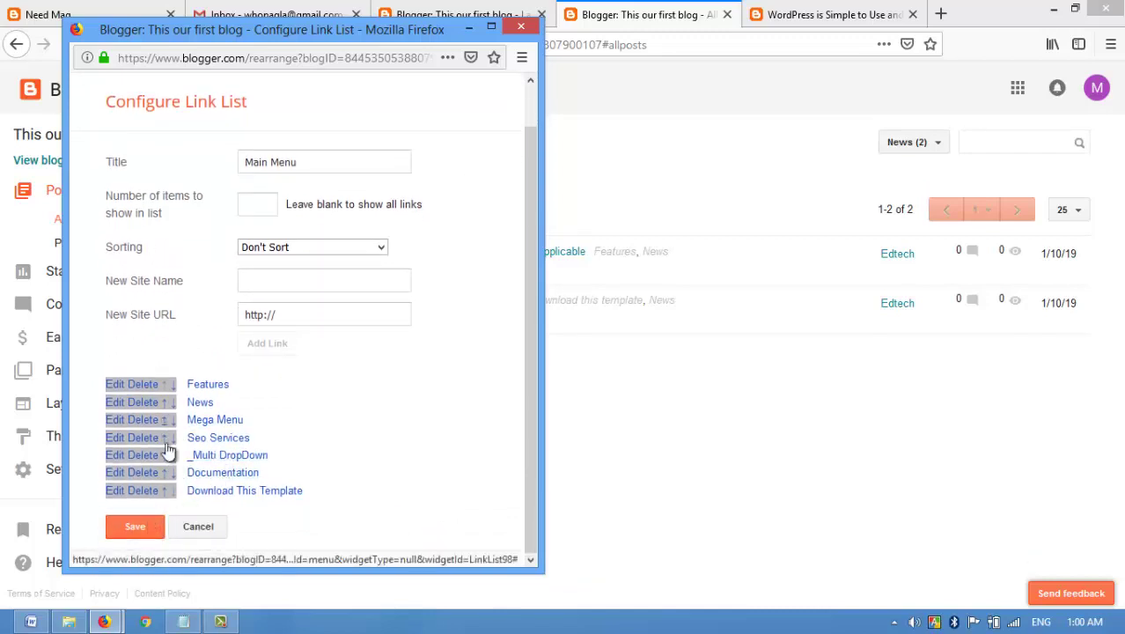
click(142, 526)
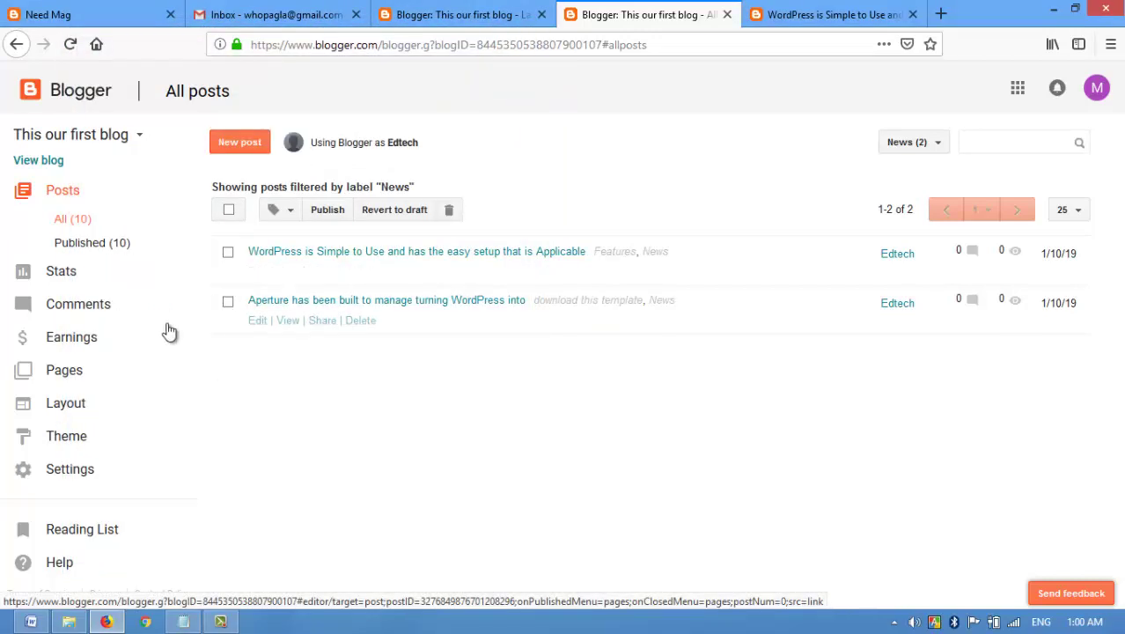
Open the blog's layout and find the Main Menu gadget
click(76, 408)
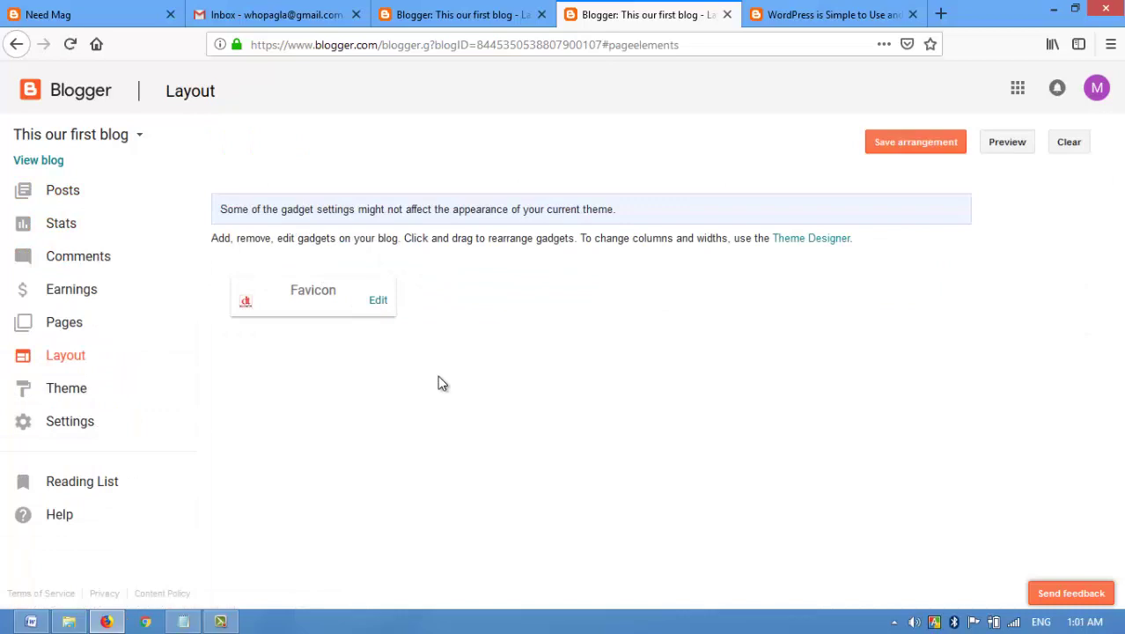
scroll(386, 390, down, 5)
scroll(372, 417, down, 5)
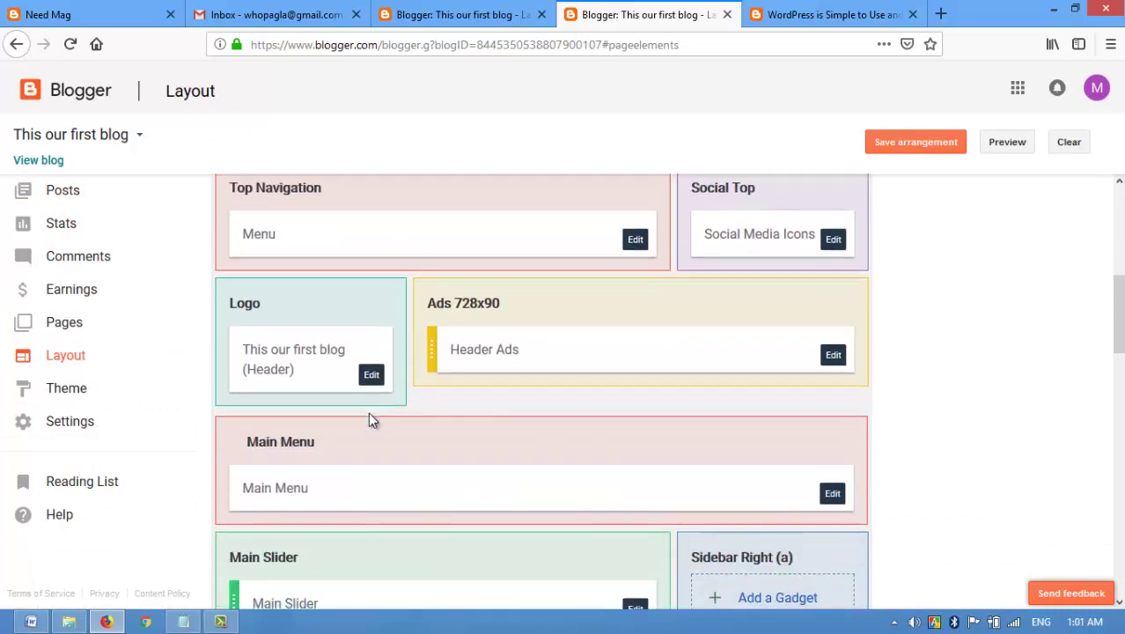
scroll(831, 294, up, 2)
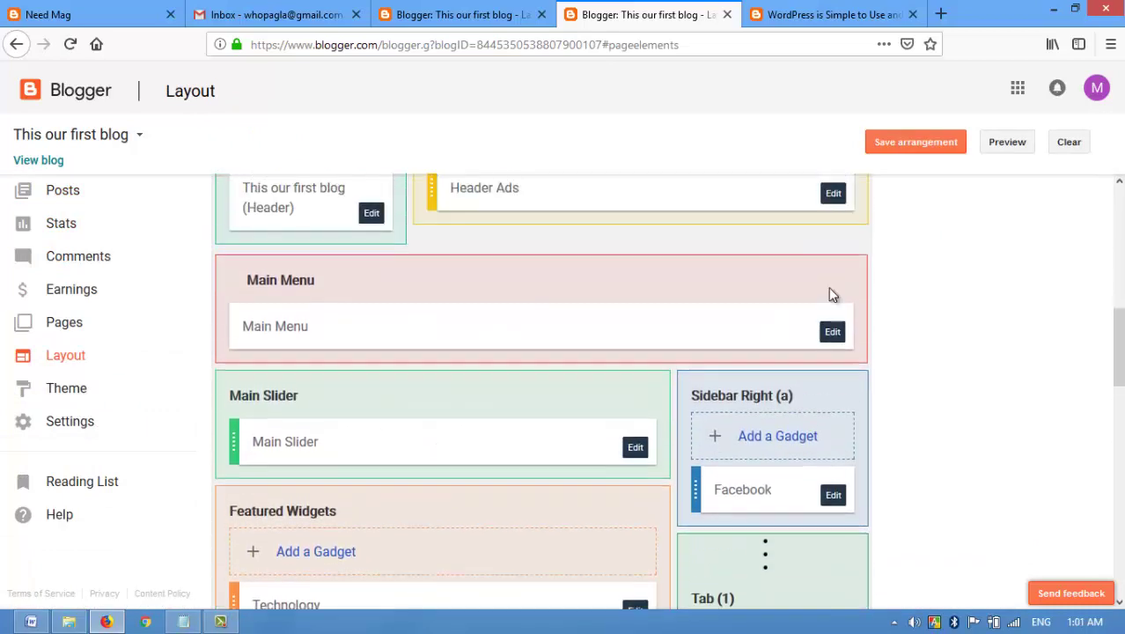
Reopen the Main Menu link list, inspect the Features link's name and URL fields, and close the window without saving
click(834, 346)
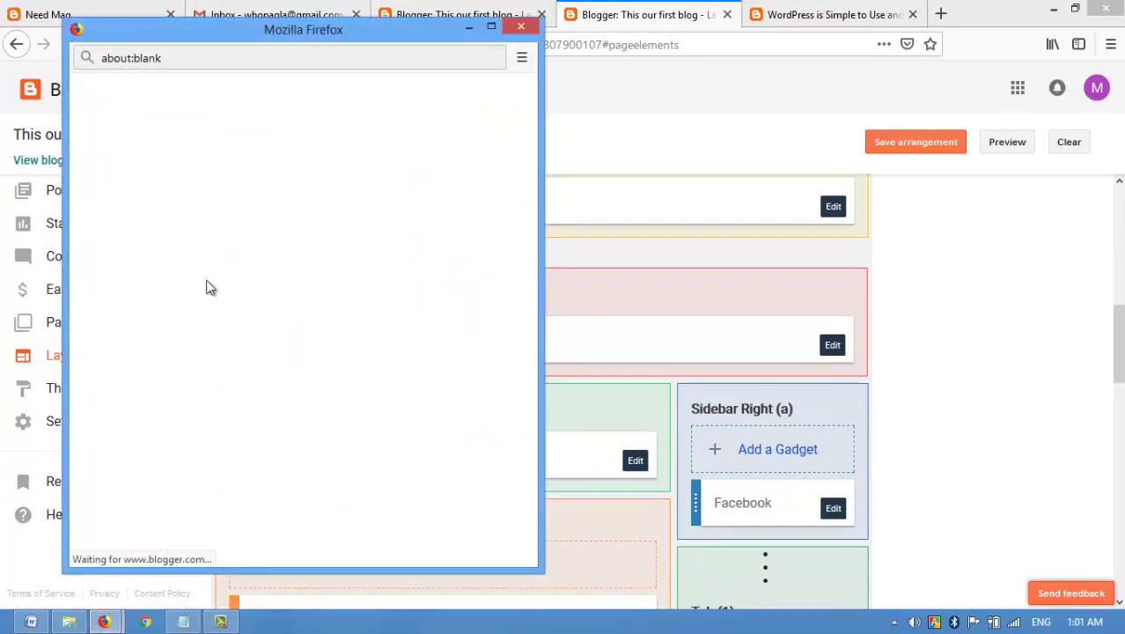
scroll(211, 404, down, 1)
scroll(211, 403, down, 1)
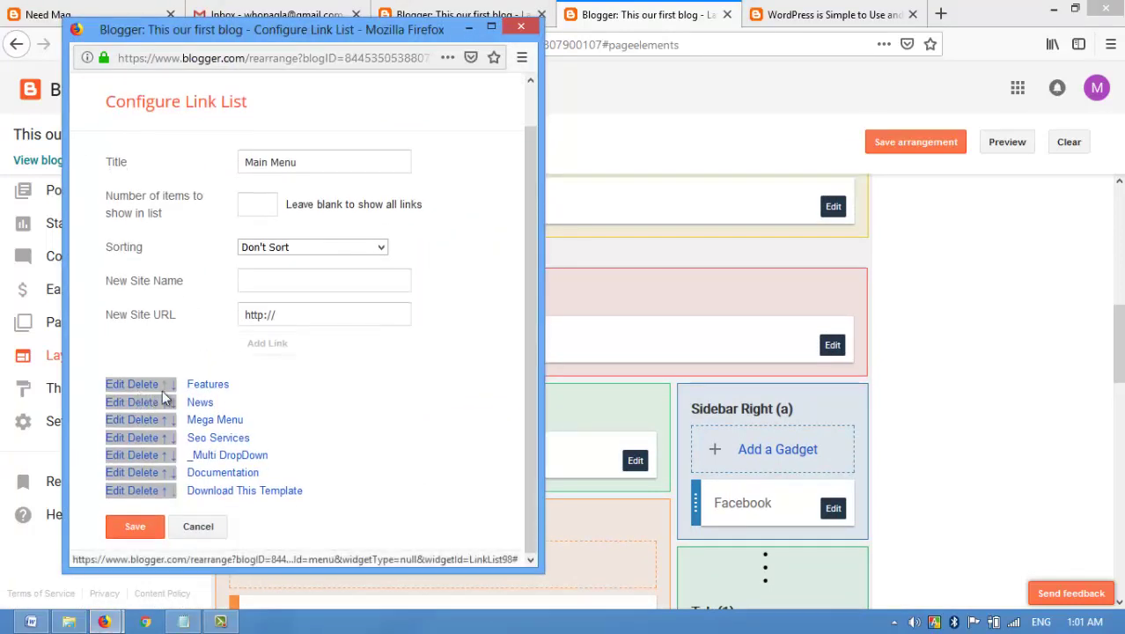
click(115, 385)
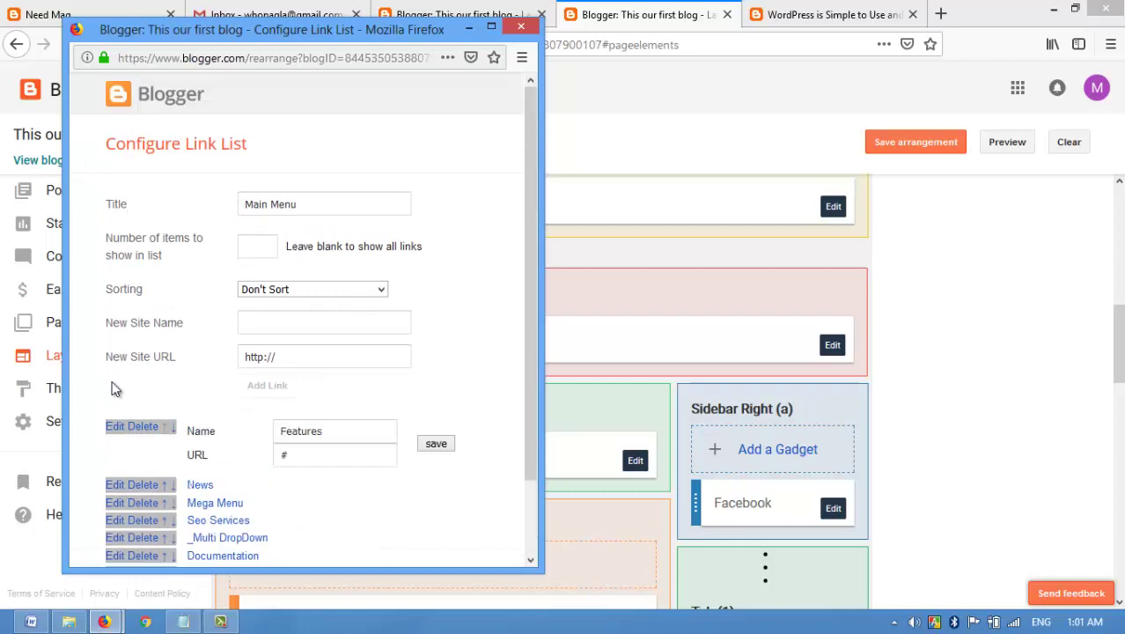
double_click(325, 429)
scroll(91, 462, down, 1)
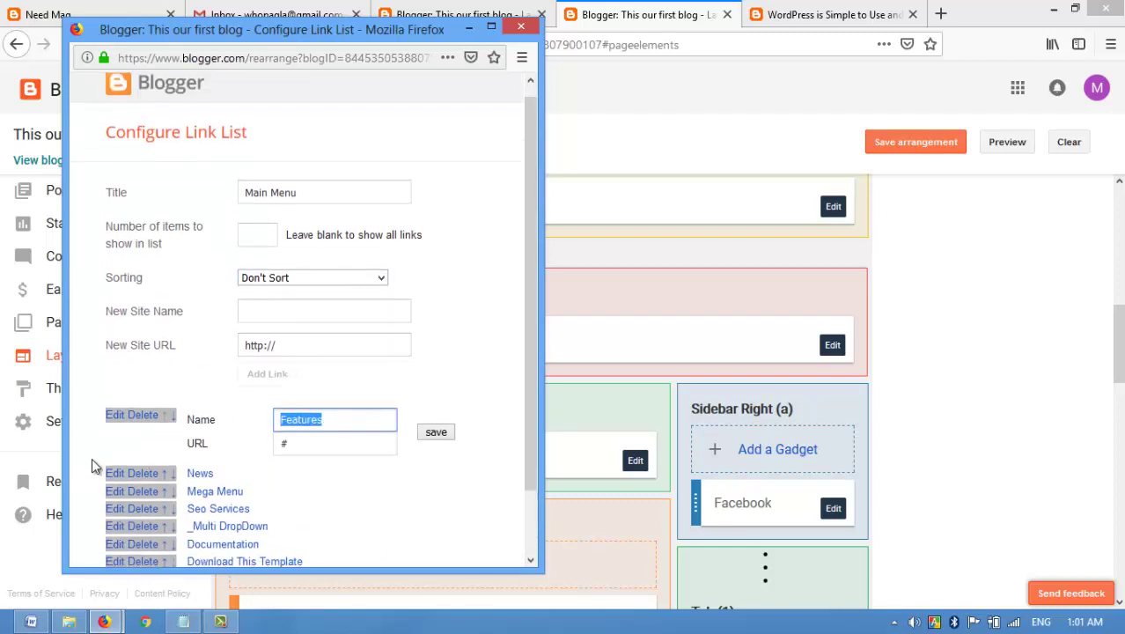
scroll(520, 89, up, 1)
click(520, 27)
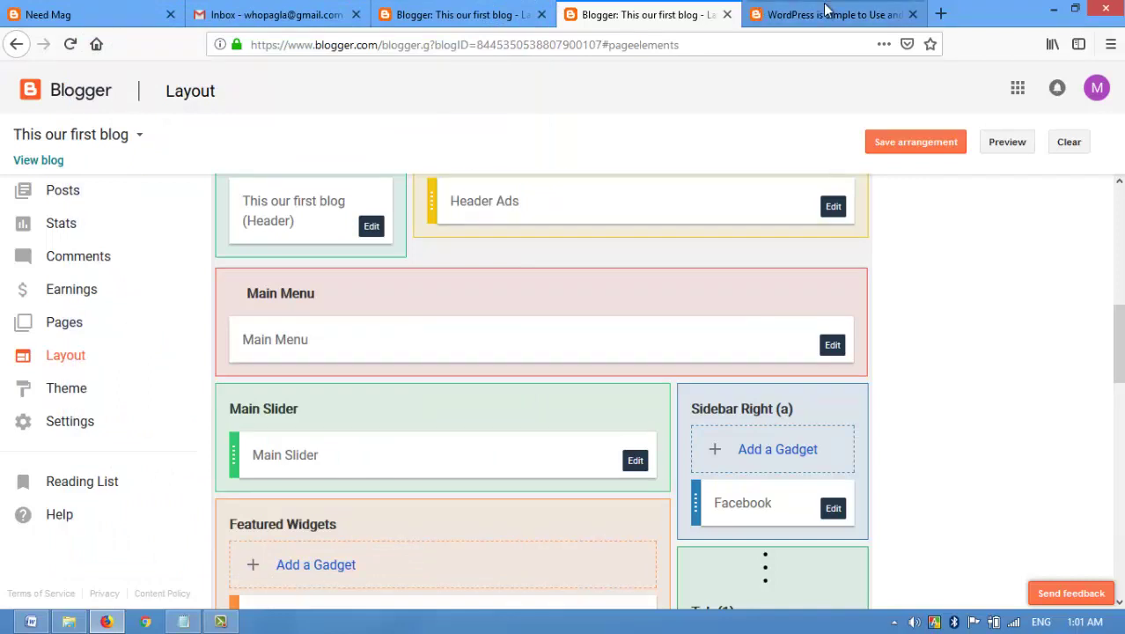
Close the post tab, open the live blog, and examine its main menu links
click(913, 15)
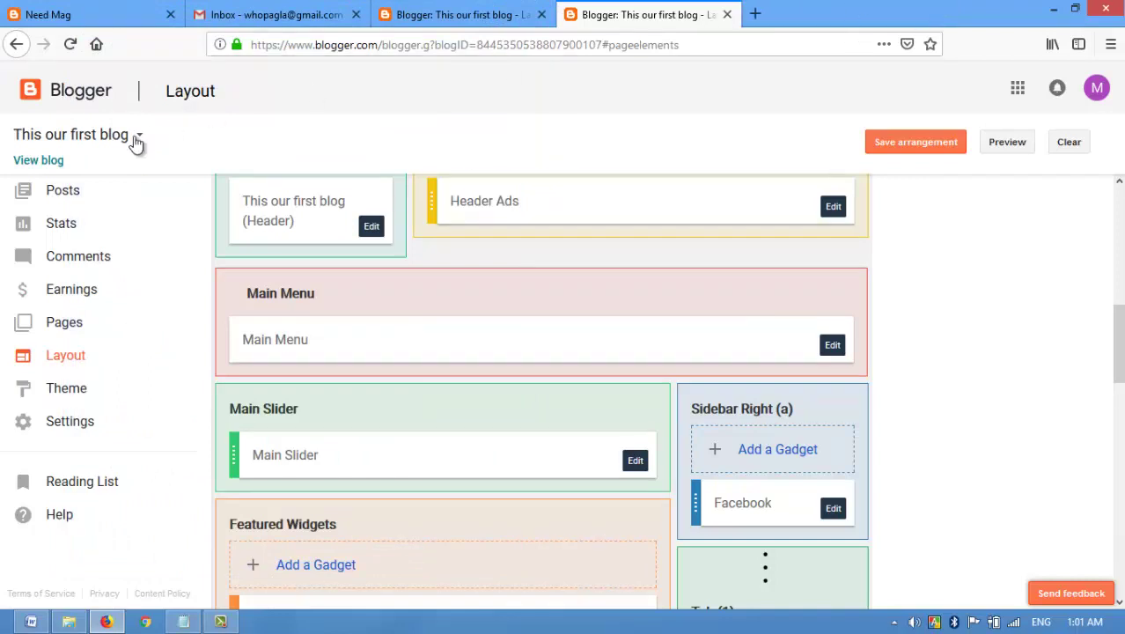
click(39, 161)
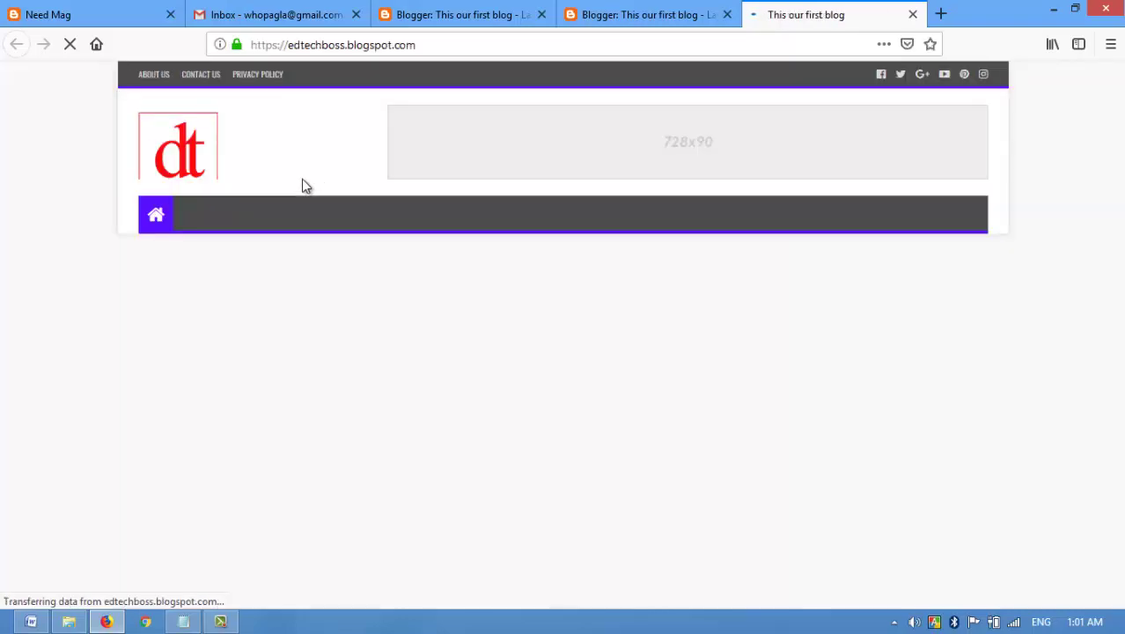
scroll(210, 200, down, 2)
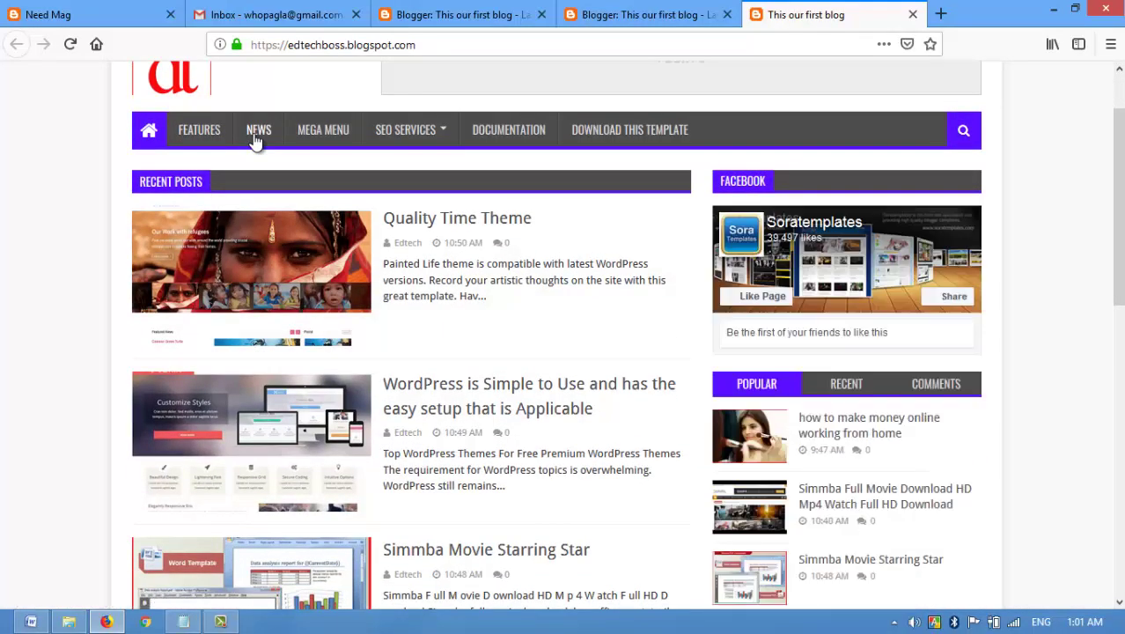
mouse_move(414, 137)
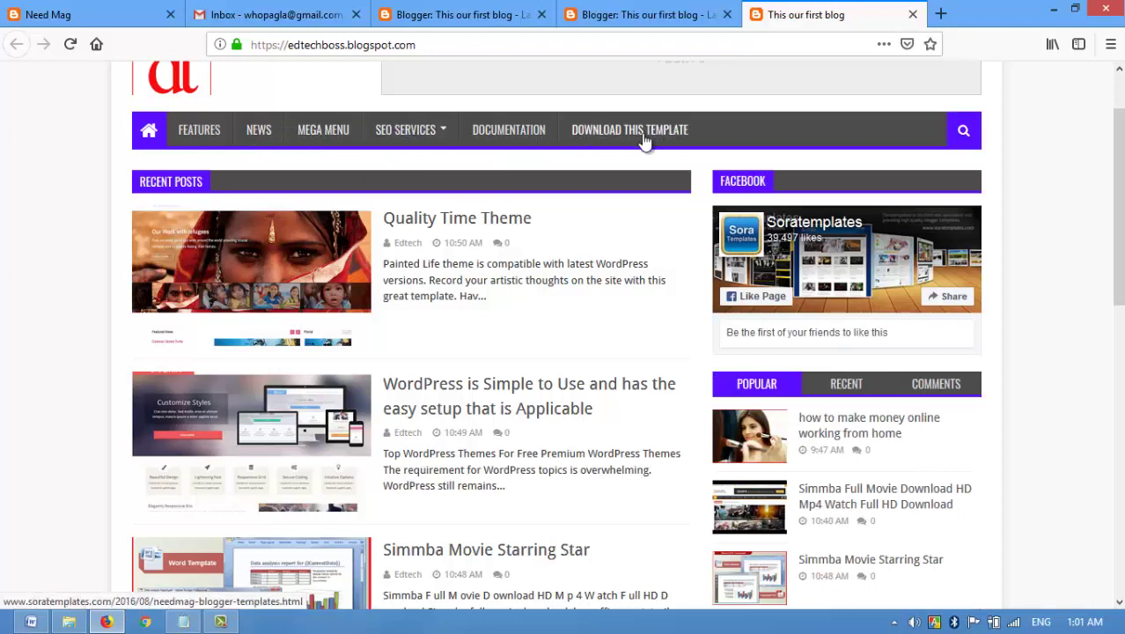
Open the Main Slider gadget's settings from the blog layout and examine its title and shortcode content
click(692, 13)
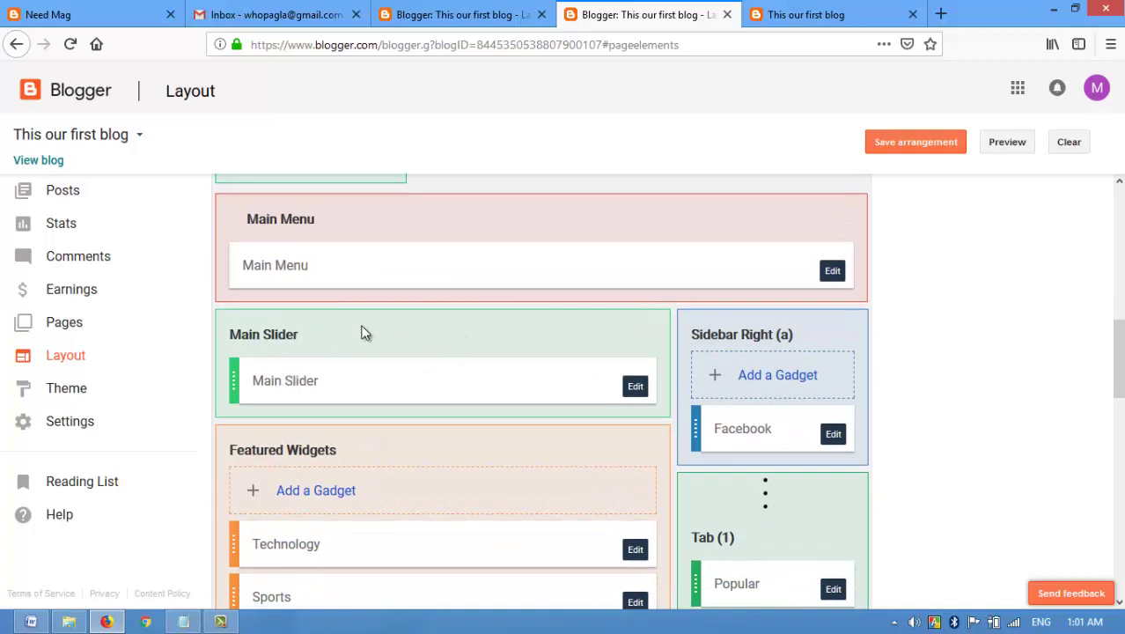
click(634, 387)
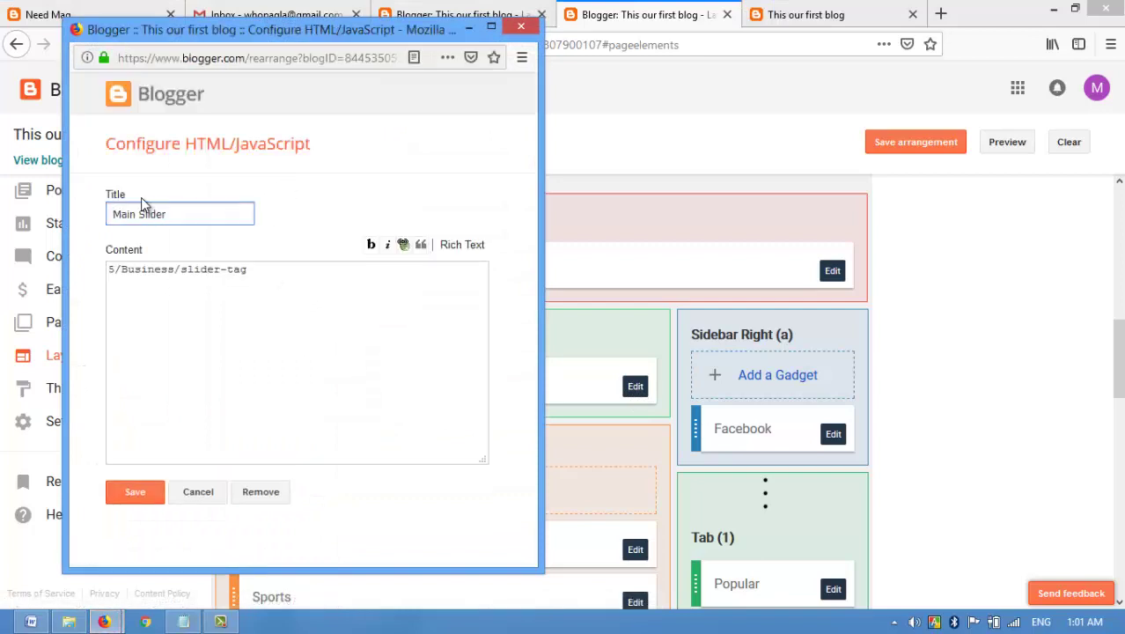
click(249, 275)
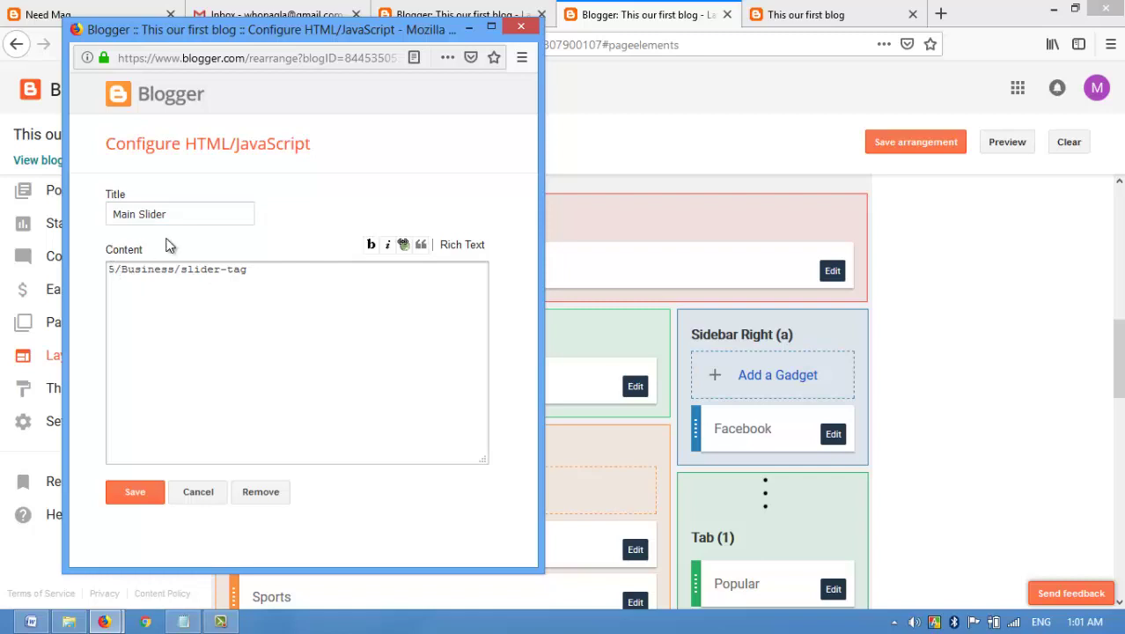
click(182, 216)
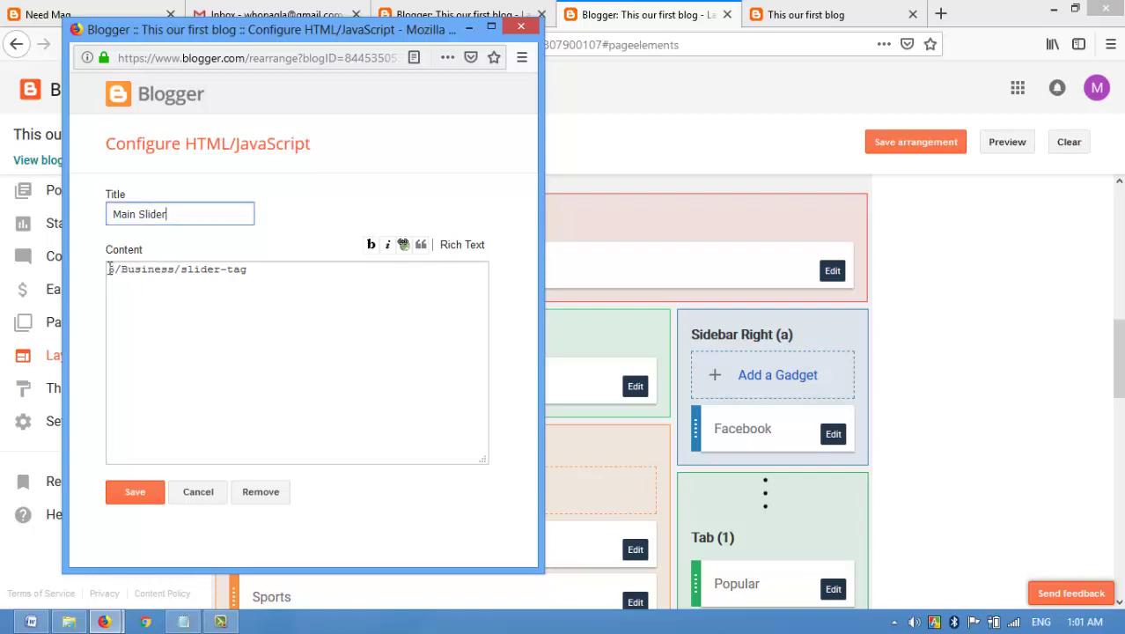
double_click(111, 268)
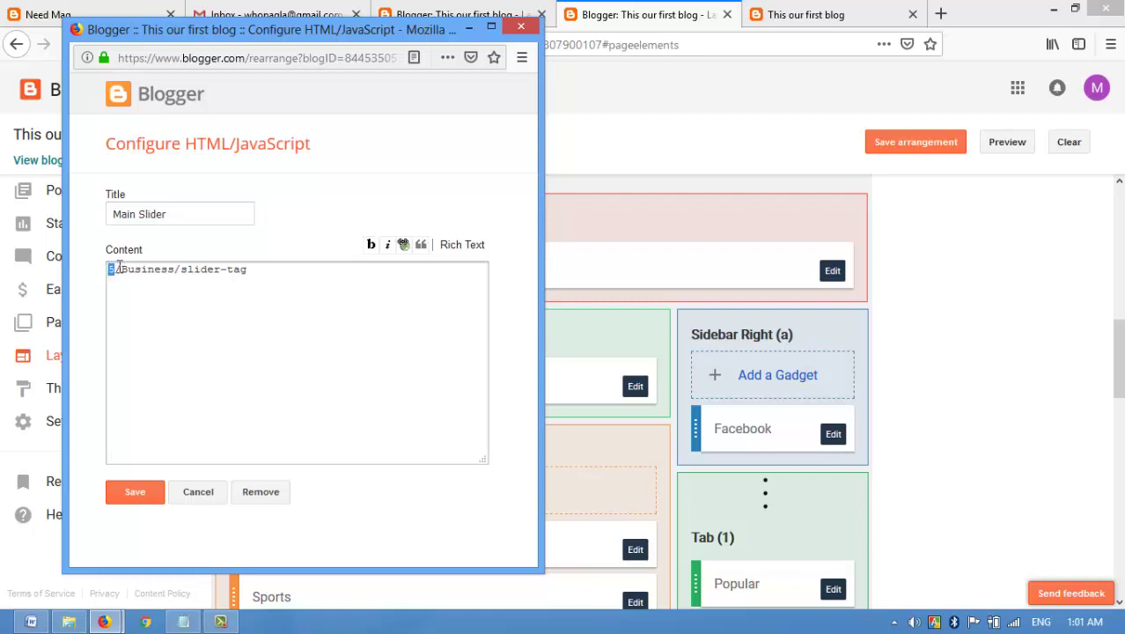
double_click(158, 269)
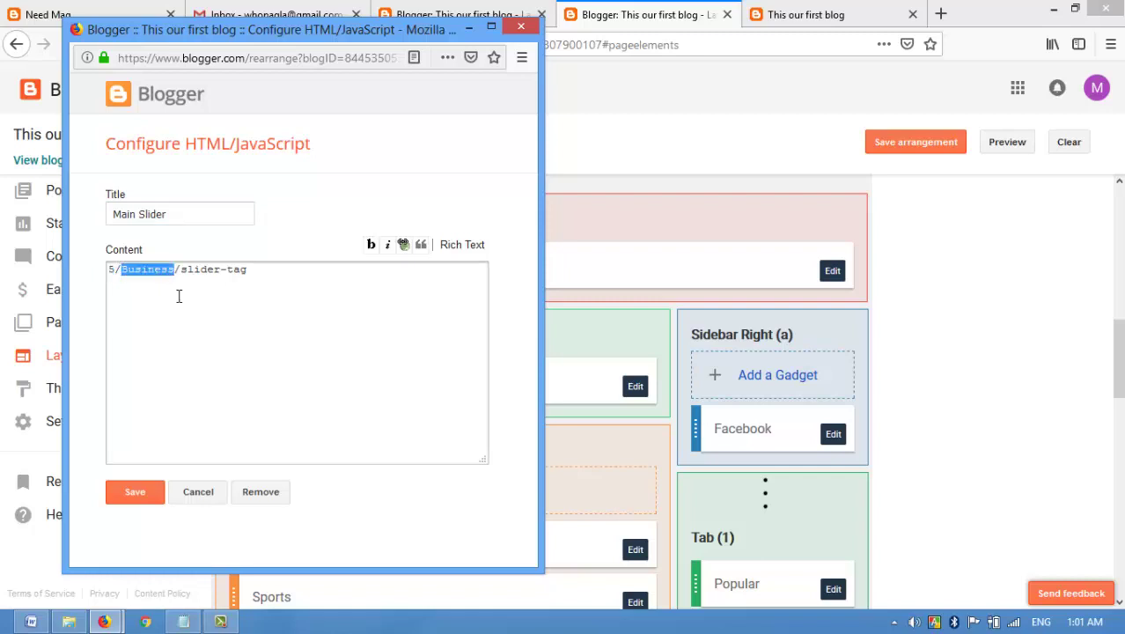
click(175, 291)
Replace the Business label in the slider shortcode with Features copied from the notes, giving 5/Features/slider-tag, and save the gadget
double_click(162, 268)
click(183, 621)
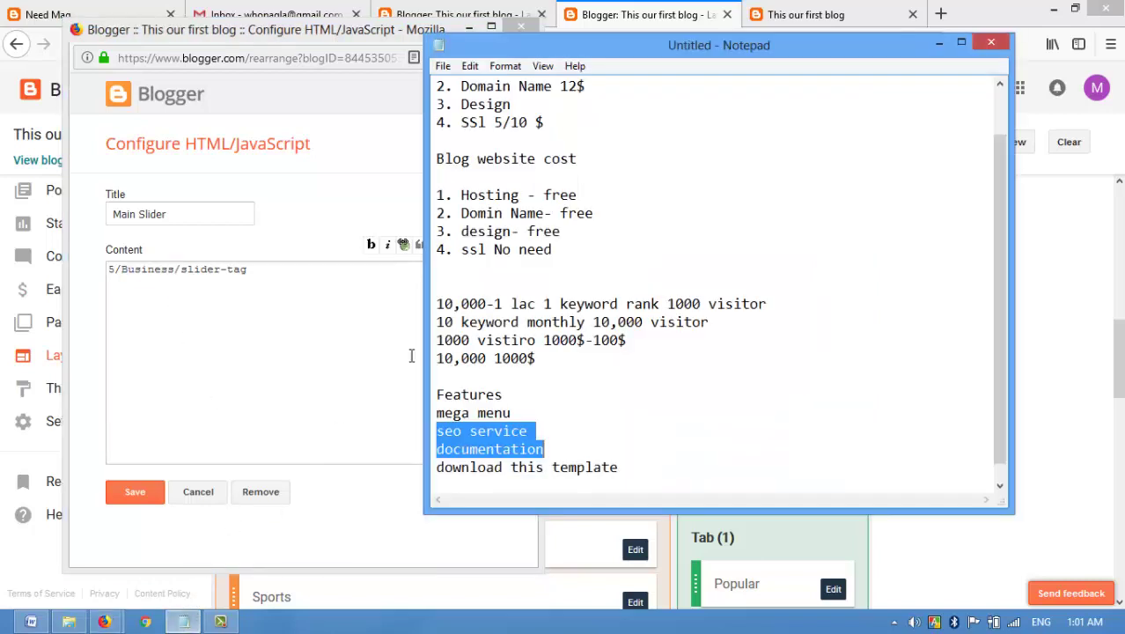
double_click(478, 395)
key(ctrl+c)
click(151, 271)
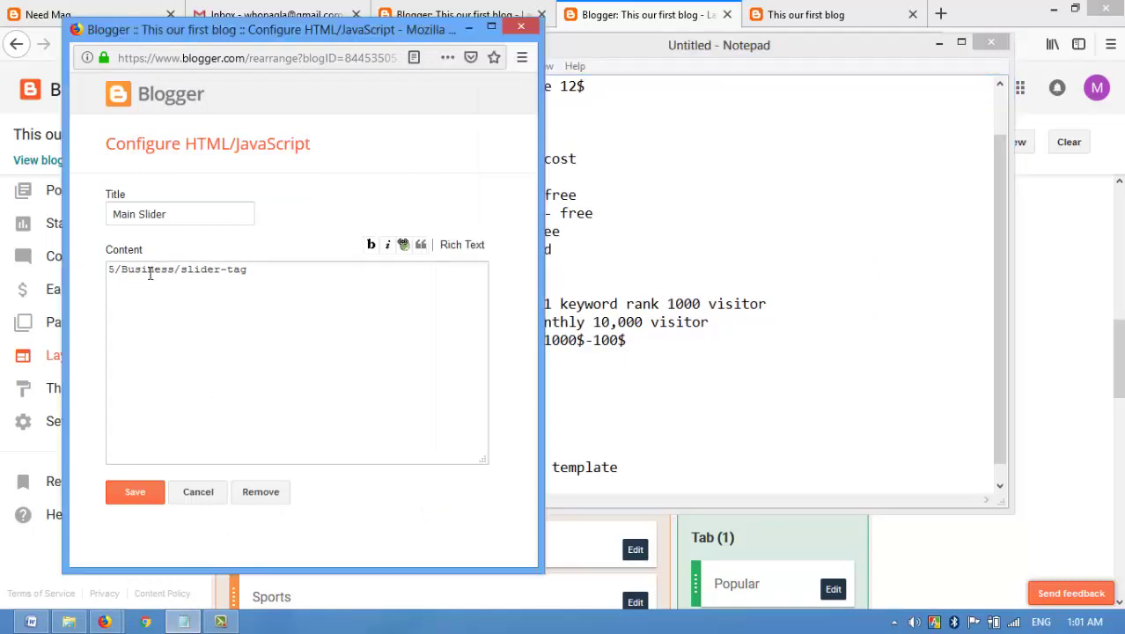
double_click(151, 271)
key(ctrl+v)
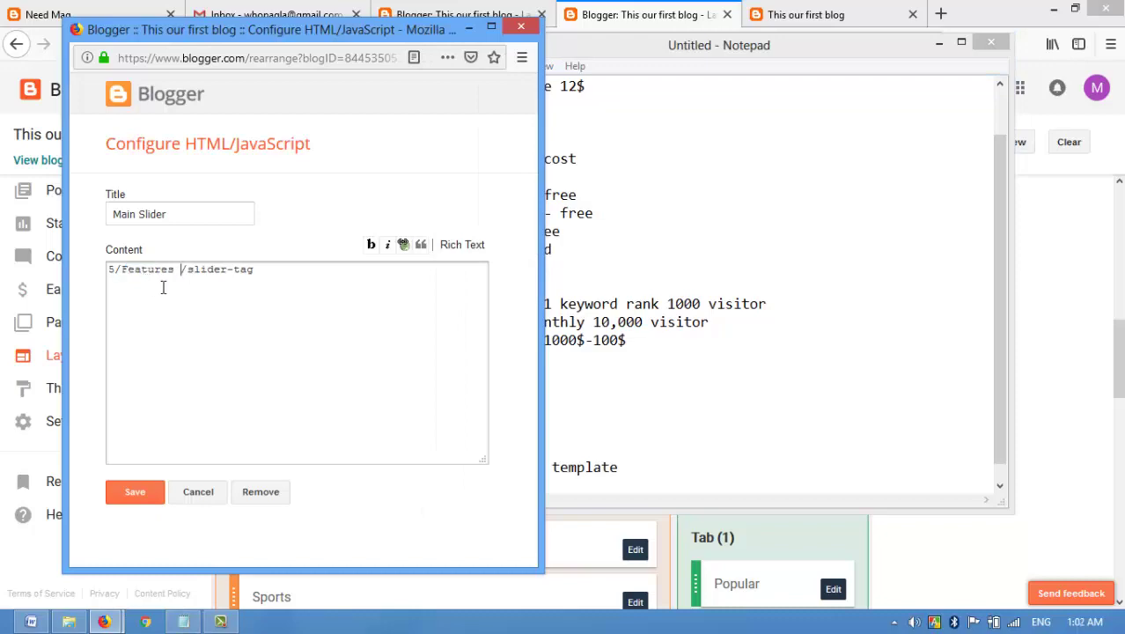
key(BackSpace)
click(1053, 8)
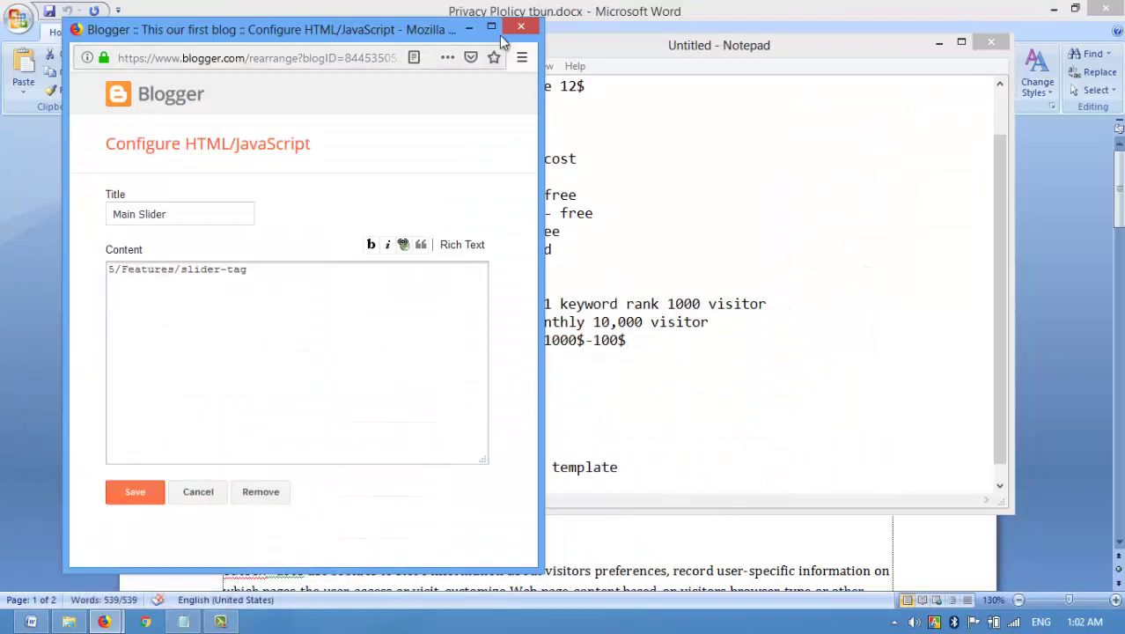
click(145, 498)
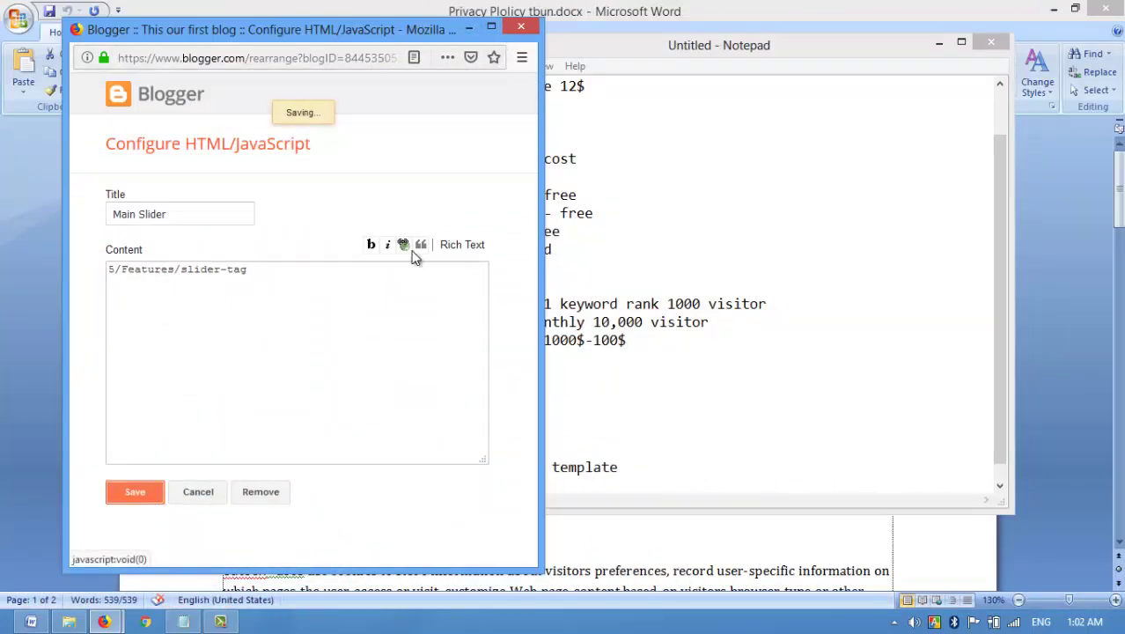
Find the desktop text file with the theme's shortcodes, New Text Document.txt, and examine its recent and random post-list formats
click(1053, 8)
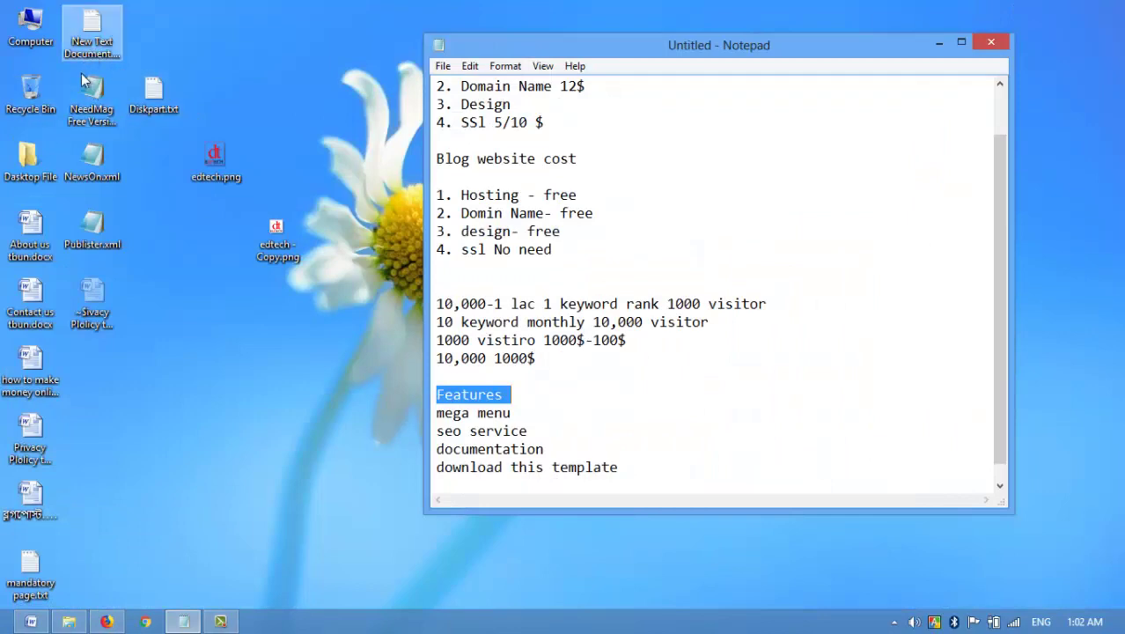
double_click(147, 103)
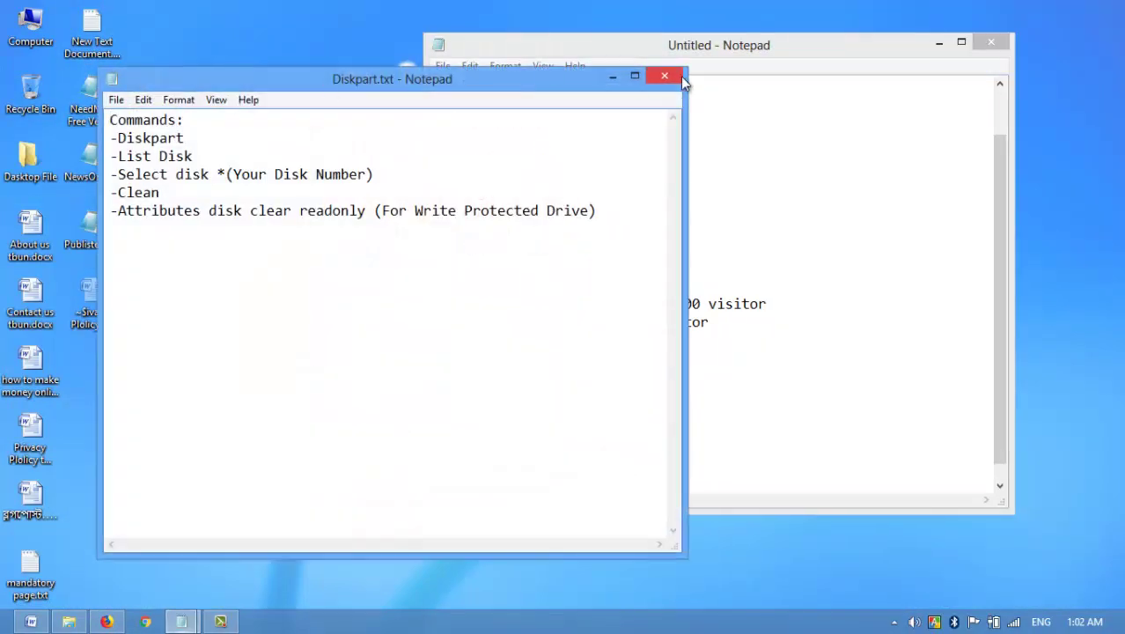
click(660, 74)
double_click(92, 26)
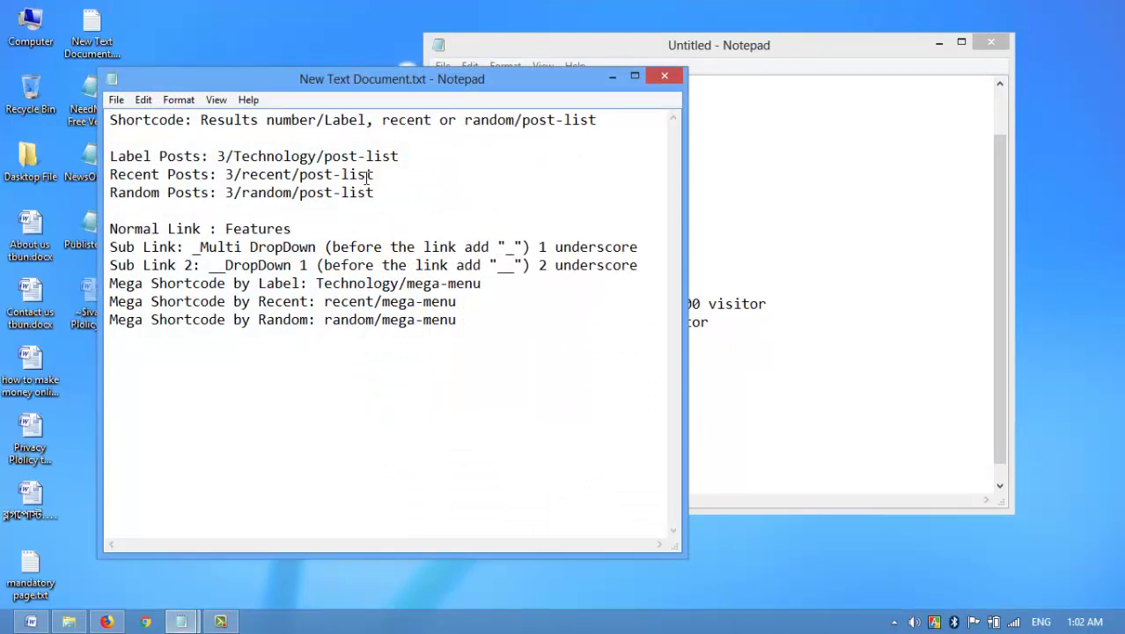
drag(380, 192, 299, 174)
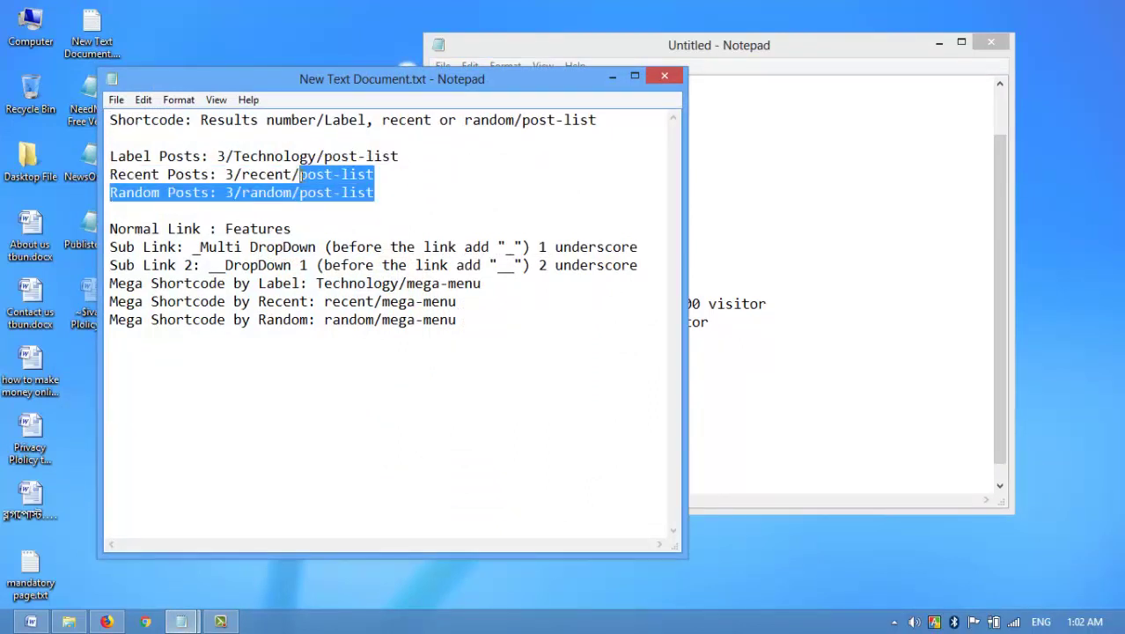
click(297, 175)
drag(225, 174, 378, 174)
click(378, 173)
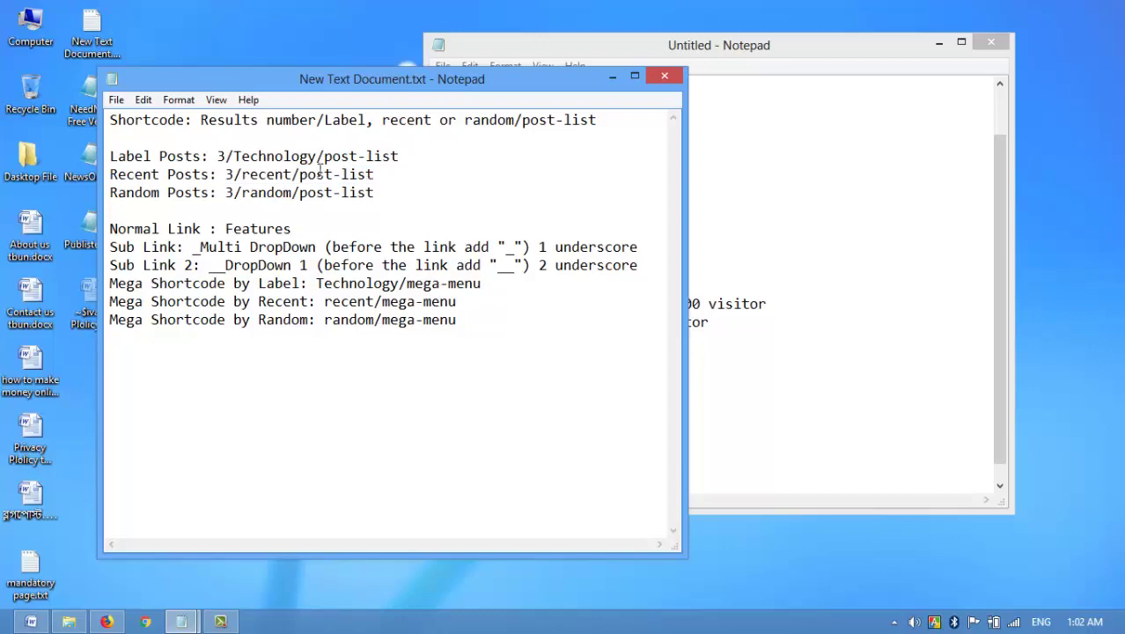
Reload the live blog in the browser and examine the main slider's slides and the sections below it
click(118, 622)
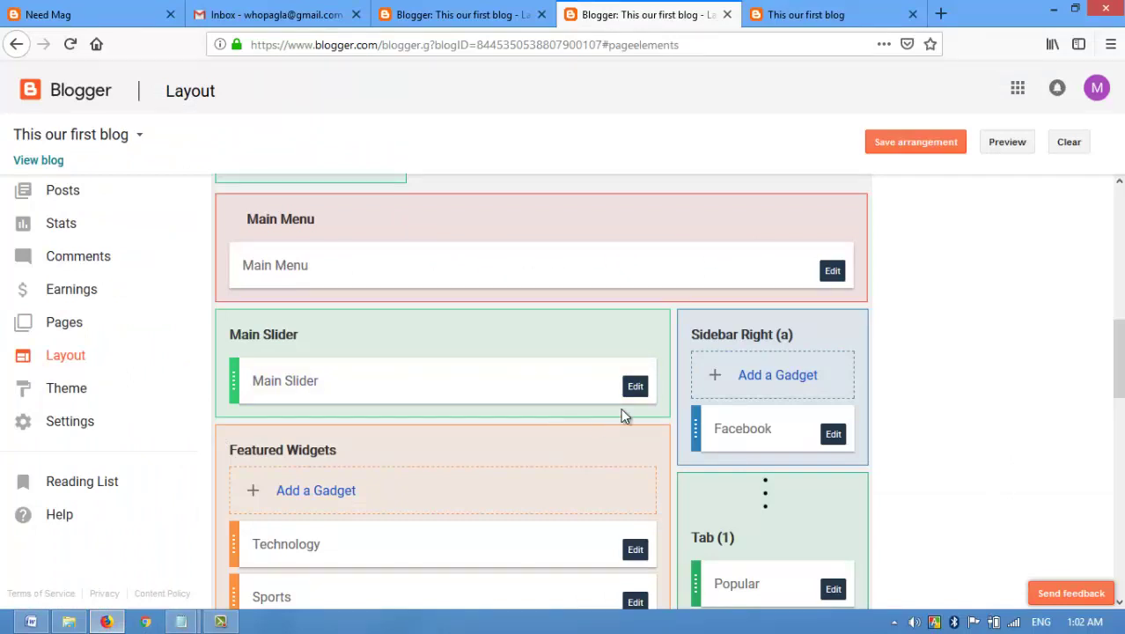
click(776, 8)
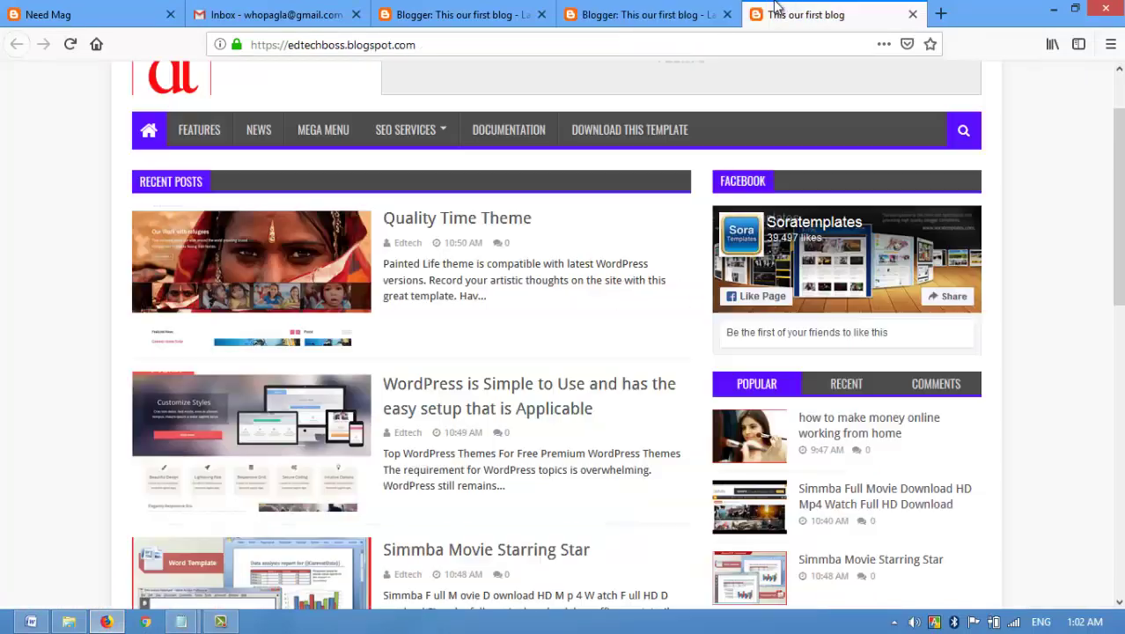
click(70, 44)
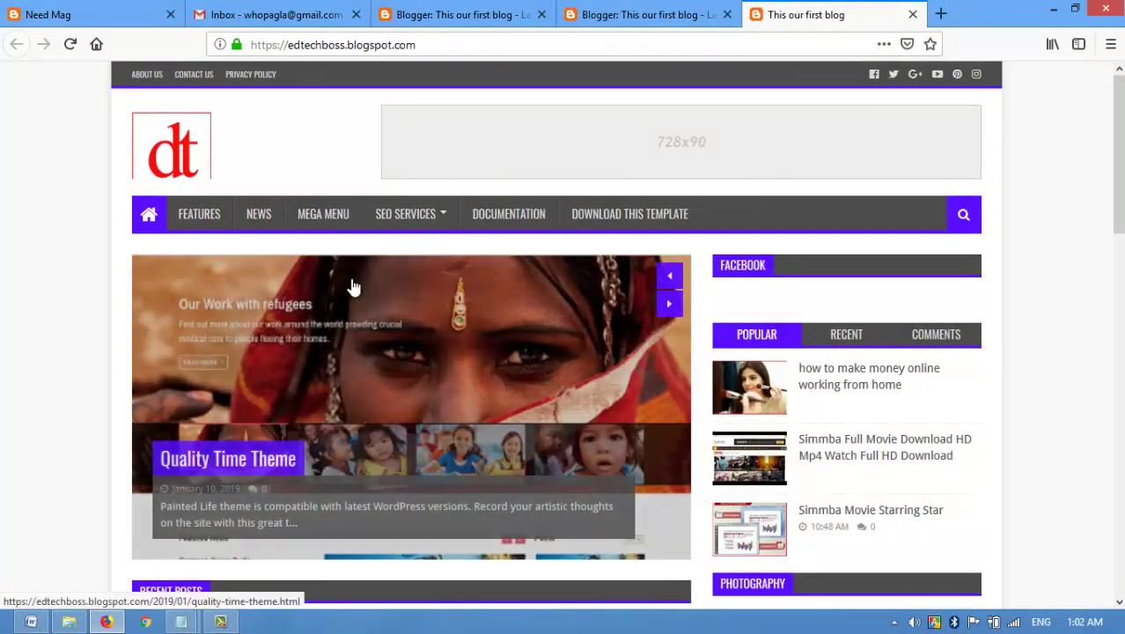
scroll(9, 292, down, 2)
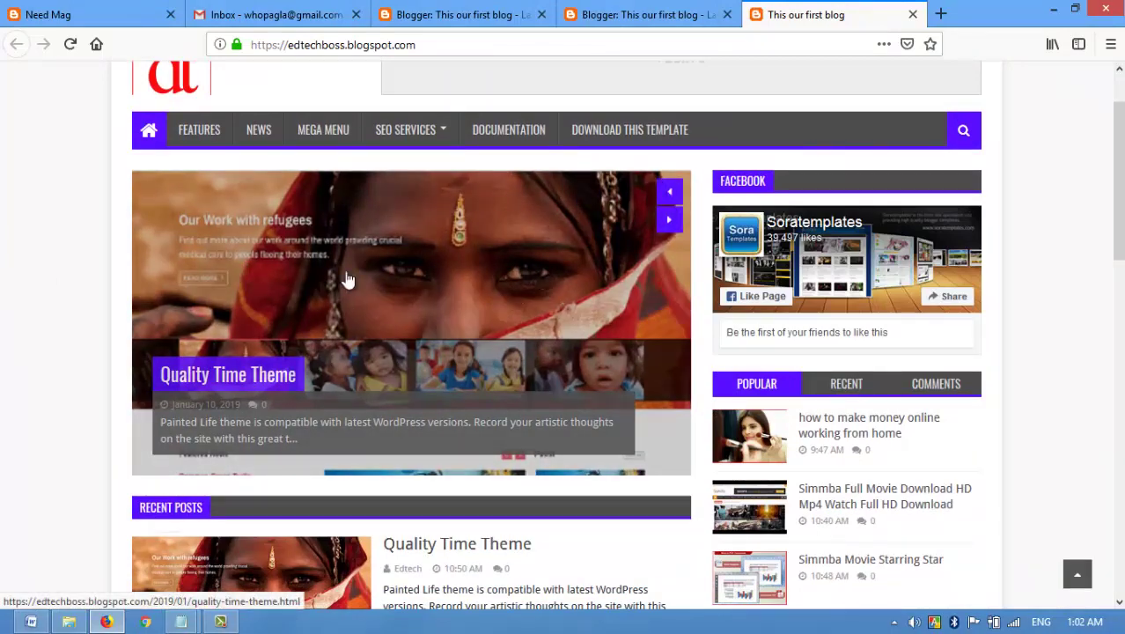
click(667, 220)
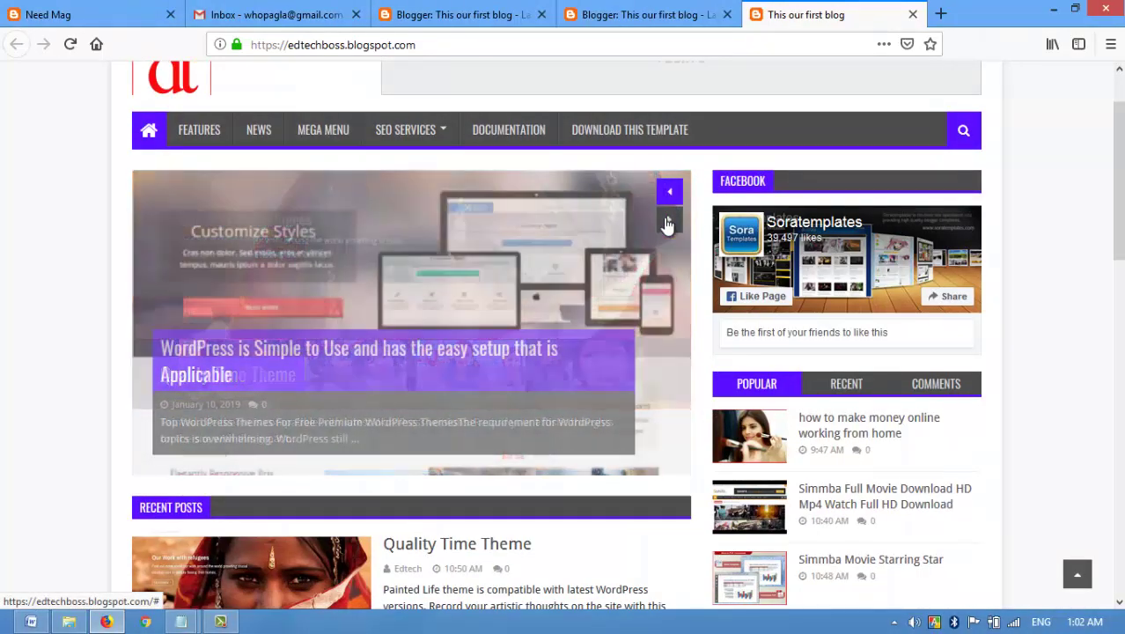
scroll(338, 312, down, 2)
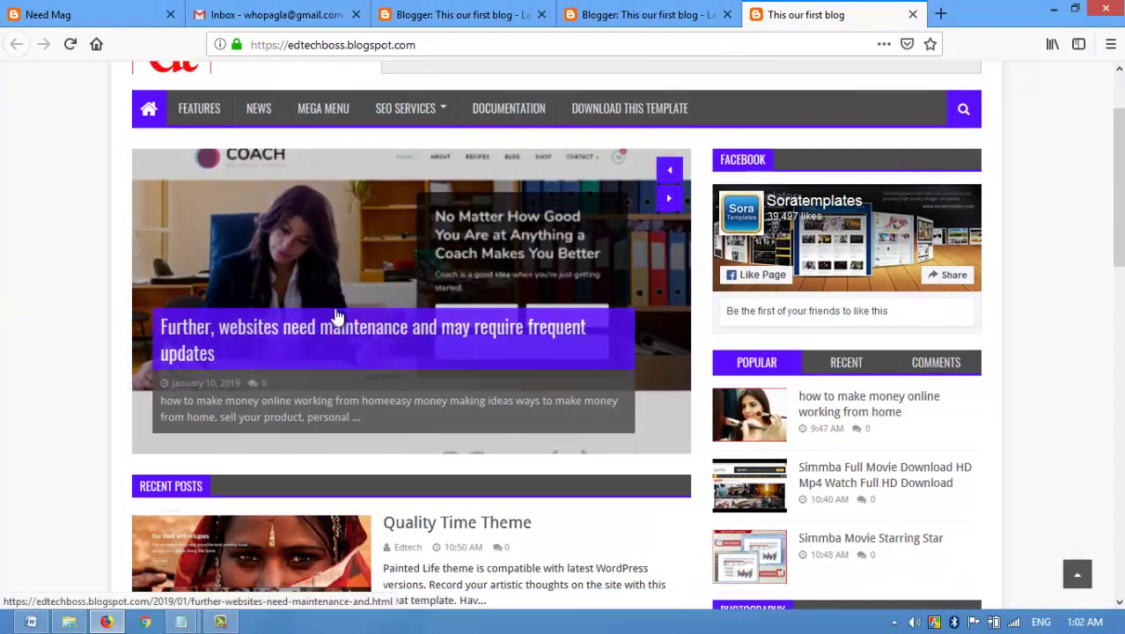
scroll(331, 302, down, 4)
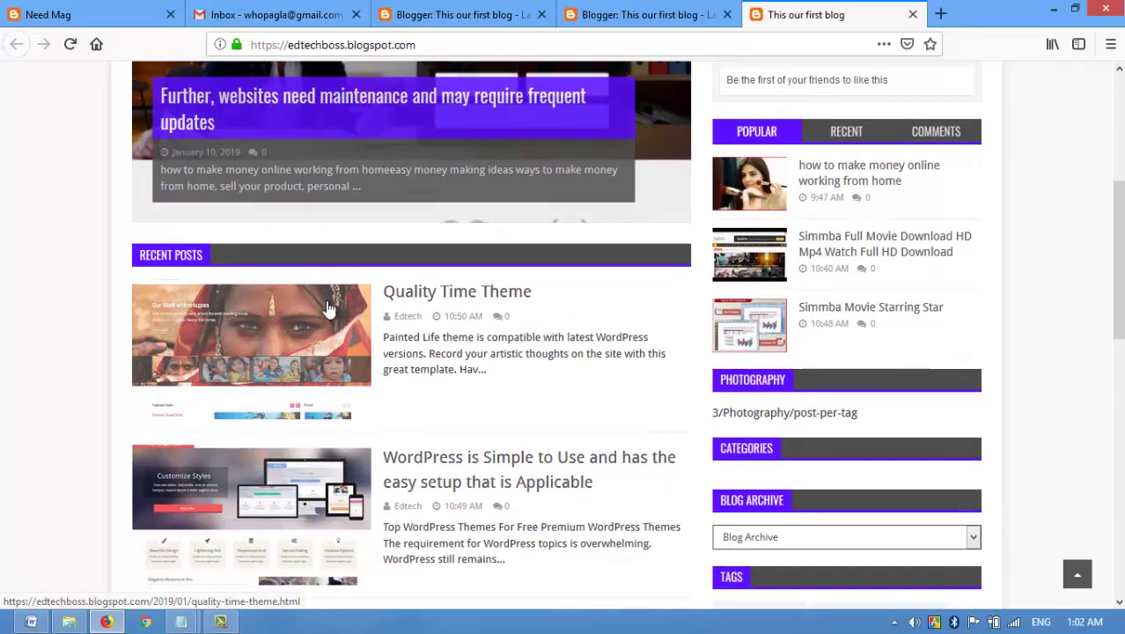
scroll(328, 310, up, 6)
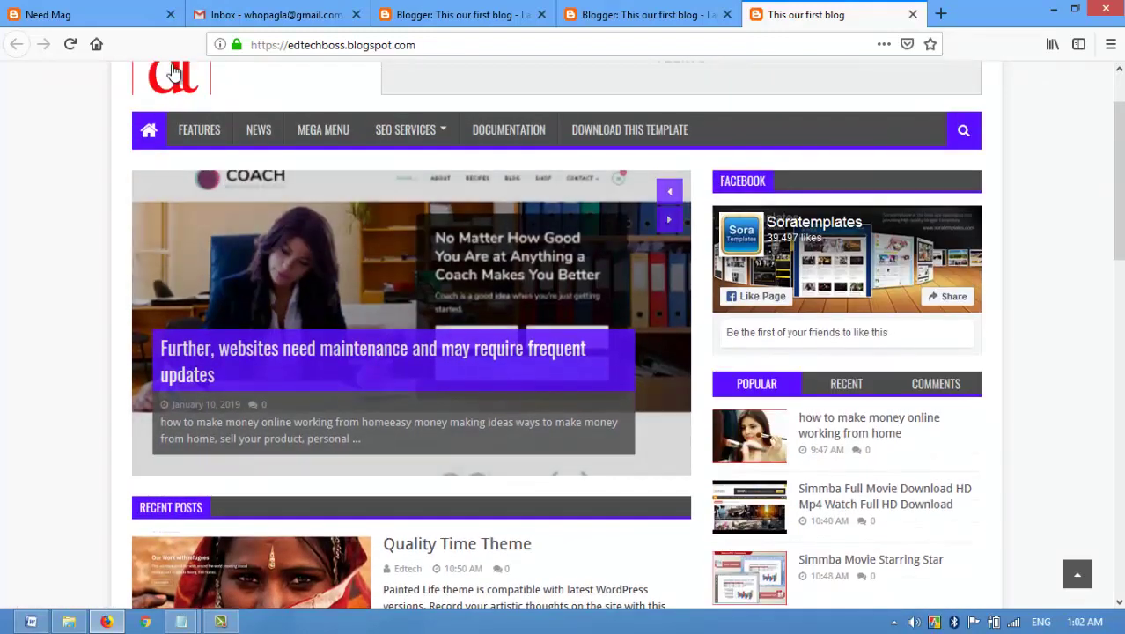
Compare the sections below the slider on the Need Mag demo site with those on the live blog
click(101, 8)
scroll(168, 264, down, 10)
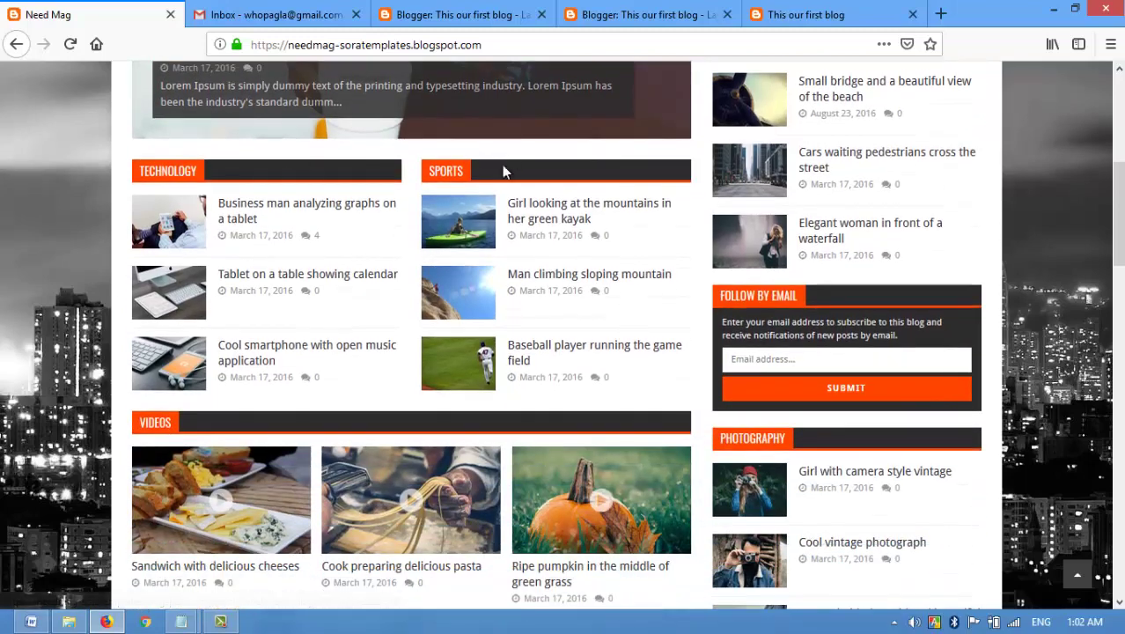
click(850, 9)
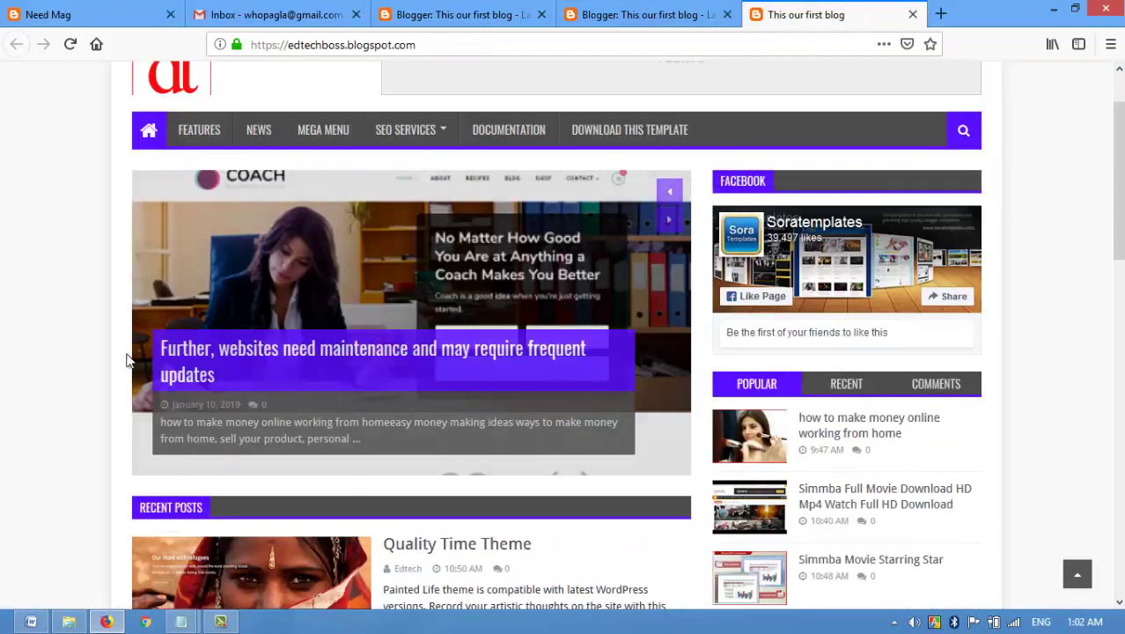
scroll(126, 357, down, 1)
Return to the blog layout and open the settings of the Technology gadget under Featured Widgets
click(634, 8)
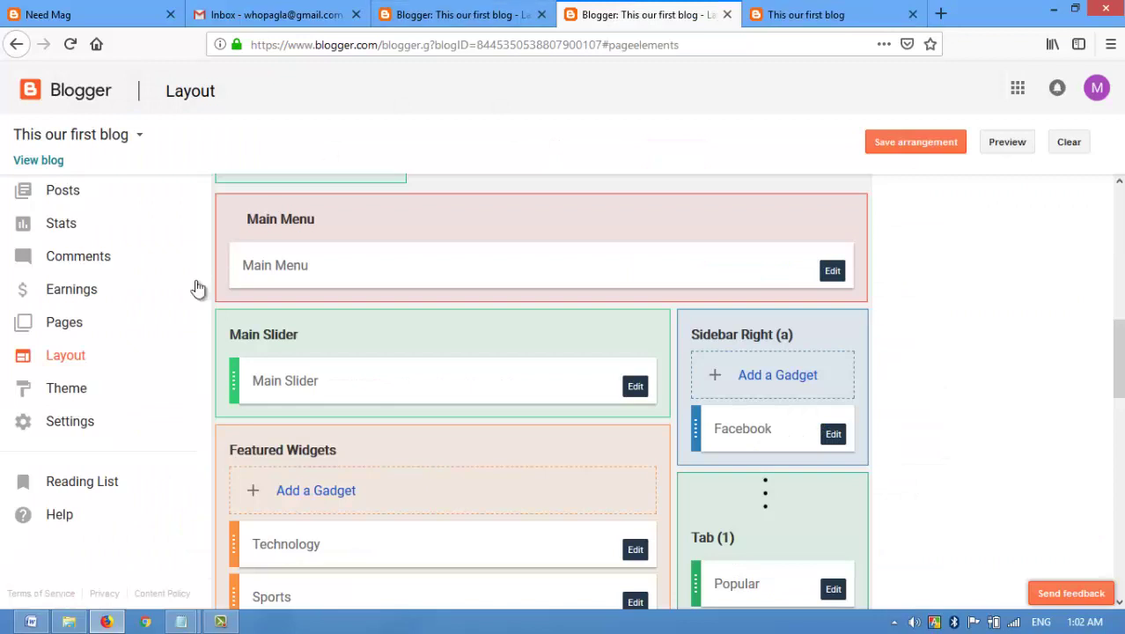
scroll(368, 343, down, 1)
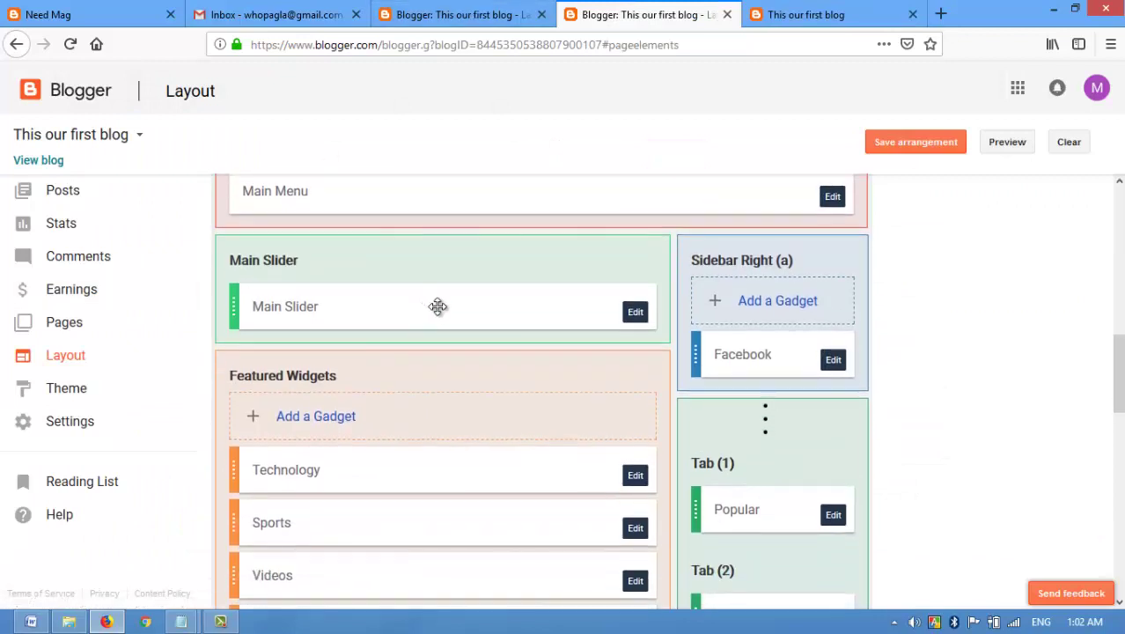
scroll(469, 352, down, 1)
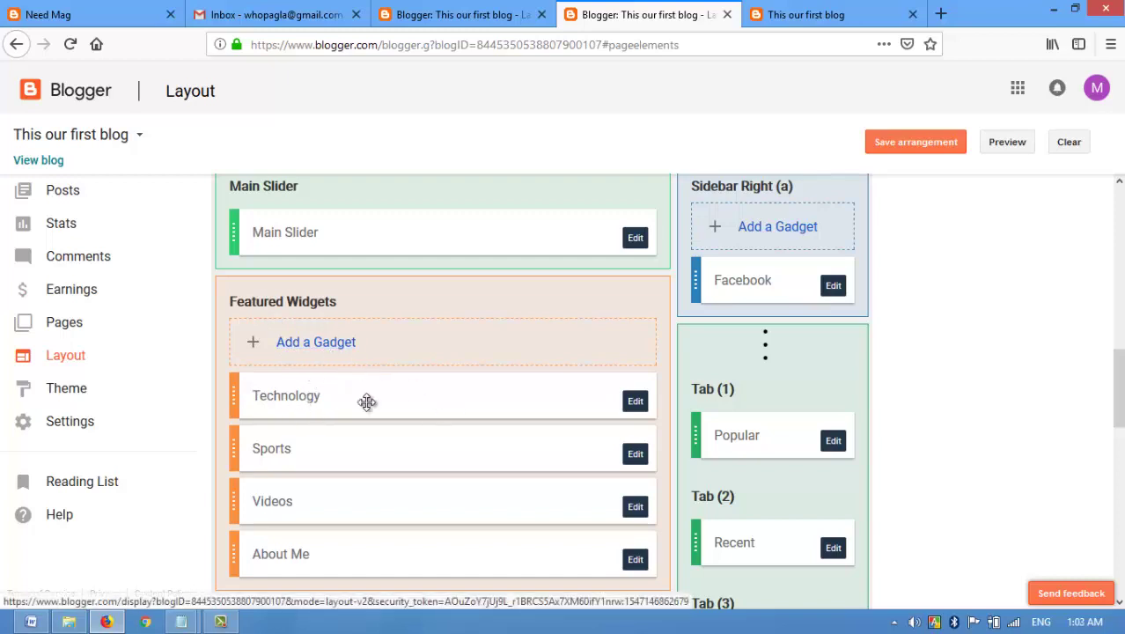
click(634, 400)
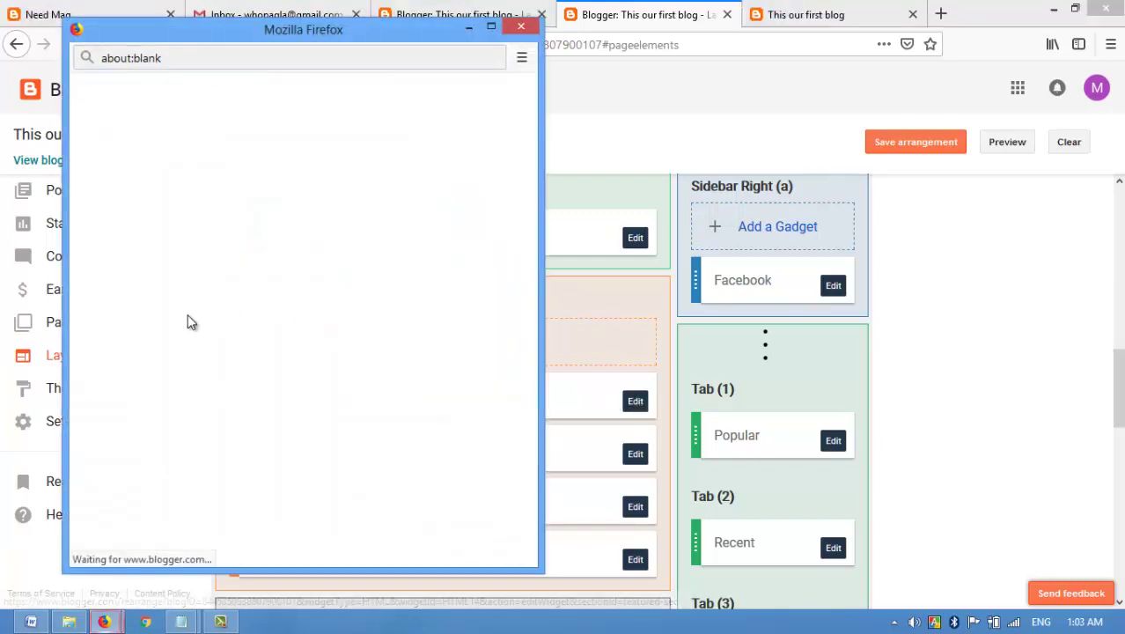
double_click(181, 210)
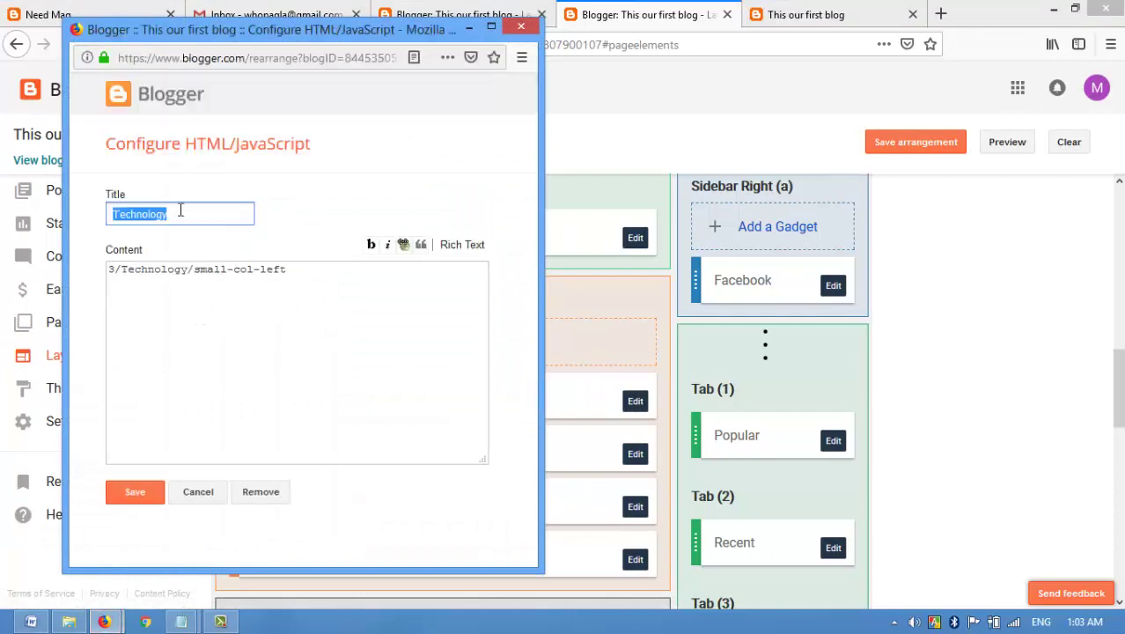
Retitle the Technology gadget "Mega menu", copying the label from the Untitled notes in Notepad
click(181, 621)
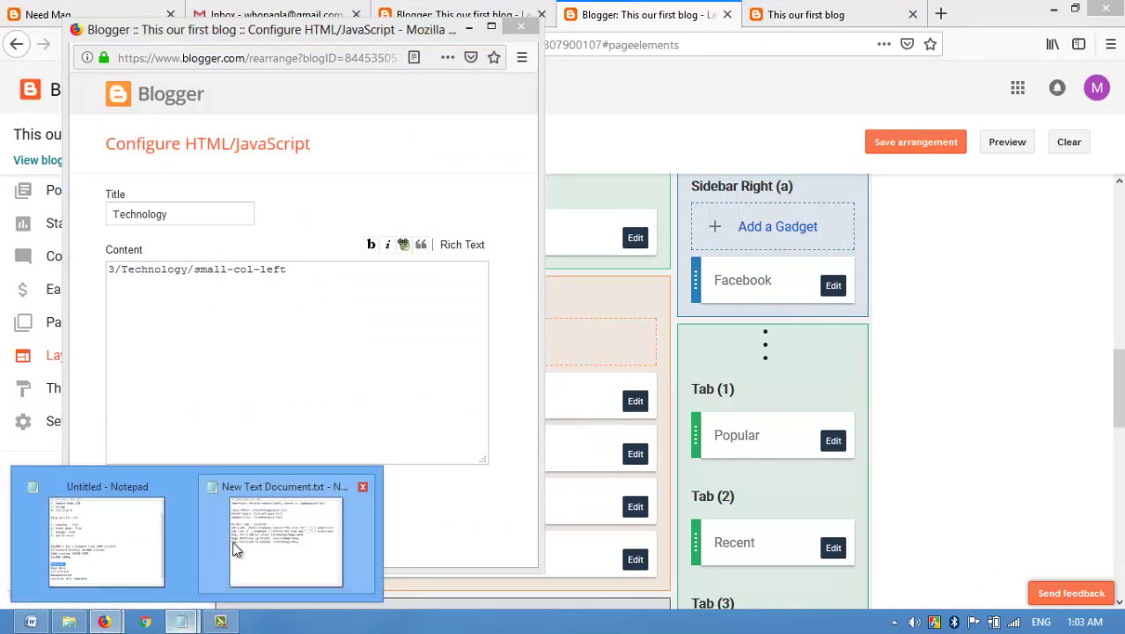
click(129, 546)
click(497, 412)
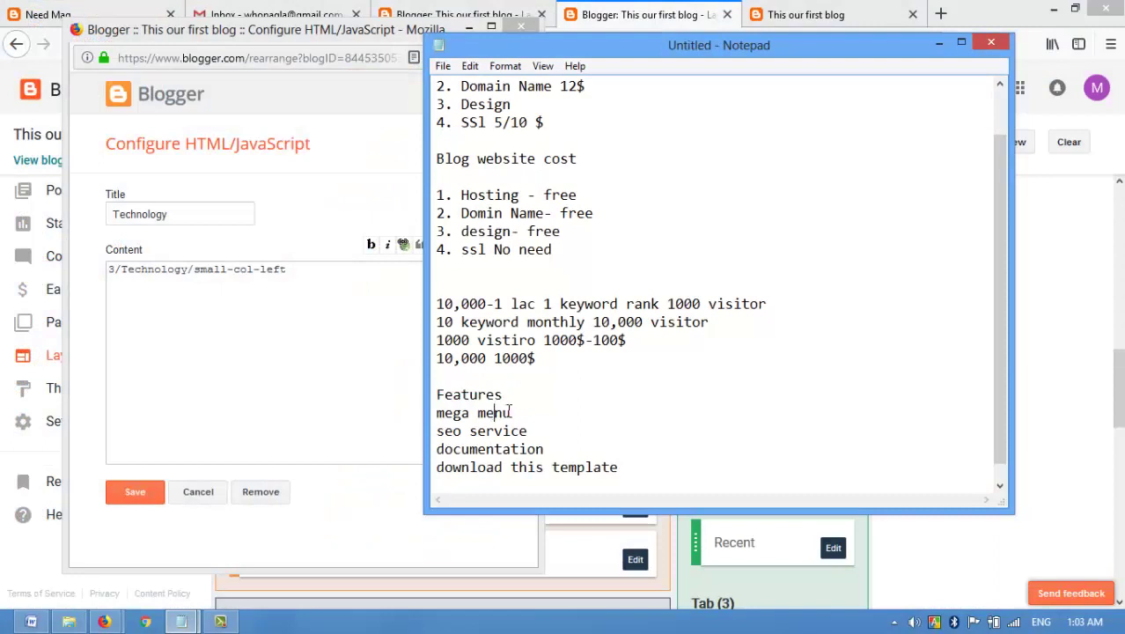
double_click(497, 412)
drag(446, 412, 414, 412)
key(ctrl+c)
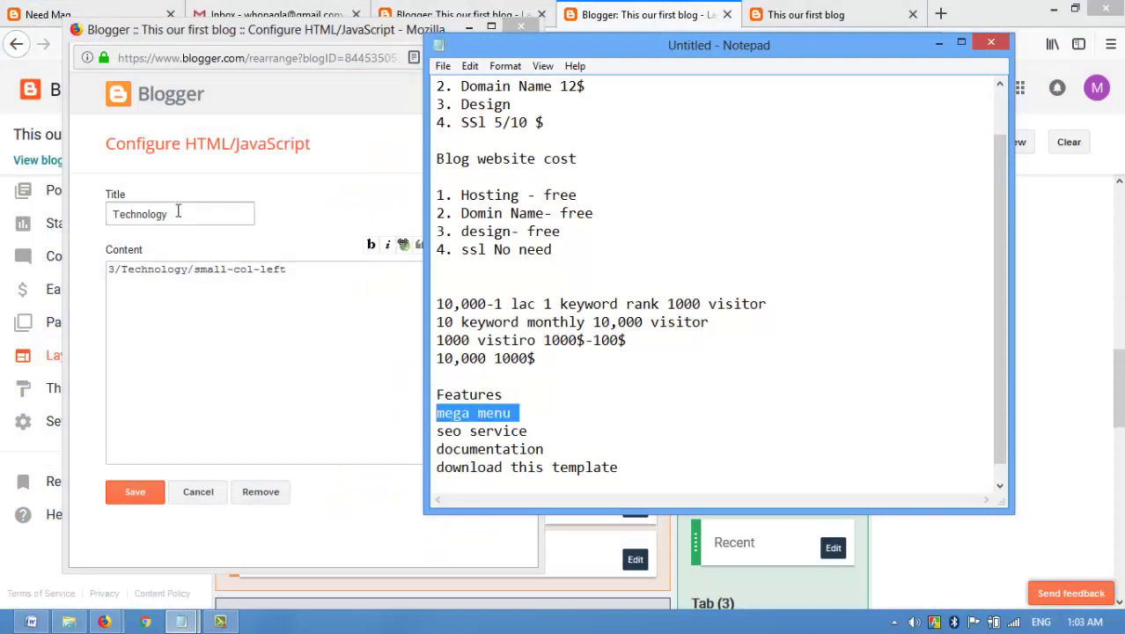
click(176, 214)
key(Home)
key(ctrl+v)
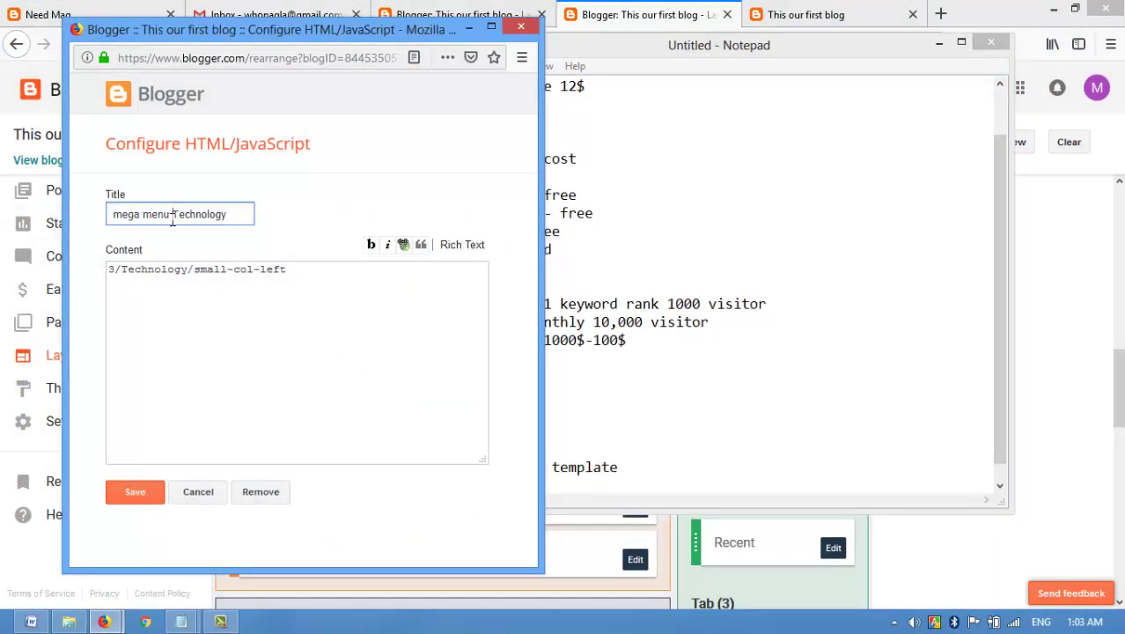
drag(172, 221, 257, 221)
key(BackSpace)
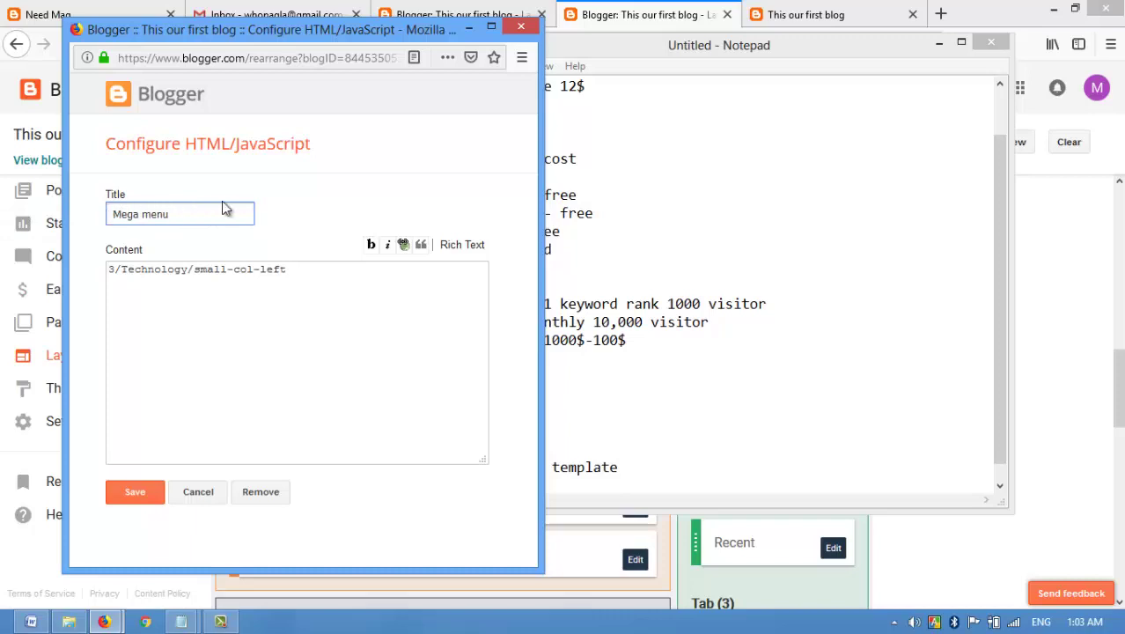
Replace the label in the gadget's content so it reads 3/Mega menu/small-col-left, and save the gadget
drag(191, 208, 90, 217)
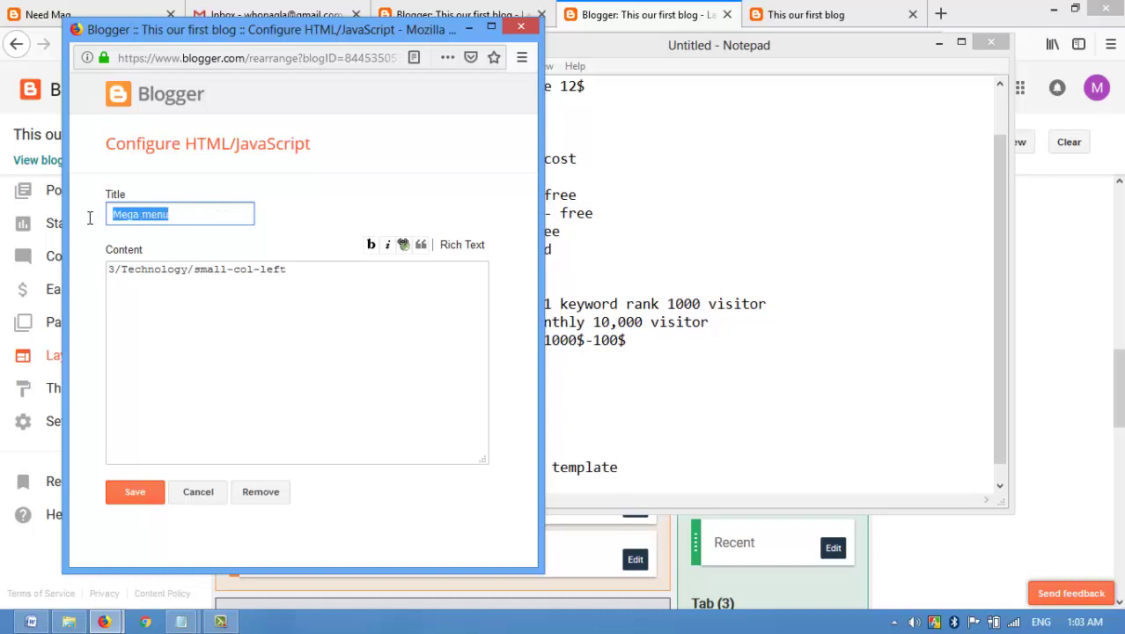
double_click(164, 271)
key(ctrl+v)
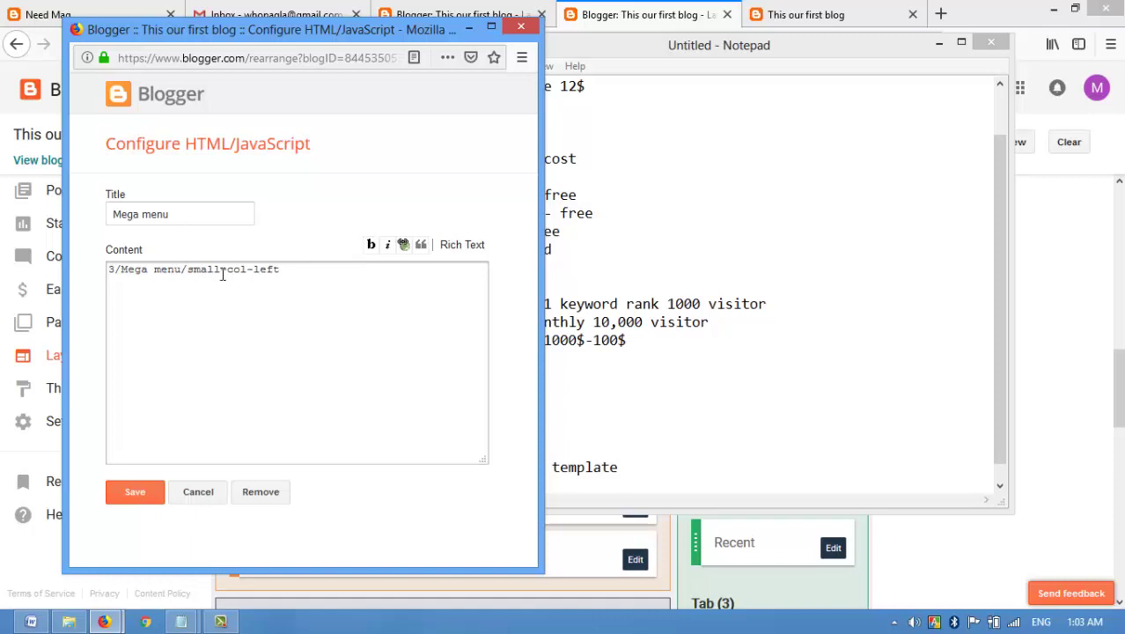
click(112, 268)
click(156, 488)
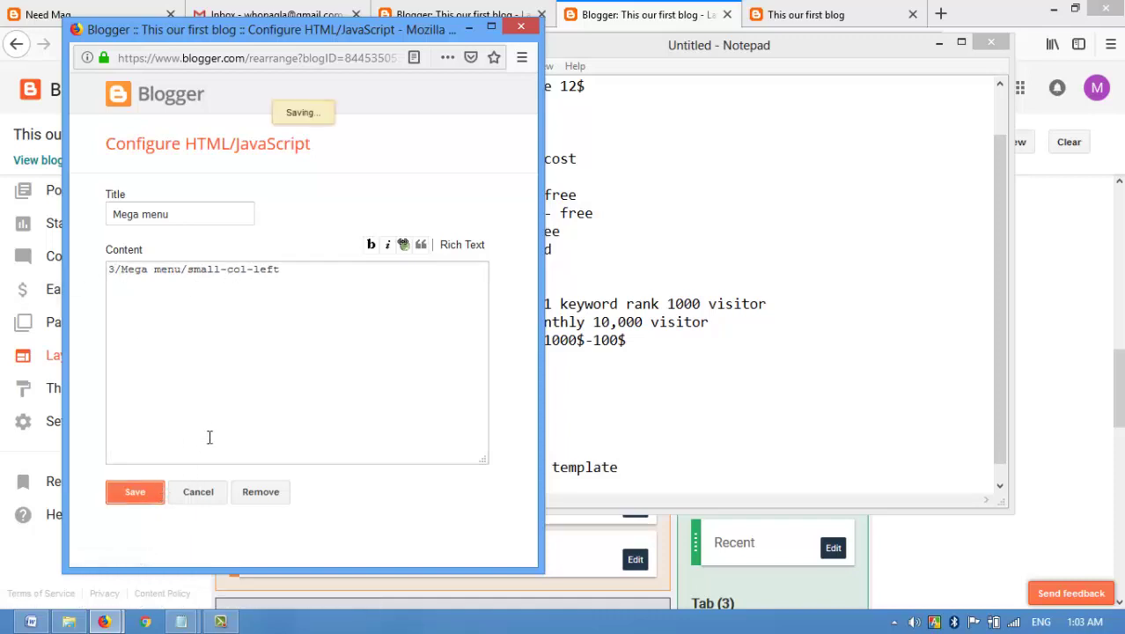
Reload the live blog, examine the area between the main slider and the recent posts, and close the blog
click(805, 14)
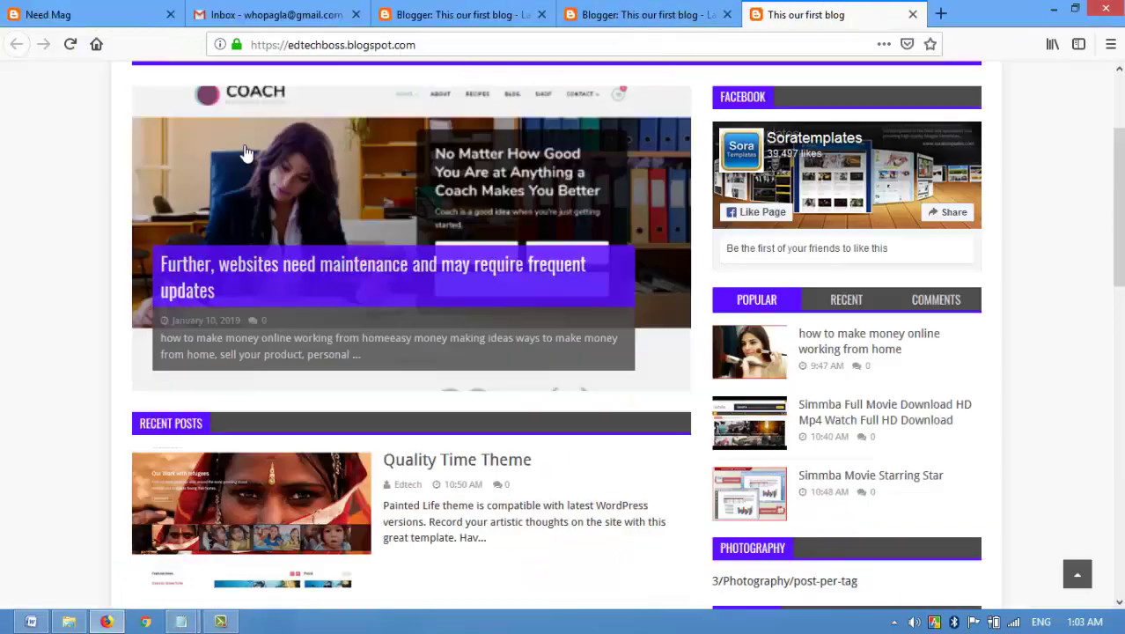
click(71, 44)
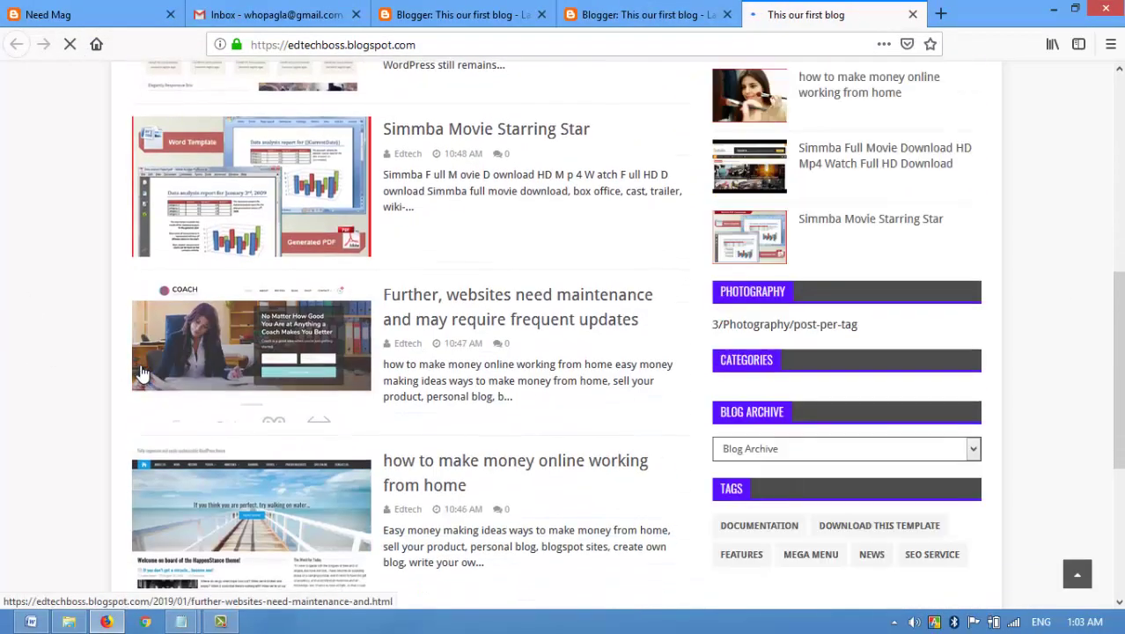
scroll(128, 387, down, 2)
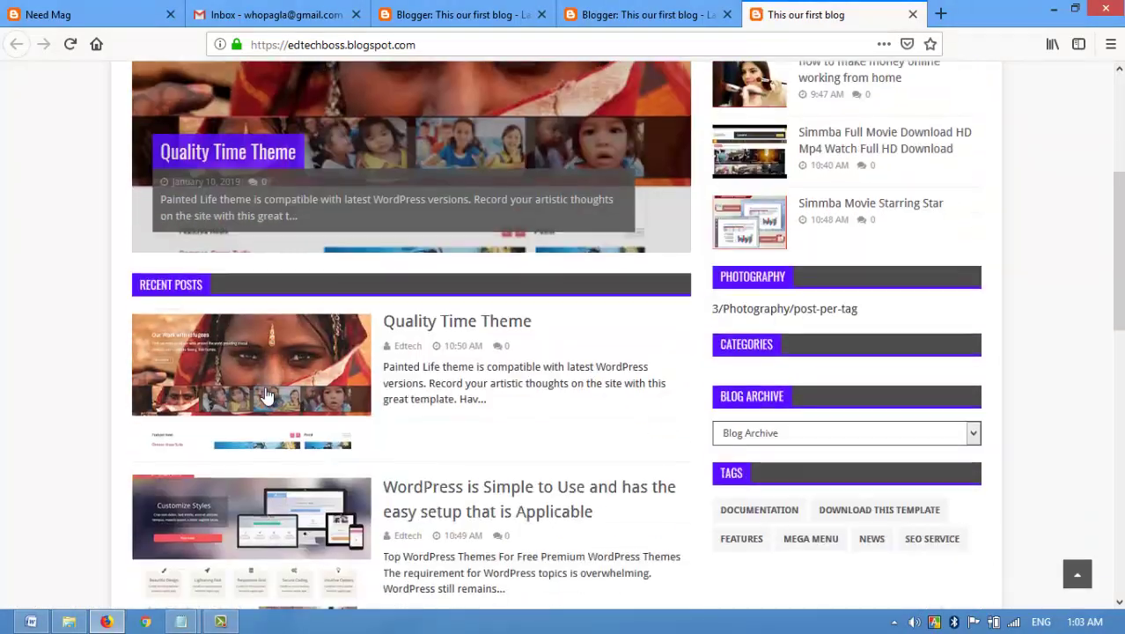
scroll(535, 352, down, 3)
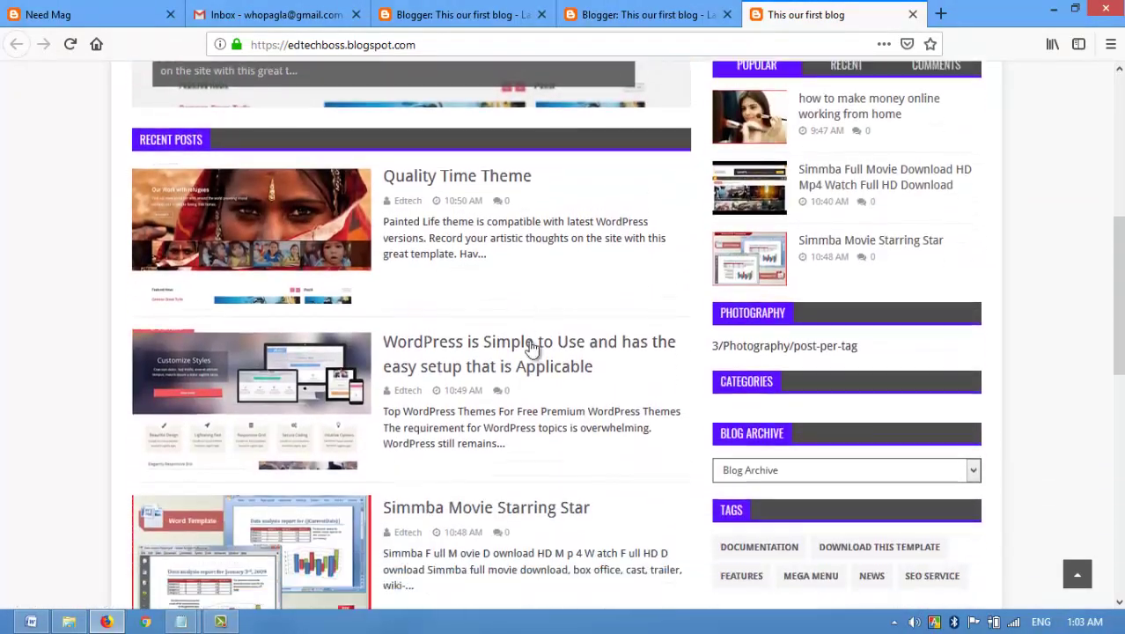
scroll(514, 273, down, 2)
click(912, 15)
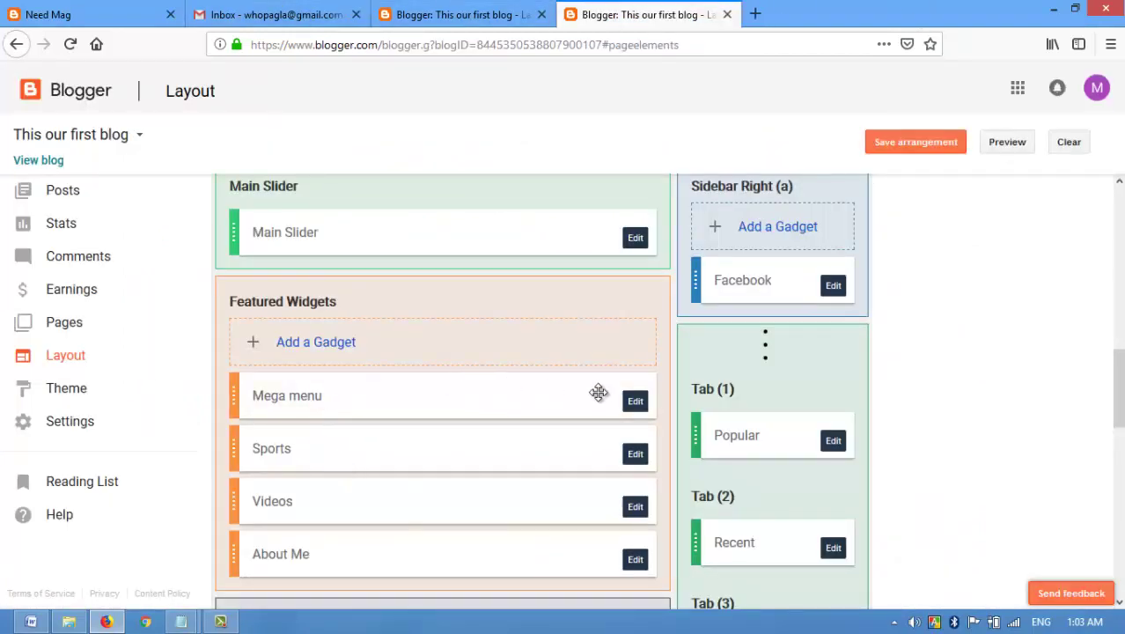
Reopen the Mega menu gadget under Featured Widgets, edit the label in its content line, and save it
click(544, 390)
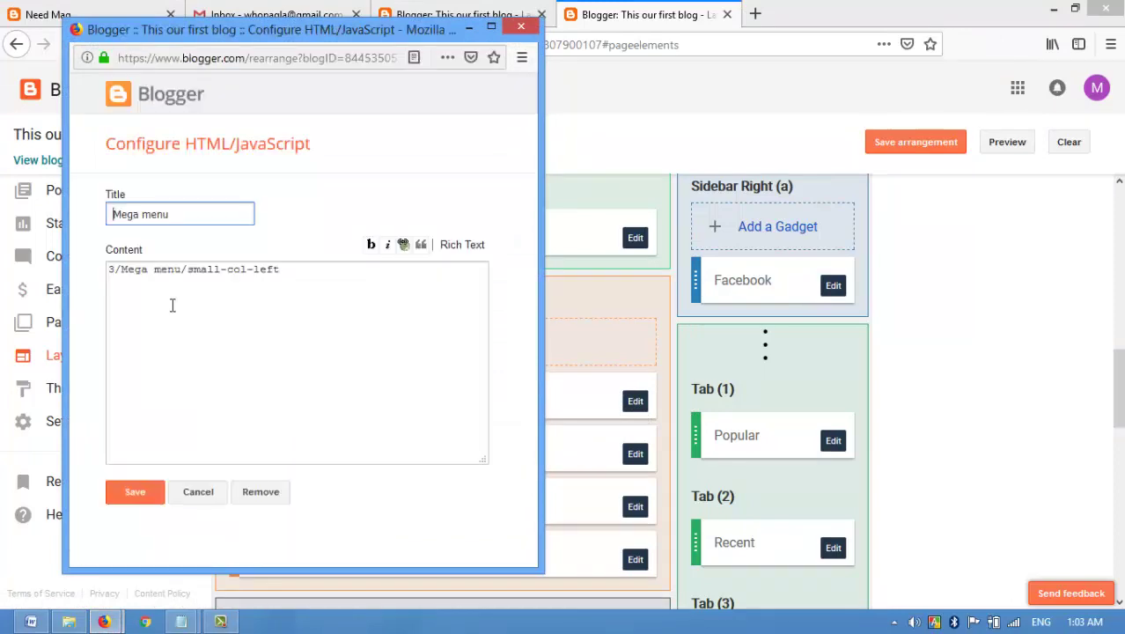
click(155, 270)
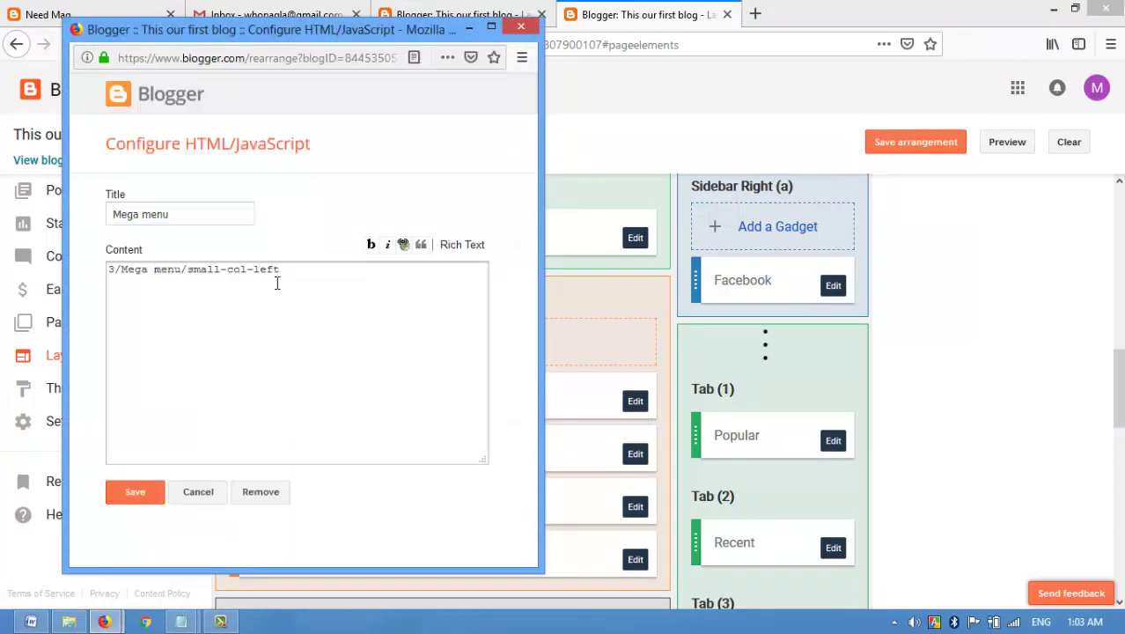
key(BackSpace)
click(132, 493)
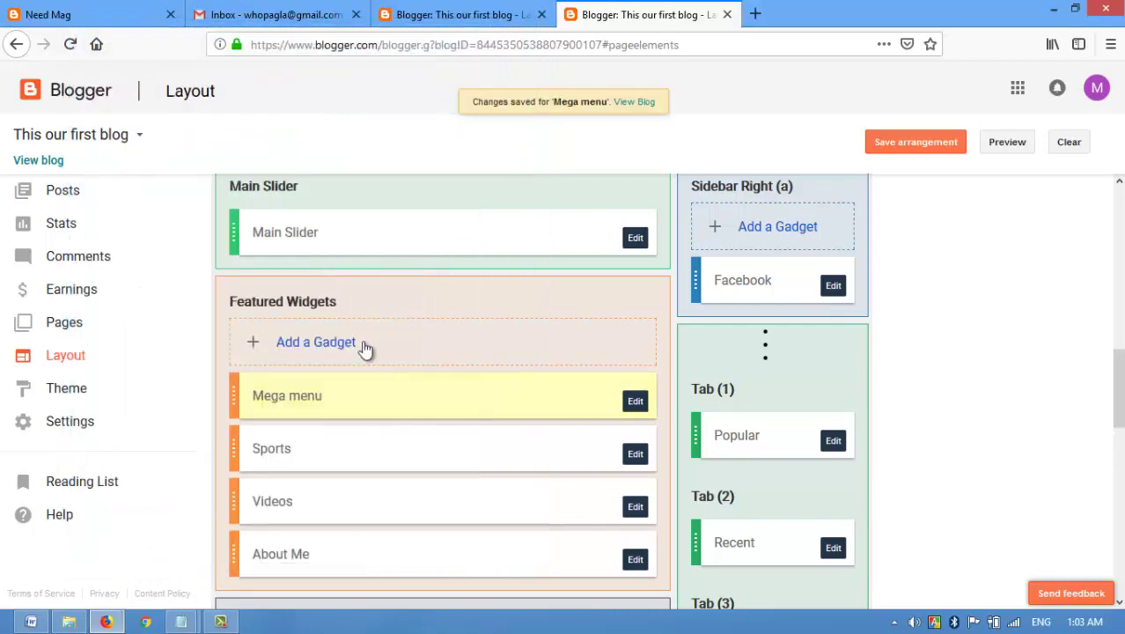
Check the Technology and Sports sections on the Need Mag demo, and open the Sports gadget's settings in the blog layout
scroll(361, 352, down, 1)
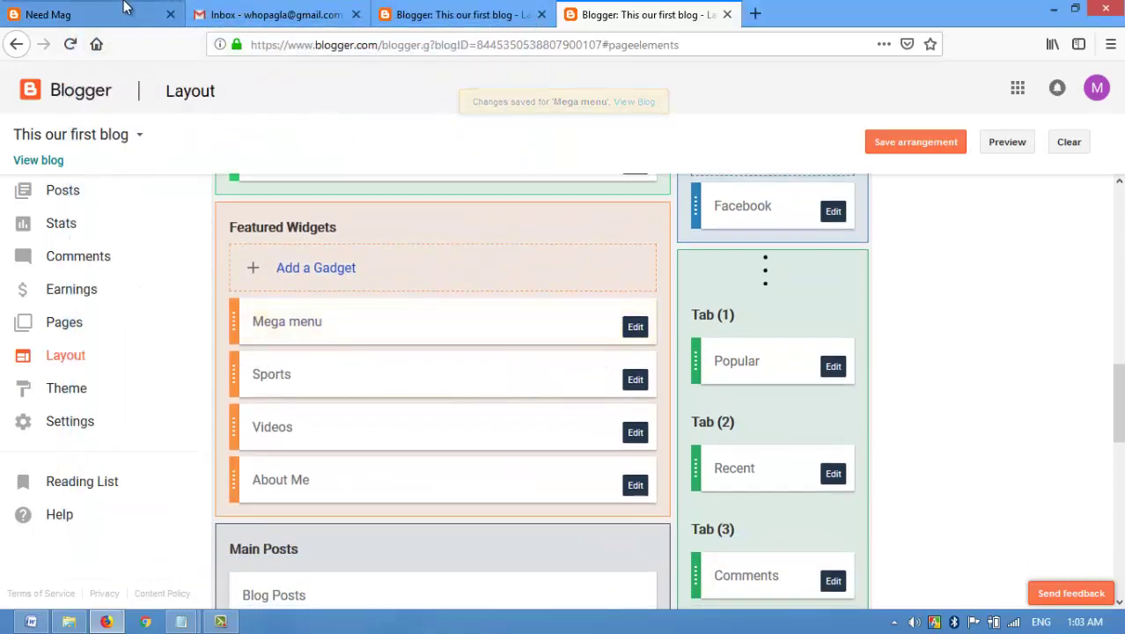
click(93, 14)
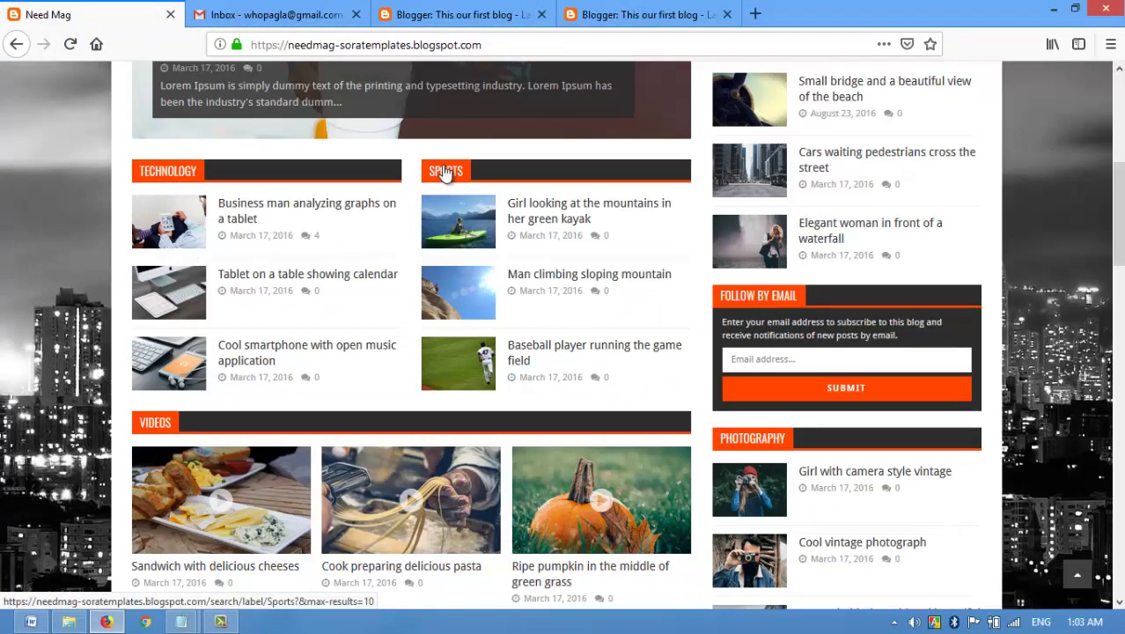
click(458, 14)
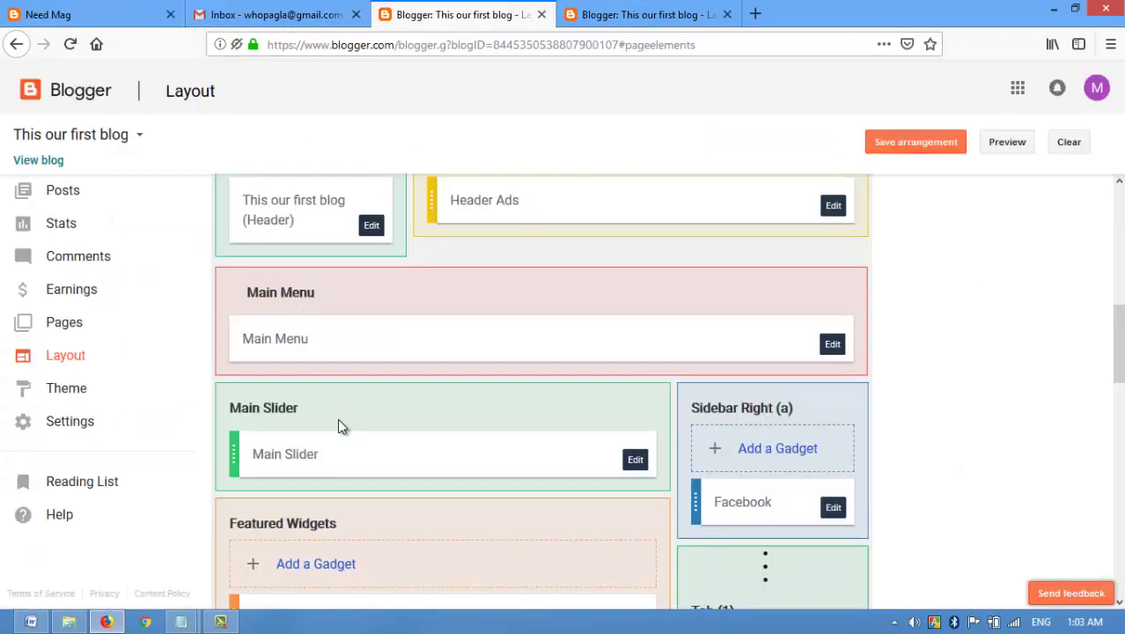
scroll(337, 418, down, 3)
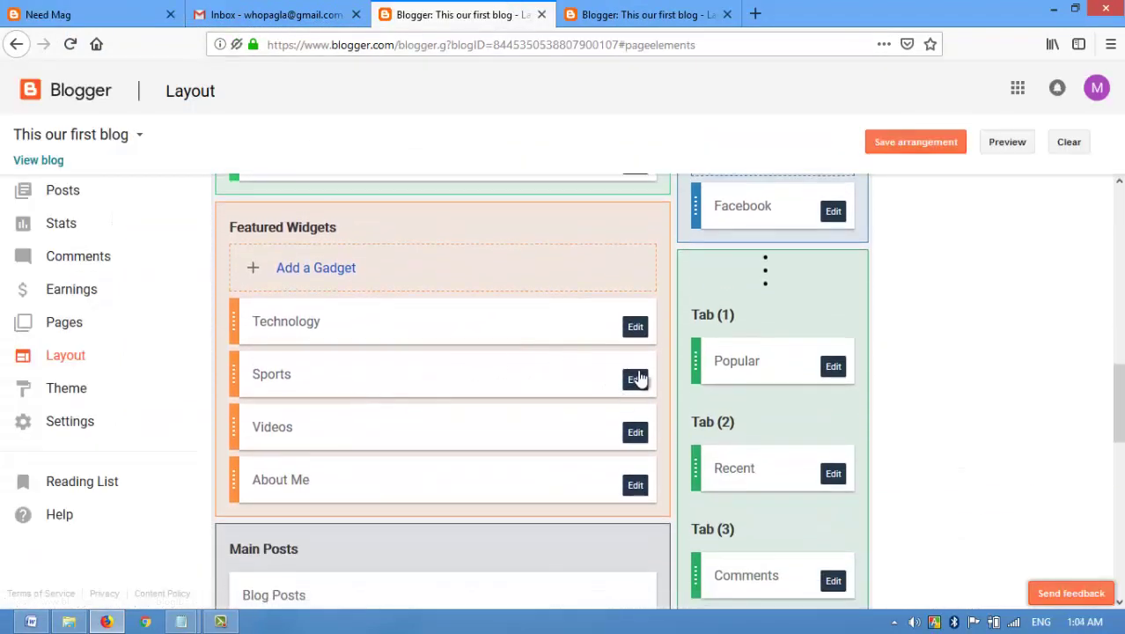
click(636, 380)
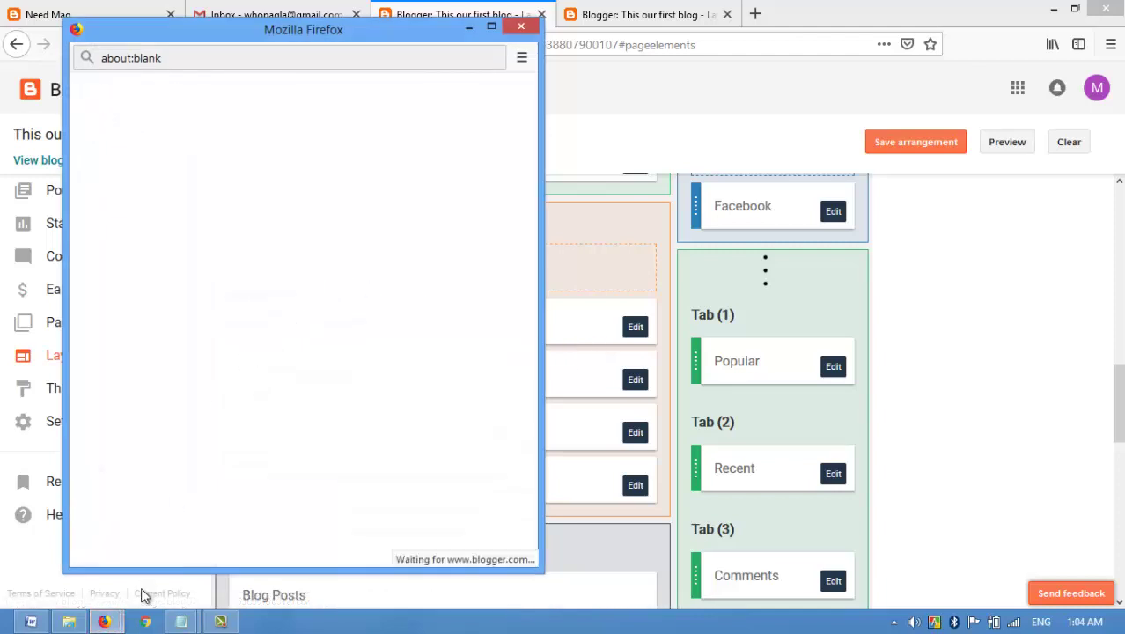
Set the Sports gadget's title to "SEO service", taking the label from the Untitled notes, and select Sports in its content line
mouse_move(181, 621)
click(162, 540)
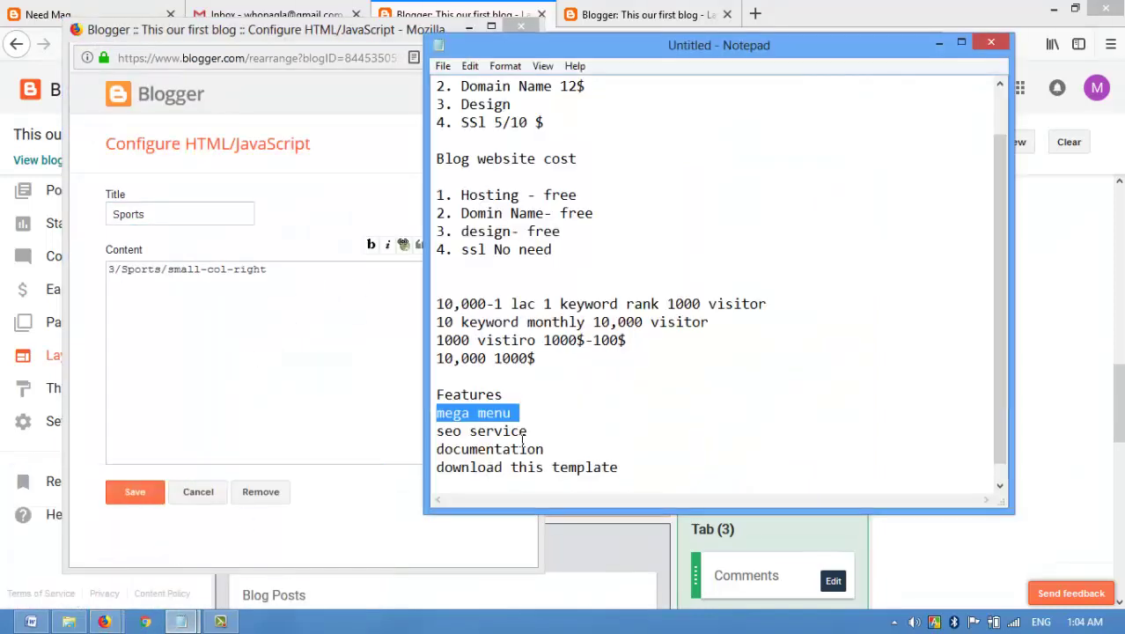
drag(523, 439, 405, 436)
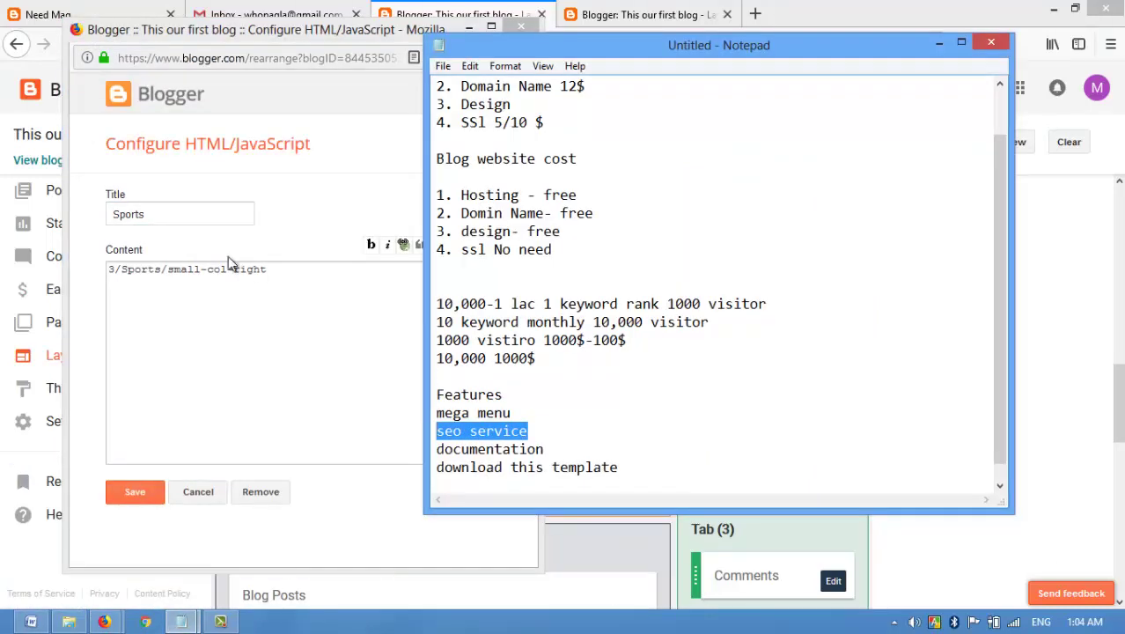
click(161, 215)
drag(161, 216, 35, 218)
key(ctrl+v)
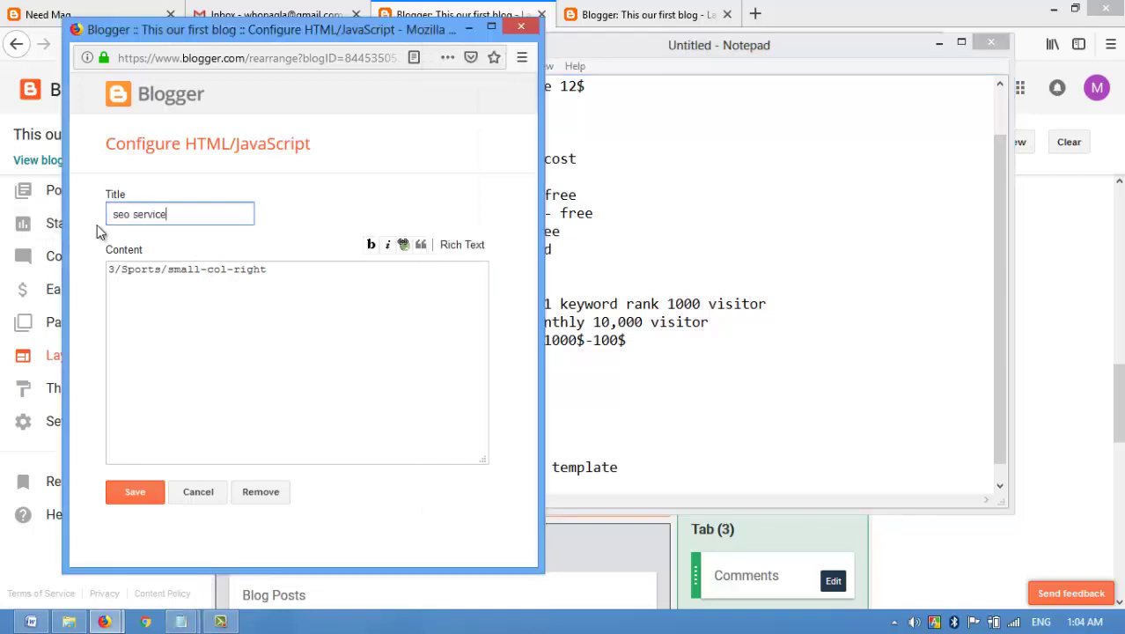
double_click(110, 214)
text(SEO)
double_click(147, 269)
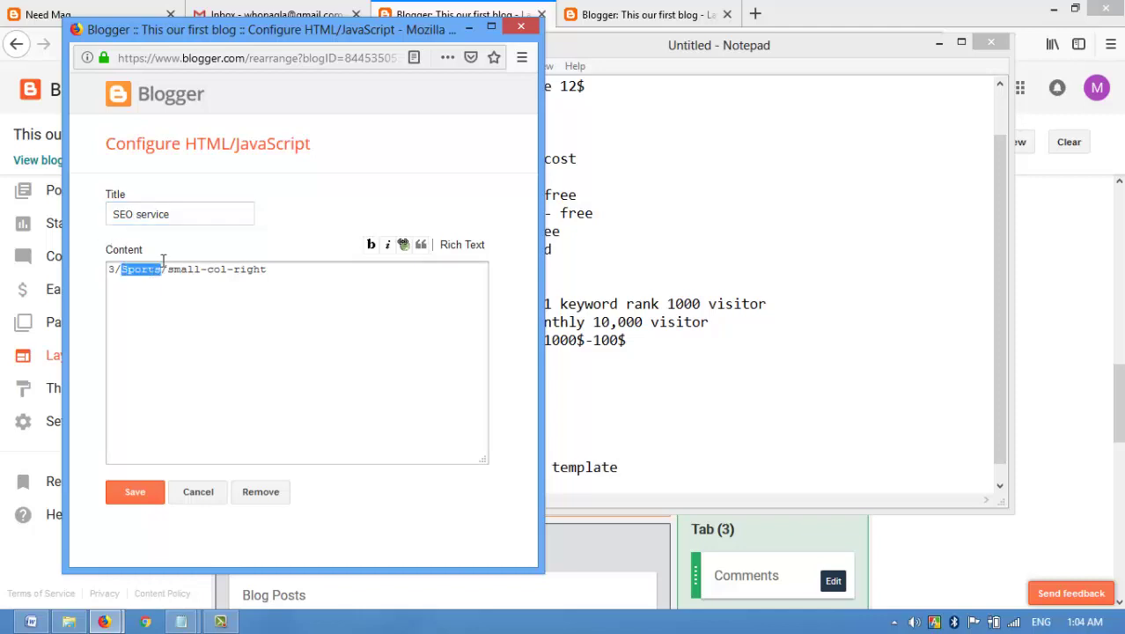
click(677, 9)
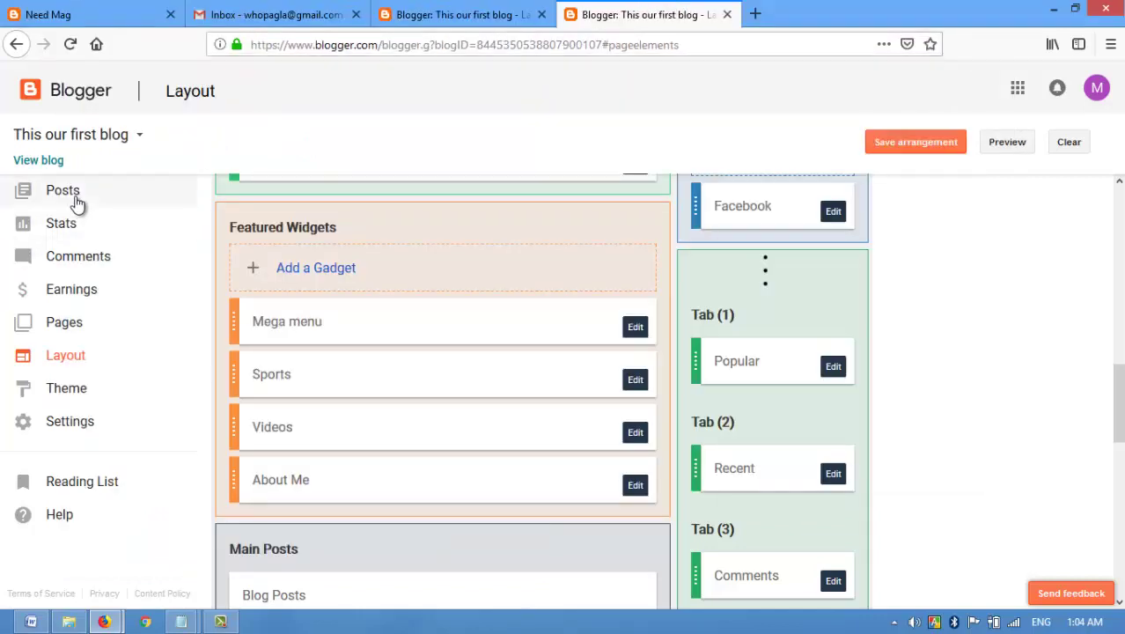
click(494, 14)
click(616, 14)
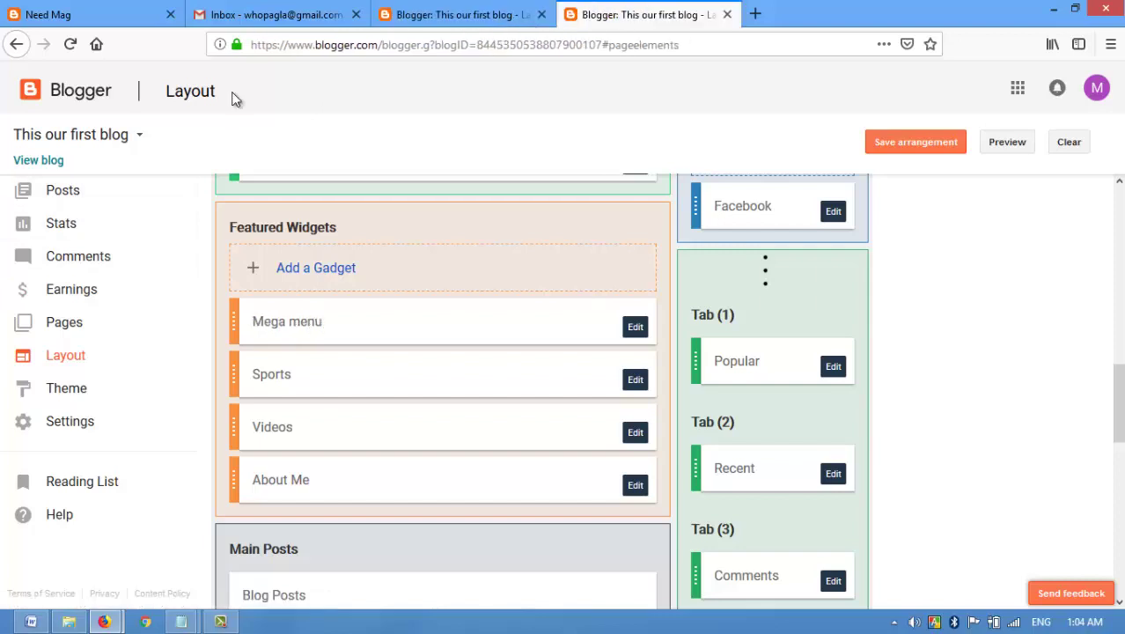
click(31, 161)
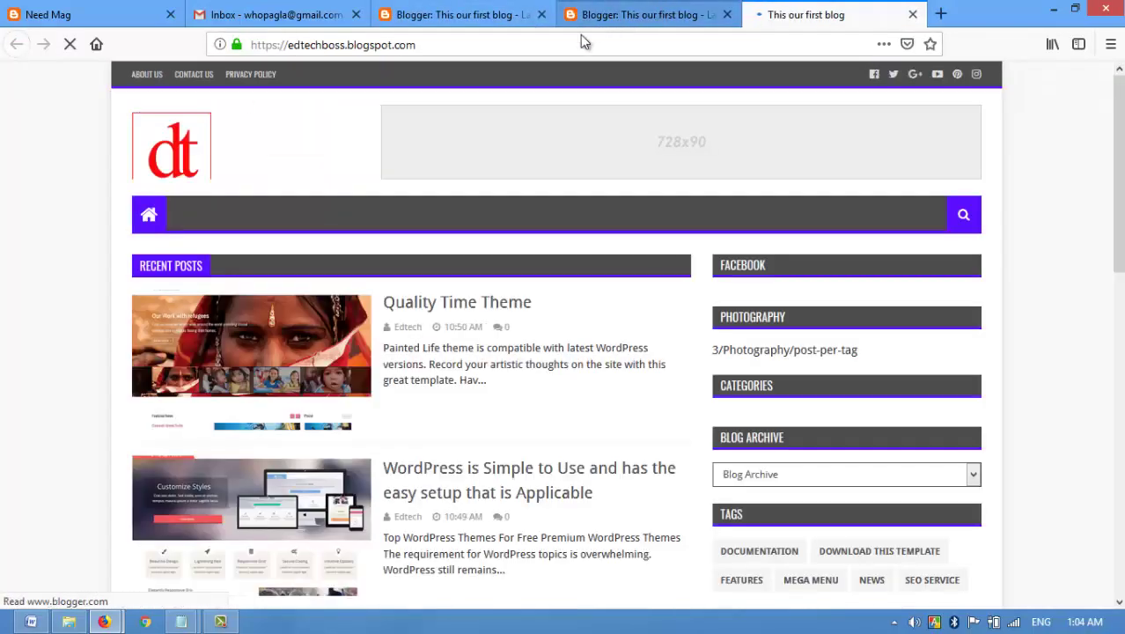
click(913, 14)
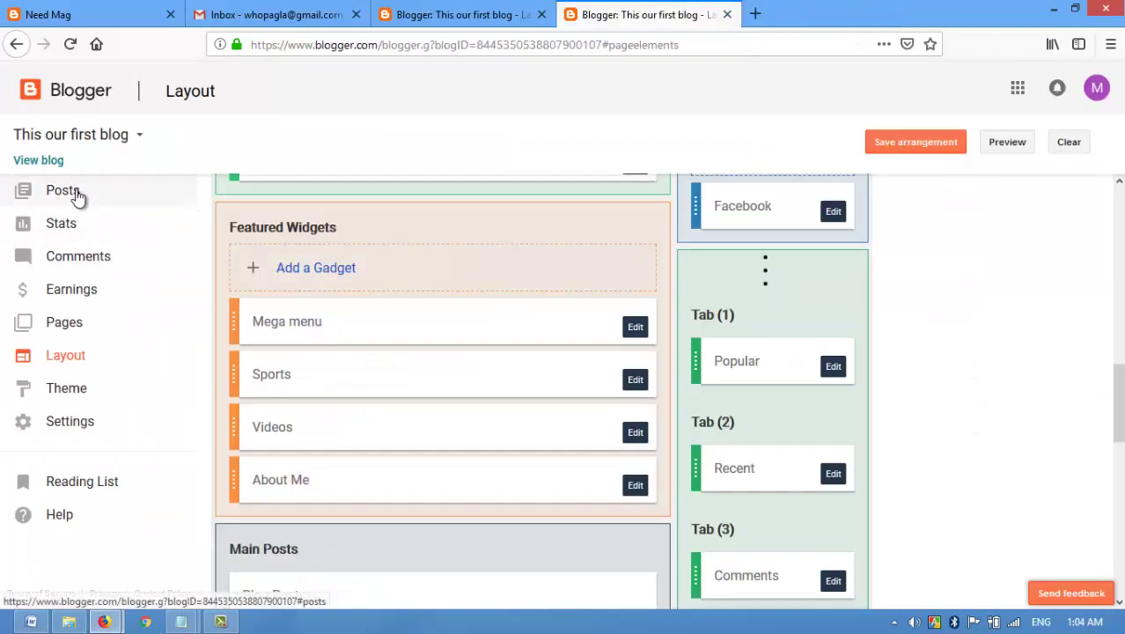
click(513, 8)
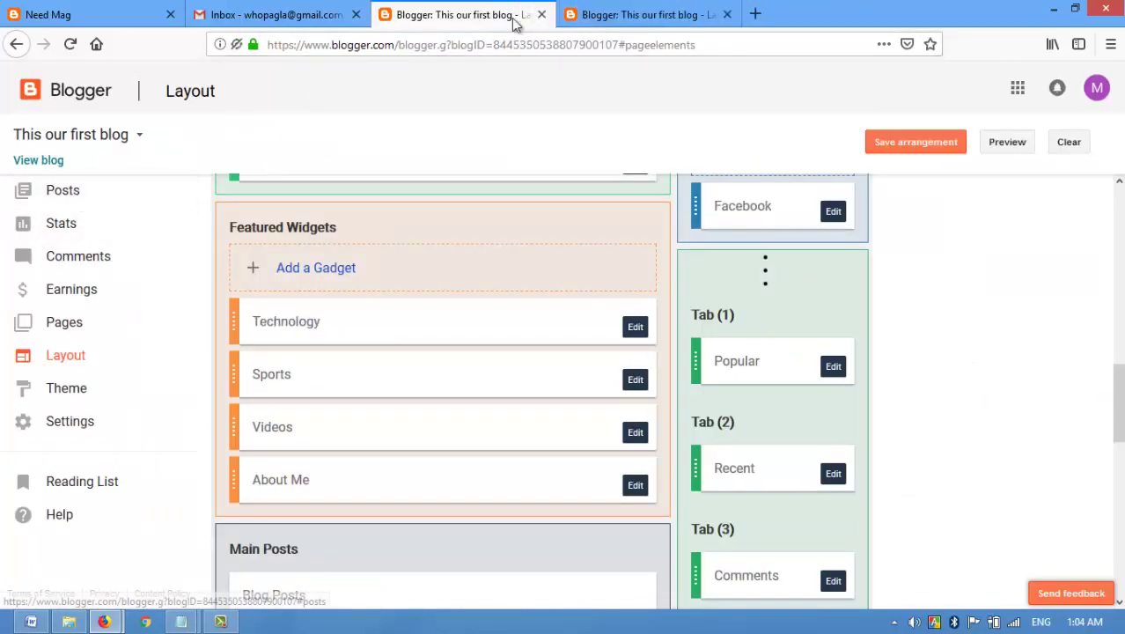
click(647, 14)
Filter the published posts by the SEO service label and copy that label from the Quality Time Theme post
click(108, 188)
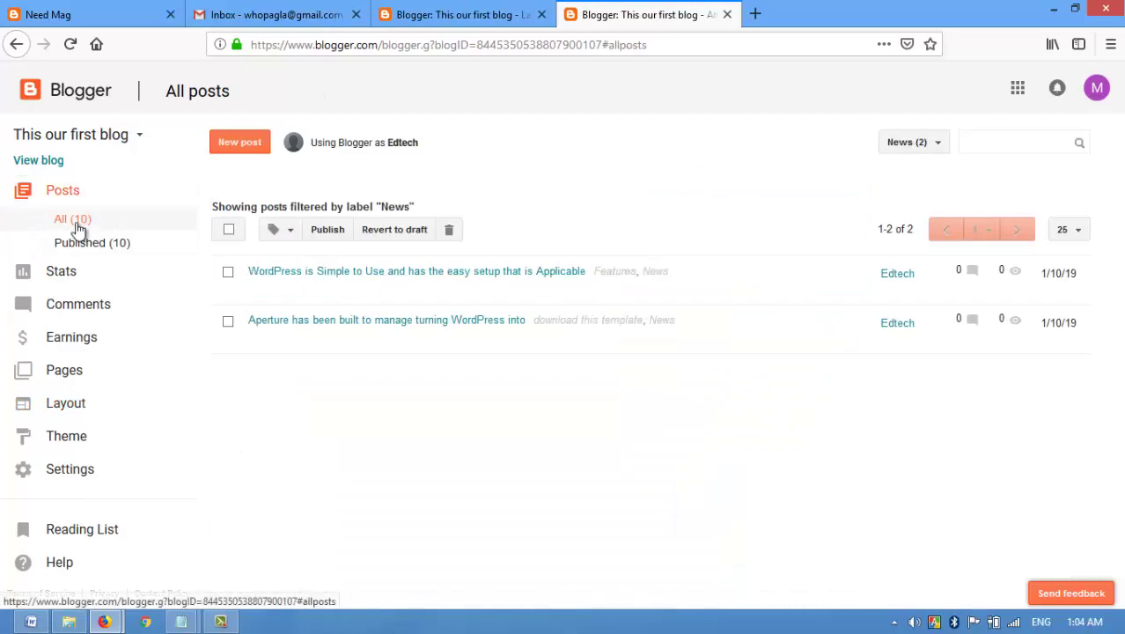
mouse_move(317, 289)
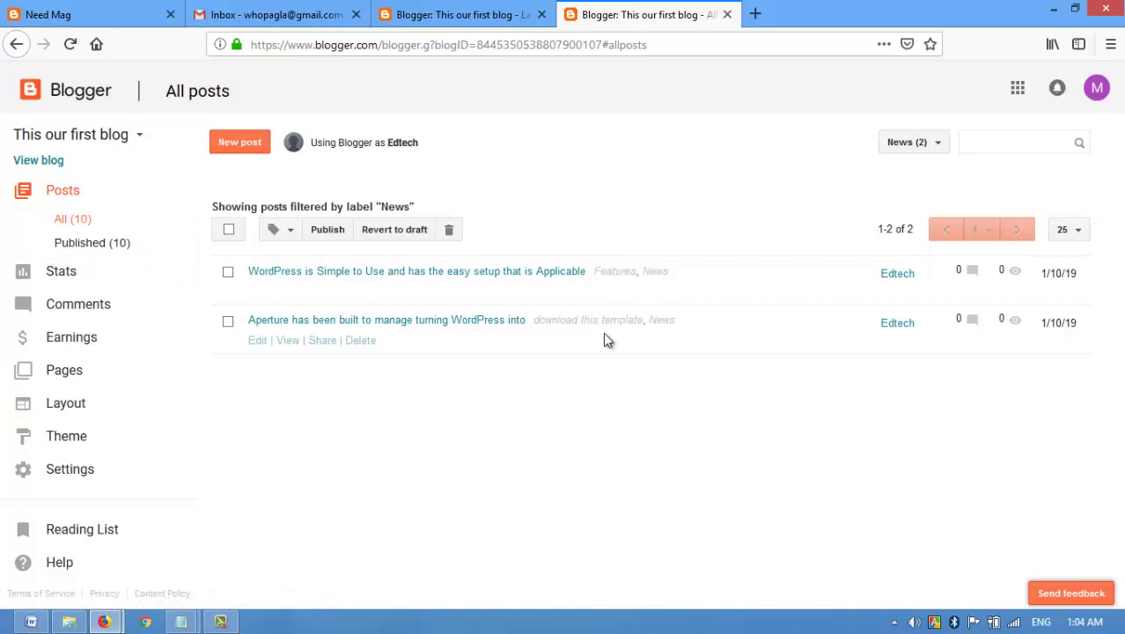
click(68, 243)
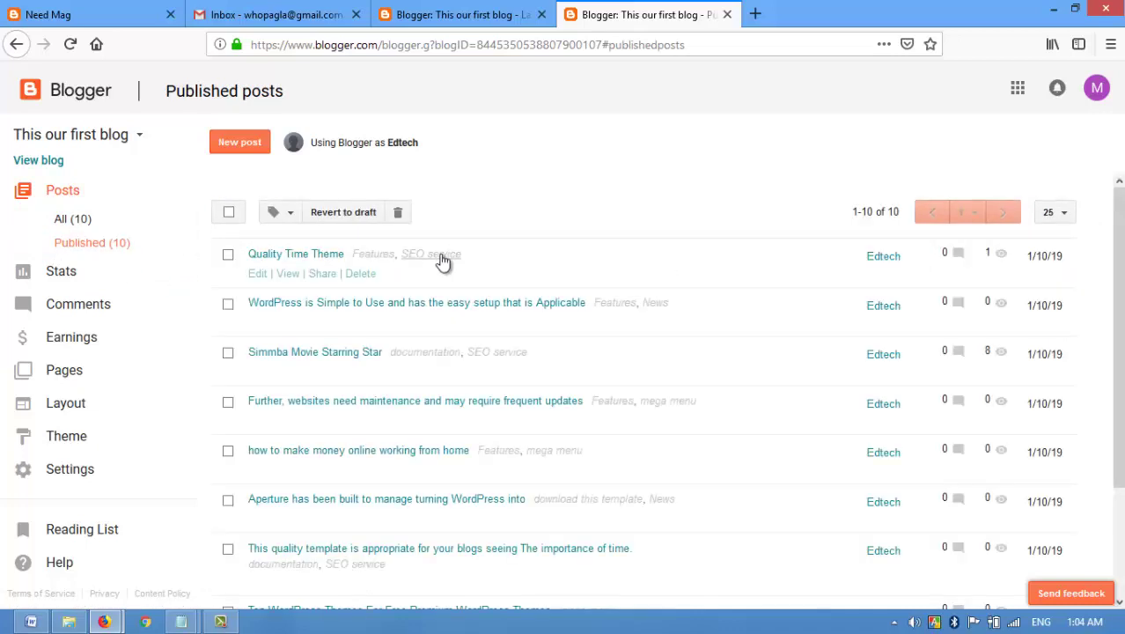
click(487, 351)
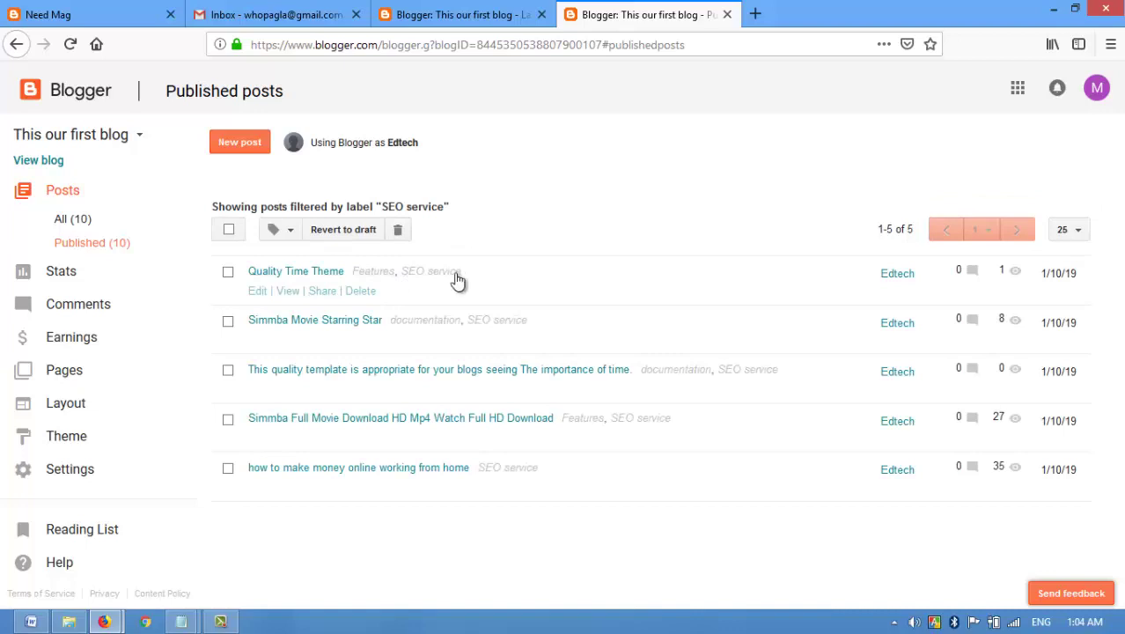
drag(456, 279, 408, 276)
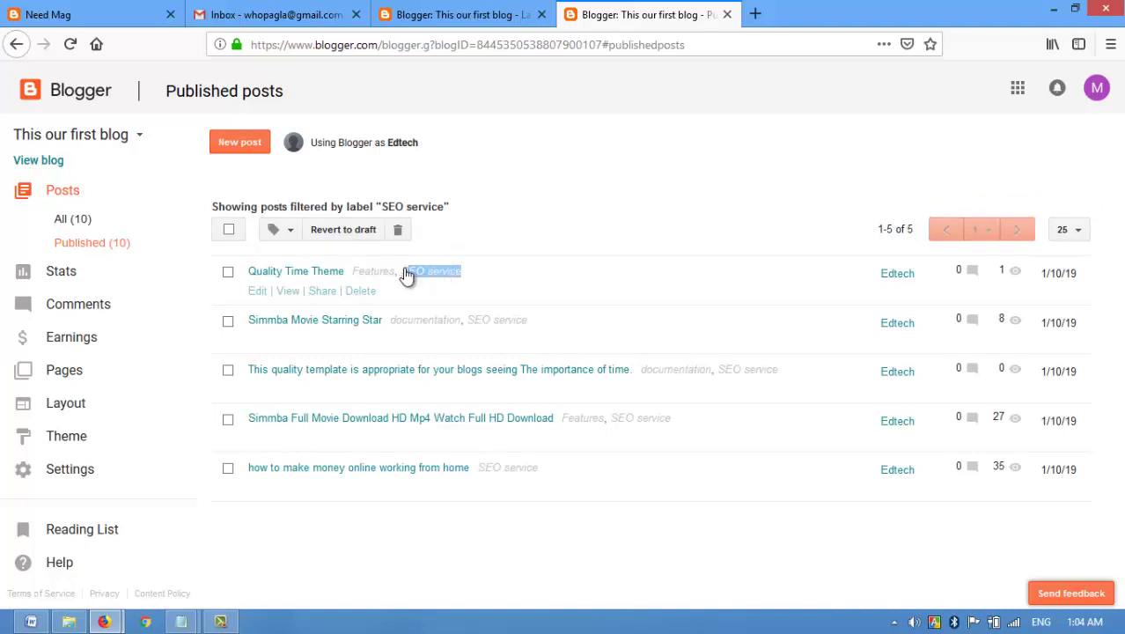
right_click(407, 275)
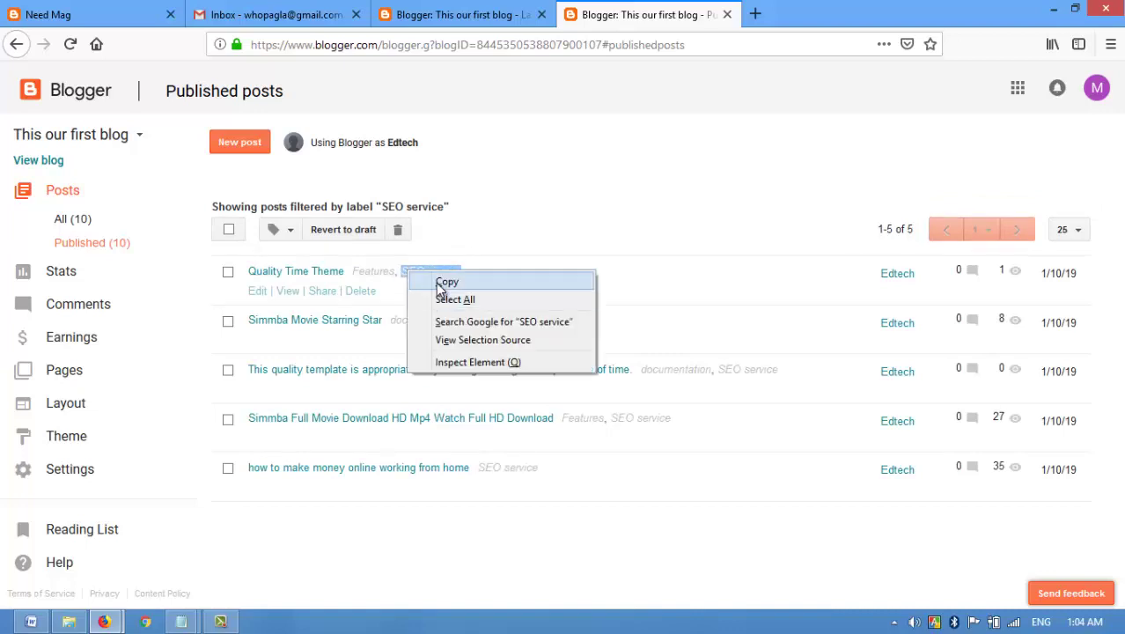
click(433, 281)
Replace Sports with "SEO service" in the gadget's content line, making it 3/SEO service/small-col-right, and save the gadget
mouse_move(106, 621)
click(261, 519)
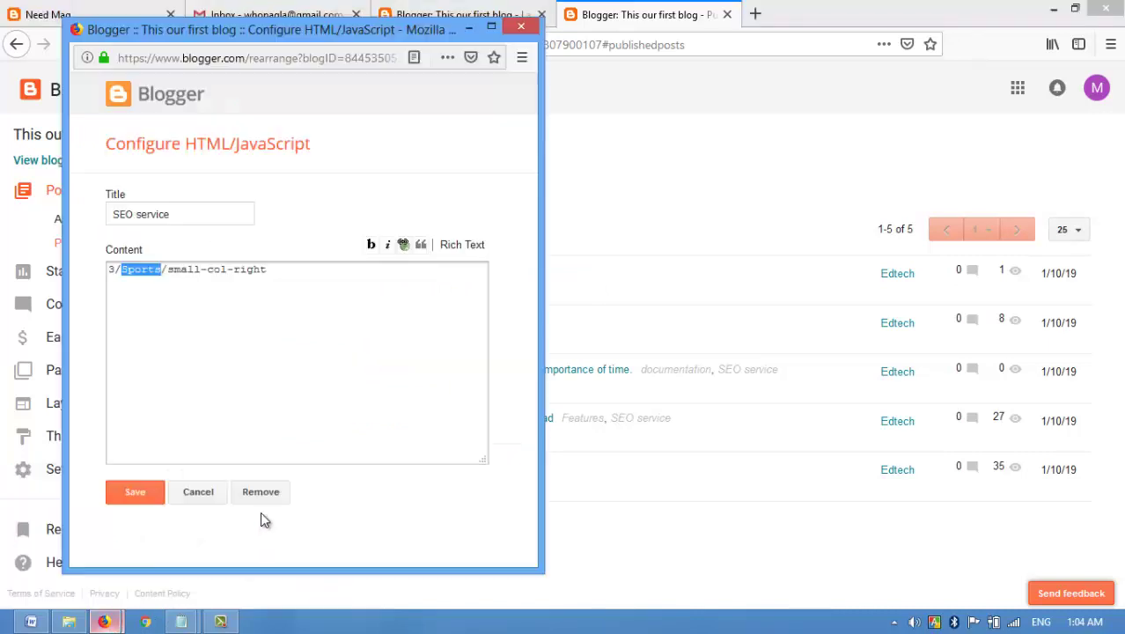
key(ctrl+v)
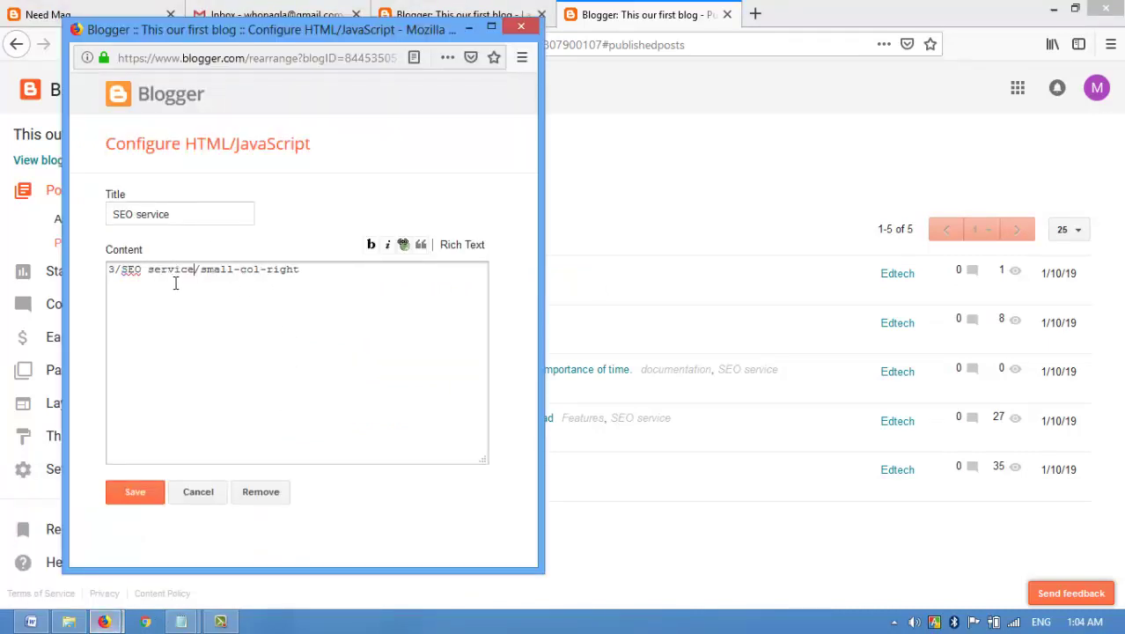
click(138, 493)
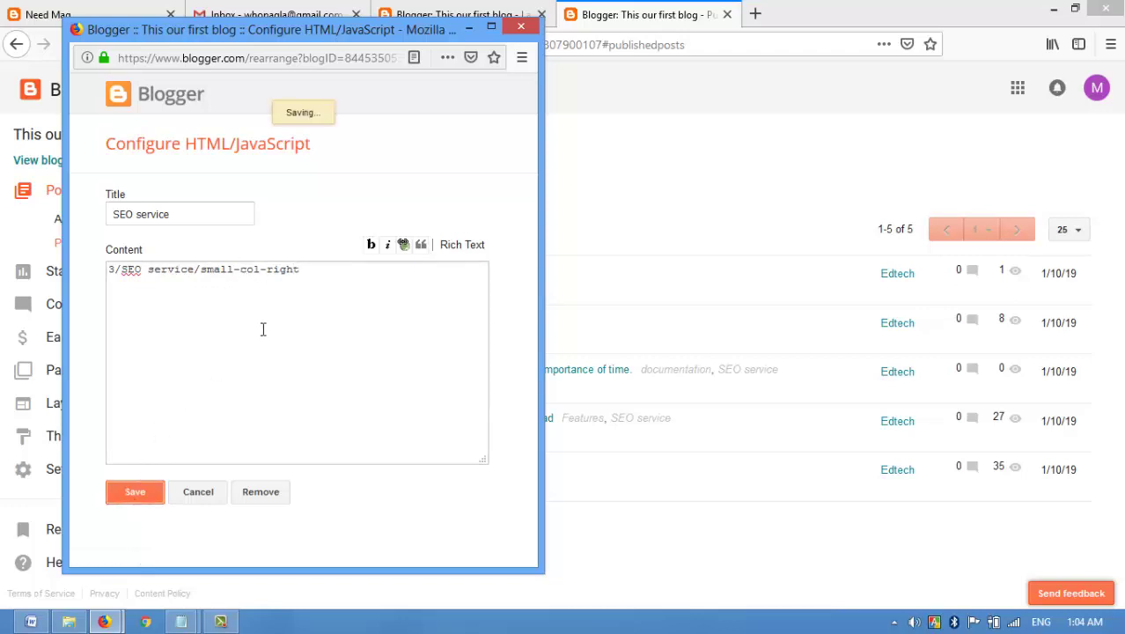
click(548, 164)
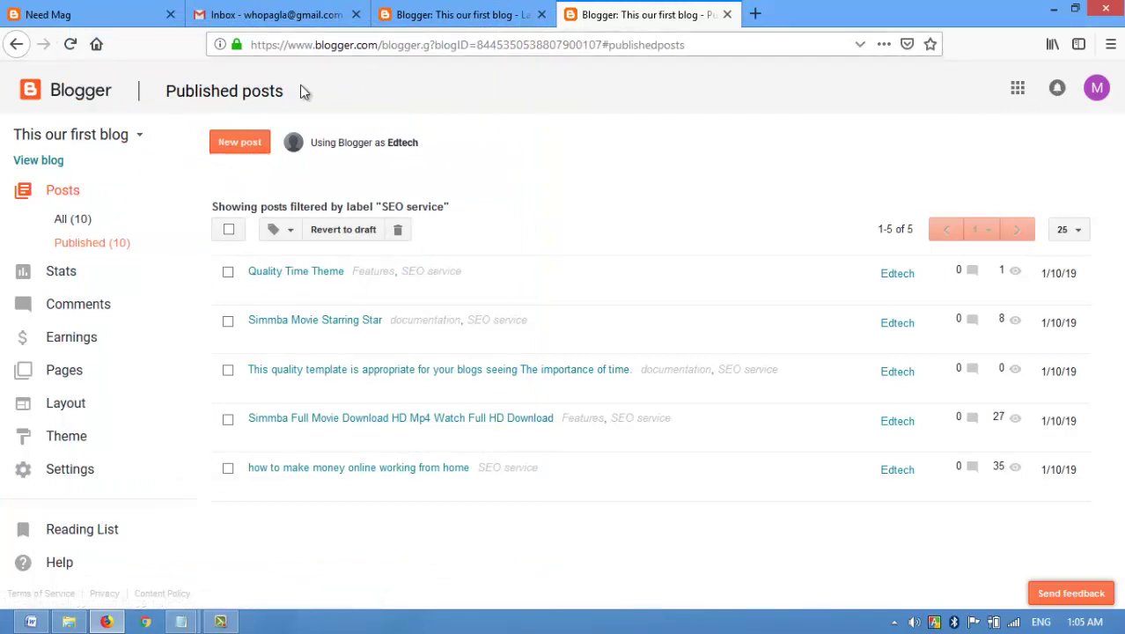
Open the live blog and examine the featured widgets area between the main slider and the recent posts
click(54, 164)
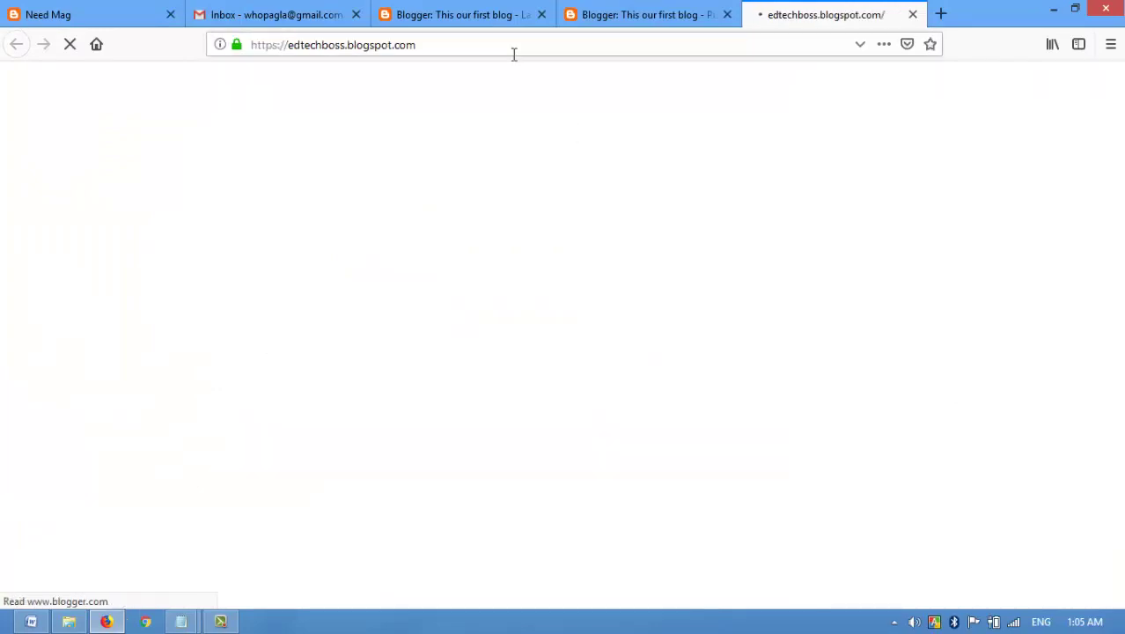
scroll(475, 246, down, 2)
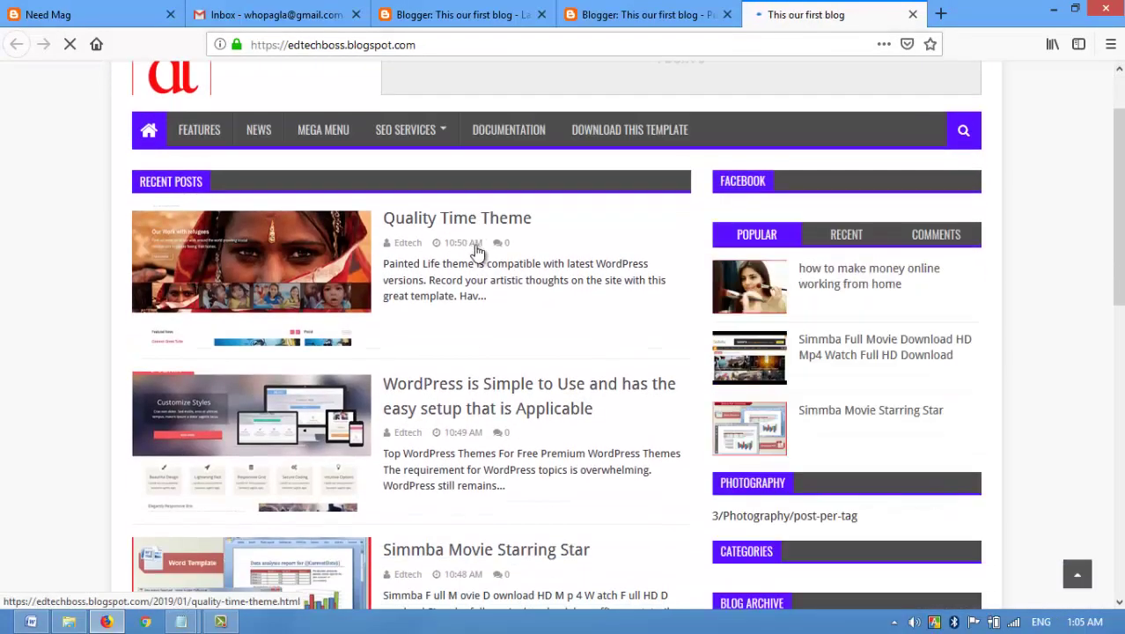
scroll(480, 264, down, 3)
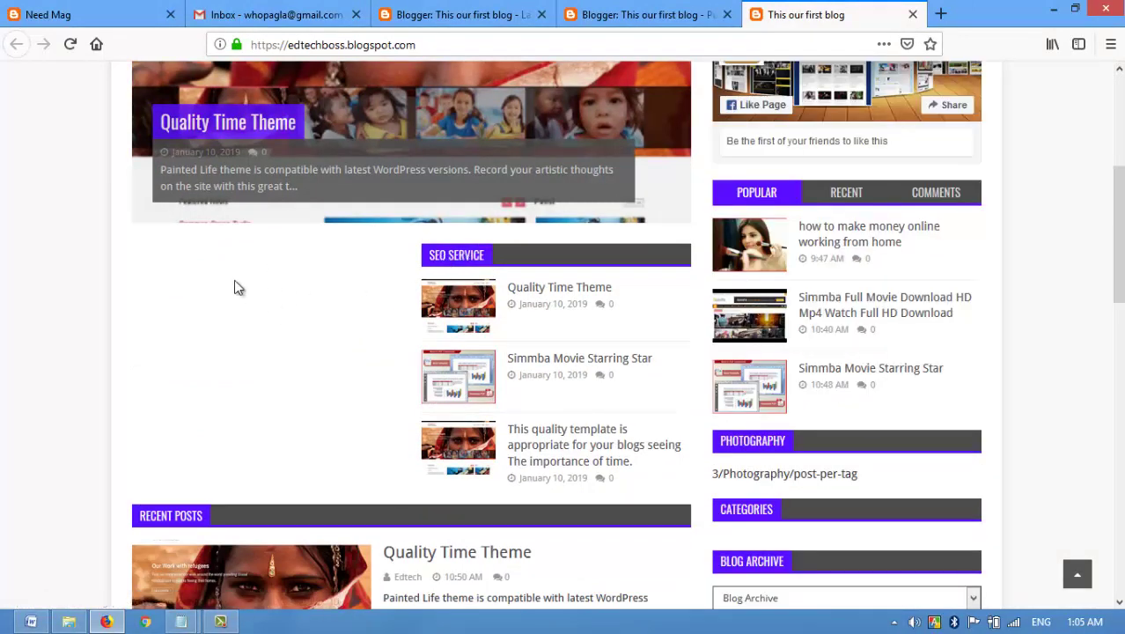
click(676, 7)
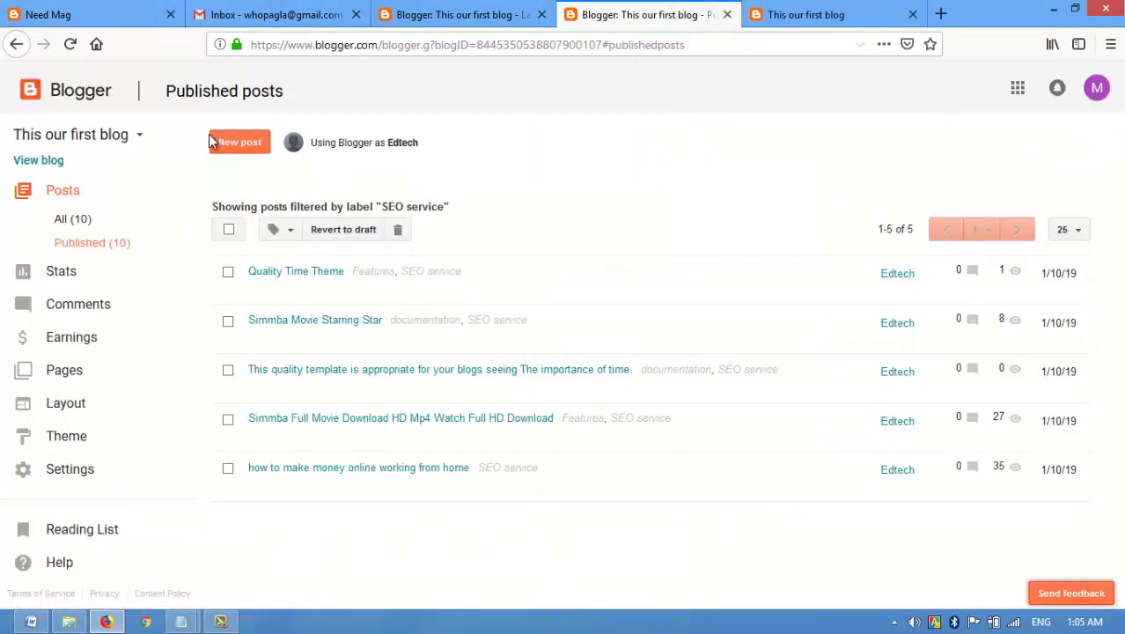
click(100, 10)
click(580, 14)
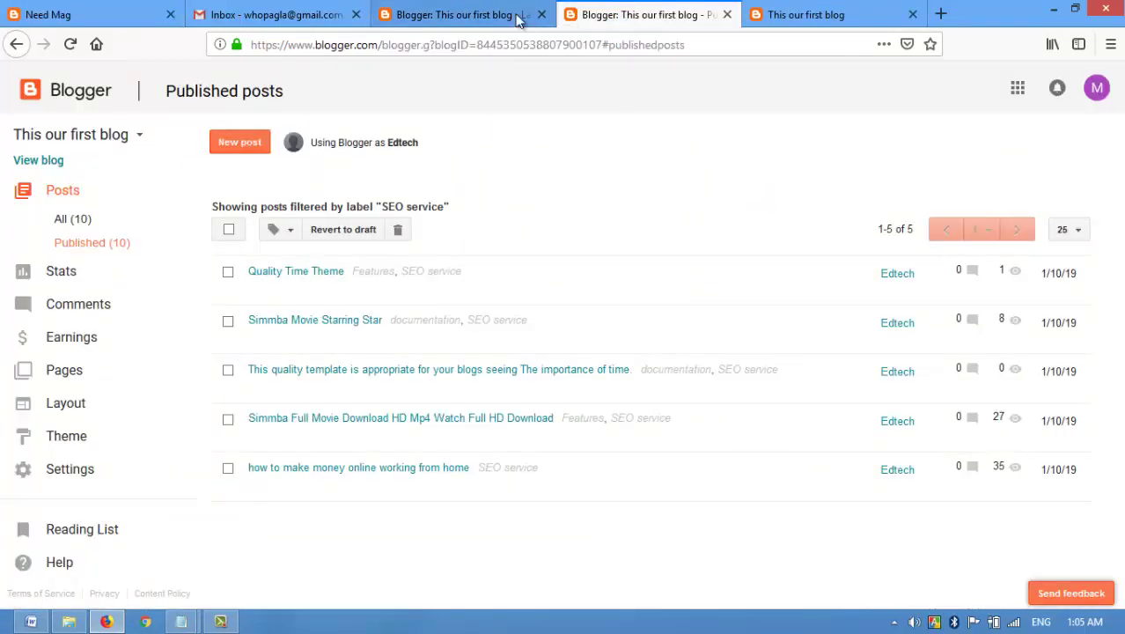
Open the settings of the Technology gadget under Featured Widgets in the blog layout and select its title
click(467, 11)
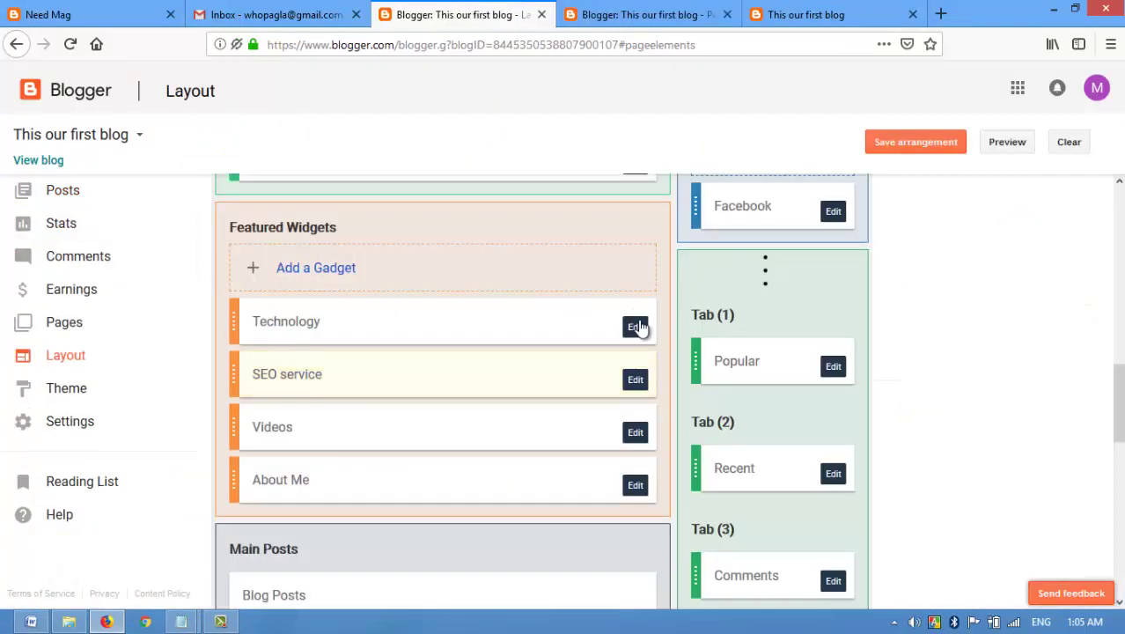
click(635, 326)
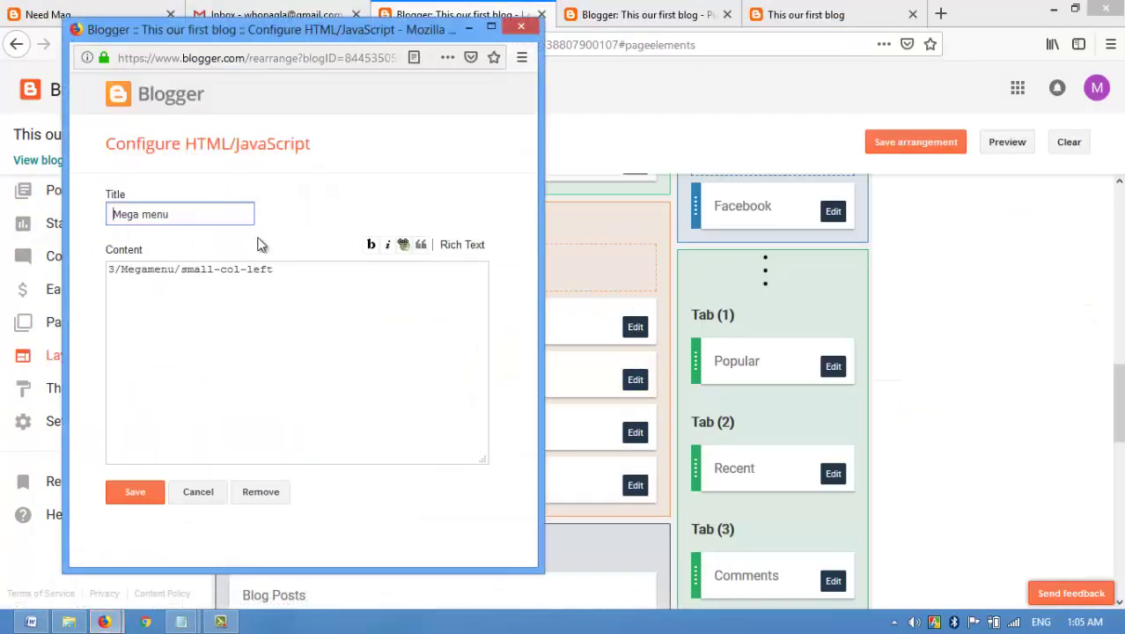
triple_click(205, 205)
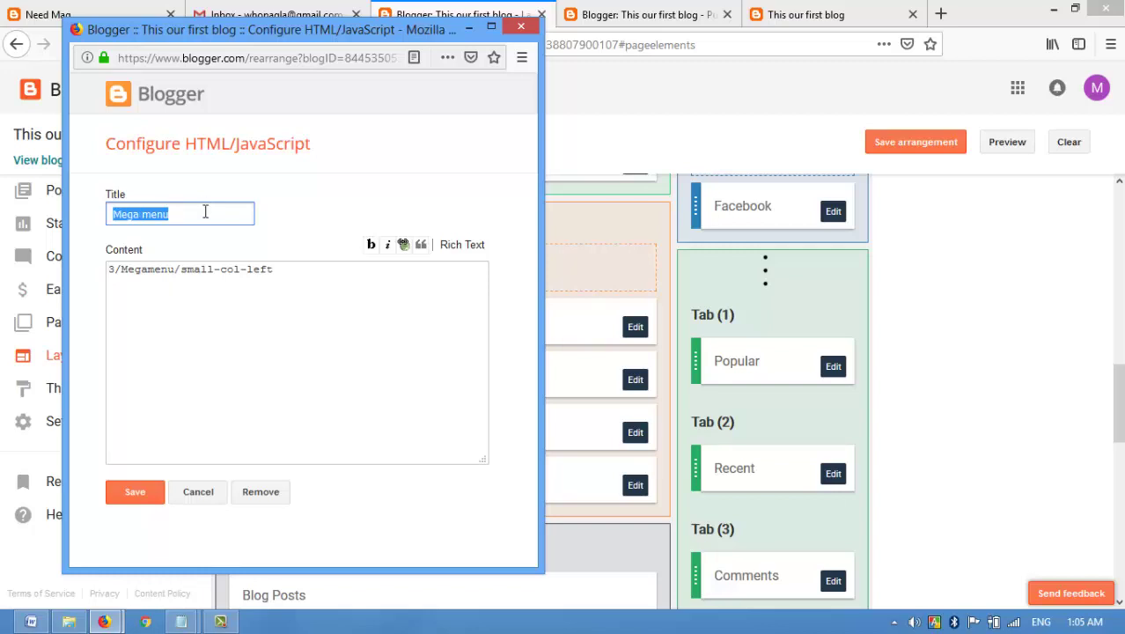
Look through the blog's posts for another label, close the live blog, and copy the News label from the WordPress post
click(643, 15)
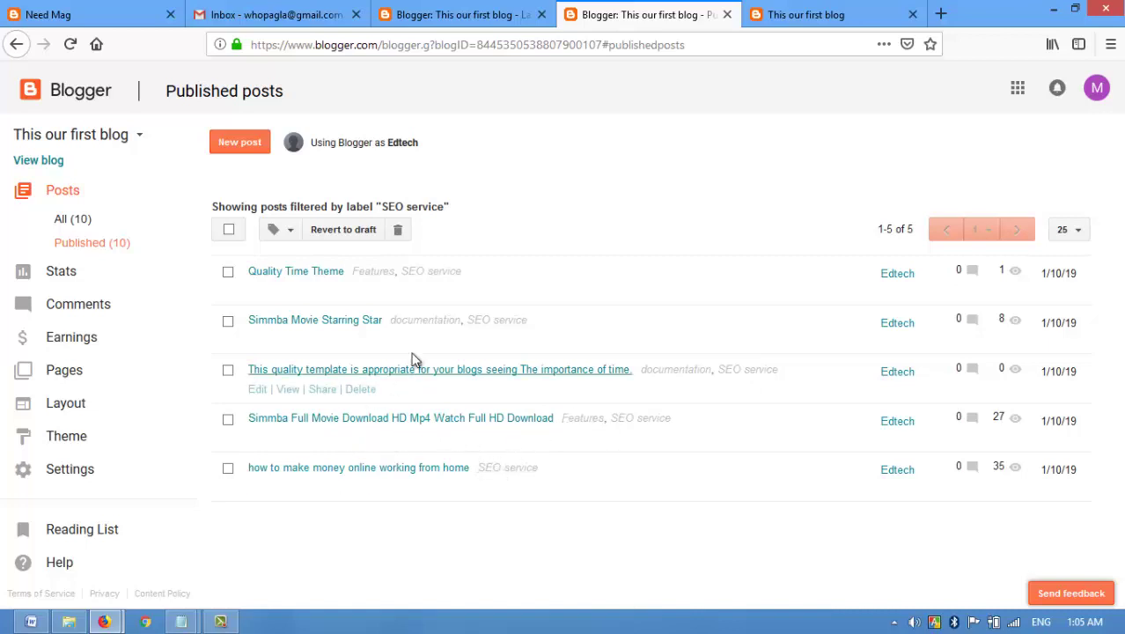
click(81, 219)
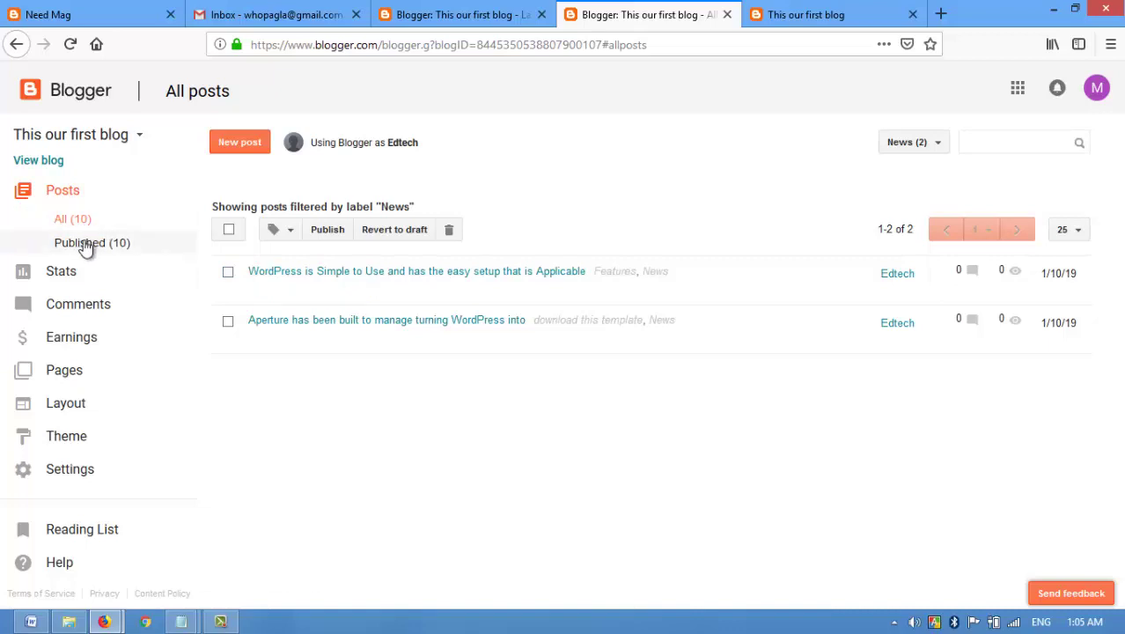
click(85, 244)
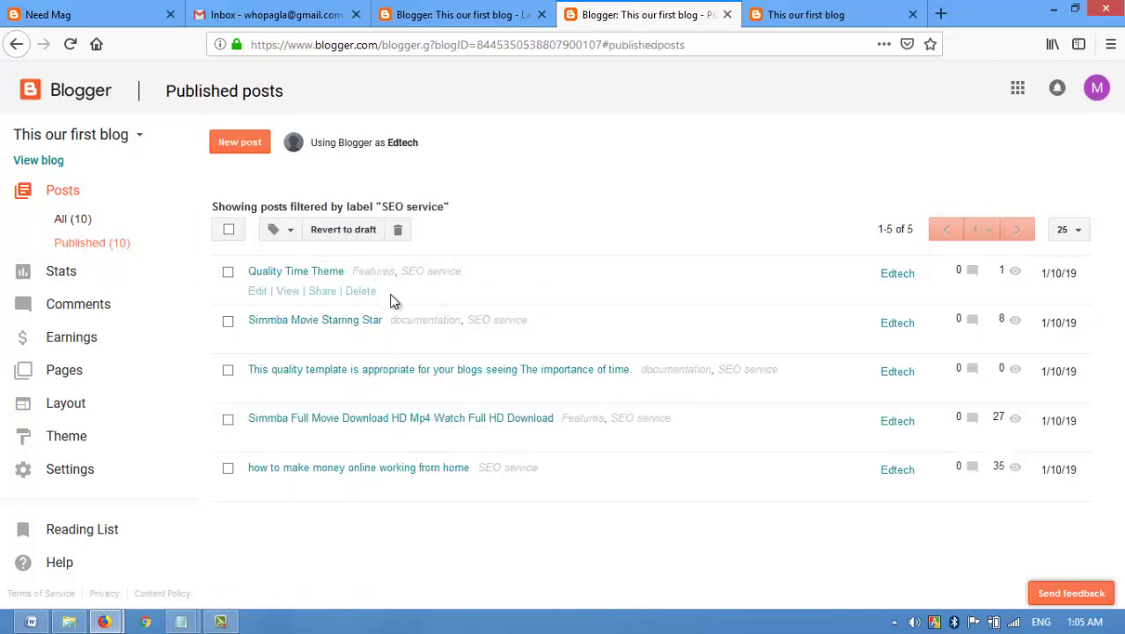
click(776, 15)
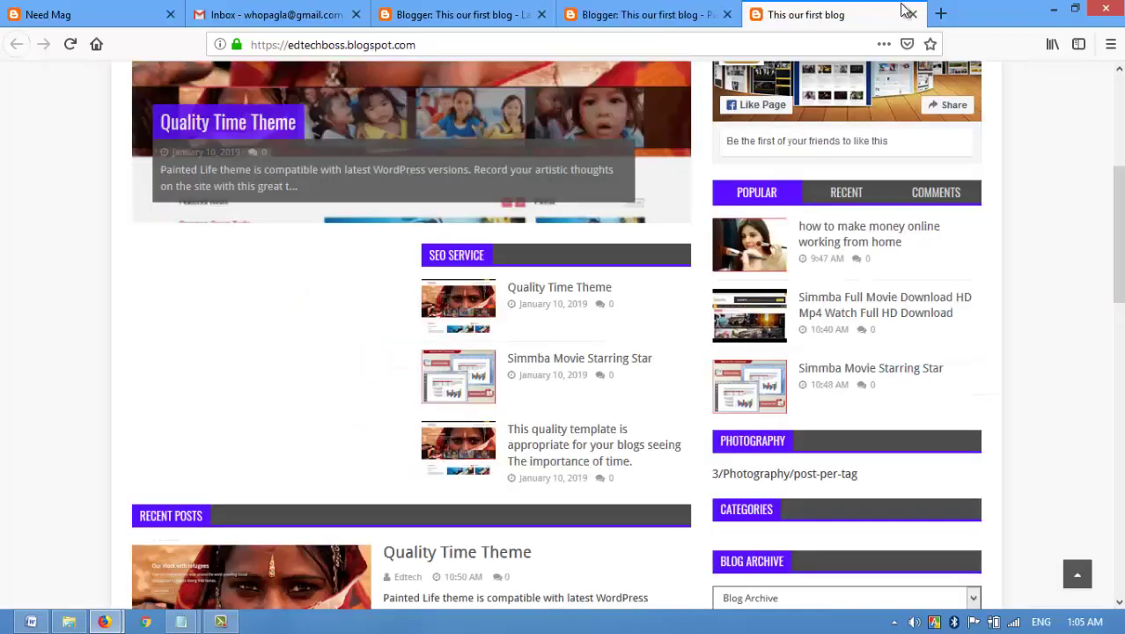
click(912, 14)
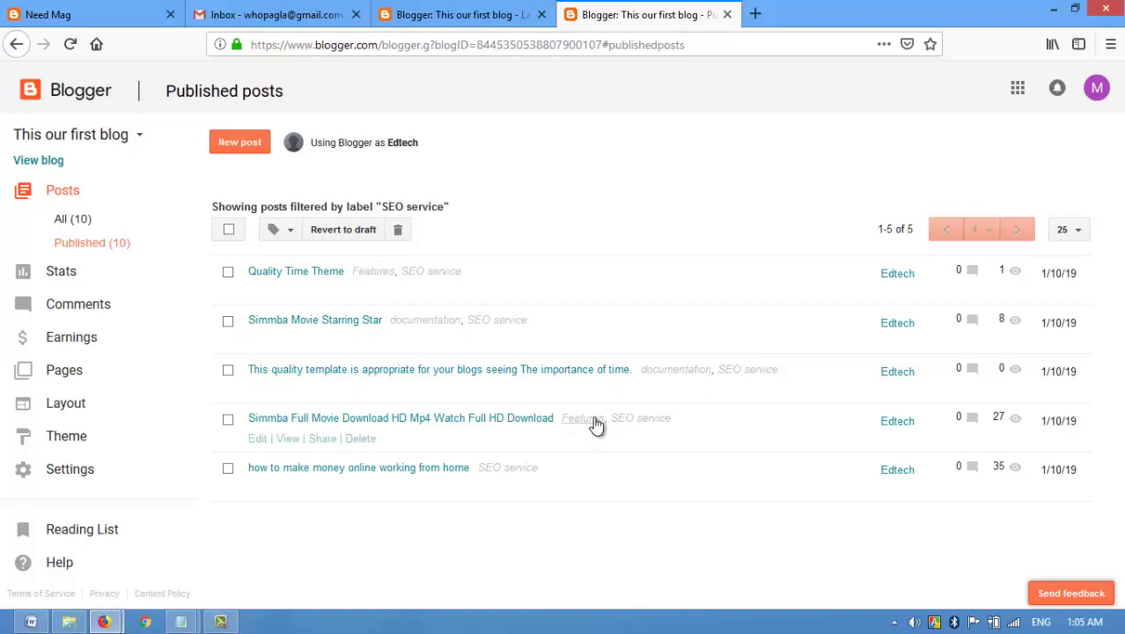
click(88, 219)
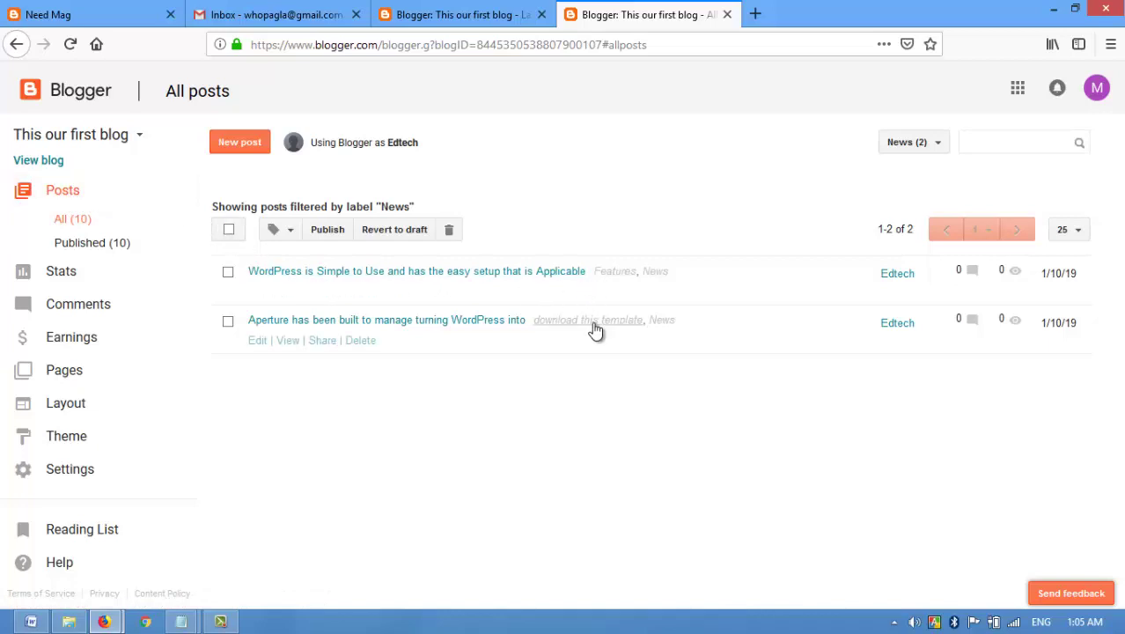
click(659, 320)
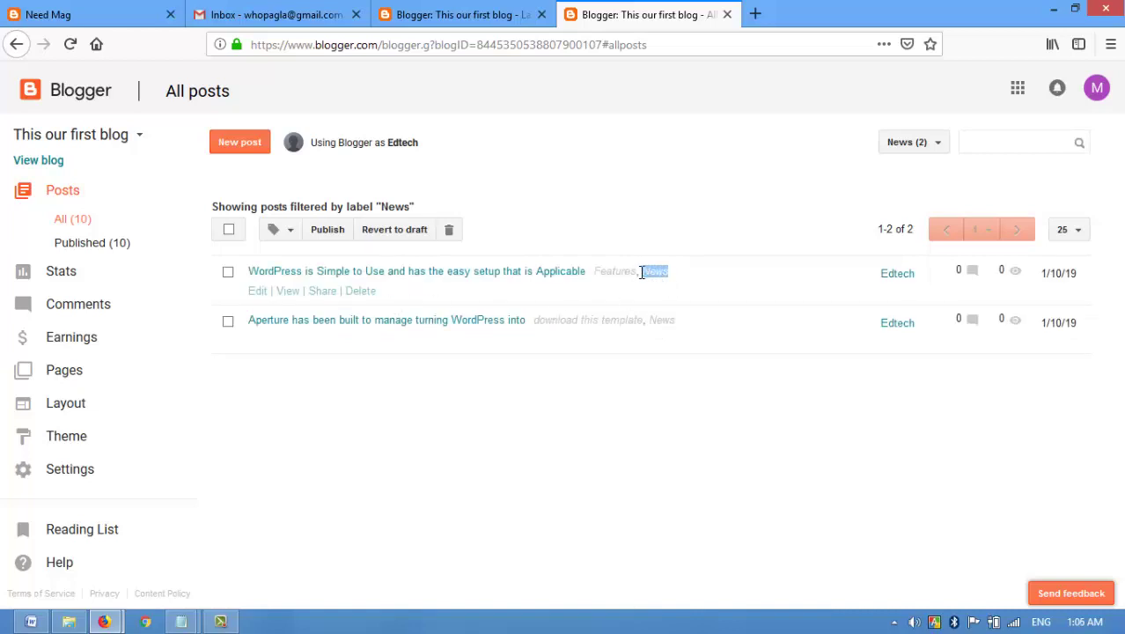
Set the gadget's title to "News" and its content line to 3/News/small-col-left, and save the gadget
mouse_move(104, 621)
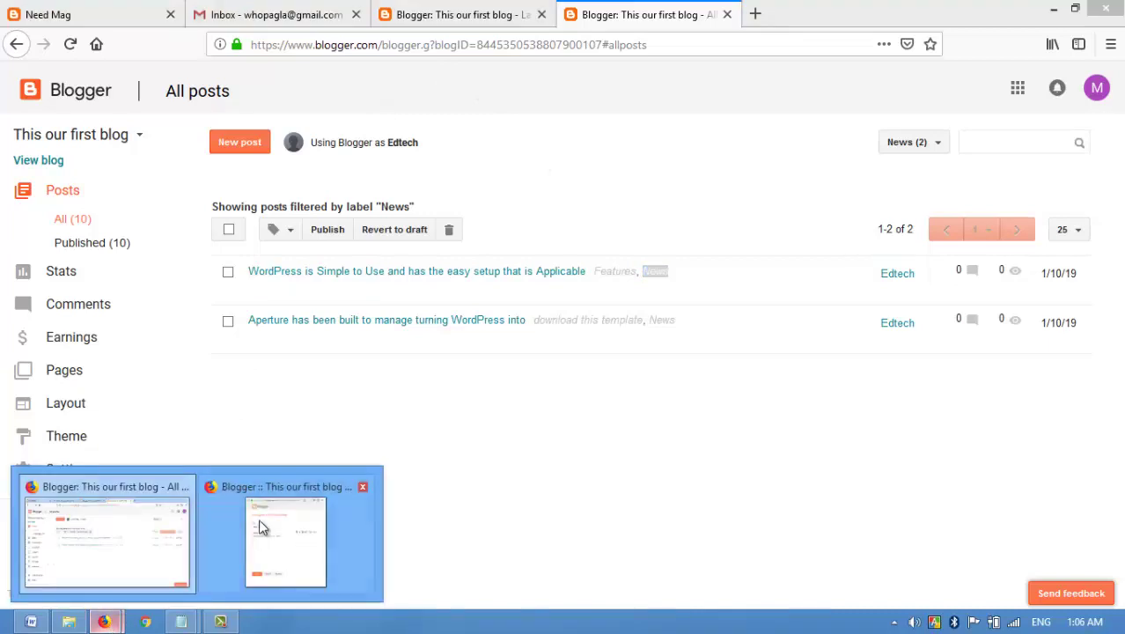
click(289, 532)
text(News)
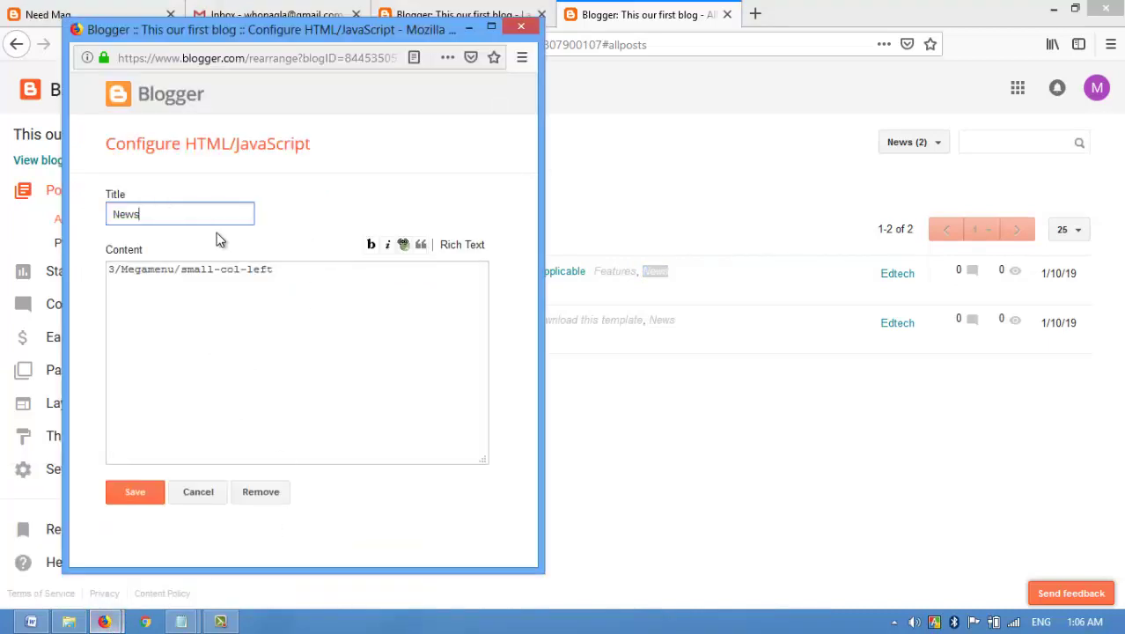
double_click(152, 276)
text(News)
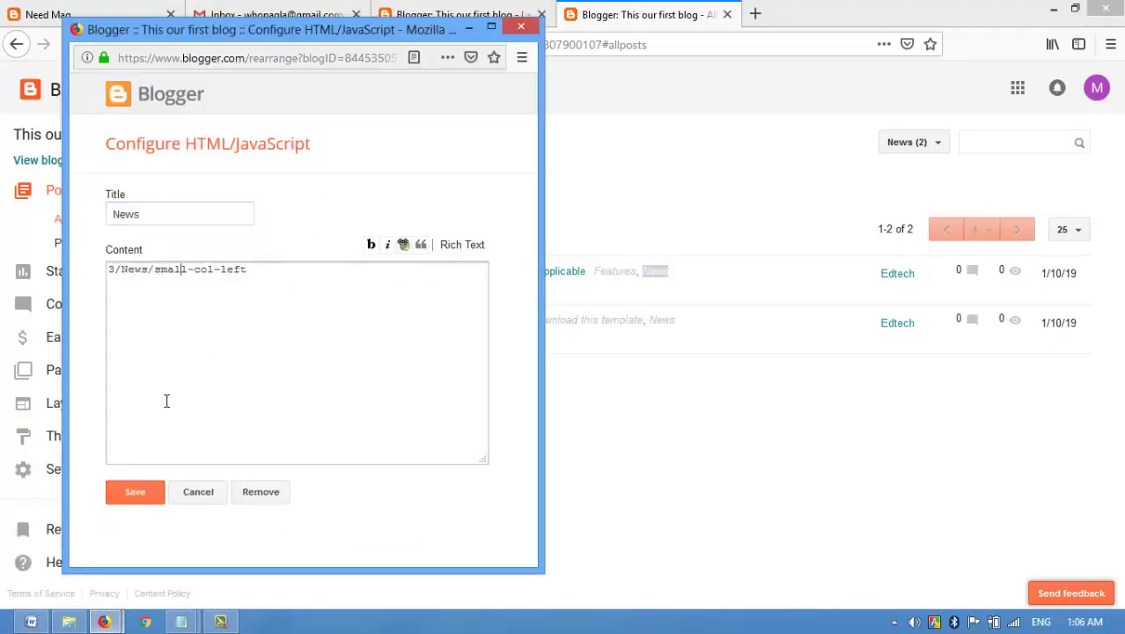
click(141, 494)
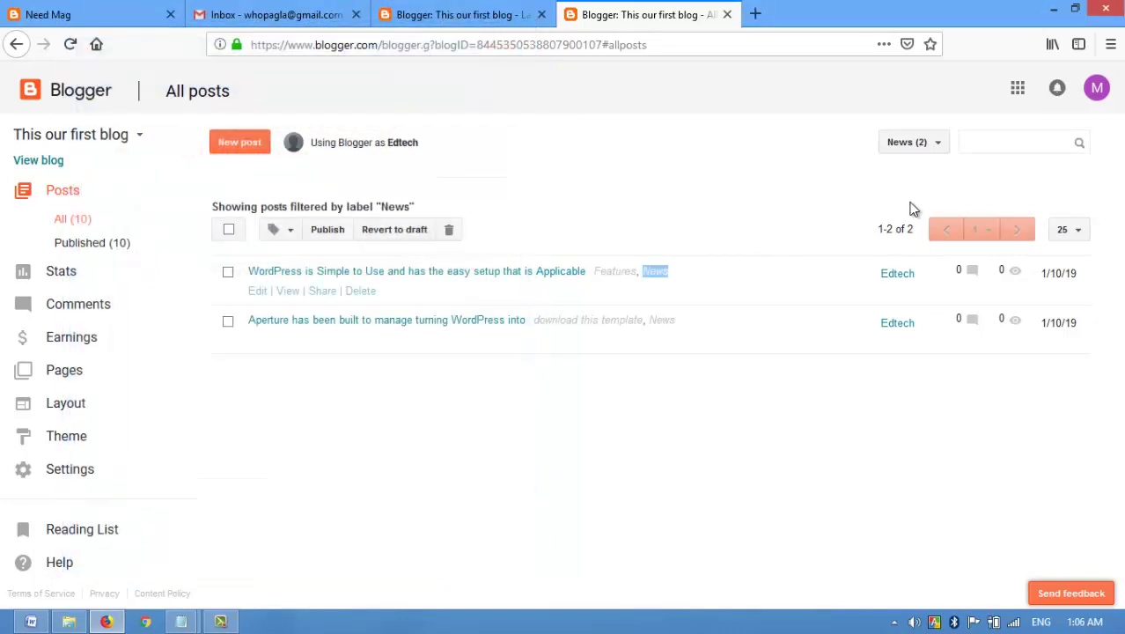
Examine the News and SEO service sections on the live blog and compare them with the Videos section on the Need Mag demo
click(49, 166)
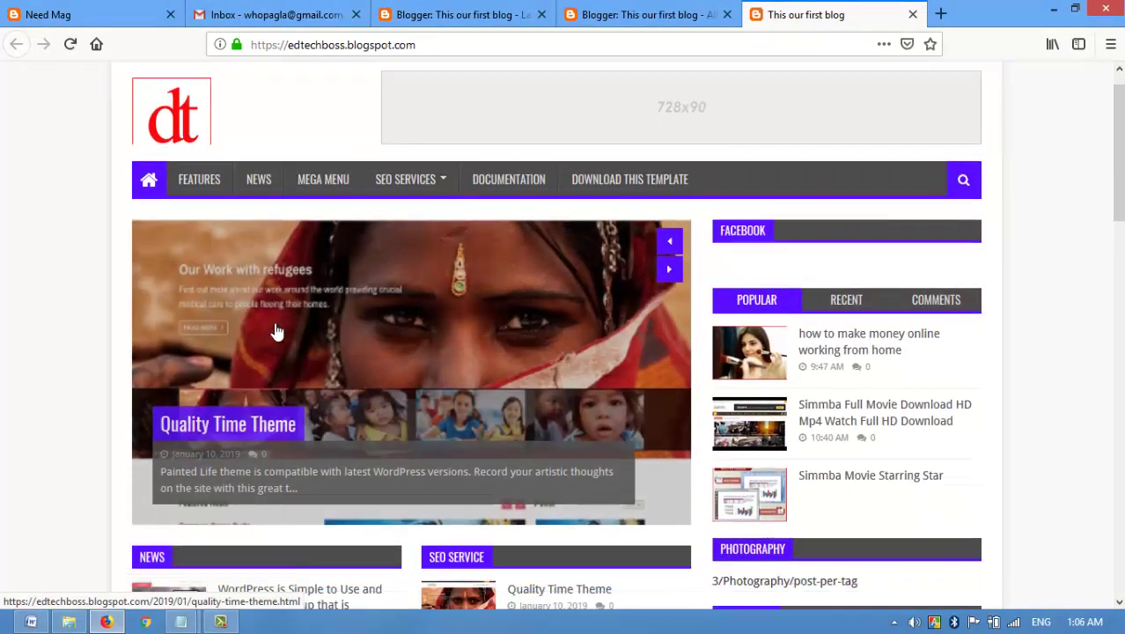
scroll(269, 396, down, 5)
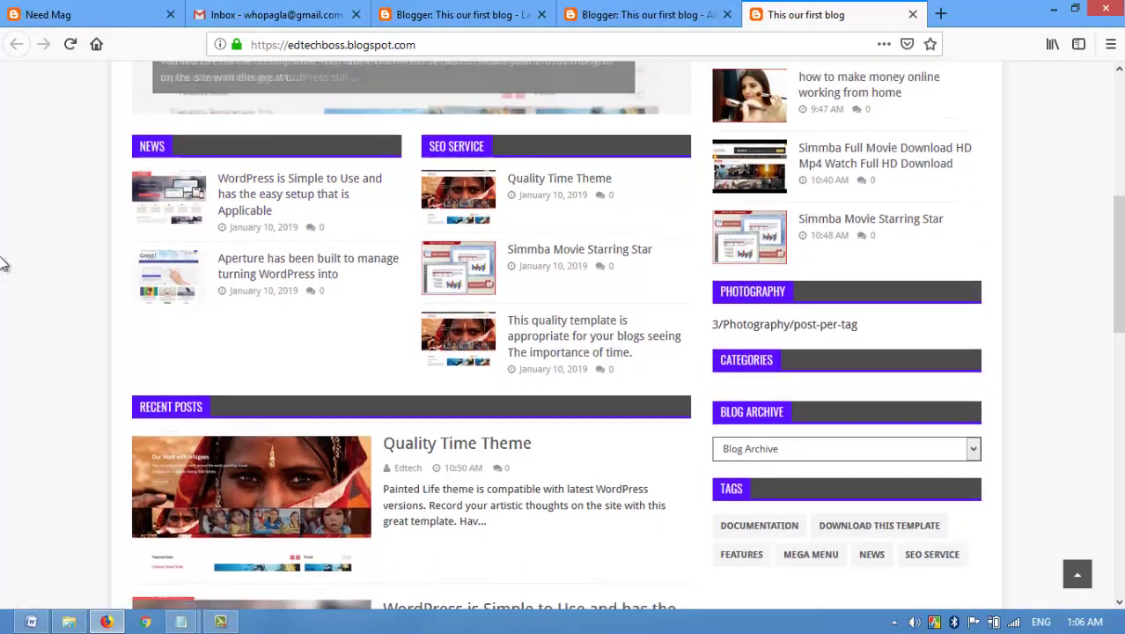
scroll(371, 282, down, 3)
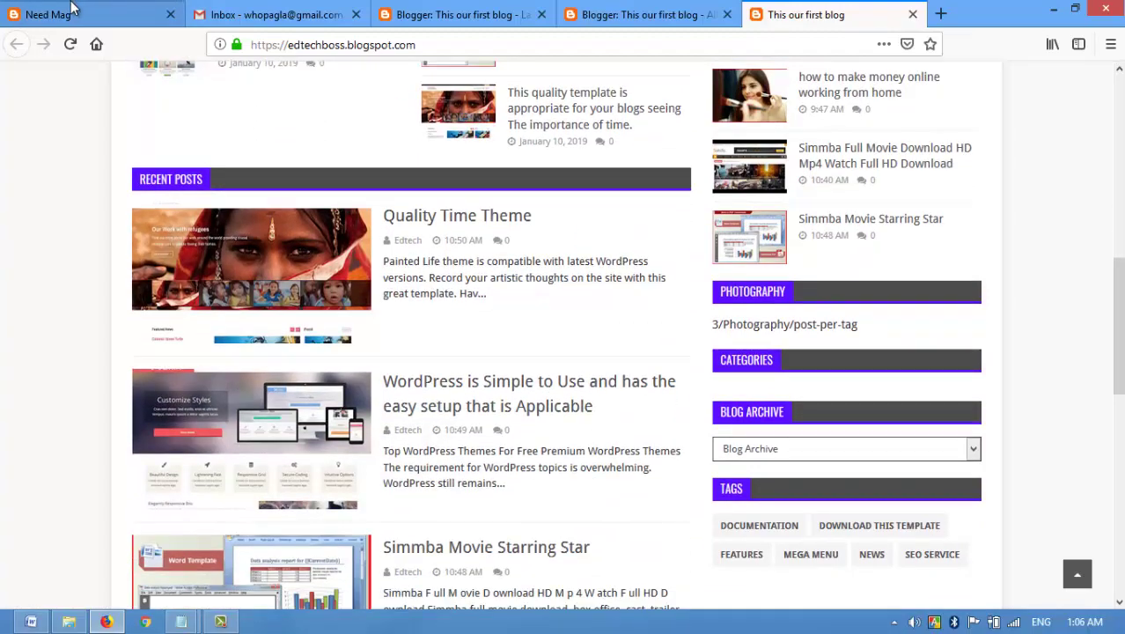
click(62, 12)
scroll(335, 284, down, 3)
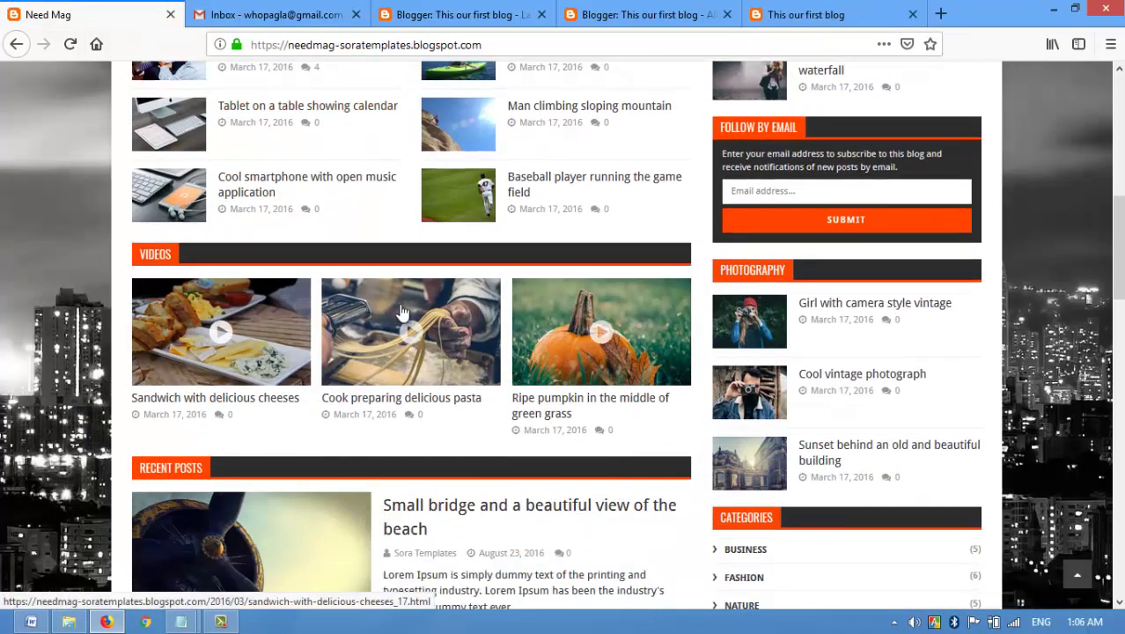
Return to the blog layout and open the settings of the Videos gadget under Featured Widgets
click(638, 14)
click(493, 7)
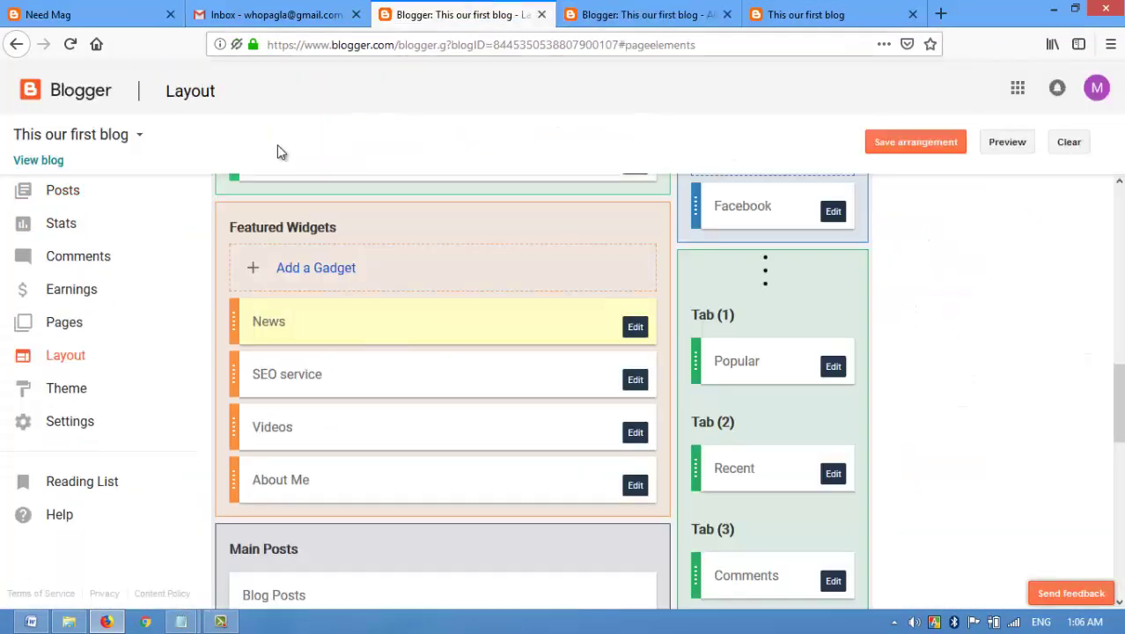
scroll(345, 372, down, 1)
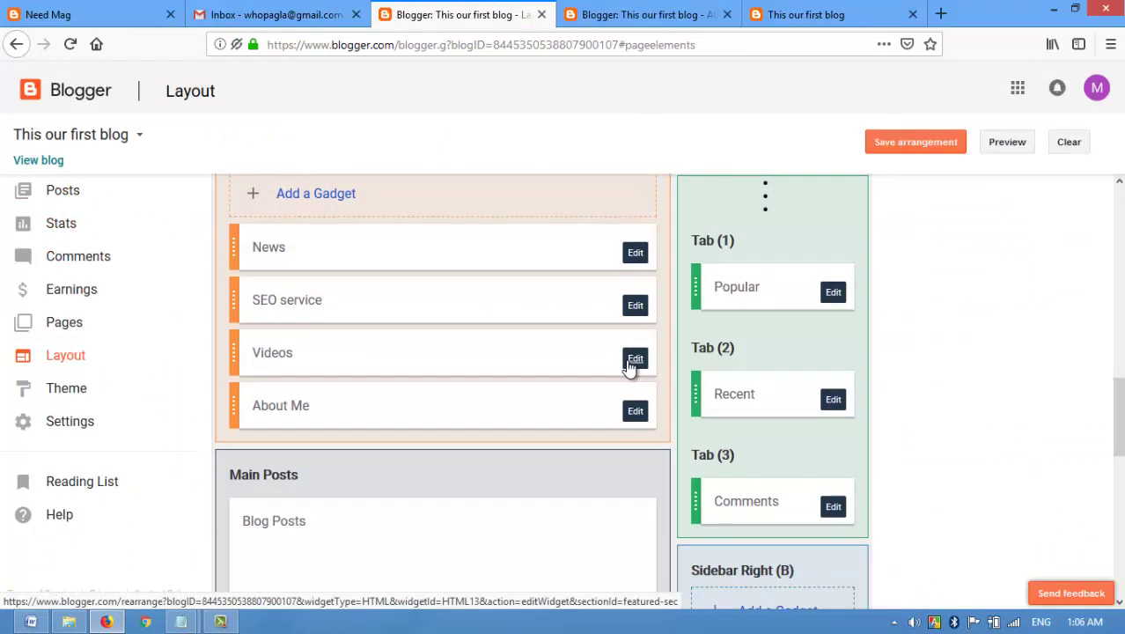
click(636, 359)
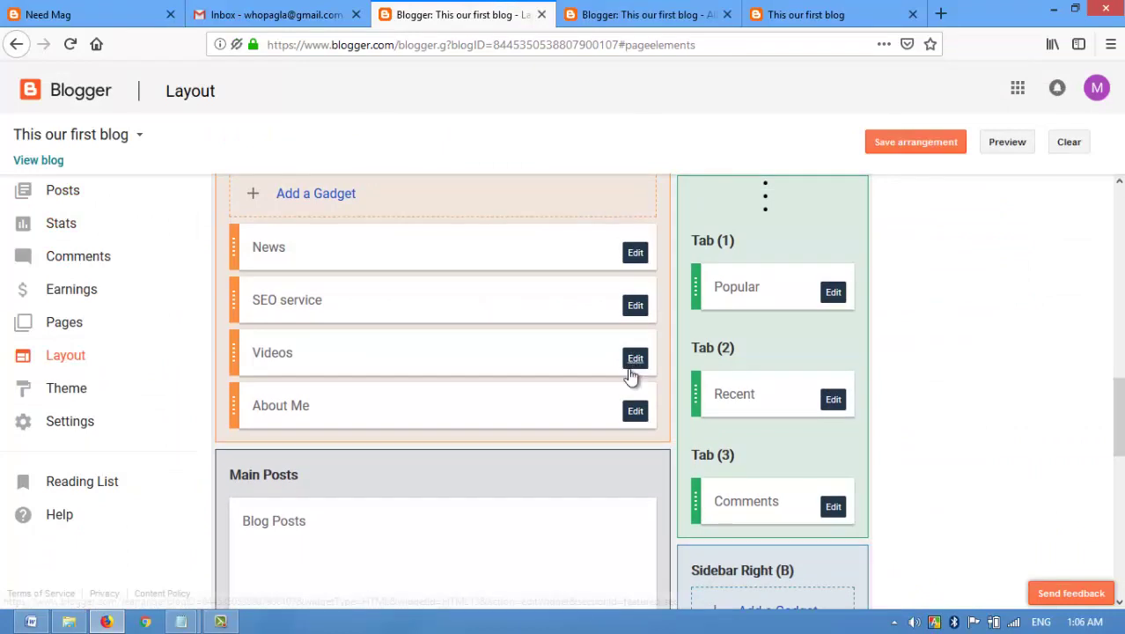
click(638, 366)
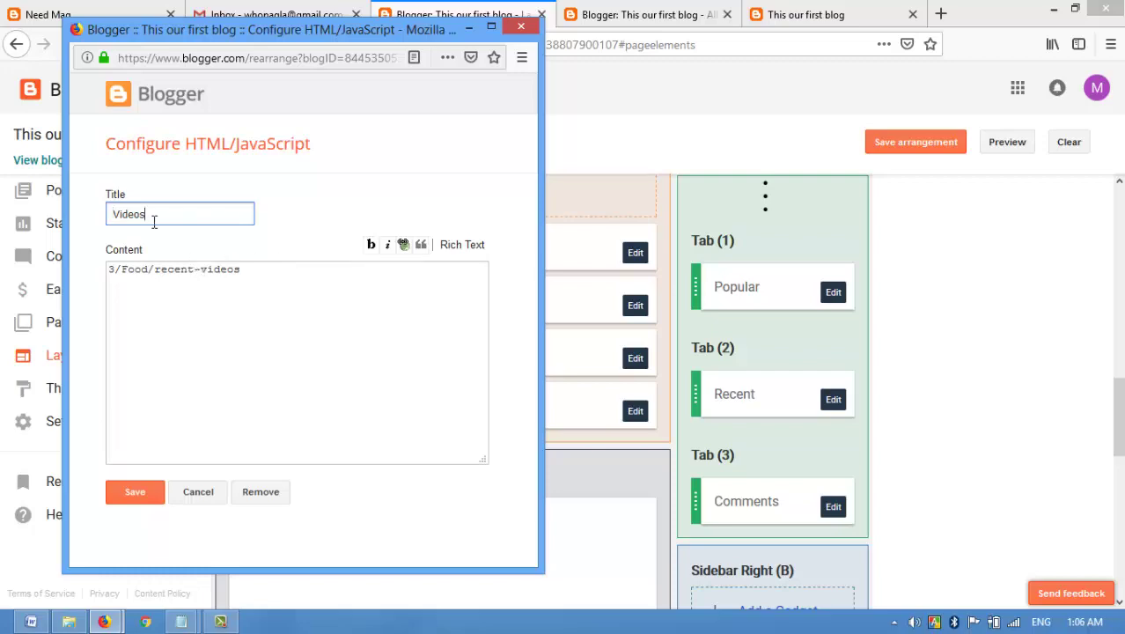
Check the live blog's sections, then filter the posts list by the "download this template" label and copy that label from the Aperture post
click(836, 11)
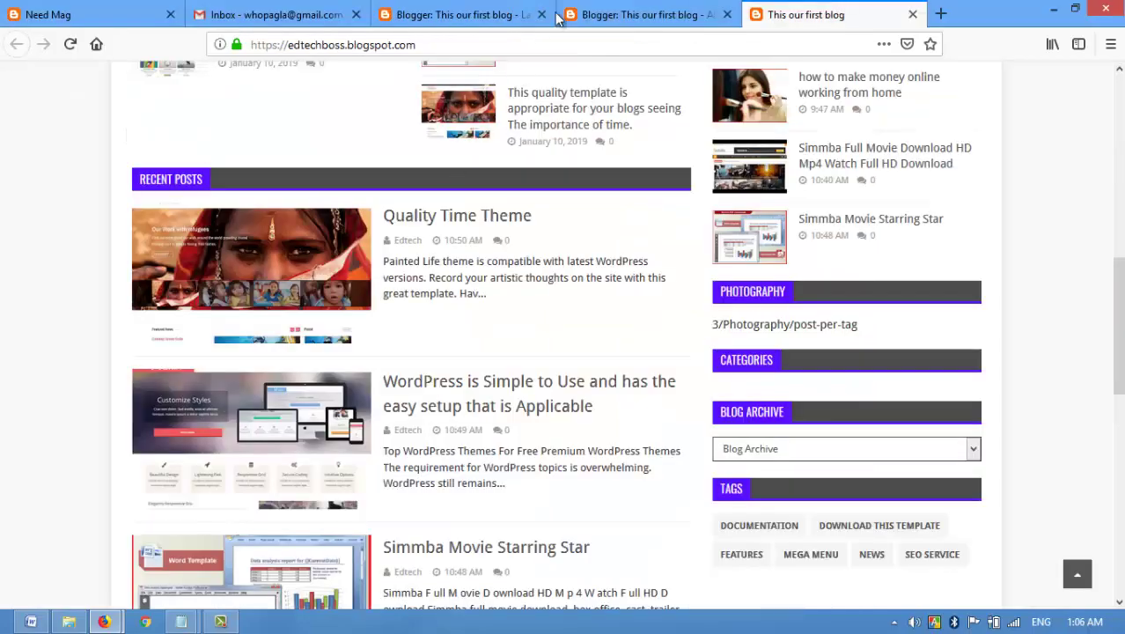
scroll(524, 216, up, 5)
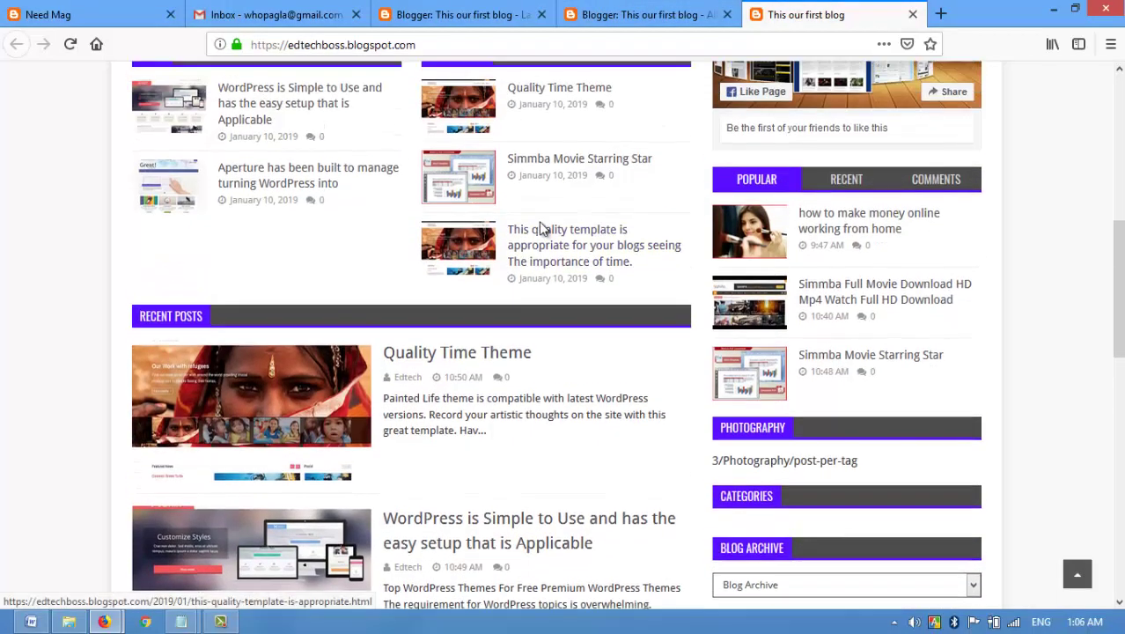
mouse_move(180, 621)
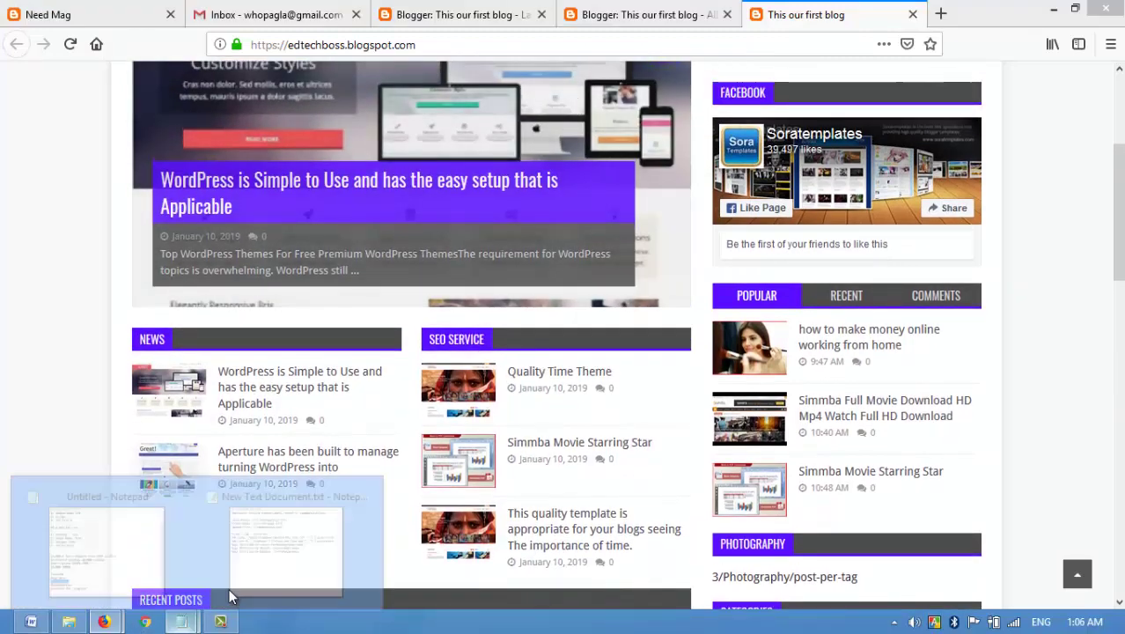
click(601, 20)
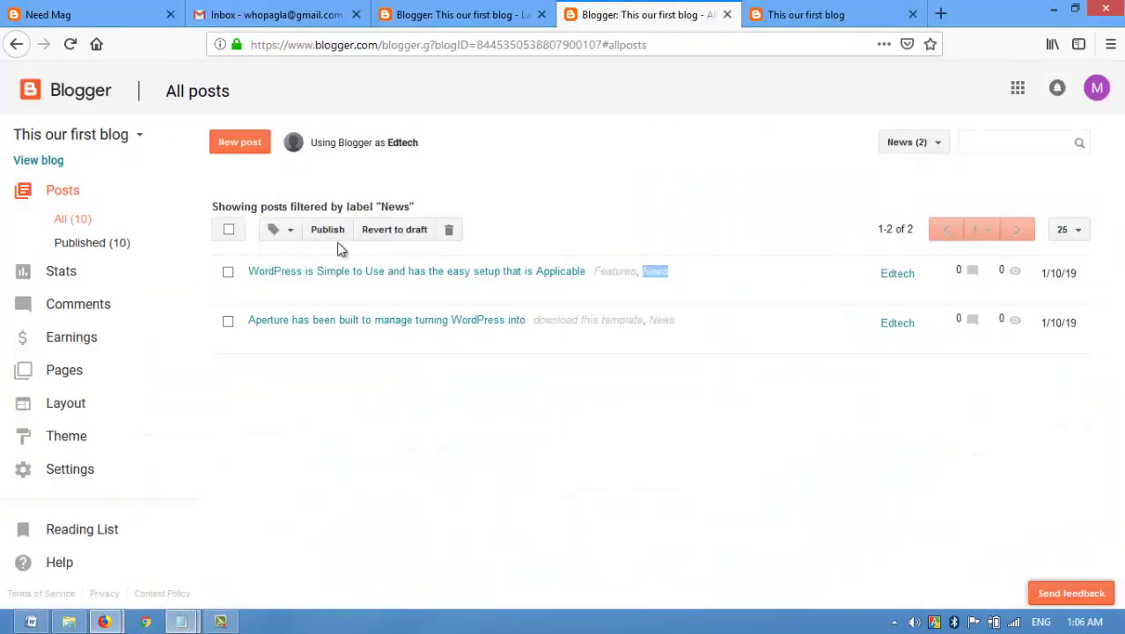
click(591, 321)
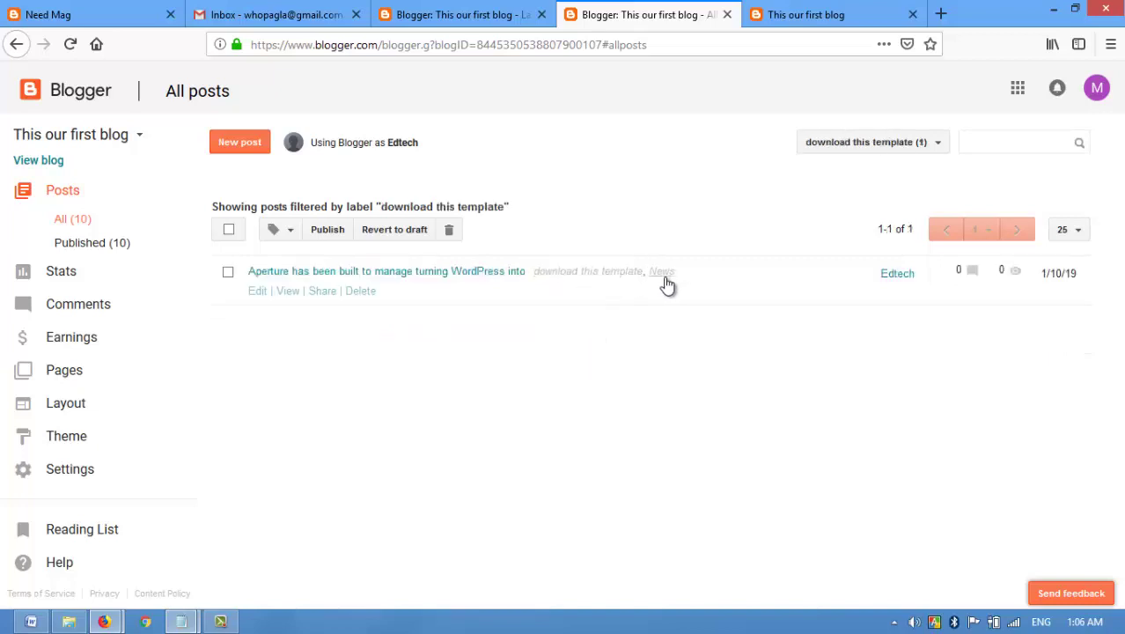
drag(534, 275, 643, 275)
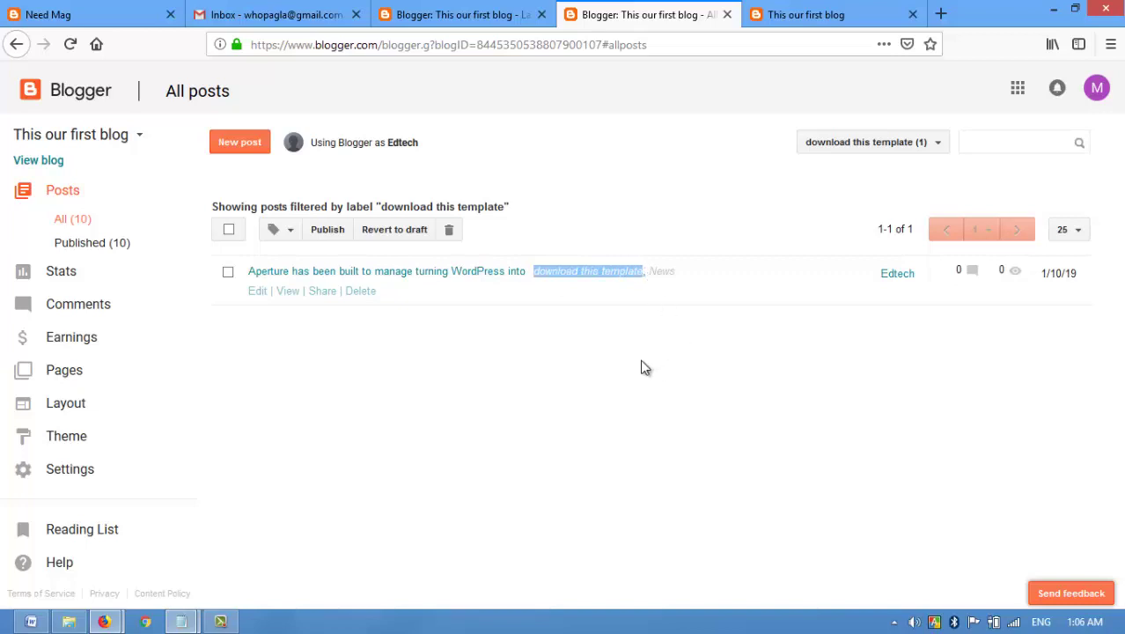
Set the Videos gadget's title to "download this template" and its content to 3/download this template/recent-videos, and save the gadget
click(104, 622)
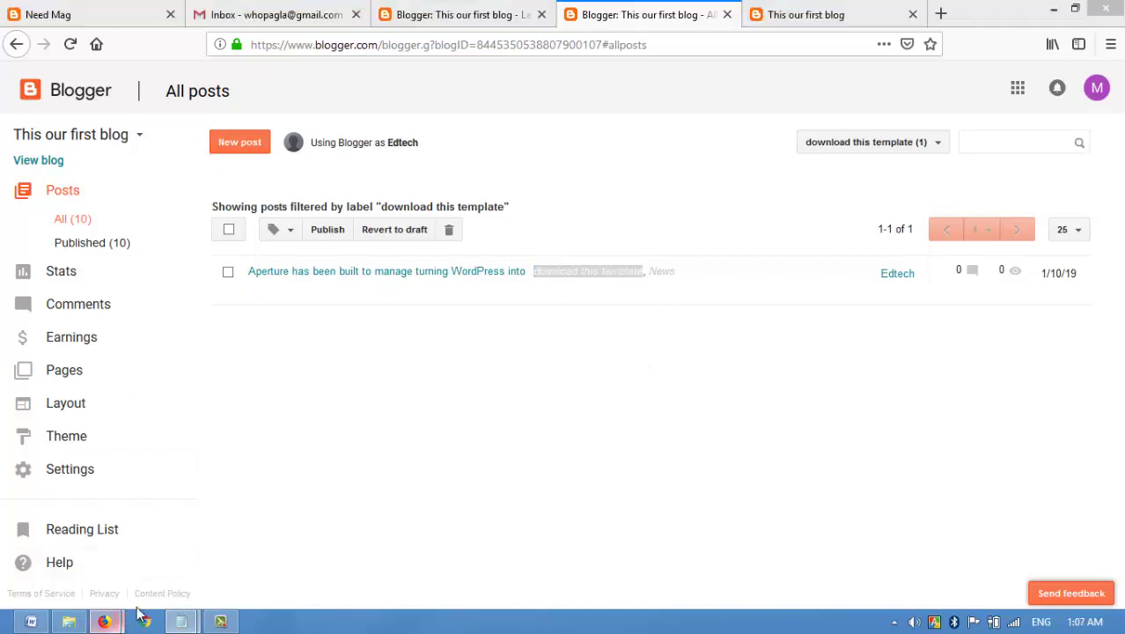
click(295, 525)
drag(176, 214, 40, 215)
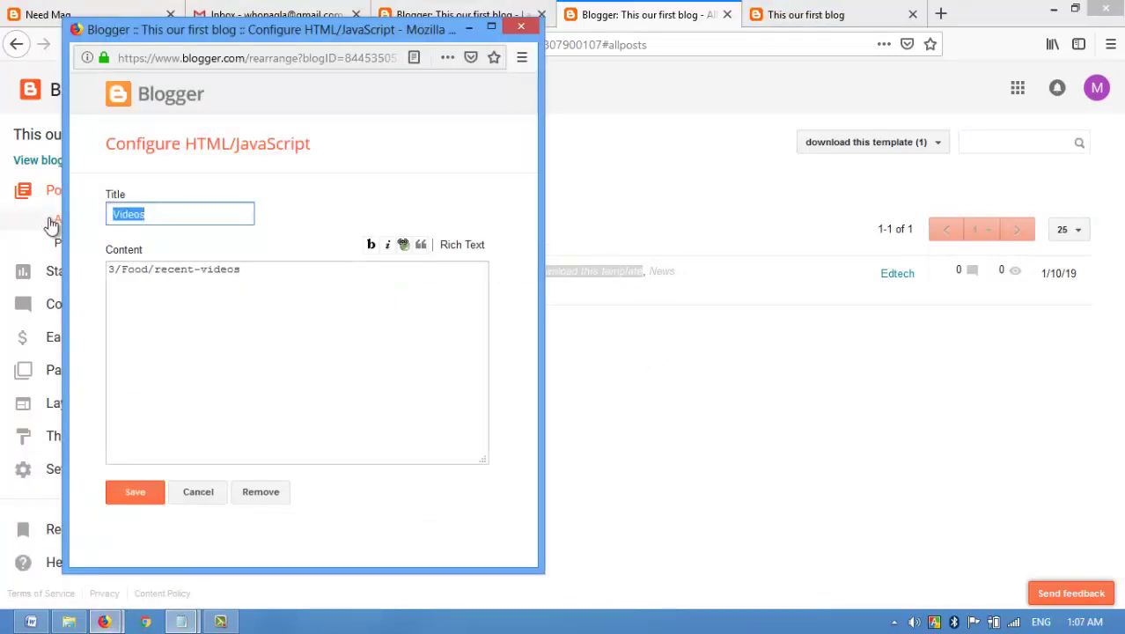
text(download this template)
click(146, 268)
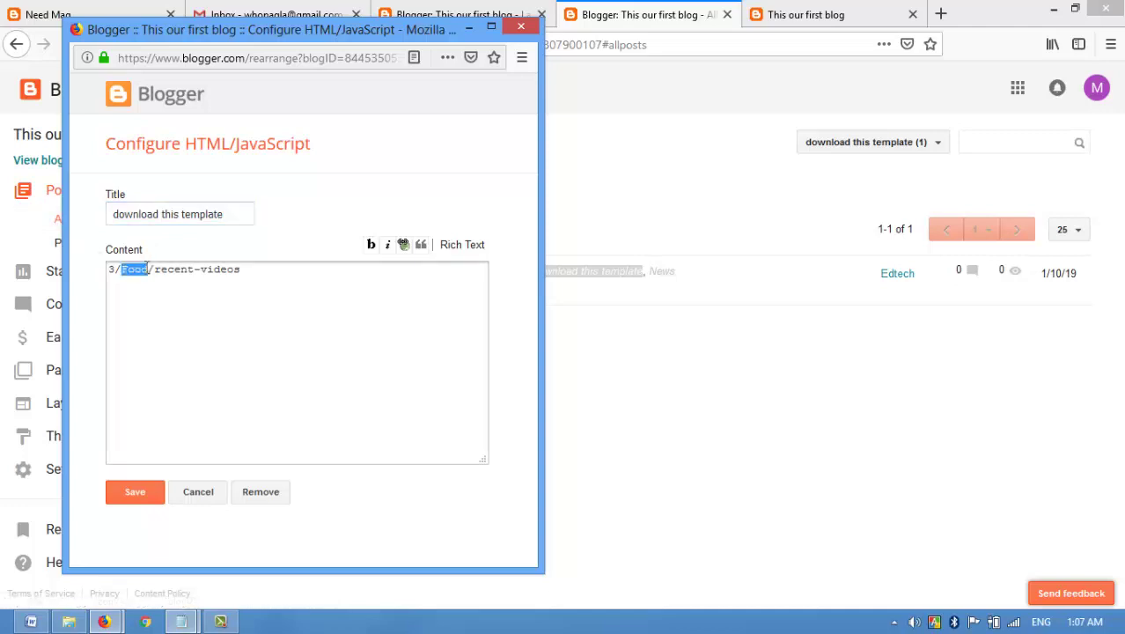
text(download this template)
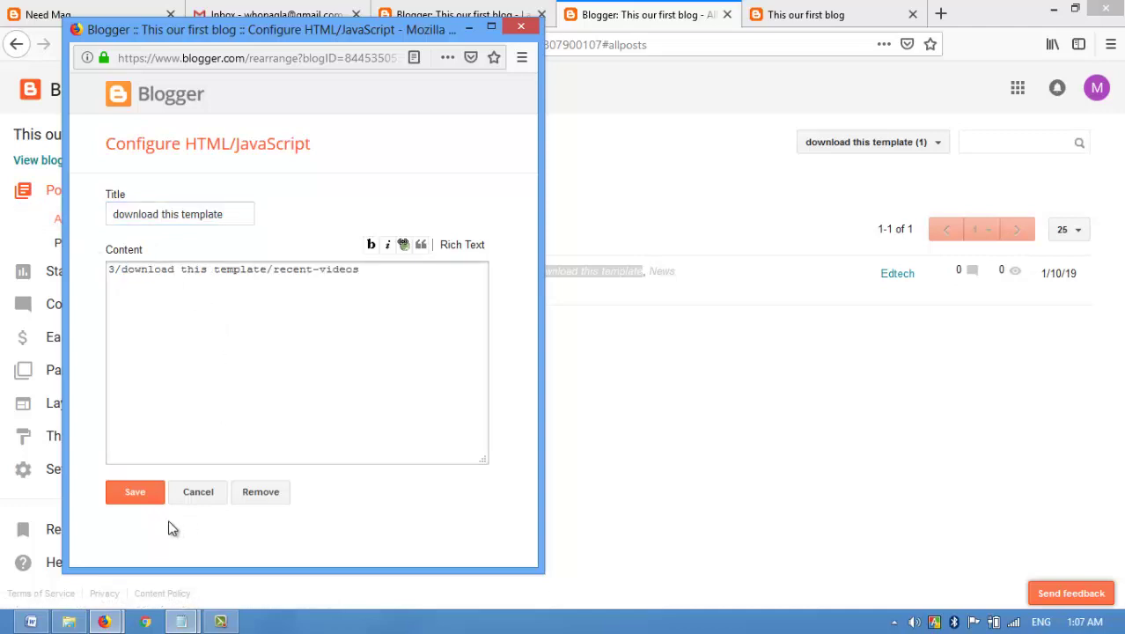
click(141, 498)
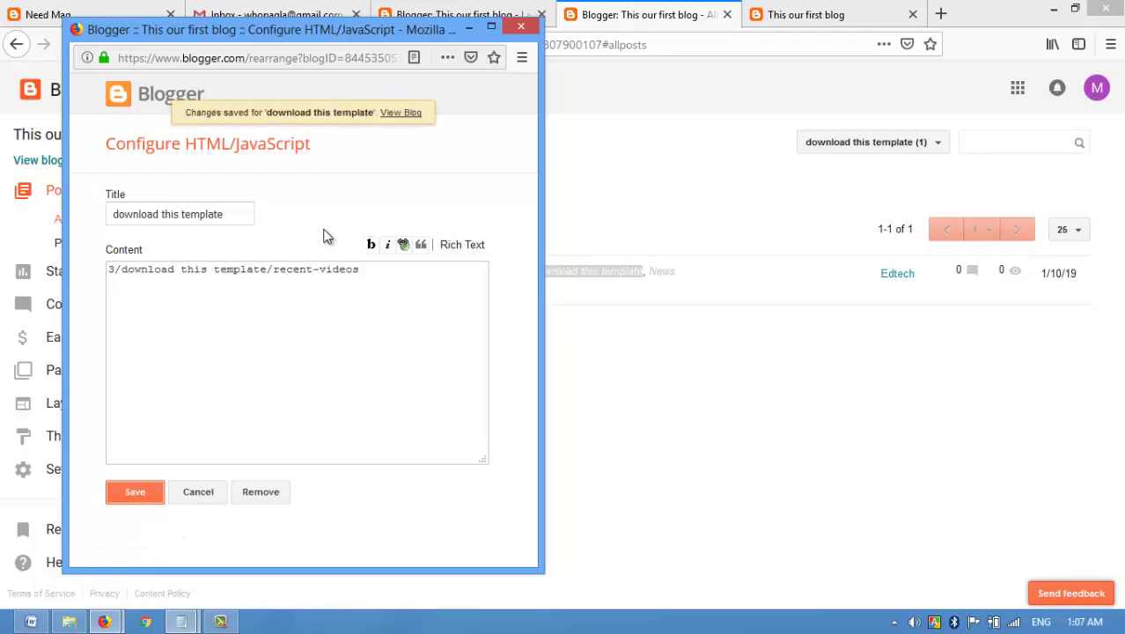
Reload the live blog, examine the "download this template" section, and compare the following sections with those on the Need Mag demo
click(818, 14)
click(69, 44)
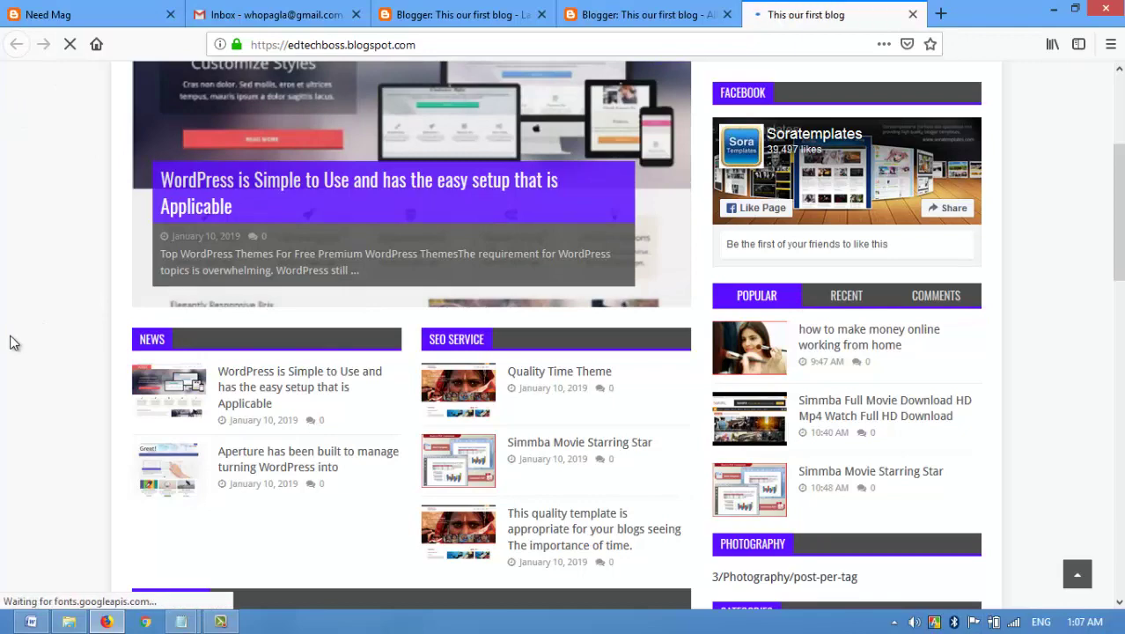
scroll(12, 344, down, 3)
scroll(12, 342, down, 5)
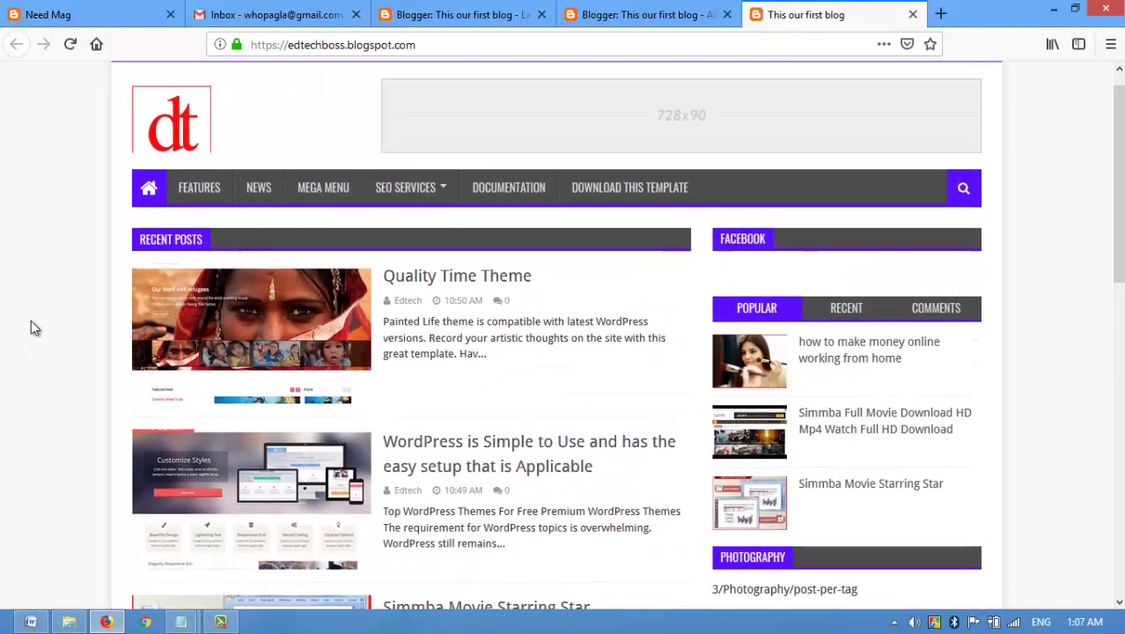
scroll(31, 328, down, 1)
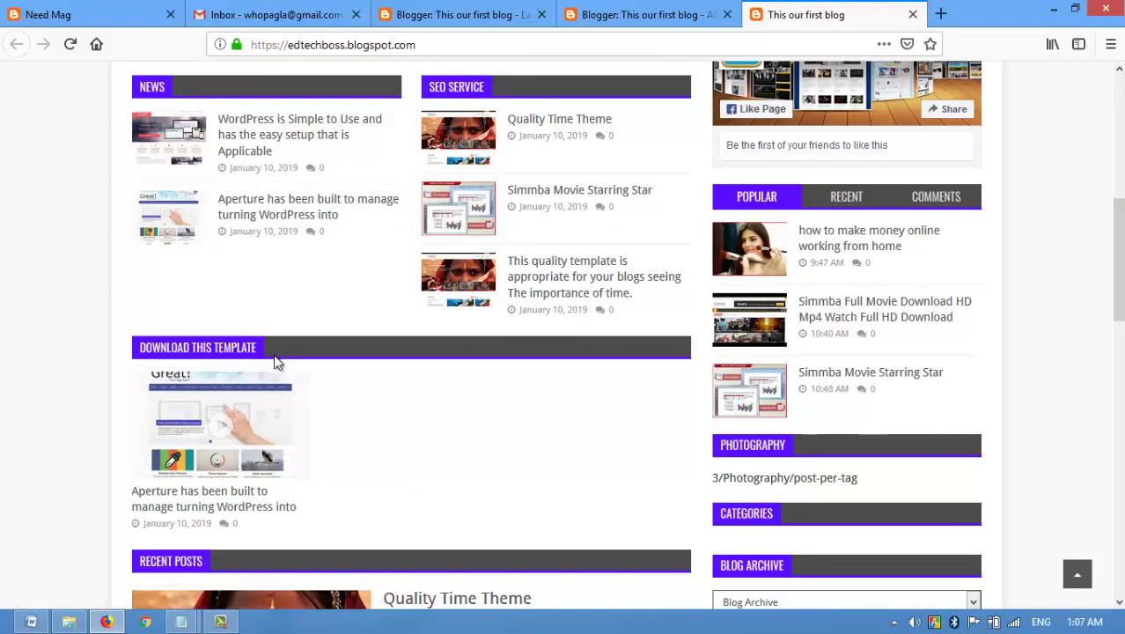
scroll(92, 401, down, 4)
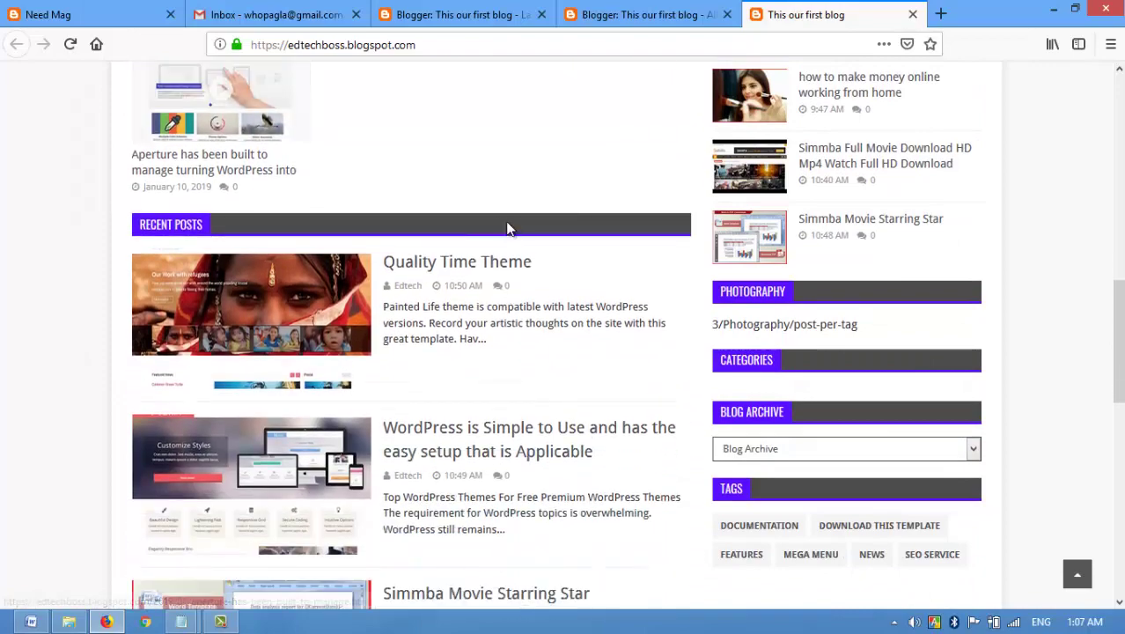
click(92, 14)
scroll(239, 205, down, 5)
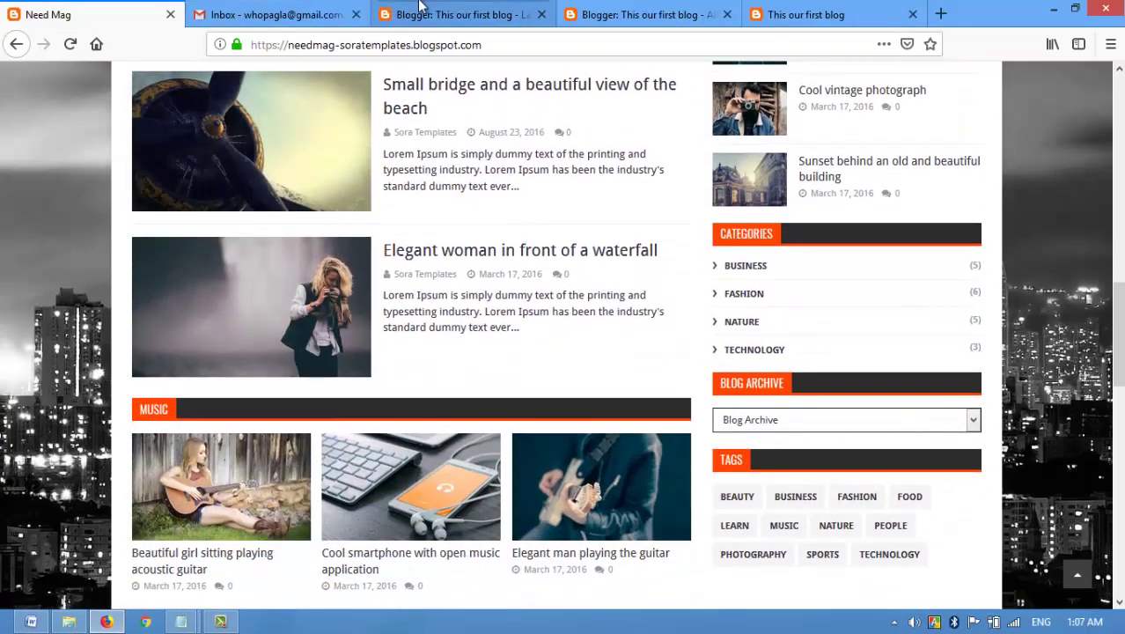
Remove the About Me gadget from Featured Widgets in the blog layout and confirm its deletion
click(422, 14)
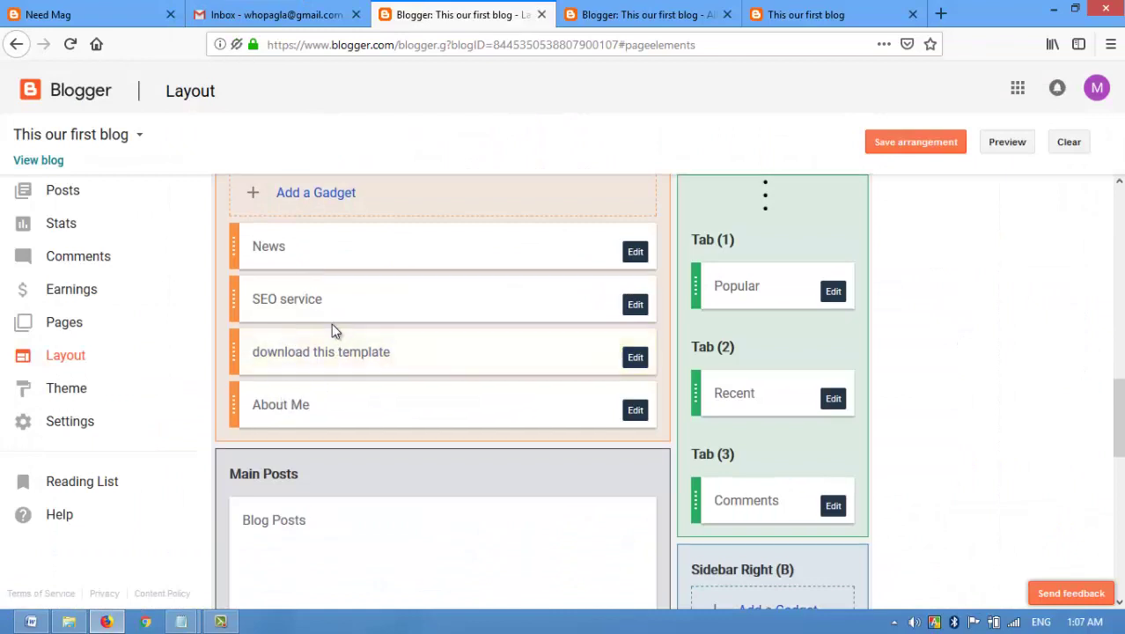
scroll(330, 327, down, 2)
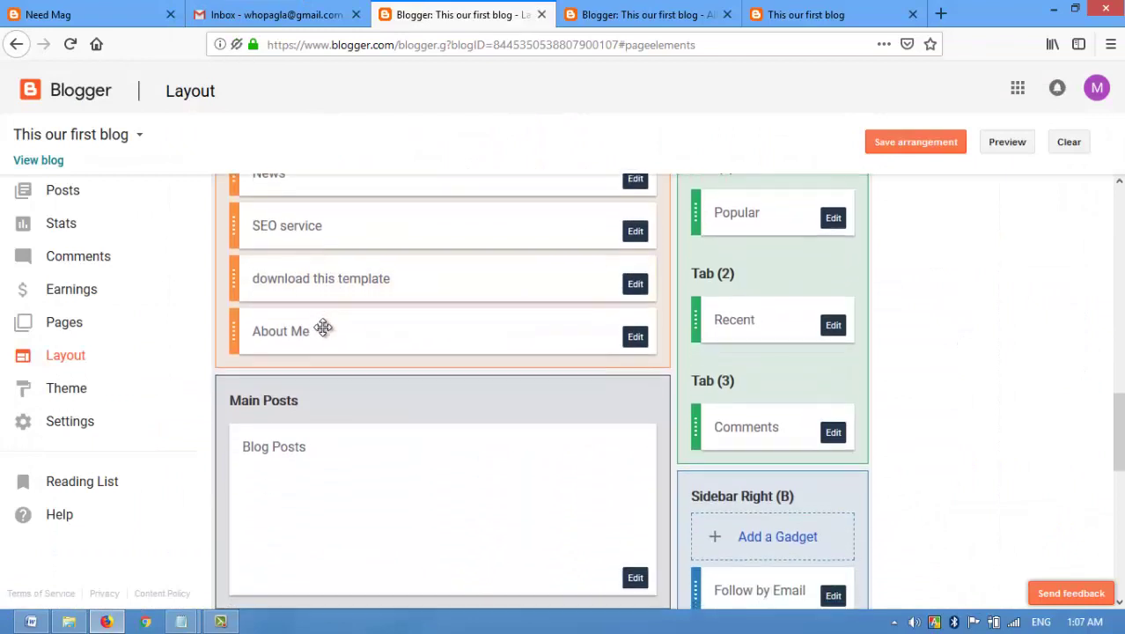
click(635, 342)
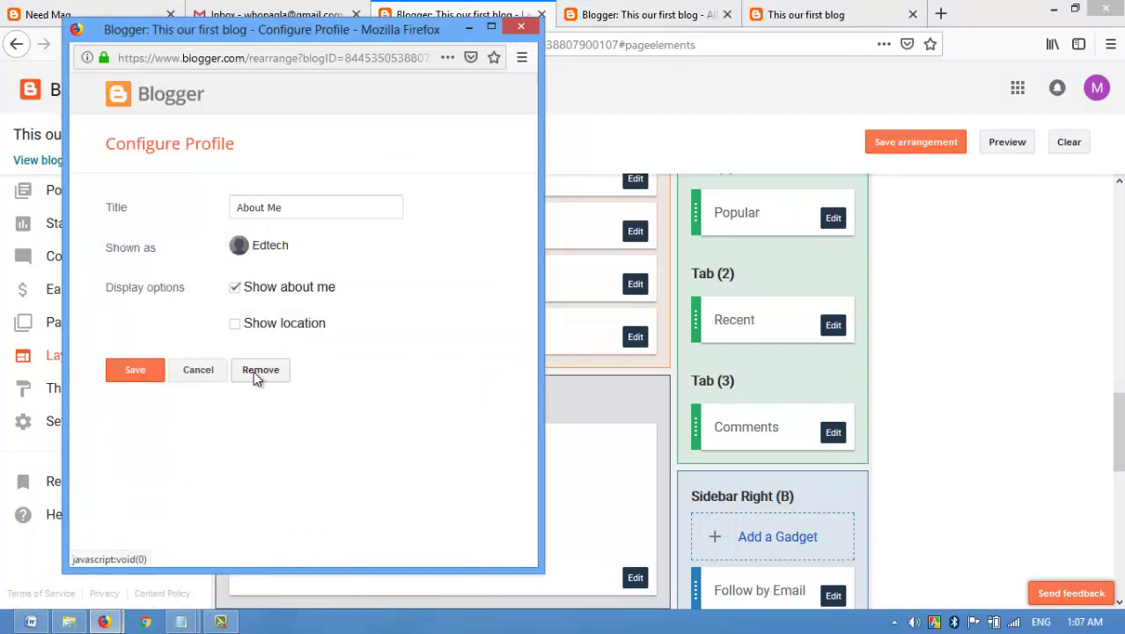
click(253, 371)
click(315, 291)
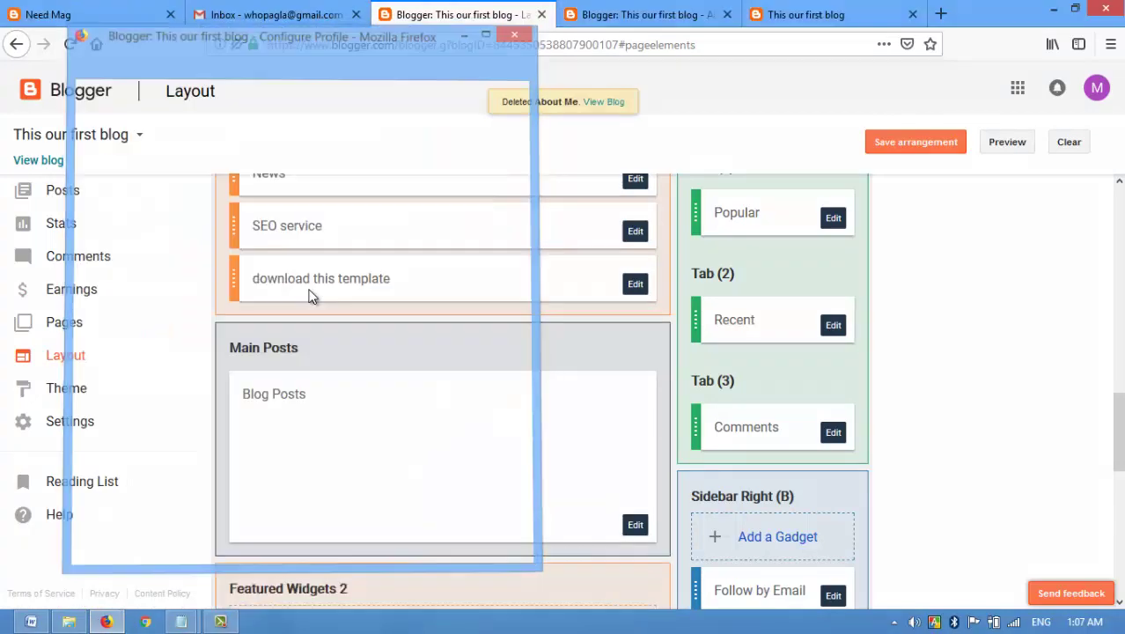
Examine the Featured Widgets 2, footer section and Social Footer gadgets in the layout, and compare them with the Need Mag demo's lower sections
scroll(326, 310, down, 5)
scroll(326, 312, up, 3)
scroll(325, 315, down, 7)
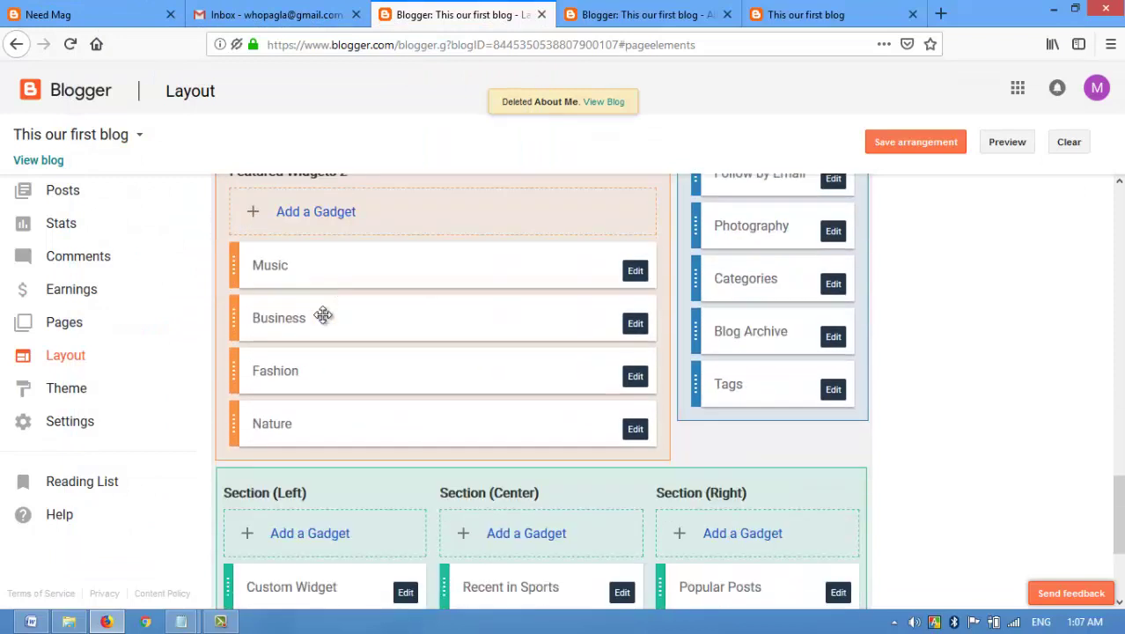
scroll(323, 316, down, 3)
scroll(333, 315, up, 2)
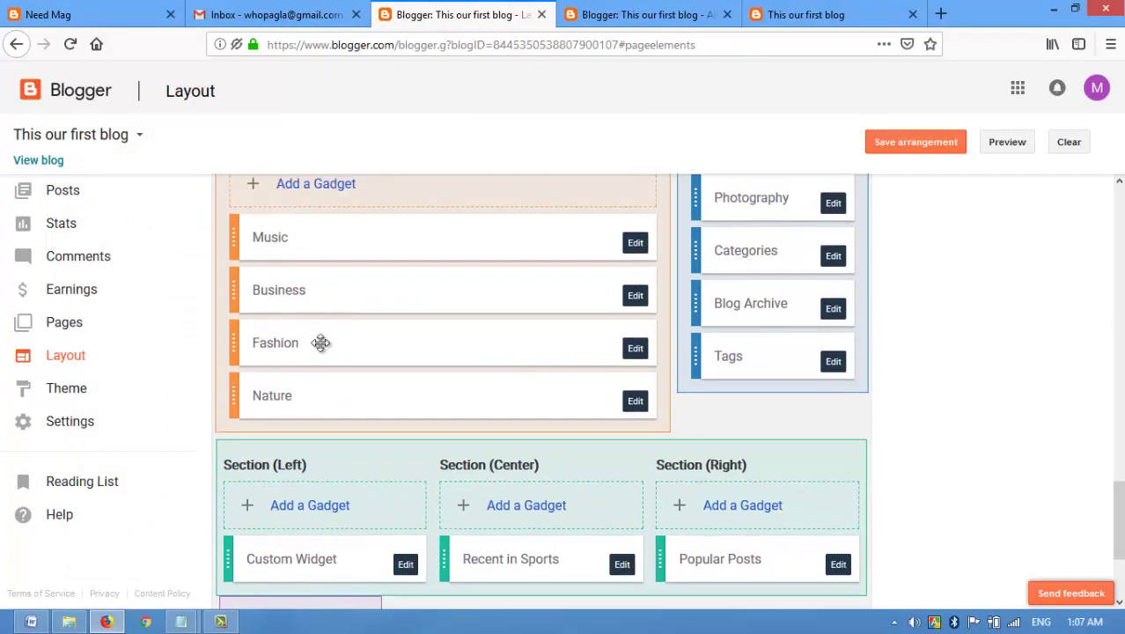
scroll(314, 399, up, 4)
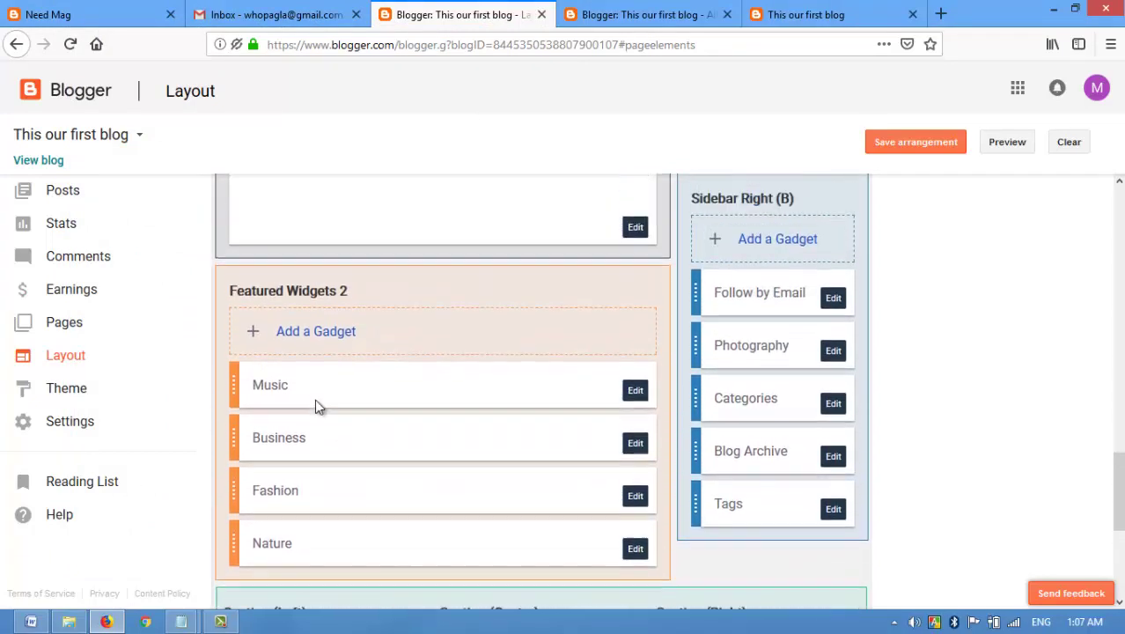
scroll(316, 401, down, 4)
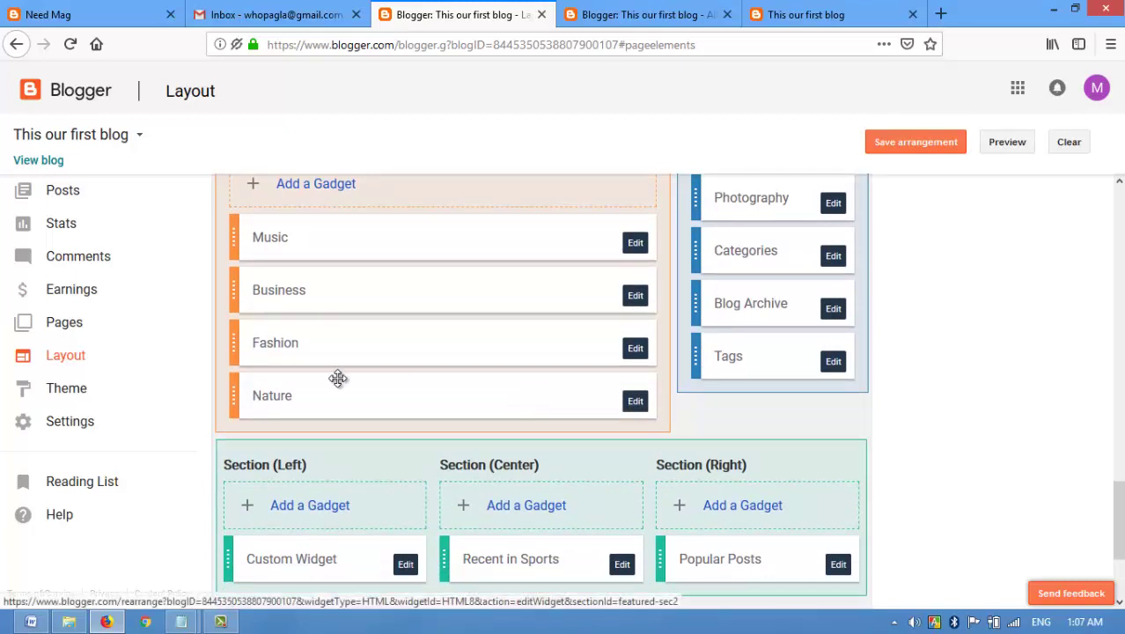
scroll(336, 377, down, 4)
scroll(397, 339, down, 1)
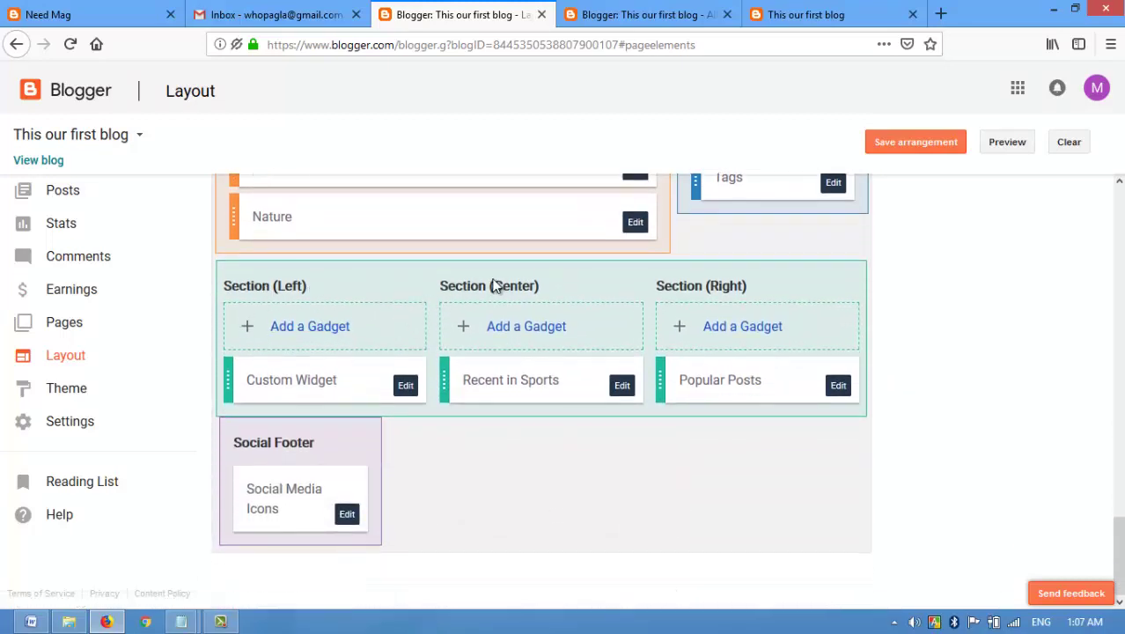
click(55, 12)
scroll(389, 366, down, 6)
scroll(373, 361, down, 8)
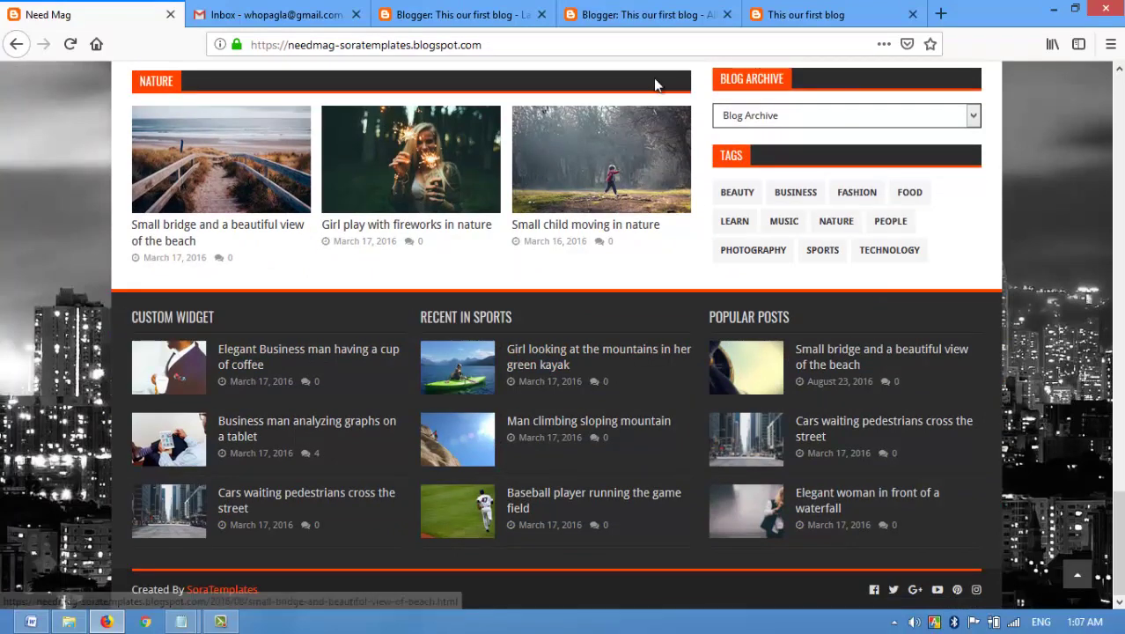
Return to the blog layout and save the gadget arrangement
click(463, 12)
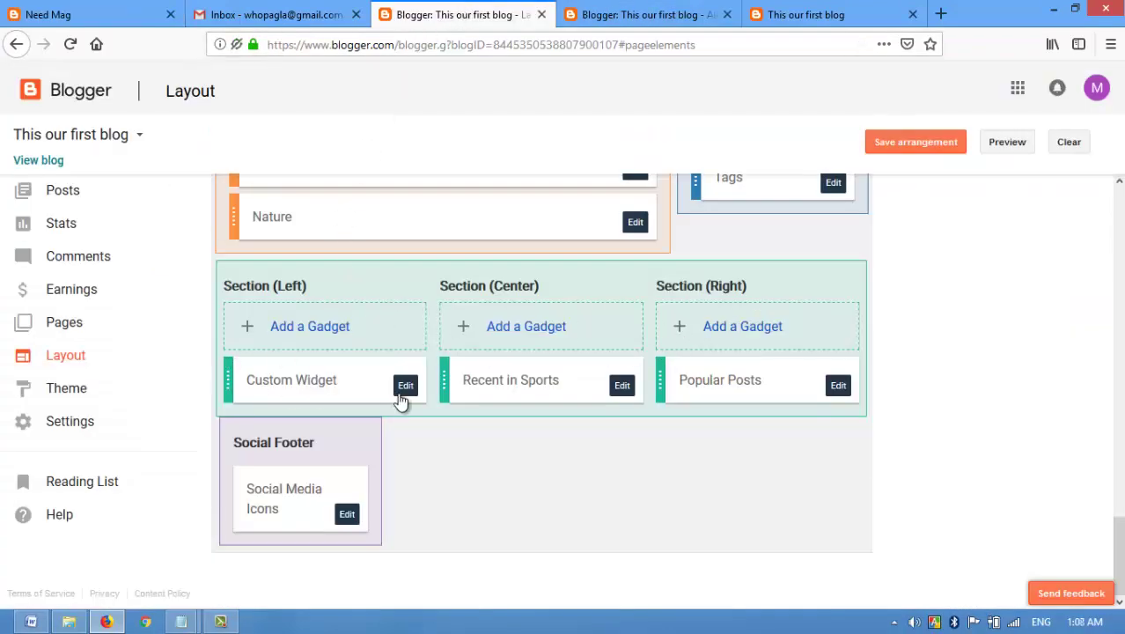
scroll(400, 400, up, 3)
click(920, 143)
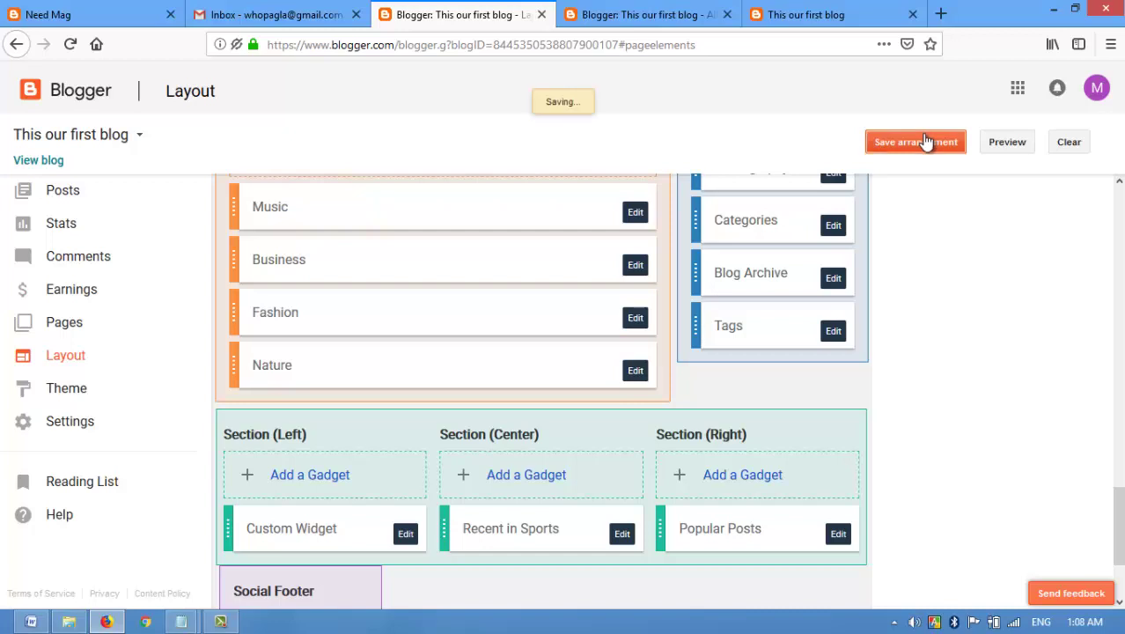
Close the posts list and the old live blog page, and view the blog afresh from the layout page
click(727, 15)
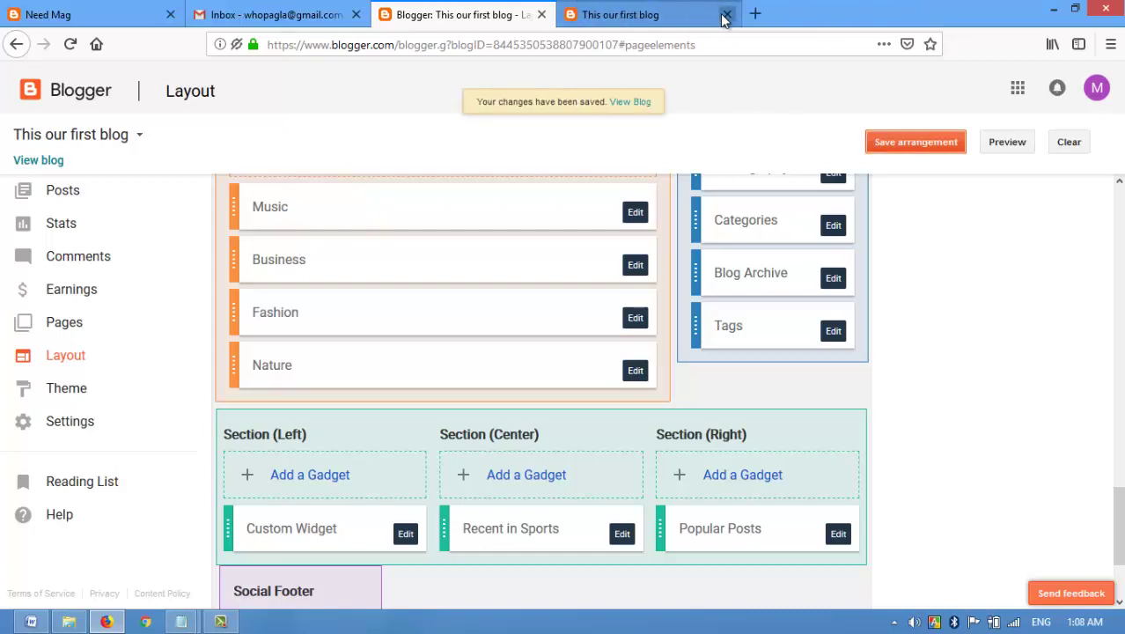
click(725, 16)
click(30, 160)
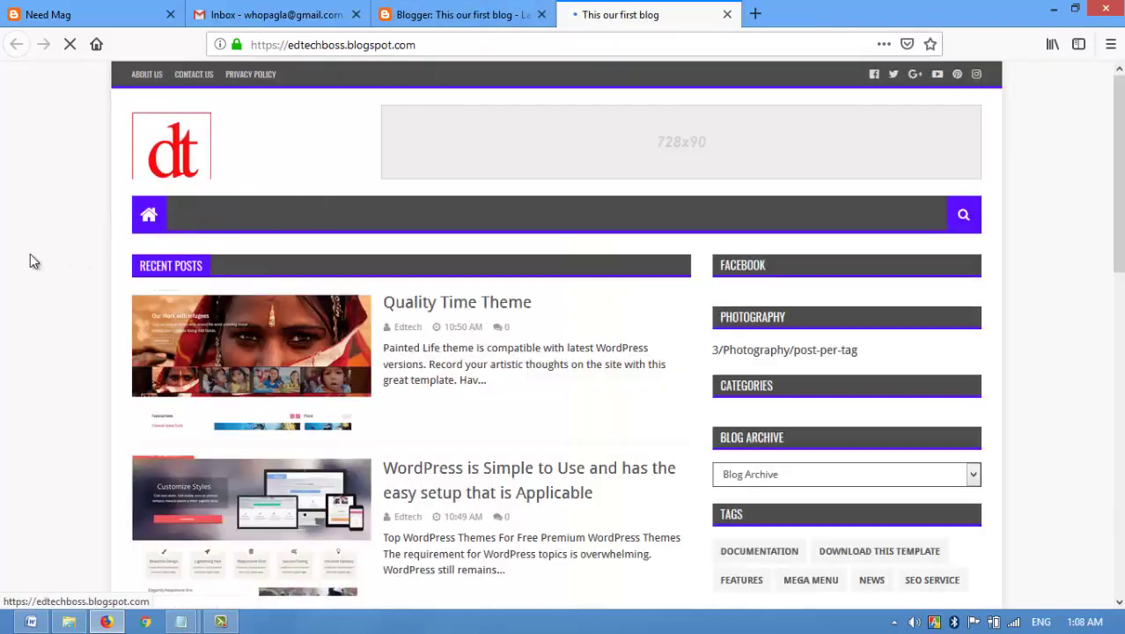
scroll(360, 322, down, 2)
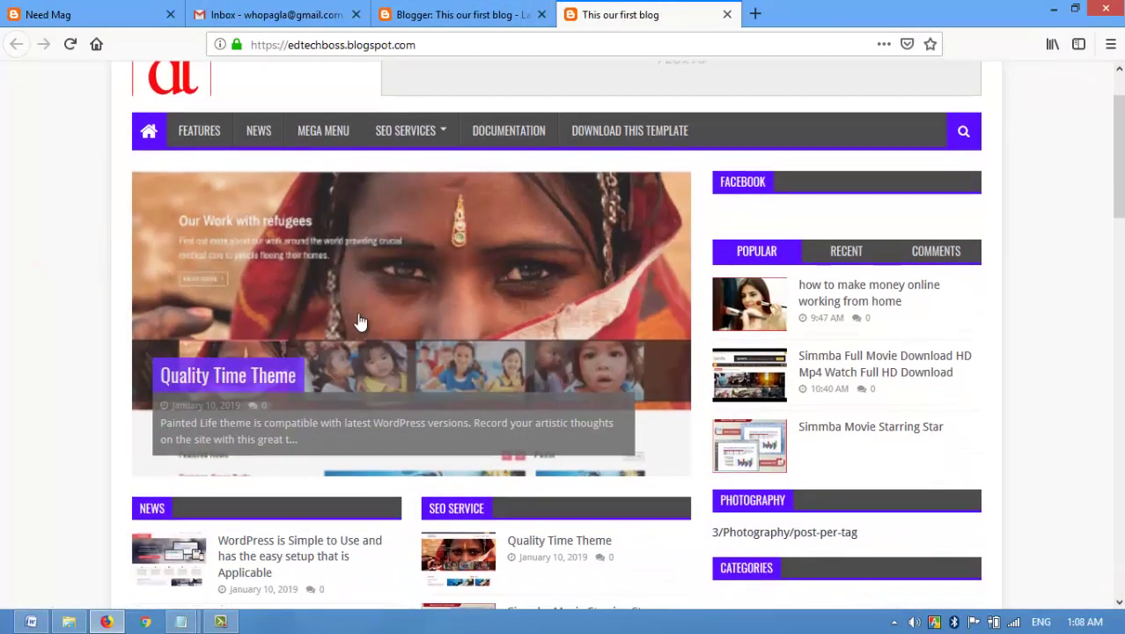
Examine the live blog's post list and footer widgets, and compare the footer with the Need Mag demo's footer
scroll(360, 322, down, 3)
scroll(601, 280, down, 15)
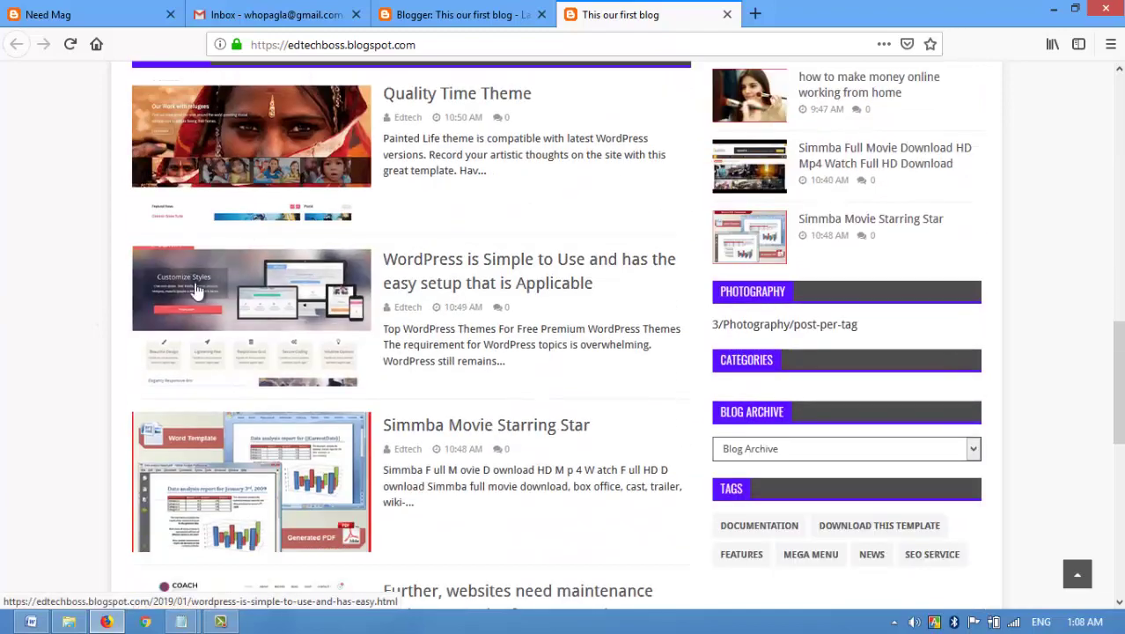
scroll(214, 264, down, 3)
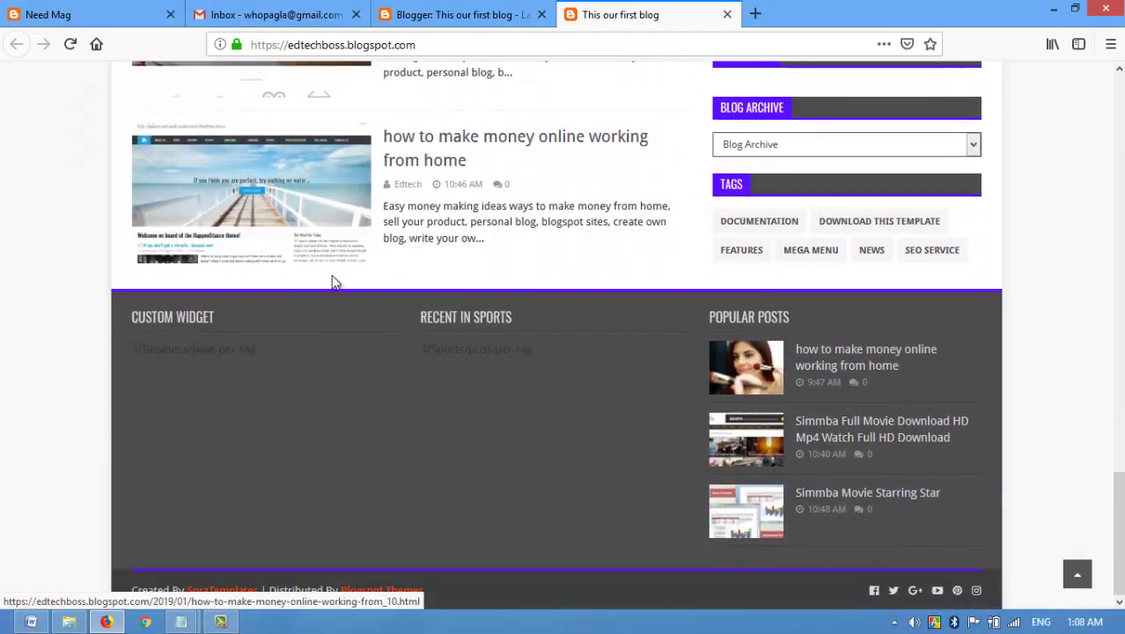
click(339, 229)
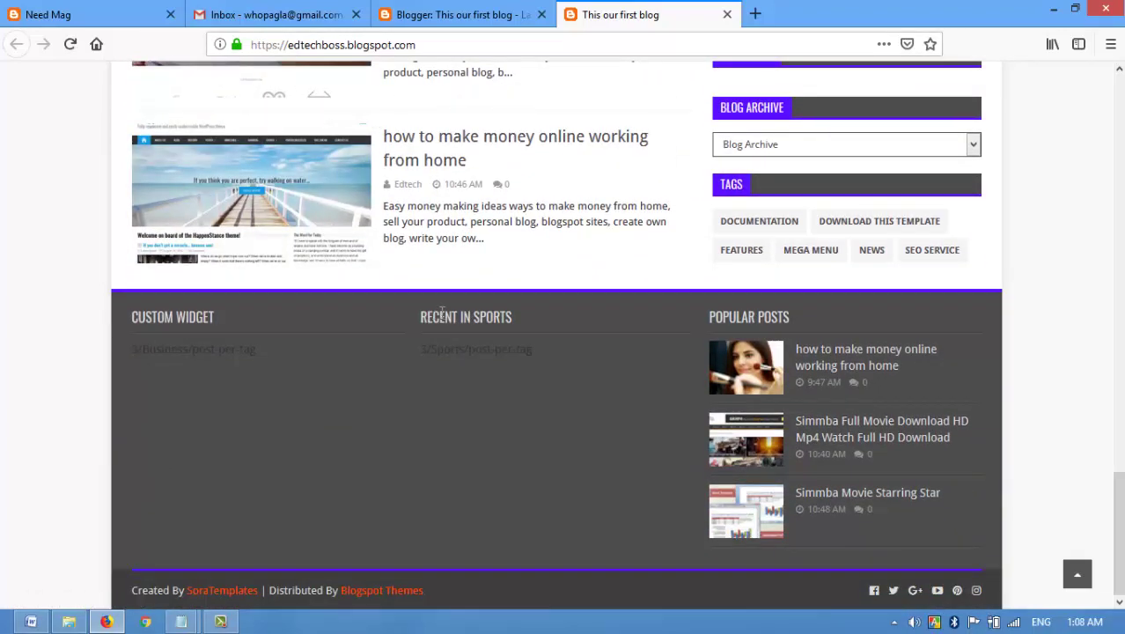
drag(427, 317, 530, 313)
click(136, 11)
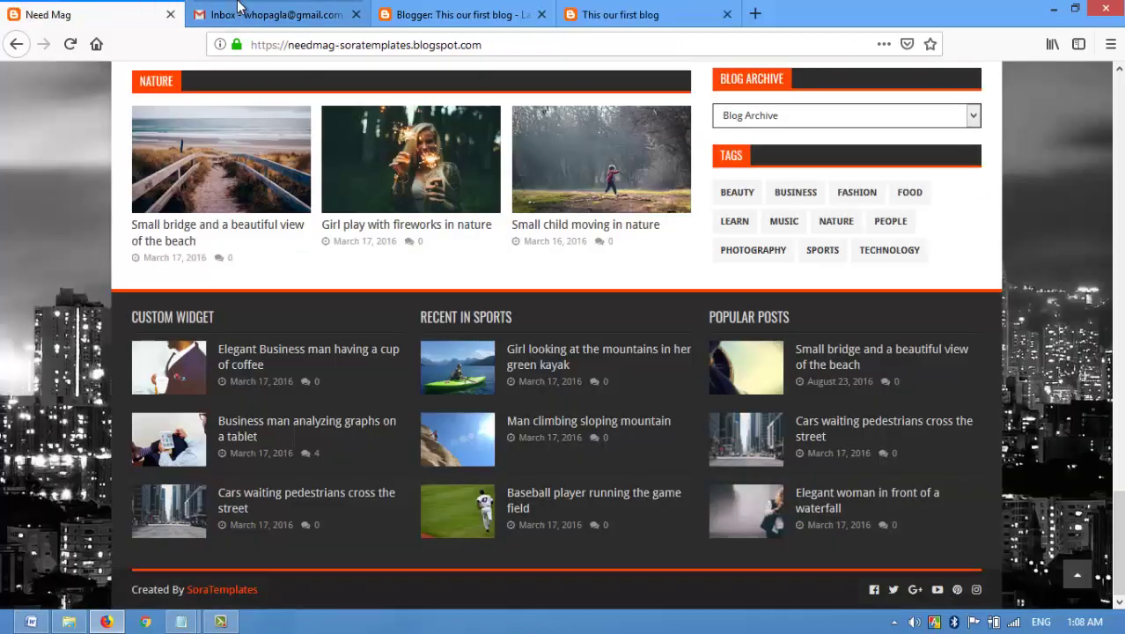
click(243, 8)
Return to the blog layout and open the settings of the Recent in Sports gadget in the center footer section
click(379, 8)
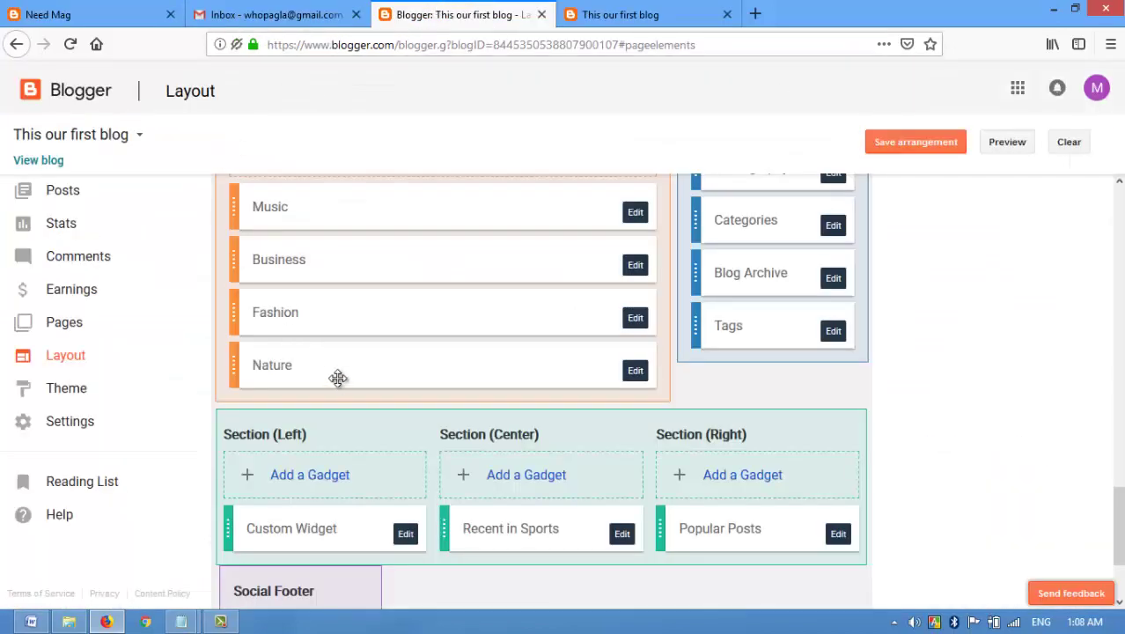
scroll(340, 379, down, 1)
scroll(535, 406, up, 3)
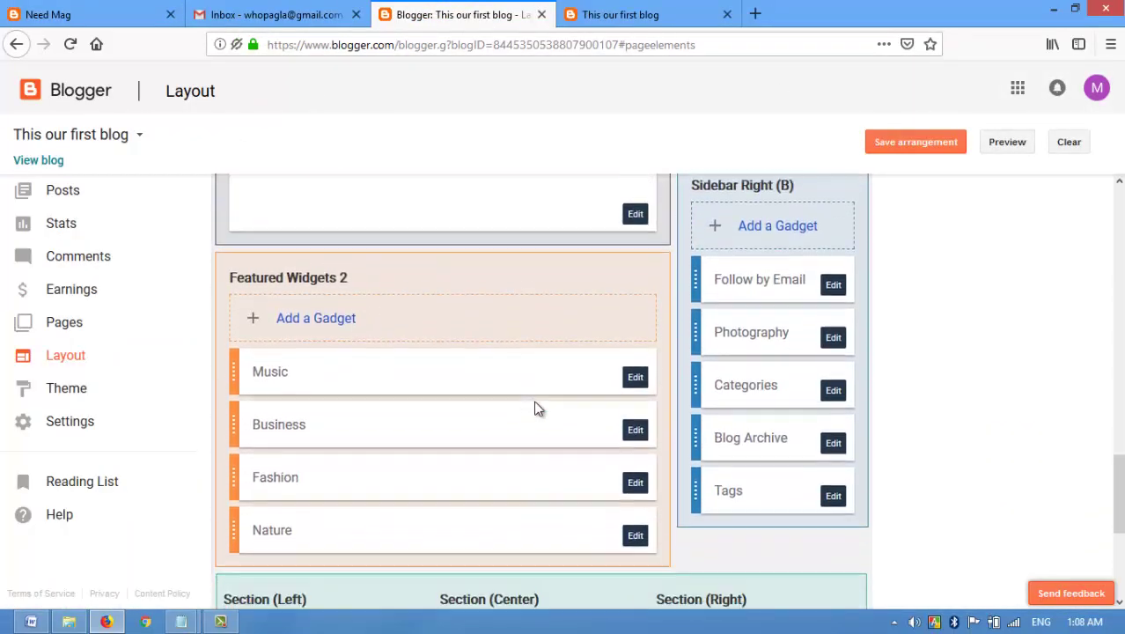
scroll(535, 408, down, 4)
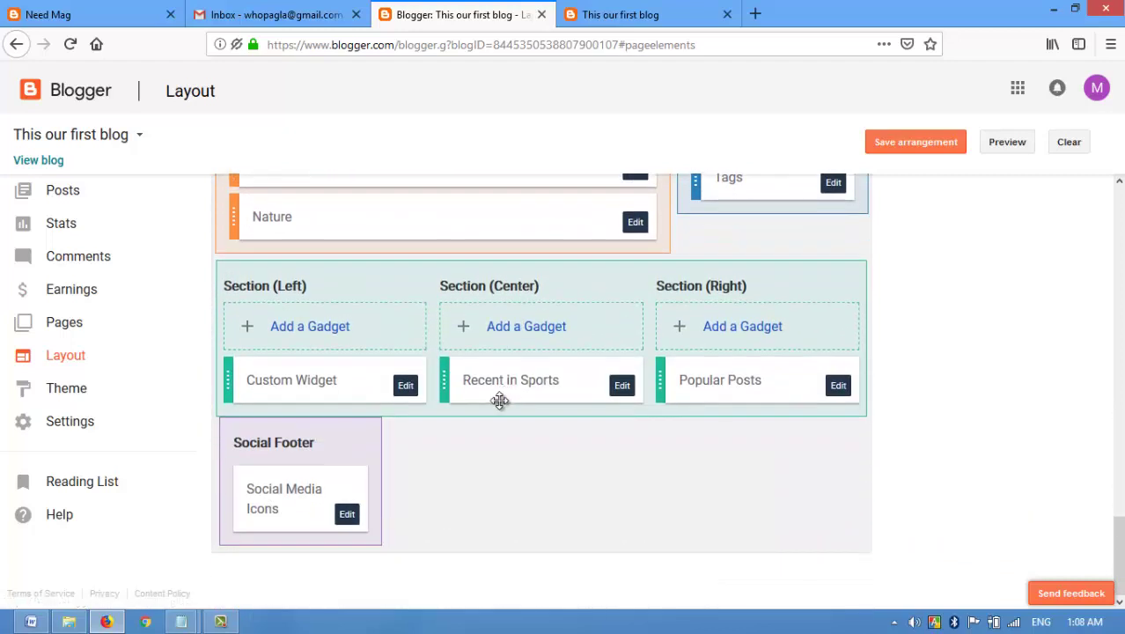
click(621, 385)
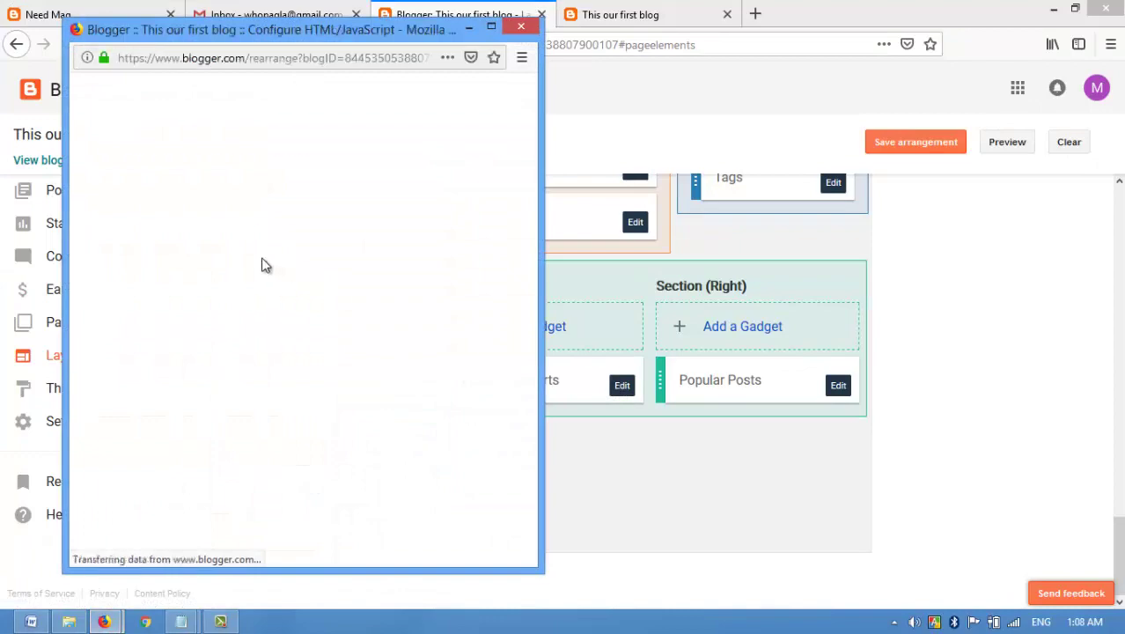
triple_click(199, 214)
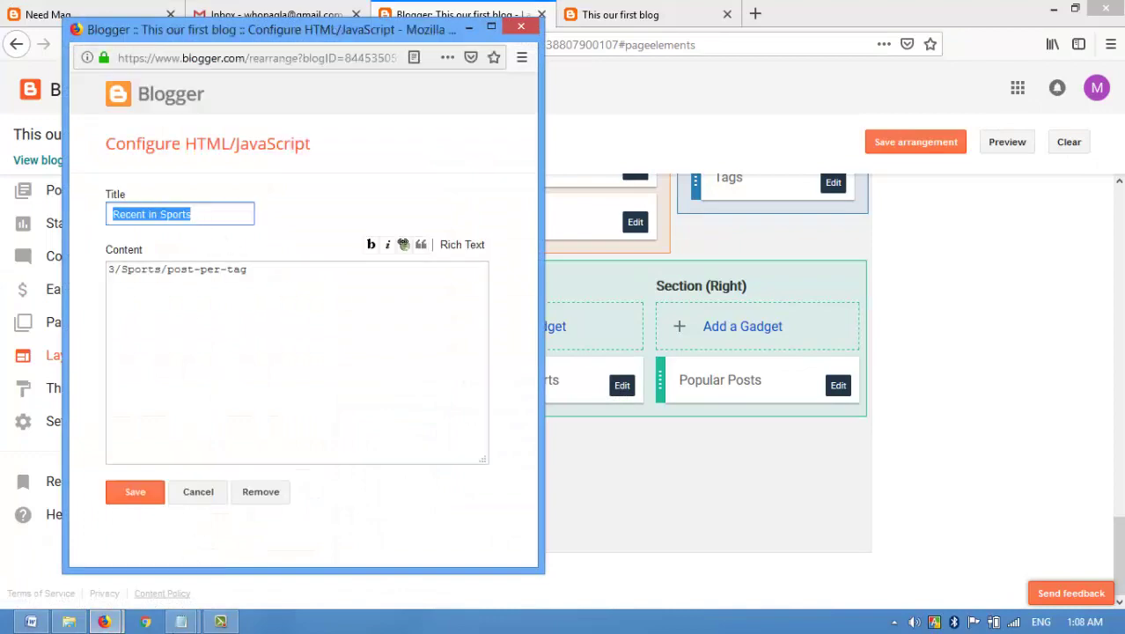
Copy the "seo service" label from the list in the untitled Notepad notes
click(180, 621)
click(97, 528)
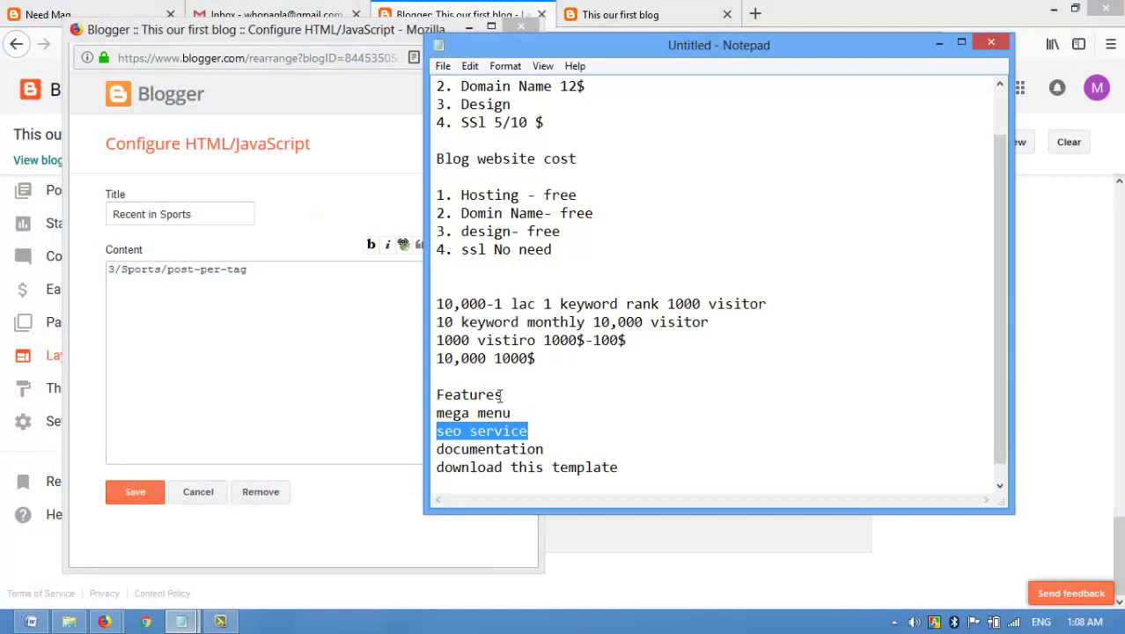
drag(501, 395, 417, 388)
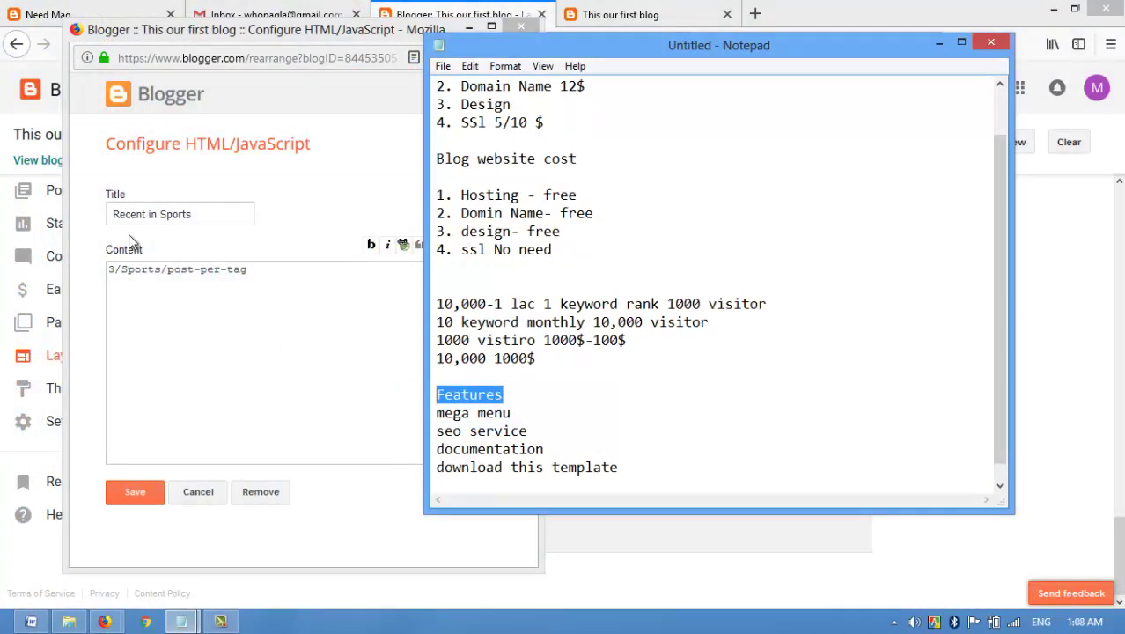
click(139, 214)
triple_click(155, 216)
click(592, 340)
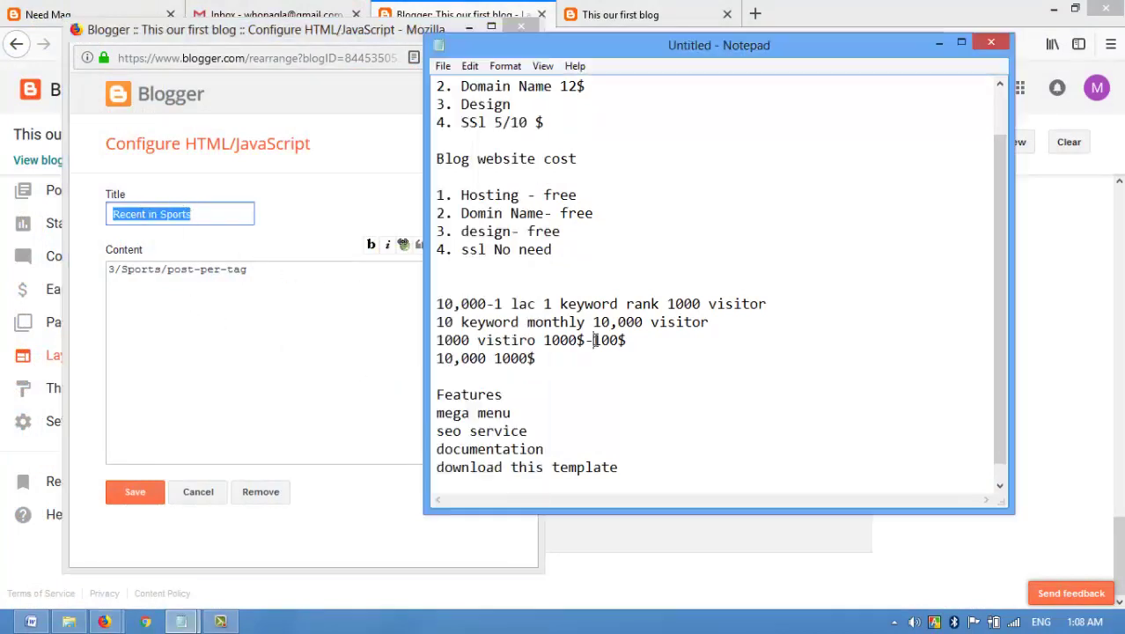
drag(398, 434, 400, 428)
key(ctrl+c)
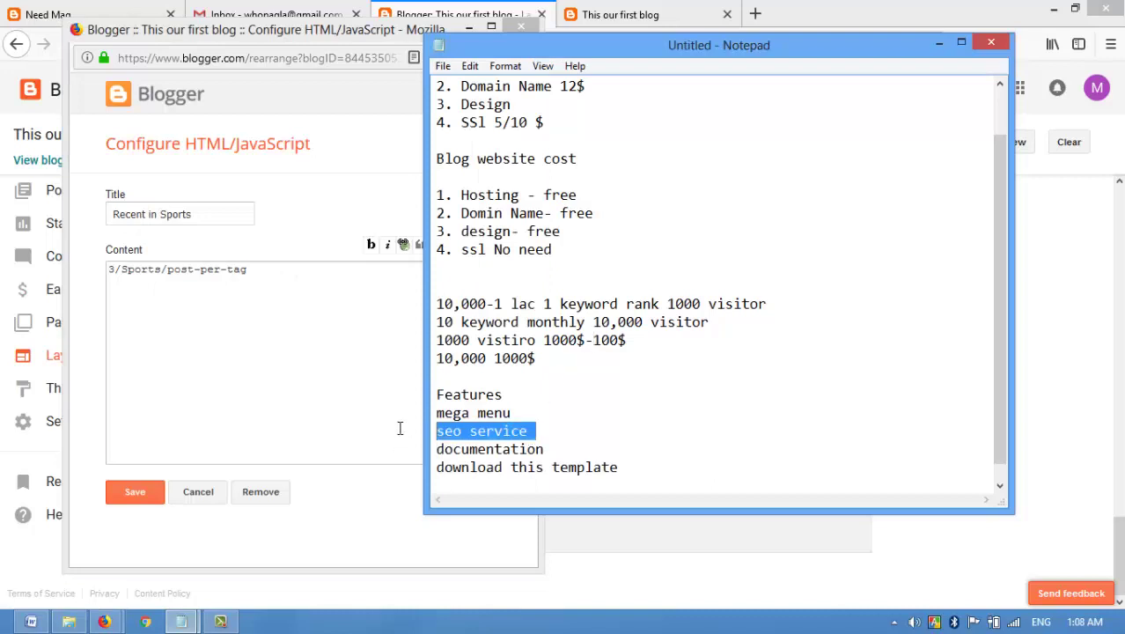
Add "seo service" before the Recent in Sports title, set its content to "3/seo service /post-per-tag", and save the gadget
key(alt+Tab)
key(Home)
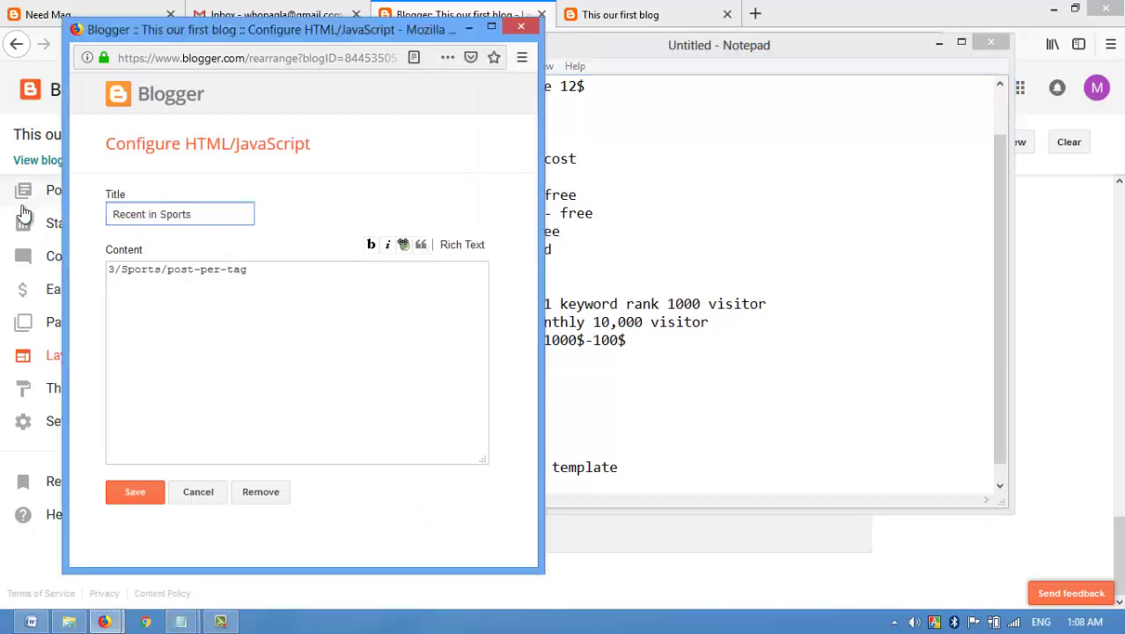
key(ctrl+v)
double_click(150, 271)
key(ctrl+v)
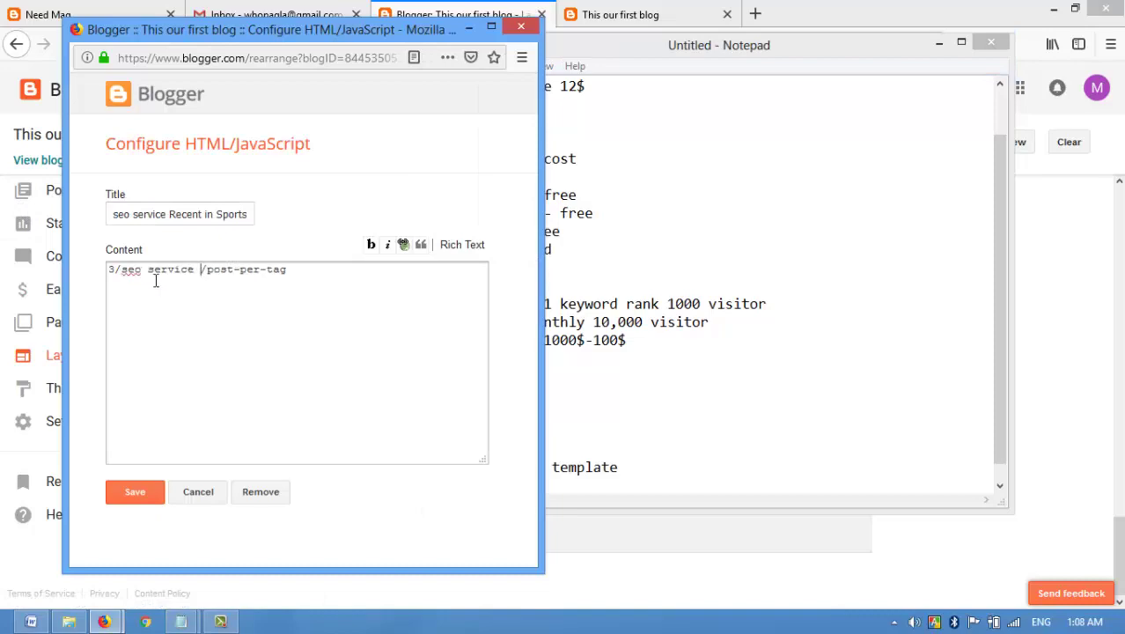
click(131, 494)
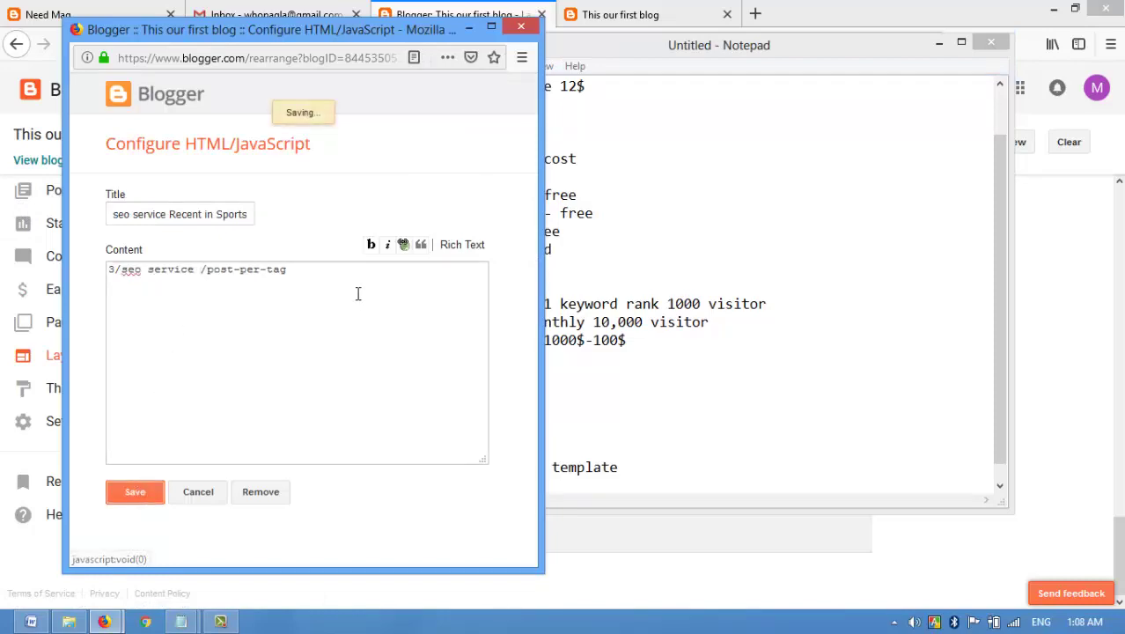
scroll(294, 378, down, 1)
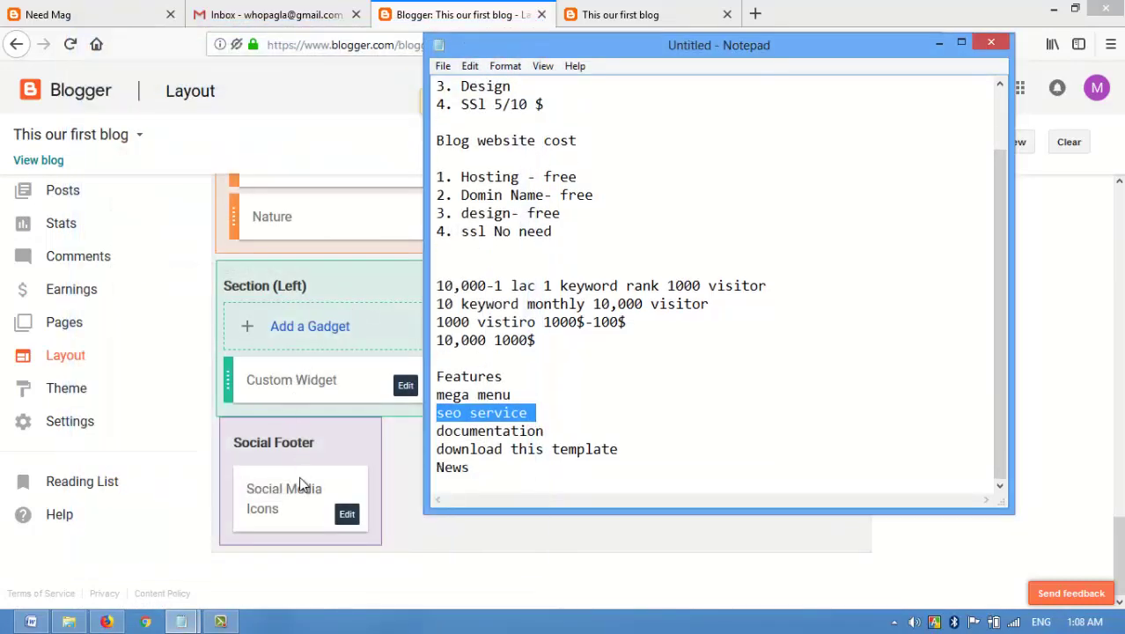
click(165, 375)
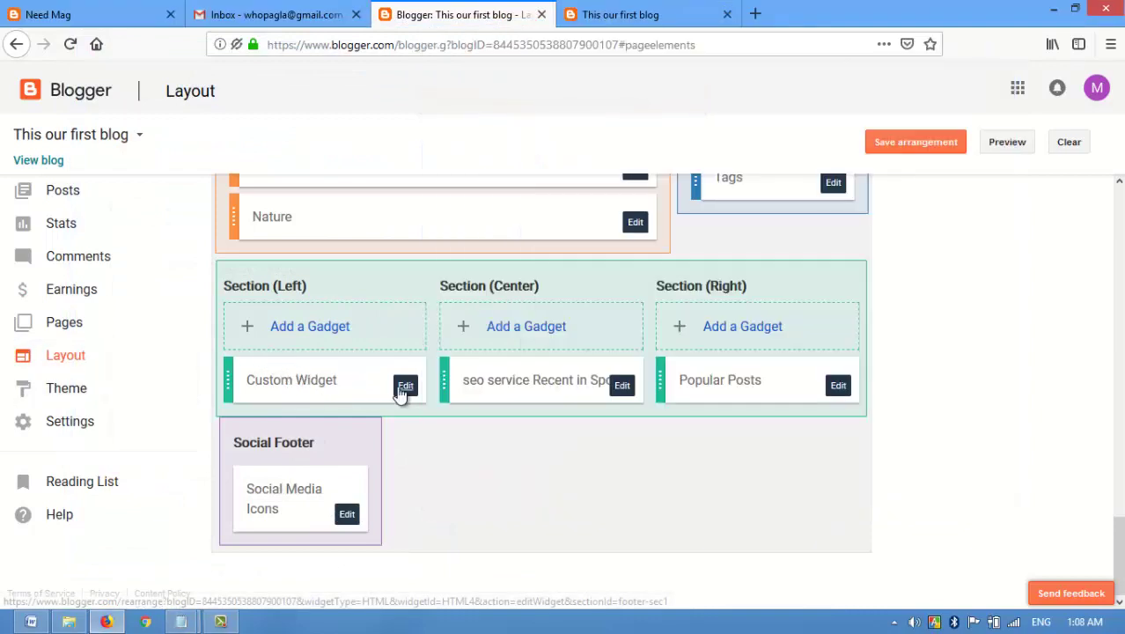
Open the Custom Widget gadget's settings in the left footer section and copy the "documentation" label from the Notepad list
click(403, 387)
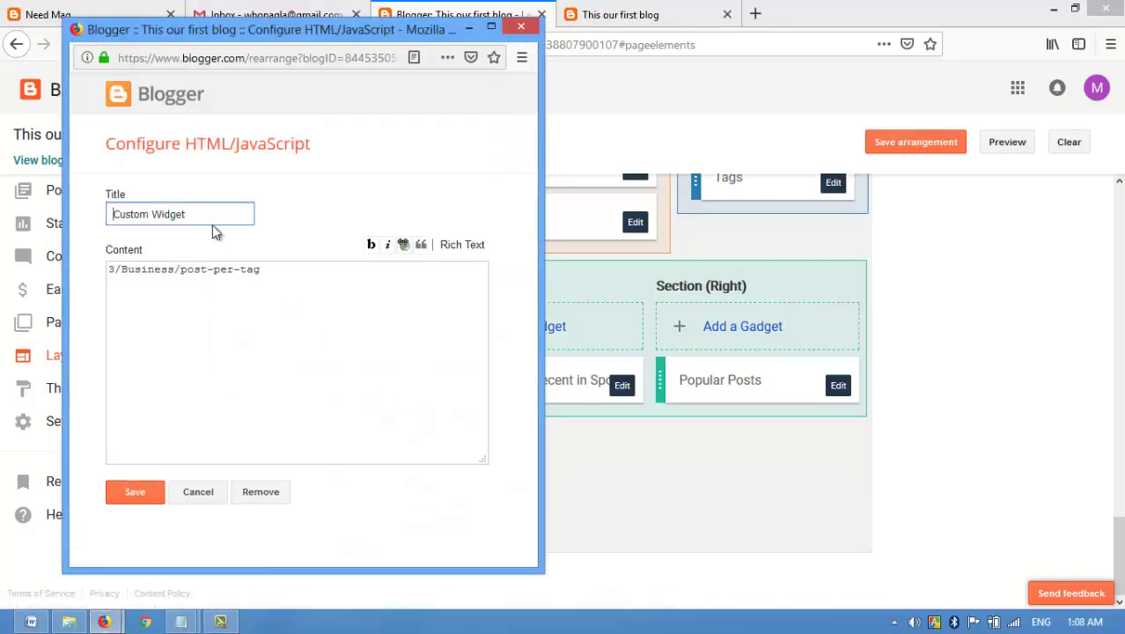
mouse_move(187, 626)
click(161, 563)
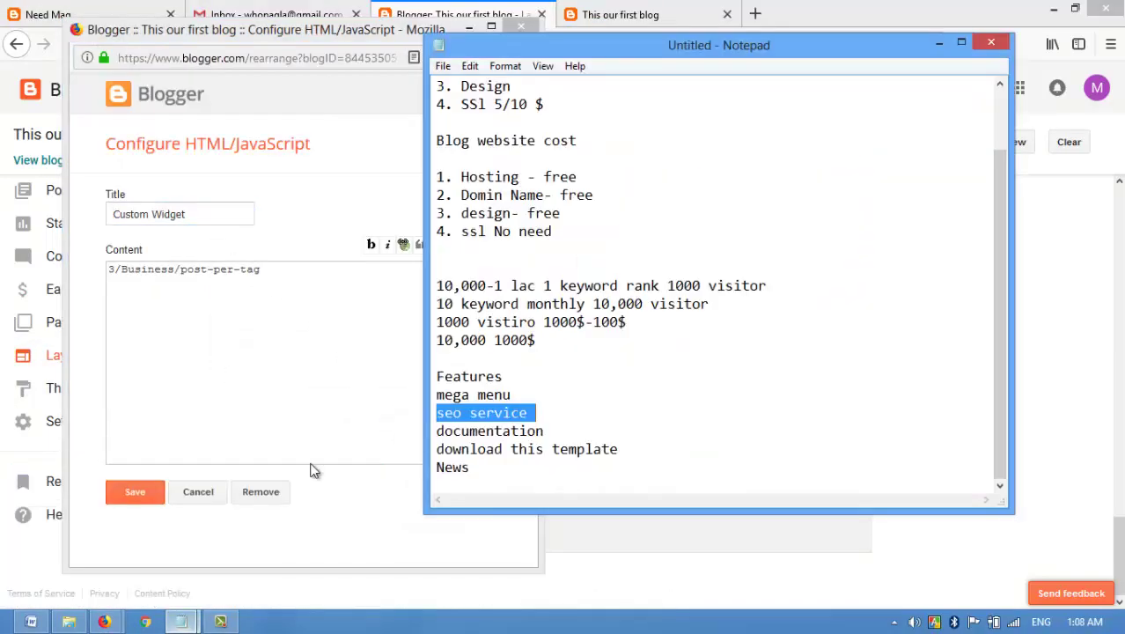
drag(553, 431, 434, 431)
key(ctrl+c)
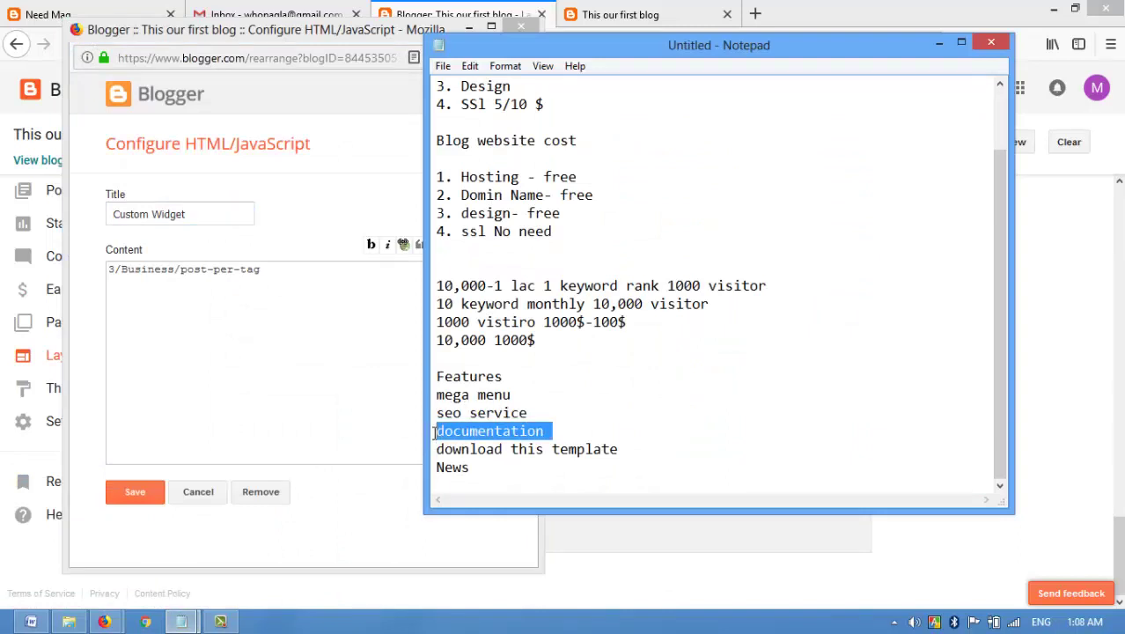
Replace the Custom Widget title with "documentation", set its content to "3/documentation /post-per-tag", and save the gadget
triple_click(187, 218)
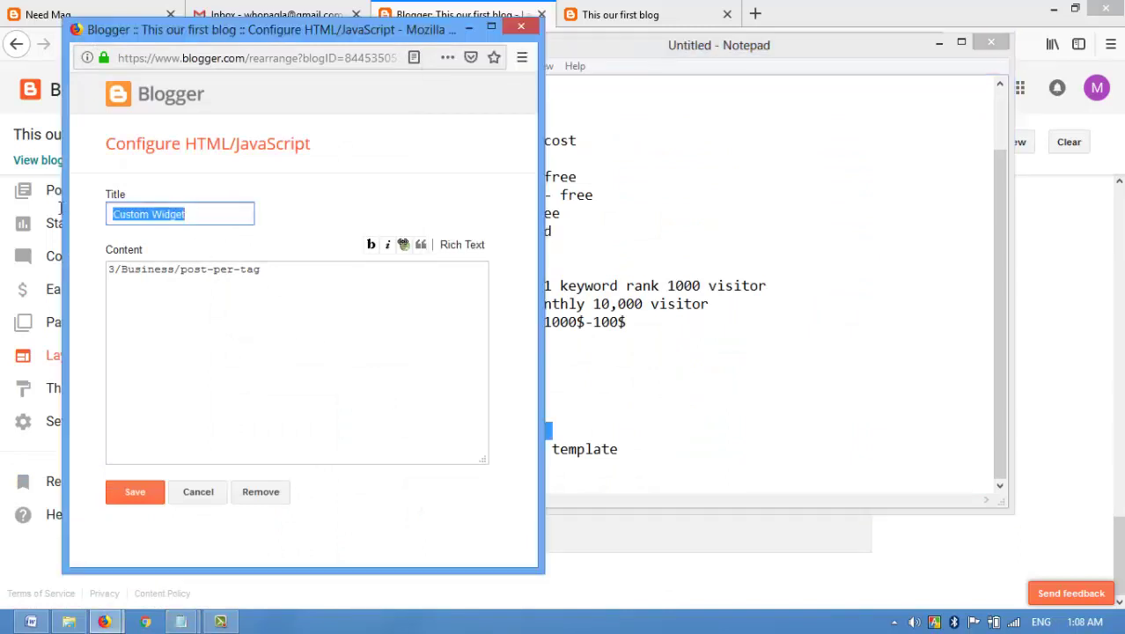
key(ctrl+v)
double_click(138, 269)
key(ctrl+v)
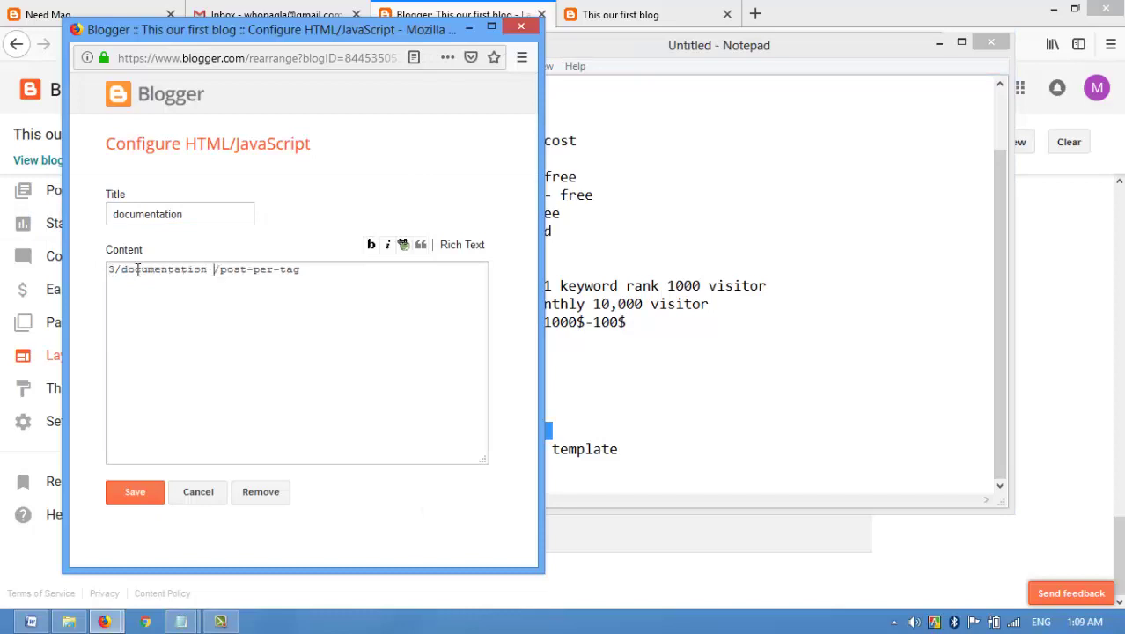
click(135, 492)
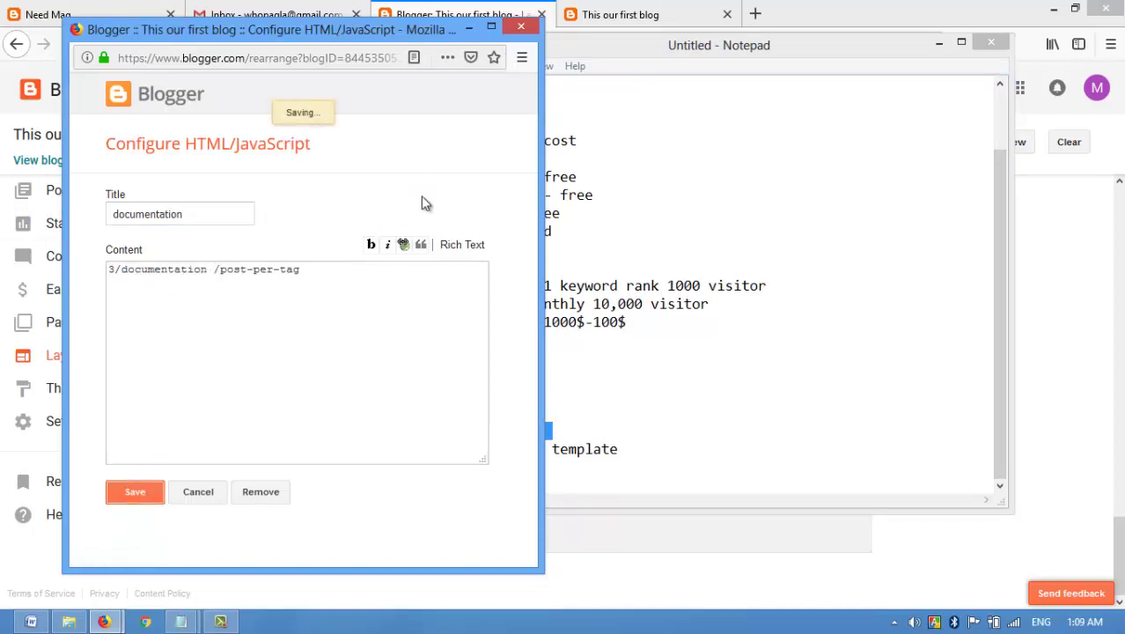
click(1073, 233)
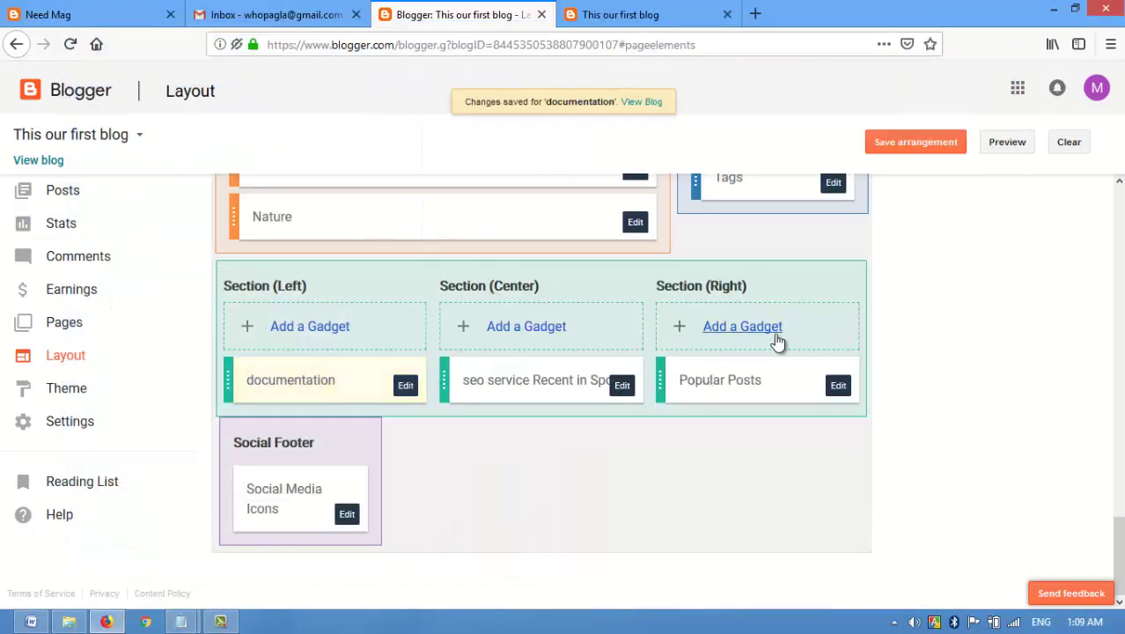
click(841, 387)
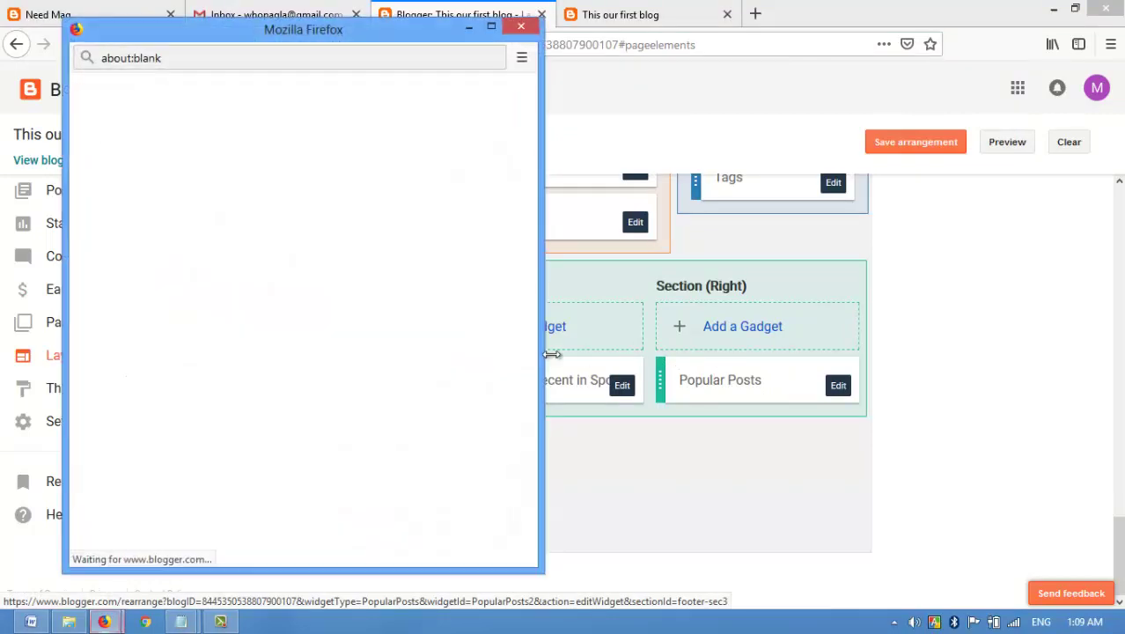
mouse_move(180, 621)
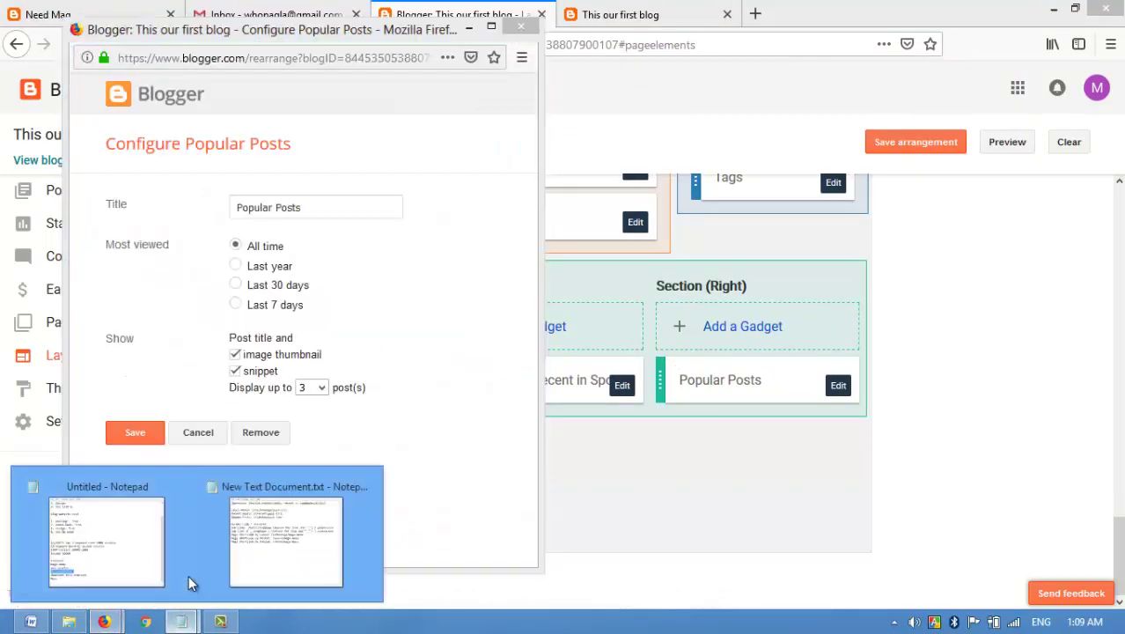
click(168, 535)
drag(513, 380, 405, 357)
key(ctrl+c)
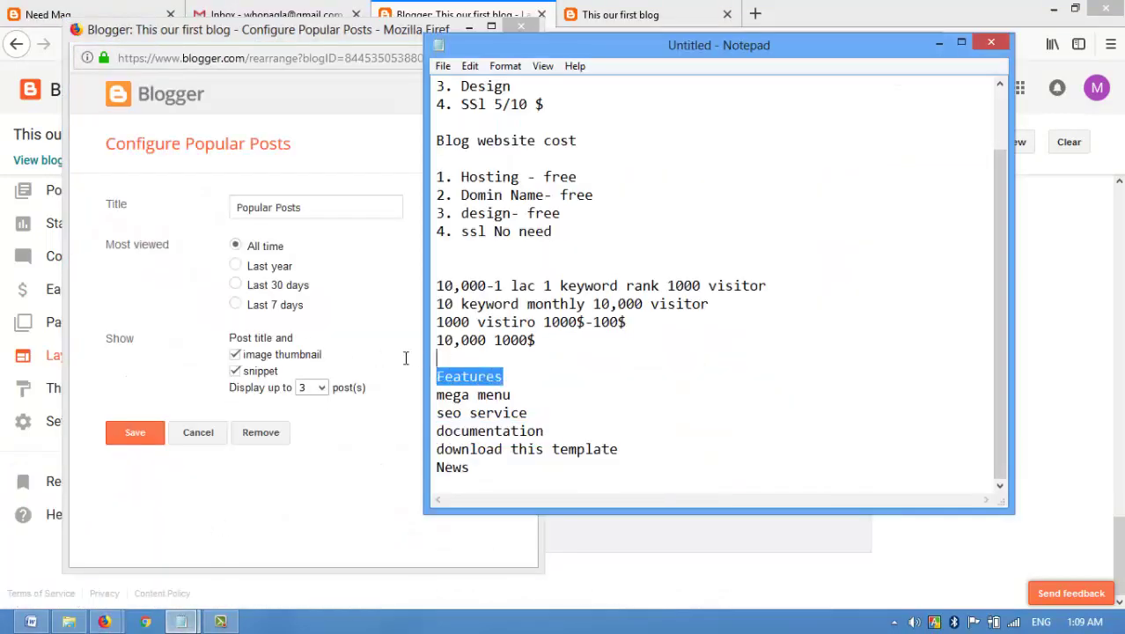
click(300, 208)
key(ctrl+a)
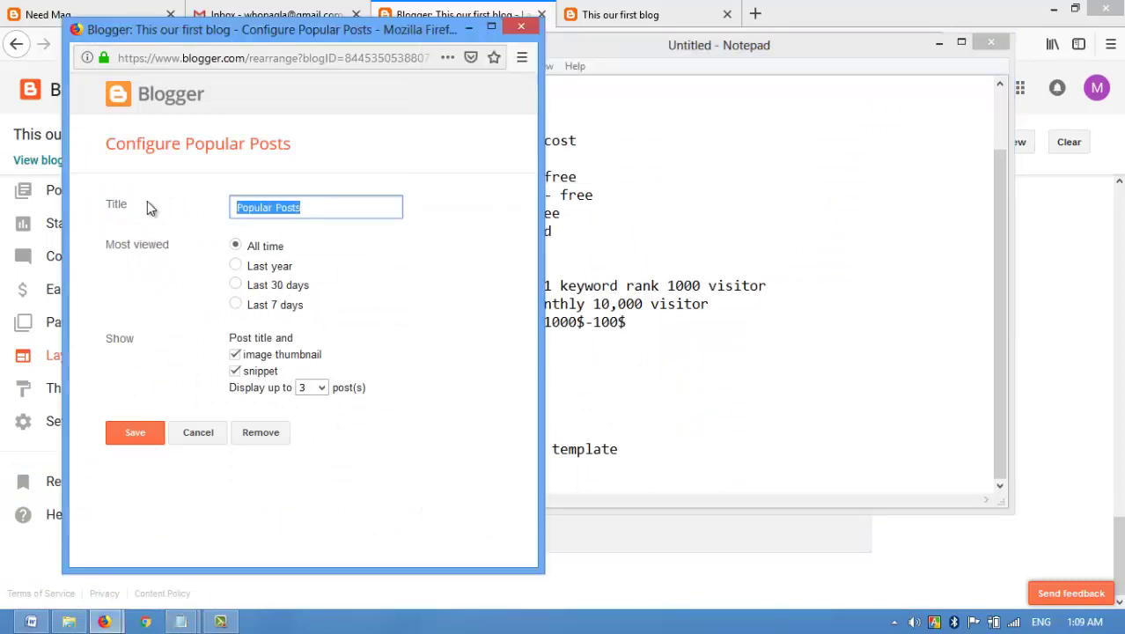
key(ctrl+v)
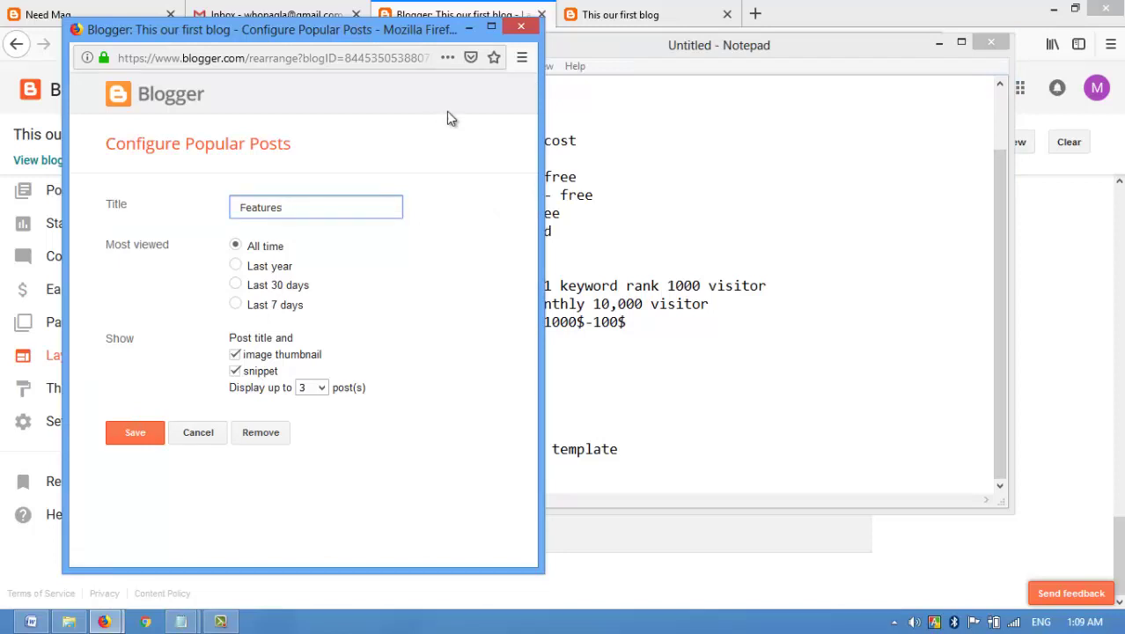
click(518, 28)
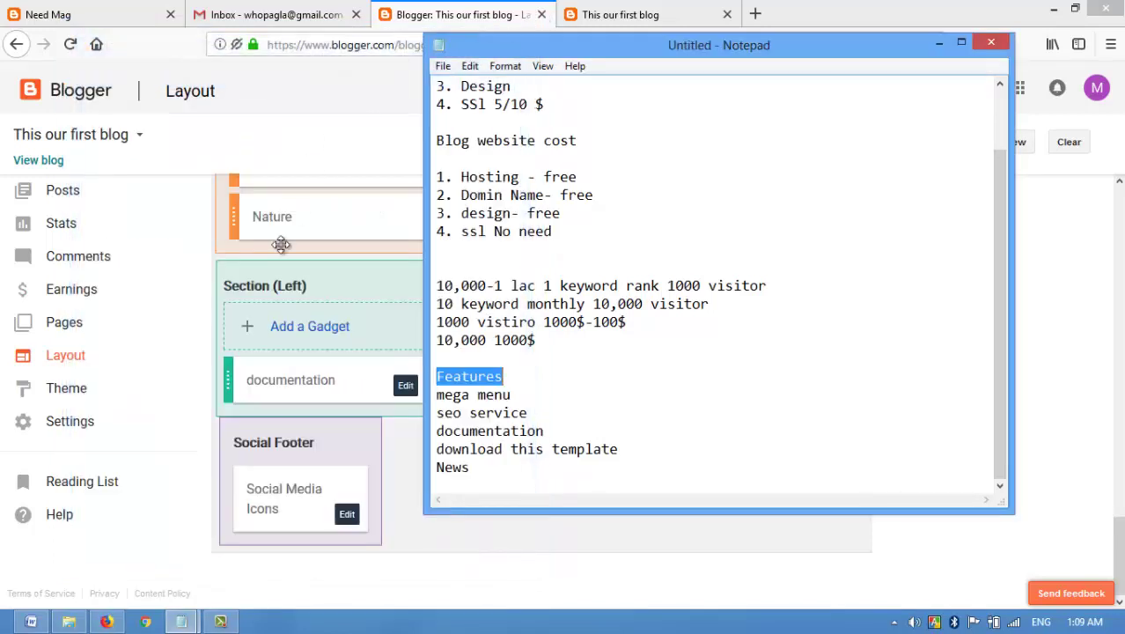
Bring the blog layout page back up and close the outdated live blog page
click(198, 403)
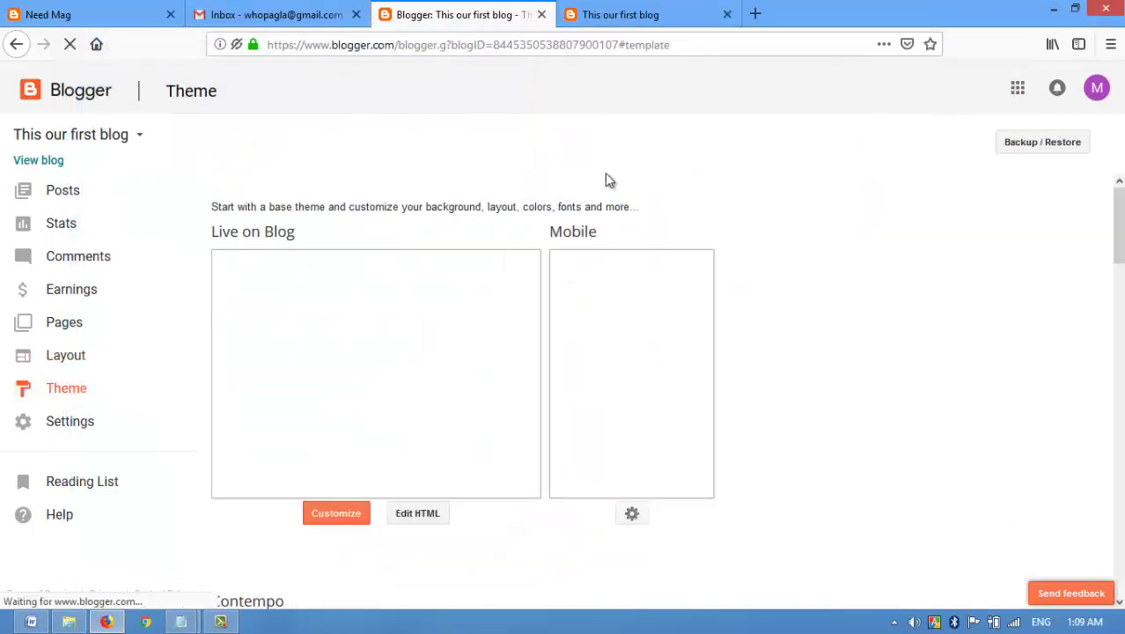
click(79, 370)
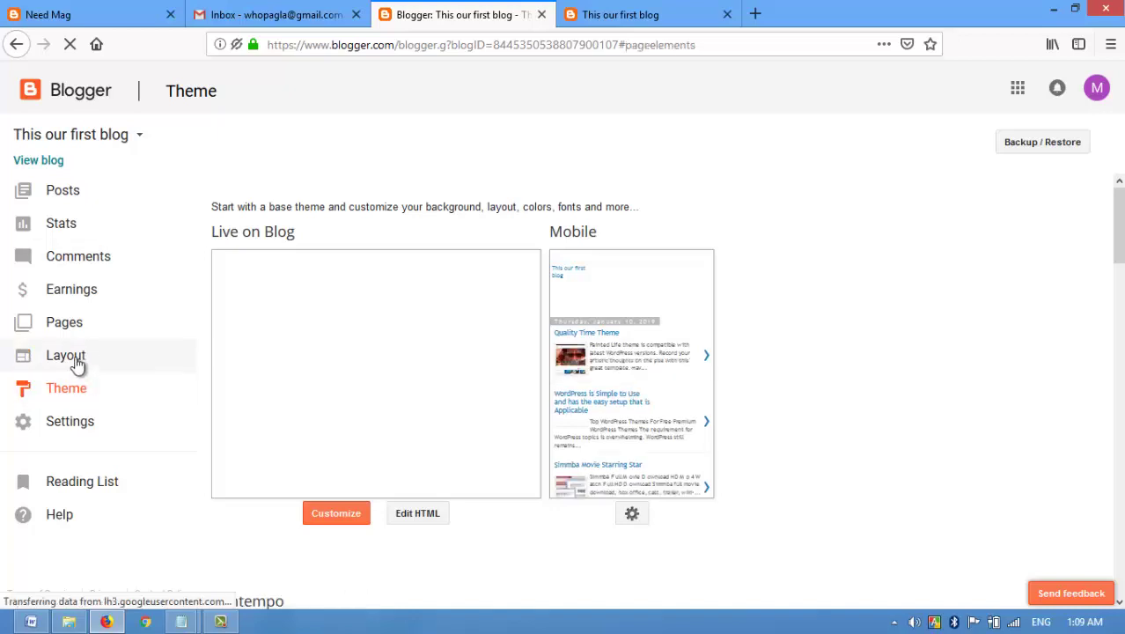
scroll(405, 359, down, 5)
scroll(417, 380, down, 9)
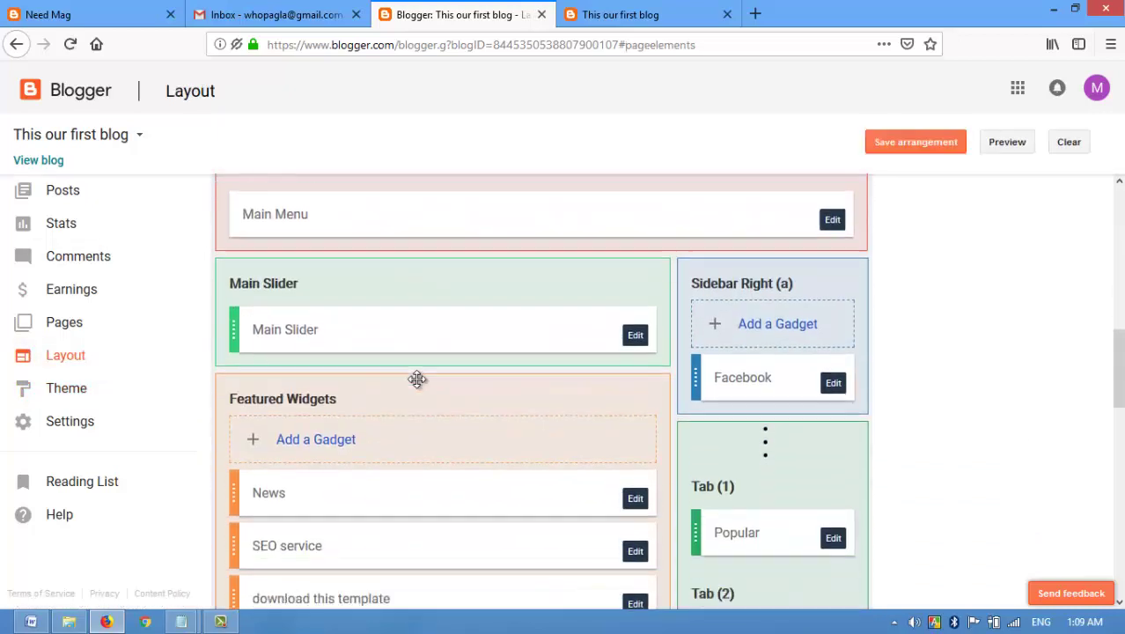
click(727, 15)
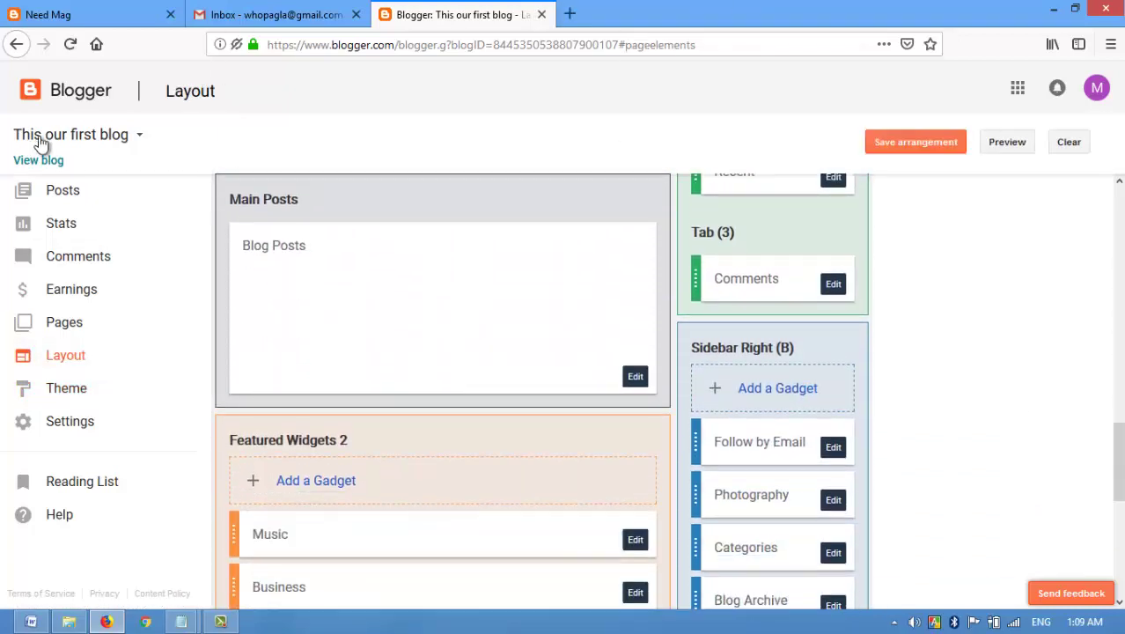
Open the live blog and examine the documentation and seo service columns in its footer
click(50, 164)
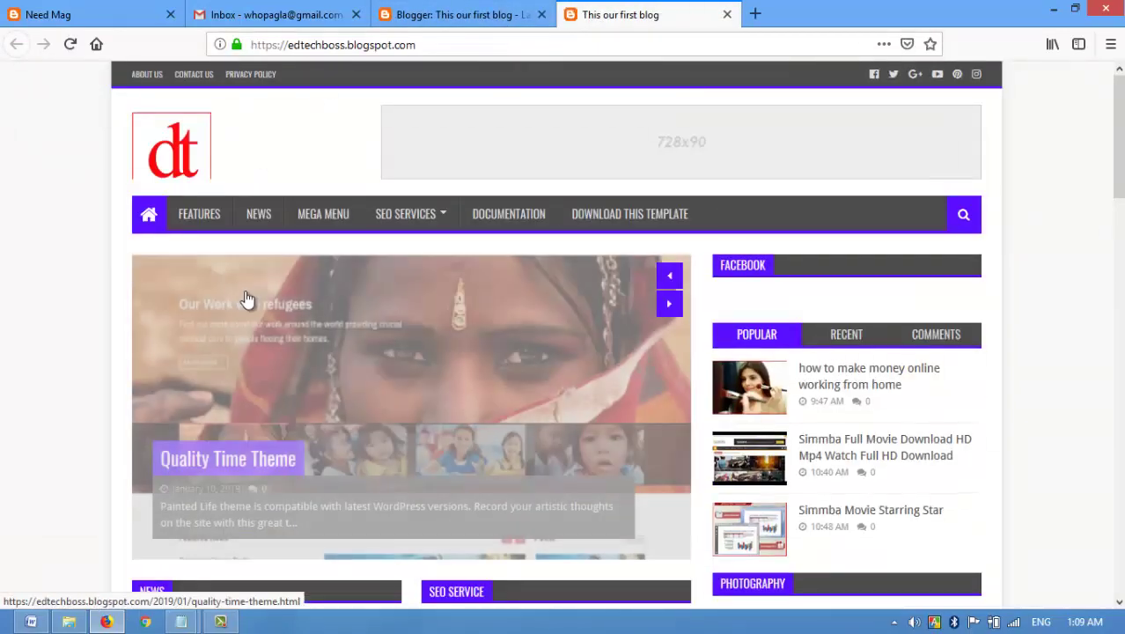
scroll(246, 301, down, 3)
scroll(227, 390, down, 10)
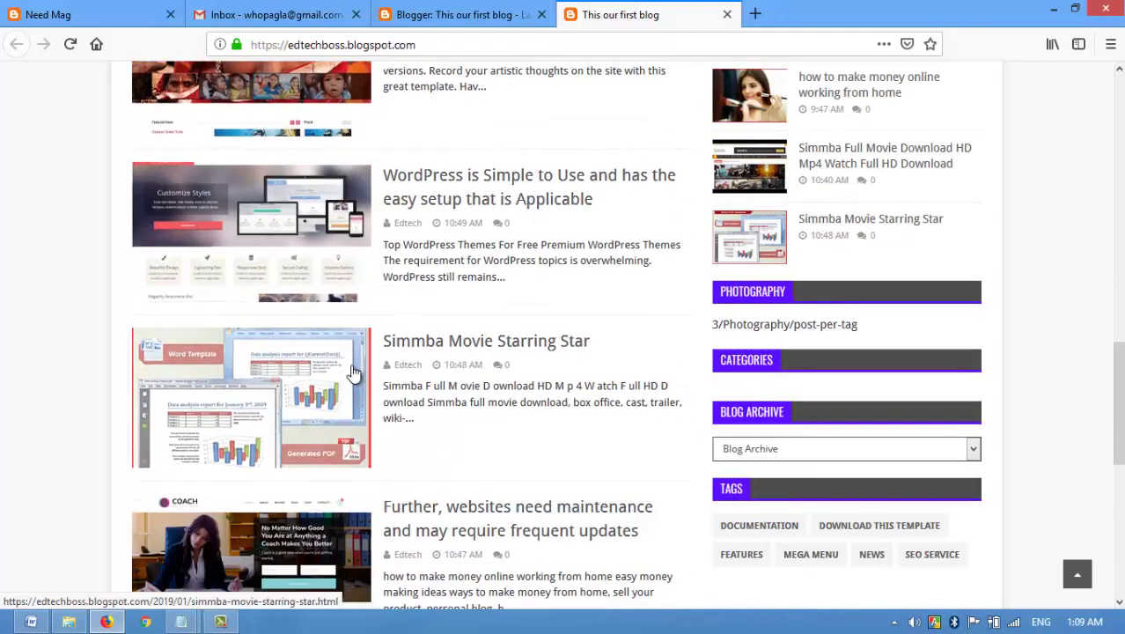
scroll(370, 367, down, 3)
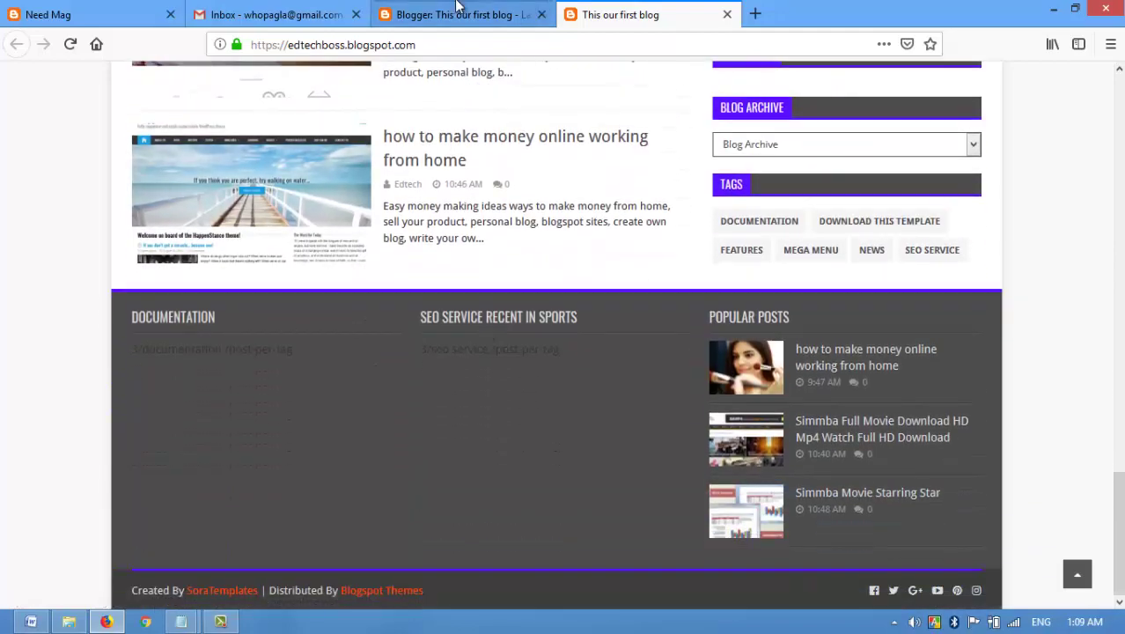
Open the seo service Recent in Sports gadget's settings in the center footer section and recheck the live blog's footer
click(454, 14)
scroll(297, 432, down, 5)
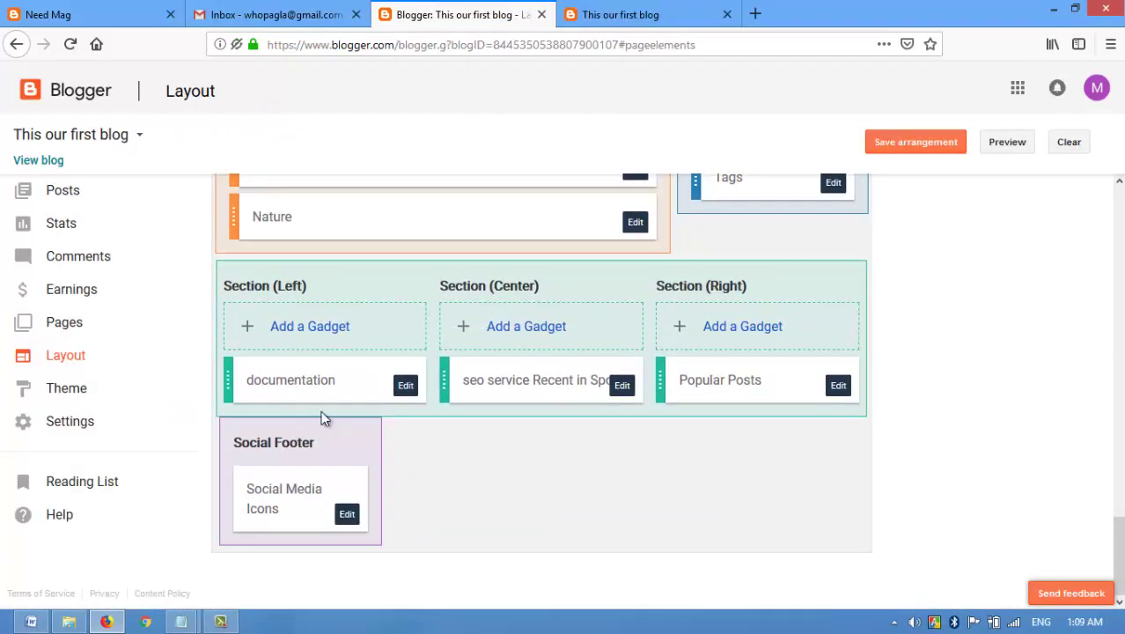
click(622, 385)
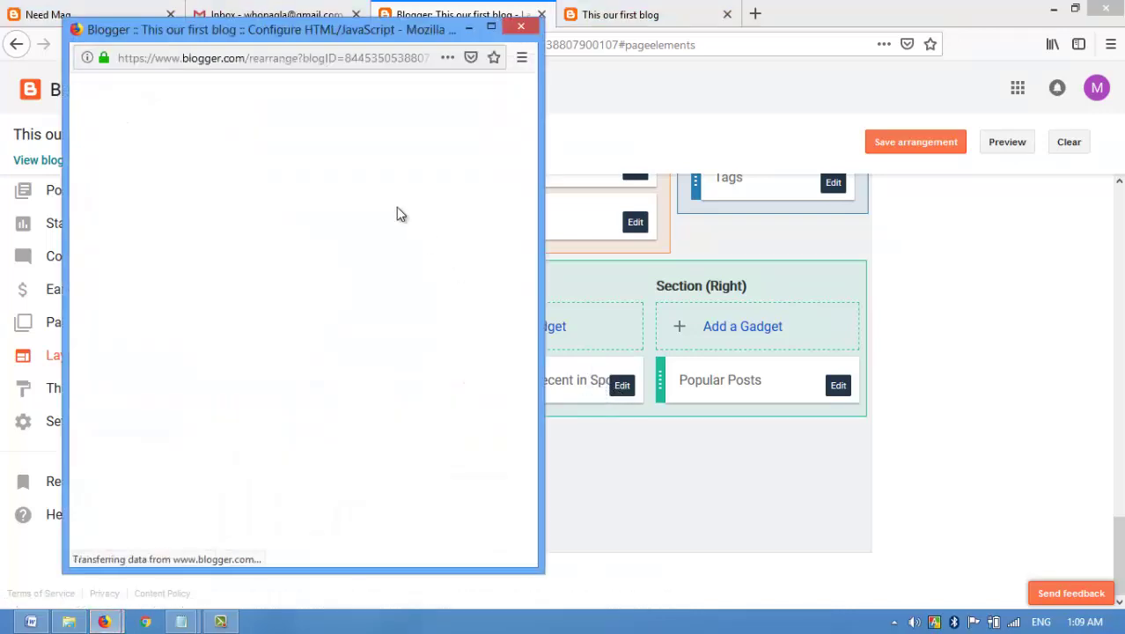
click(193, 269)
click(644, 26)
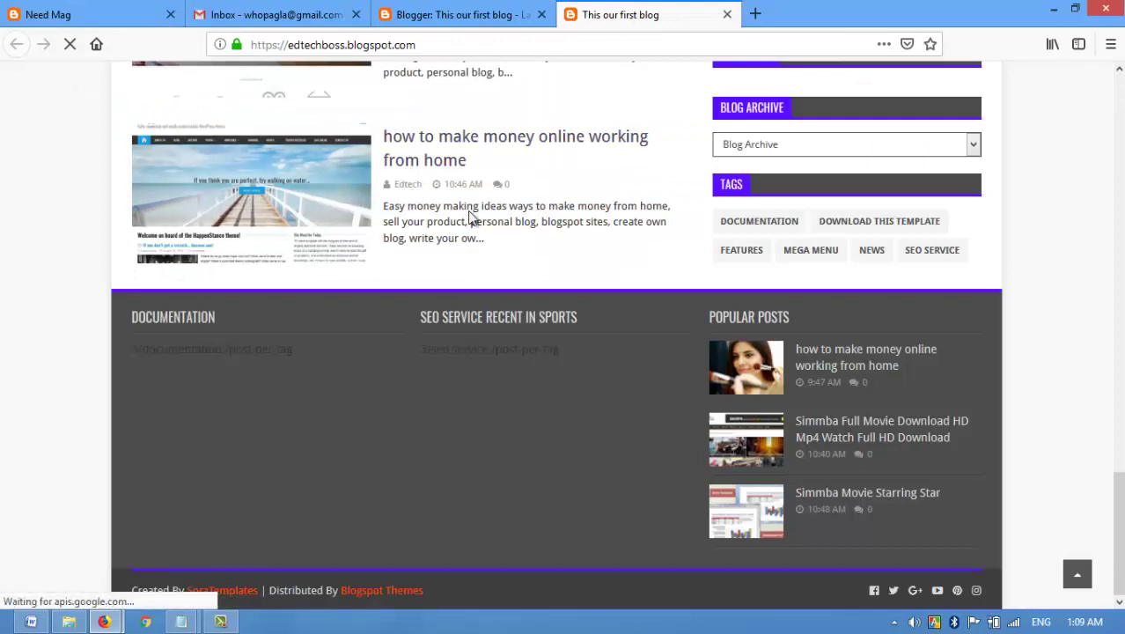
Open the blog's post list in a new tab and copy the "SEO service" label from the Quality Time Theme post
click(453, 15)
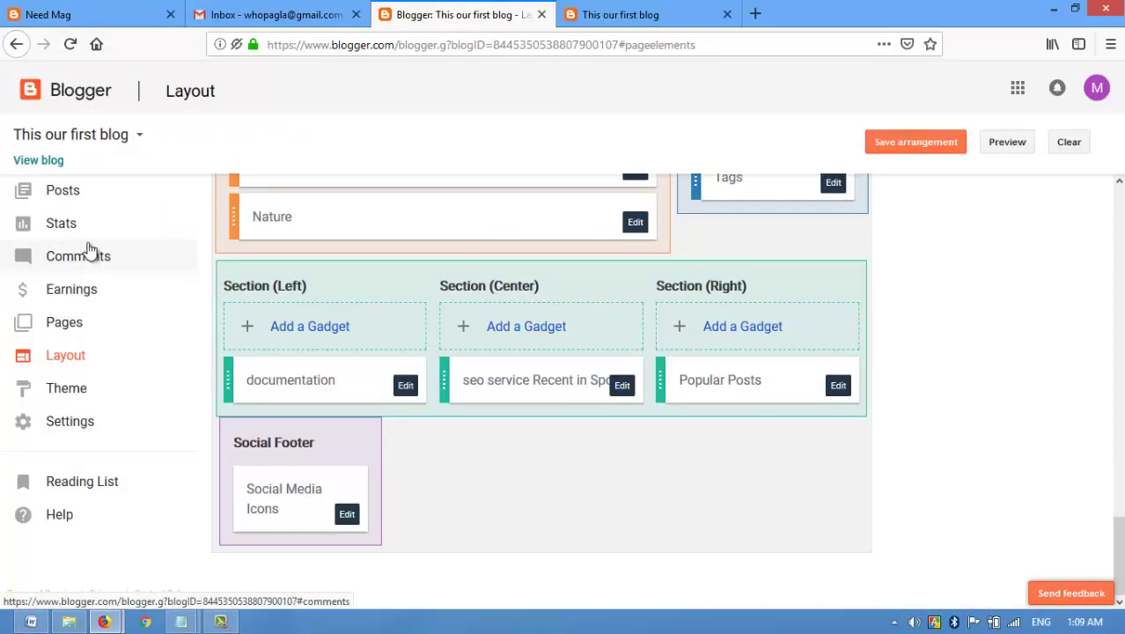
middle_click(88, 192)
click(628, 15)
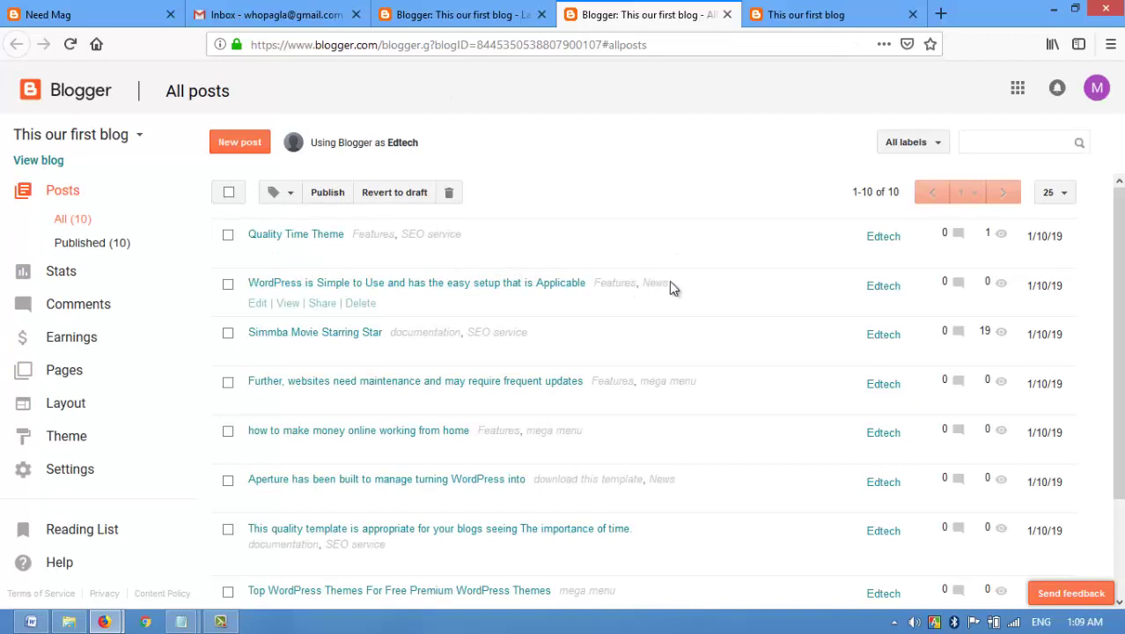
triple_click(440, 240)
key(ctrl+c)
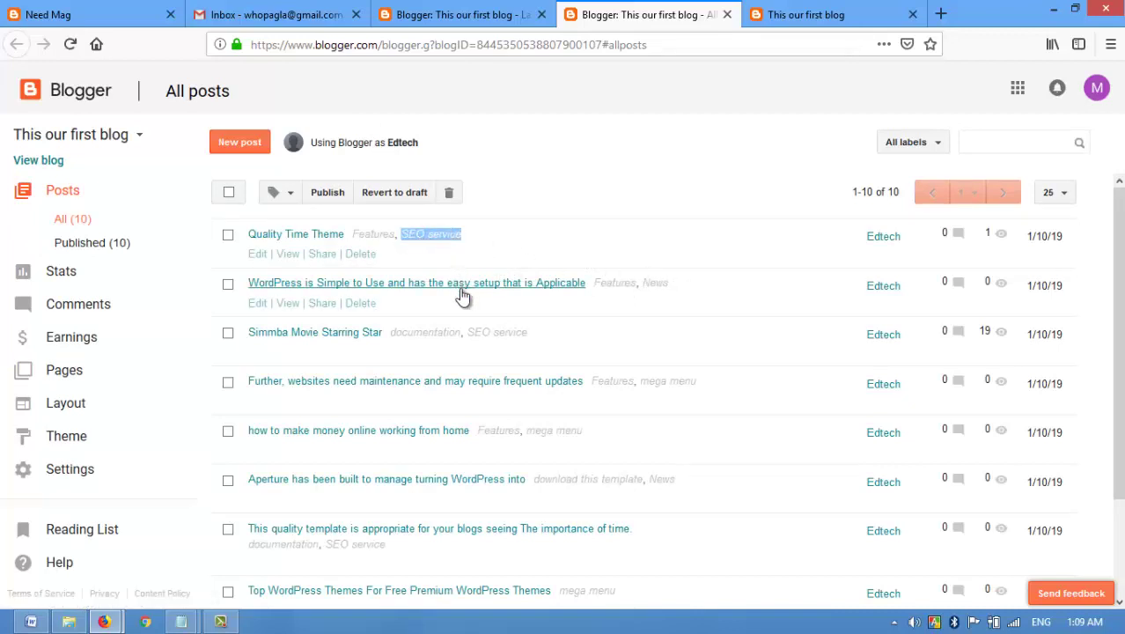
Replace the center footer gadget's title and the label in its content with "SEO service", and save the gadget and the arrangement
click(462, 14)
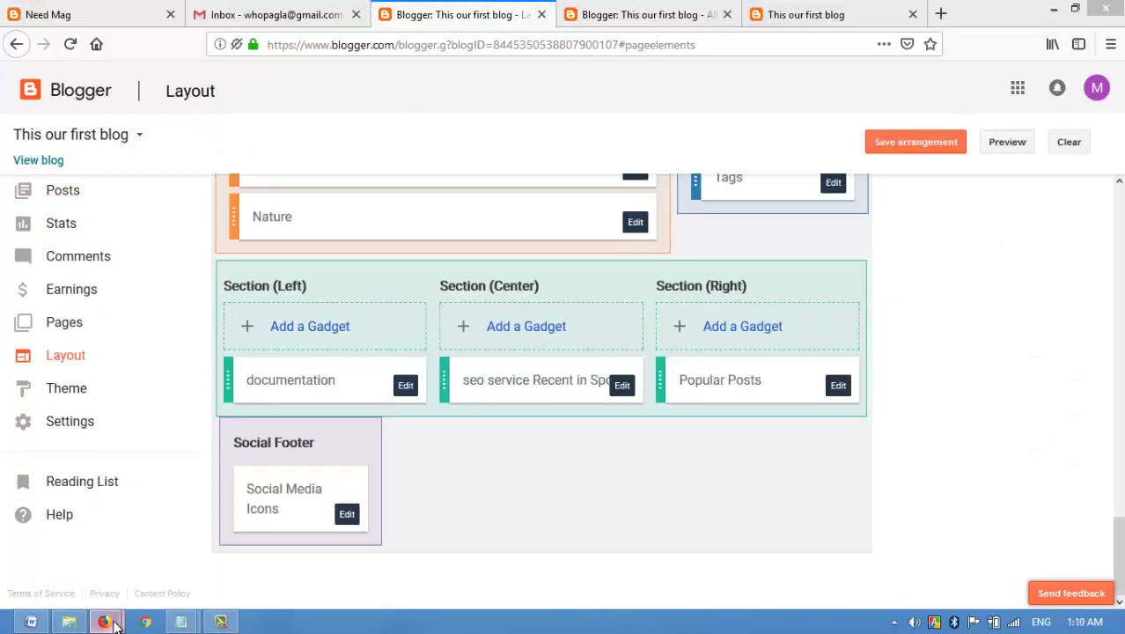
mouse_move(104, 621)
click(231, 539)
triple_click(146, 215)
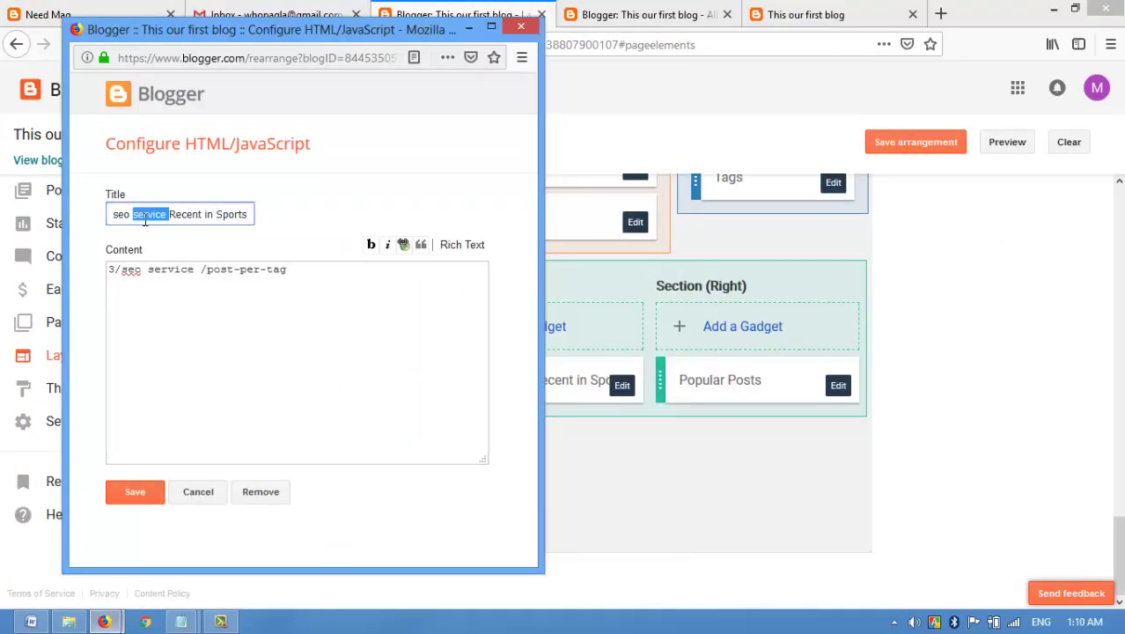
text(SEO service)
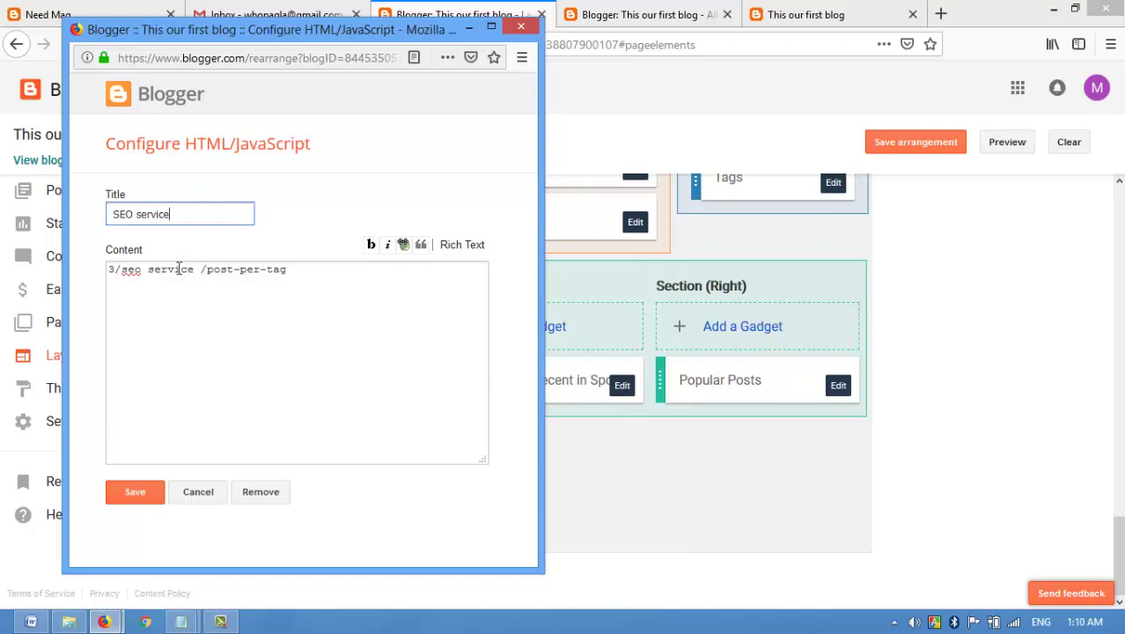
double_click(179, 268)
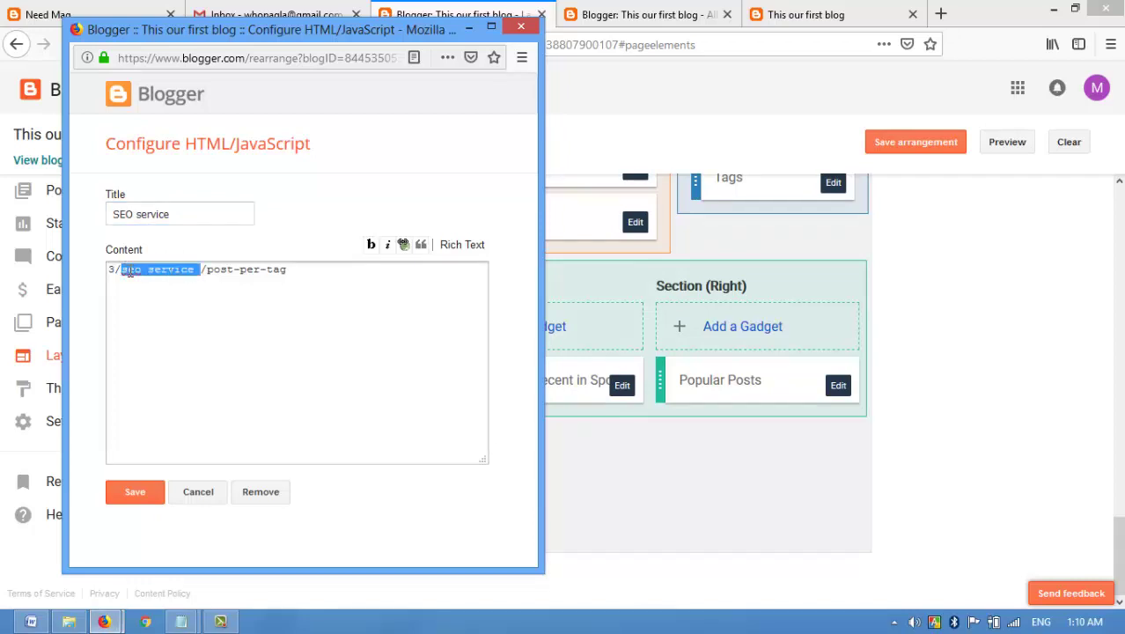
key(ctrl+v)
click(138, 492)
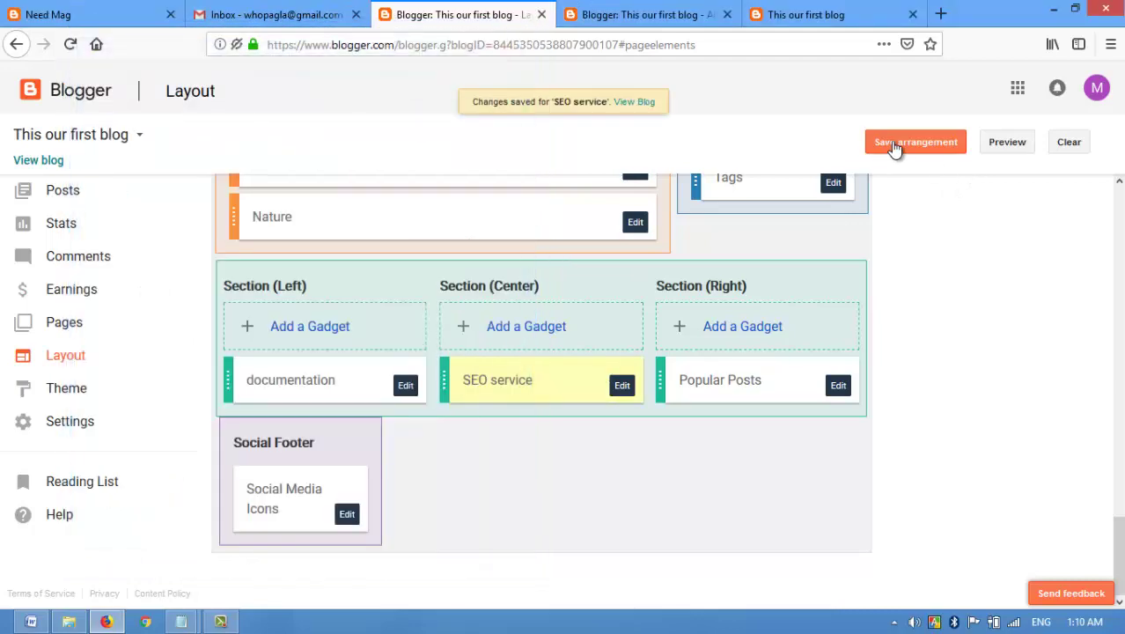
click(895, 146)
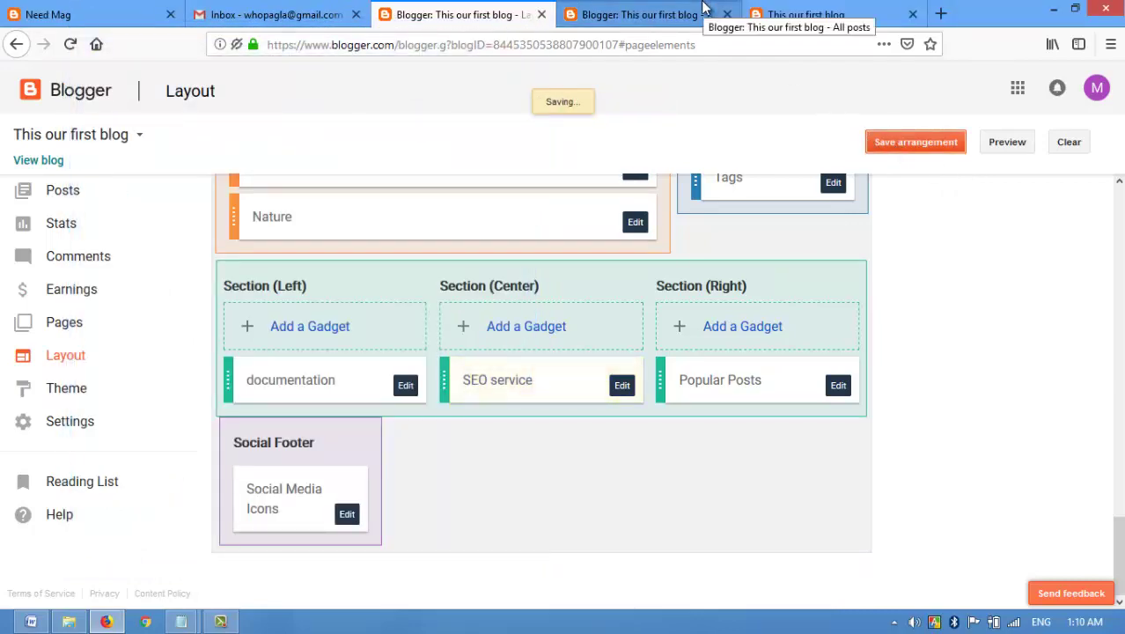
Reload the live blog and check the SEO service and documentation columns in the footer
click(678, 16)
click(805, 15)
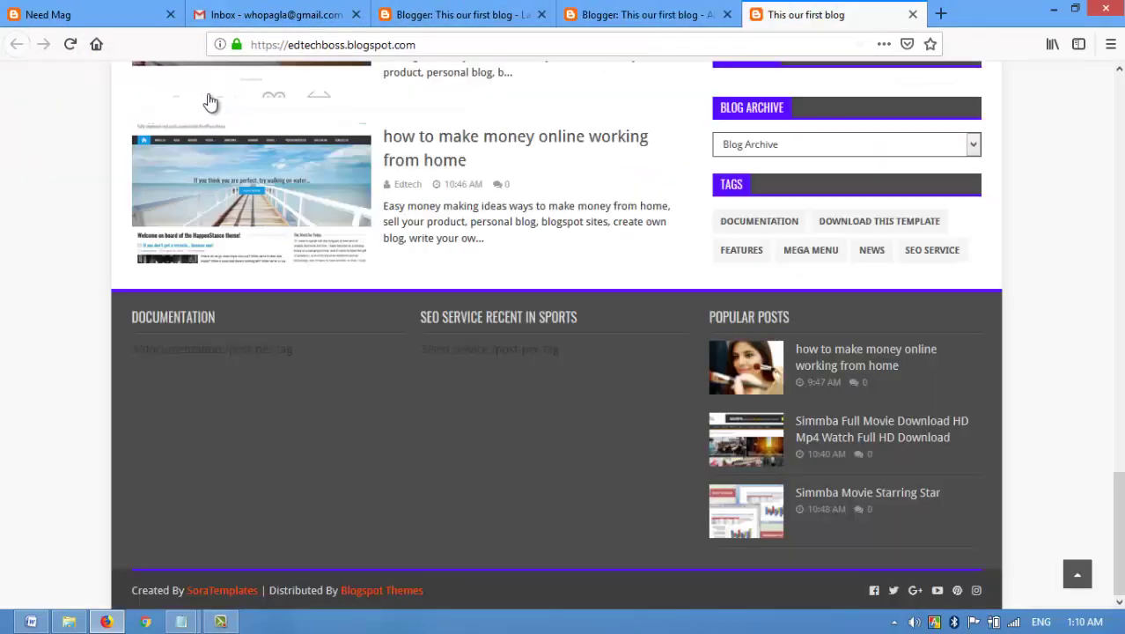
click(70, 44)
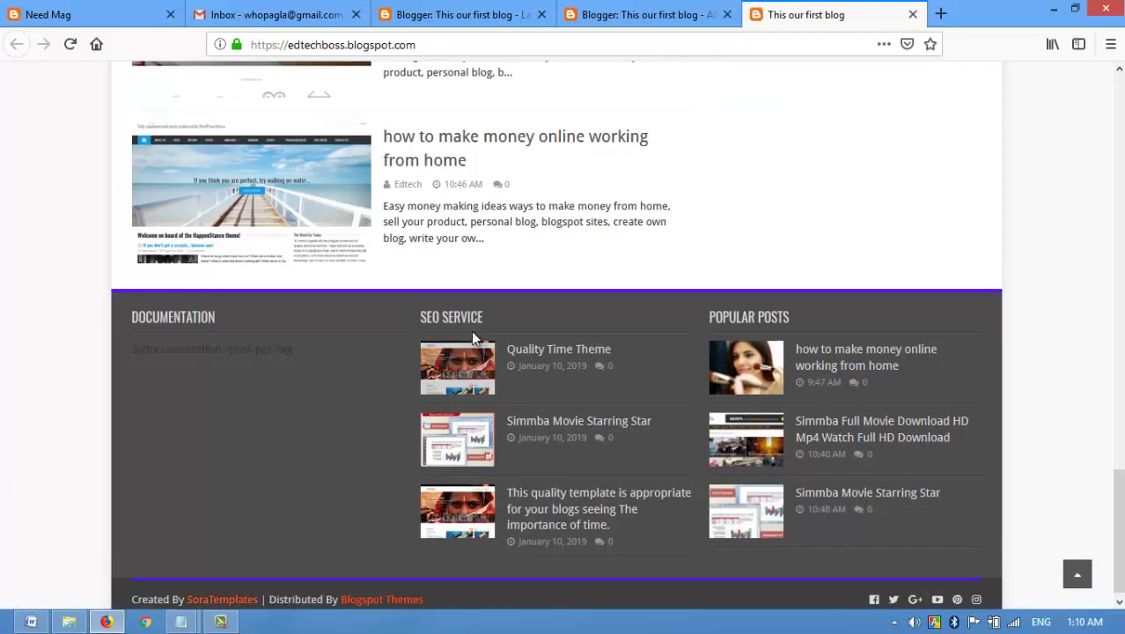
double_click(171, 317)
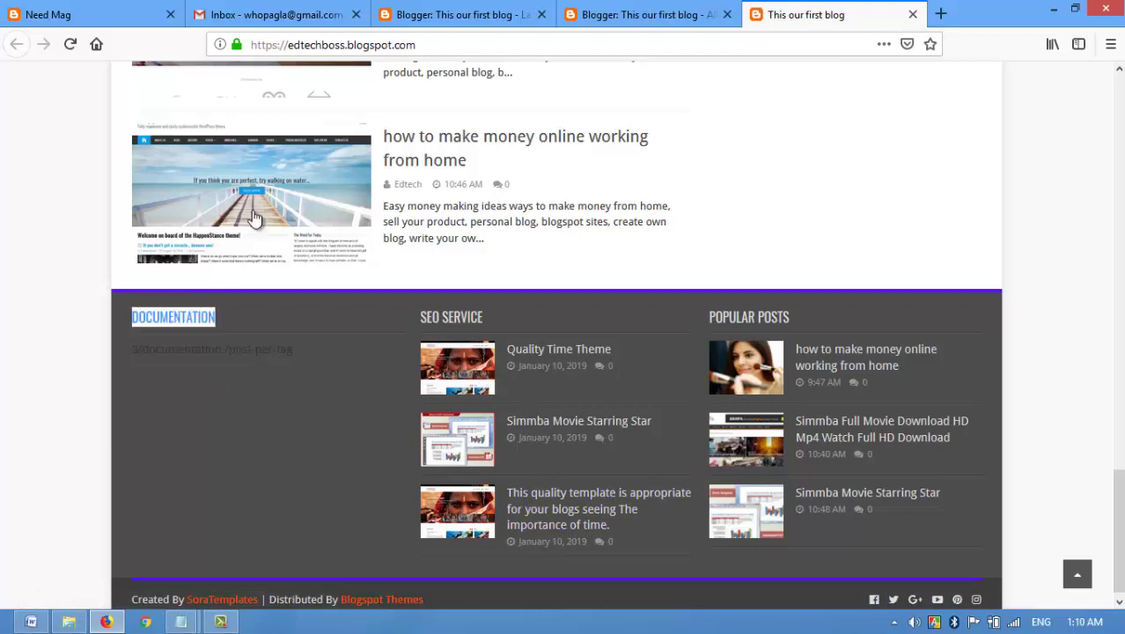
Open the documentation gadget's settings in the left footer section and copy the "News" label from the post list
click(438, 13)
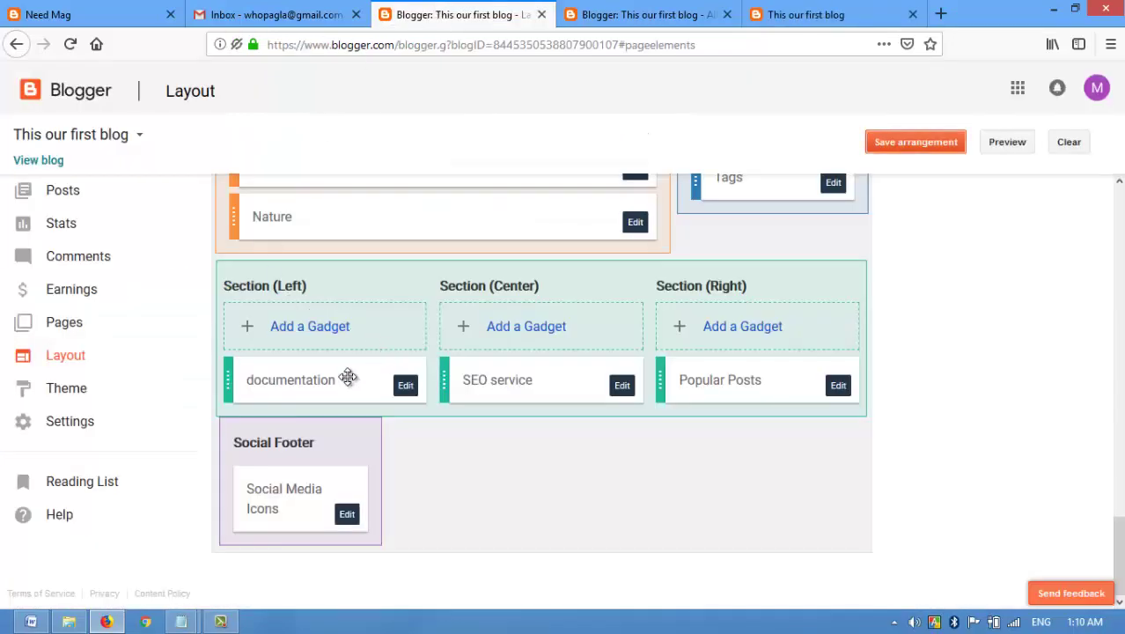
click(401, 389)
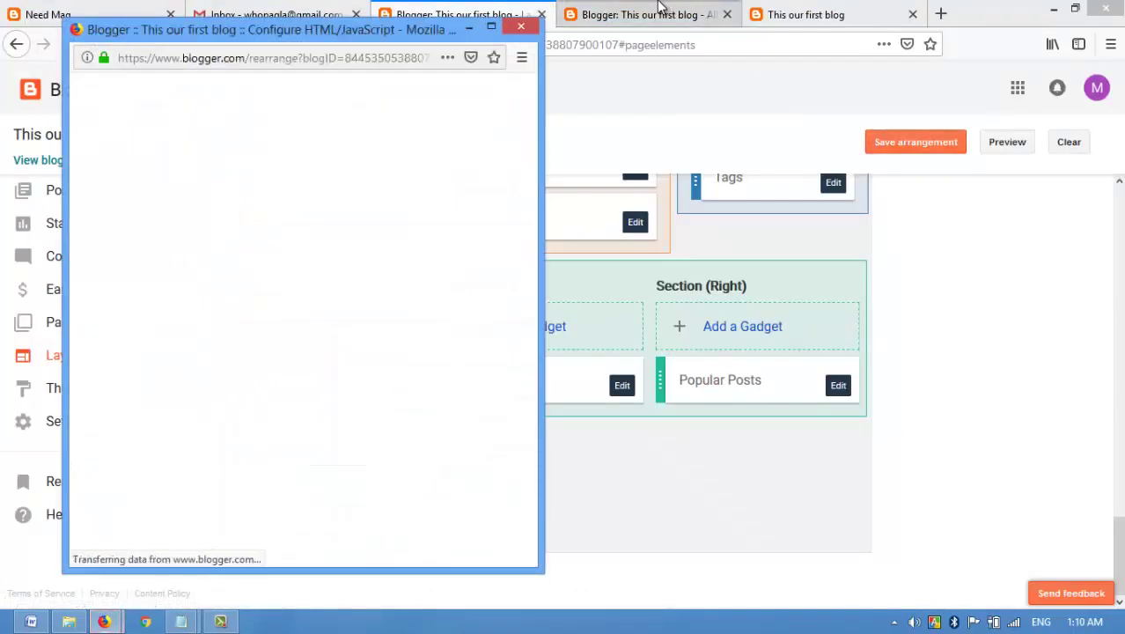
click(651, 14)
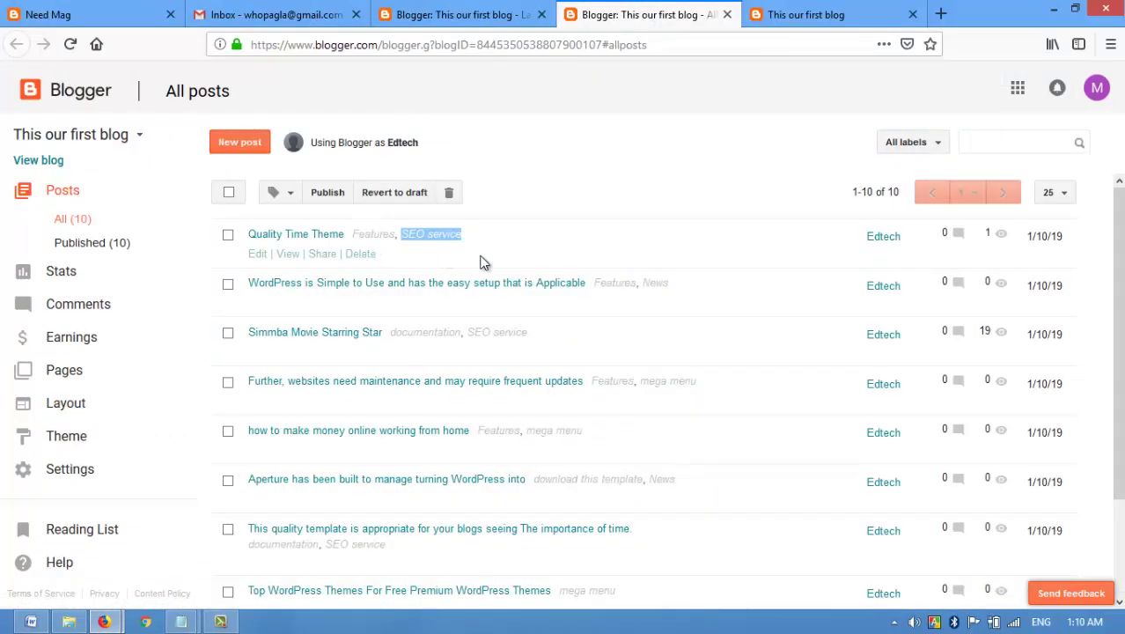
drag(680, 283, 662, 292)
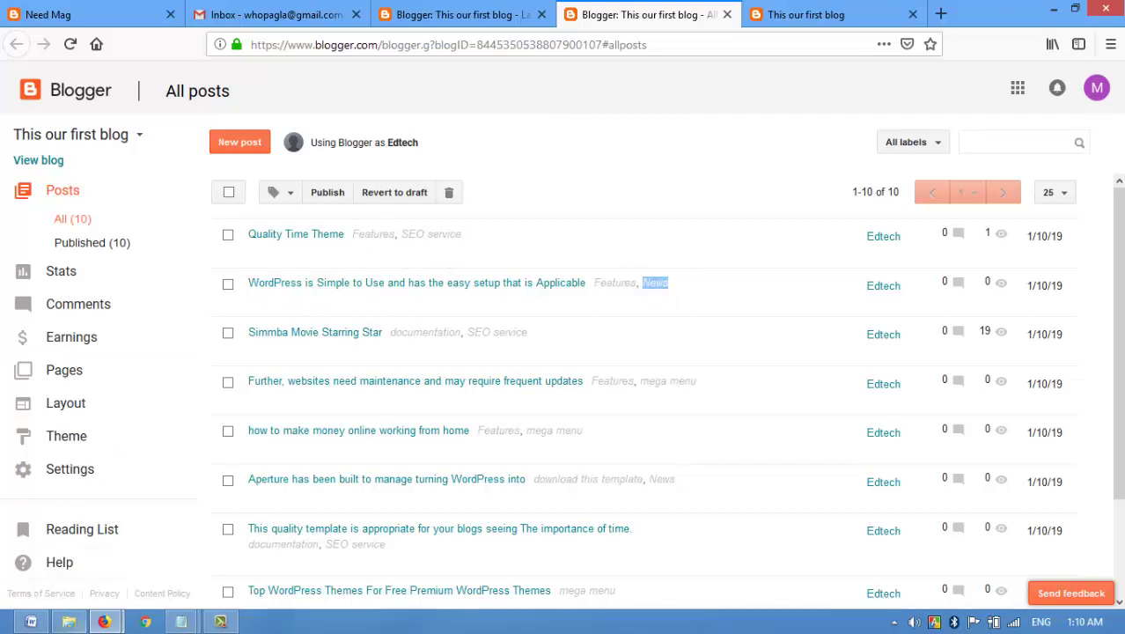
Set the left footer gadget's title to "News" and its content to "3/News/post-per-tag", and save the gadget and the layout arrangement
click(104, 621)
click(257, 553)
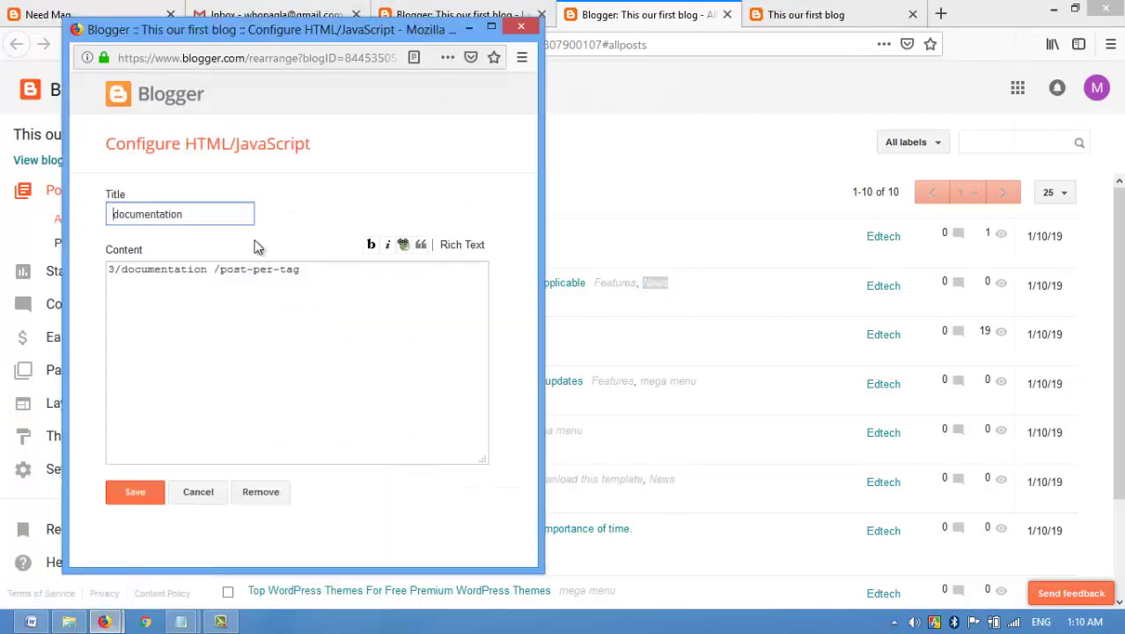
double_click(215, 211)
text(News)
double_click(143, 271)
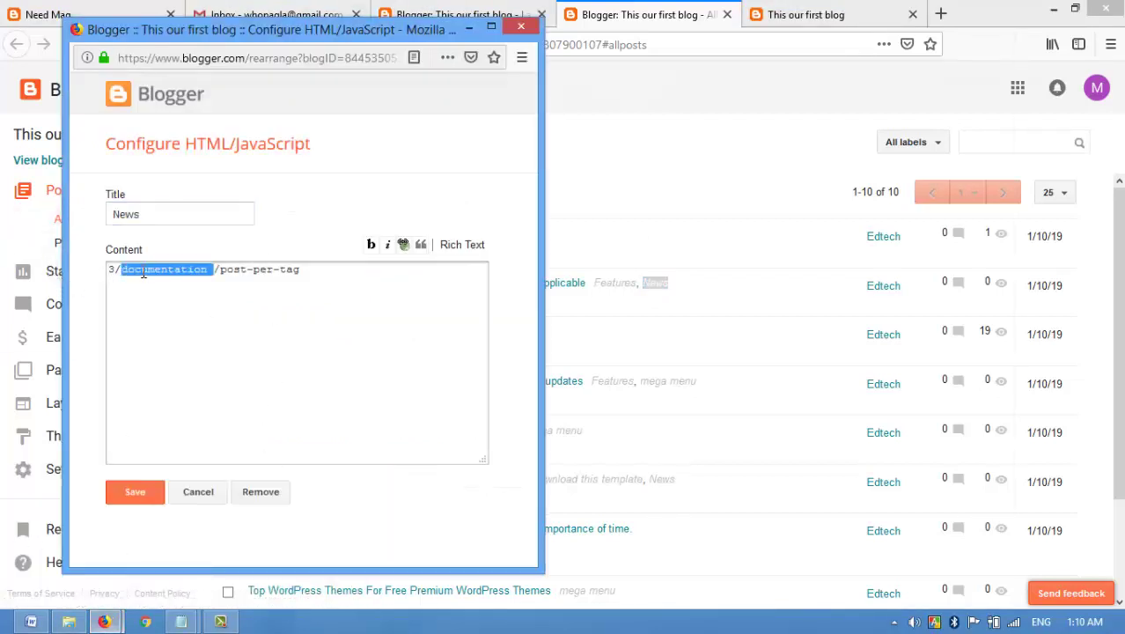
text(News)
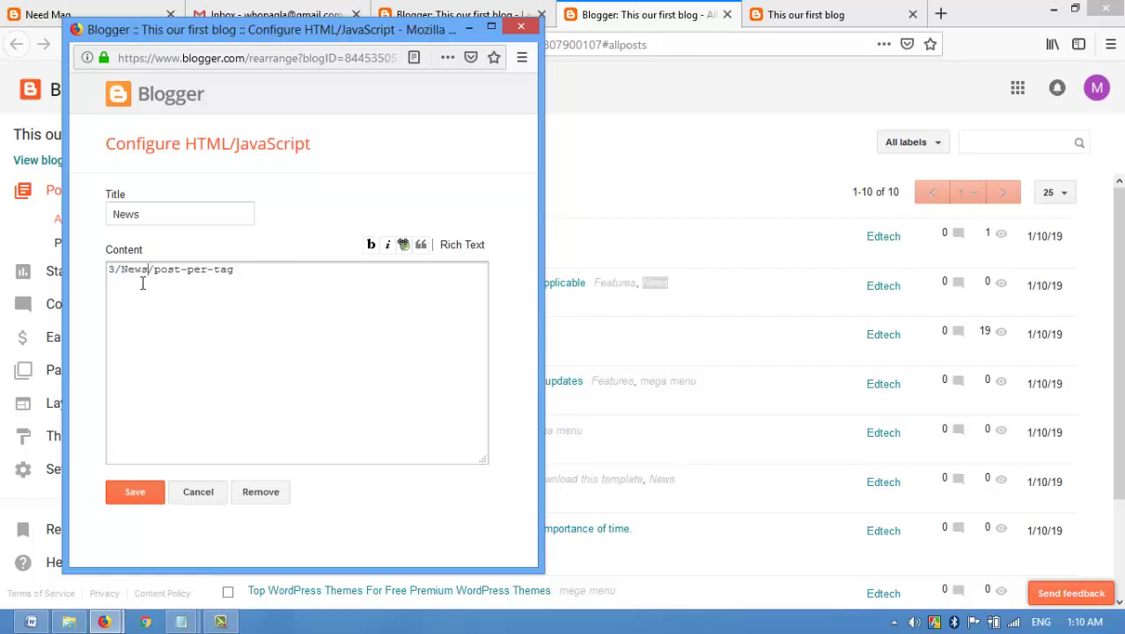
click(124, 493)
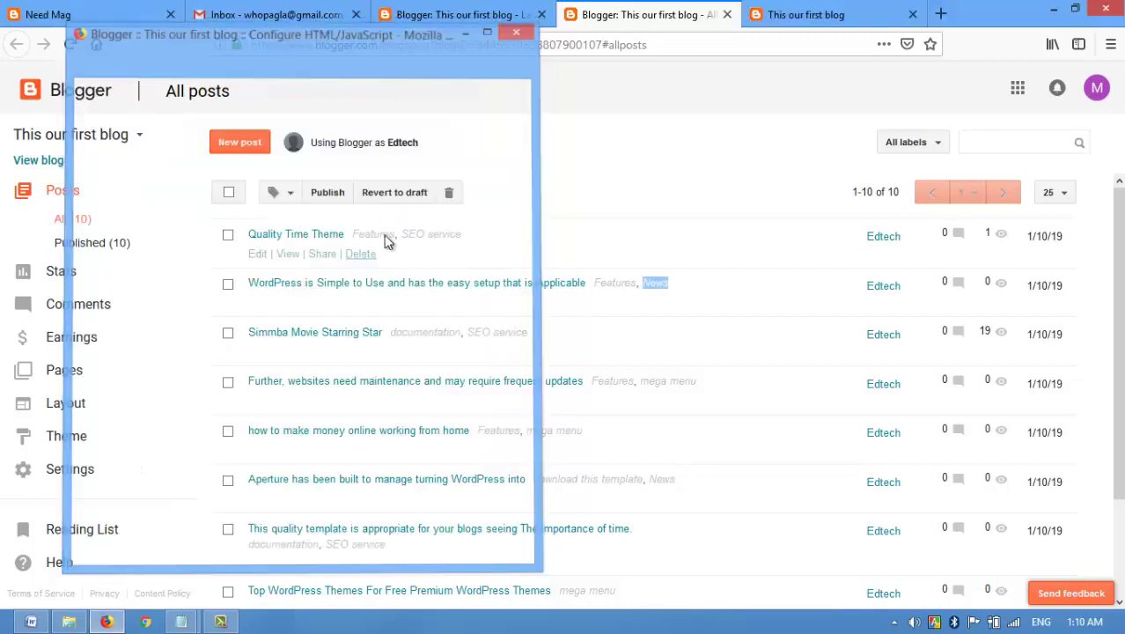
click(527, 10)
click(909, 148)
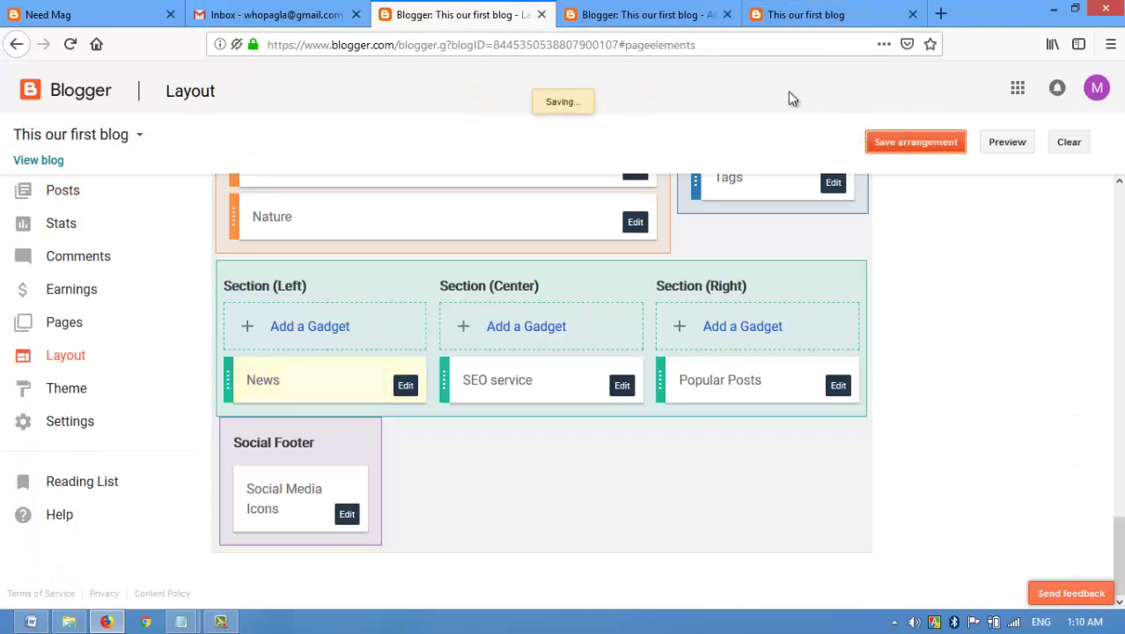
Reload the live blog, check the left footer column, and return to the start of the page
click(664, 16)
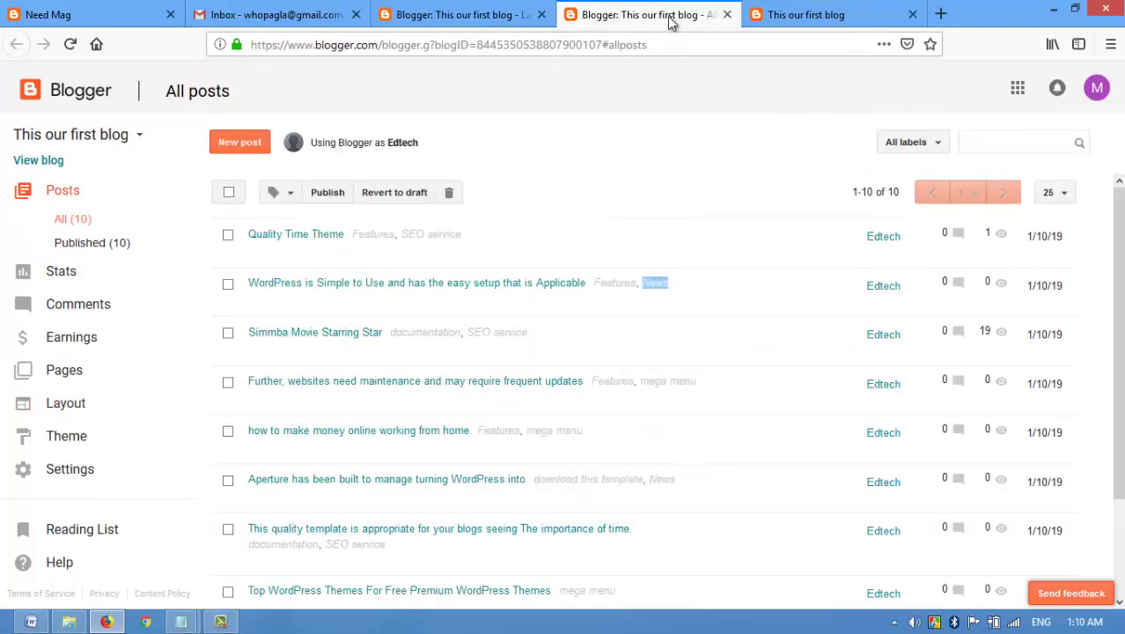
click(780, 12)
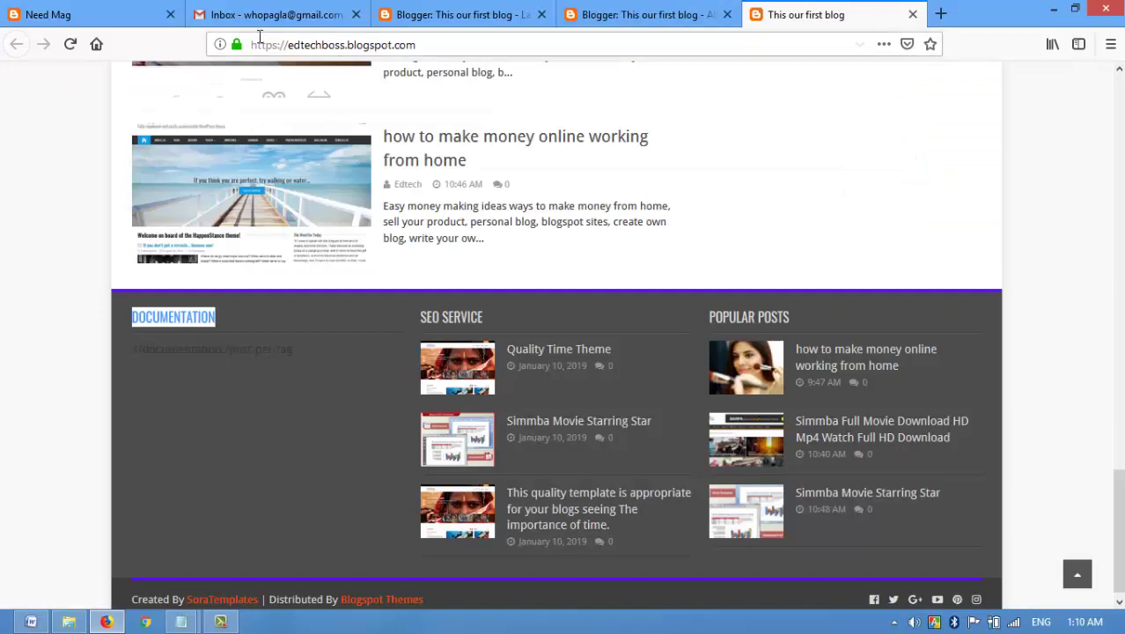
click(74, 44)
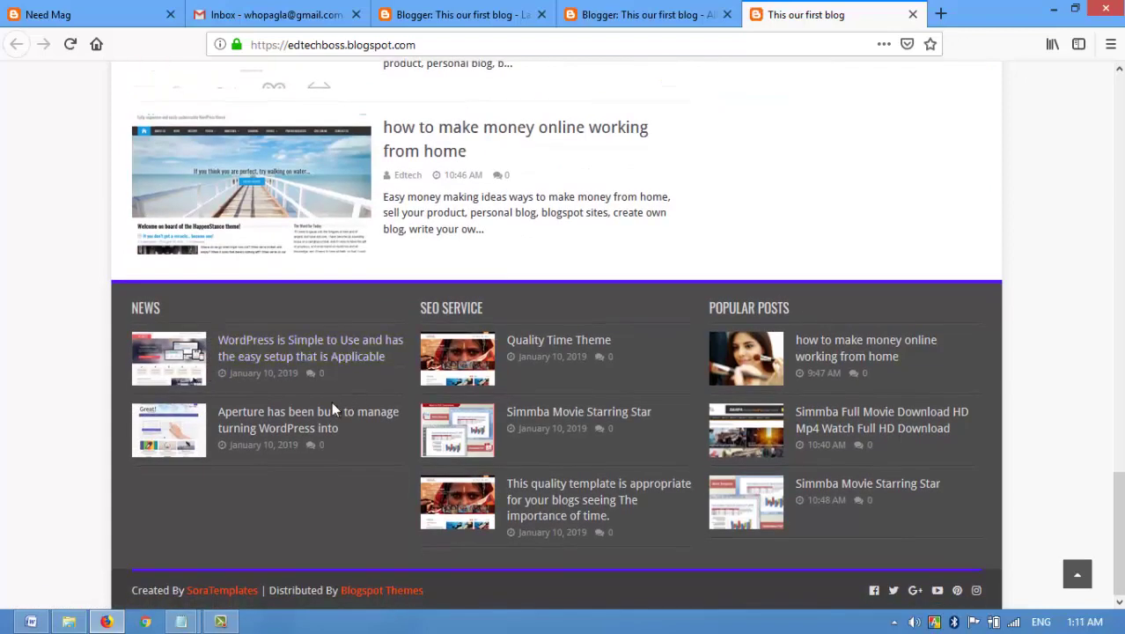
click(1075, 573)
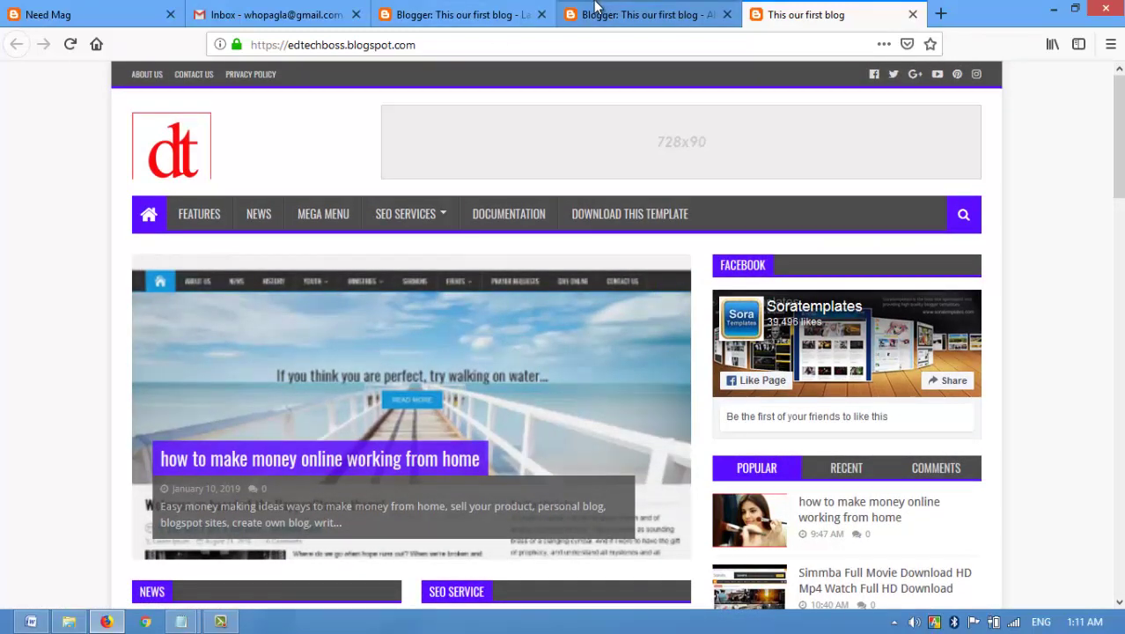
Compare the Need Mag demo's header, menu and slider area with the same area of the live blog
click(39, 14)
scroll(512, 361, up, 20)
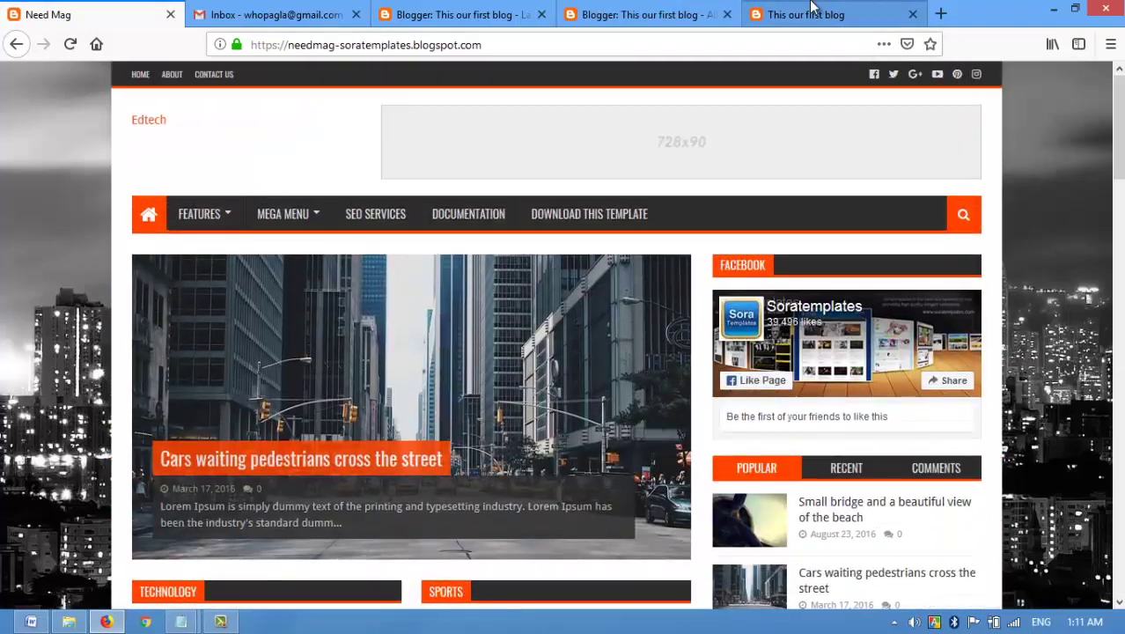
click(808, 14)
drag(1118, 141, 1091, 150)
scroll(893, 247, up, 1)
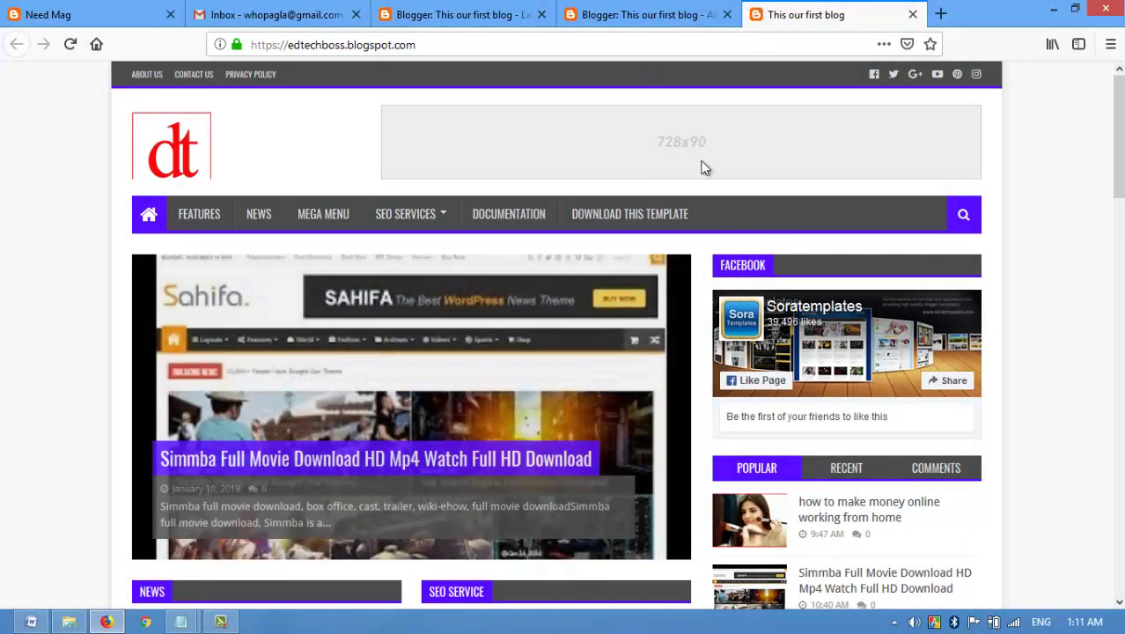
Look through the blog layout from the footer up to the top navigation and compare it with the live blog
click(440, 14)
scroll(793, 394, up, 2)
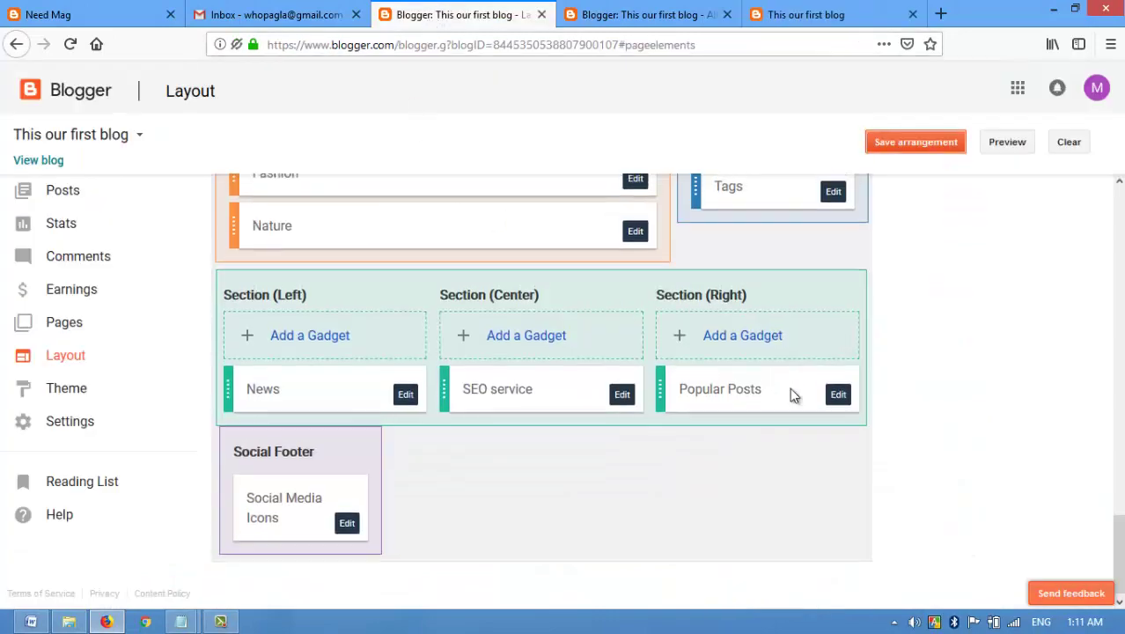
drag(1121, 523, 1120, 515)
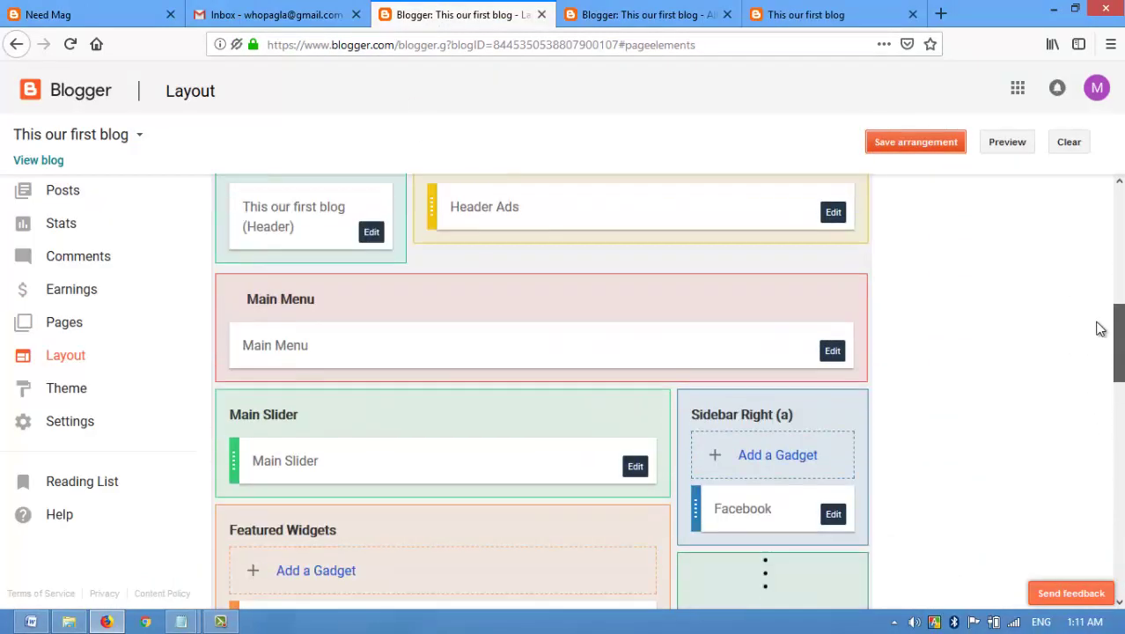
scroll(1059, 256, up, 5)
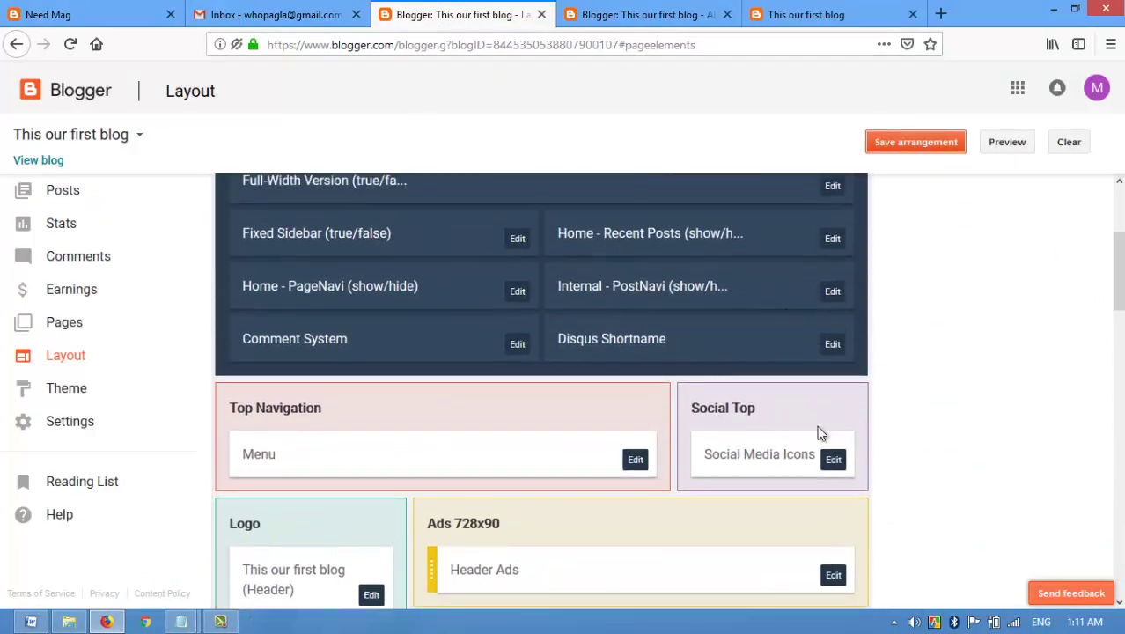
click(778, 17)
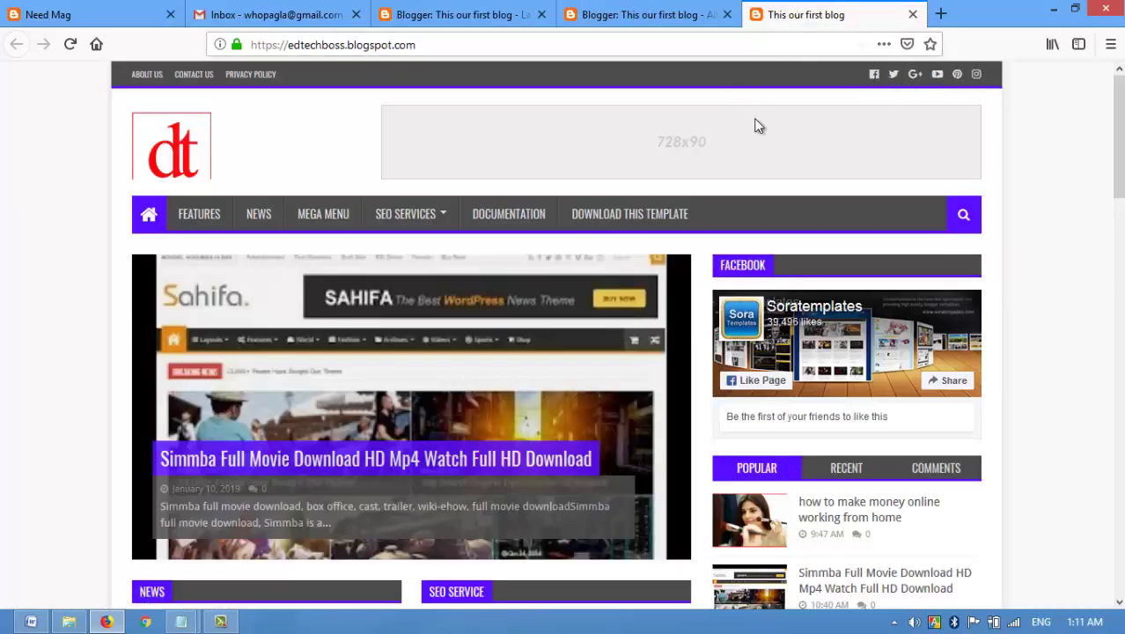
Open the Facebook gadget's settings in the Sidebar Right (a) section and examine its embed code
click(387, 14)
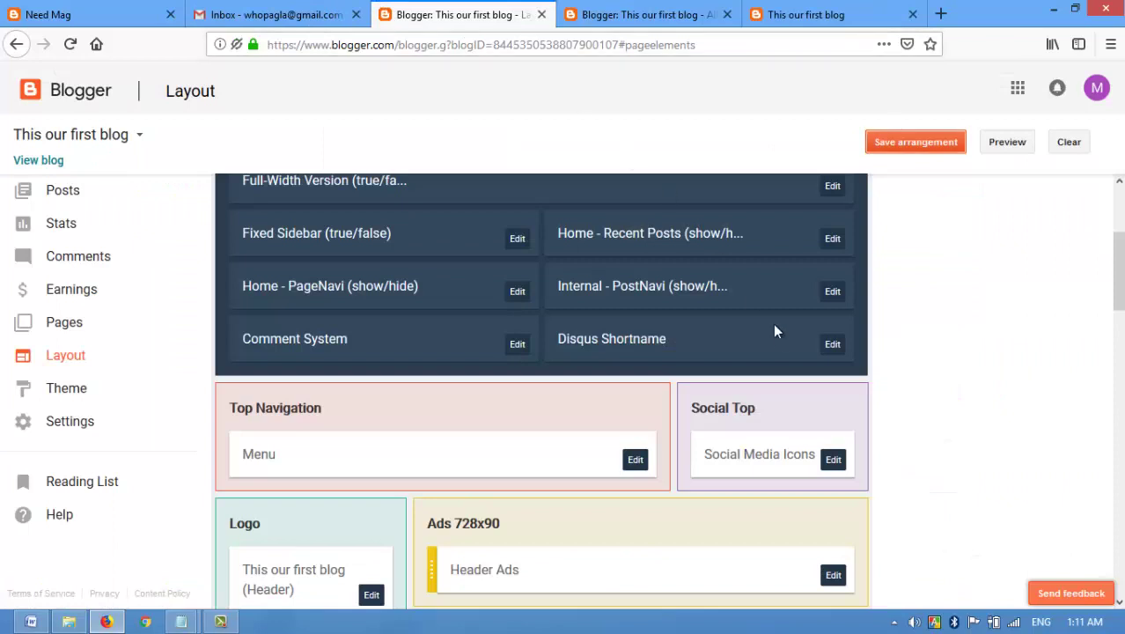
scroll(748, 330, down, 3)
scroll(740, 340, down, 4)
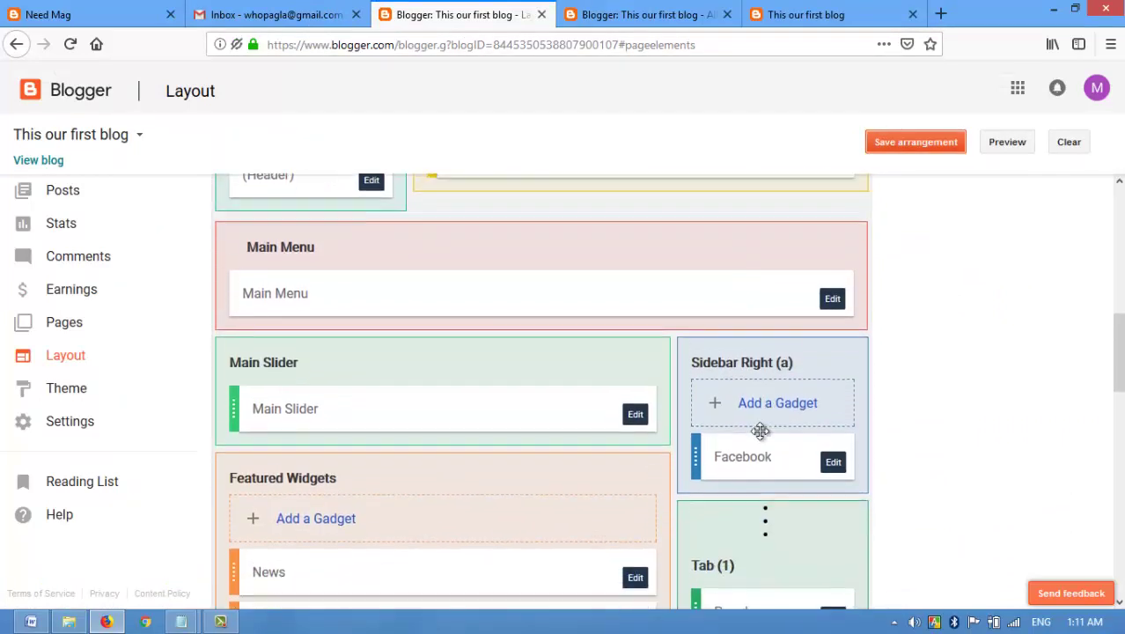
click(832, 431)
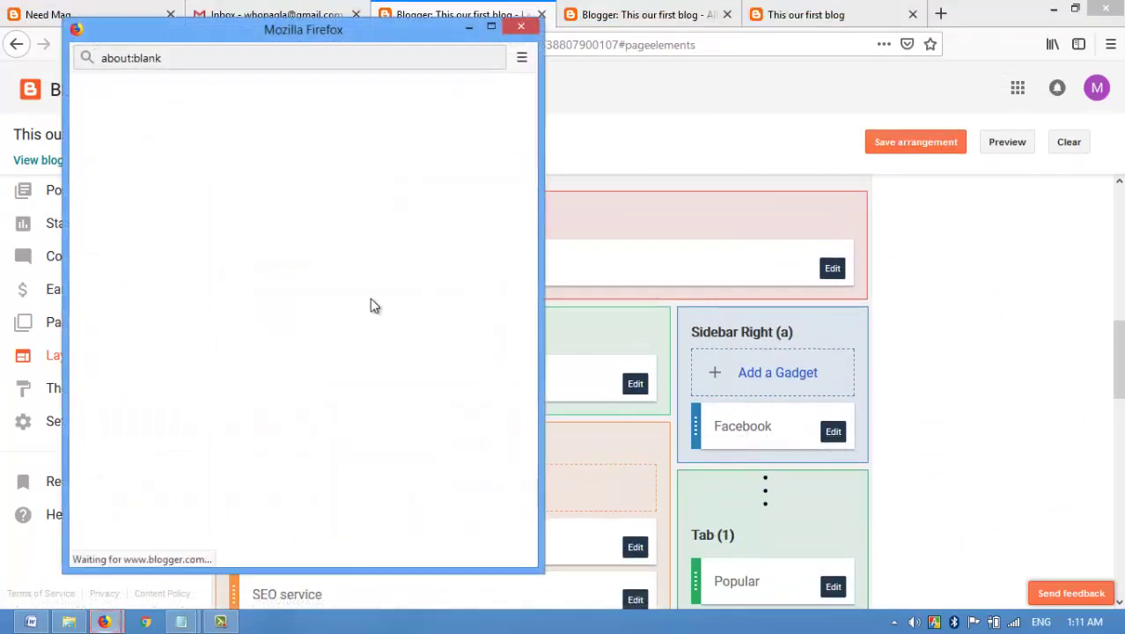
click(350, 344)
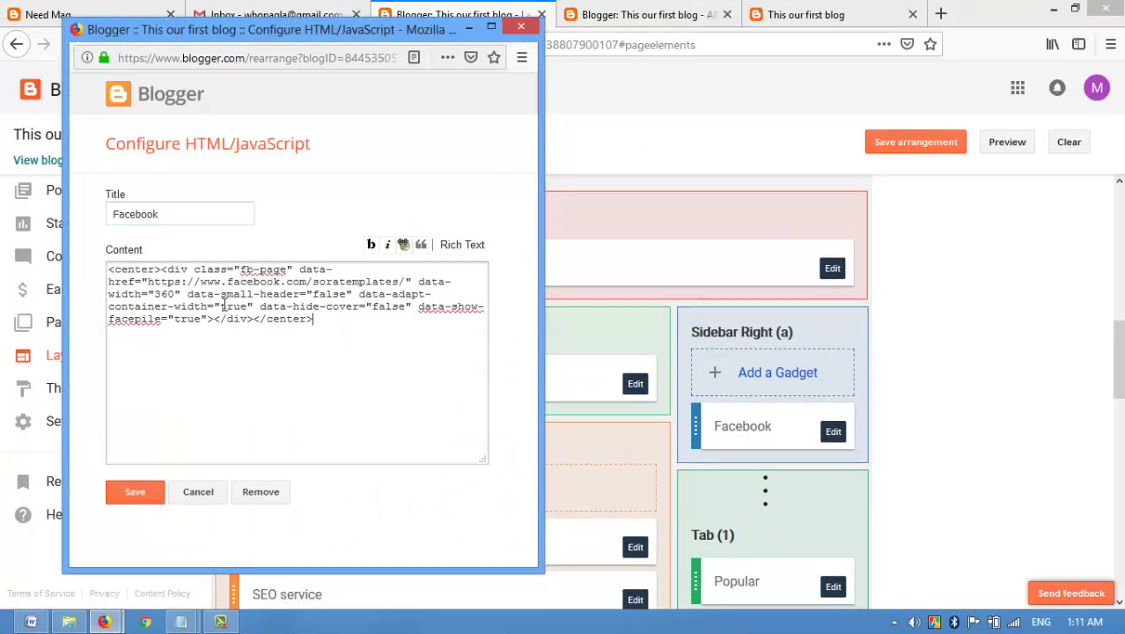
key(ctrl+a)
click(382, 327)
Switch to Chrome, select the EdTech Facebook page's address, and open the Page Plugin documentation on Facebook for Developers
click(826, 15)
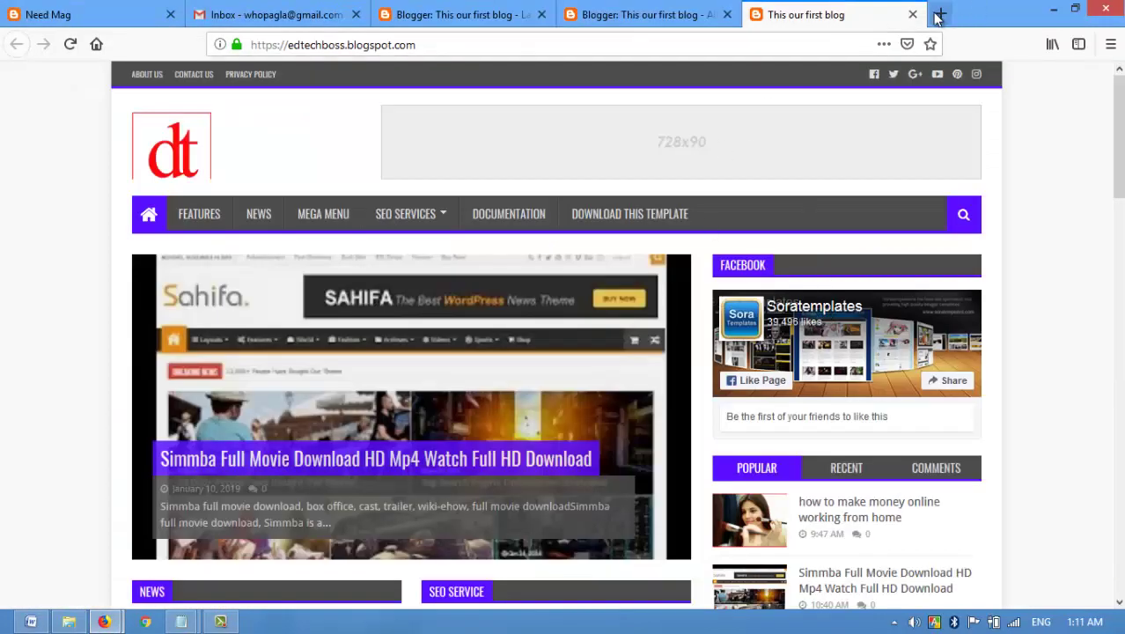
click(939, 15)
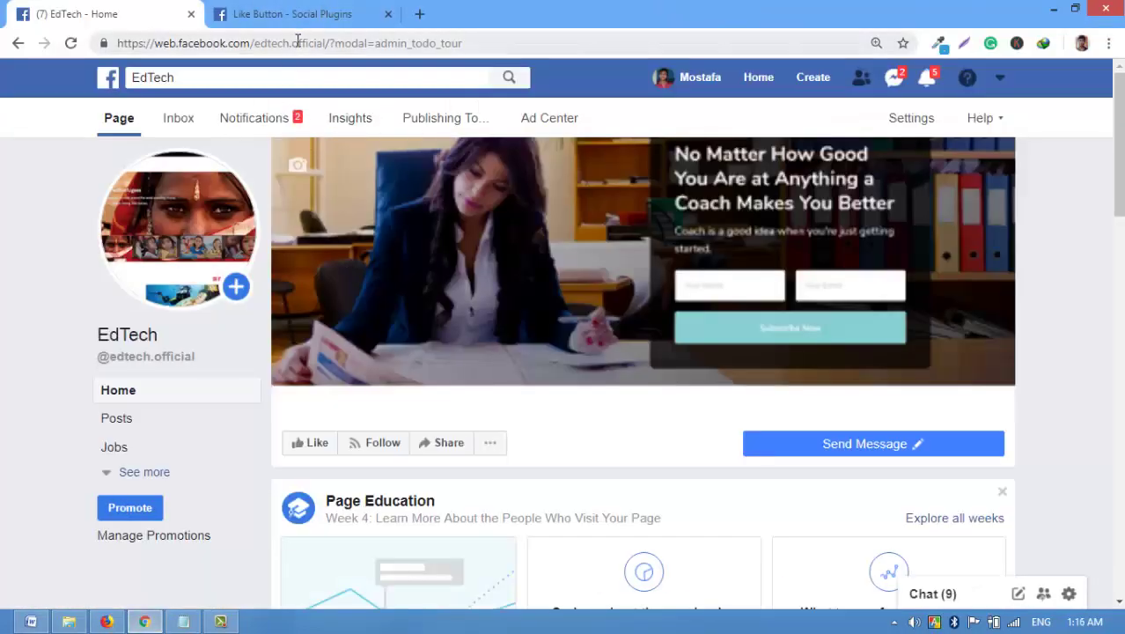
click(297, 43)
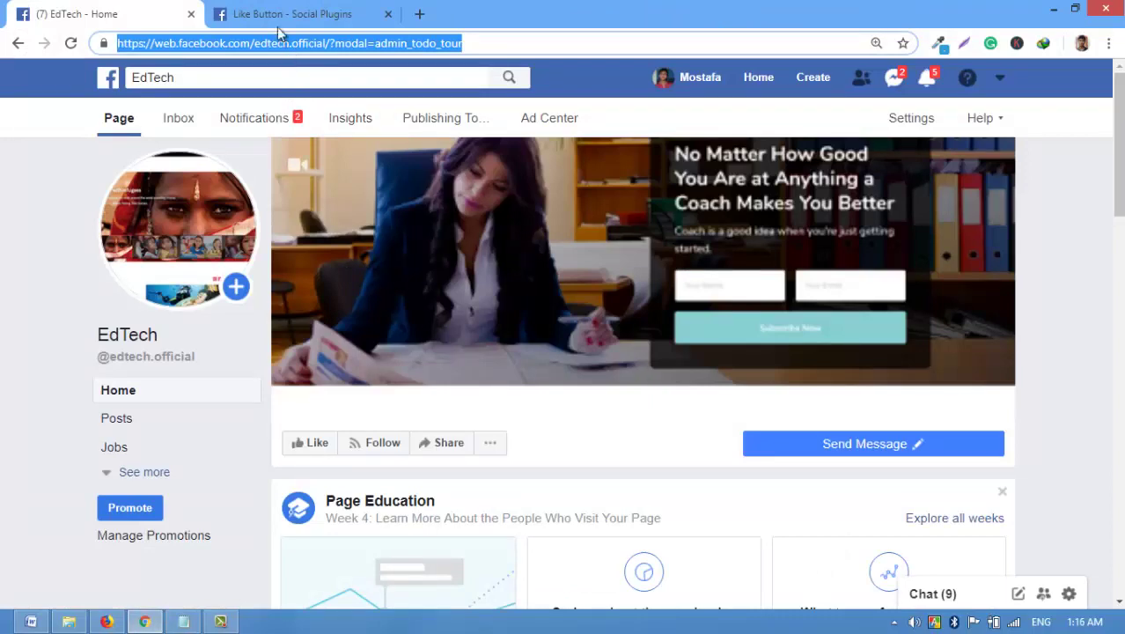
click(276, 17)
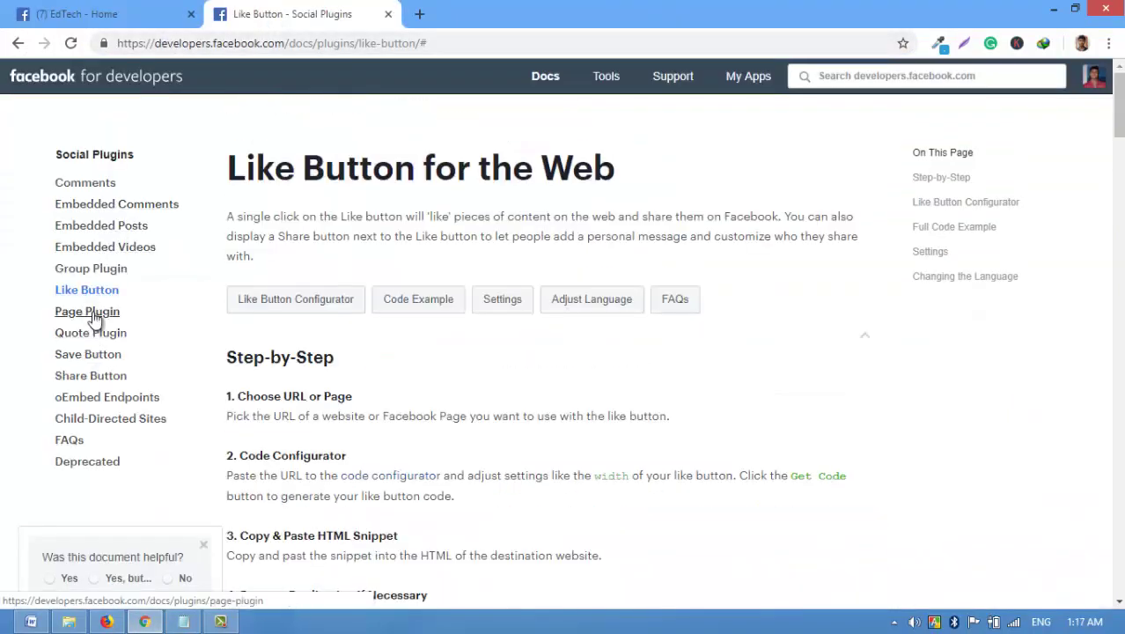
click(94, 315)
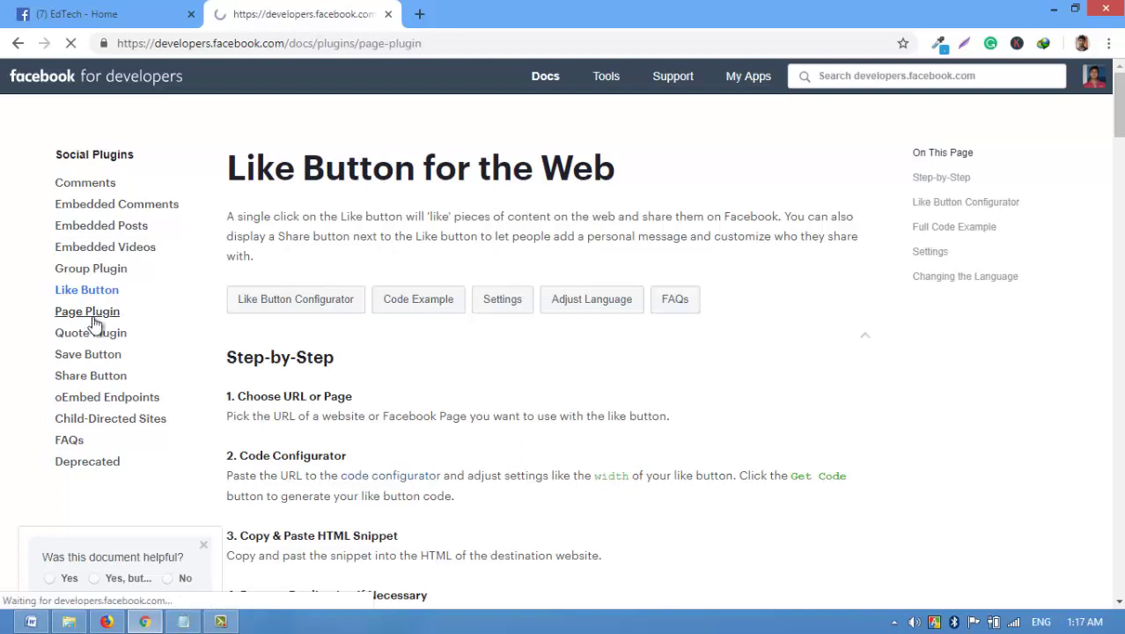